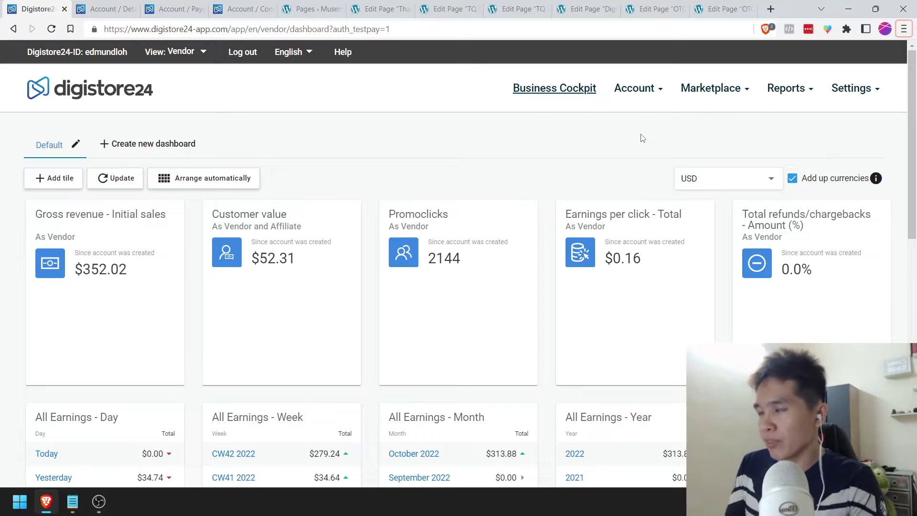
pyautogui.click(72, 502)
pyautogui.scroll(-10, 215, 258)
pyautogui.scroll(10, 214, 264)
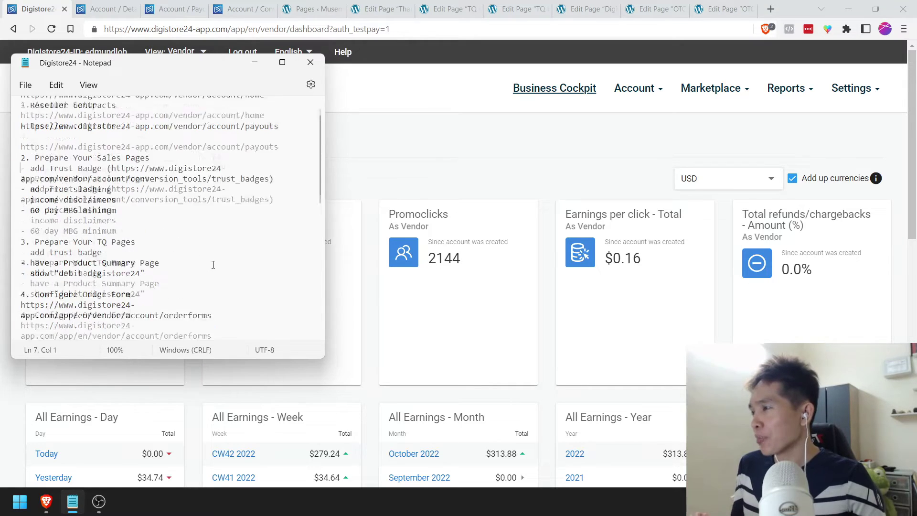
pyautogui.scroll(-10, 213, 265)
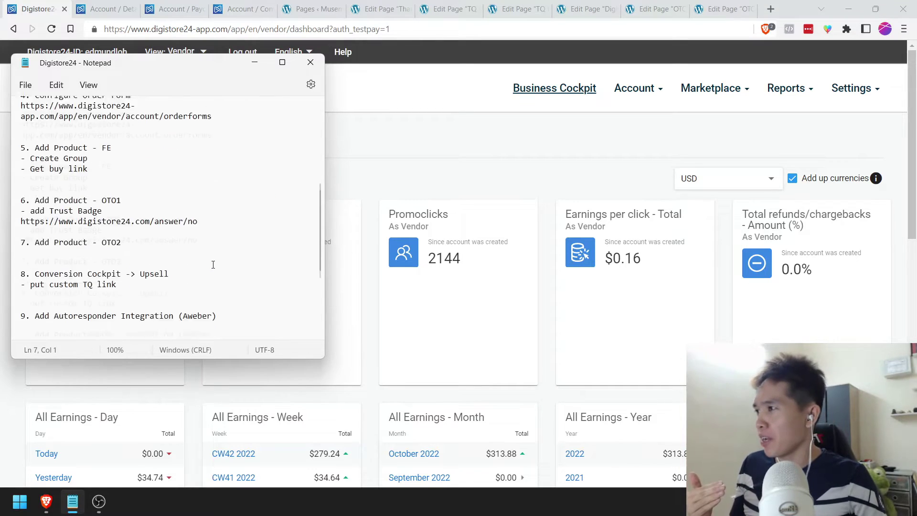
pyautogui.scroll(10, 213, 265)
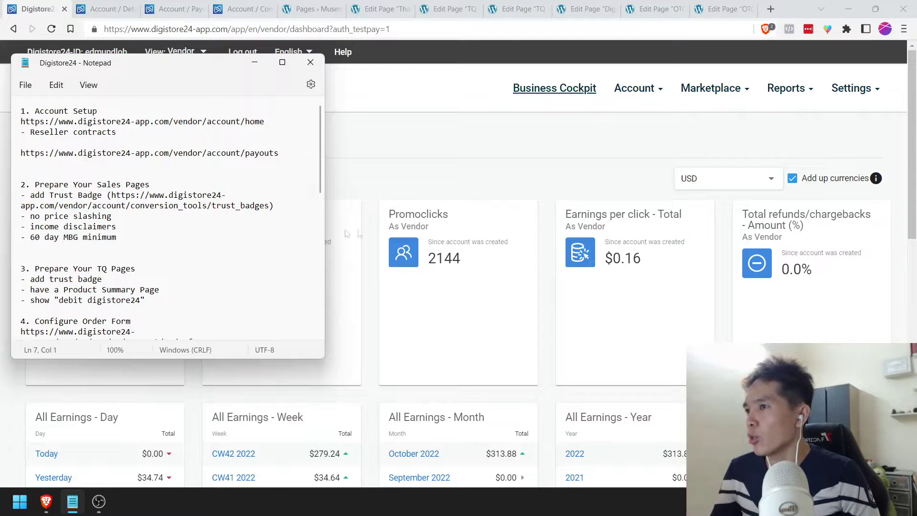
pyautogui.click(417, 184)
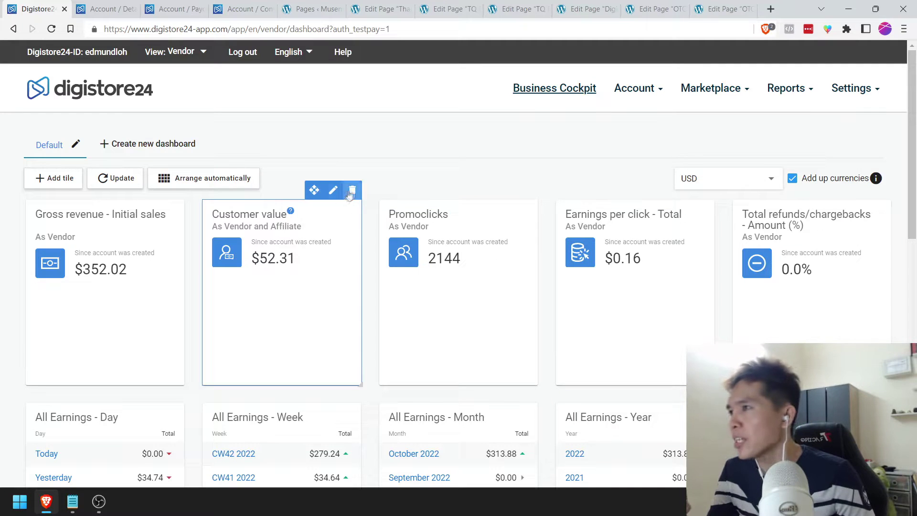
pyautogui.click(72, 502)
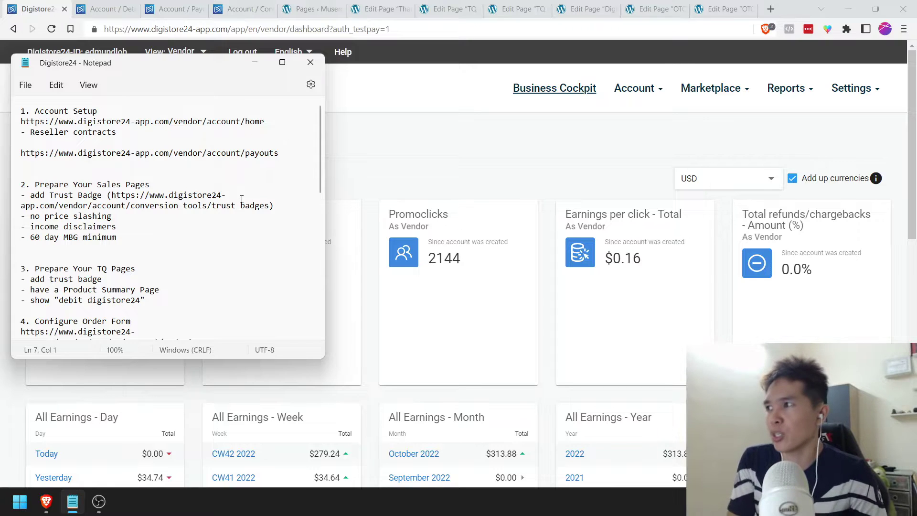
pyautogui.click(148, 133)
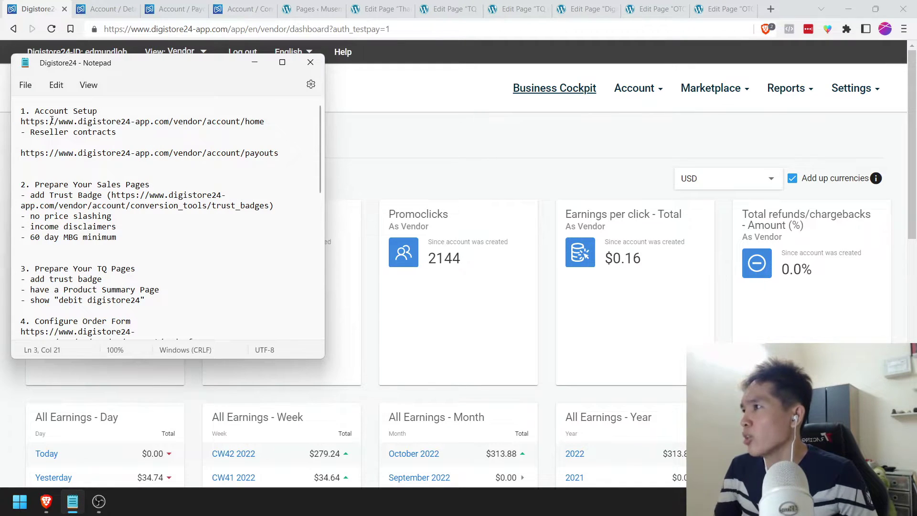
pyautogui.click(477, 144)
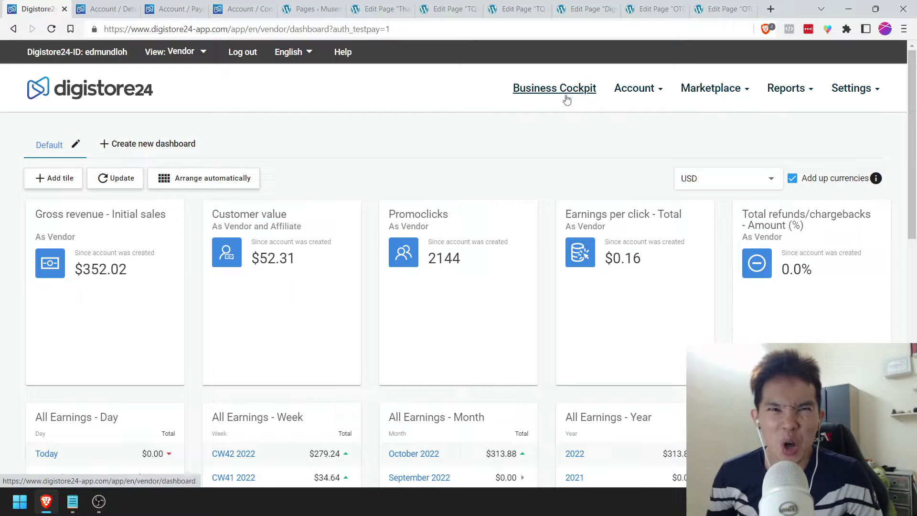
# Step: Open Account > Details and review its fields, including the support phone number
pyautogui.click(649, 92)
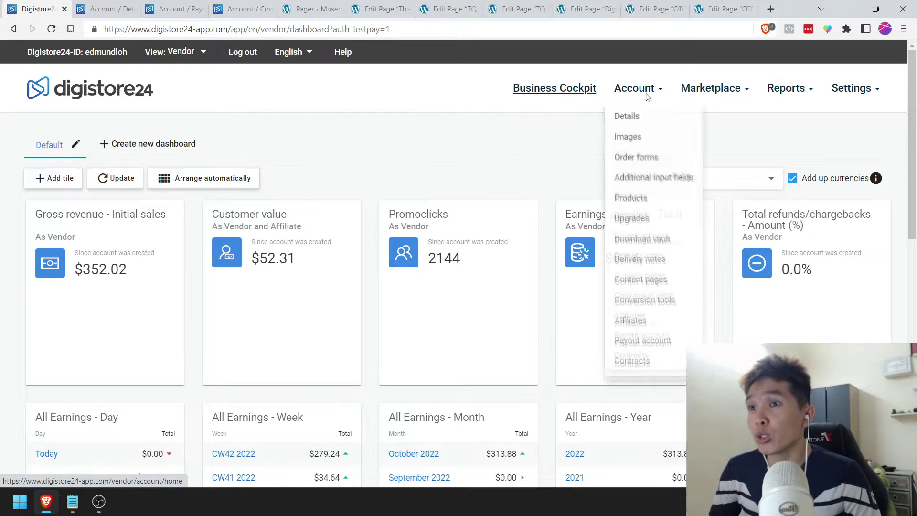
pyautogui.click(628, 118)
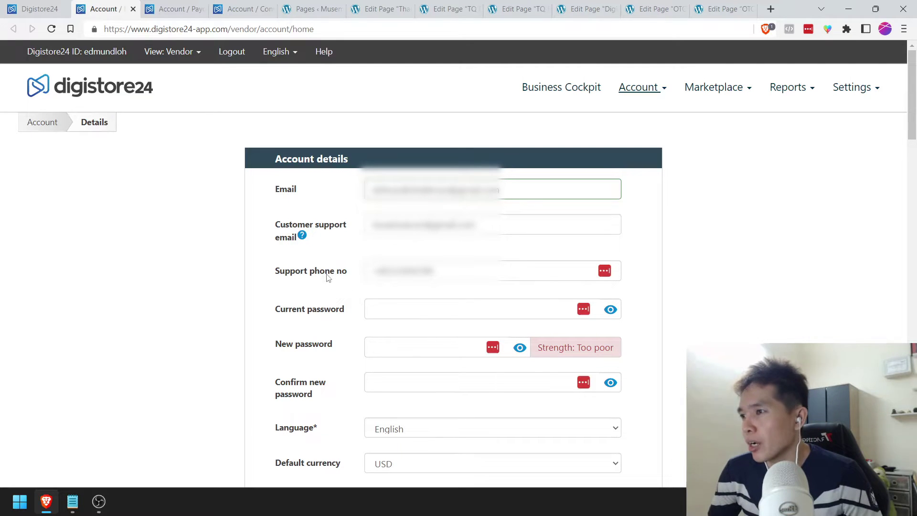
pyautogui.click(444, 270)
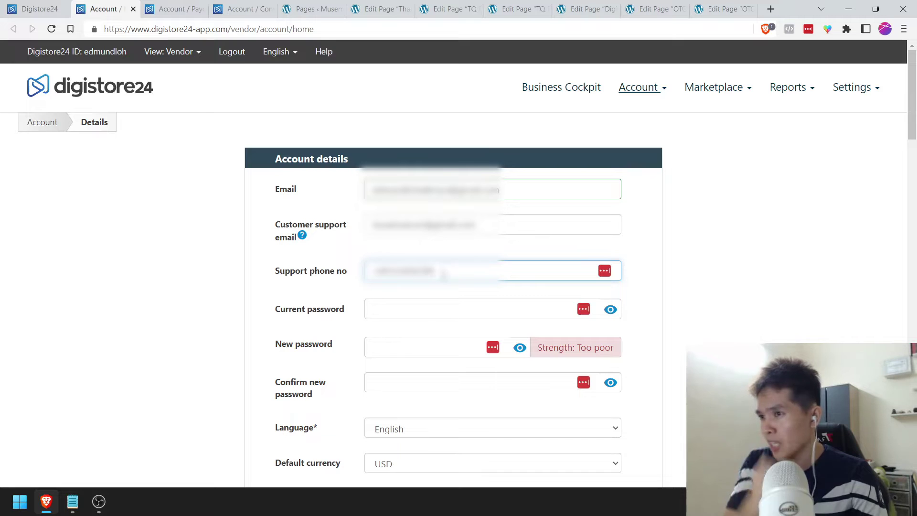
pyautogui.scroll(-1, 392, 280)
pyautogui.scroll(-4, 391, 280)
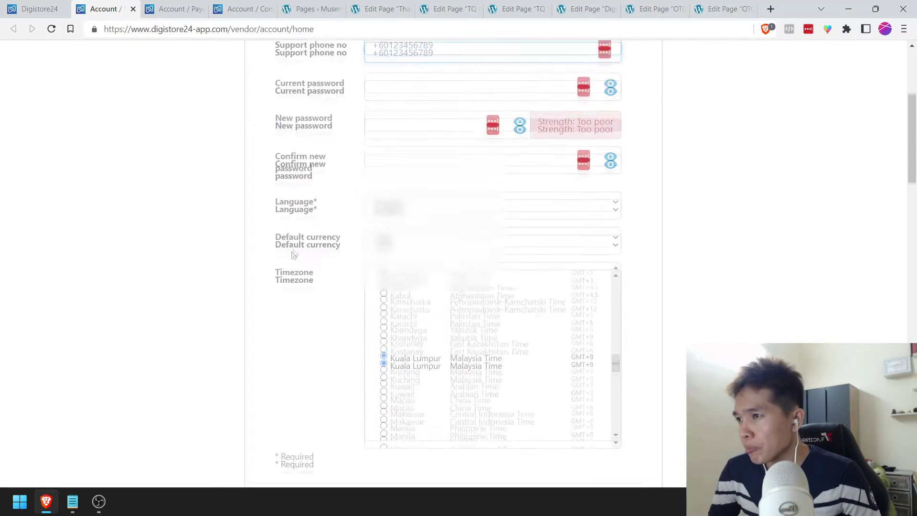
pyautogui.scroll(1, 311, 206)
pyautogui.scroll(-1, 325, 198)
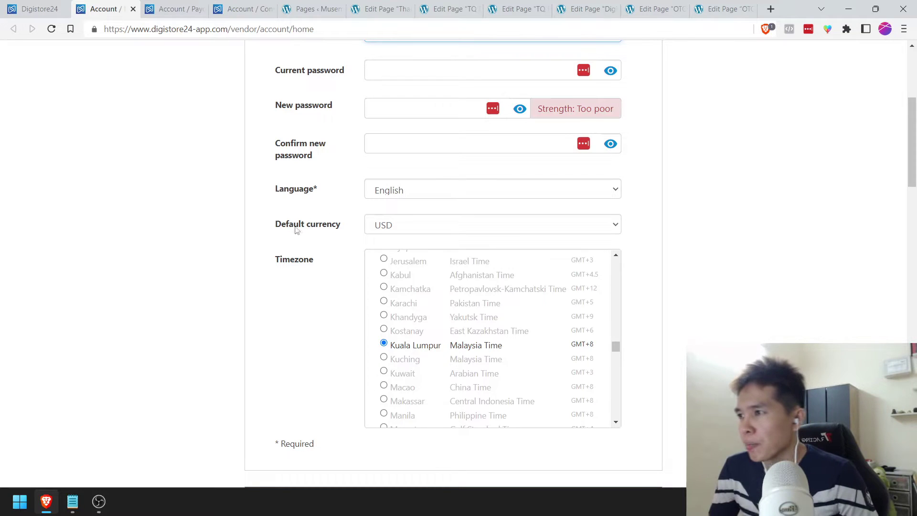
# Step: Keep USD as default currency, confirm the three reseller contracts, and glance at the setup notes
pyautogui.click(404, 226)
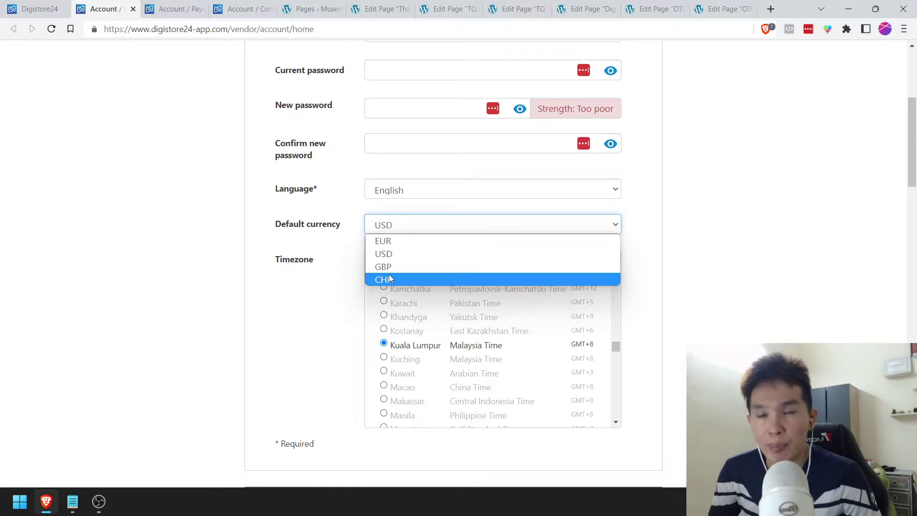
pyautogui.click(390, 255)
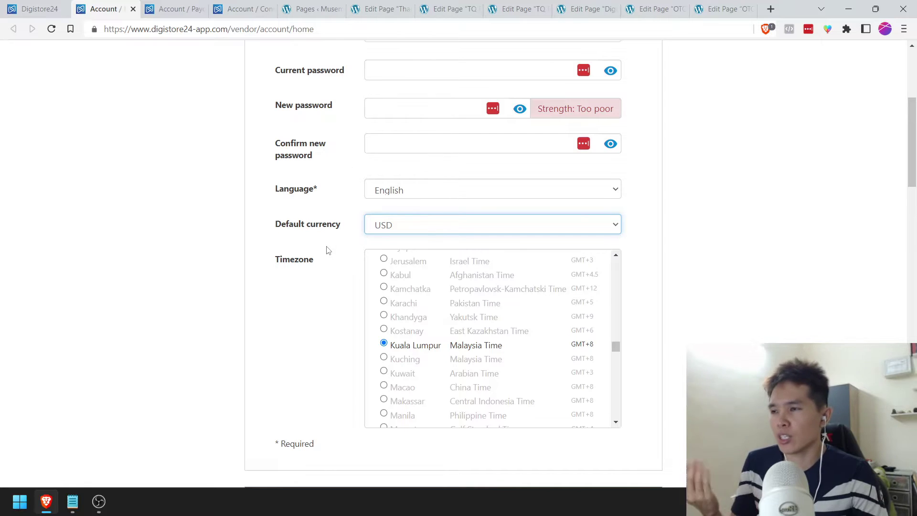
pyautogui.scroll(-1, 327, 250)
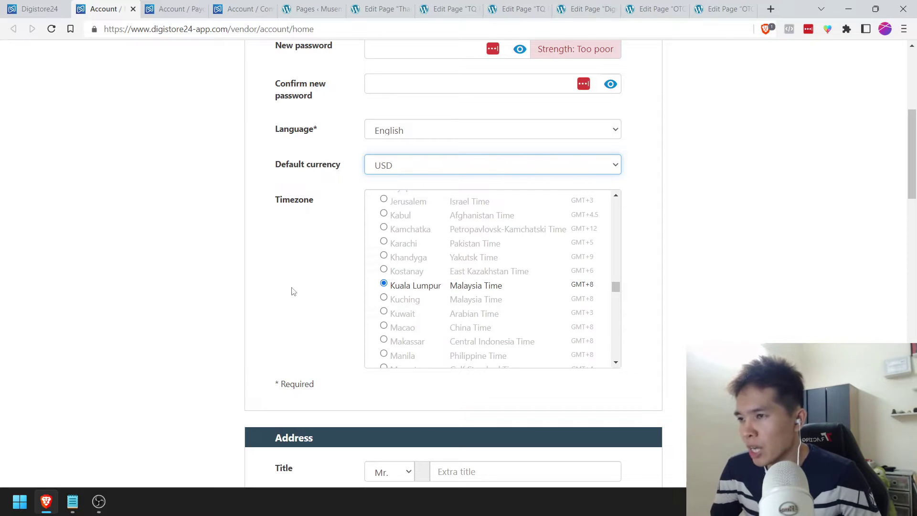
pyautogui.scroll(-1, 251, 253)
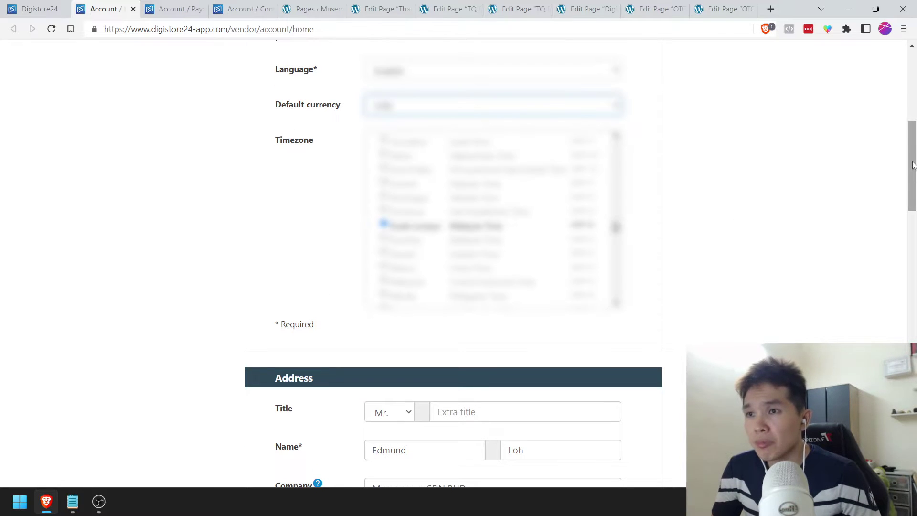
pyautogui.scroll(-18, 317, 165)
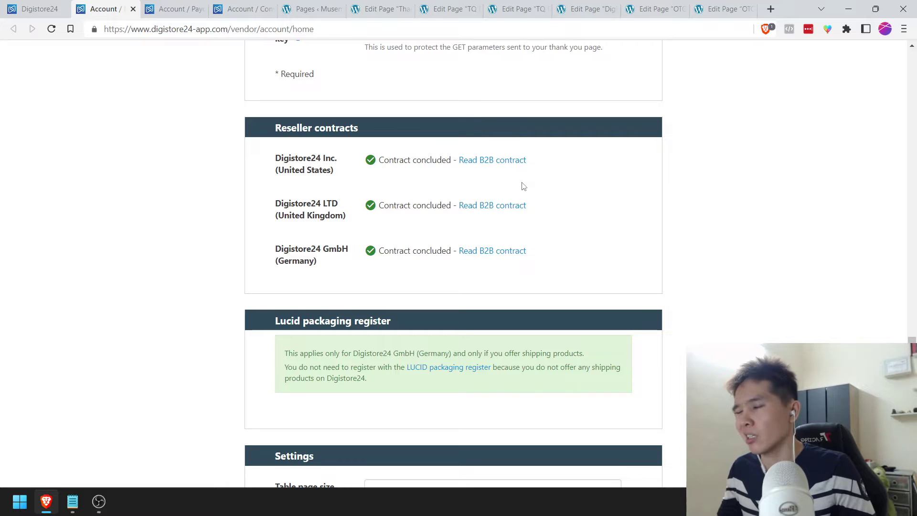
pyautogui.scroll(-1, 525, 187)
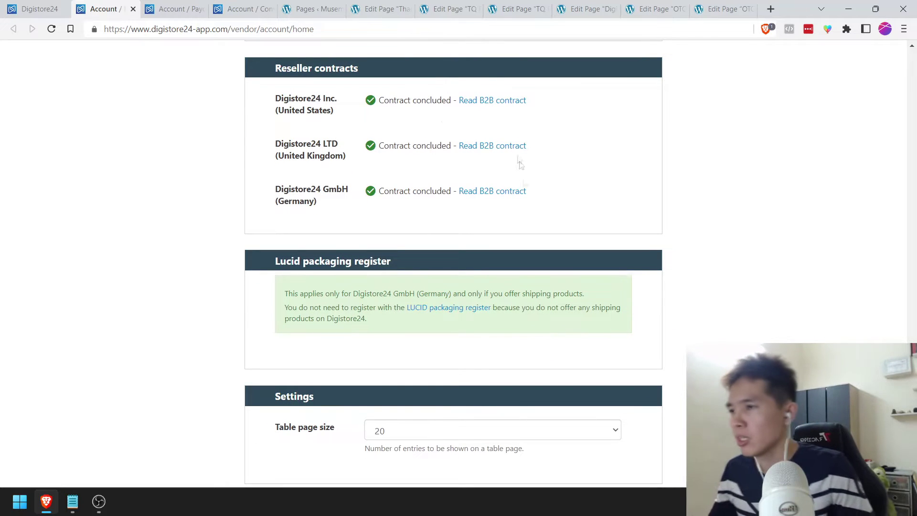
pyautogui.scroll(-3, 256, 235)
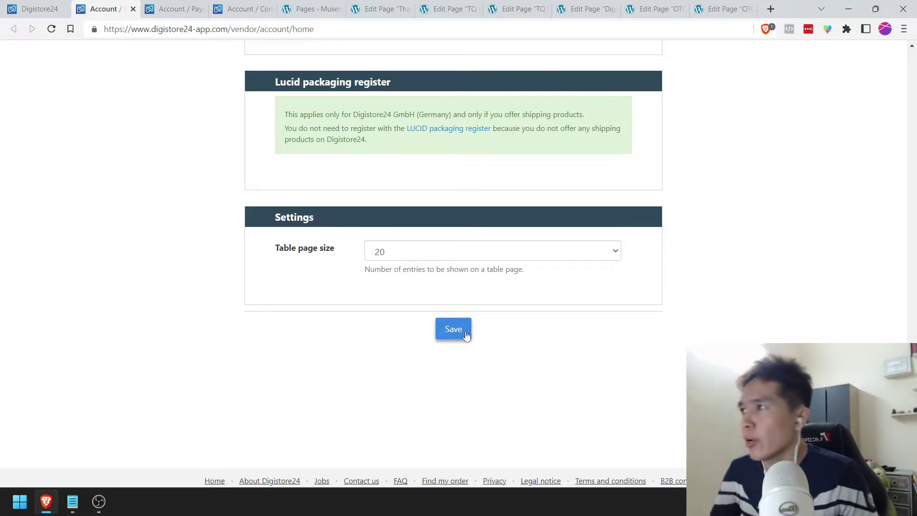
pyautogui.click(72, 502)
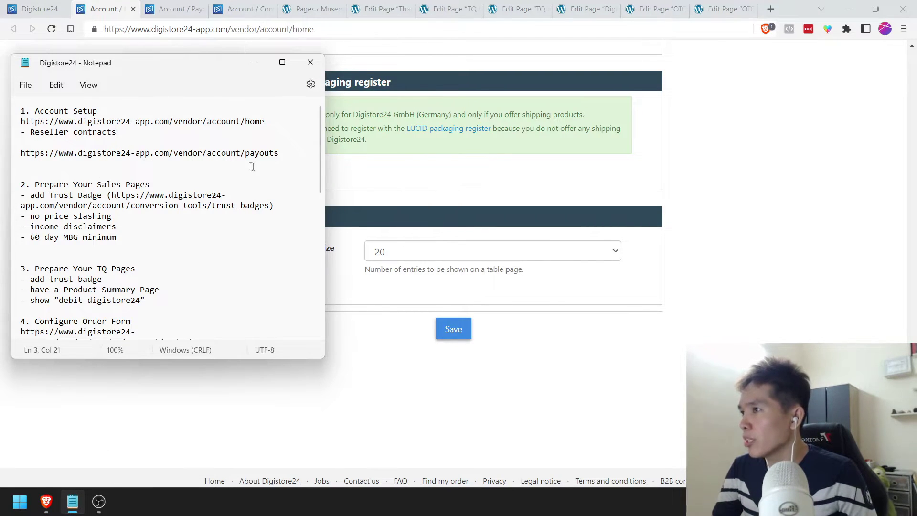
pyautogui.click(830, 204)
# Step: Set payouts to the 7th and 21st of the month and check the payout threshold
pyautogui.click(134, 11)
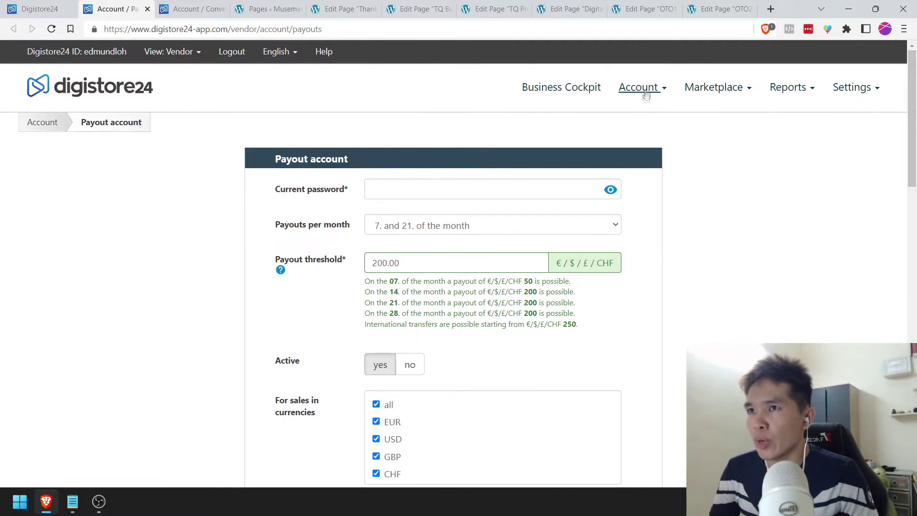
pyautogui.moveTo(645, 90)
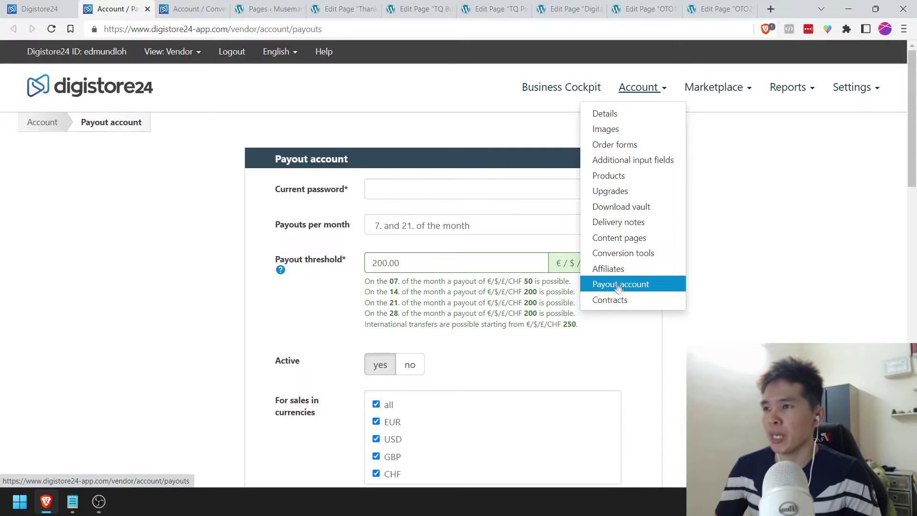
pyautogui.scroll(-1, 164, 258)
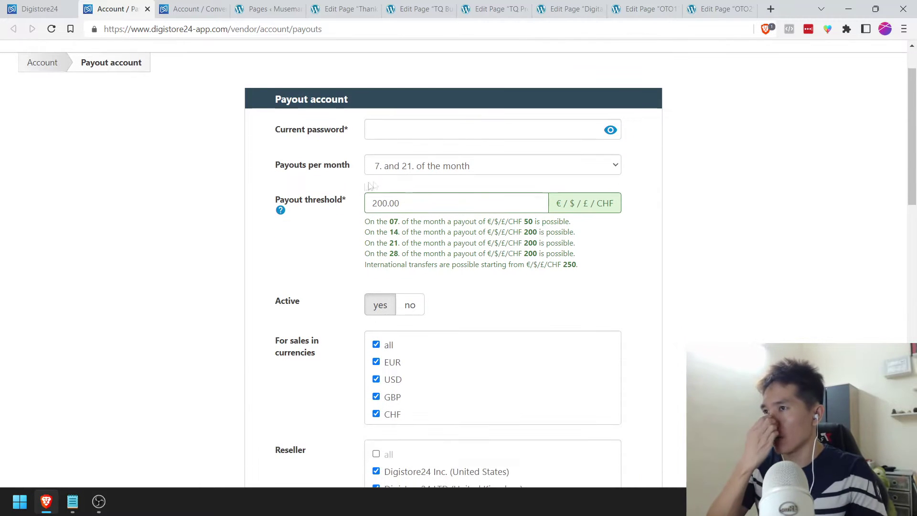
pyautogui.click(408, 171)
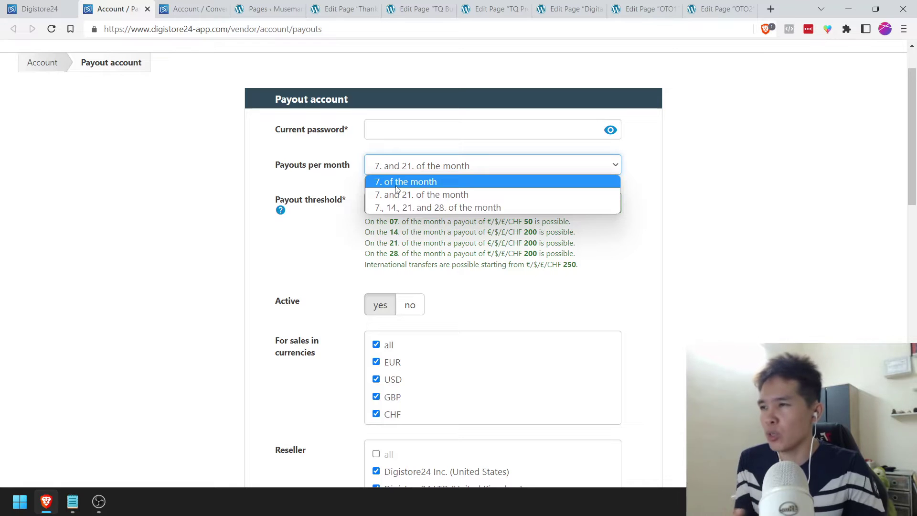
pyautogui.click(396, 186)
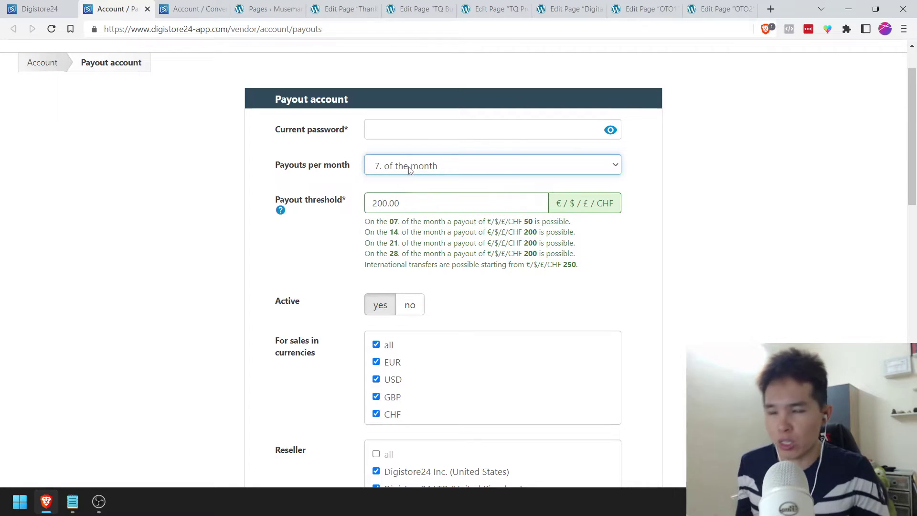
pyautogui.click(412, 165)
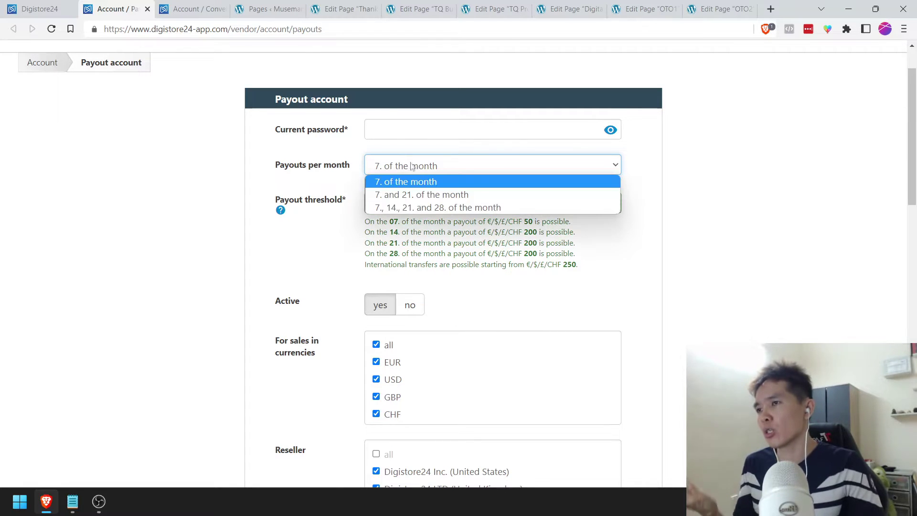
pyautogui.click(408, 195)
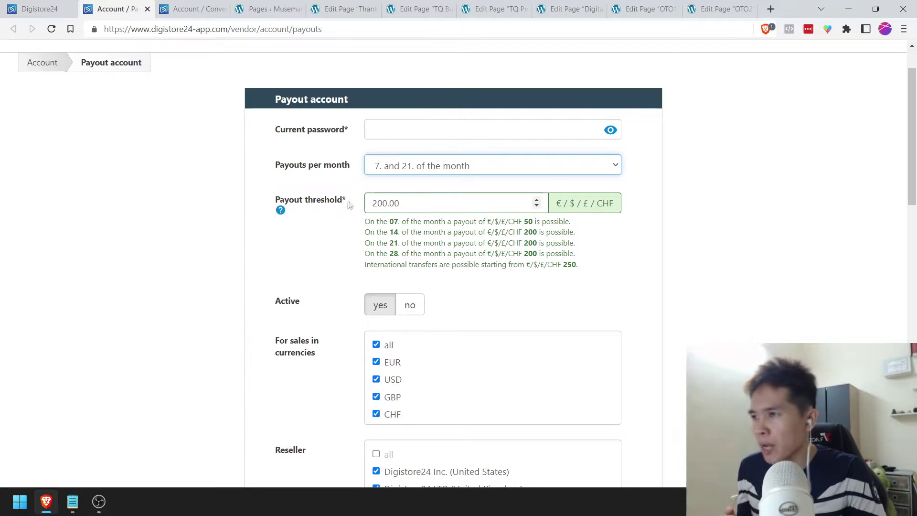
pyautogui.click(358, 232)
pyautogui.moveTo(378, 205); pyautogui.dragTo(363, 206)
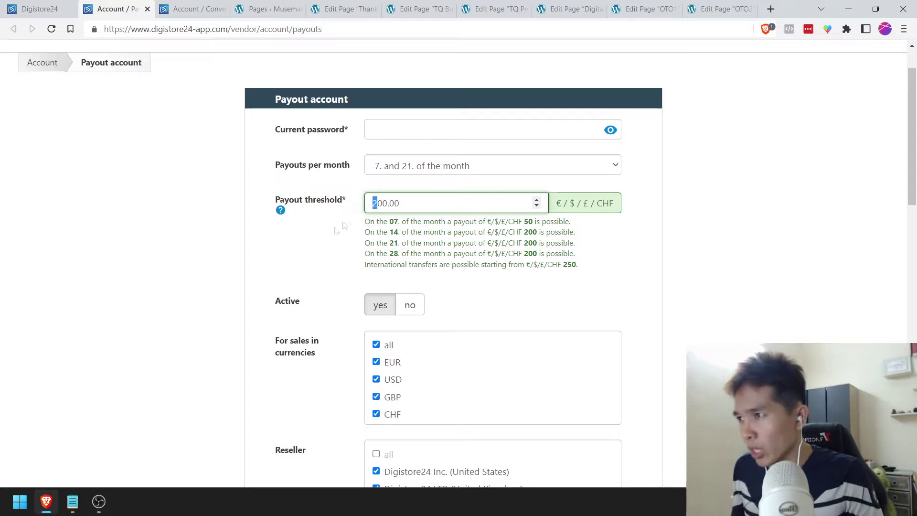
pyautogui.click(337, 248)
# Step: Review the bank account number and Swift code in the payout form
pyautogui.scroll(-1, 334, 250)
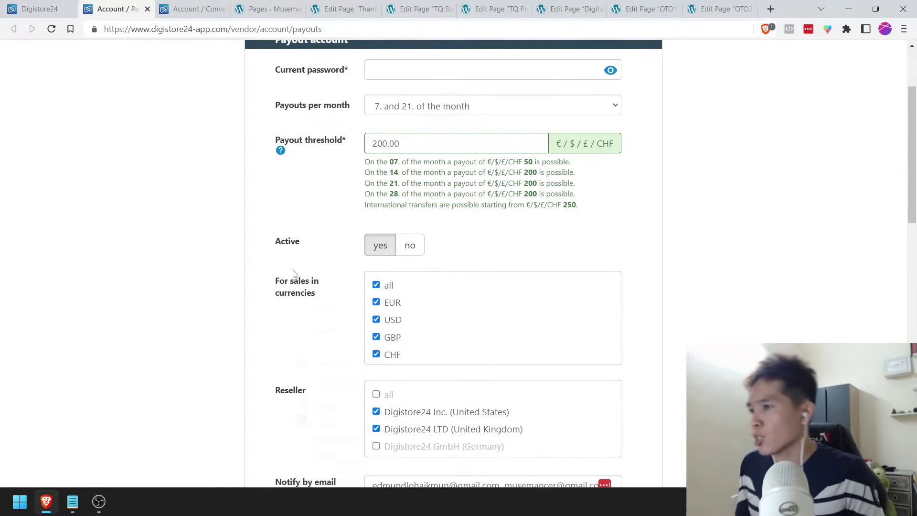
pyautogui.scroll(-1, 286, 285)
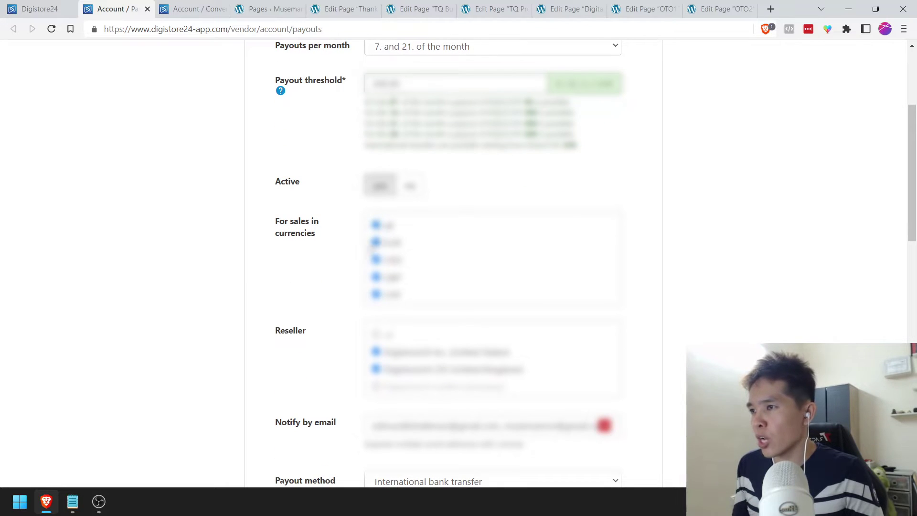
pyautogui.scroll(-2, 296, 243)
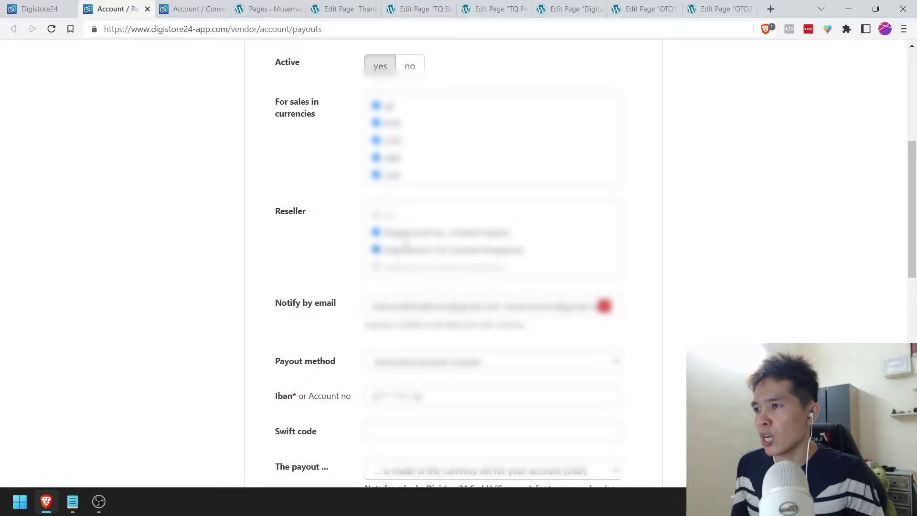
pyautogui.scroll(-1, 330, 237)
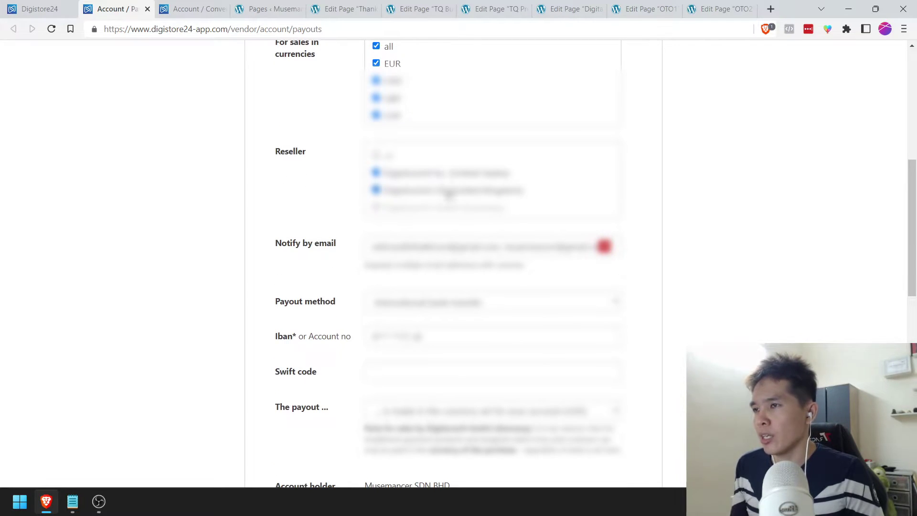
pyautogui.scroll(-1, 308, 203)
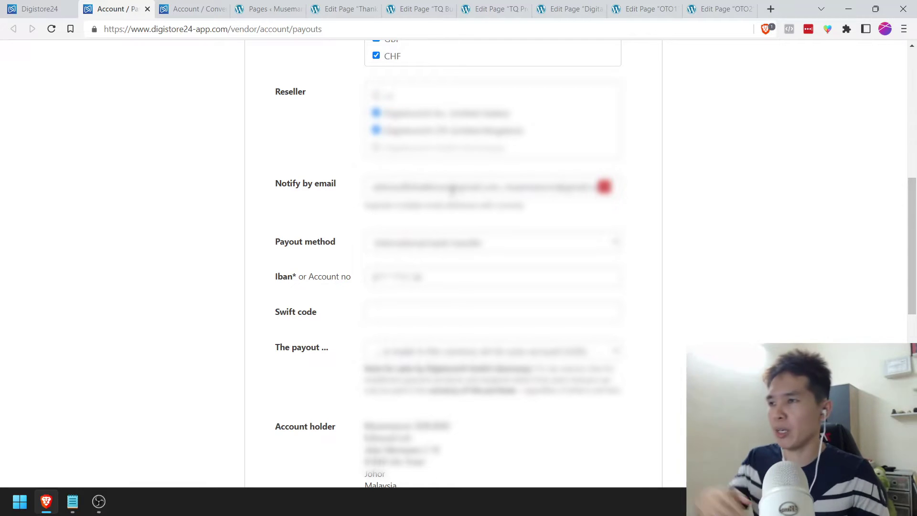
pyautogui.scroll(-1, 452, 189)
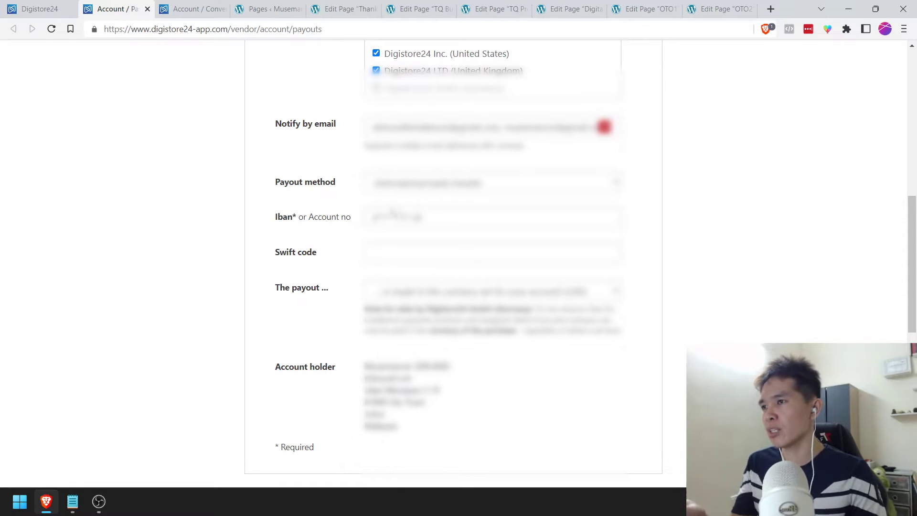
pyautogui.moveTo(378, 217); pyautogui.dragTo(432, 218)
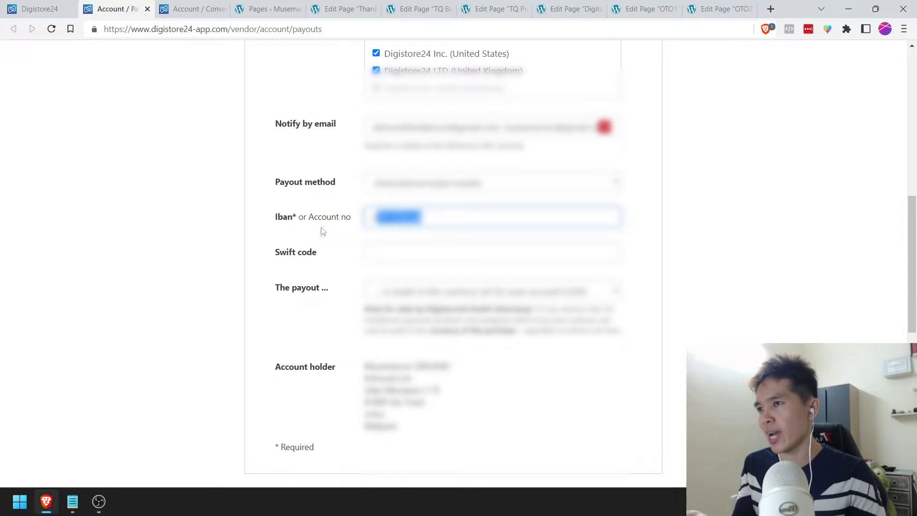
pyautogui.click(382, 255)
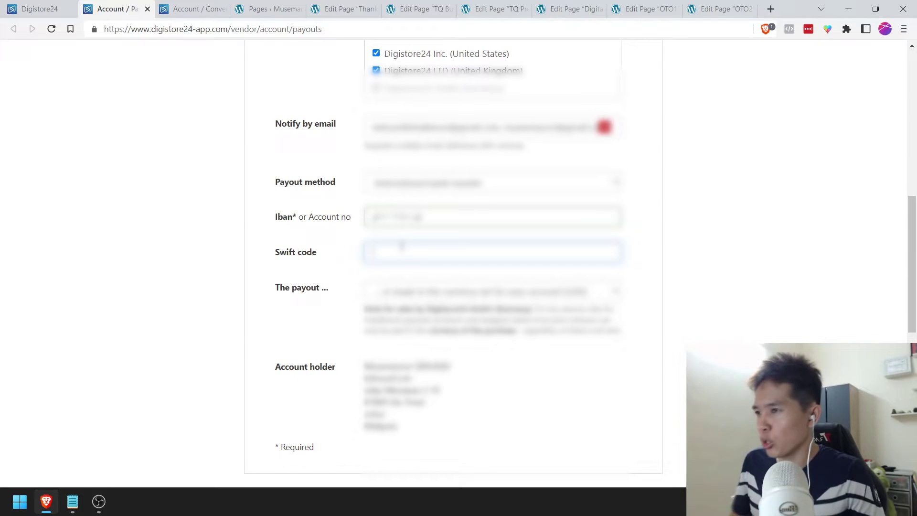
# Step: Choose international bank transfer as the payout option and save the payout account
pyautogui.scroll(-1, 402, 245)
pyautogui.click(409, 239)
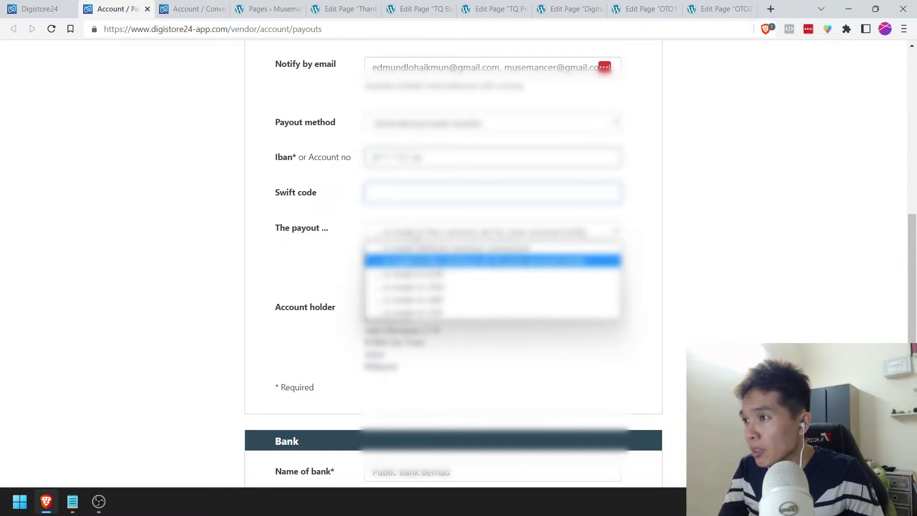
pyautogui.click(409, 260)
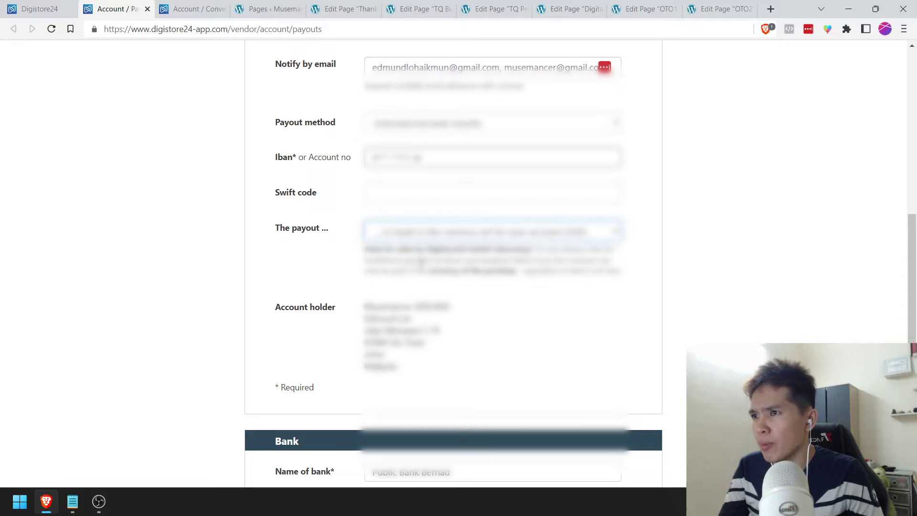
pyautogui.scroll(-7, 269, 282)
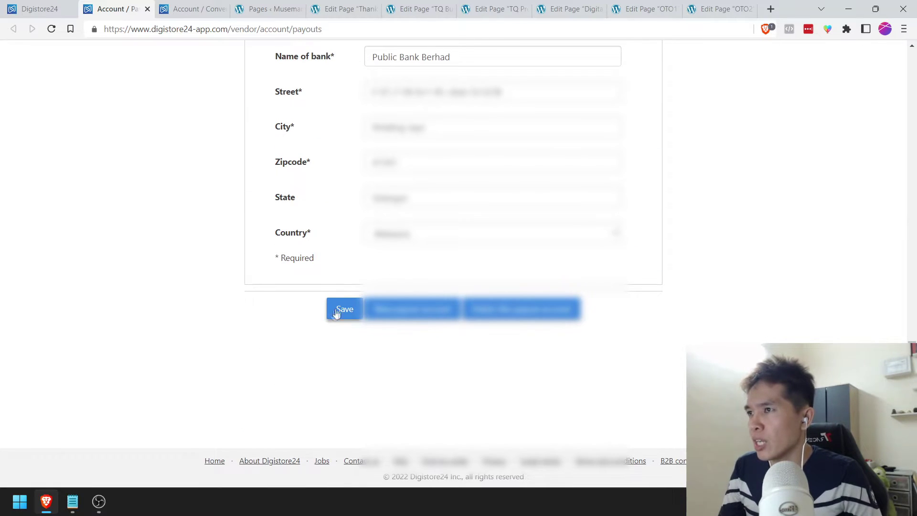
pyautogui.click(336, 316)
pyautogui.moveTo(913, 189); pyautogui.dragTo(912, 48)
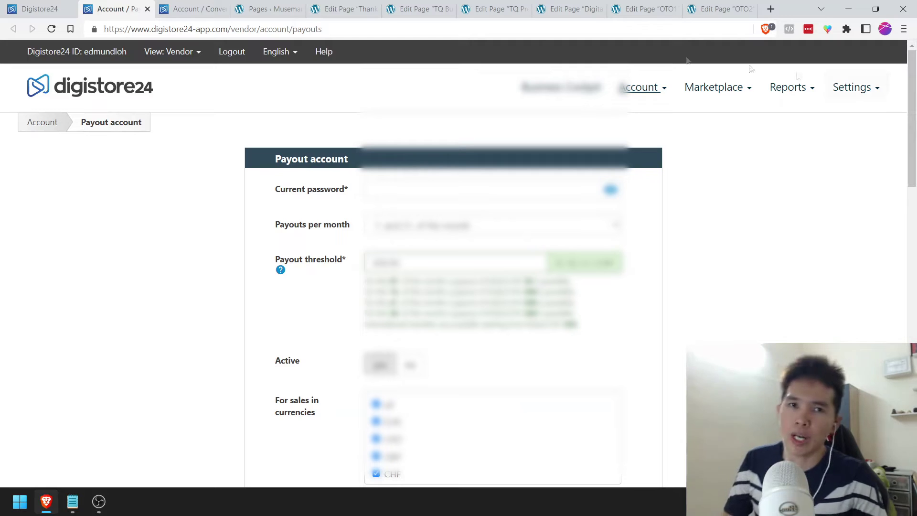
# Step: Close the payout tab, then mark 'Account Setup' with [X] in the checklist and save it
pyautogui.click(147, 9)
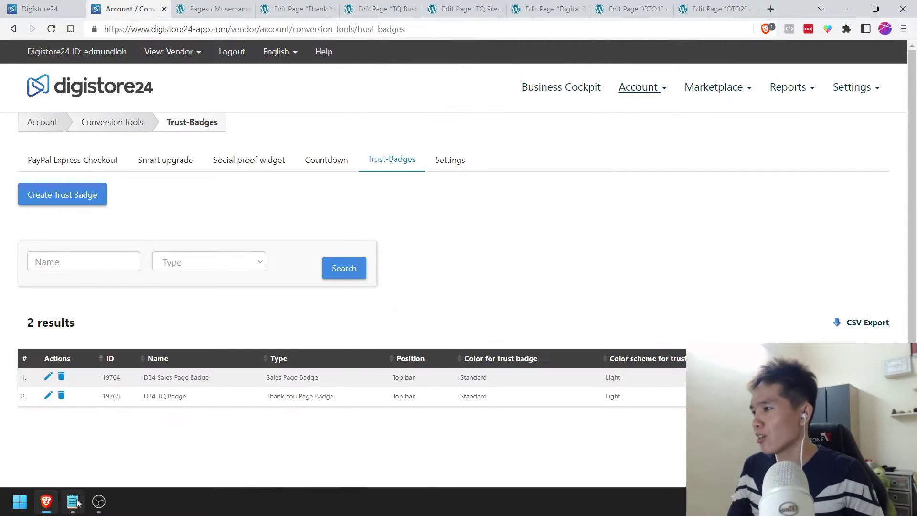
pyautogui.hotkey('alt', 'Tab')
pyautogui.click(197, 163)
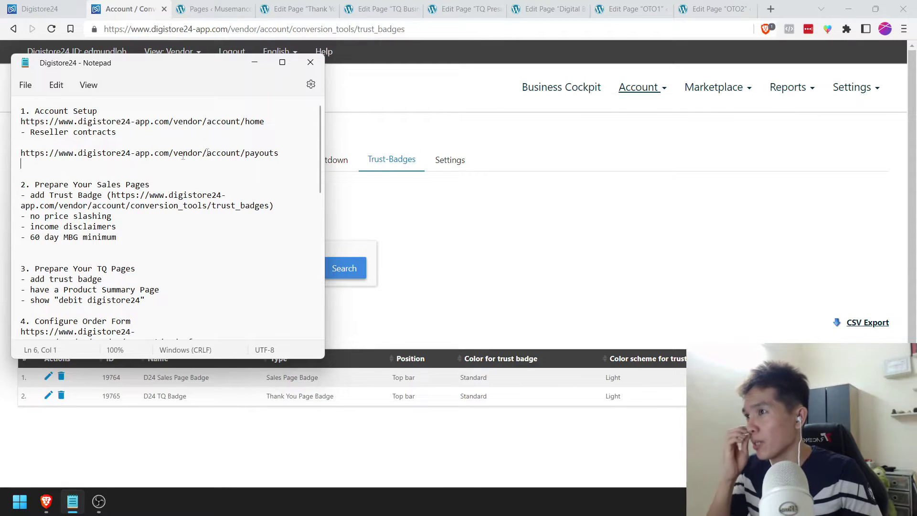
pyautogui.scroll(-12, 195, 204)
pyautogui.scroll(12, 196, 206)
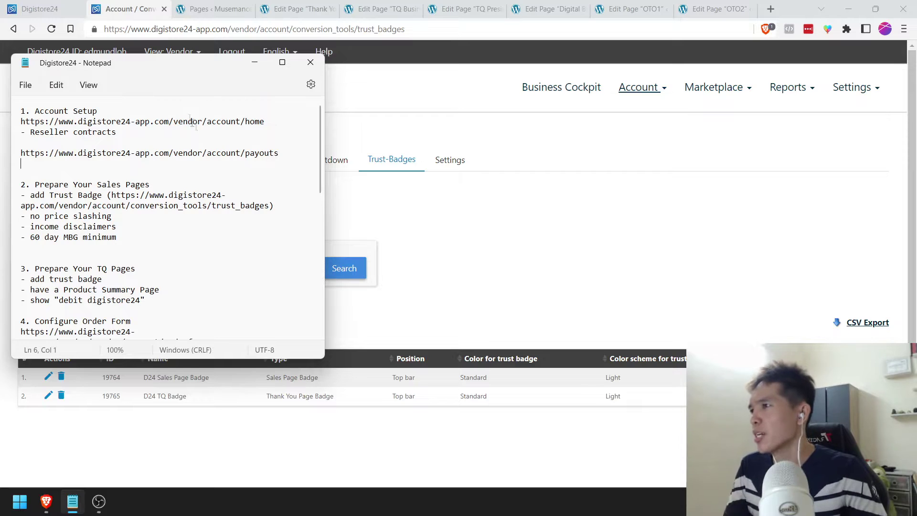
pyautogui.click(132, 111)
pyautogui.write('[X]')
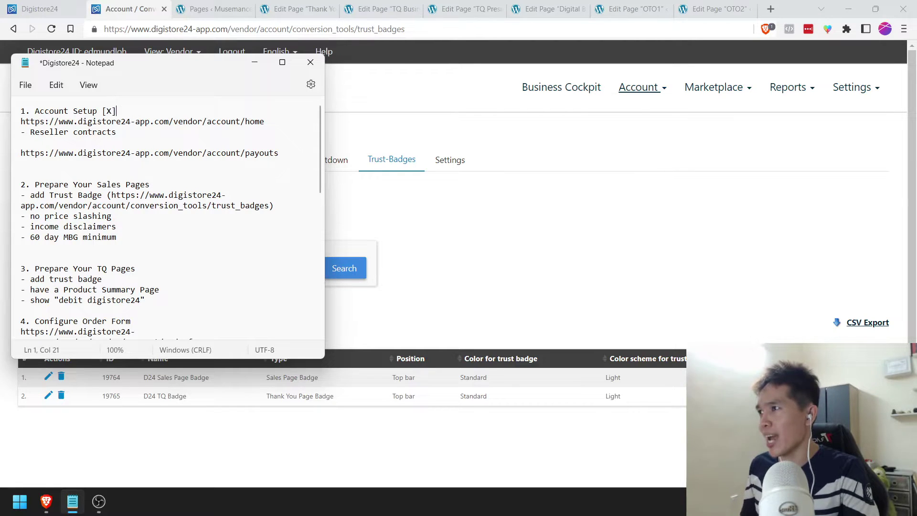
pyautogui.hotkey('ctrl', 's')
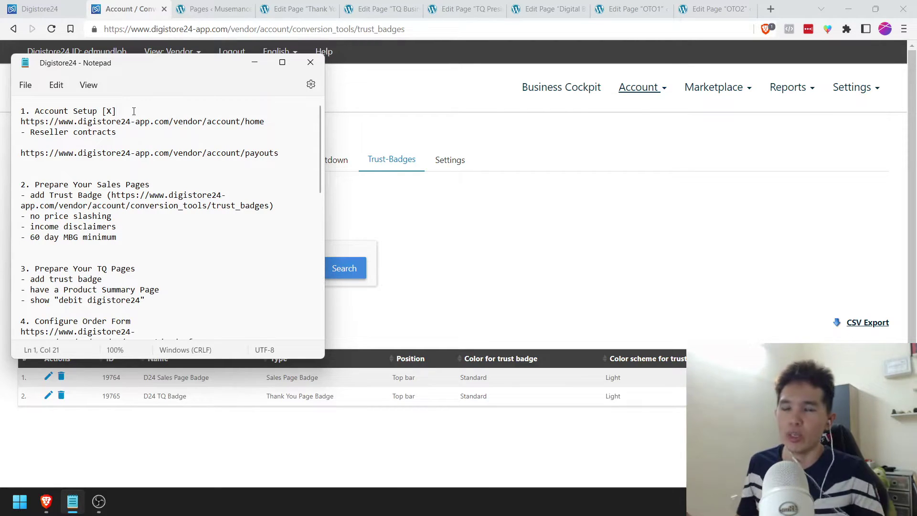
# Step: Review the sales page checklist items, then bring up the Digital Business Workshop sales page editor
pyautogui.click(166, 186)
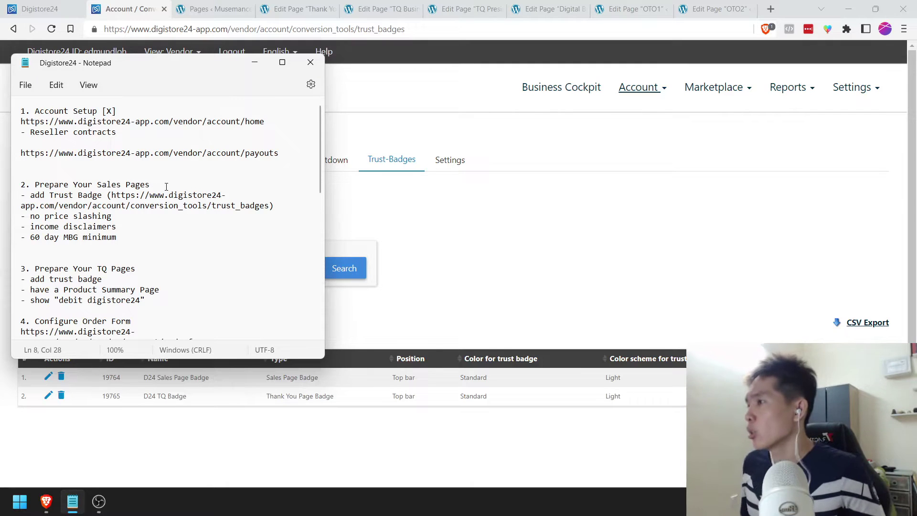
pyautogui.click(139, 234)
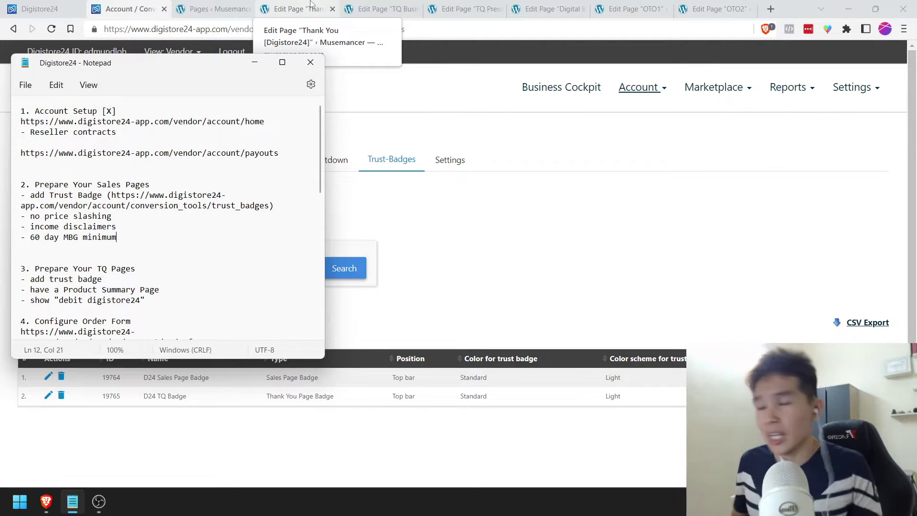
pyautogui.click(310, 3)
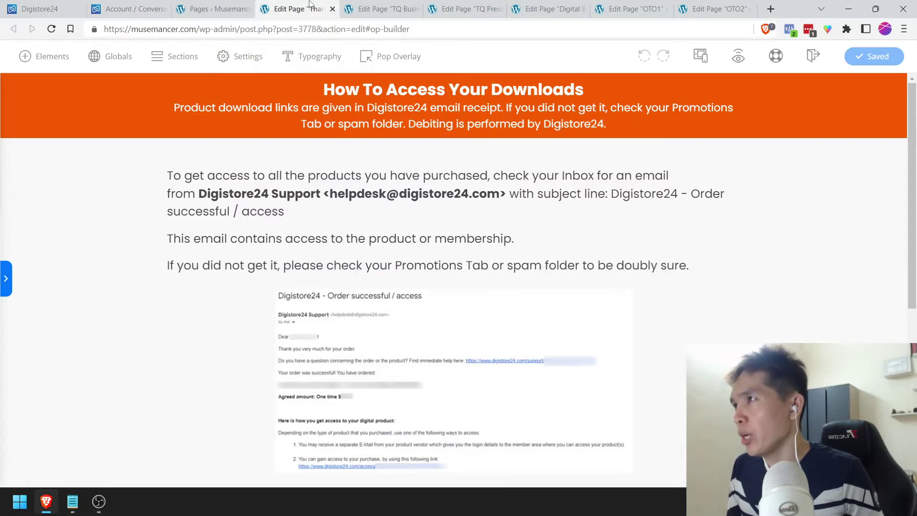
pyautogui.click(215, 8)
pyautogui.click(127, 9)
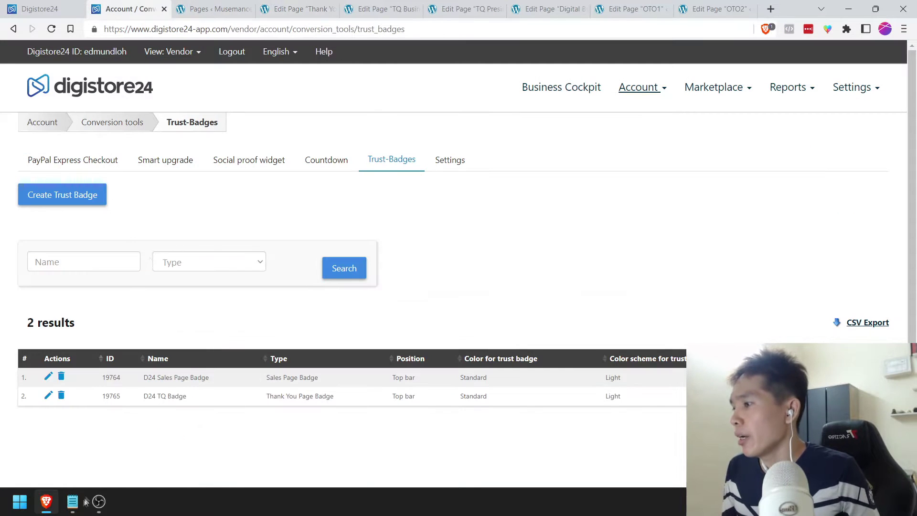
pyautogui.click(78, 500)
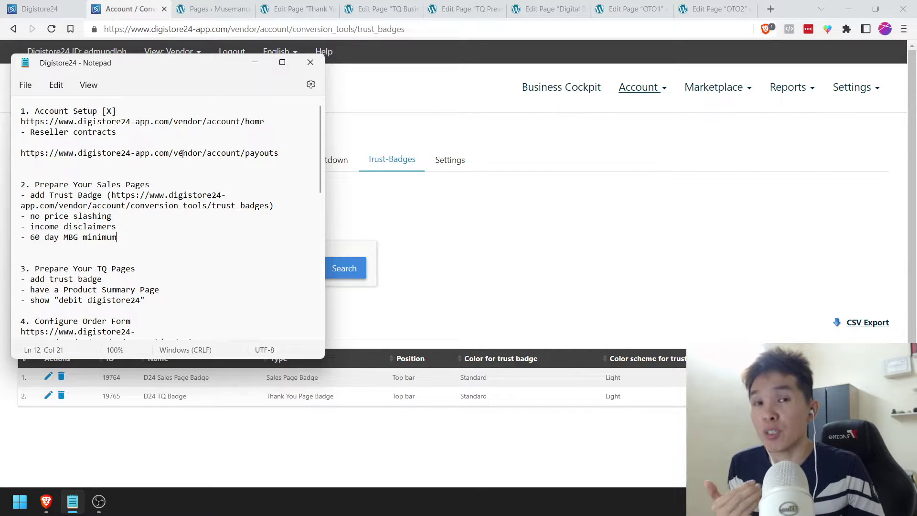
pyautogui.click(549, 9)
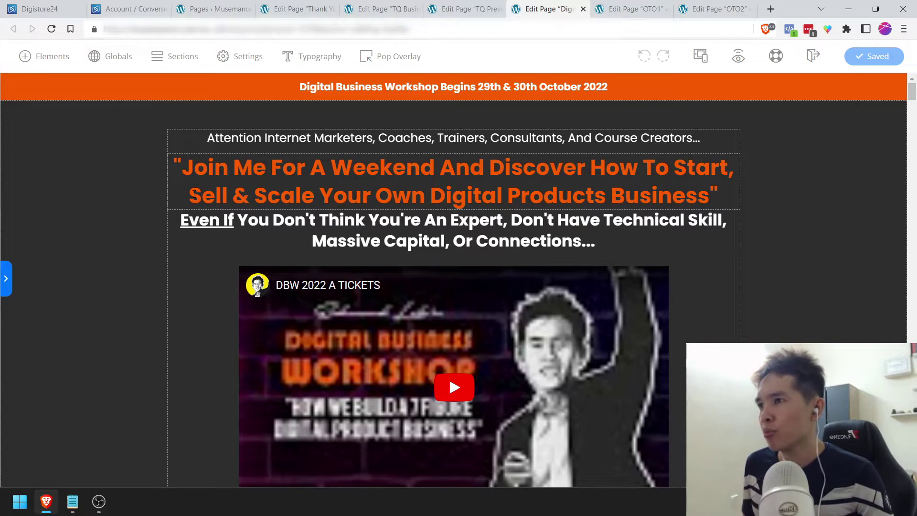
# Step: Compare the sales page against the checklist's no-price-slashing and guarantee items, then go to the trust badges
pyautogui.scroll(-3, 223, 182)
pyautogui.moveTo(912, 103); pyautogui.dragTo(913, 94)
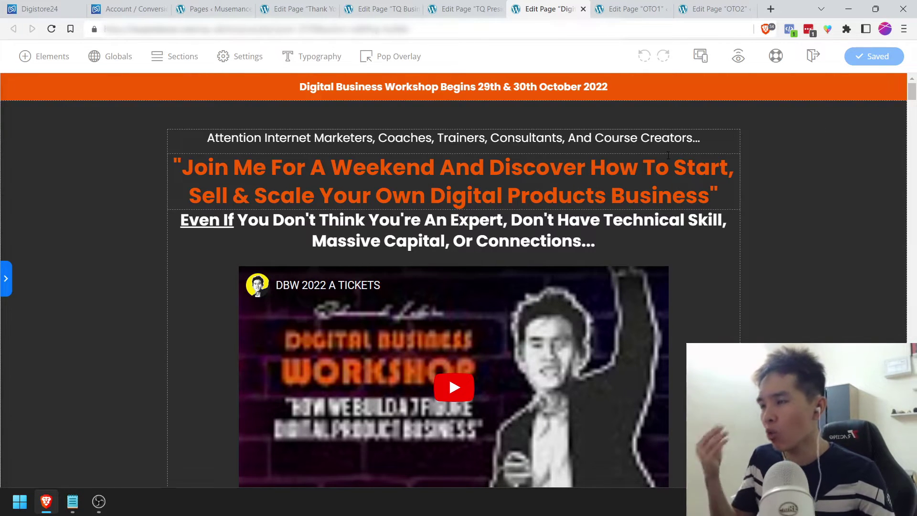
pyautogui.click(73, 501)
pyautogui.moveTo(141, 238); pyautogui.dragTo(21, 225)
pyautogui.click(134, 212)
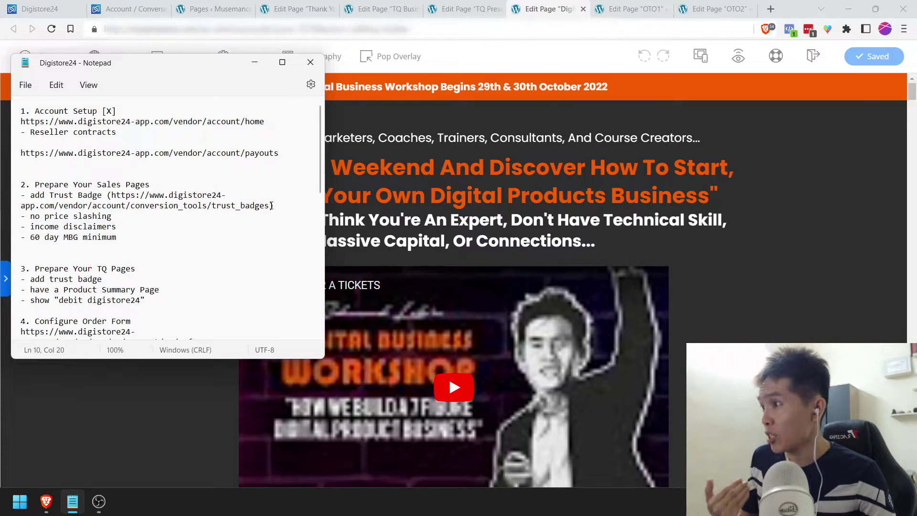
pyautogui.click(767, 170)
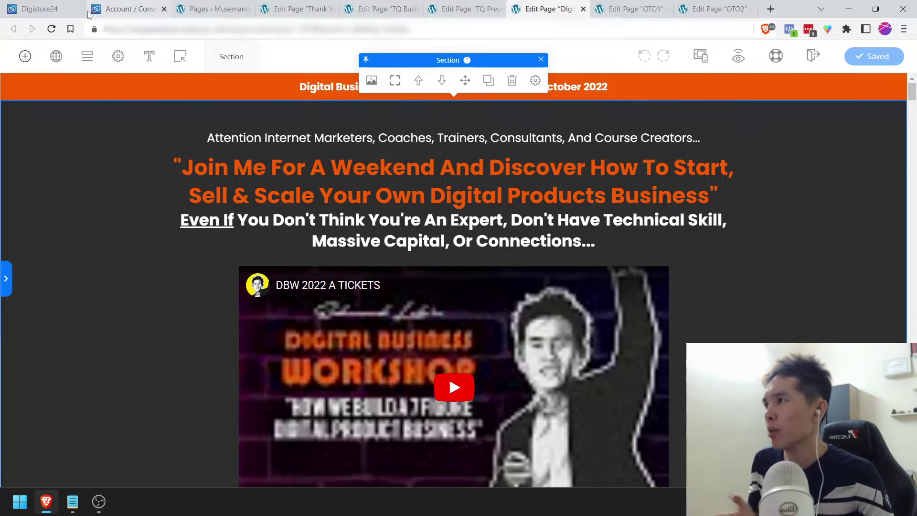
pyautogui.click(127, 8)
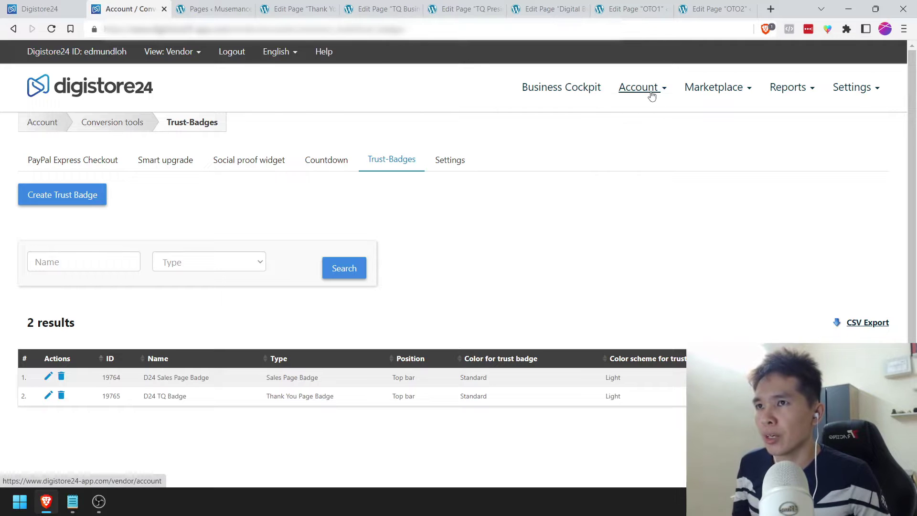
# Step: Start a new trust badge, opening an Unnamed top-bar English badge form
pyautogui.moveTo(649, 90)
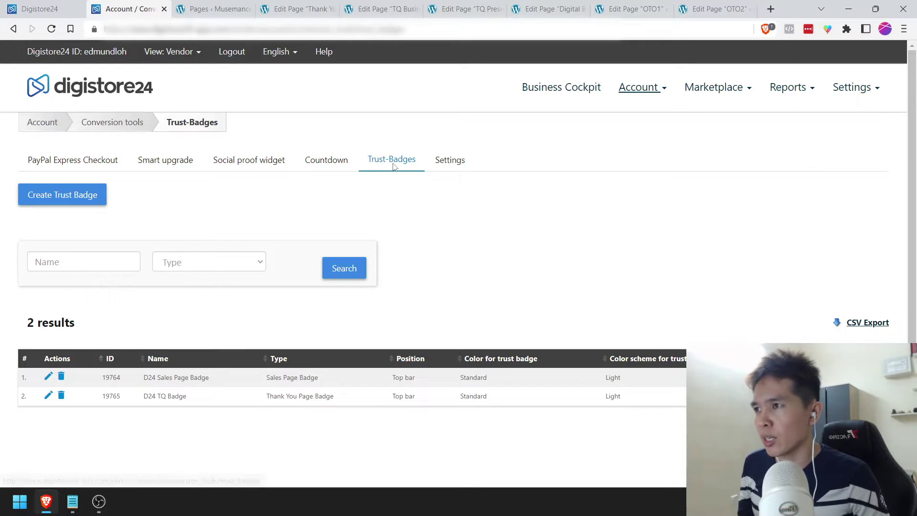
pyautogui.scroll(-2, 392, 181)
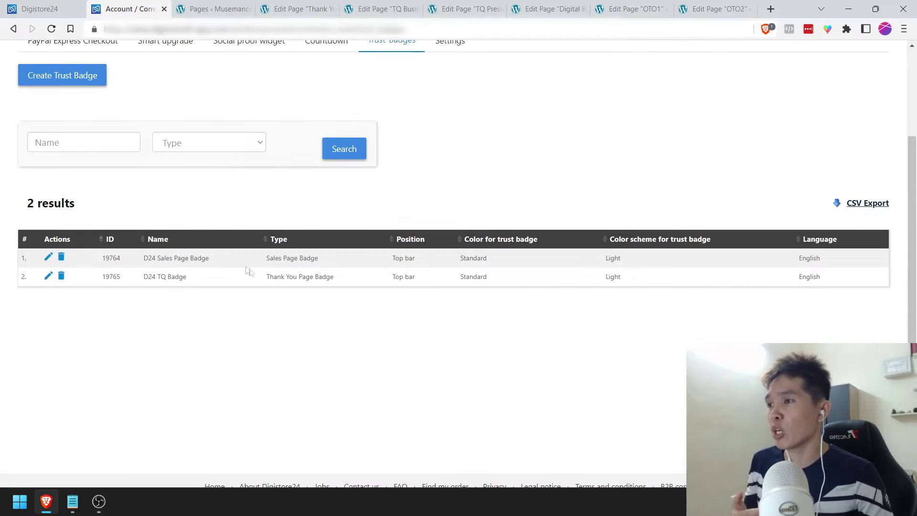
pyautogui.scroll(1, 246, 269)
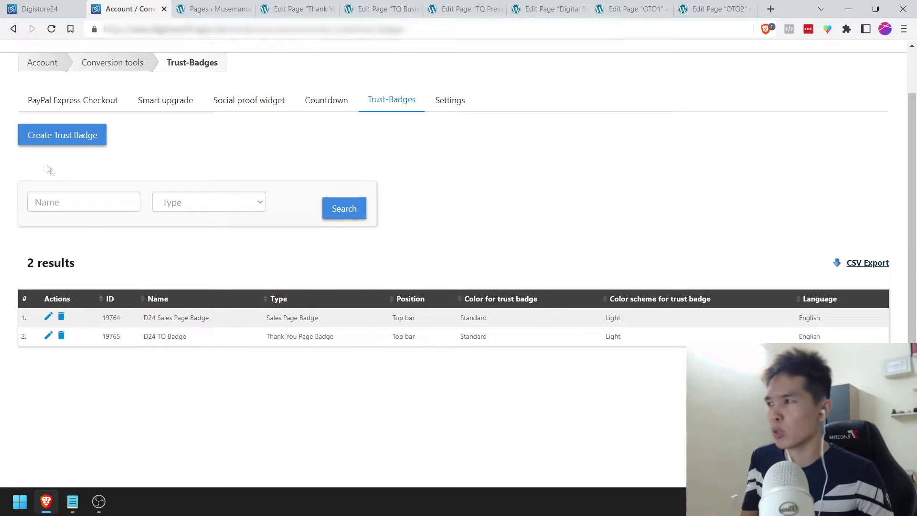
pyautogui.rightClick(45, 143)
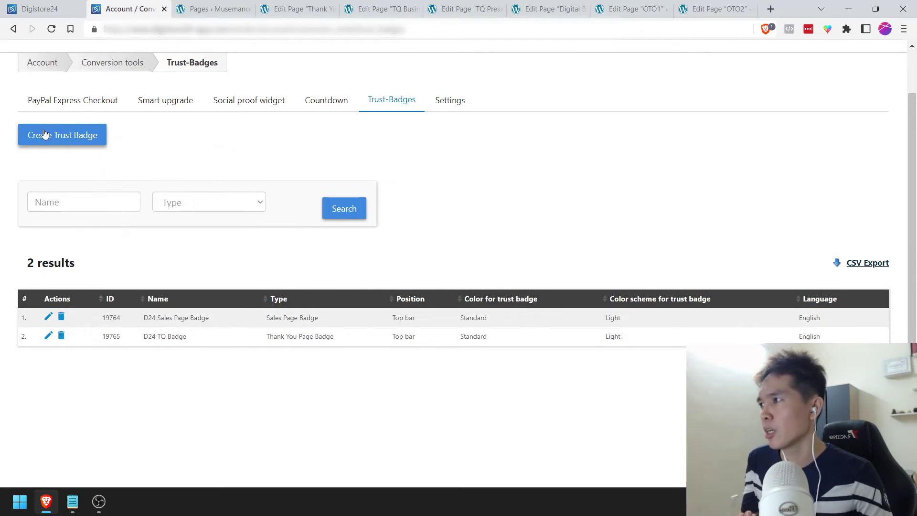
pyautogui.click(45, 137)
pyautogui.scroll(-1, 247, 184)
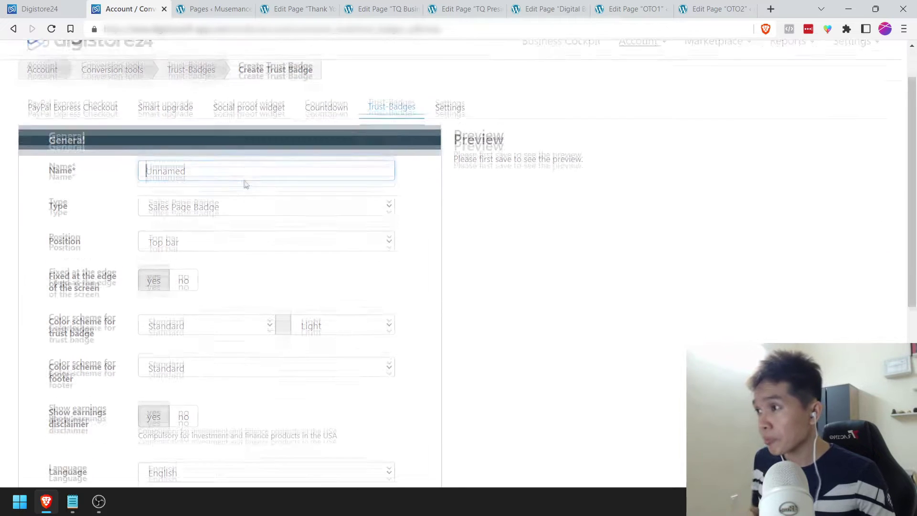
# Step: Name the badge 'Sales Page Badge' with type Sales Page Badge and position Top bar
pyautogui.doubleClick(210, 166)
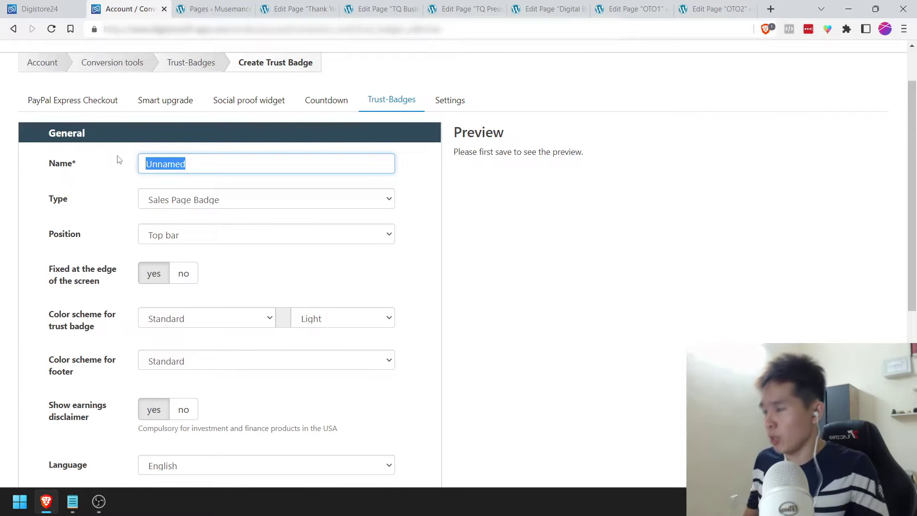
pyautogui.write('Slide')
pyautogui.press('BackSpace')
pyautogui.press('BackSpace')
pyautogui.press('BackSpace')
pyautogui.write('le')
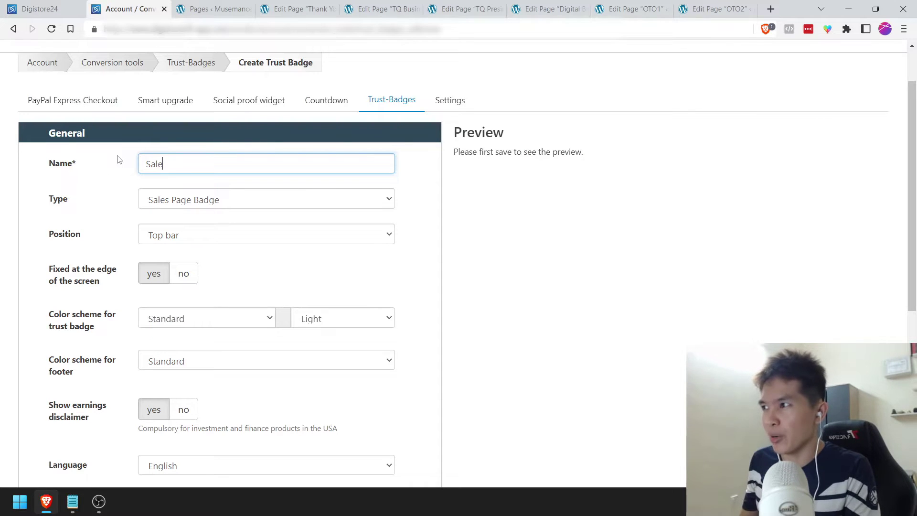
pyautogui.write('s Page Badge')
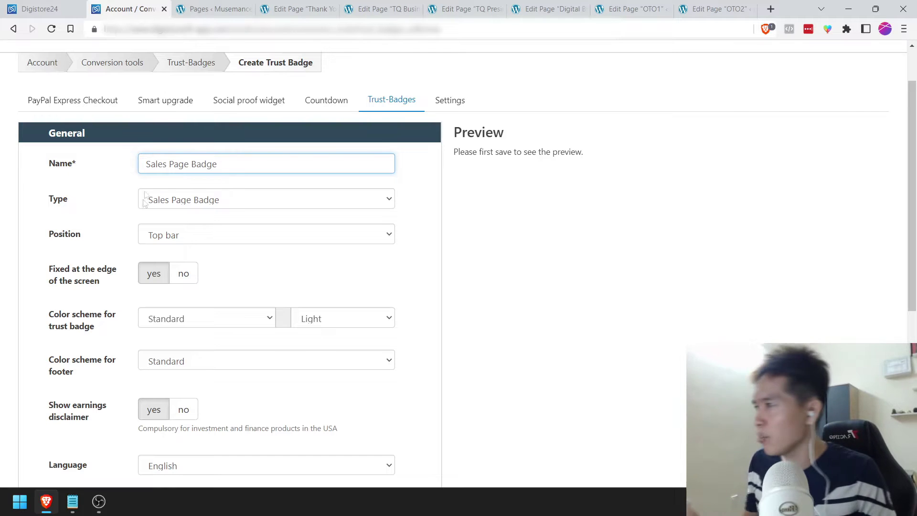
pyautogui.click(180, 198)
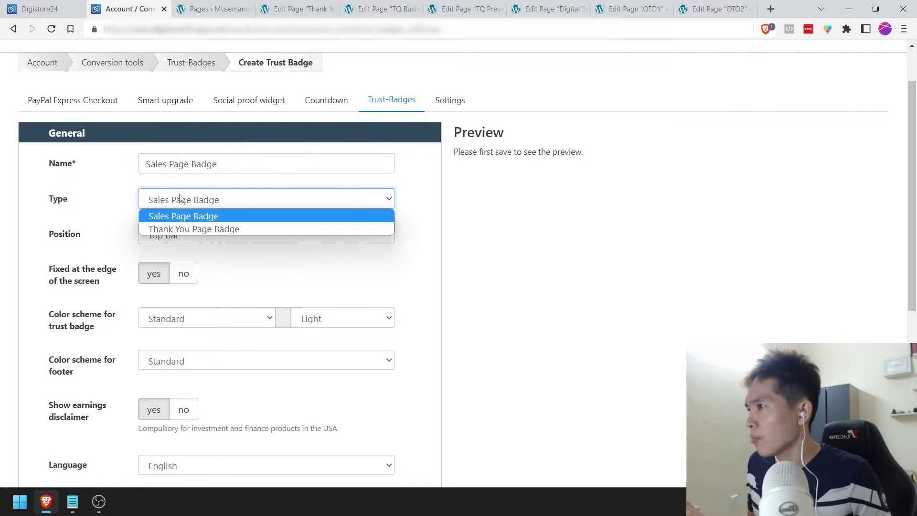
pyautogui.click(179, 220)
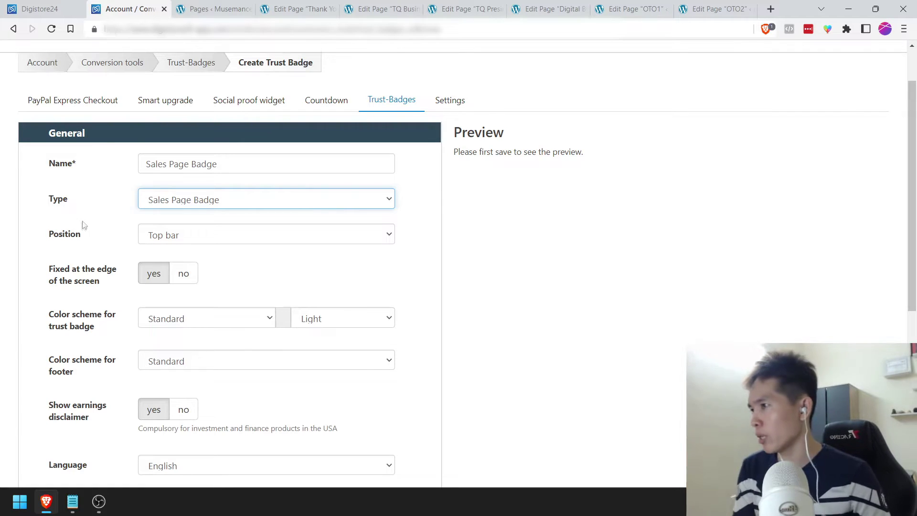
pyautogui.click(186, 234)
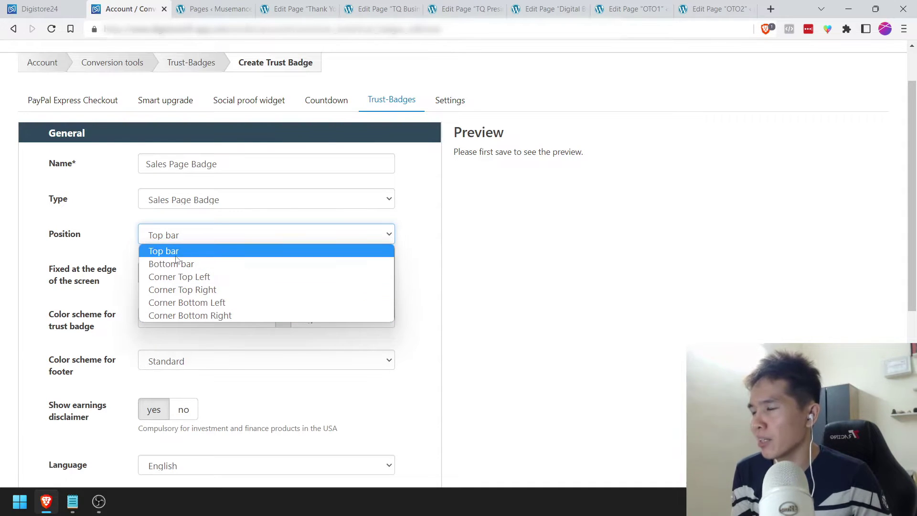
pyautogui.click(176, 264)
pyautogui.click(176, 235)
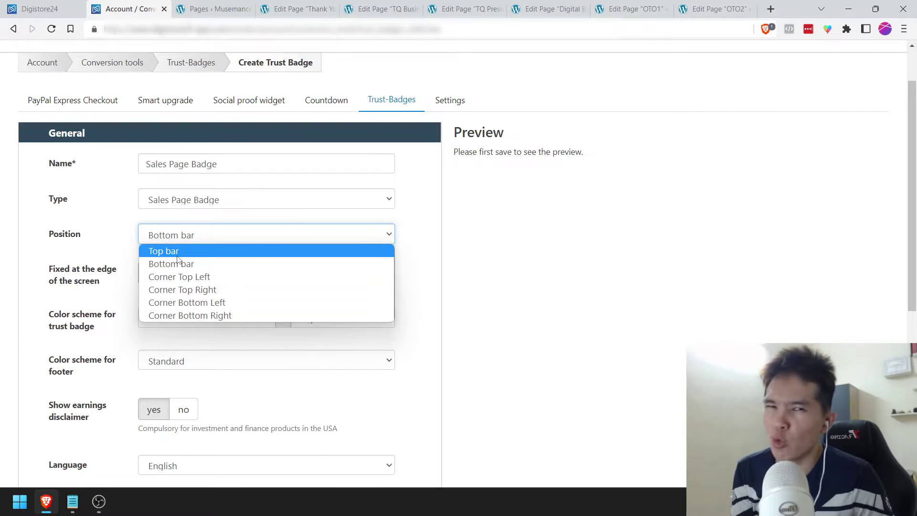
pyautogui.click(176, 256)
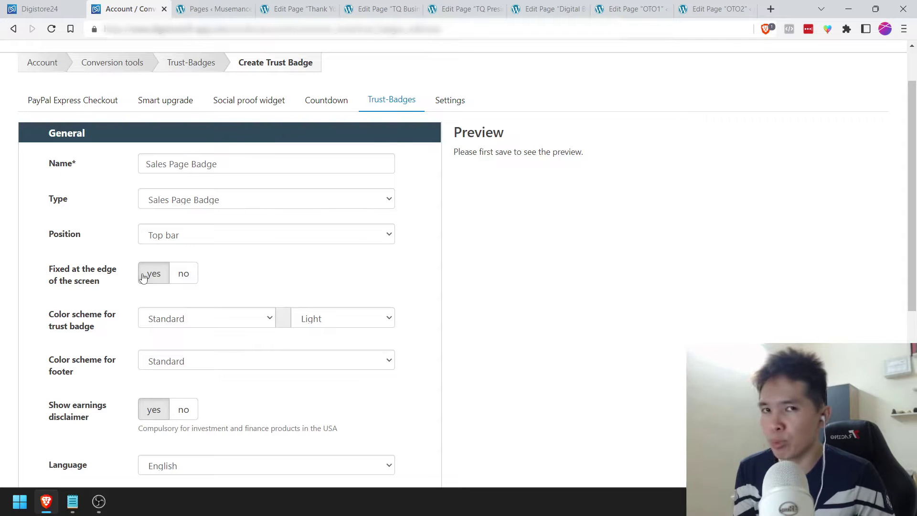
# Step: Keep the badge fixed, use the Standard Light colour scheme, and leave the earnings disclaimer on
pyautogui.scroll(-1, 149, 227)
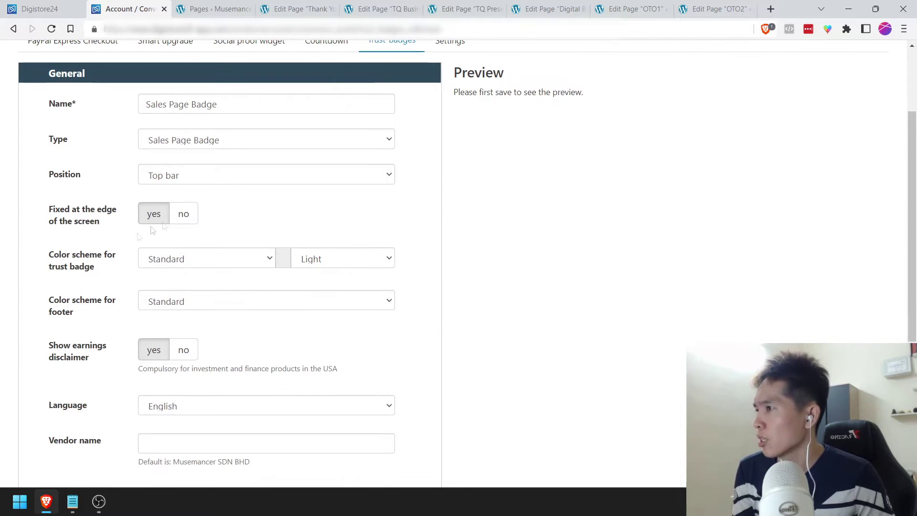
pyautogui.click(181, 220)
pyautogui.click(161, 217)
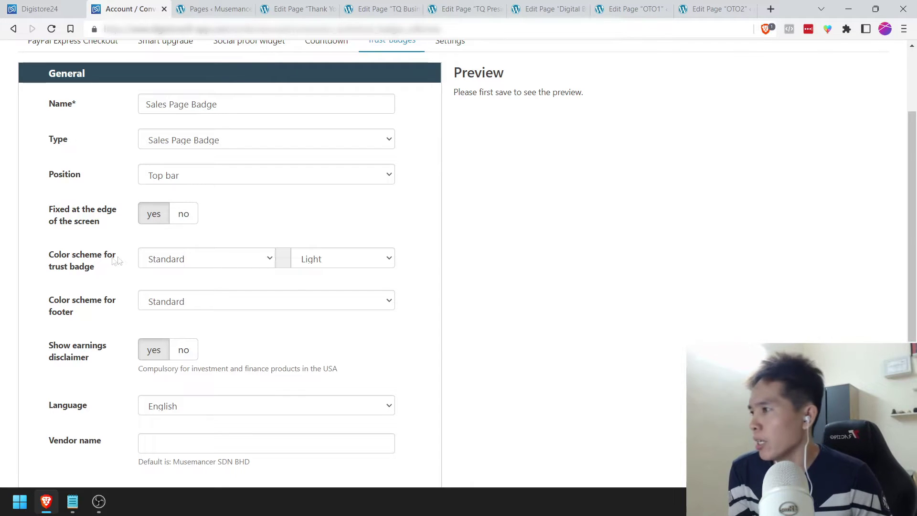
pyautogui.click(182, 259)
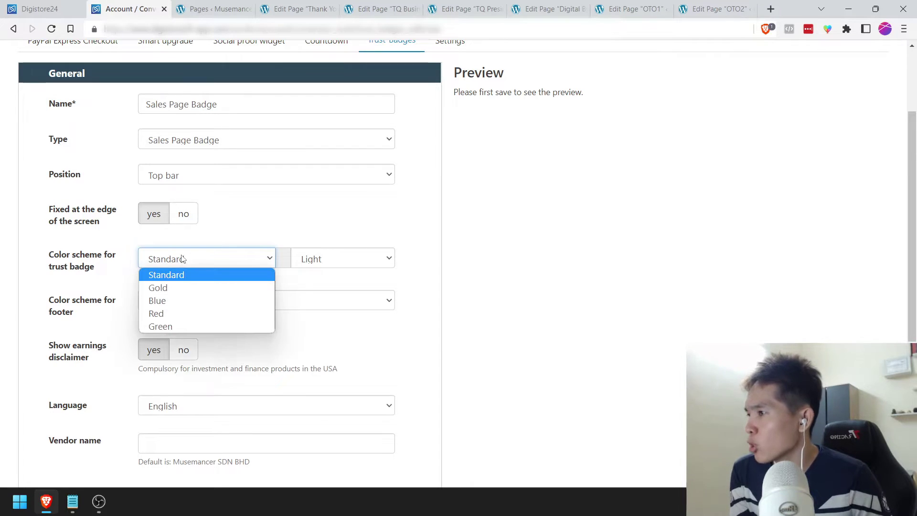
pyautogui.click(180, 276)
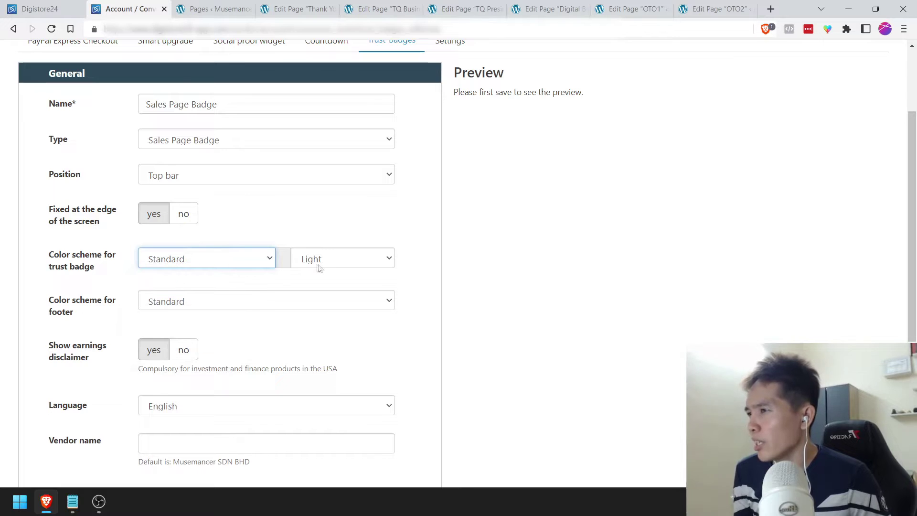
pyautogui.click(316, 266)
pyautogui.click(321, 274)
pyautogui.scroll(2, 407, 207)
pyautogui.scroll(-3, 102, 262)
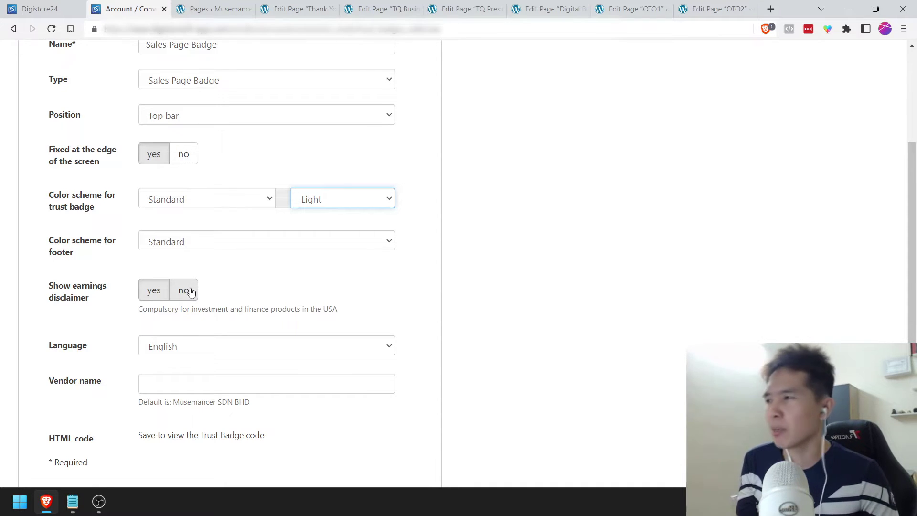
pyautogui.click(190, 293)
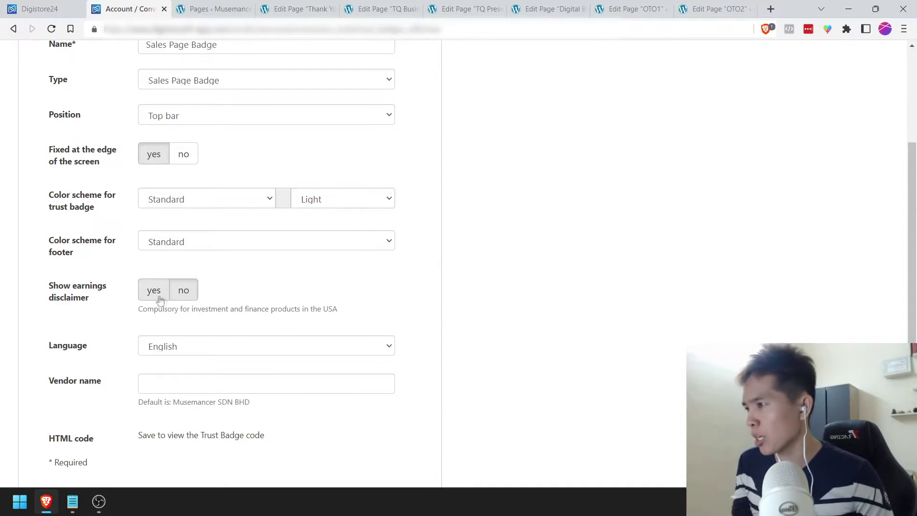
pyautogui.click(154, 296)
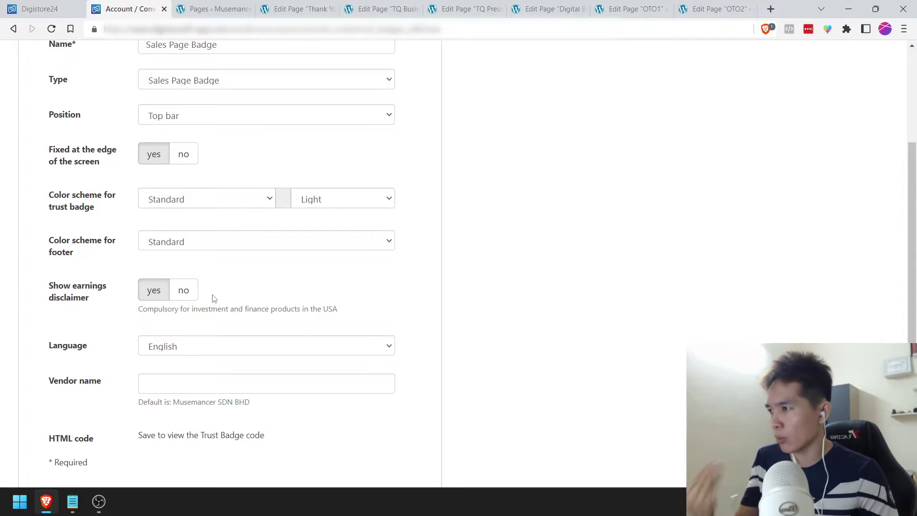
# Step: Save the new badge, return to the badge list, and open D24 Sales Page Badge
pyautogui.scroll(-1, 213, 297)
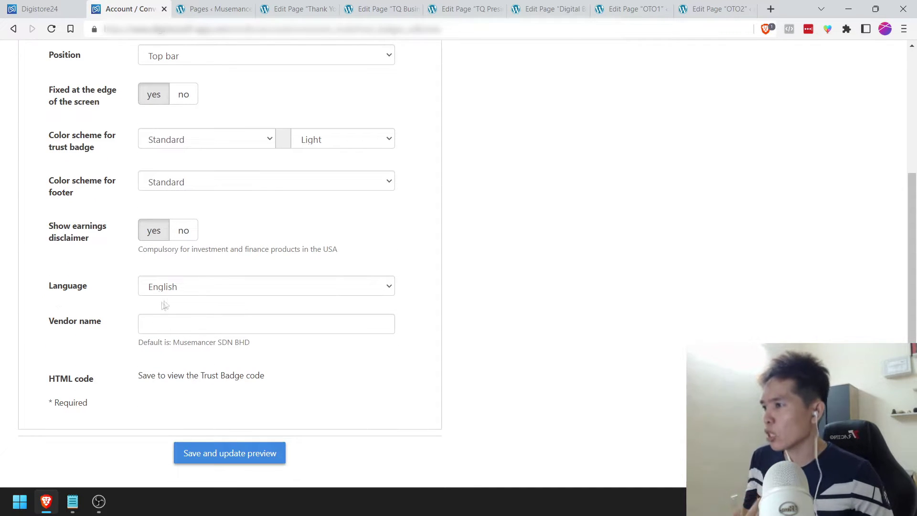
pyautogui.click(190, 328)
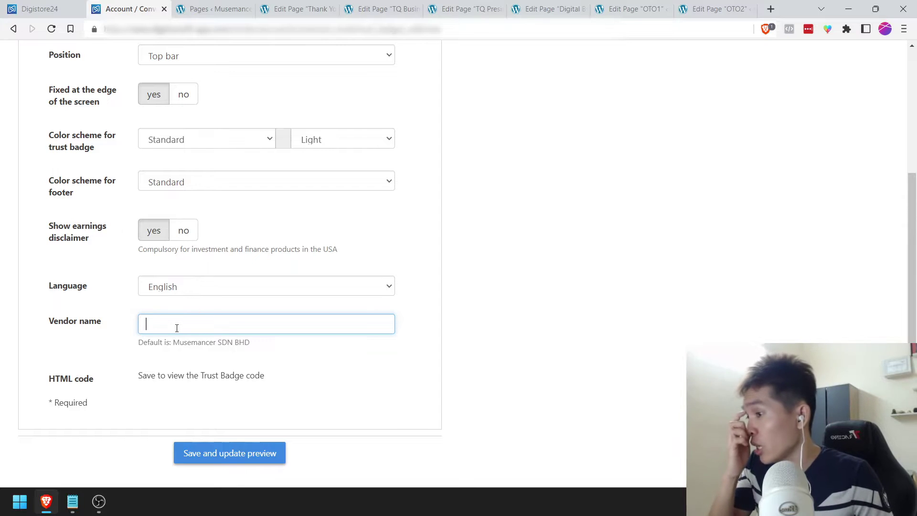
pyautogui.scroll(-2, 177, 327)
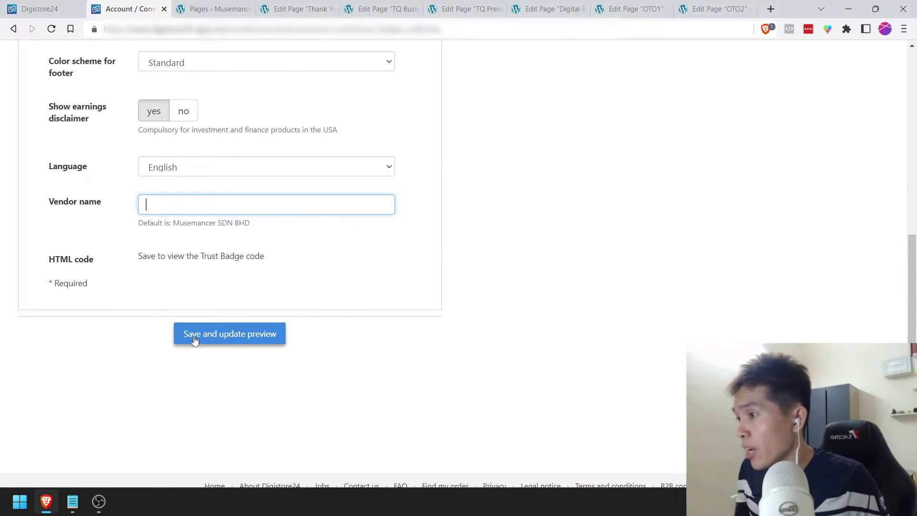
pyautogui.click(195, 334)
pyautogui.click(13, 28)
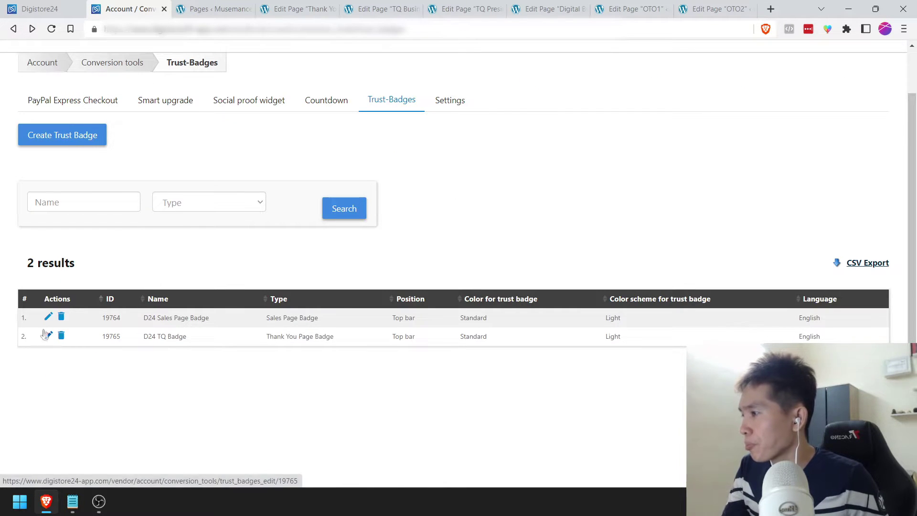
pyautogui.click(48, 316)
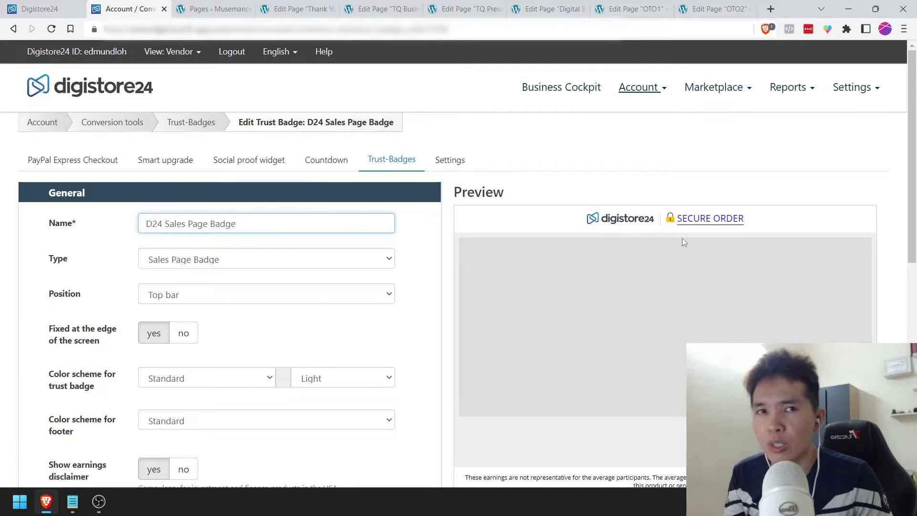
# Step: Copy the D24 Sales Page Badge HTML code and return to the sales page editor
pyautogui.scroll(-5, 168, 293)
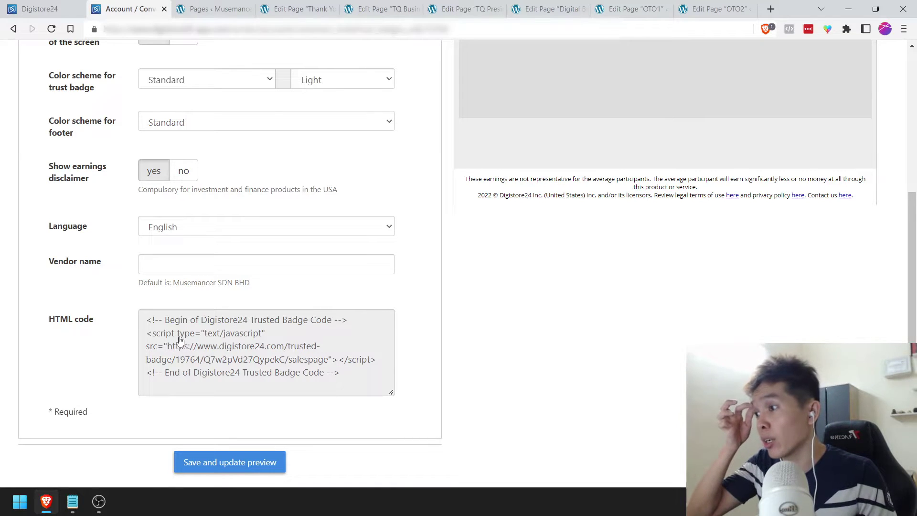
pyautogui.click(180, 340)
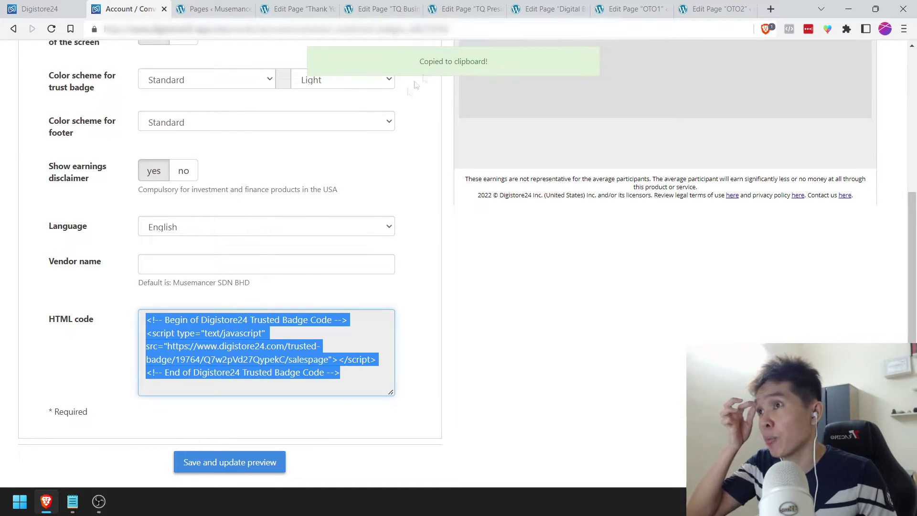
pyautogui.click(547, 8)
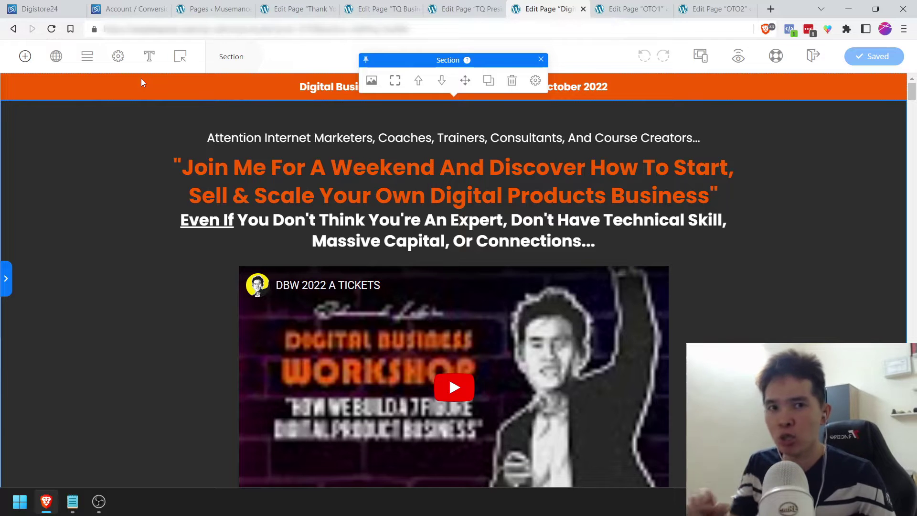
# Step: Confirm the sales page's Header Script in Page Scripts contains the Digistore24 badge code
pyautogui.click(120, 58)
pyautogui.click(154, 225)
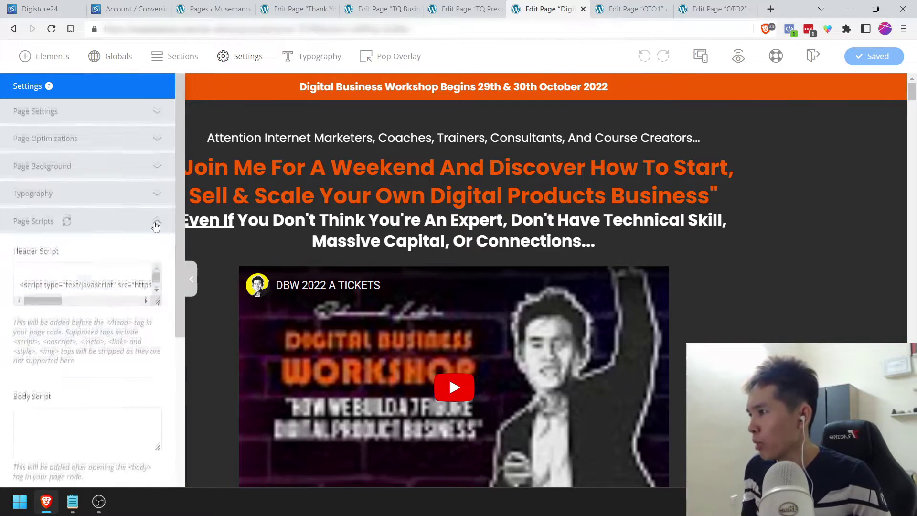
pyautogui.moveTo(156, 217); pyautogui.dragTo(158, 258)
pyautogui.hotkey('ctrl', 'a')
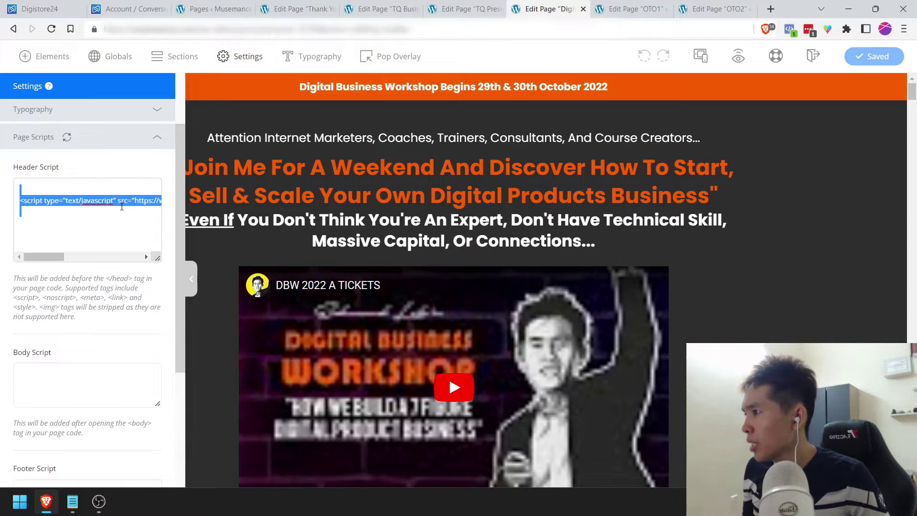
pyautogui.click(67, 219)
pyautogui.moveTo(47, 257); pyautogui.dragTo(29, 258)
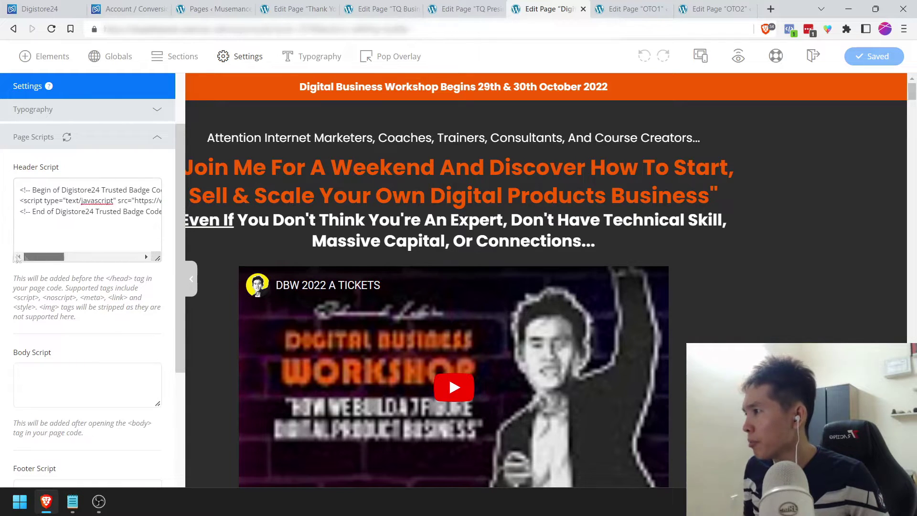
pyautogui.click(784, 211)
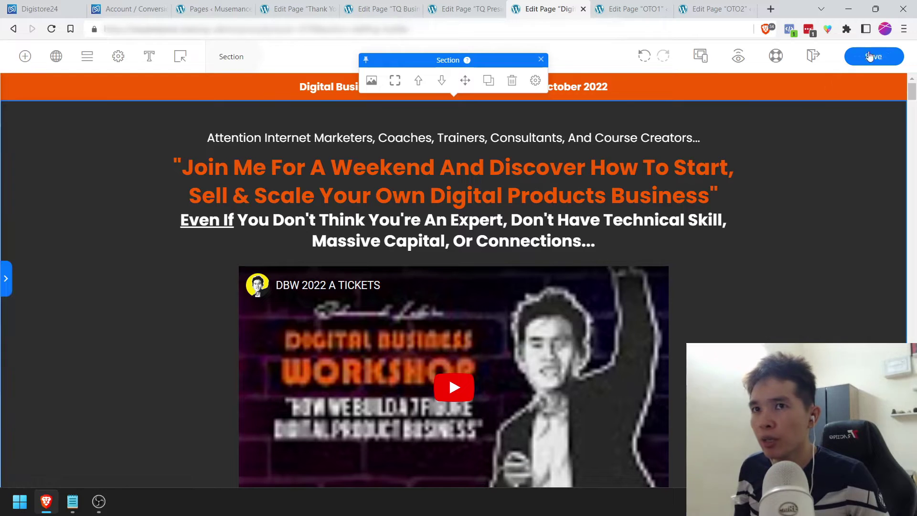
# Step: Save the sales page and open its preview in a new tab
pyautogui.click(716, 67)
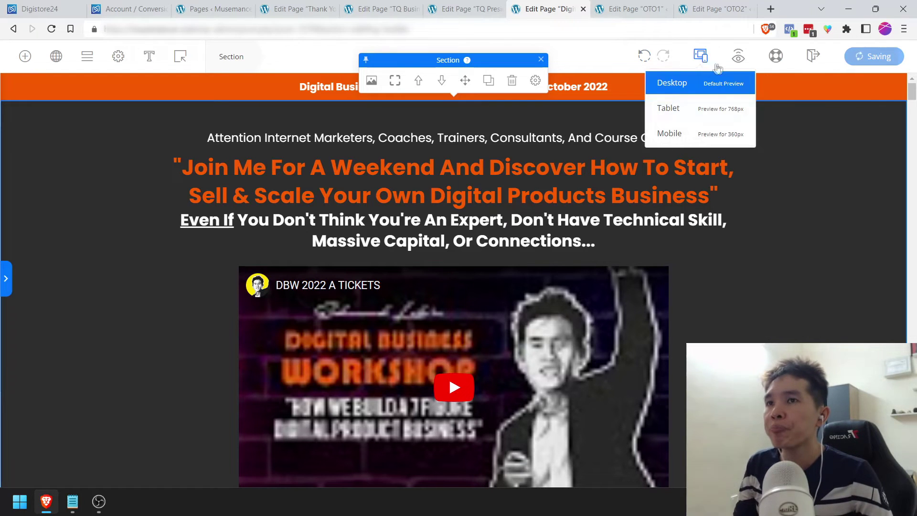
pyautogui.rightClick(747, 63)
pyautogui.click(776, 70)
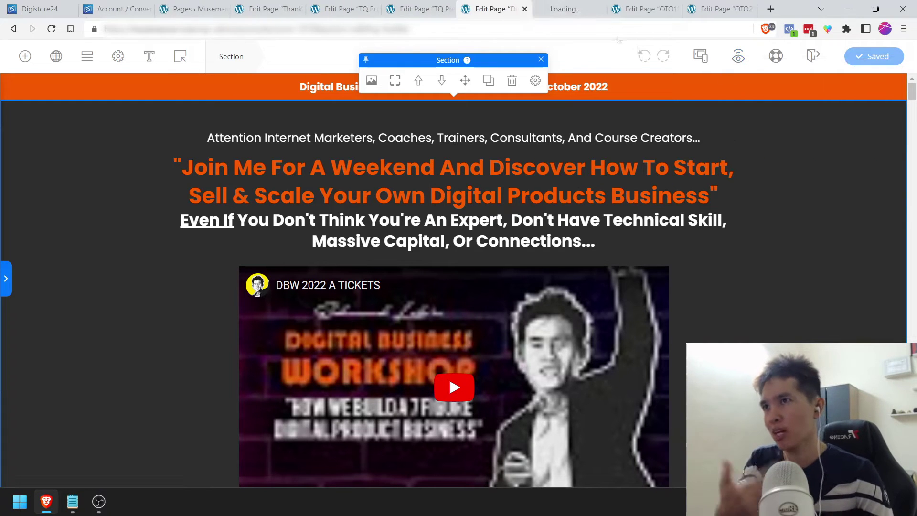
pyautogui.click(567, 6)
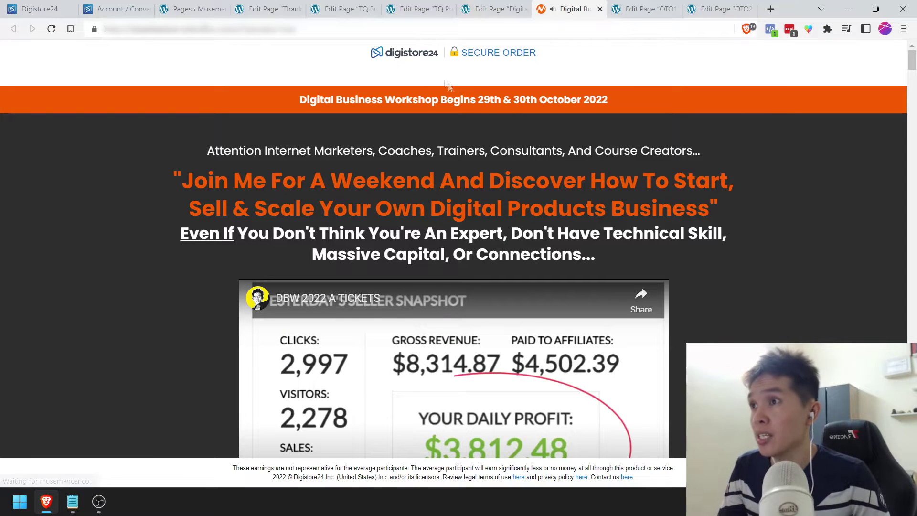
# Step: Verify the SECURE ORDER badge atop the live preview, pause the video, and close the preview
pyautogui.scroll(-1, 350, 367)
pyautogui.click(350, 366)
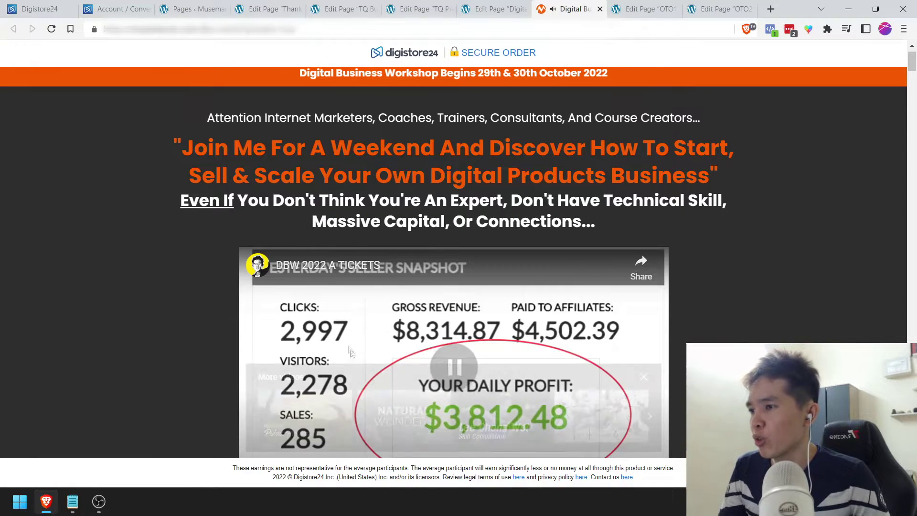
pyautogui.scroll(1, 220, 287)
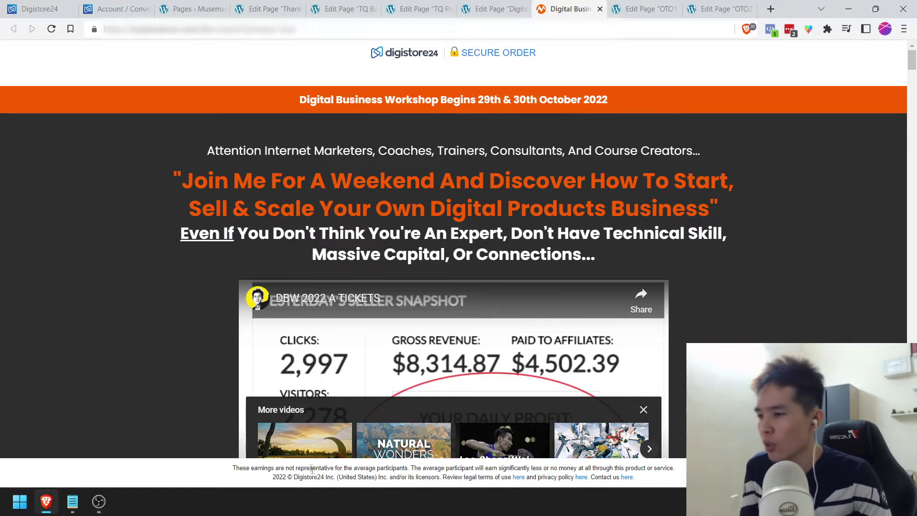
pyautogui.scroll(-1, 186, 447)
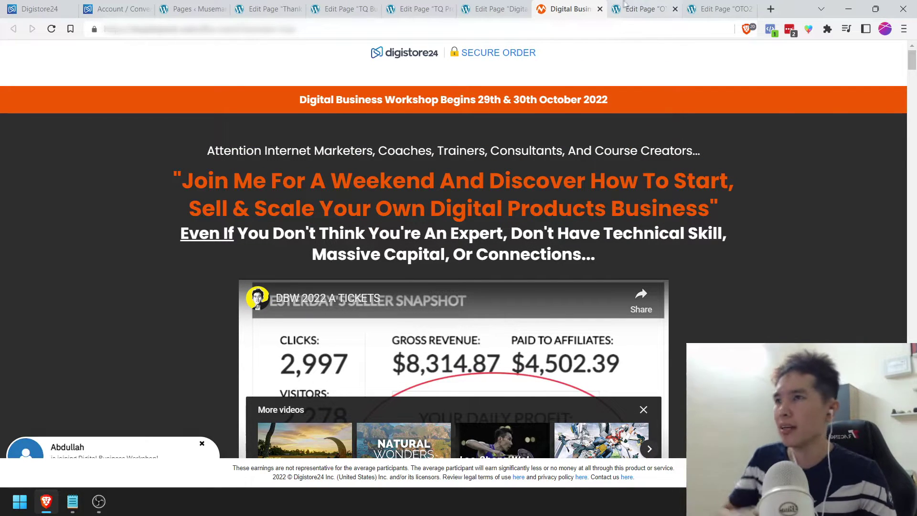
pyautogui.click(600, 10)
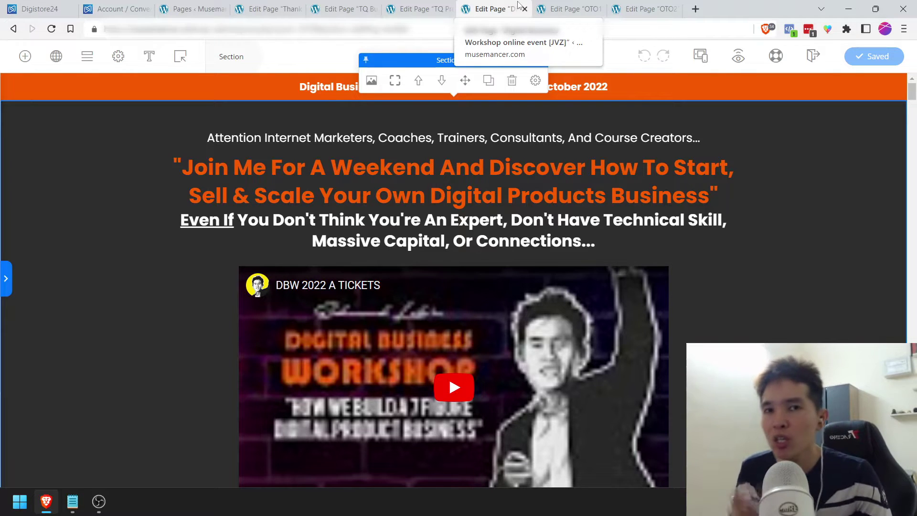
# Step: Replace the OTO1 page's Header Script with the Digistore24 badge code and save the page
pyautogui.click(568, 8)
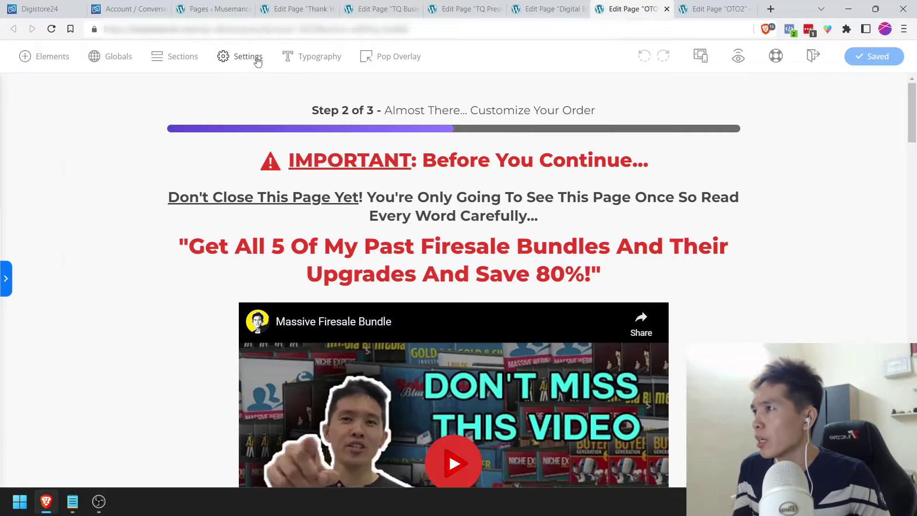
pyautogui.click(250, 56)
pyautogui.click(154, 223)
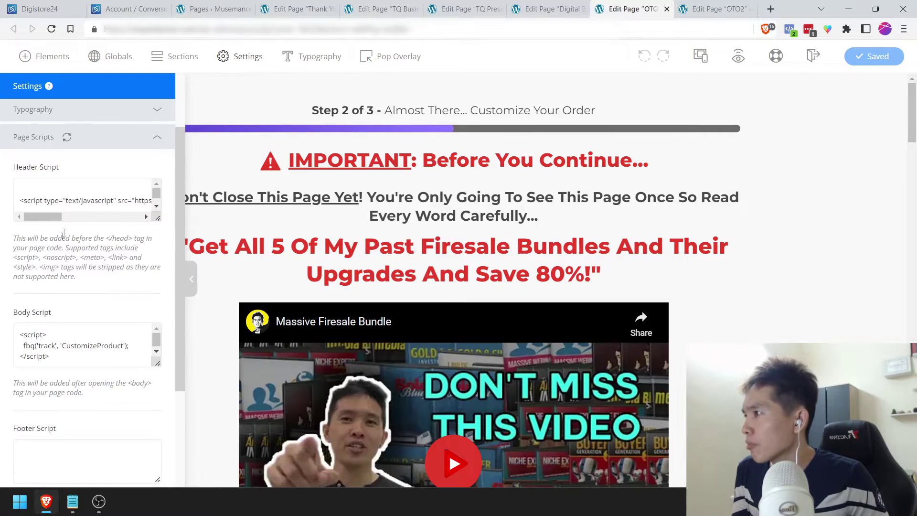
pyautogui.click(67, 200)
pyautogui.hotkey('ctrl', 'a')
pyautogui.hotkey('ctrl', 'v')
pyautogui.click(812, 167)
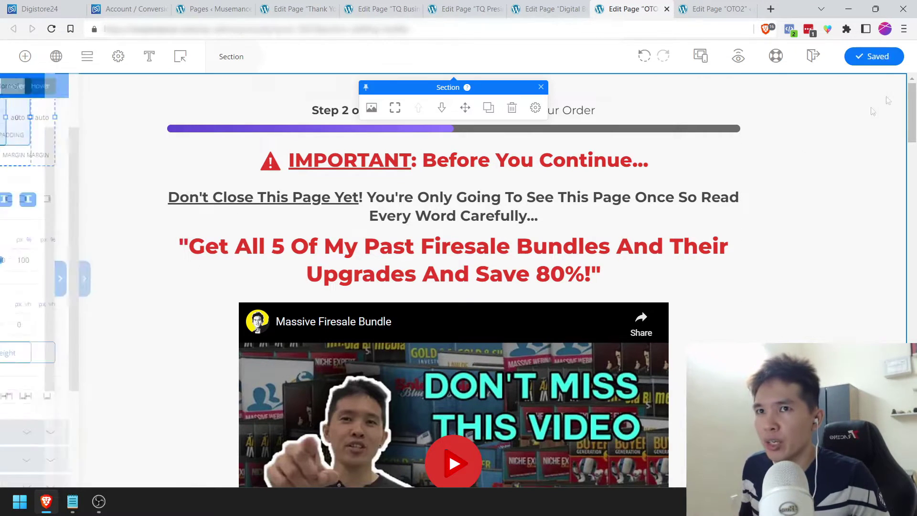
pyautogui.click(882, 58)
# Step: Check the OTO2 page's header script has the badge code, save it, and reopen the notes
pyautogui.click(734, 6)
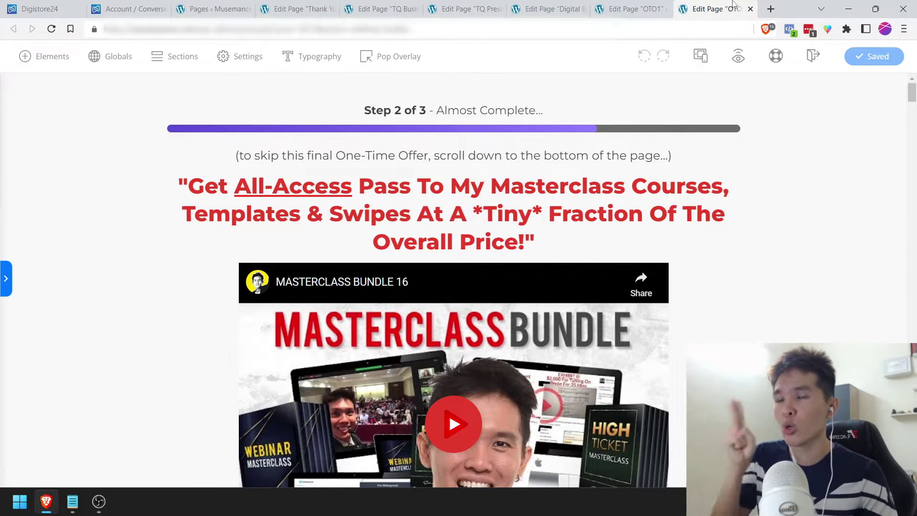
pyautogui.click(253, 57)
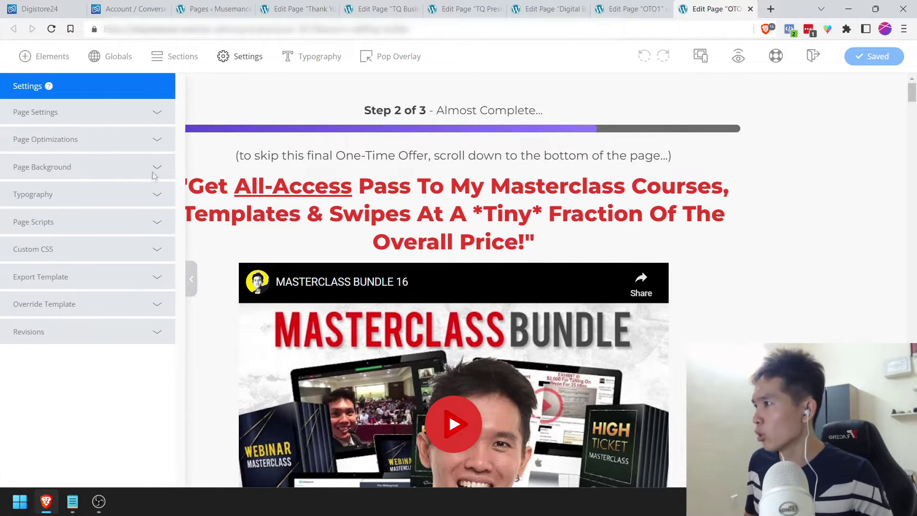
pyautogui.click(158, 222)
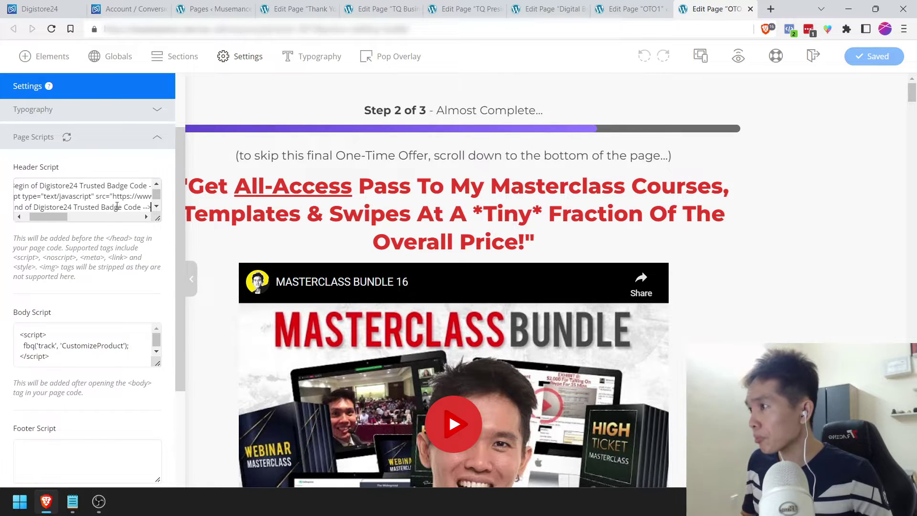
pyautogui.click(334, 110)
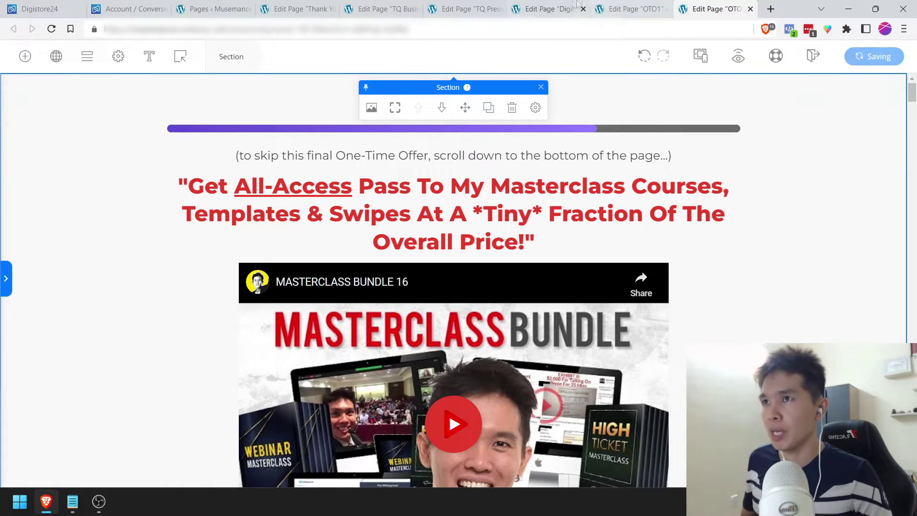
pyautogui.click(576, 5)
pyautogui.click(71, 499)
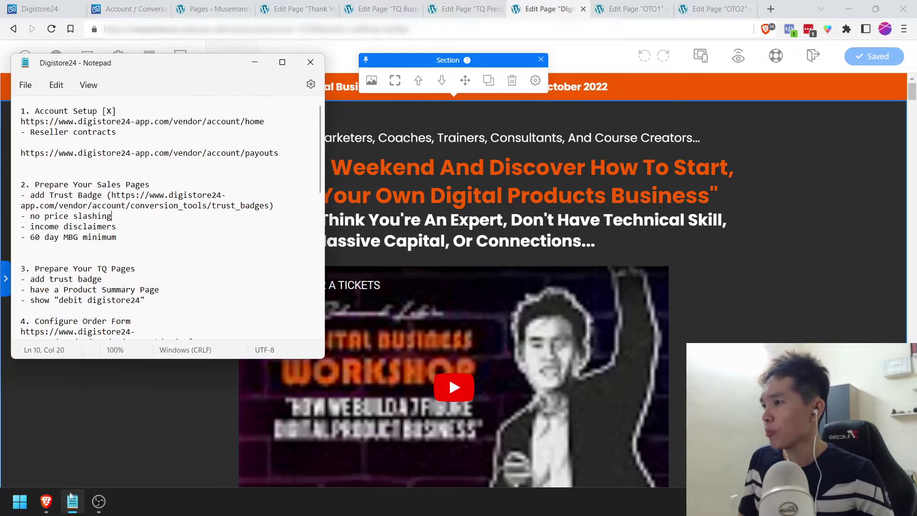
# Step: Tick off the trust badge checklist item and minimise the notes to view the workshop page
pyautogui.click(294, 209)
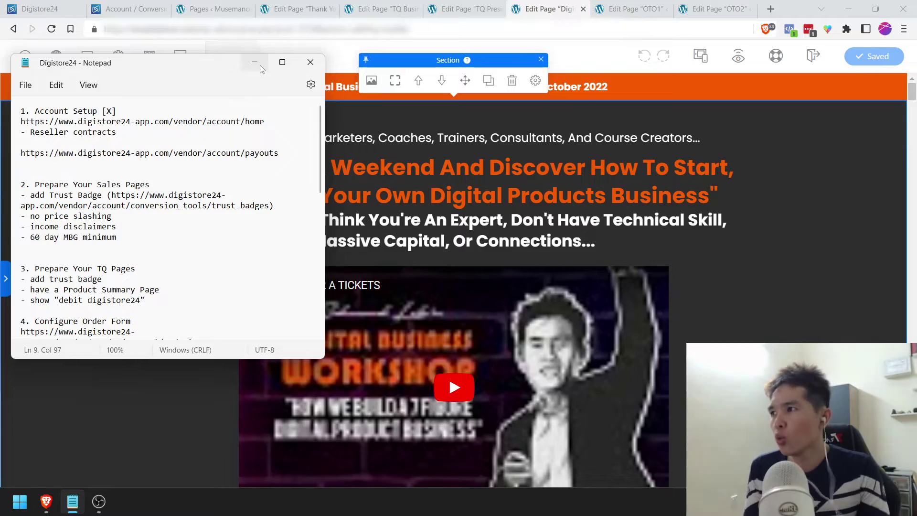
pyautogui.click(255, 63)
pyautogui.moveTo(913, 91); pyautogui.dragTo(912, 344)
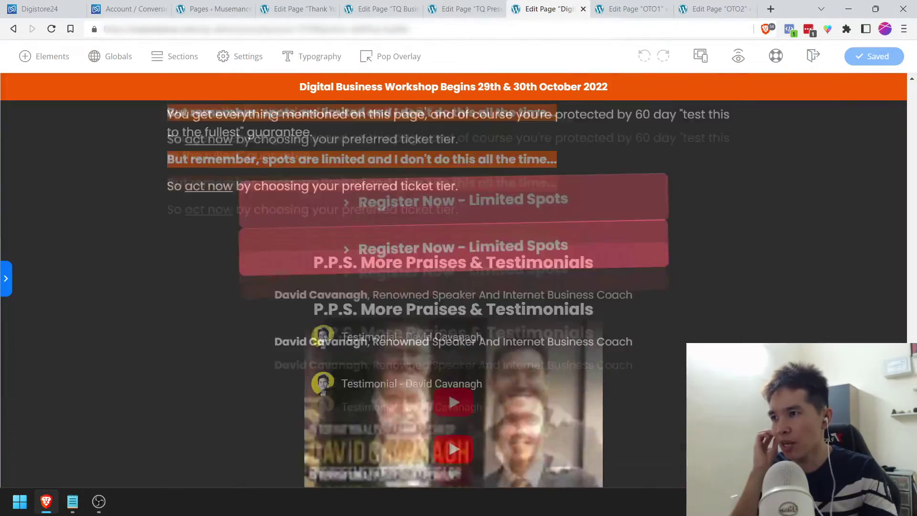
# Step: Remove the struck-through 'normally $497' and 'normally $997' ticket prices and save the sales page
pyautogui.scroll(5, 350, 332)
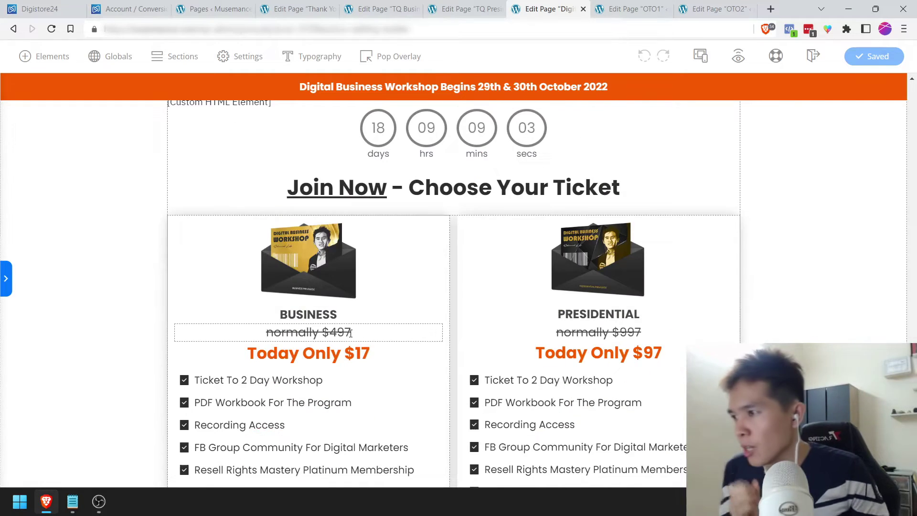
pyautogui.scroll(-1, 350, 333)
pyautogui.click(305, 274)
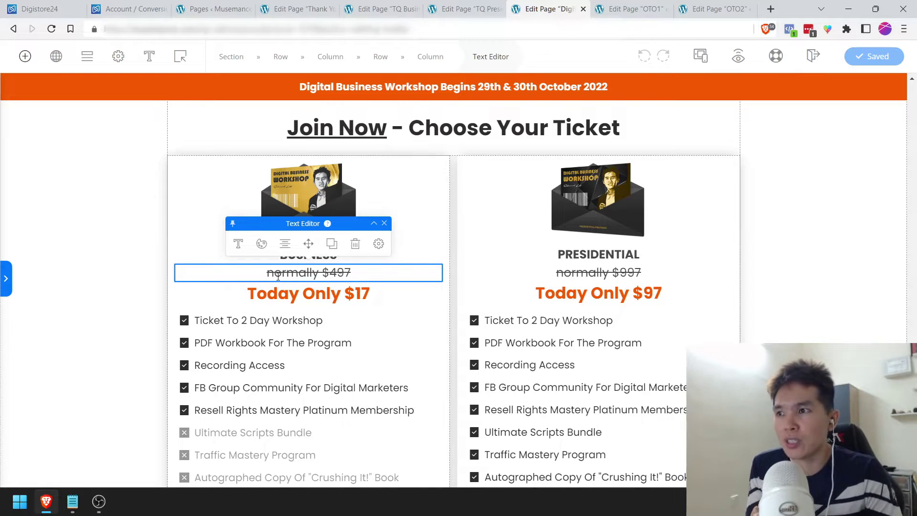
pyautogui.moveTo(263, 273); pyautogui.dragTo(375, 273)
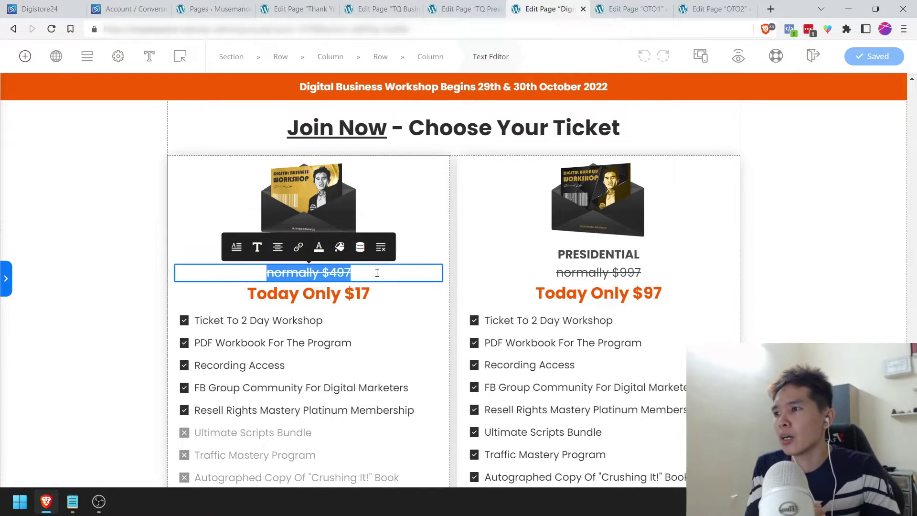
pyautogui.click(362, 273)
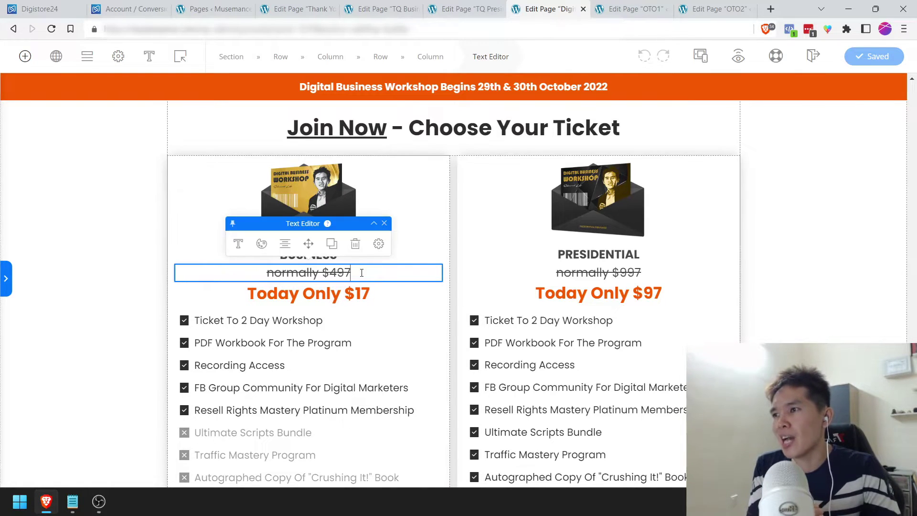
pyautogui.click(356, 249)
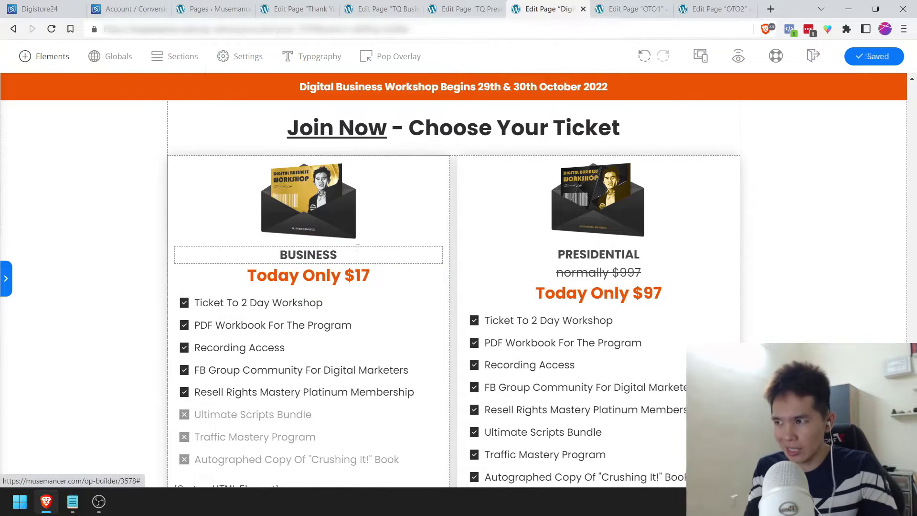
pyautogui.click(564, 269)
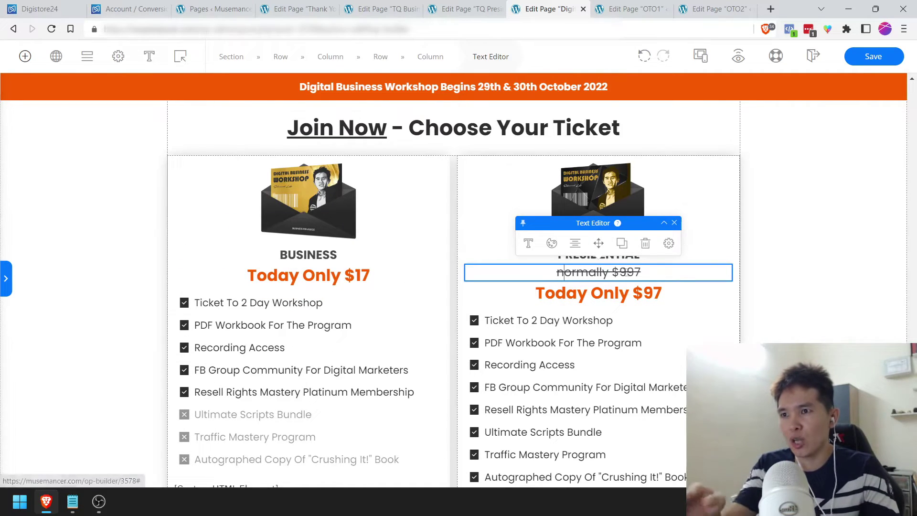
pyautogui.click(648, 244)
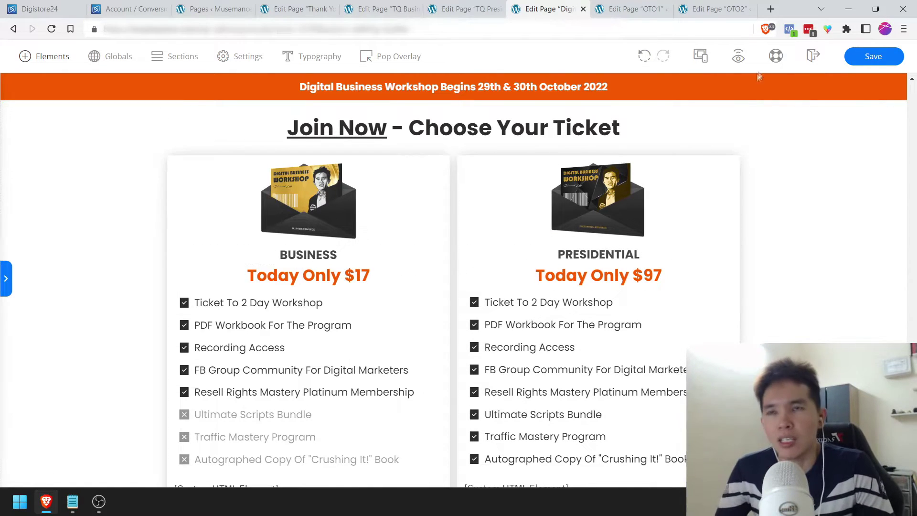
pyautogui.click(872, 59)
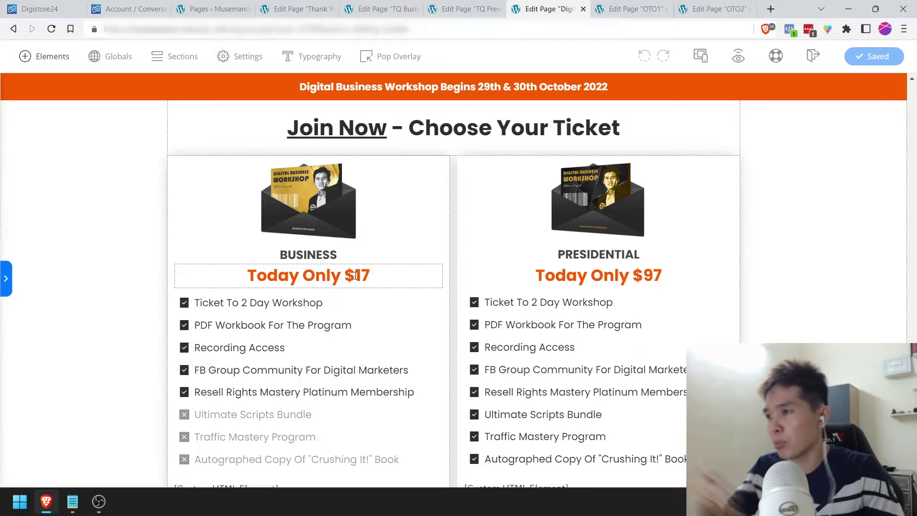
pyautogui.click(72, 502)
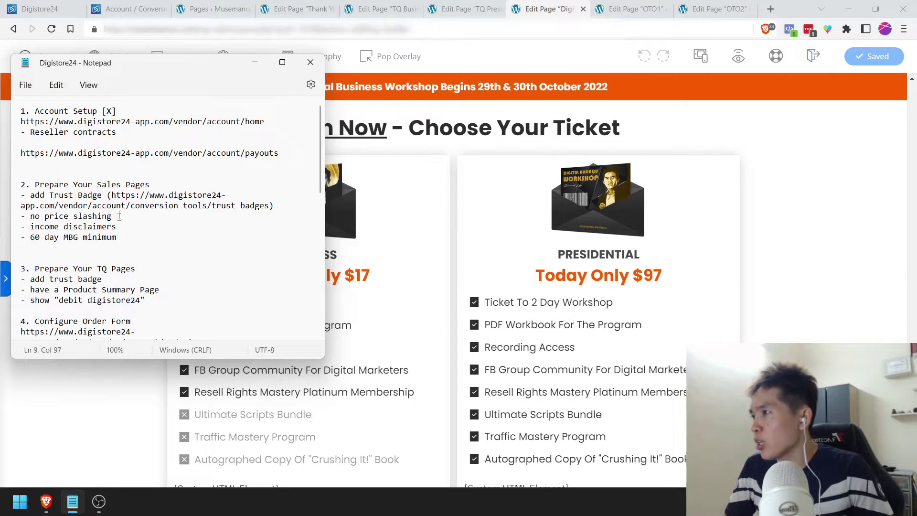
# Step: Check off the 60 day MBG checklist item, then scroll the editor to the guarantee heading
pyautogui.click(124, 238)
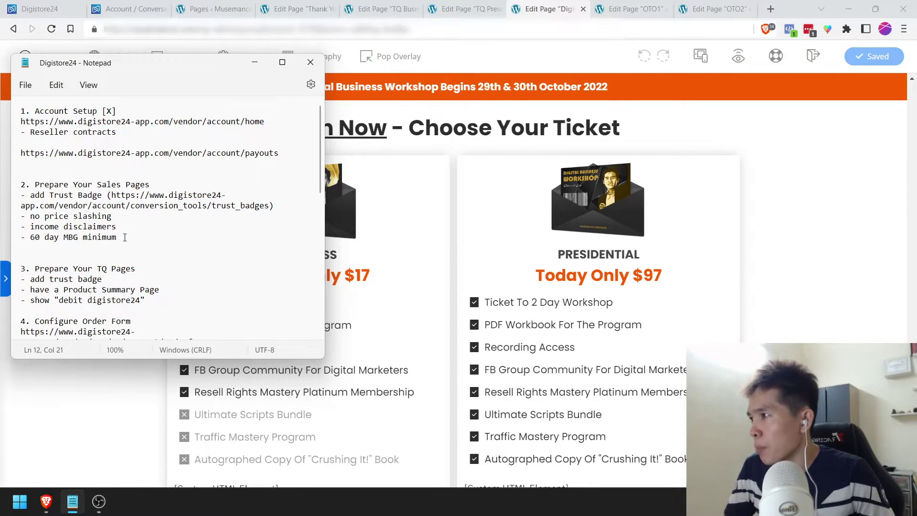
pyautogui.click(255, 62)
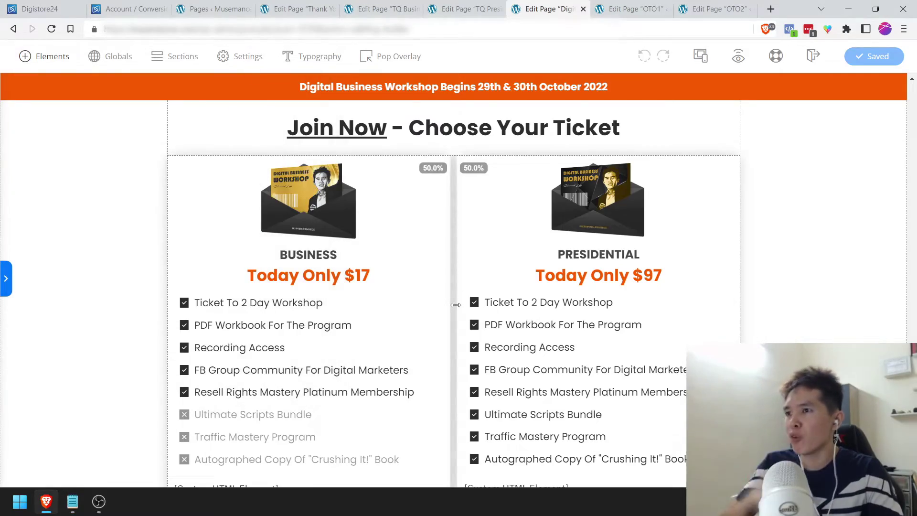
pyautogui.scroll(-3, 456, 305)
pyautogui.scroll(-6, 456, 305)
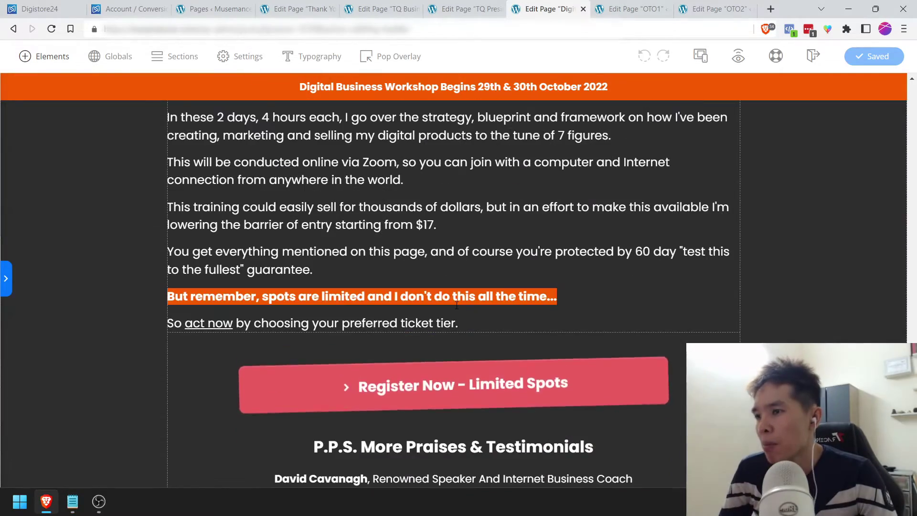
pyautogui.scroll(-8, 456, 304)
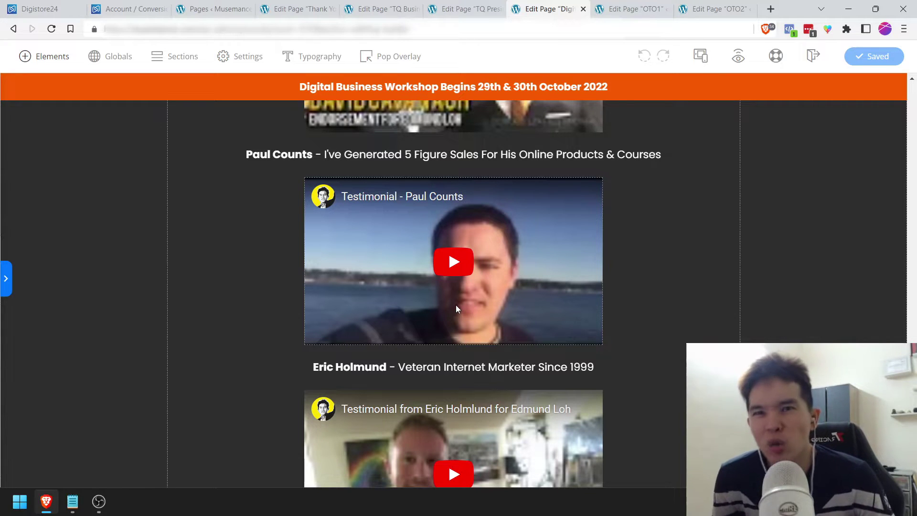
pyautogui.scroll(-5, 456, 304)
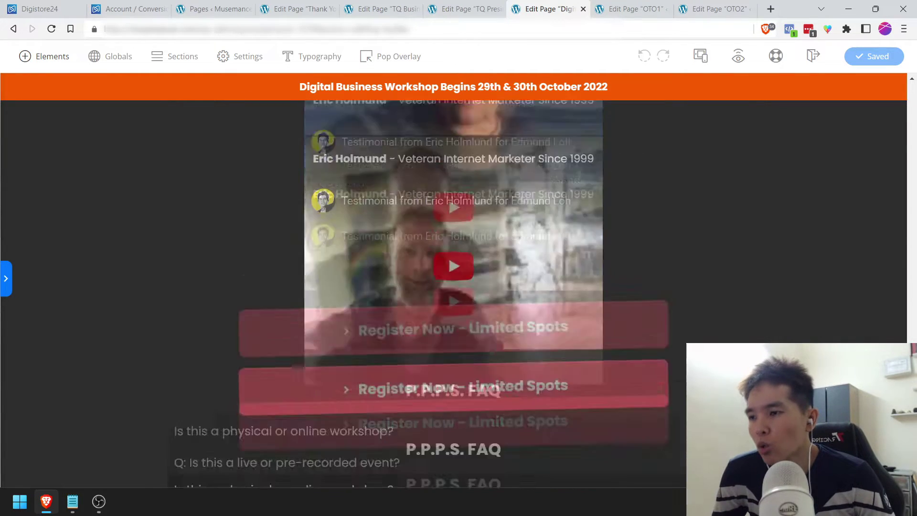
pyautogui.scroll(-5, 456, 305)
pyautogui.scroll(10, 456, 305)
pyautogui.scroll(3, 486, 231)
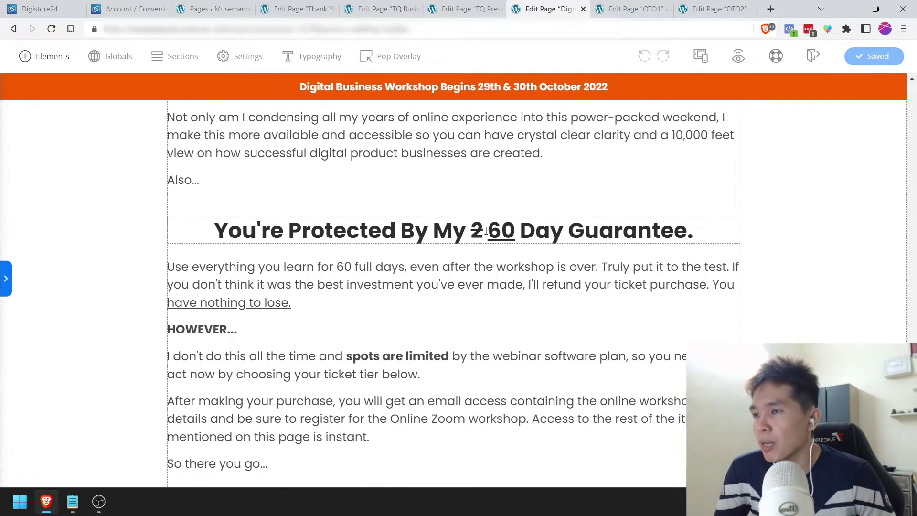
# Step: Delete the struck-through 2 from the 'You're Protected By My 60 Day Guarantee.' heading
pyautogui.doubleClick(477, 231)
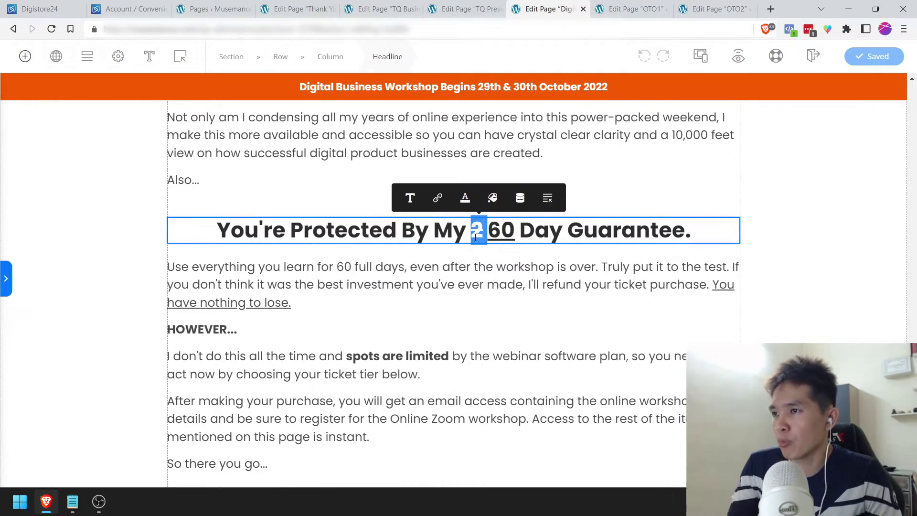
pyautogui.press('BackSpace')
pyautogui.click(491, 284)
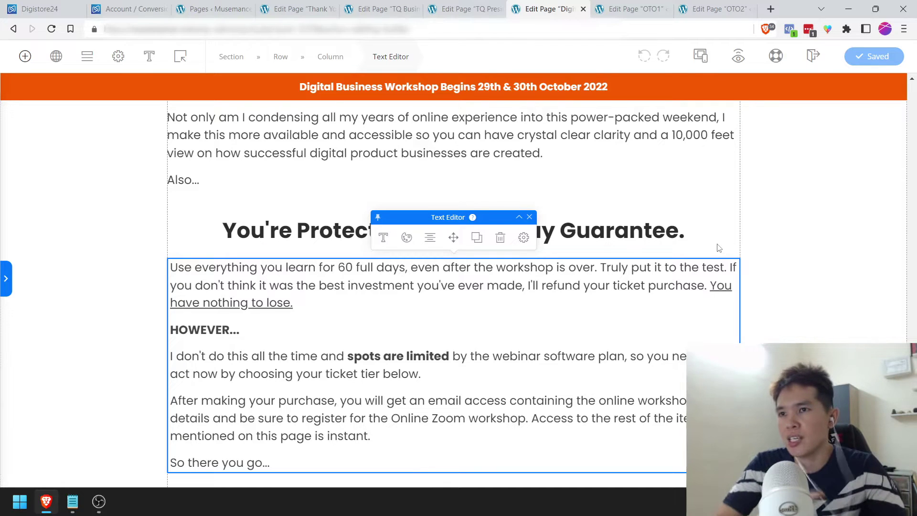
pyautogui.click(788, 246)
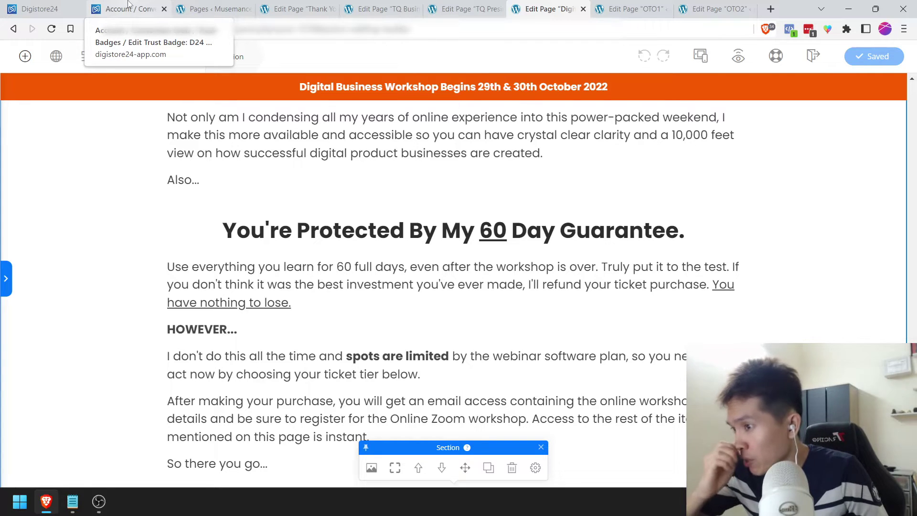
# Step: Close the Digistore24 trust badge tab and return to the workshop sales page with the checklist notes
pyautogui.click(128, 4)
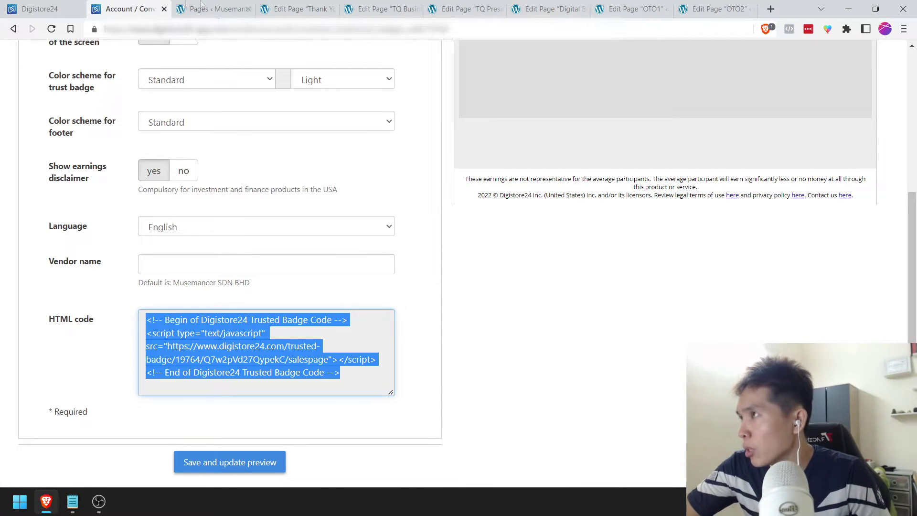
pyautogui.click(163, 10)
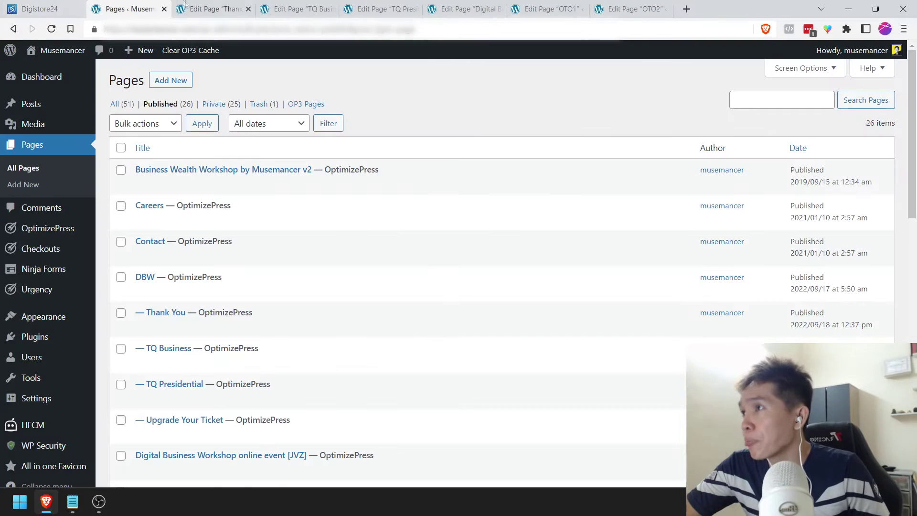
pyautogui.click(334, 8)
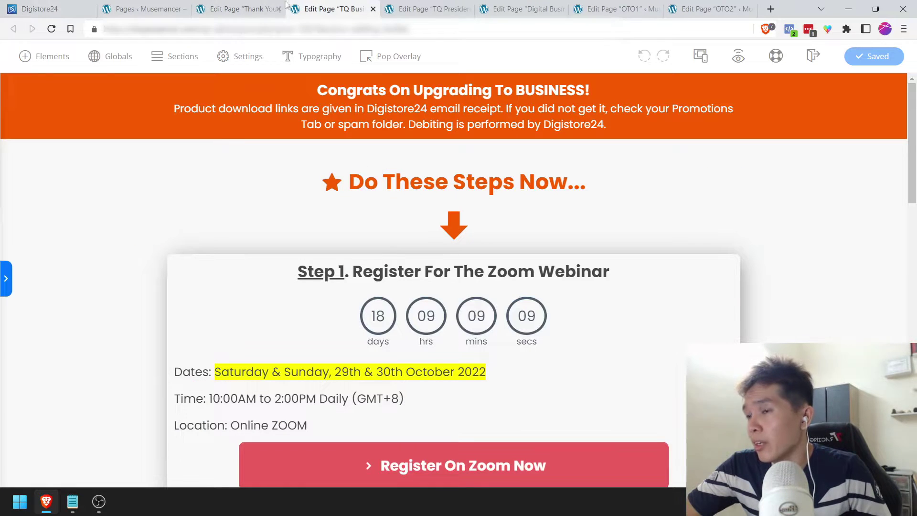
pyautogui.click(543, 4)
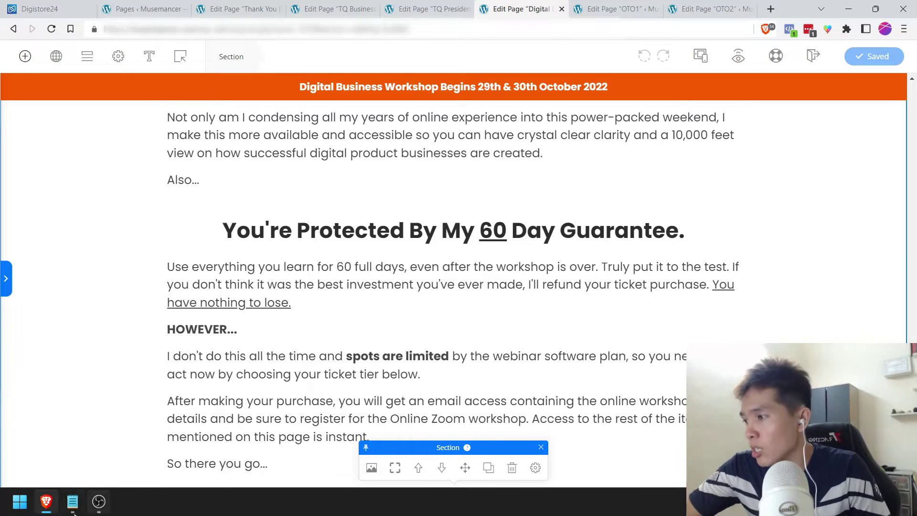
pyautogui.click(72, 501)
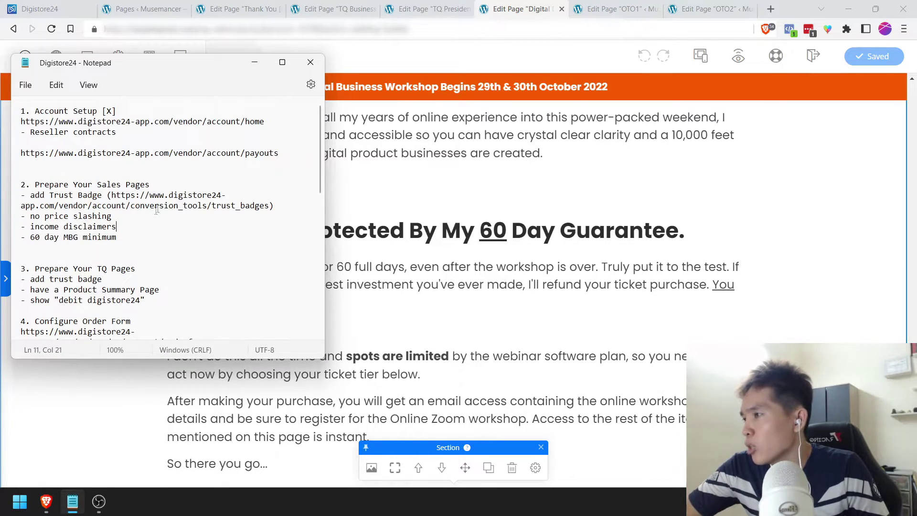
# Step: Hide the checklist and review the saved workshop sales page, headed 'Join Me For A Weekend'
pyautogui.click(254, 62)
pyautogui.scroll(15, 424, 283)
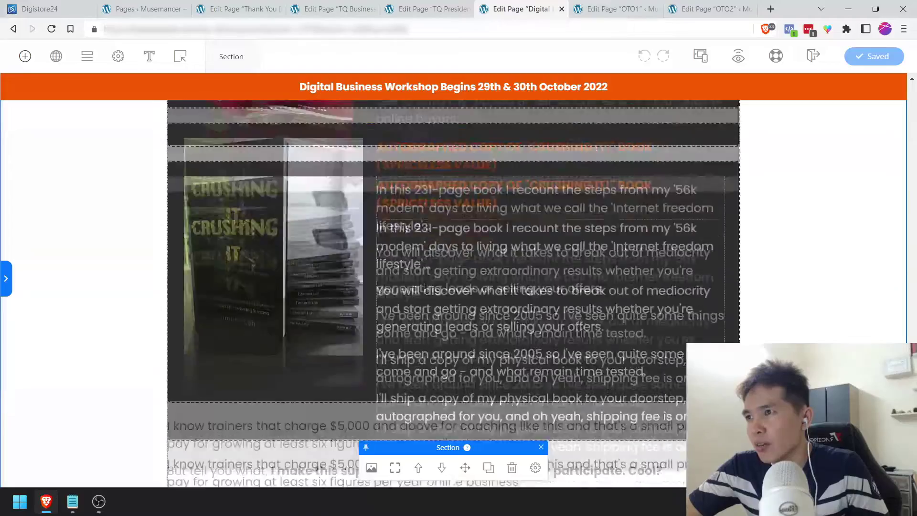
pyautogui.scroll(15, 916, 211)
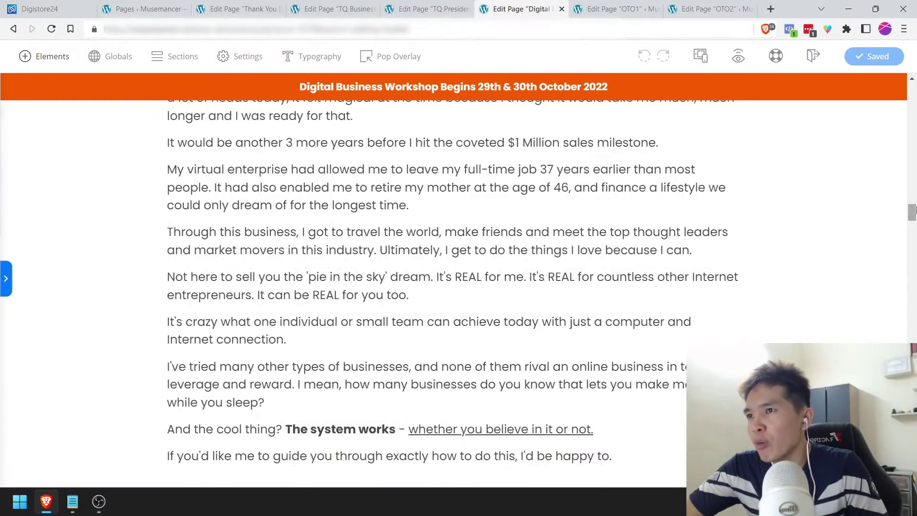
pyautogui.scroll(10, 915, 191)
pyautogui.scroll(10, 915, 174)
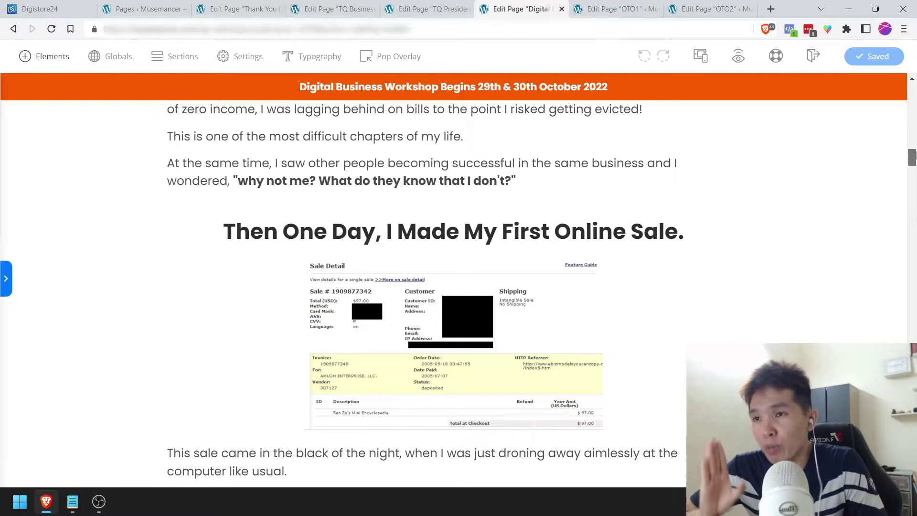
pyautogui.scroll(-2, 914, 156)
pyautogui.scroll(3, 915, 156)
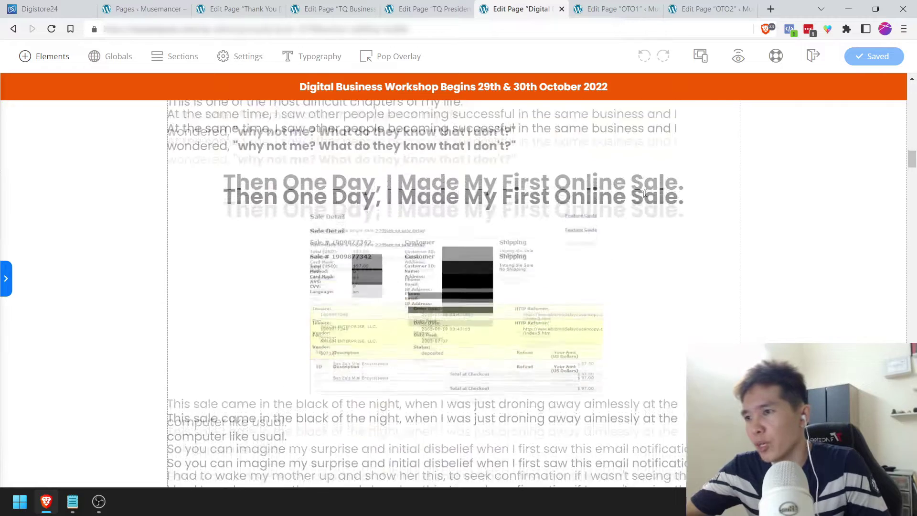
pyautogui.scroll(-1, 405, 323)
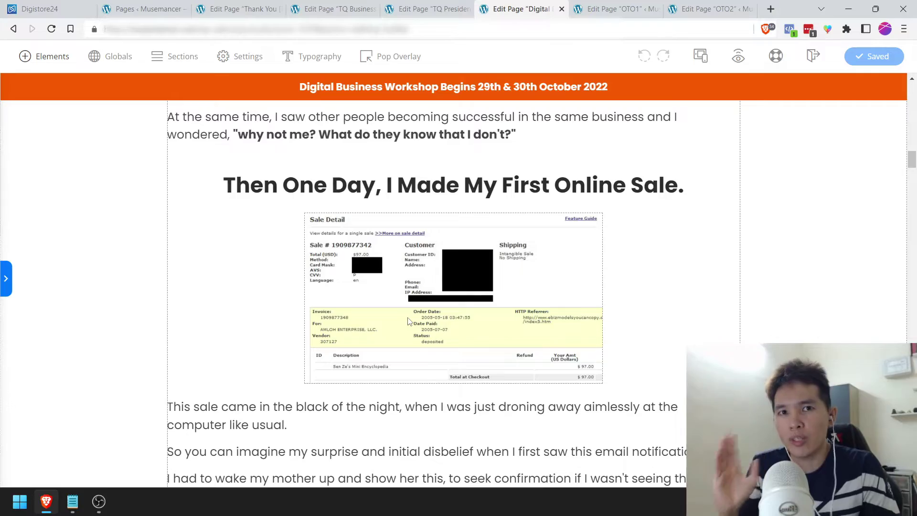
pyautogui.scroll(-20, 916, 260)
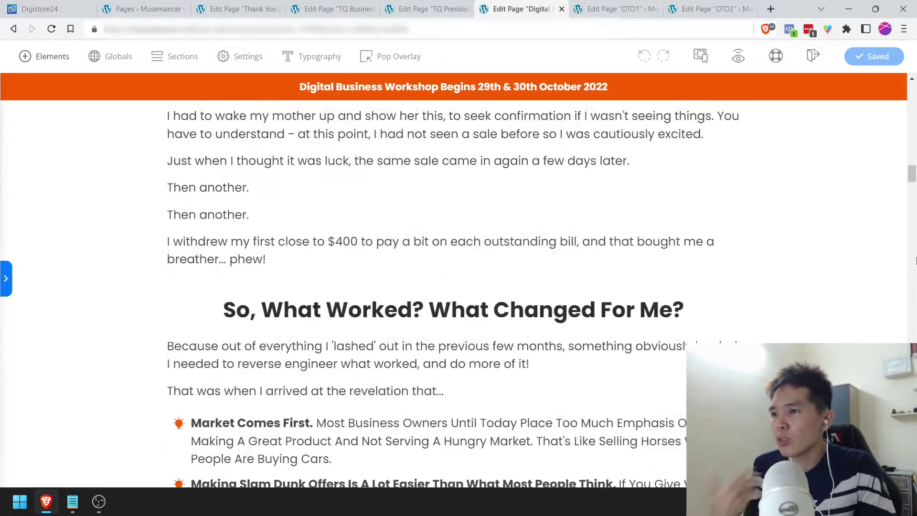
pyautogui.scroll(-15, 453, 286)
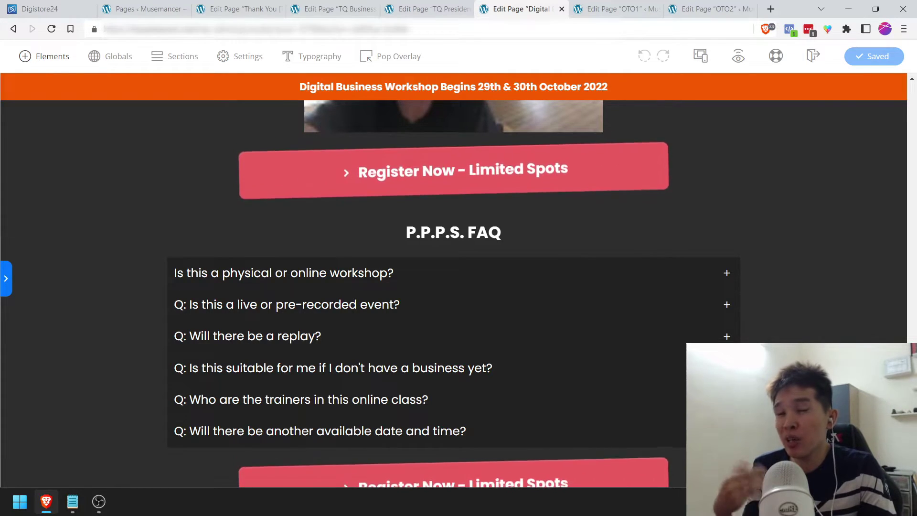
pyautogui.scroll(20, 454, 286)
pyautogui.scroll(10, 745, 239)
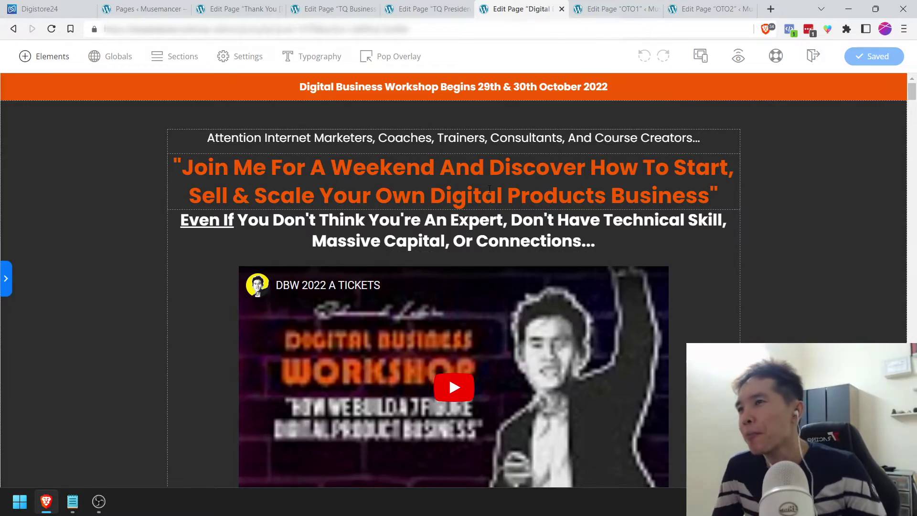
pyautogui.moveTo(911, 91); pyautogui.dragTo(913, 357)
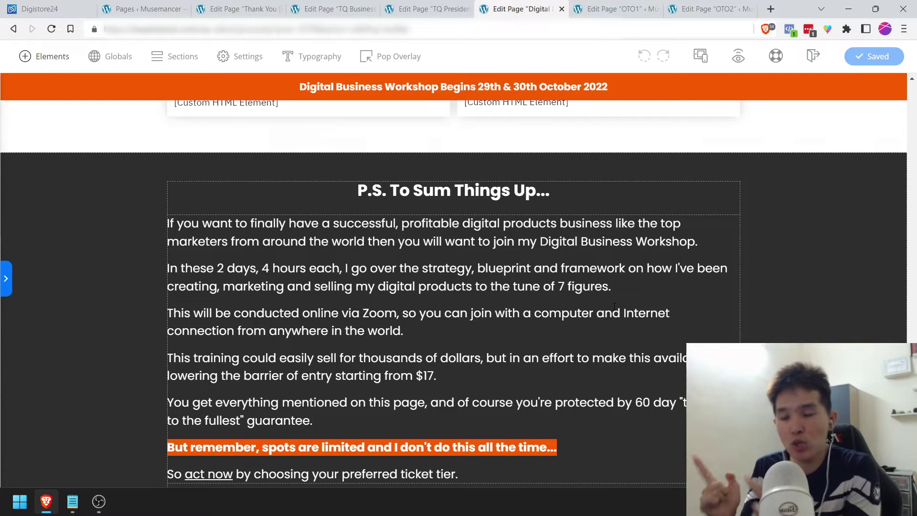
pyautogui.scroll(-3, 626, 302)
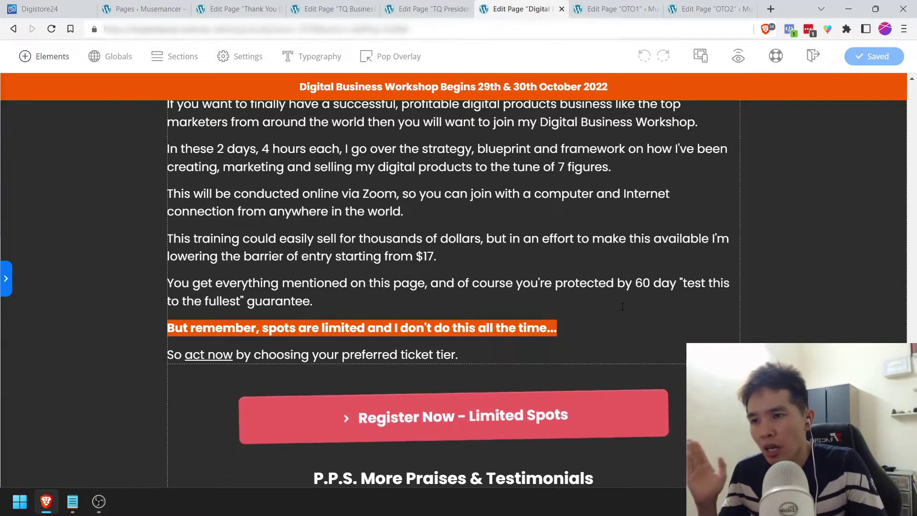
pyautogui.scroll(-10, 623, 306)
pyautogui.scroll(-13, 622, 311)
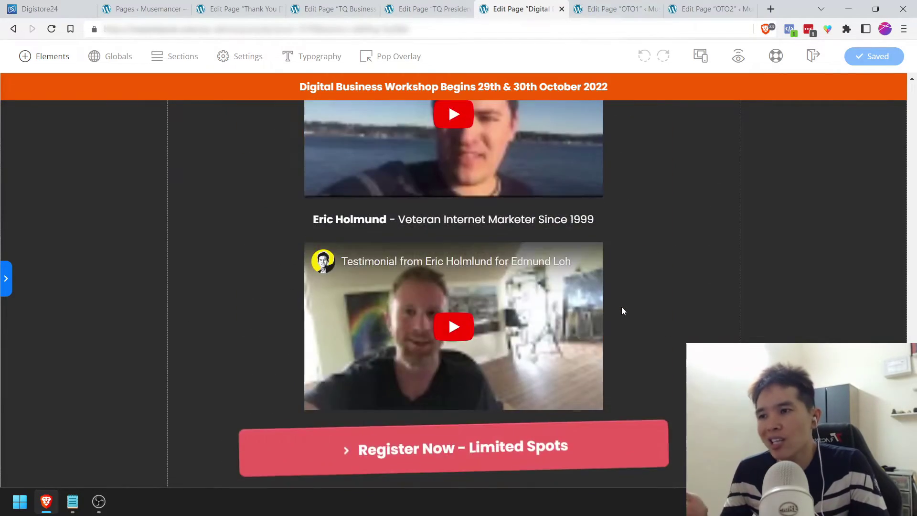
pyautogui.press('Home')
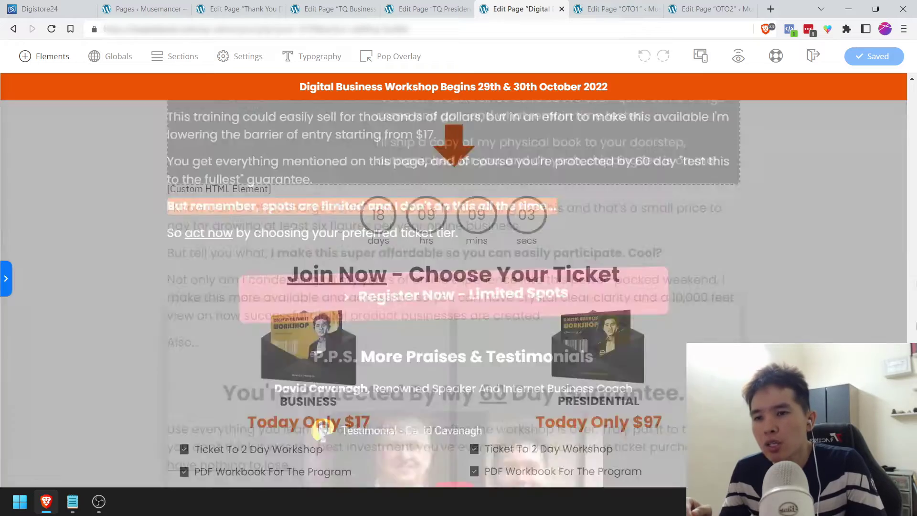
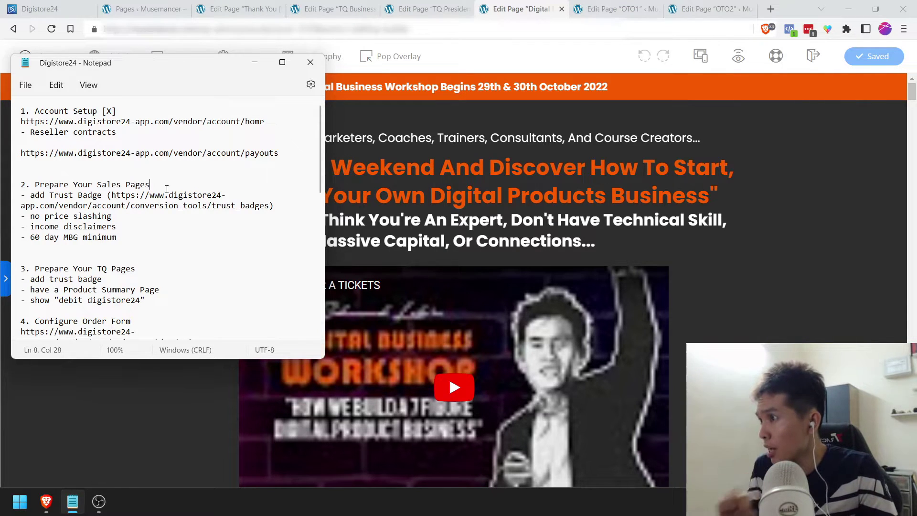
# Step: Add [X] after '2. Prepare Your Sales Pages', save the checklist, and return to the Digistore24 dashboard
pyautogui.write('[X]')
pyautogui.hotkey('ctrl', 's')
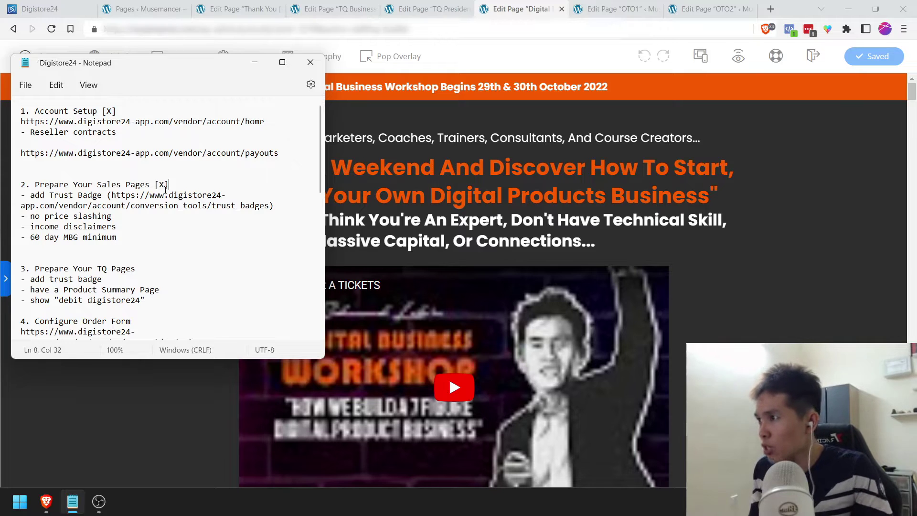
pyautogui.click(153, 268)
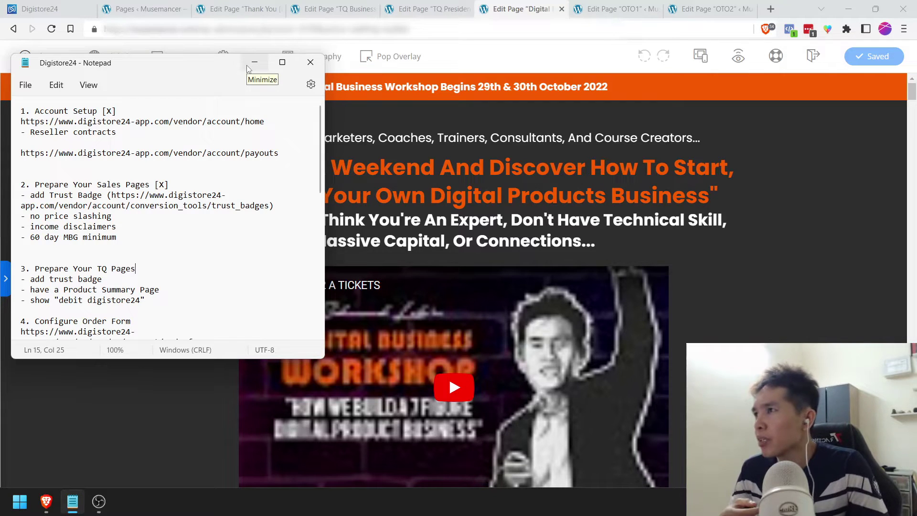
pyautogui.click(161, 286)
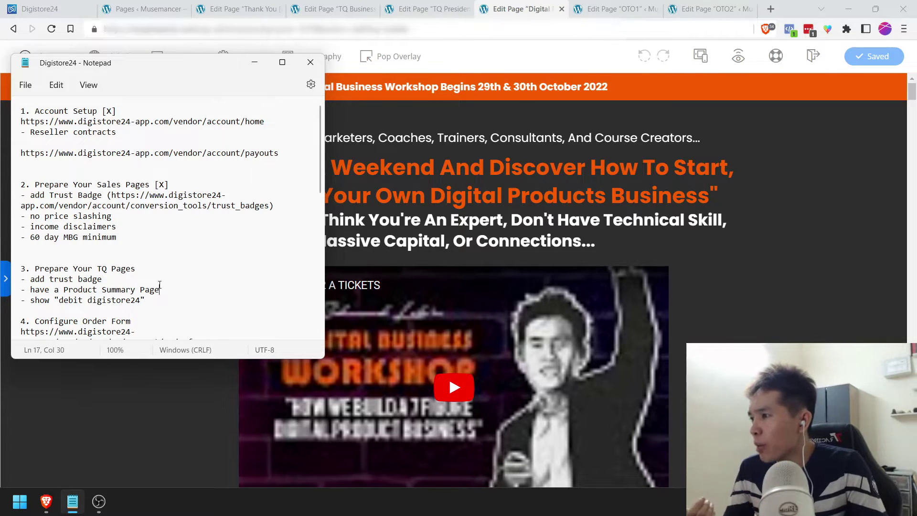
pyautogui.click(255, 63)
pyautogui.click(41, 9)
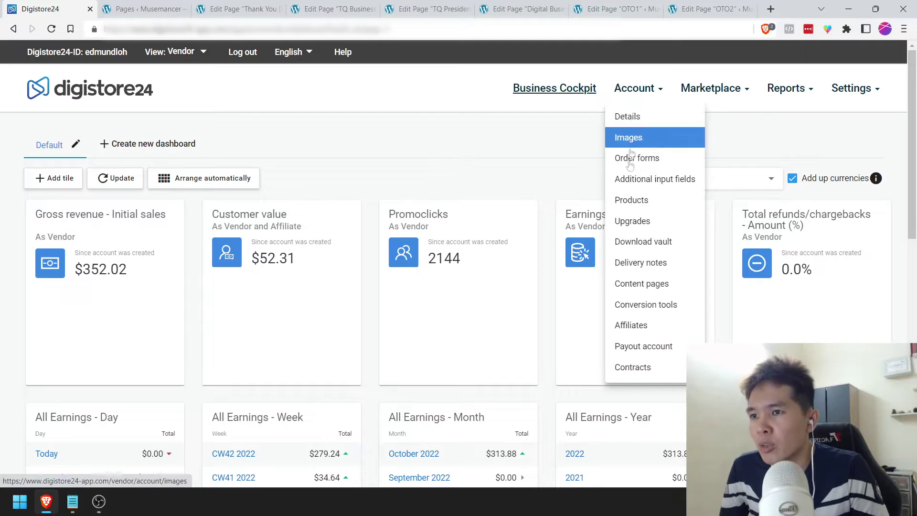
# Step: Start a new trust badge under Conversion tools > Trust-Badges named TQ Page Badge, type Thank You Page Badge
pyautogui.click(643, 305)
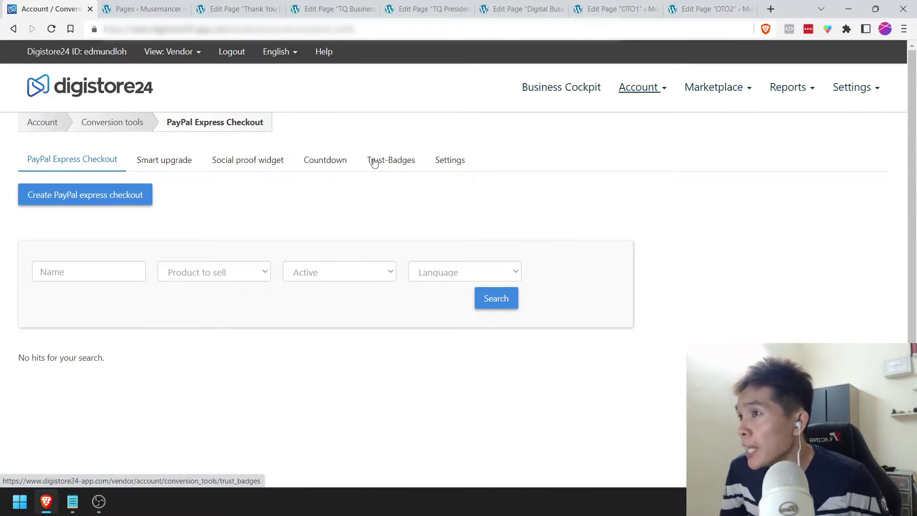
pyautogui.click(380, 162)
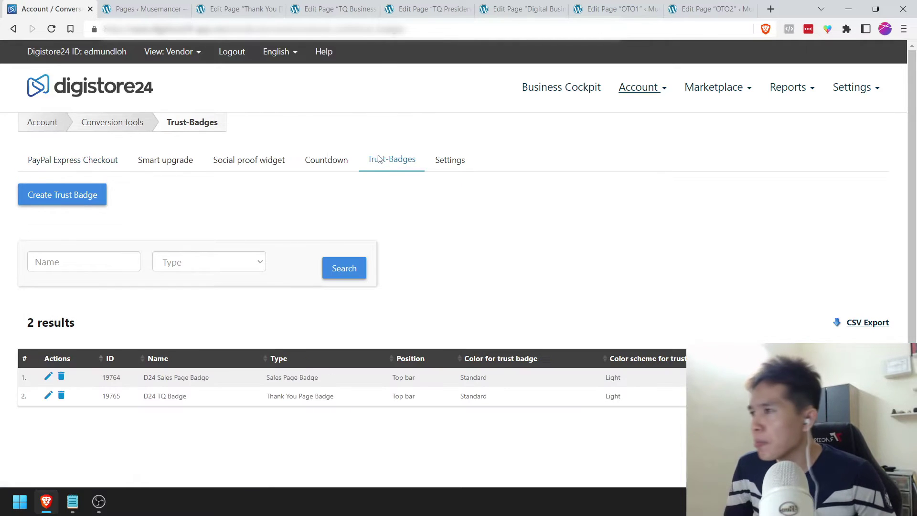
pyautogui.scroll(-1, 201, 250)
pyautogui.click(63, 136)
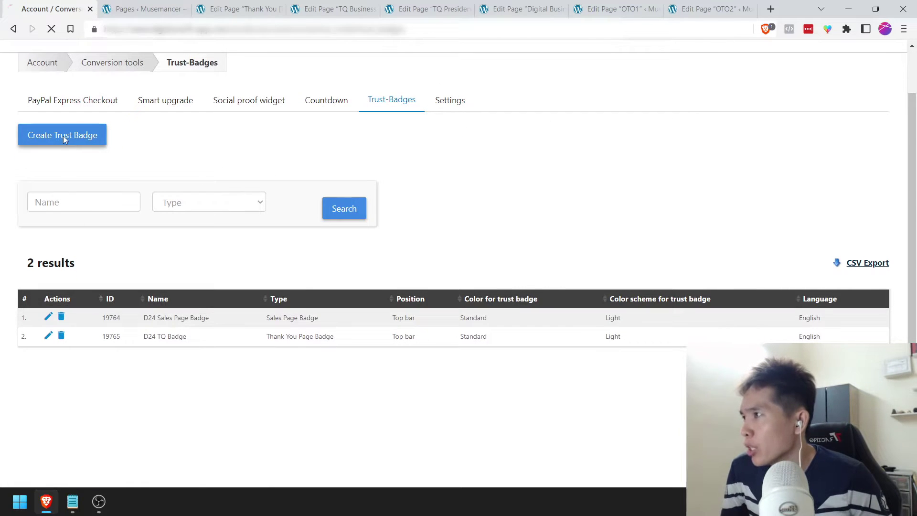
pyautogui.doubleClick(171, 231)
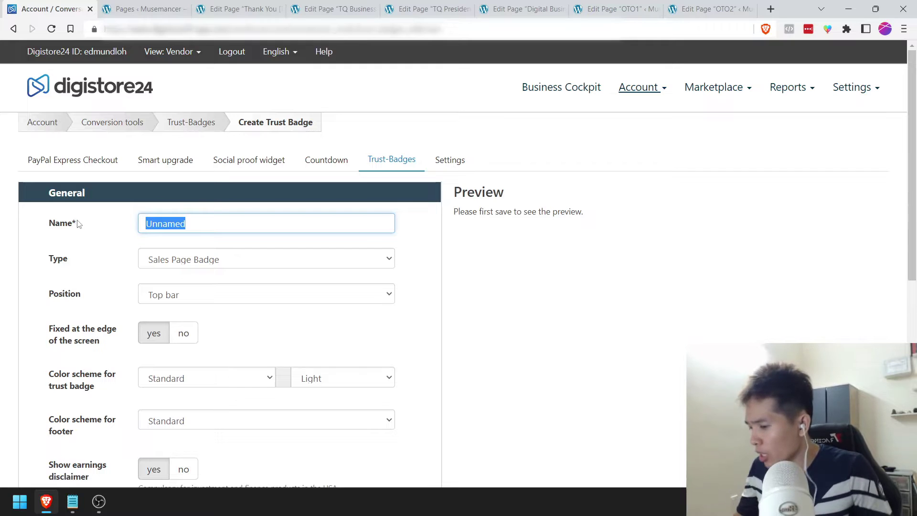
pyautogui.write('TQ Page Badge')
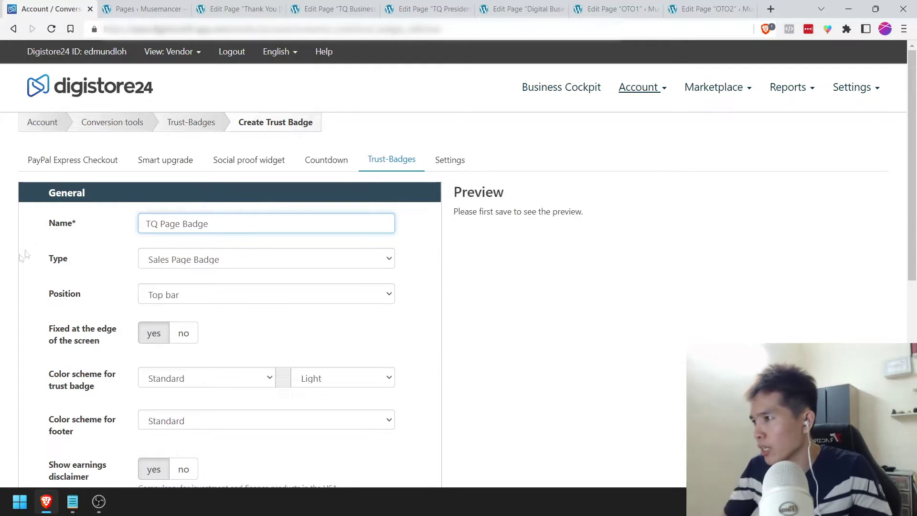
pyautogui.click(148, 259)
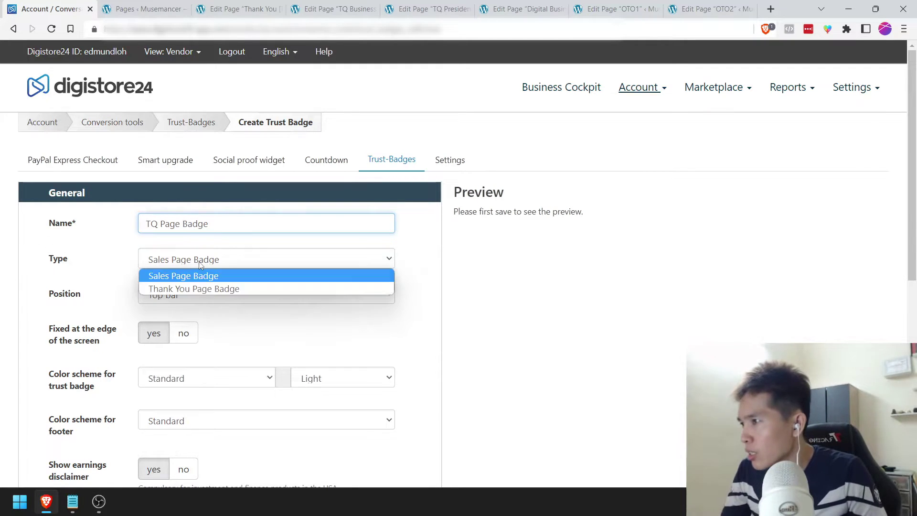
pyautogui.click(148, 286)
pyautogui.click(123, 289)
# Step: Keep the Standard badge and footer colour schemes, then return to the Trust-Badges list
pyautogui.scroll(-1, 103, 247)
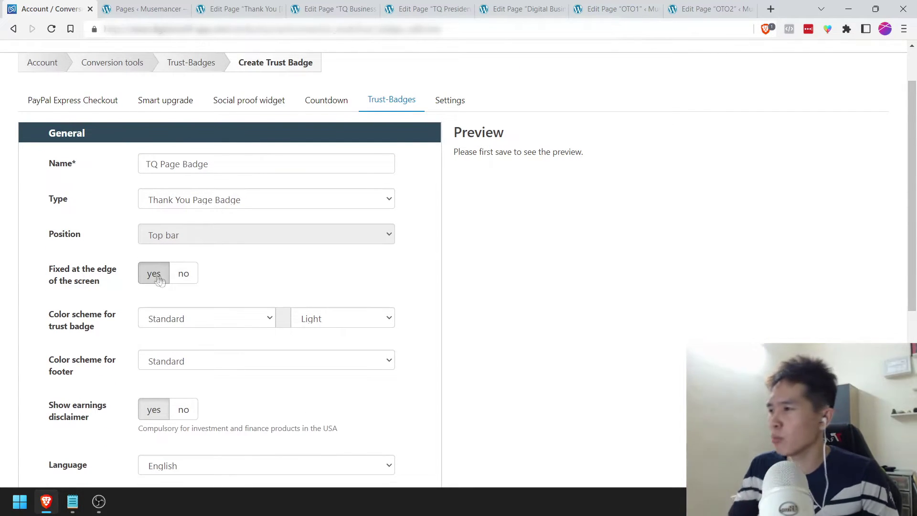
pyautogui.scroll(-1, 89, 287)
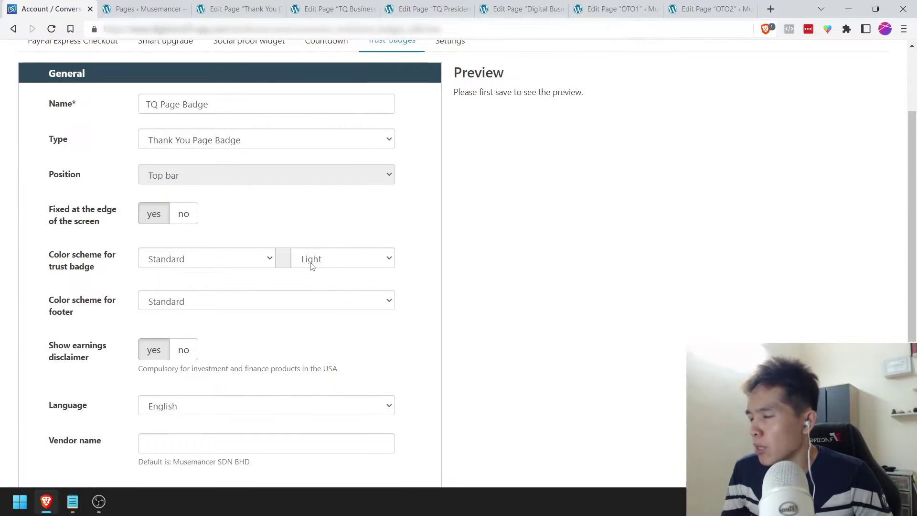
pyautogui.click(215, 265)
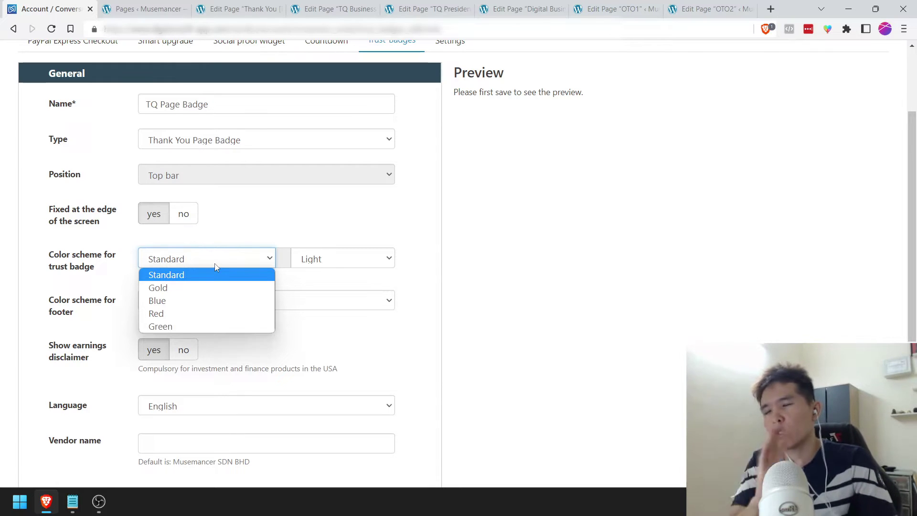
pyautogui.click(234, 231)
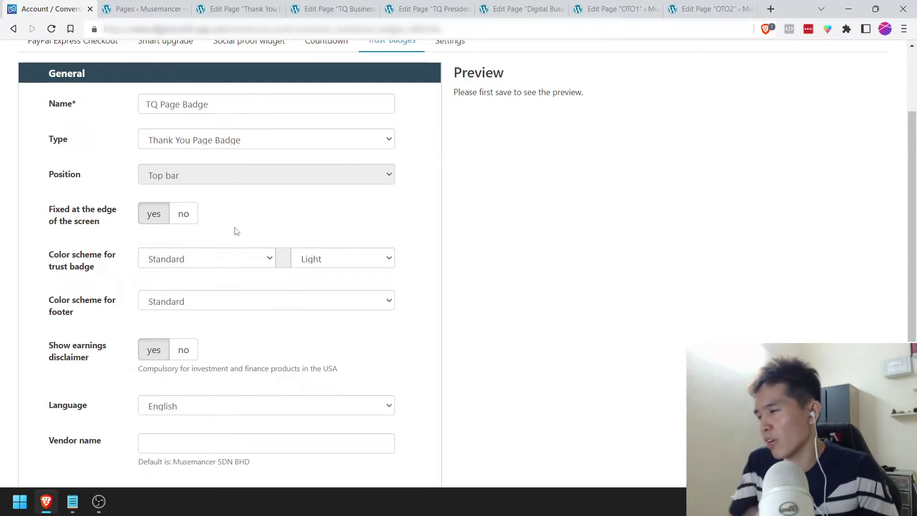
pyautogui.scroll(-1, 238, 230)
pyautogui.click(151, 241)
pyautogui.click(152, 237)
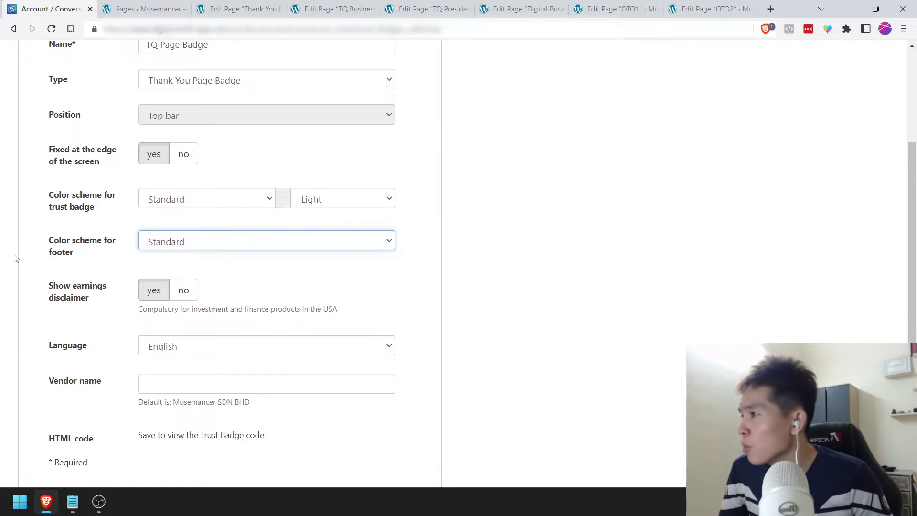
pyautogui.scroll(-1, 14, 258)
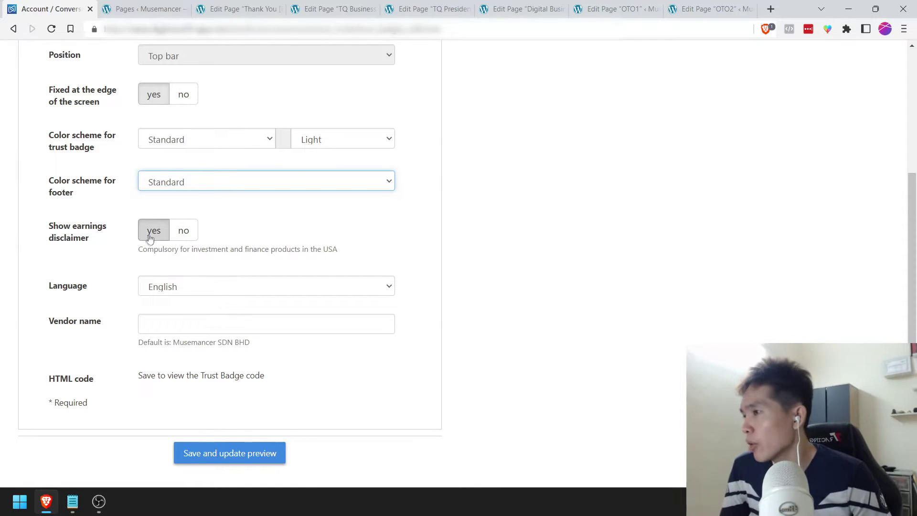
pyautogui.click(164, 323)
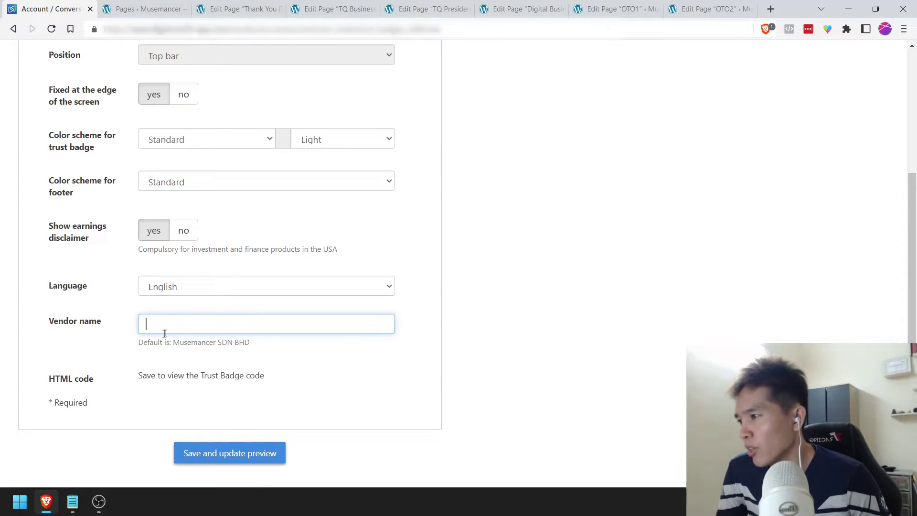
pyautogui.scroll(-1, 175, 404)
pyautogui.click(14, 28)
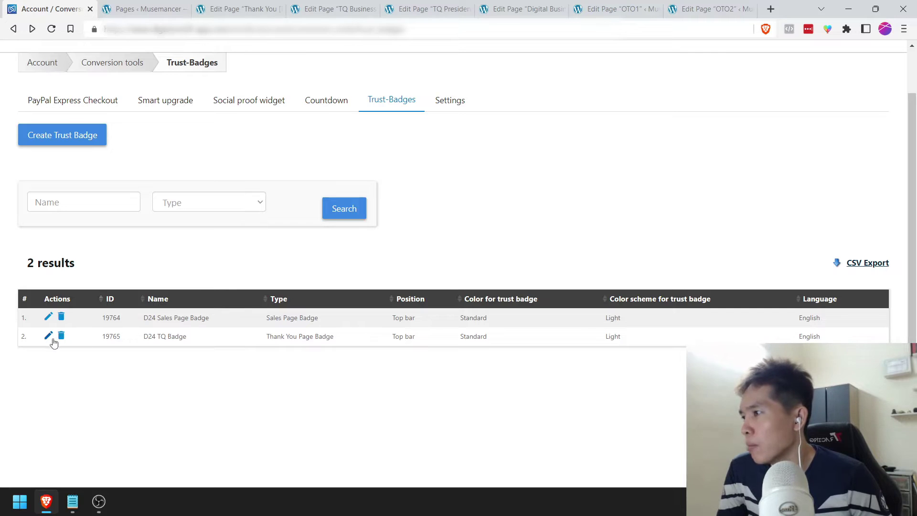
# Step: Copy the D24 TQ Badge's HTML embed code and go back to the TQ Business editor
pyautogui.click(48, 336)
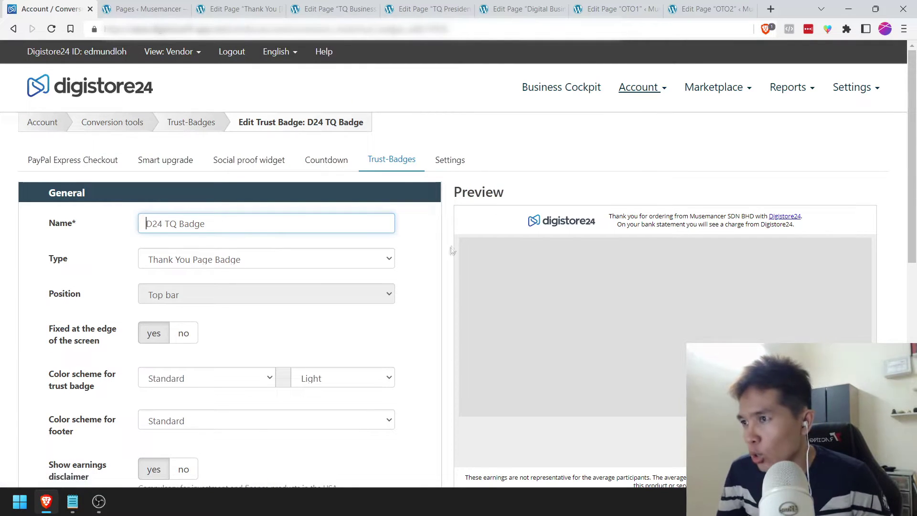
pyautogui.scroll(-2, 446, 270)
pyautogui.scroll(-2, 444, 271)
pyautogui.scroll(-2, 442, 271)
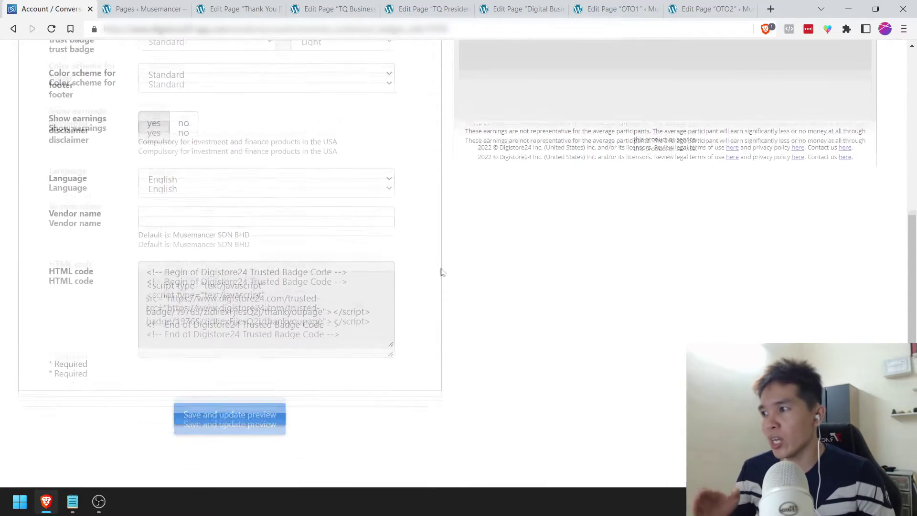
pyautogui.click(239, 291)
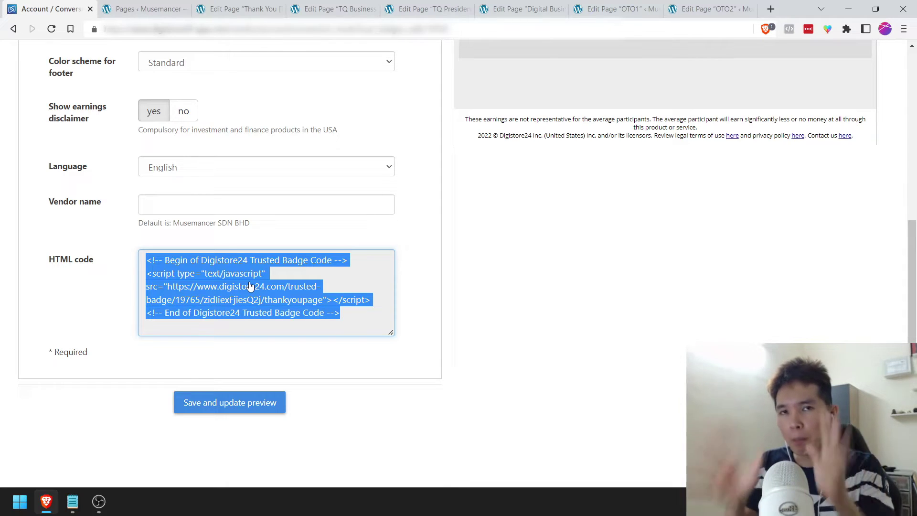
pyautogui.click(325, 6)
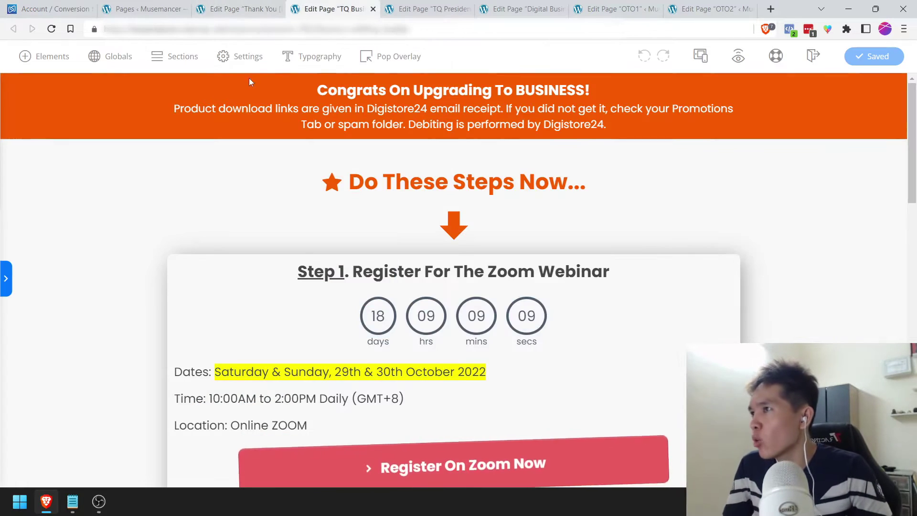
# Step: Replace the TQ Business page header script with the pasted Digistore24 badge code
pyautogui.click(244, 56)
pyautogui.click(157, 225)
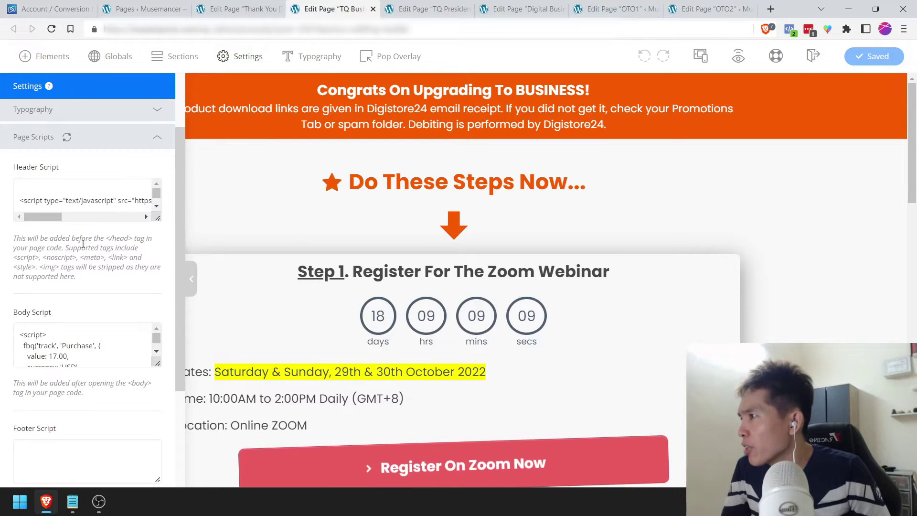
pyautogui.click(136, 206)
pyautogui.hotkey('ctrl', 'a')
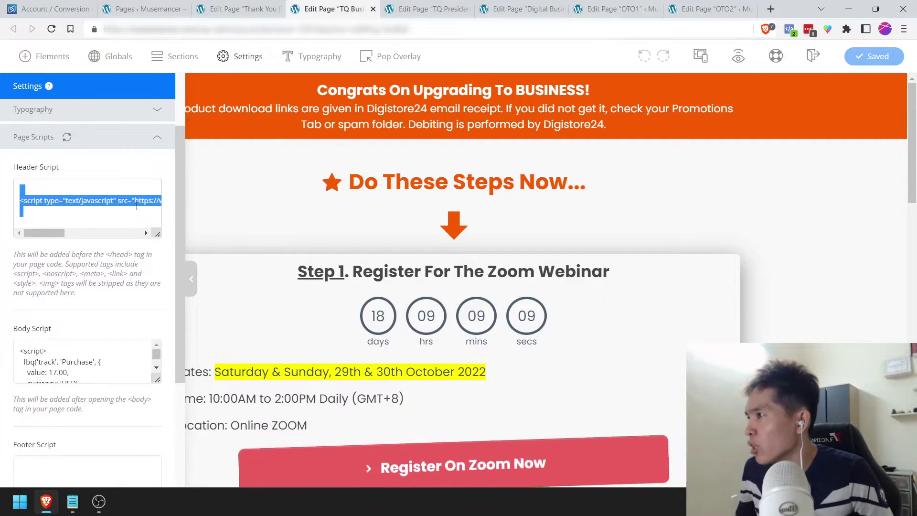
pyautogui.hotkey('ctrl', 'v')
pyautogui.click(883, 74)
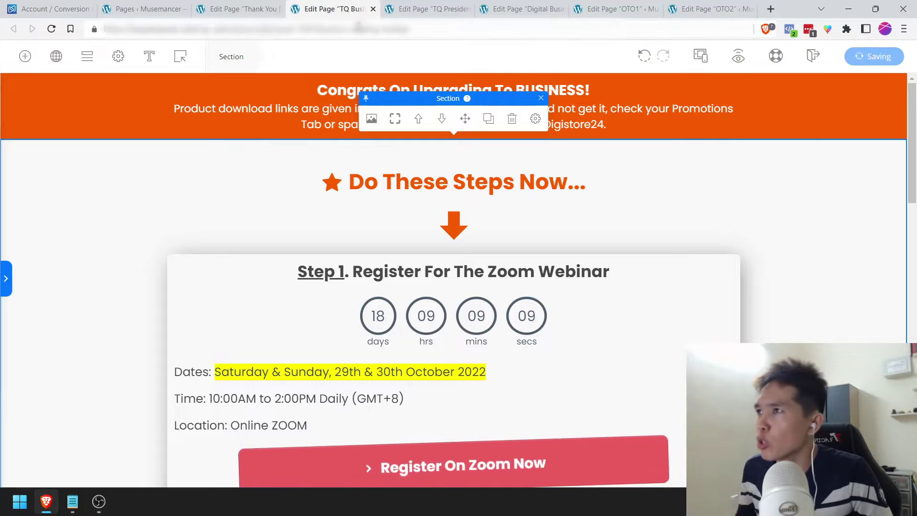
# Step: Replace the TQ Presidential page header script with the same badge code
pyautogui.click(428, 9)
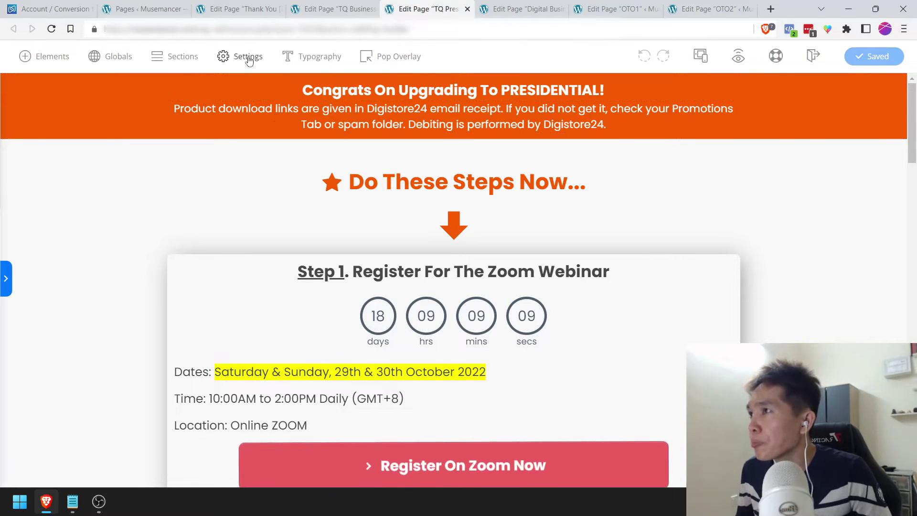
pyautogui.click(247, 56)
pyautogui.click(159, 216)
pyautogui.click(86, 196)
pyautogui.hotkey('ctrl', 'a')
pyautogui.hotkey('ctrl', 'v')
pyautogui.click(883, 174)
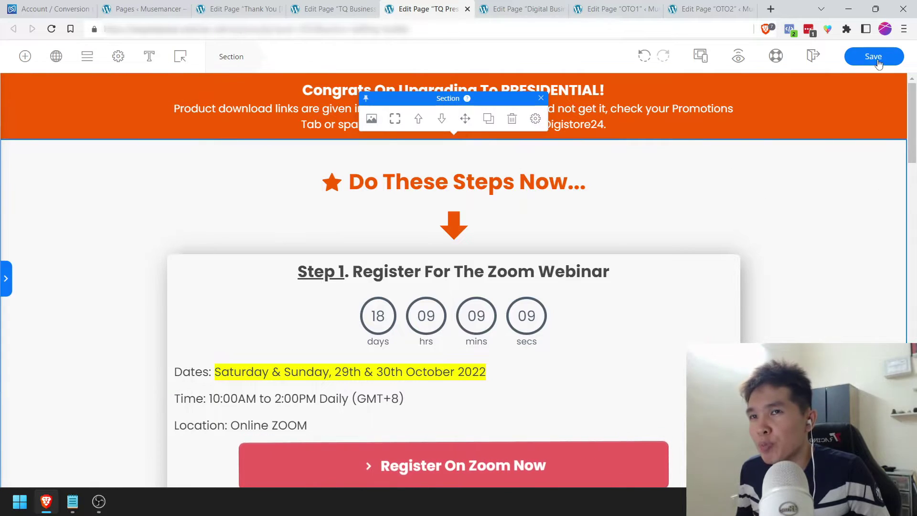
# Step: Move through the open editor tabs to the Thank You page editor
pyautogui.click(523, 9)
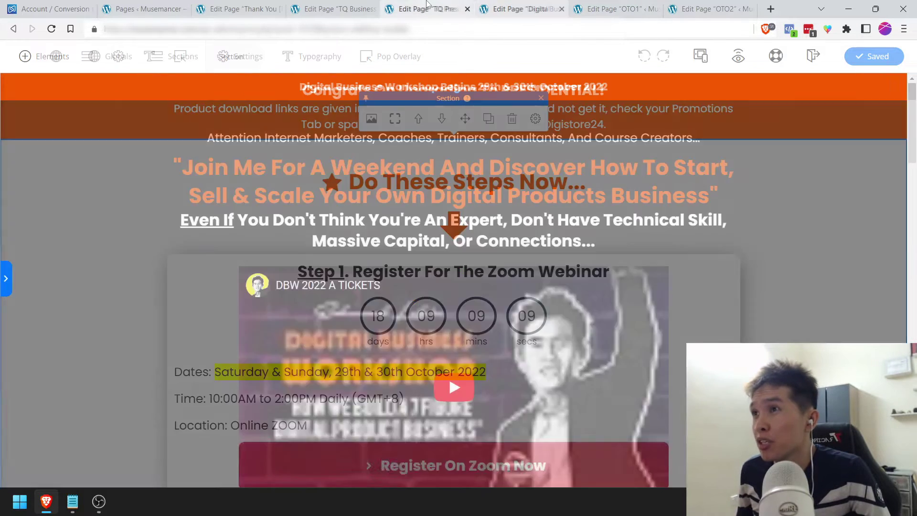
pyautogui.click(427, 8)
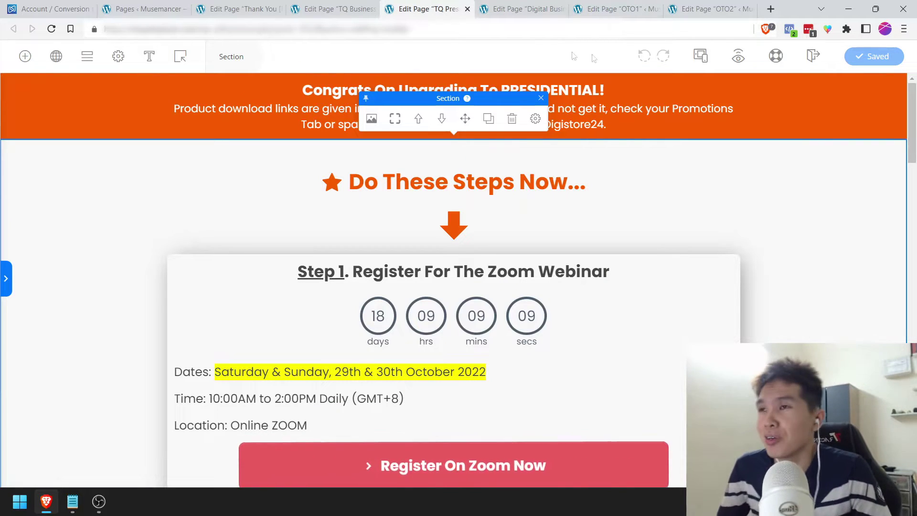
pyautogui.click(334, 8)
pyautogui.click(238, 9)
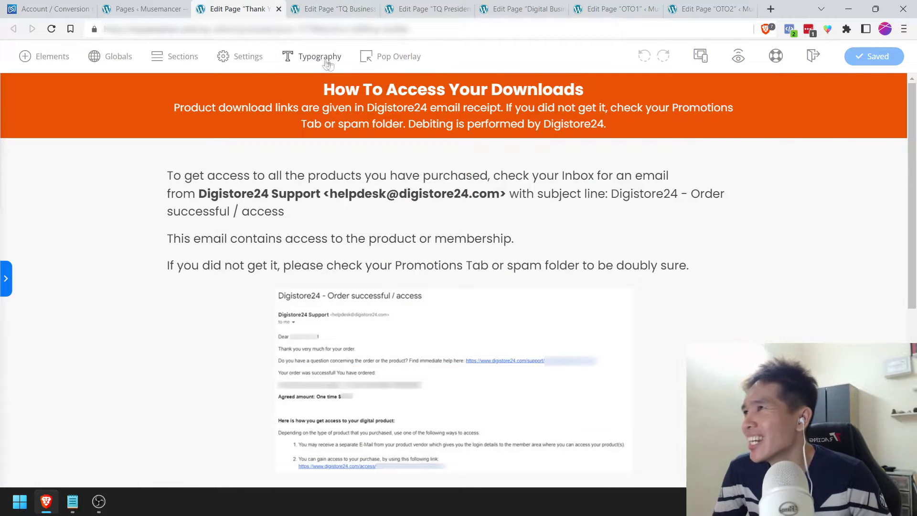
# Step: Close the TQ Presidential preview and return to the TQ Business page editor
pyautogui.click(248, 56)
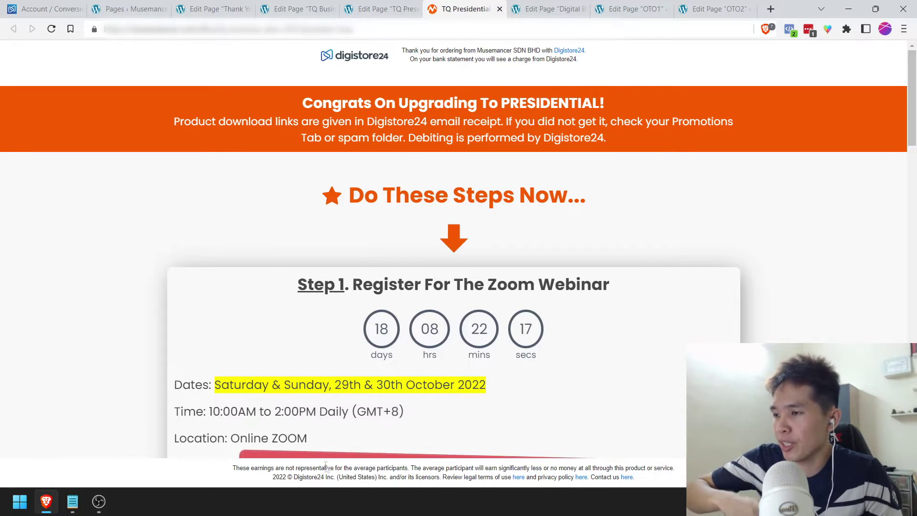
pyautogui.click(499, 8)
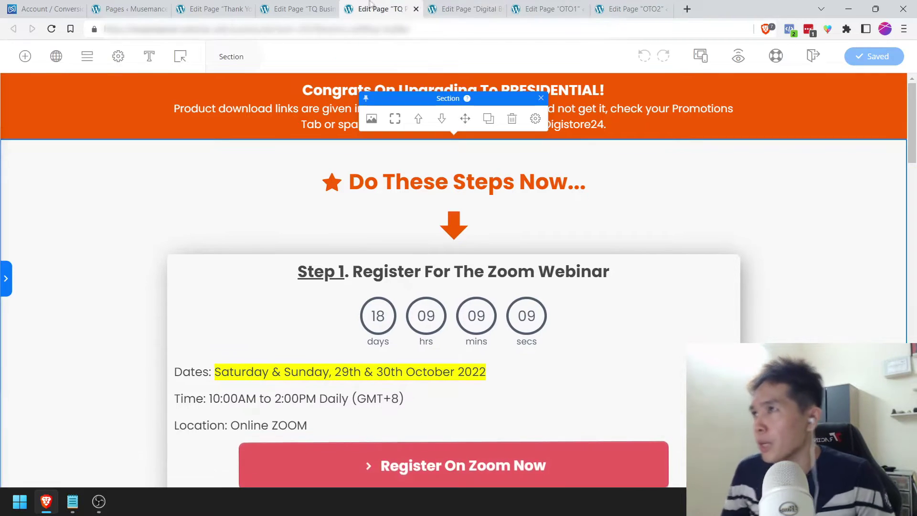
pyautogui.click(308, 5)
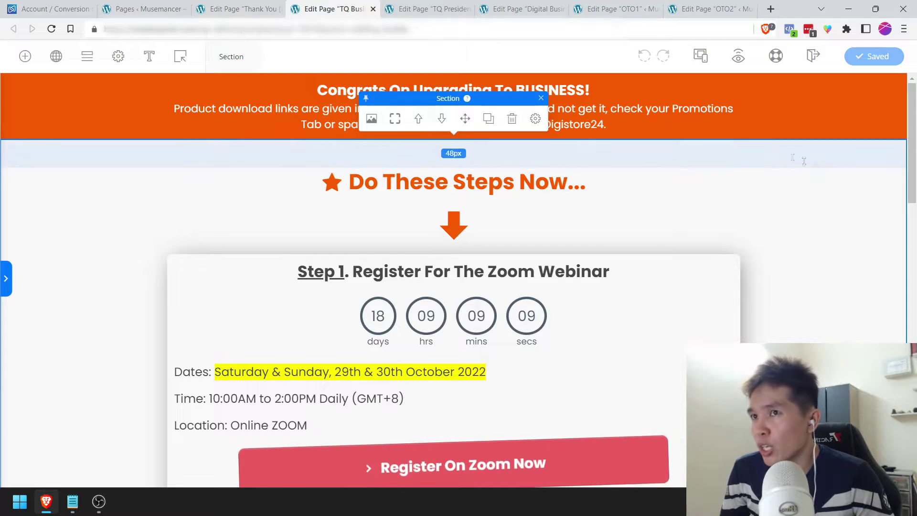
# Step: Check the banner sentence stating debiting is performed by Digistore24, then bring up the Notepad checklist
pyautogui.click(833, 117)
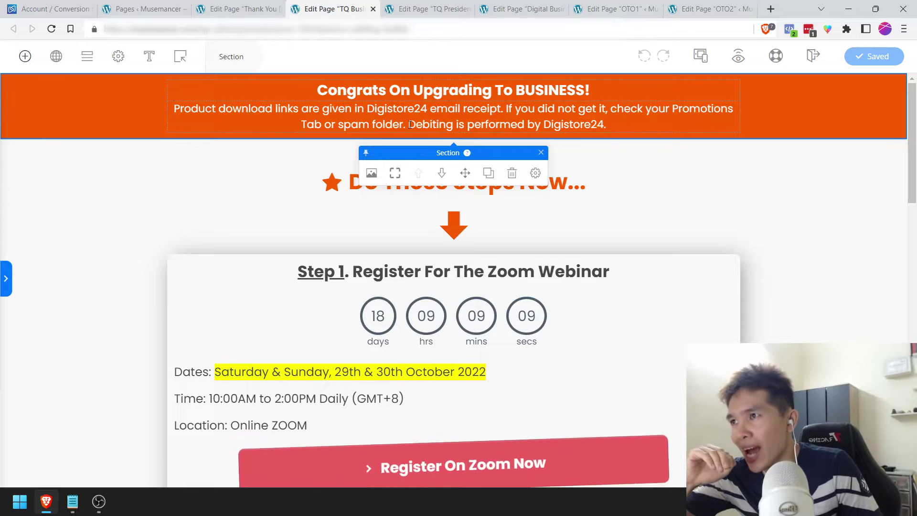
pyautogui.moveTo(409, 125); pyautogui.dragTo(639, 123)
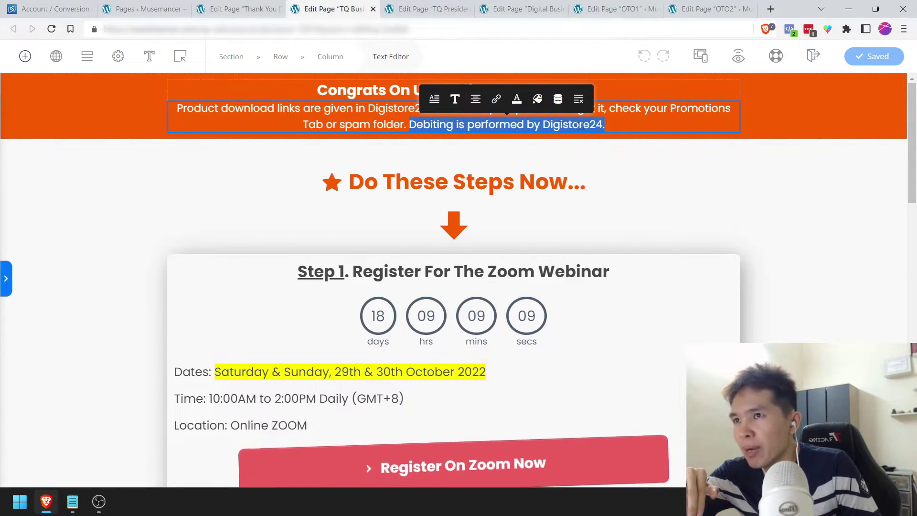
pyautogui.click(829, 119)
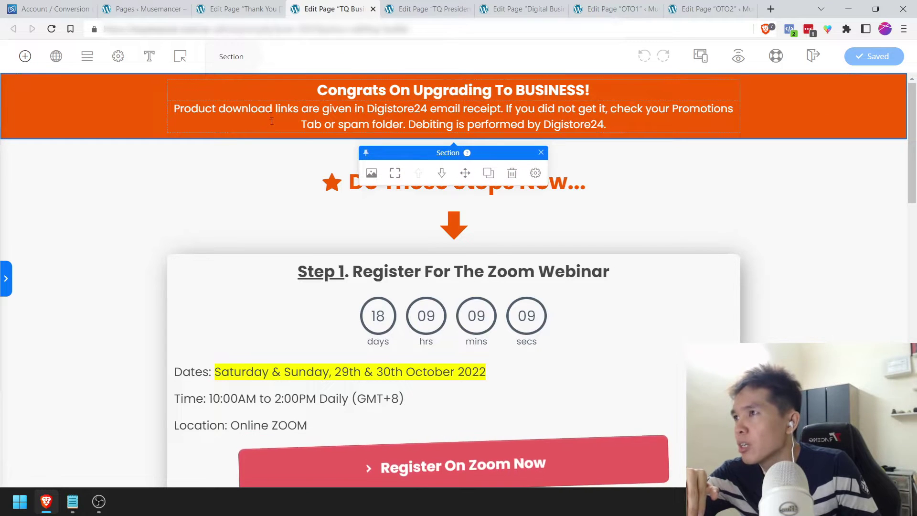
pyautogui.click(78, 511)
# Step: Append [X] to '3. Prepare Your TQ Pages', save with Ctrl+S, and go back to the editor
pyautogui.click(149, 235)
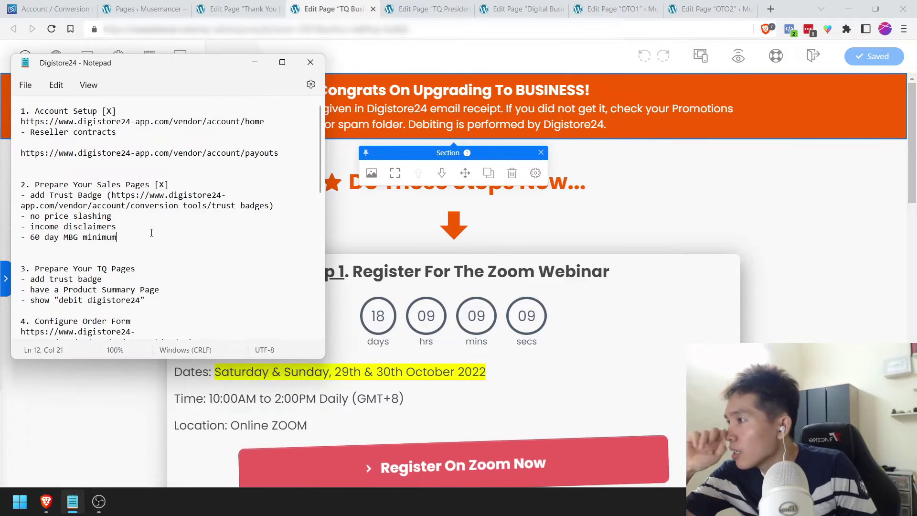
pyautogui.click(153, 267)
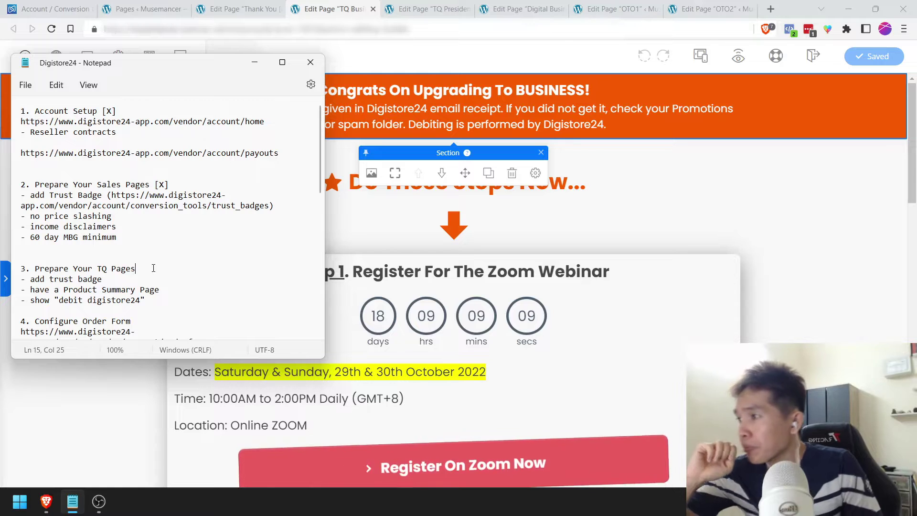
pyautogui.write('[X]')
pyautogui.hotkey('ctrl', 's')
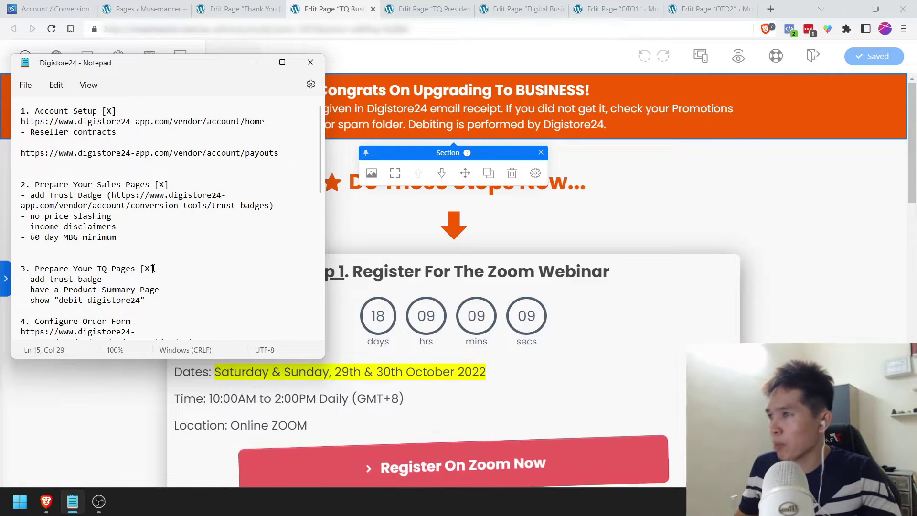
pyautogui.click(818, 192)
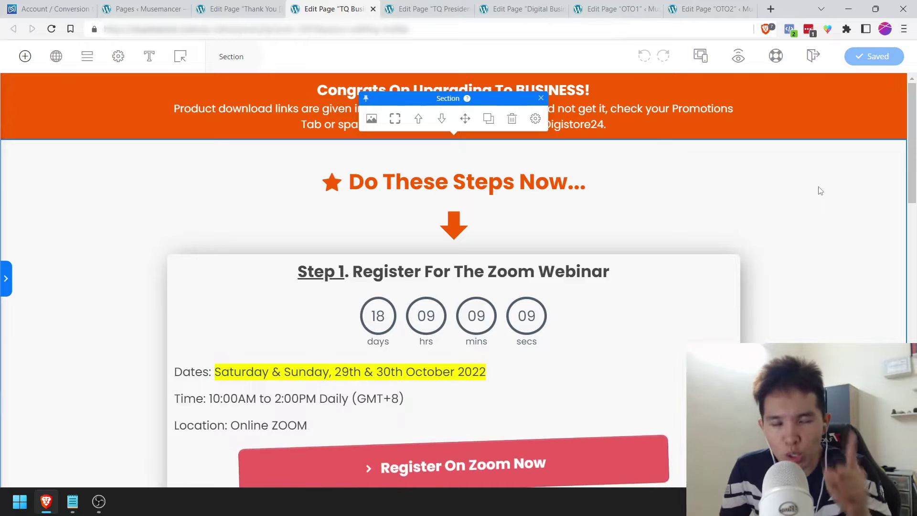
# Step: Close Settings on the Thank You page and review its orange header and white content sections
pyautogui.hotkey('ctrl', 'shift', 'Tab')
pyautogui.click(817, 215)
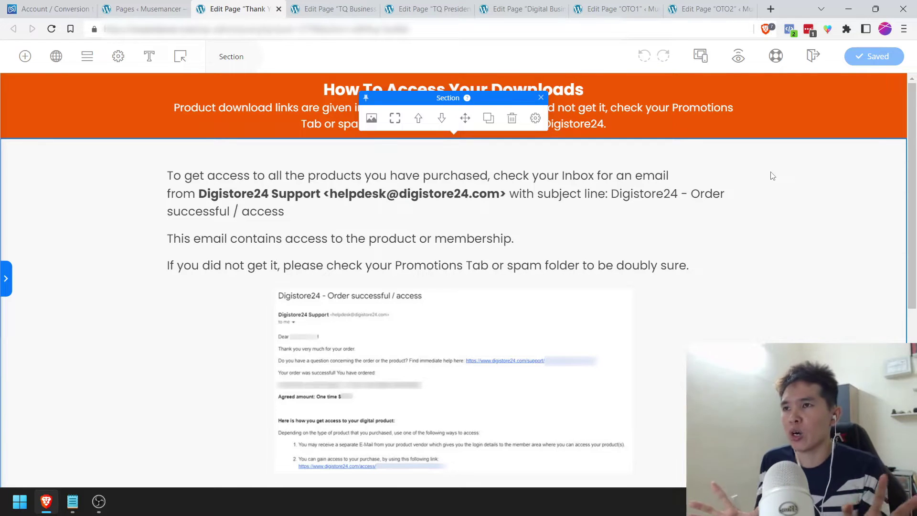
pyautogui.click(812, 107)
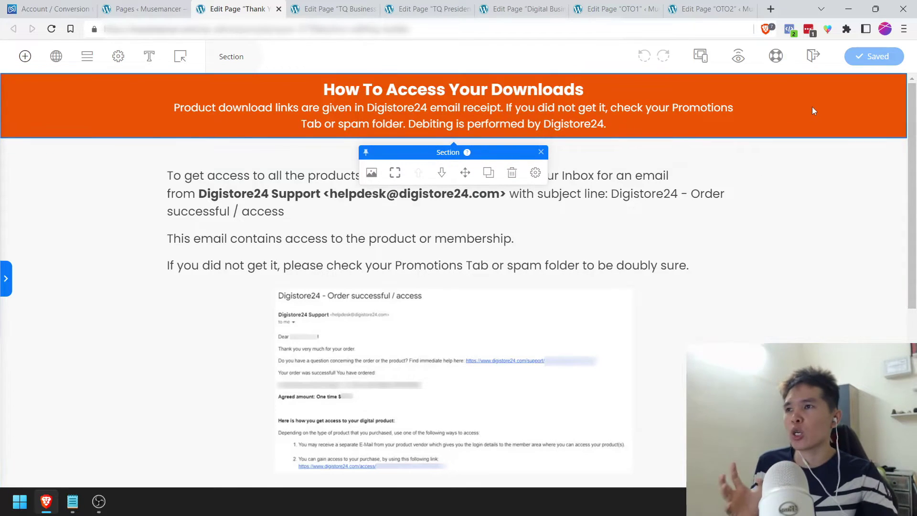
pyautogui.click(65, 257)
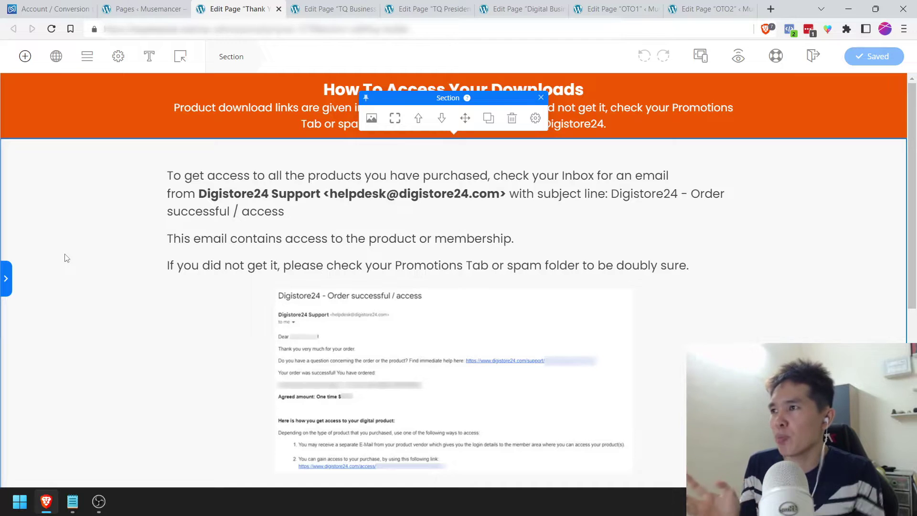
pyautogui.click(181, 114)
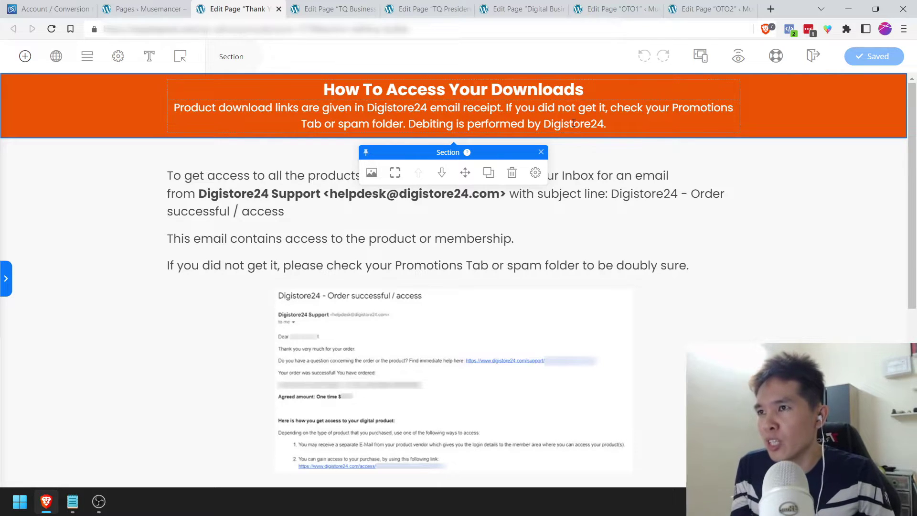
pyautogui.click(794, 201)
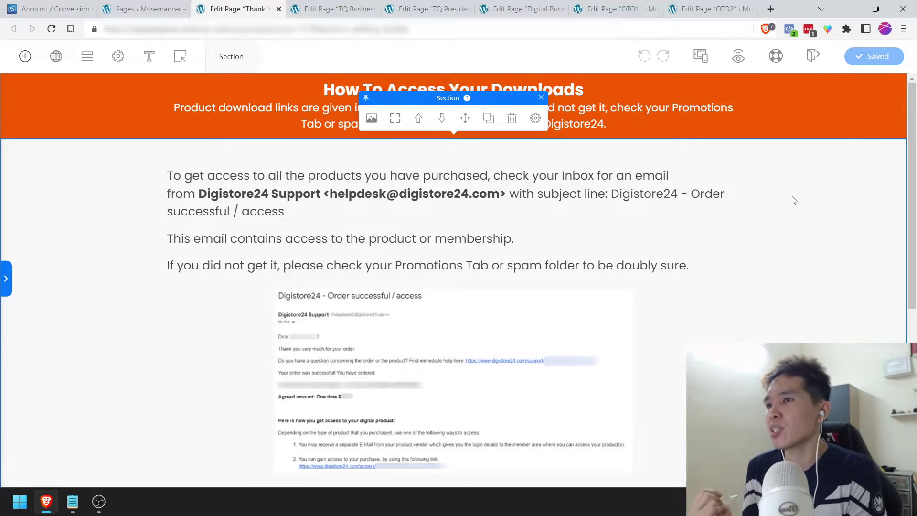
pyautogui.click(842, 99)
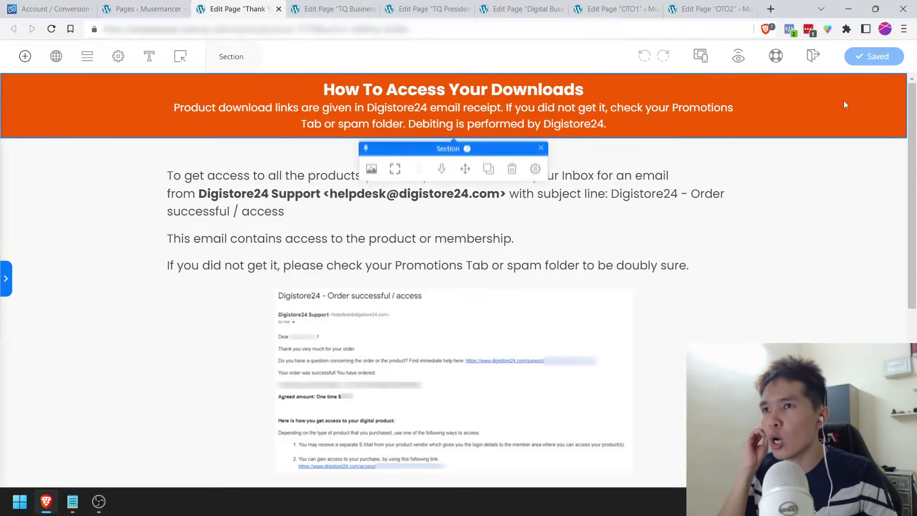
pyautogui.click(832, 206)
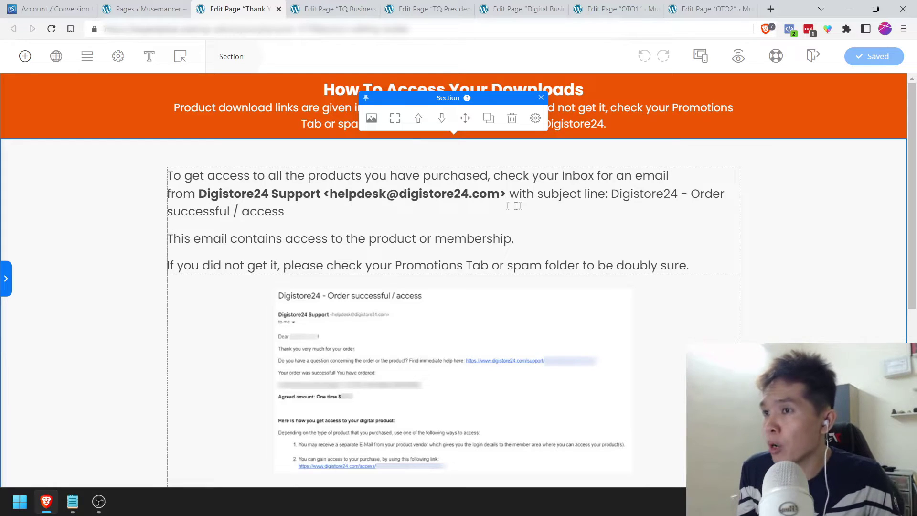
# Step: Underline 'Digistore24 - Order successful / access' in the text block and save the Thank You page
pyautogui.moveTo(616, 193); pyautogui.dragTo(617, 208)
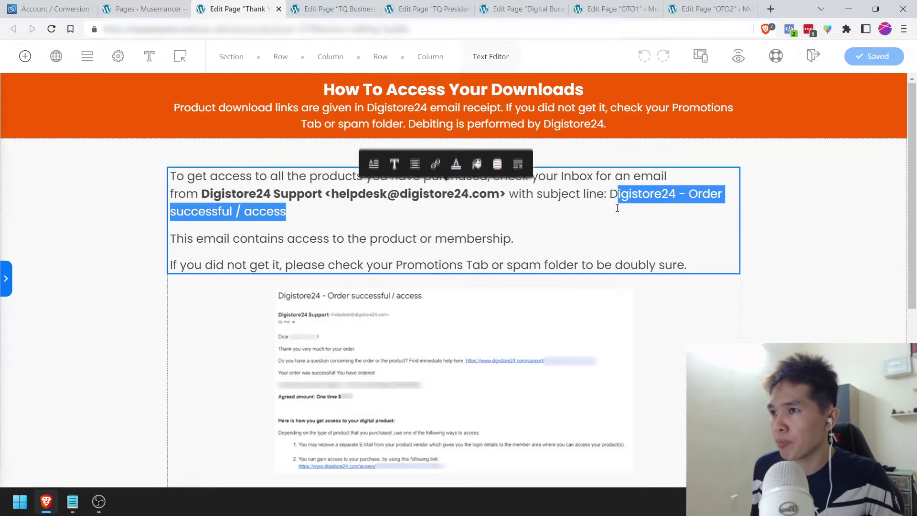
pyautogui.hotkey('ctrl', 'u')
pyautogui.click(764, 206)
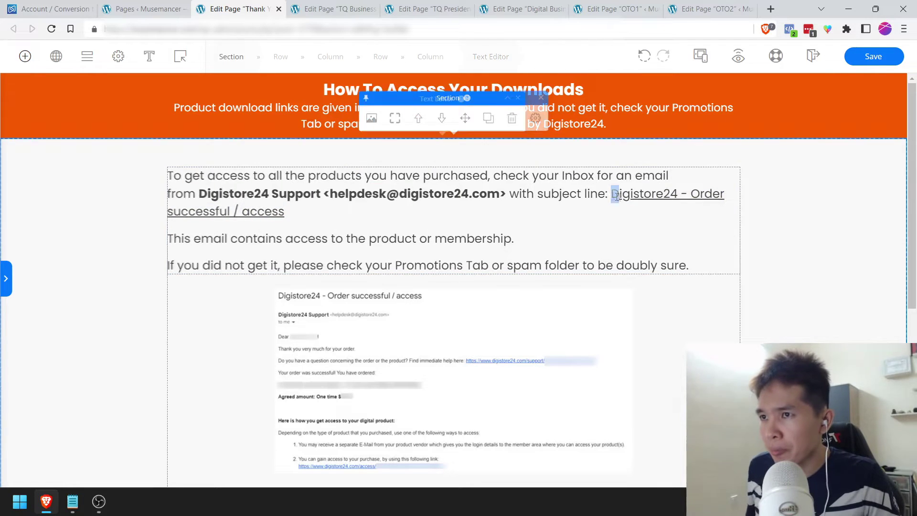
pyautogui.click(613, 195)
pyautogui.click(518, 250)
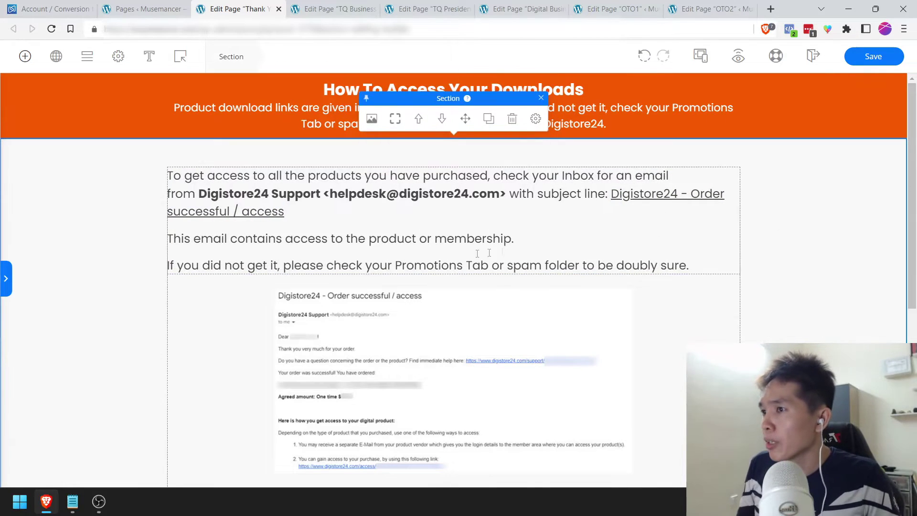
pyautogui.scroll(-3, 518, 250)
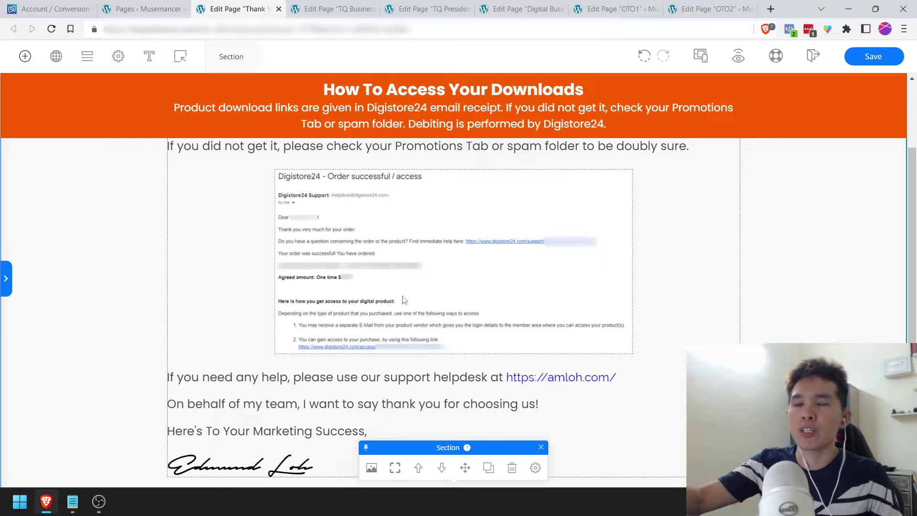
pyautogui.click(852, 63)
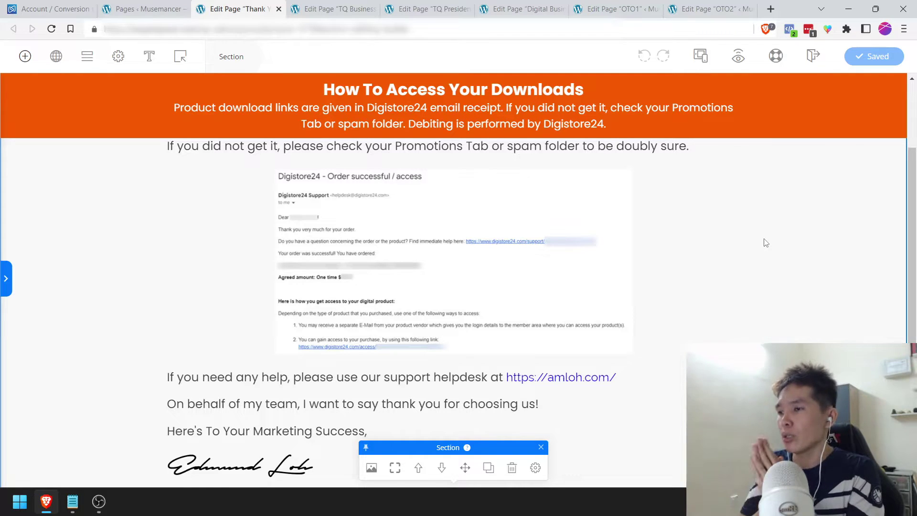
pyautogui.scroll(-1, 632, 311)
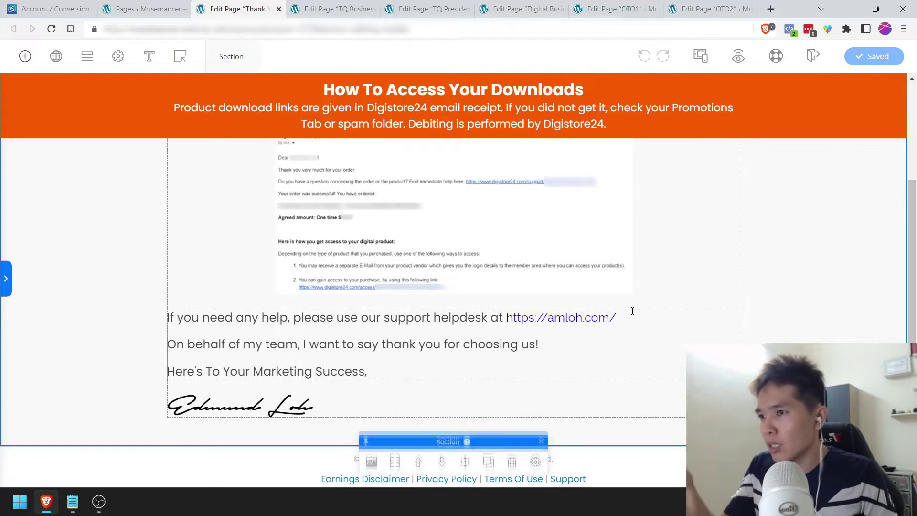
pyautogui.scroll(3, 633, 310)
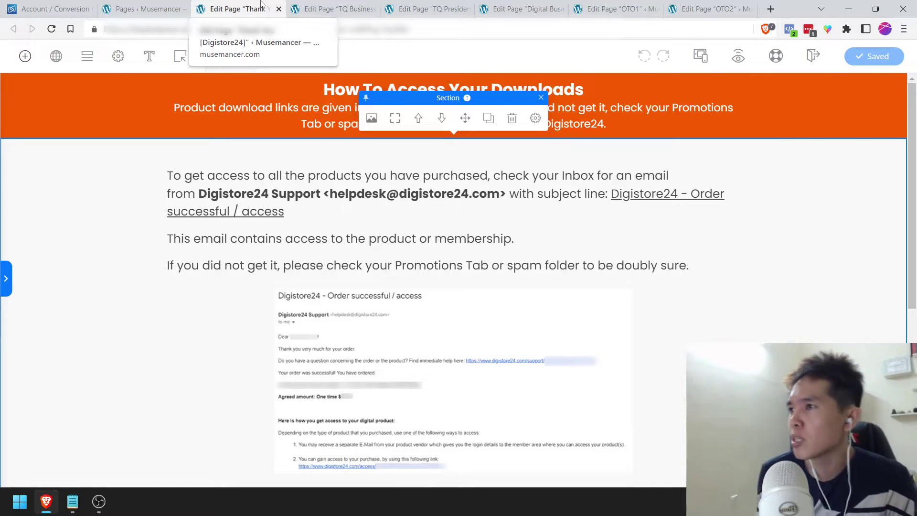
# Step: Inspect the Page Optimizations, Background and Scripts settings, then preview the live Thank You page
pyautogui.click(117, 60)
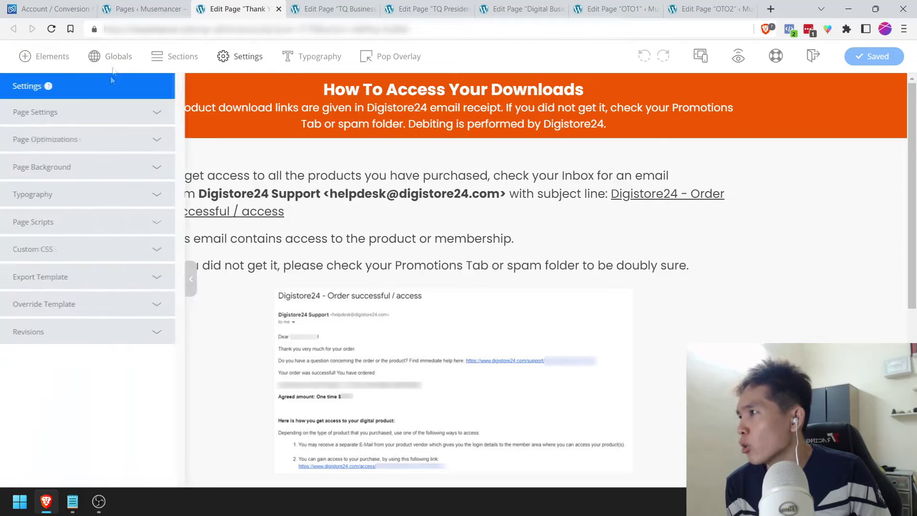
pyautogui.click(158, 138)
pyautogui.click(158, 140)
pyautogui.click(161, 168)
pyautogui.click(160, 149)
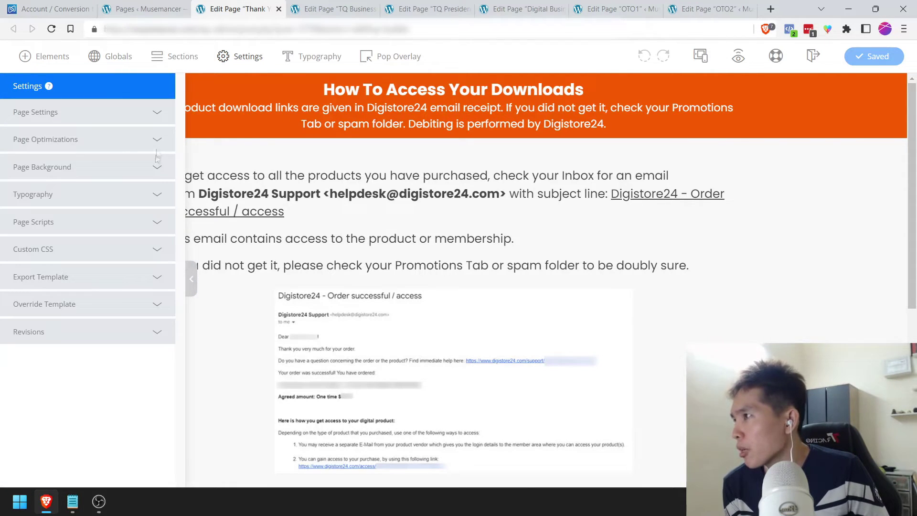
pyautogui.click(157, 222)
pyautogui.click(736, 124)
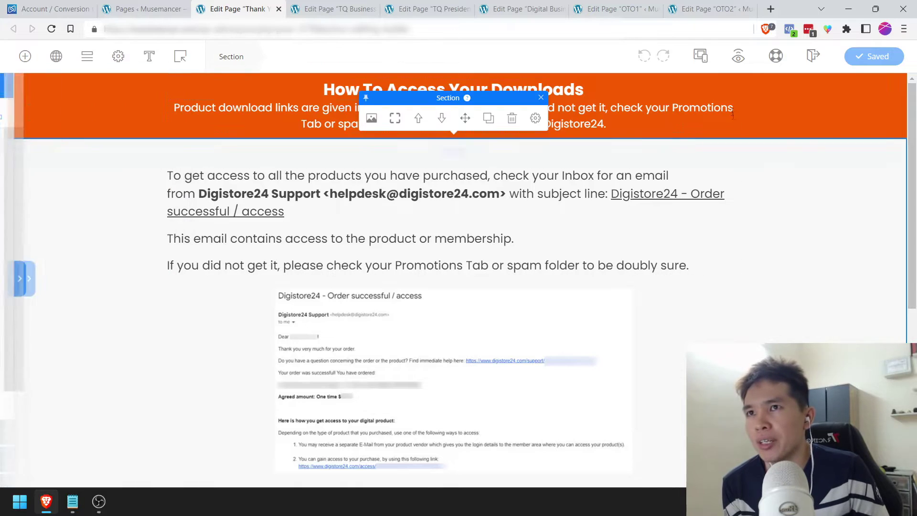
pyautogui.click(738, 57)
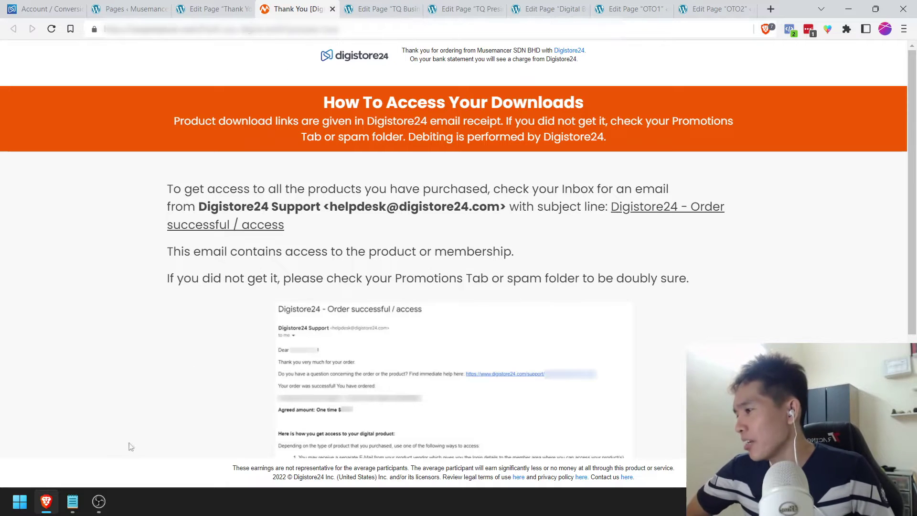
# Step: Bring up the Notepad checklist and review the TQ Pages item
pyautogui.click(72, 501)
pyautogui.click(178, 266)
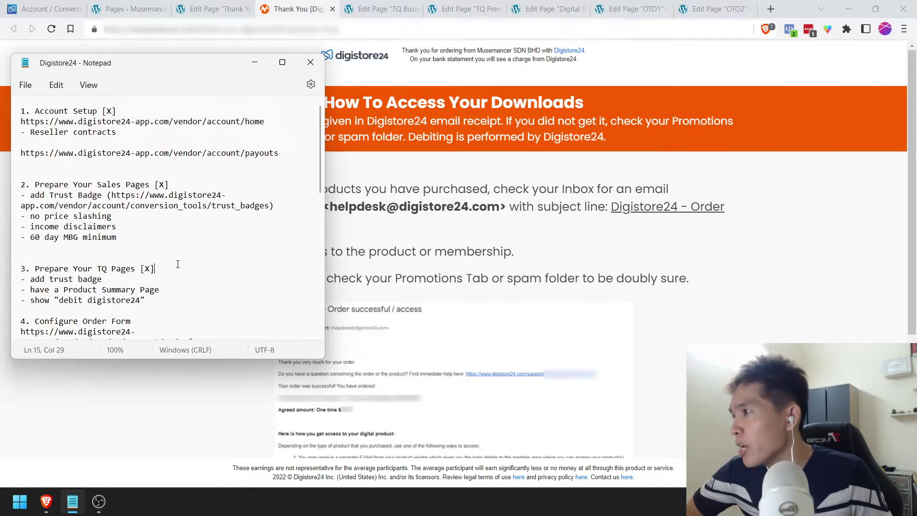
pyautogui.scroll(-3, 178, 264)
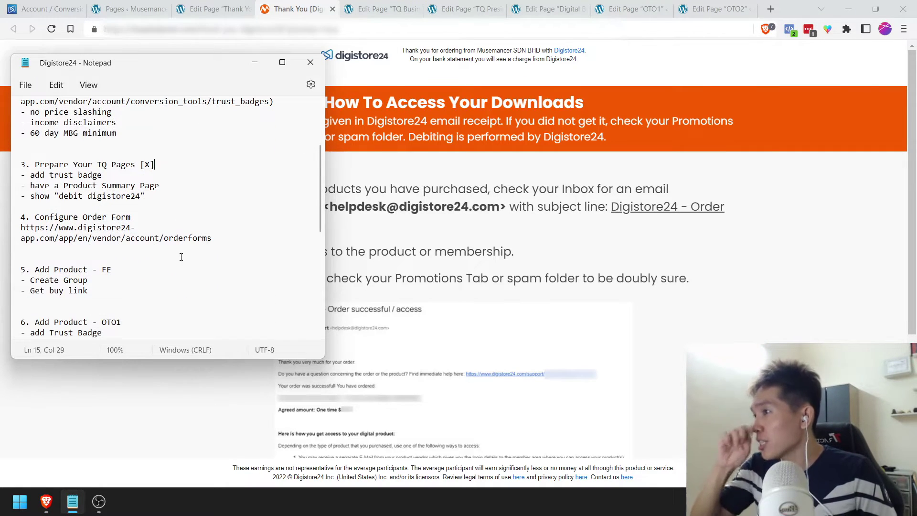
pyautogui.click(181, 258)
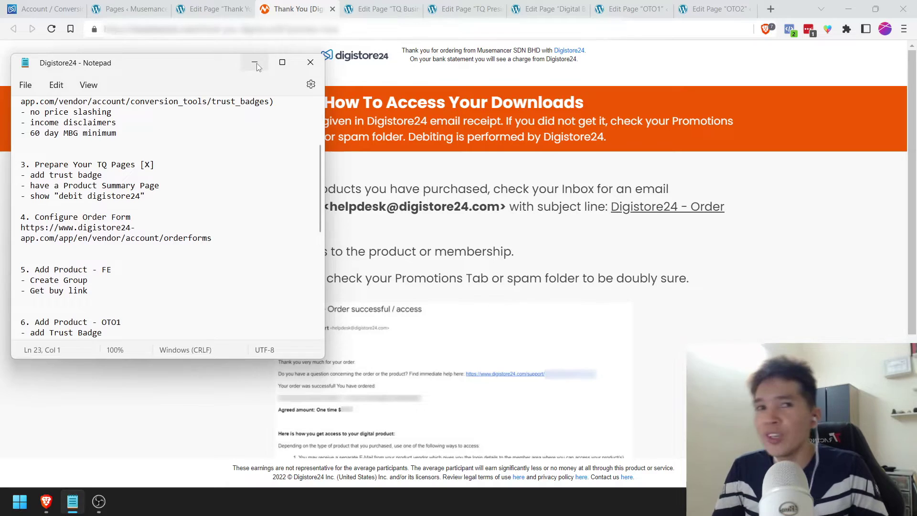
# Step: Minimize Notepad and return to the Edit Trust Badge page for D24 TQ Badge
pyautogui.click(256, 64)
pyautogui.click(168, 3)
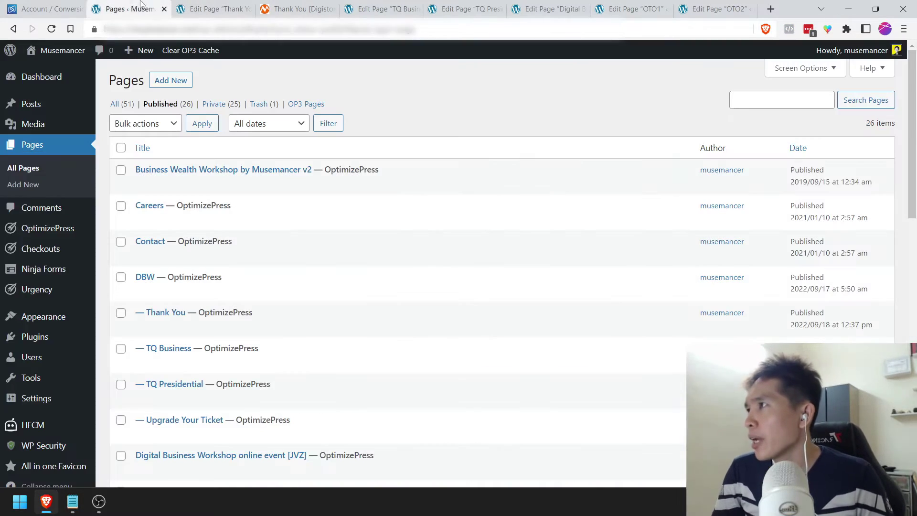
pyautogui.click(52, 8)
pyautogui.scroll(7, 565, 271)
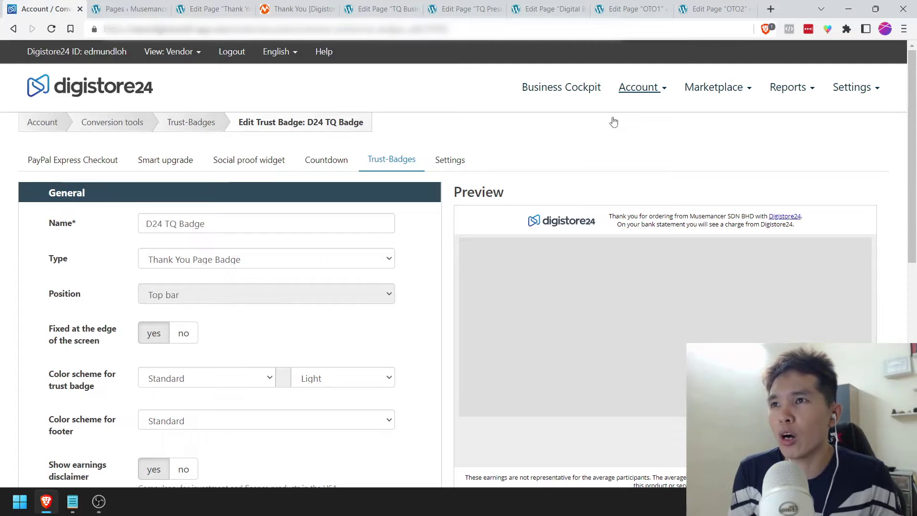
# Step: Go to Account > Order forms and start a new responsive order form
pyautogui.click(651, 96)
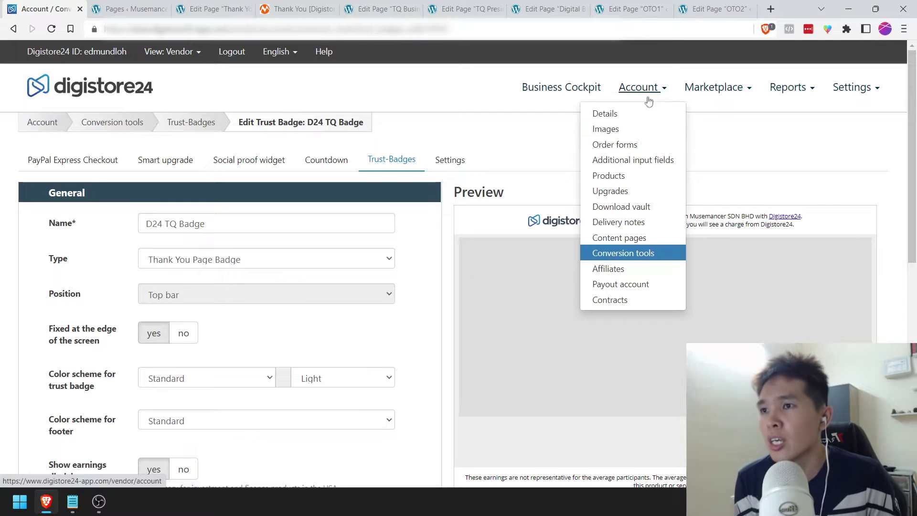
pyautogui.click(626, 145)
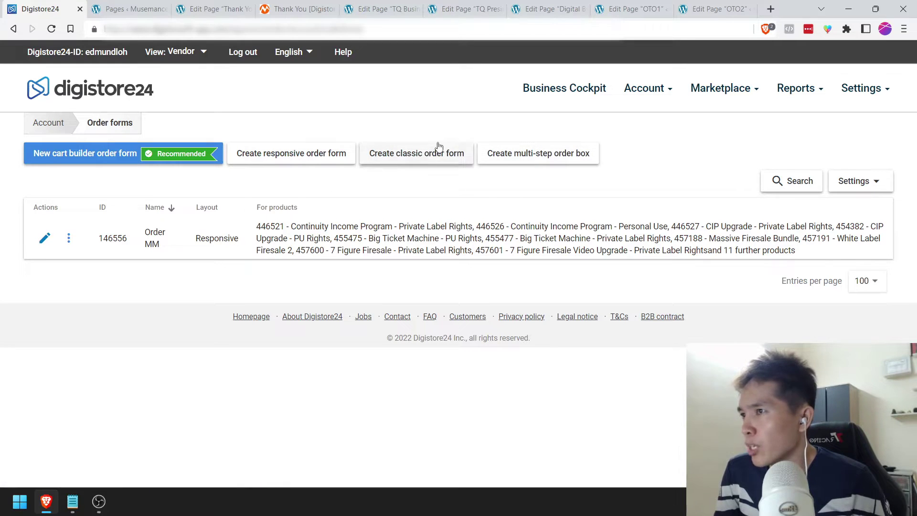
pyautogui.click(256, 160)
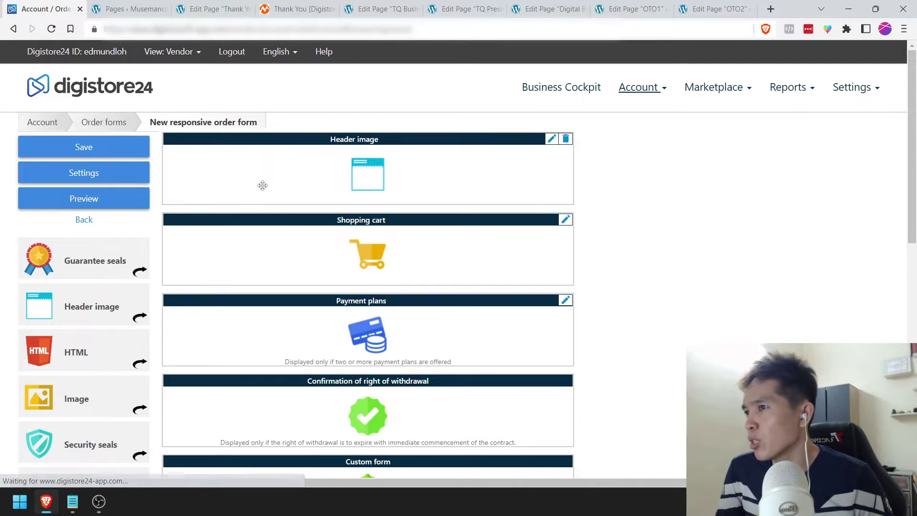
# Step: Look over the new responsive order form editor, then go back to the Order forms list
pyautogui.scroll(-1, 388, 295)
pyautogui.scroll(1, 383, 286)
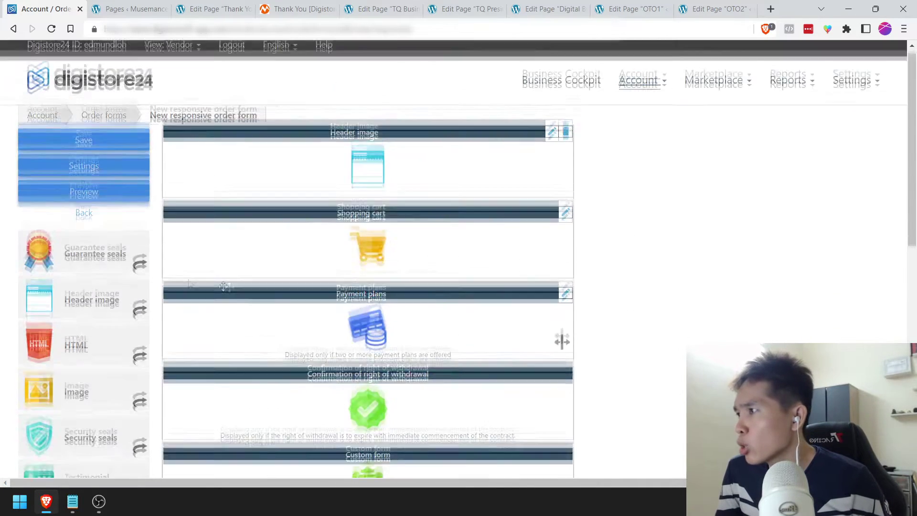
pyautogui.scroll(-4, 560, 430)
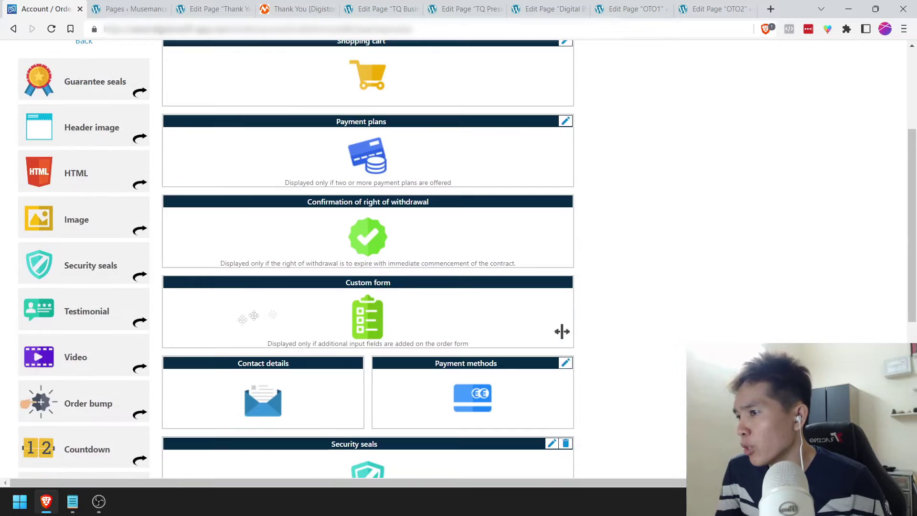
pyautogui.scroll(-4, 320, 381)
pyautogui.scroll(4, 319, 382)
pyautogui.scroll(2, 320, 379)
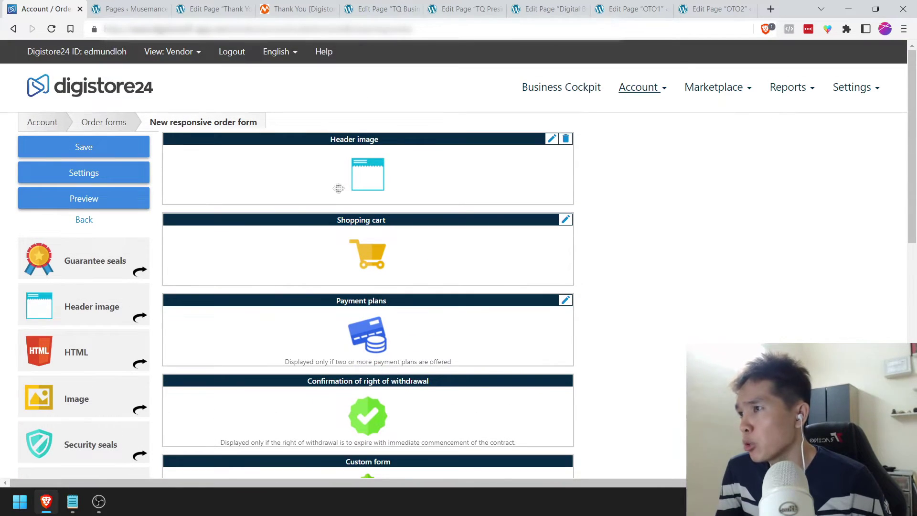
pyautogui.scroll(-2, 330, 268)
pyautogui.scroll(1, 358, 250)
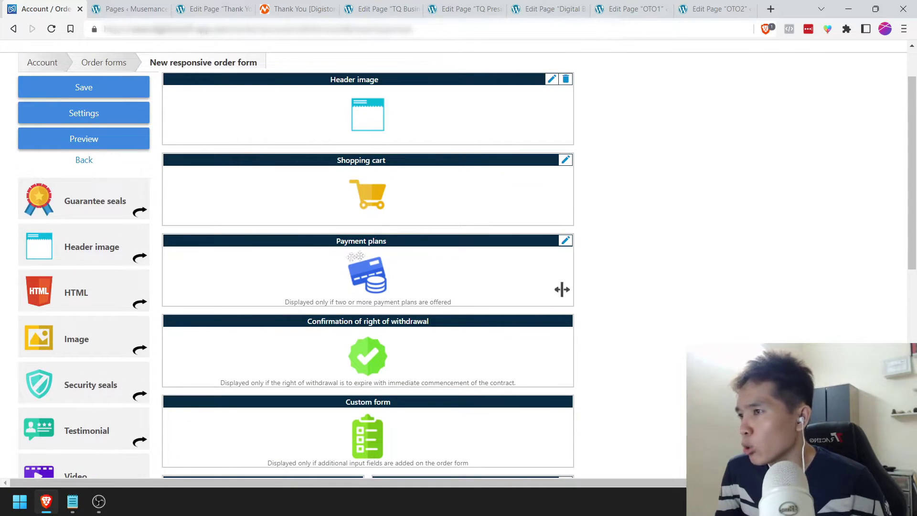
pyautogui.scroll(-7, 325, 404)
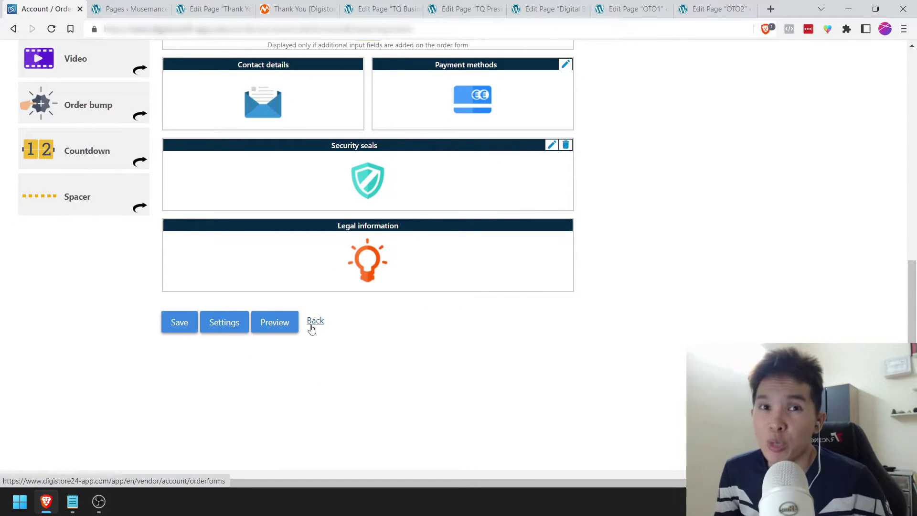
pyautogui.click(312, 328)
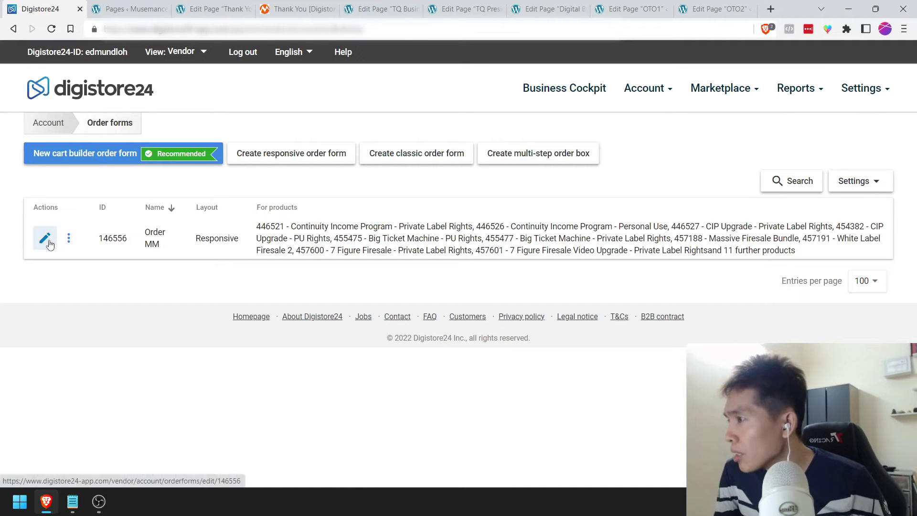
# Step: Edit the Order MM form, review its blocks, and save it via Preview to pick a product
pyautogui.click(45, 238)
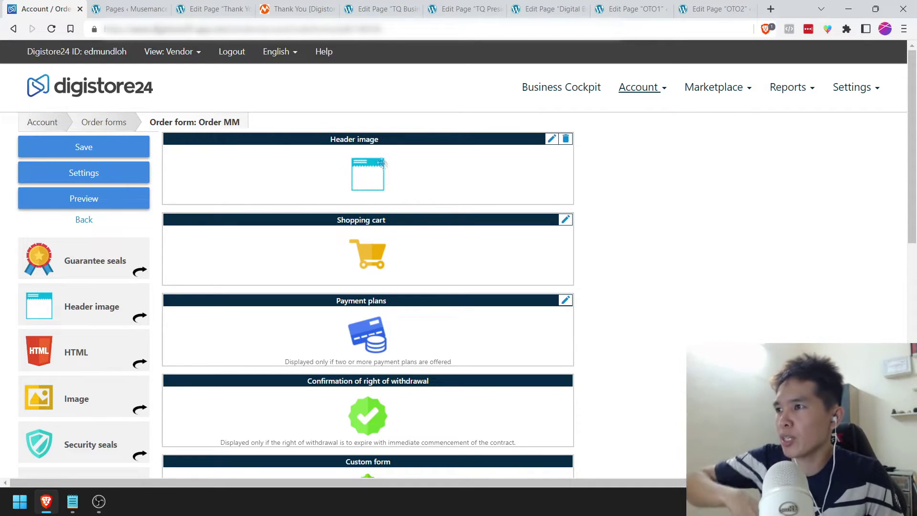
pyautogui.scroll(-2, 560, 266)
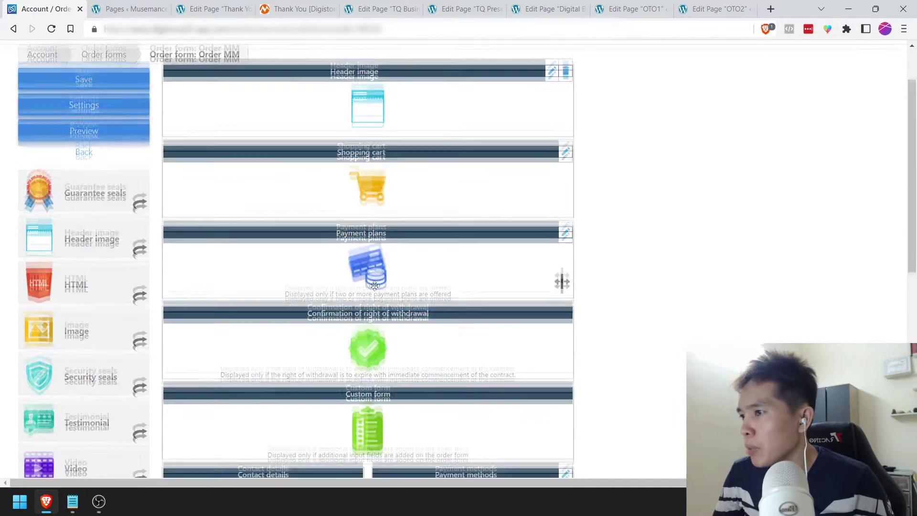
pyautogui.scroll(-3, 560, 310)
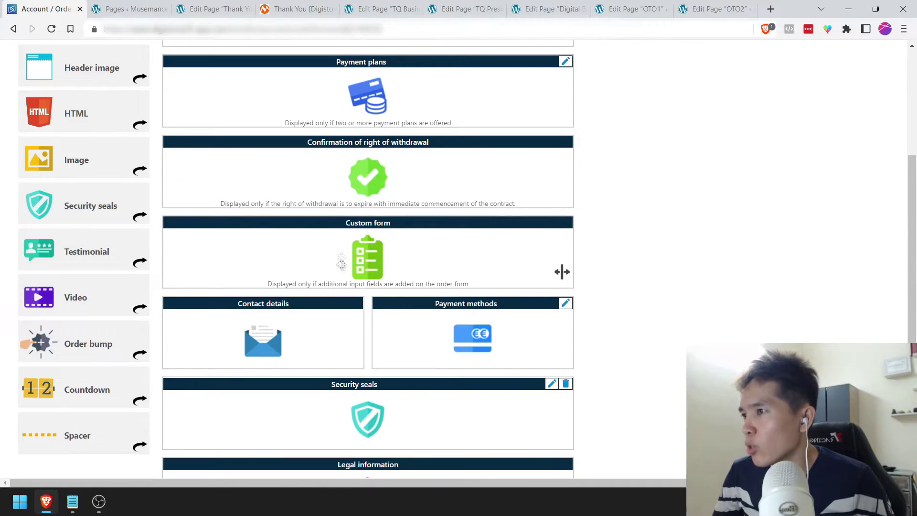
pyautogui.scroll(-1, 562, 272)
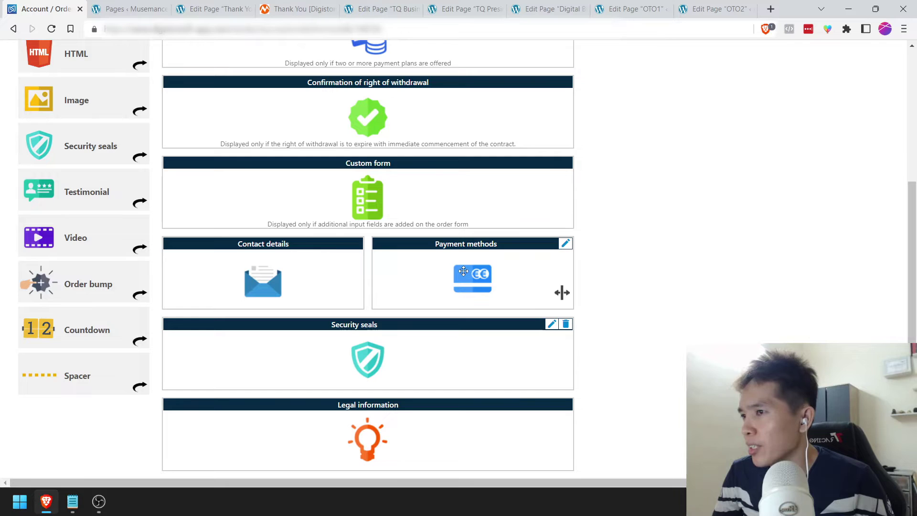
pyautogui.scroll(-3, 463, 272)
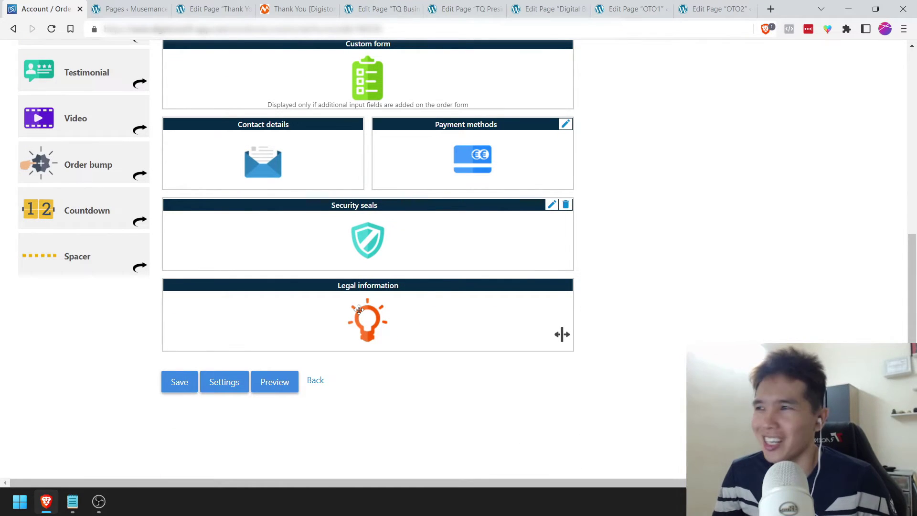
pyautogui.scroll(9, 359, 309)
pyautogui.scroll(-3, 365, 286)
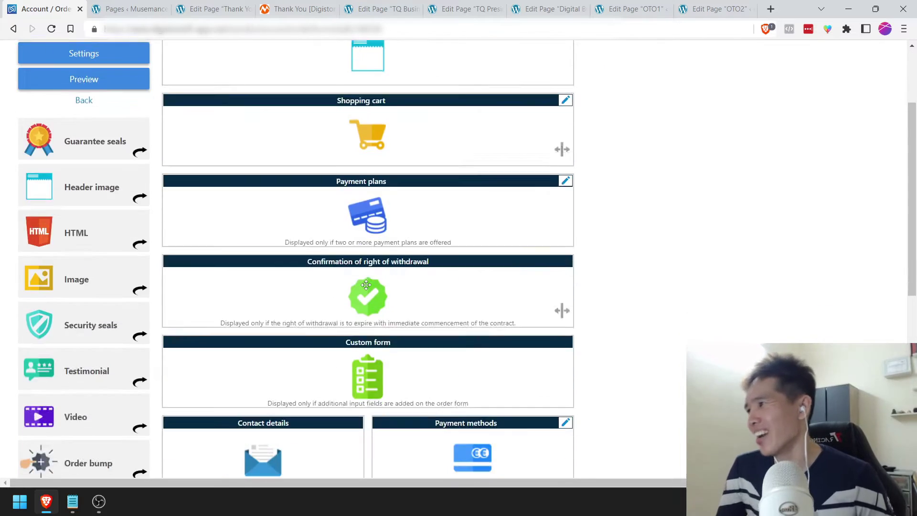
pyautogui.scroll(3, 366, 285)
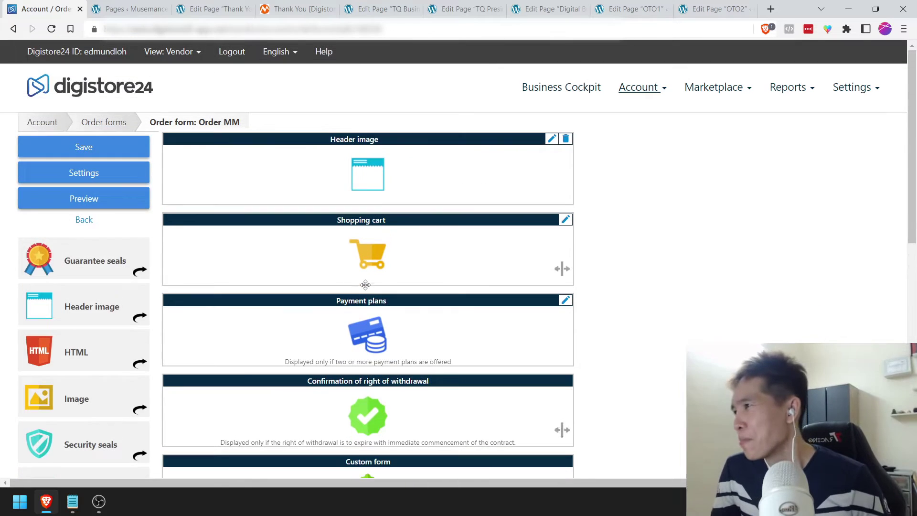
pyautogui.click(114, 203)
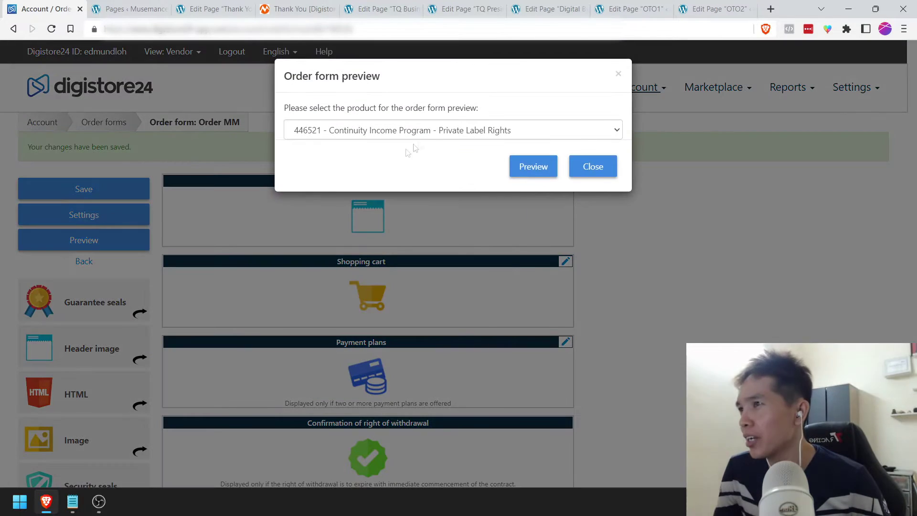
# Step: Preview the Order MM checkout for Continuity Income Program at USD 22.45, then close it
pyautogui.click(528, 173)
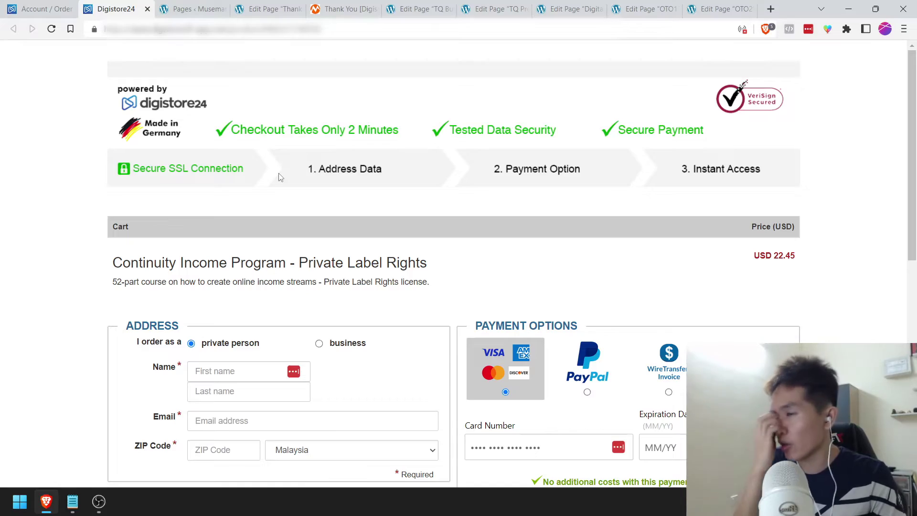
pyautogui.scroll(-2, 281, 177)
pyautogui.scroll(-3, 248, 192)
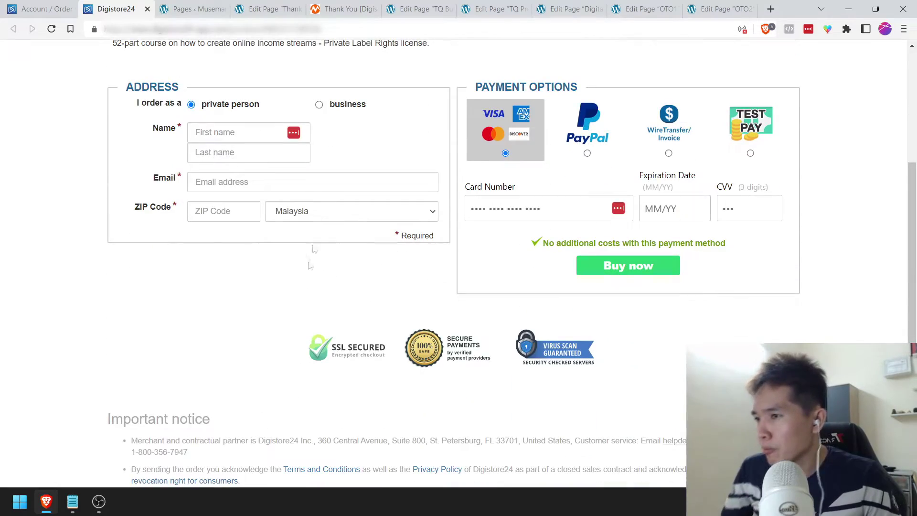
pyautogui.scroll(-5, 309, 266)
pyautogui.scroll(8, 173, 127)
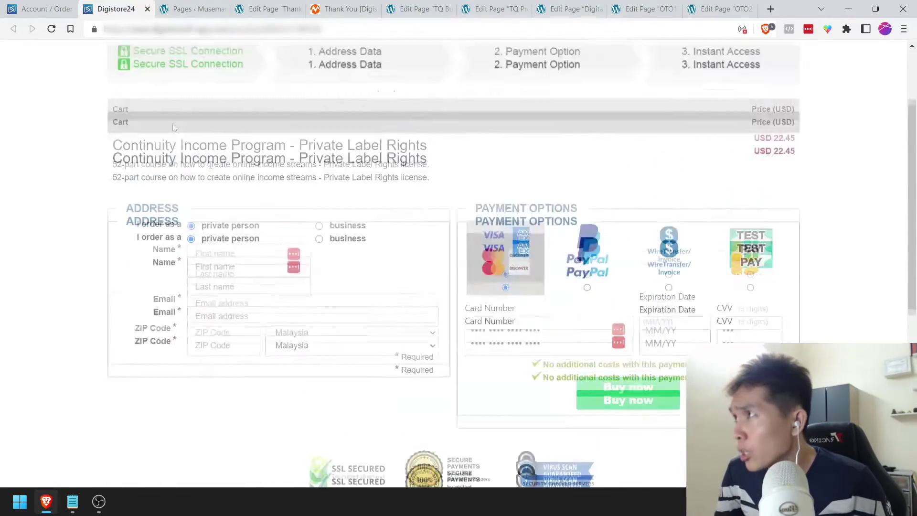
pyautogui.scroll(2, 217, 213)
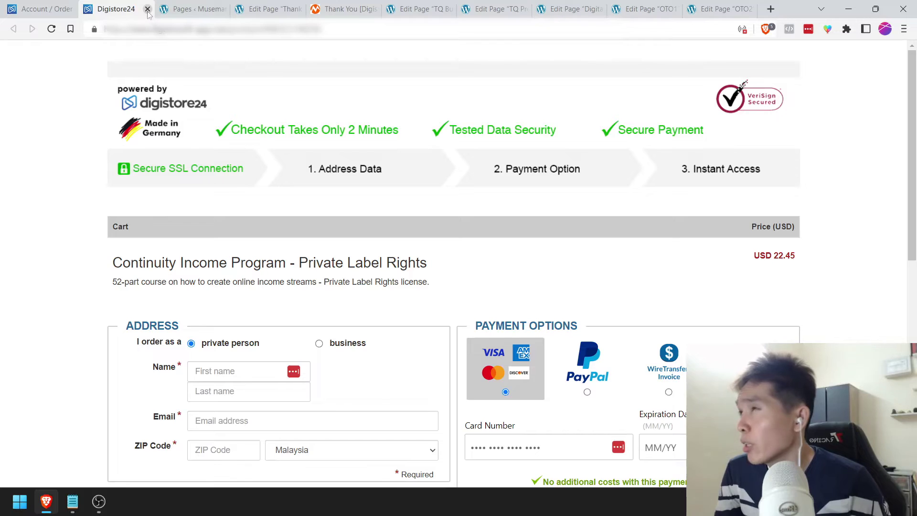
pyautogui.click(147, 9)
pyautogui.scroll(-10, 560, 305)
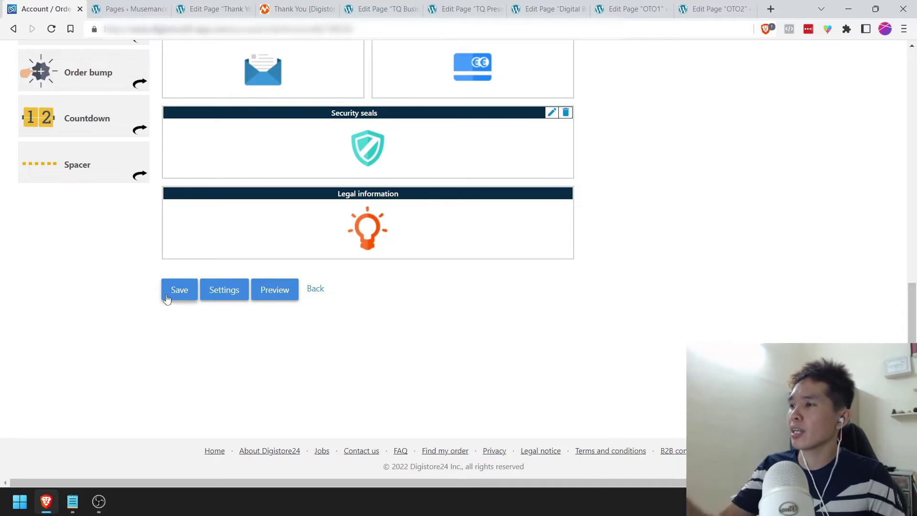
# Step: Back on Order forms, add ' [X]' to step 4 Configure Order Form in Notepad and save
pyautogui.click(317, 289)
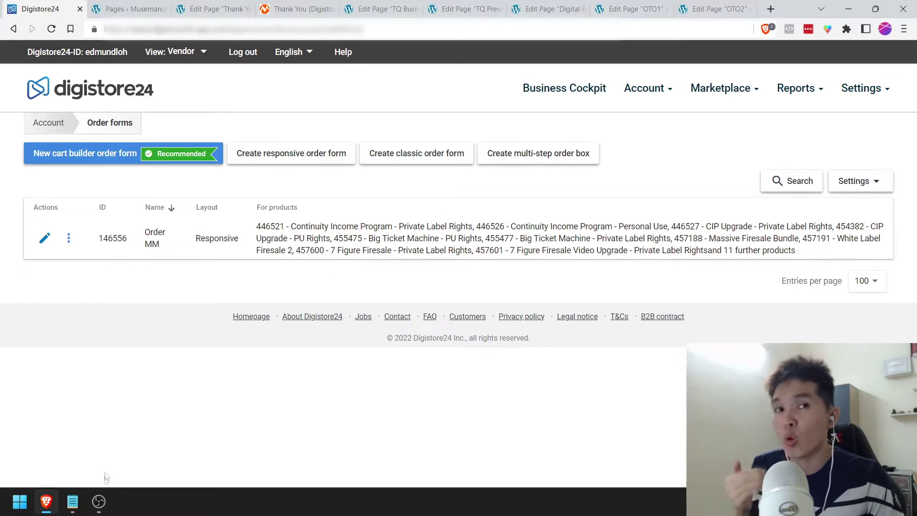
pyautogui.click(72, 501)
pyautogui.click(172, 217)
pyautogui.hotkey('ctrl', 's')
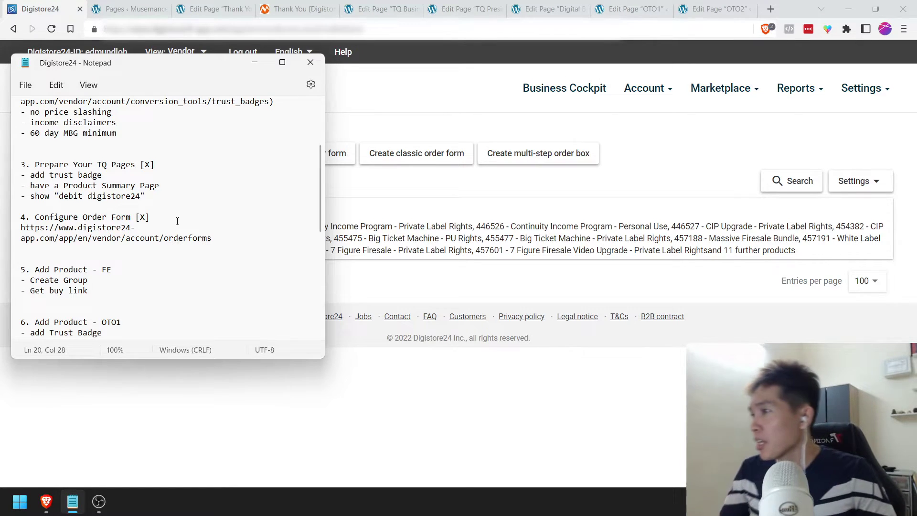
pyautogui.scroll(-2, 178, 221)
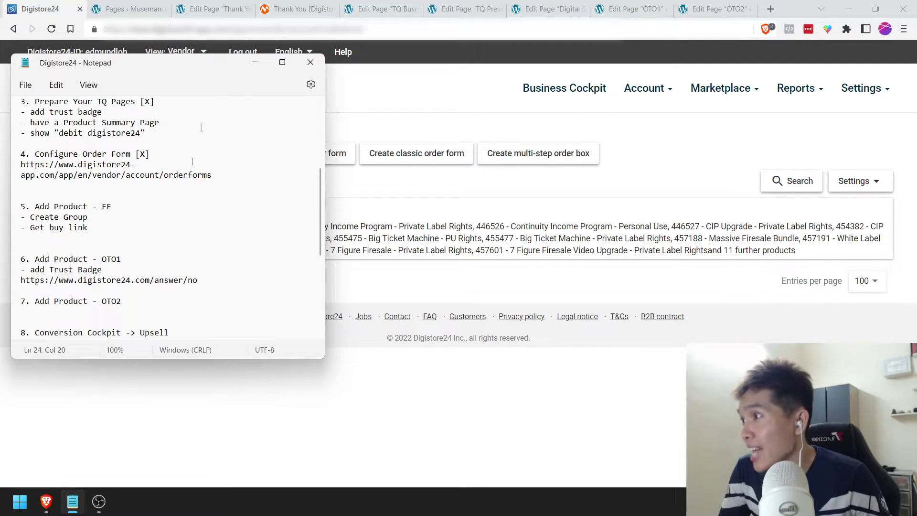
pyautogui.click(249, 67)
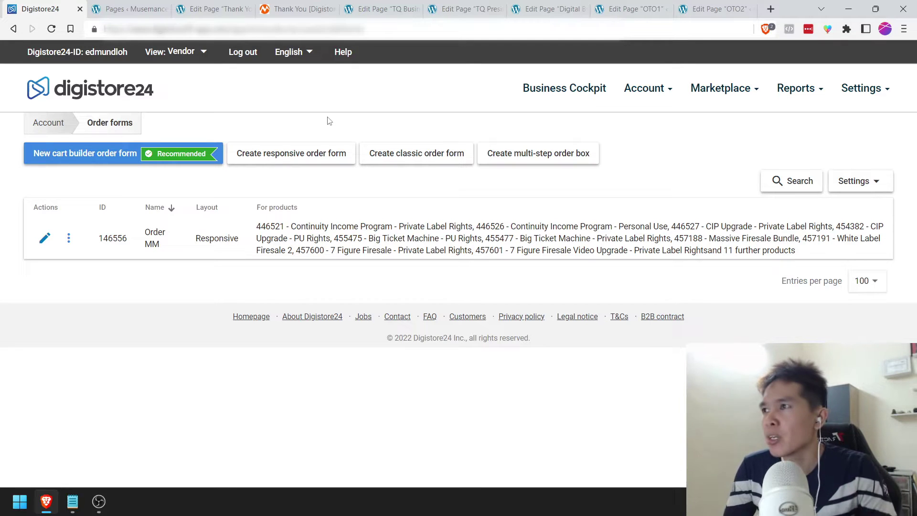
# Step: Open Account > Products, try Add product, and return to the 21-product list
pyautogui.moveTo(636, 95)
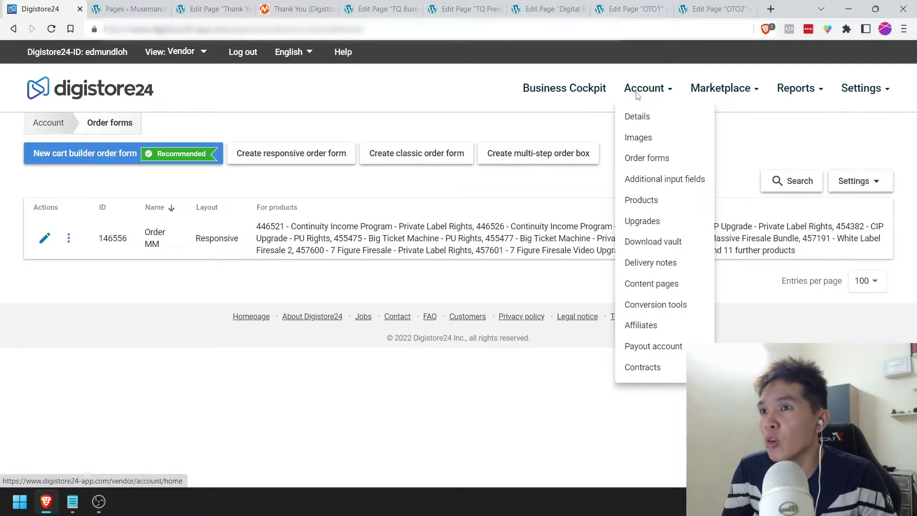
pyautogui.click(649, 201)
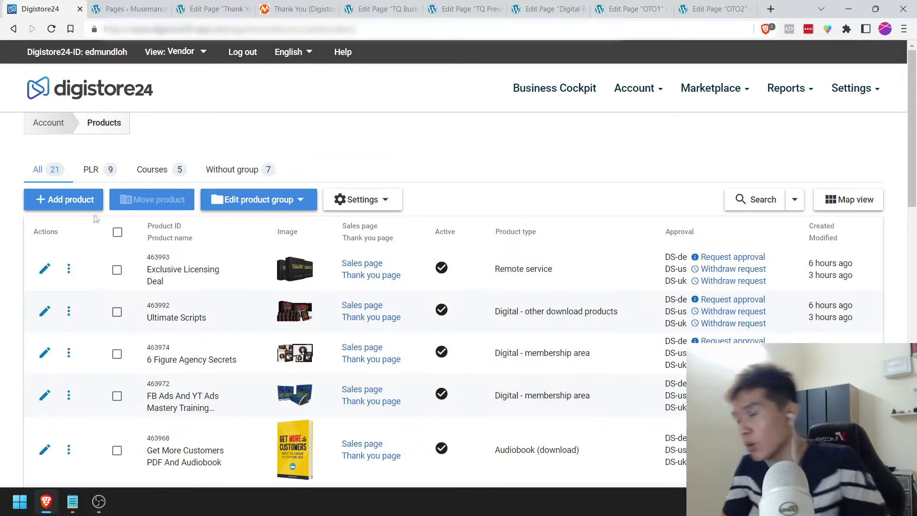
pyautogui.click(79, 205)
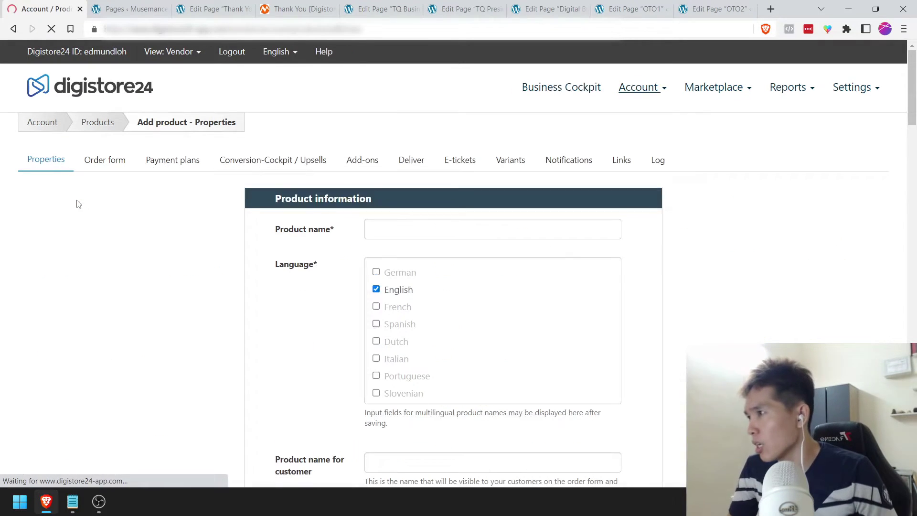
pyautogui.hotkey('alt', 'Left')
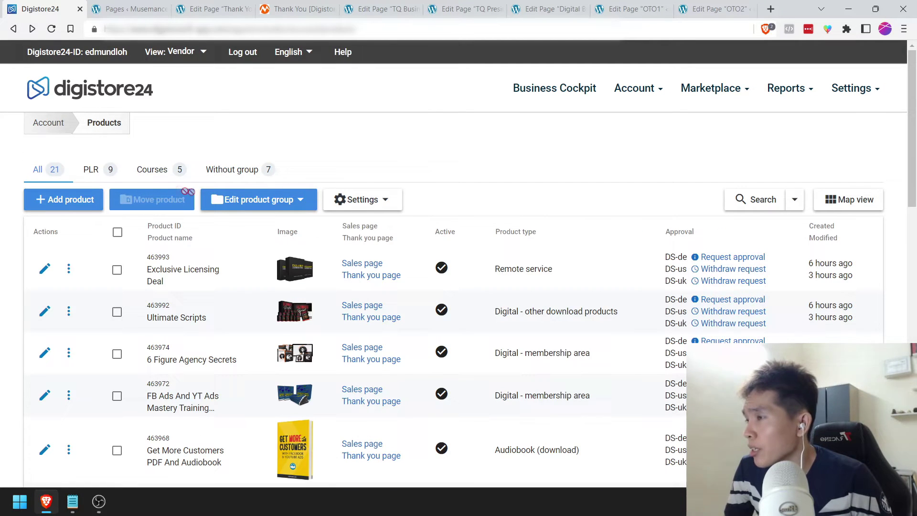
# Step: Create a product group named 'Events' and open its empty Events tab
pyautogui.click(286, 204)
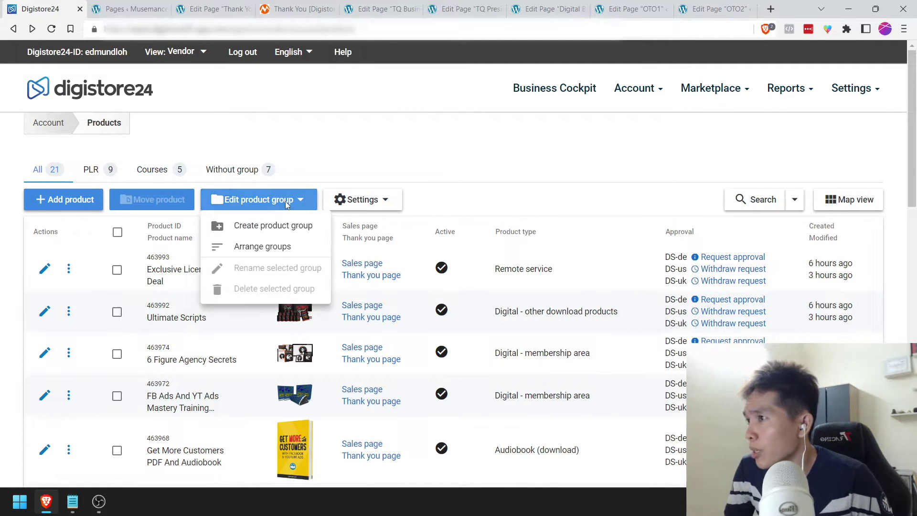
pyautogui.click(267, 225)
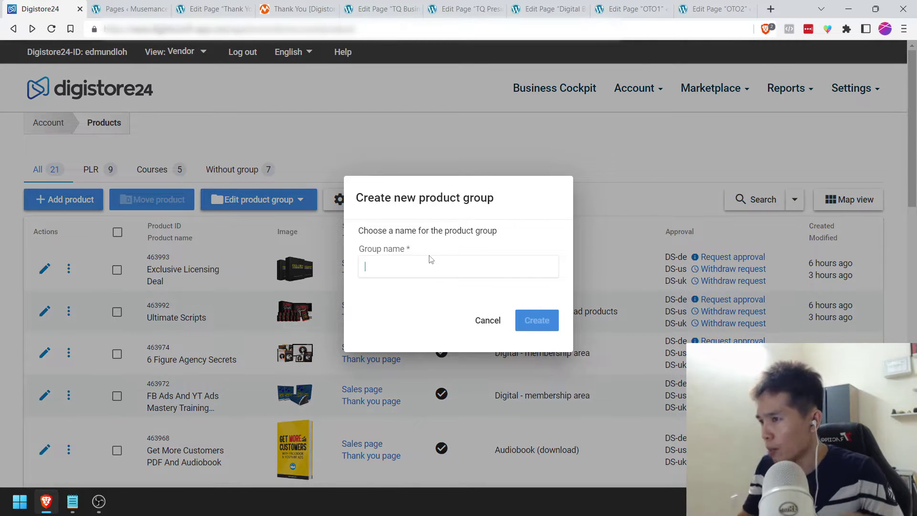
pyautogui.write('Events')
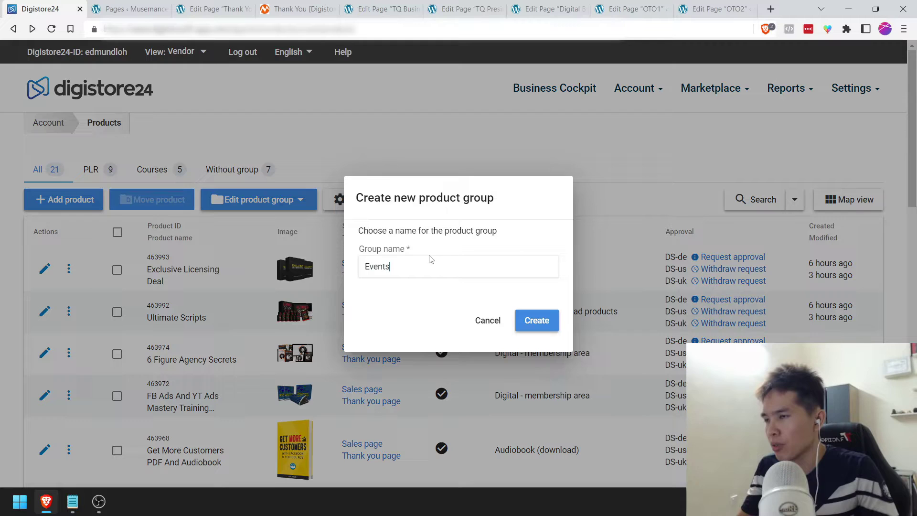
pyautogui.click(529, 321)
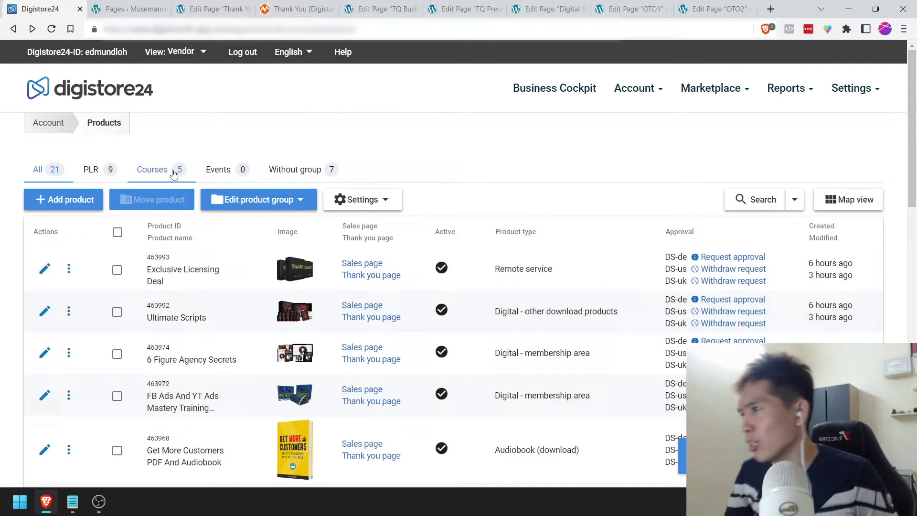
pyautogui.click(216, 169)
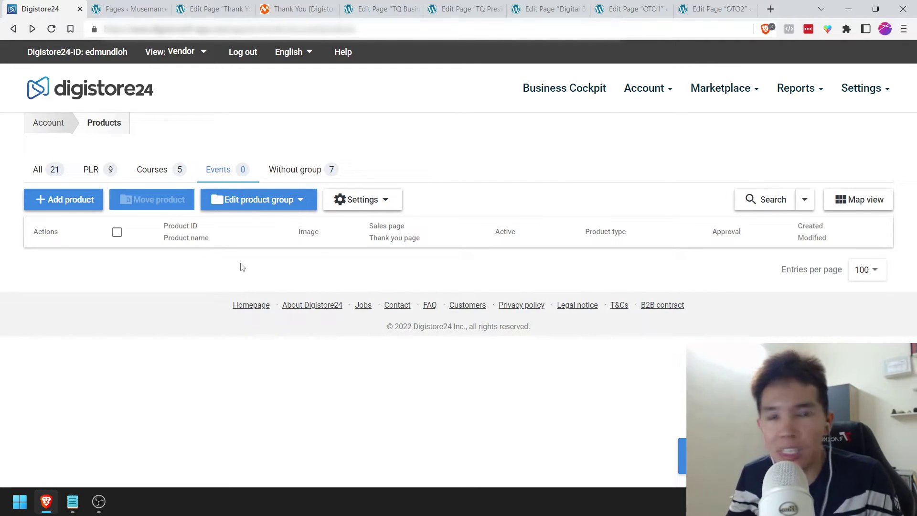
# Step: Add a new product with the name 'DBW Business Ticket'
pyautogui.click(74, 202)
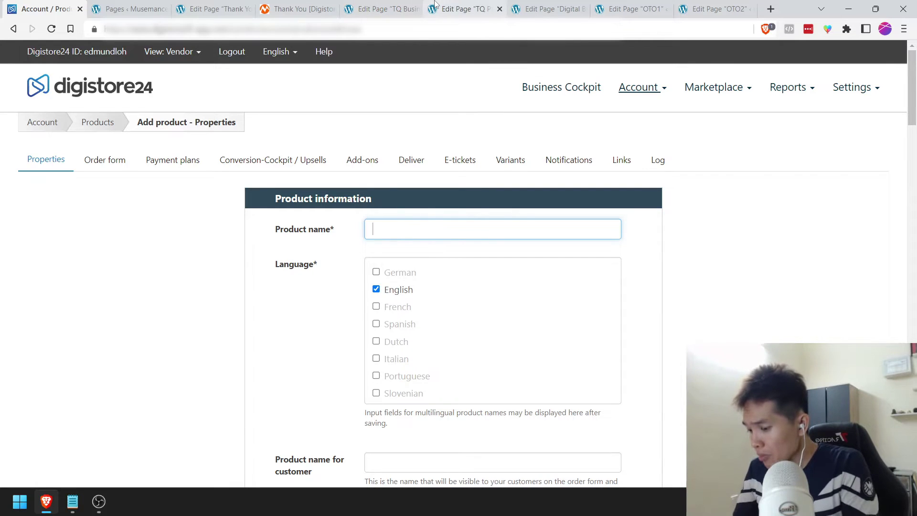
pyautogui.write('DBW Business Ticket')
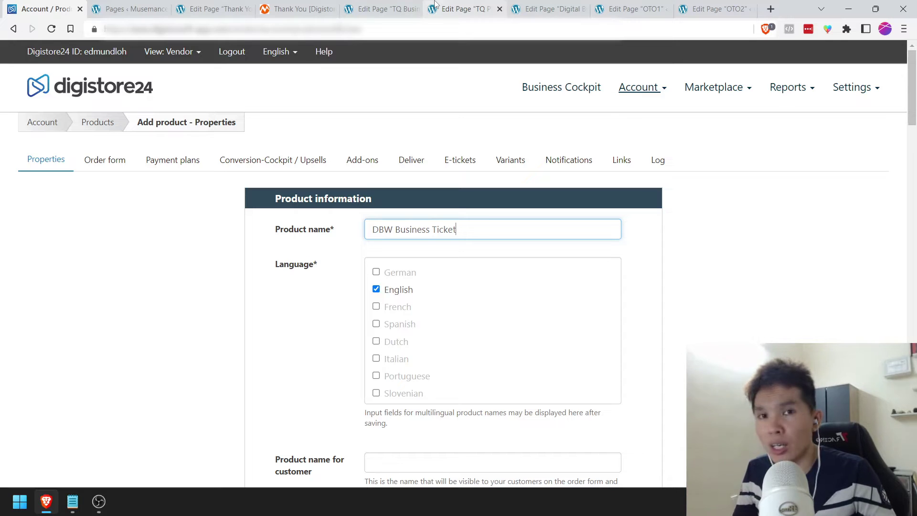
pyautogui.click(280, 283)
pyautogui.scroll(-1, 287, 283)
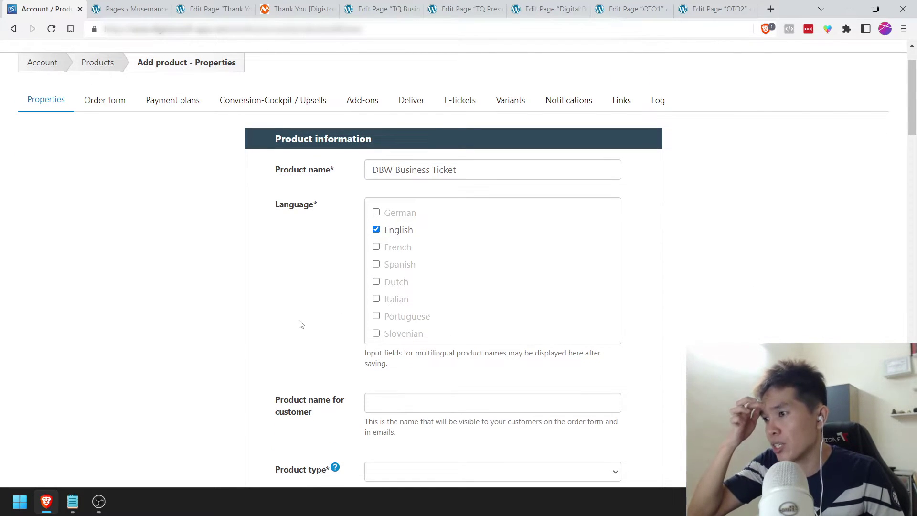
pyautogui.scroll(-1, 301, 324)
# Step: Leave the customer-facing product name blank and open the Product type choices
pyautogui.click(402, 348)
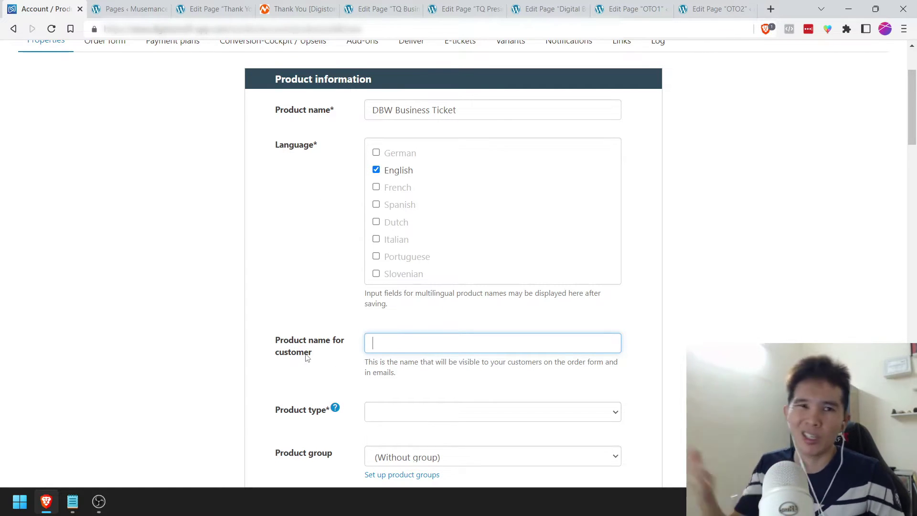
pyautogui.scroll(-1, 308, 356)
pyautogui.click(311, 325)
pyautogui.scroll(-1, 311, 325)
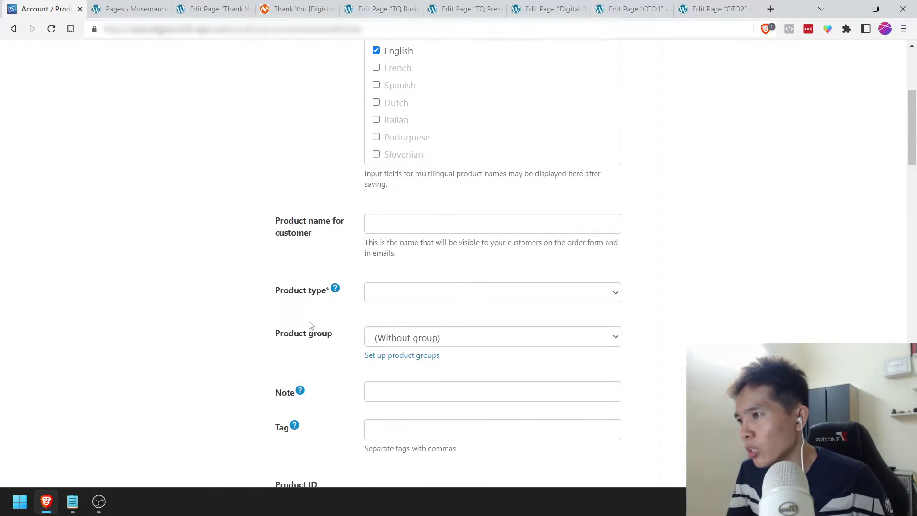
pyautogui.click(387, 294)
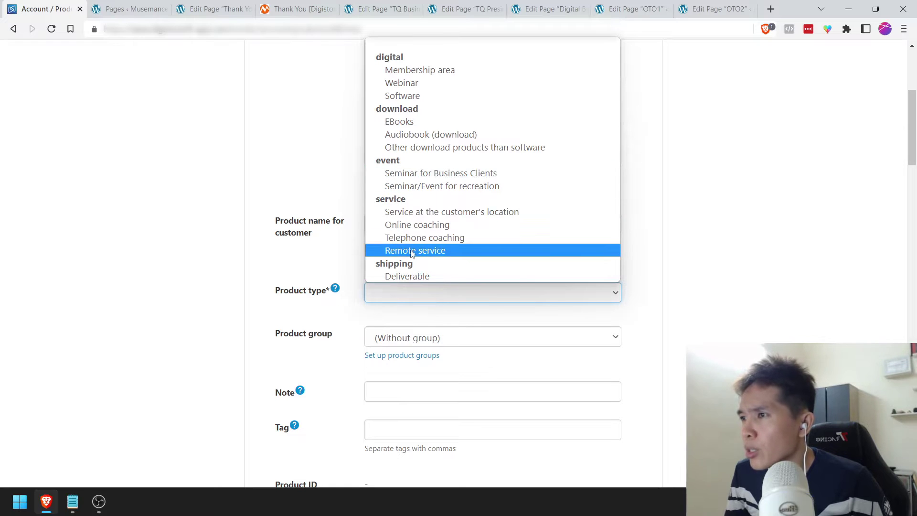
# Step: Set the product type to Webinar instead of Seminar for Business Clients
pyautogui.click(412, 177)
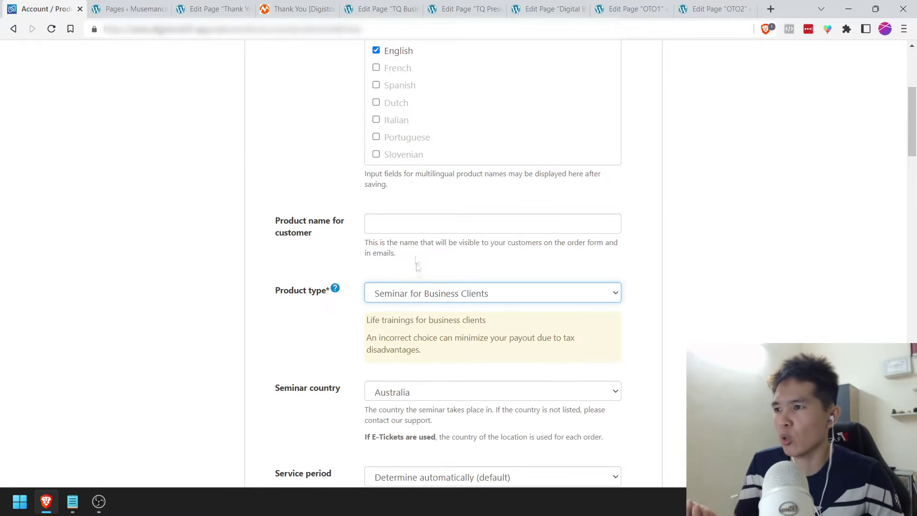
pyautogui.click(420, 289)
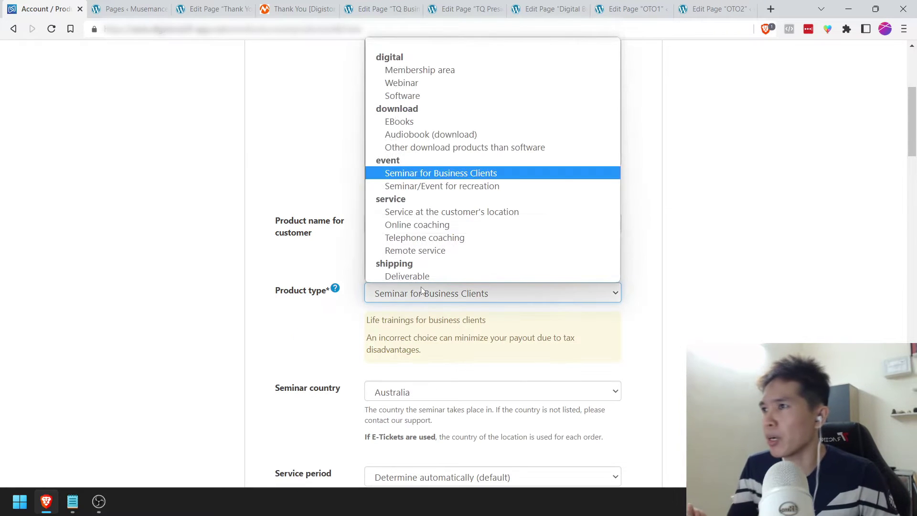
pyautogui.click(405, 83)
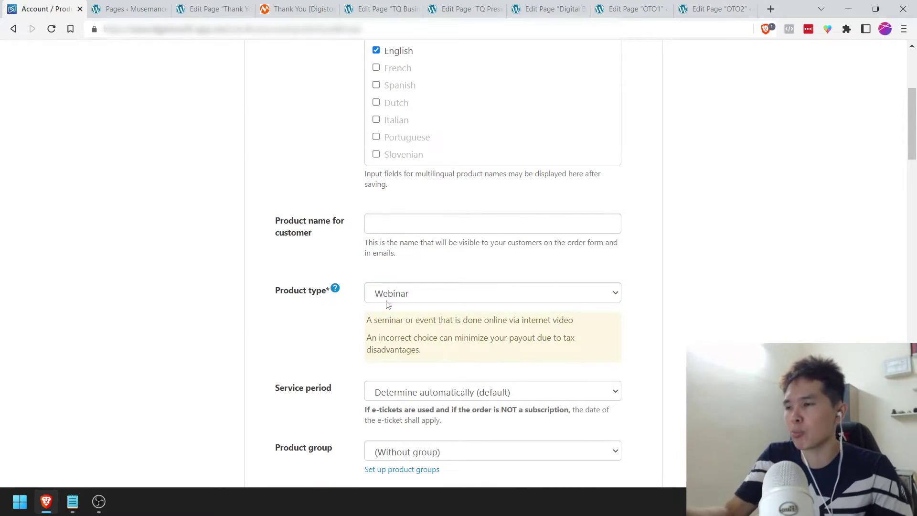
pyautogui.scroll(-2, 386, 305)
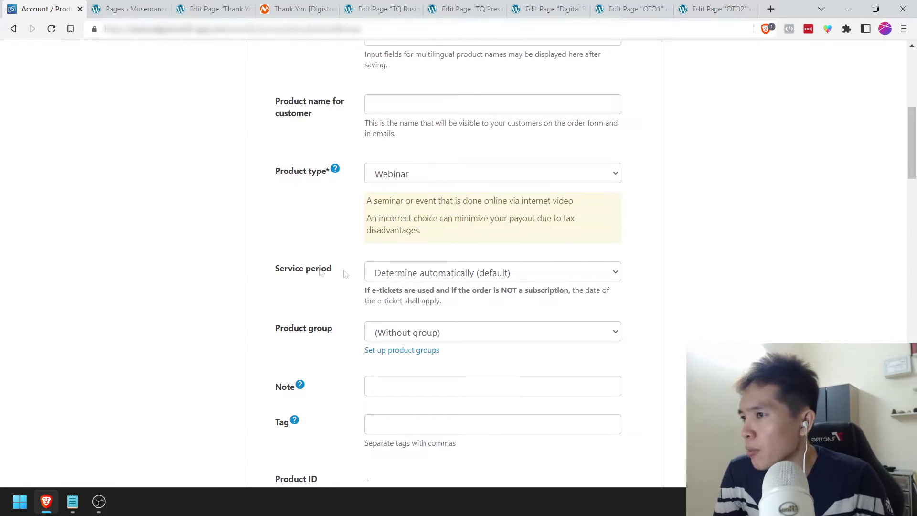
# Step: Keep the default service period and assign the product to the Events group
pyautogui.click(429, 276)
pyautogui.click(429, 276)
pyautogui.scroll(-1, 334, 294)
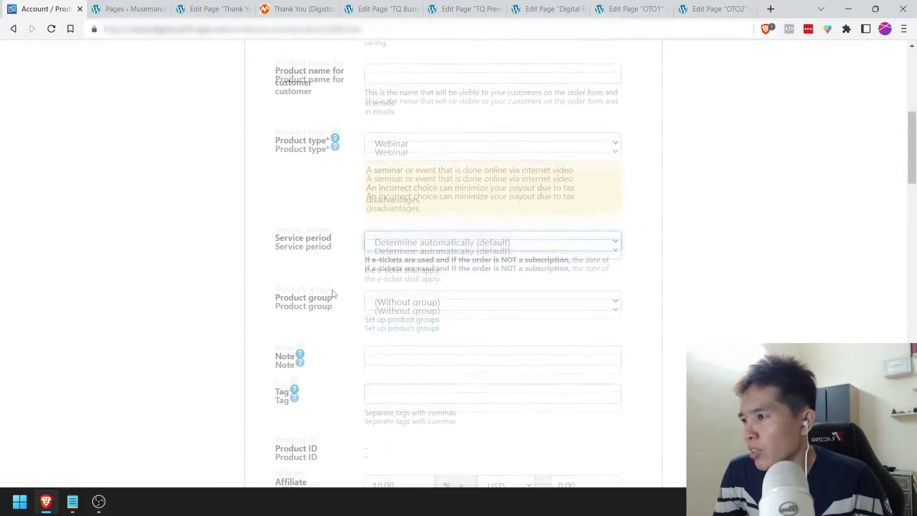
pyautogui.click(415, 272)
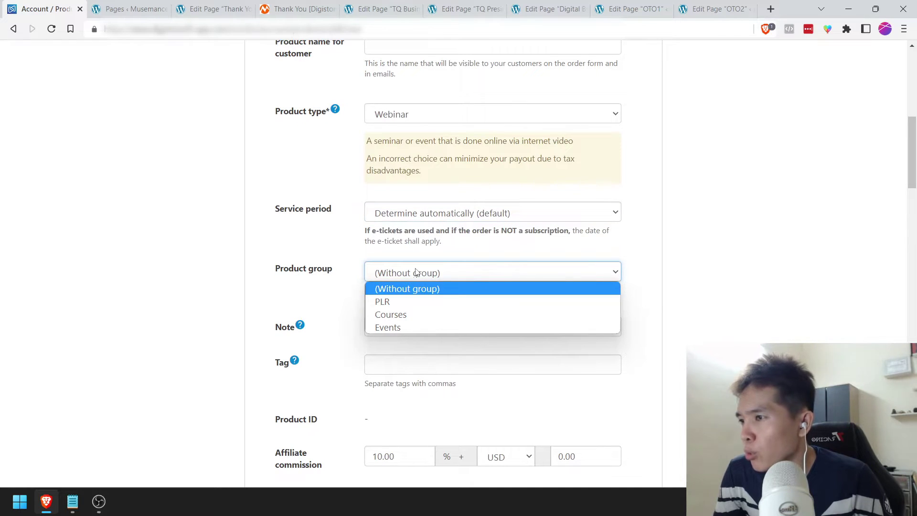
pyautogui.click(388, 327)
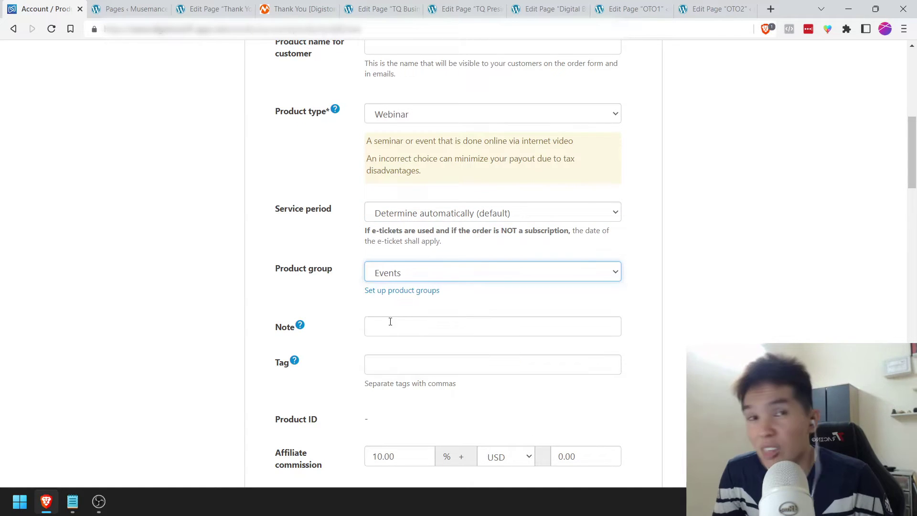
pyautogui.click(348, 303)
pyautogui.scroll(-1, 335, 287)
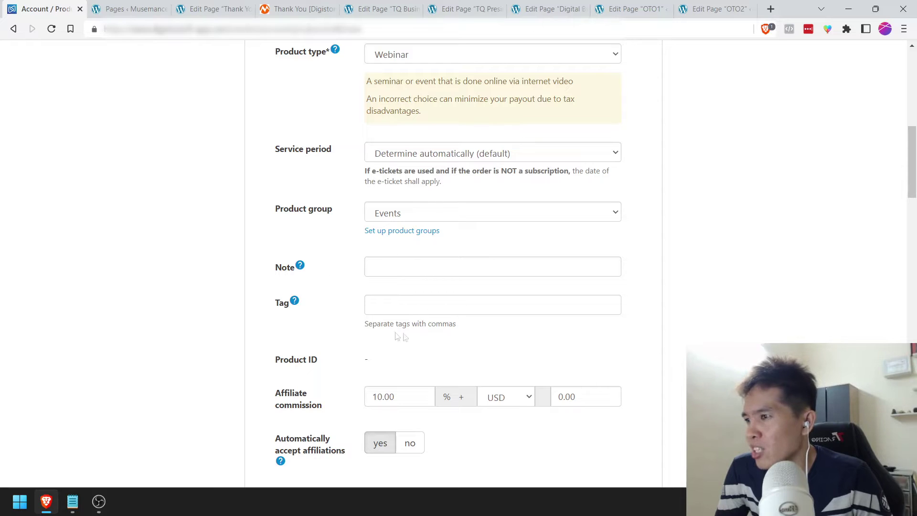
# Step: Change the affiliate commission from 10.00 to 75.00 and set automatic affiliation acceptance to no
pyautogui.scroll(-3, 365, 305)
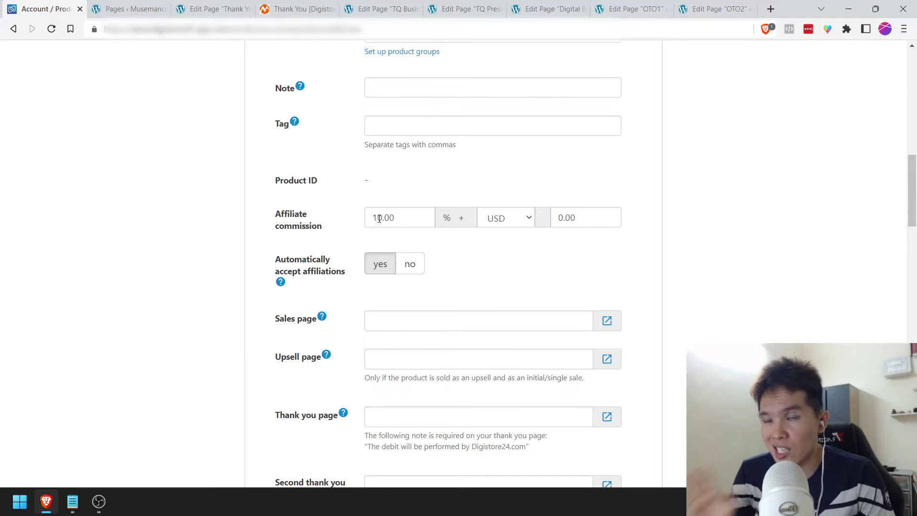
pyautogui.moveTo(379, 218); pyautogui.dragTo(369, 218)
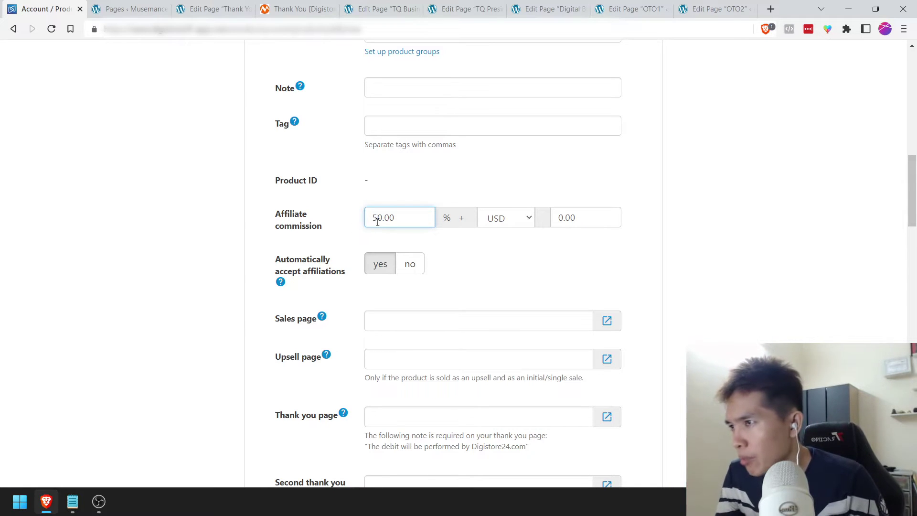
pyautogui.moveTo(377, 222); pyautogui.dragTo(354, 225)
pyautogui.hotkey('shift', 'Right')
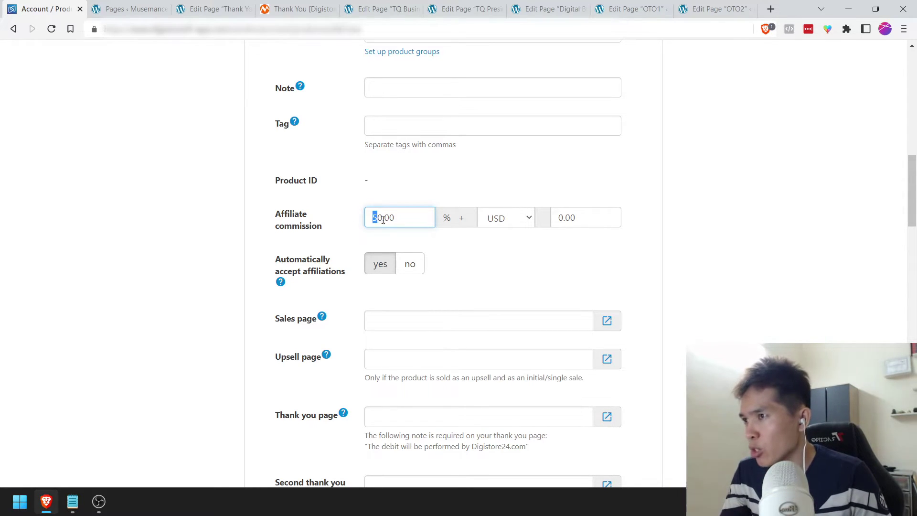
pyautogui.write('75')
pyautogui.click(360, 228)
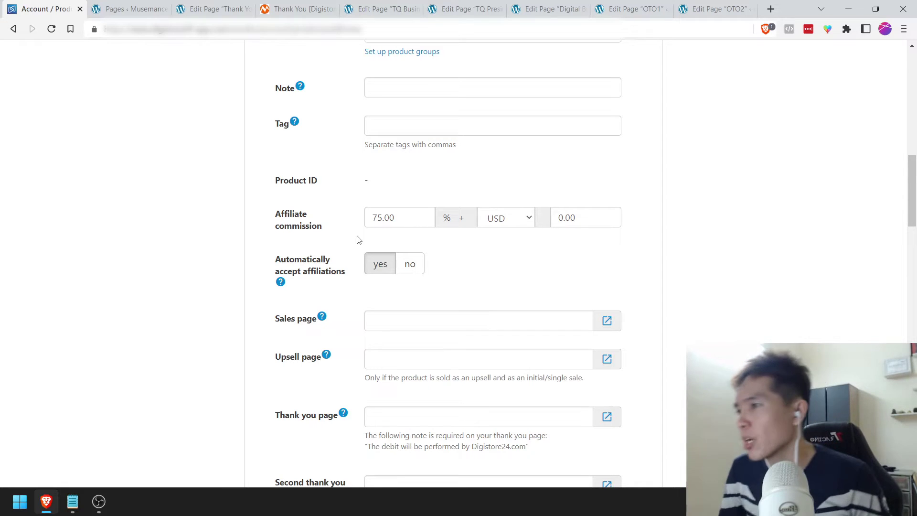
pyautogui.click(422, 268)
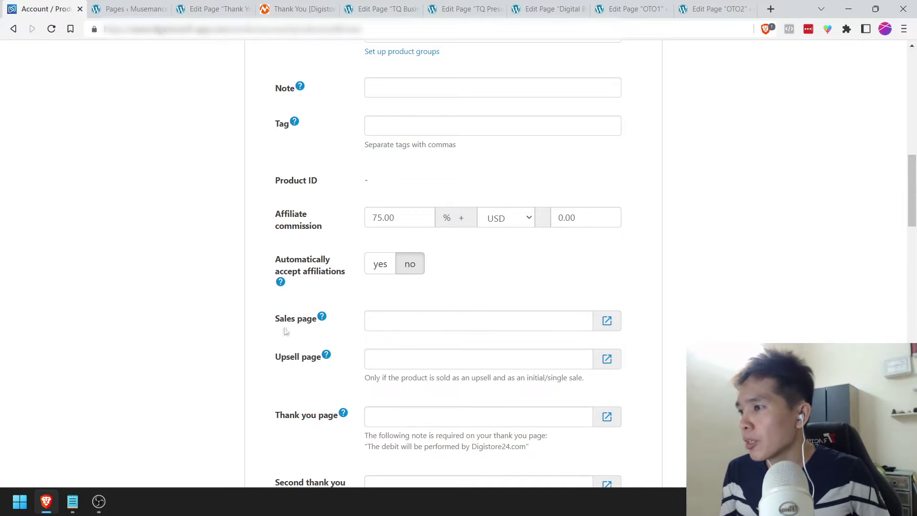
# Step: Close the page-editor and thank-you preview tabs and return to the Digistore24 product form
pyautogui.click(322, 316)
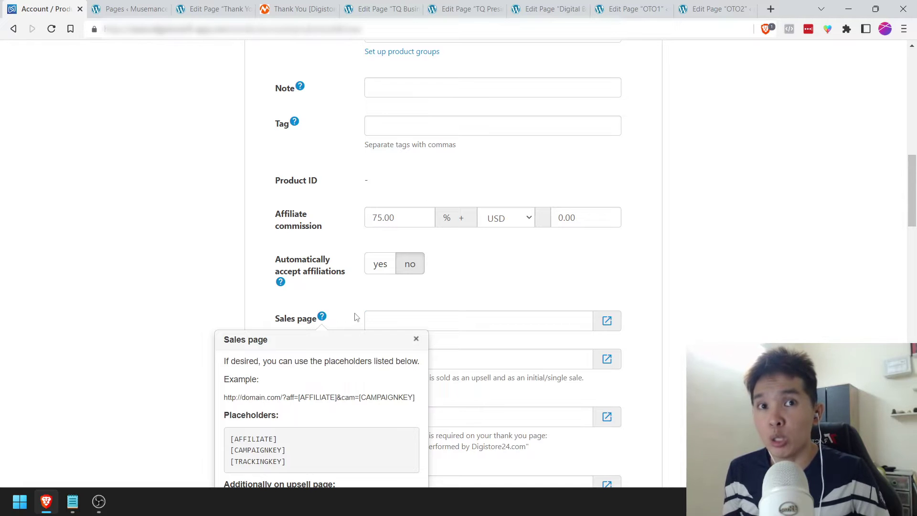
pyautogui.click(564, 9)
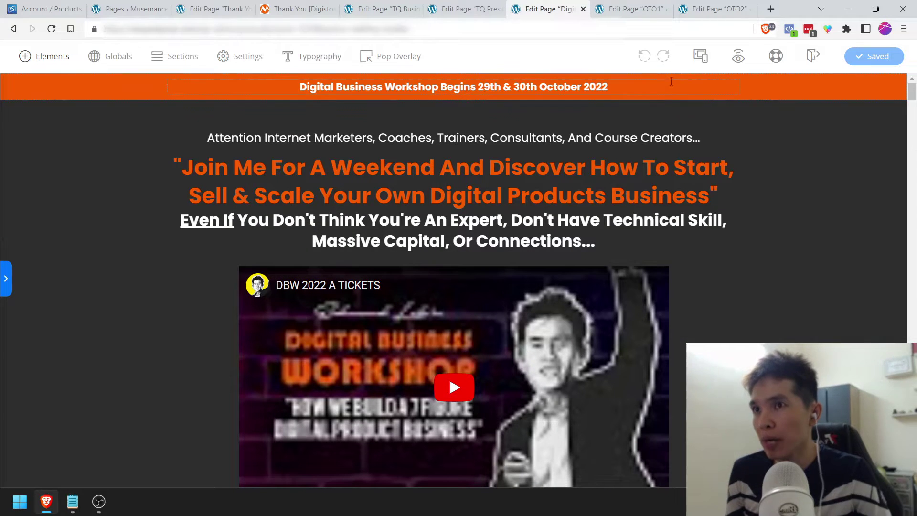
pyautogui.rightClick(738, 56)
pyautogui.click(766, 142)
pyautogui.click(445, 7)
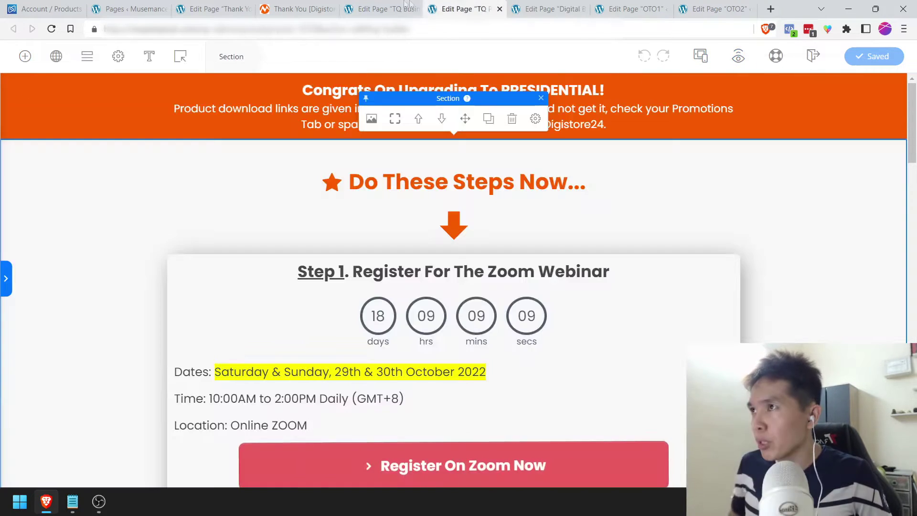
pyautogui.click(308, 6)
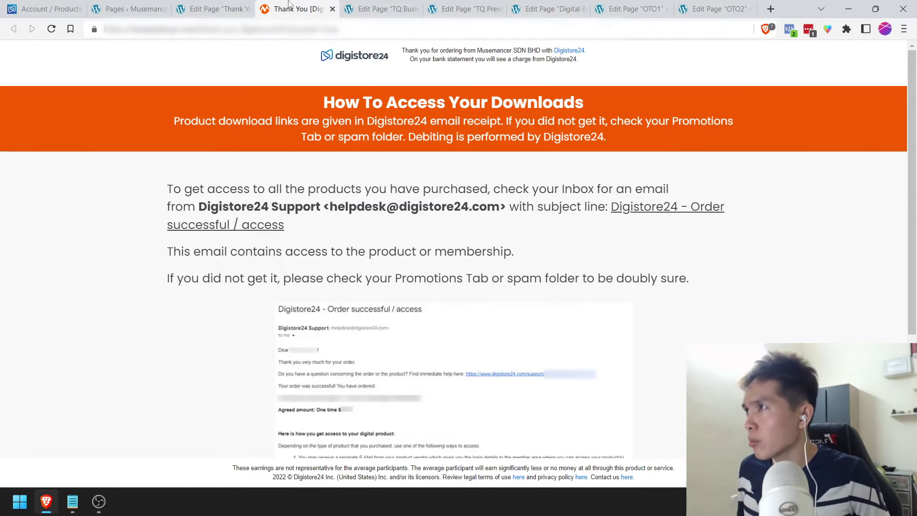
pyautogui.hotkey('ctrl', 'w')
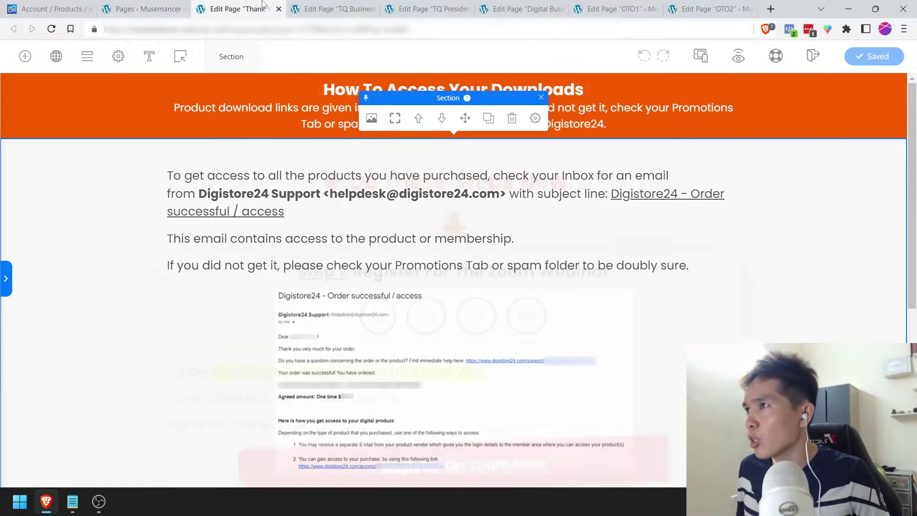
pyautogui.hotkey('ctrl', 'w')
pyautogui.hotkey('ctrl', 'w')
pyautogui.hotkey('ctrl', 'shift', 'Tab')
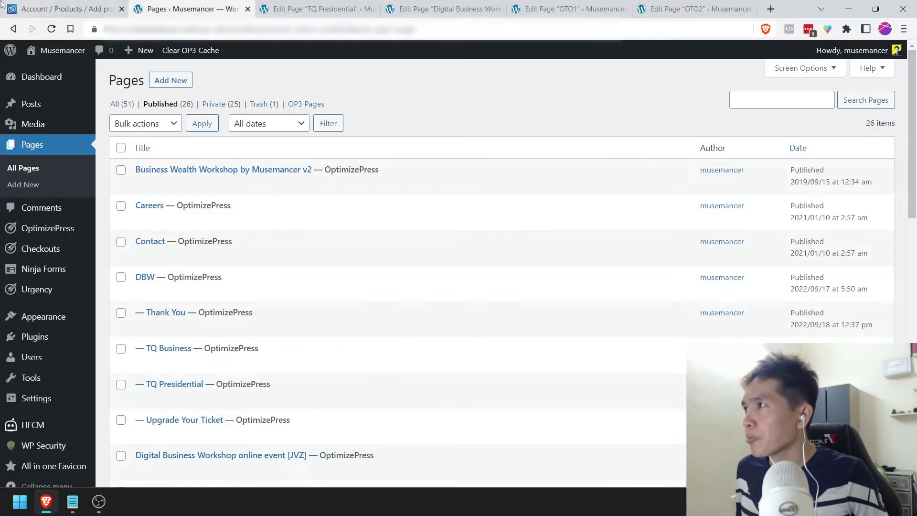
pyautogui.click(2, 5)
pyautogui.click(462, 318)
pyautogui.write('https://musemancer.com/dbw-event/?preview=true')
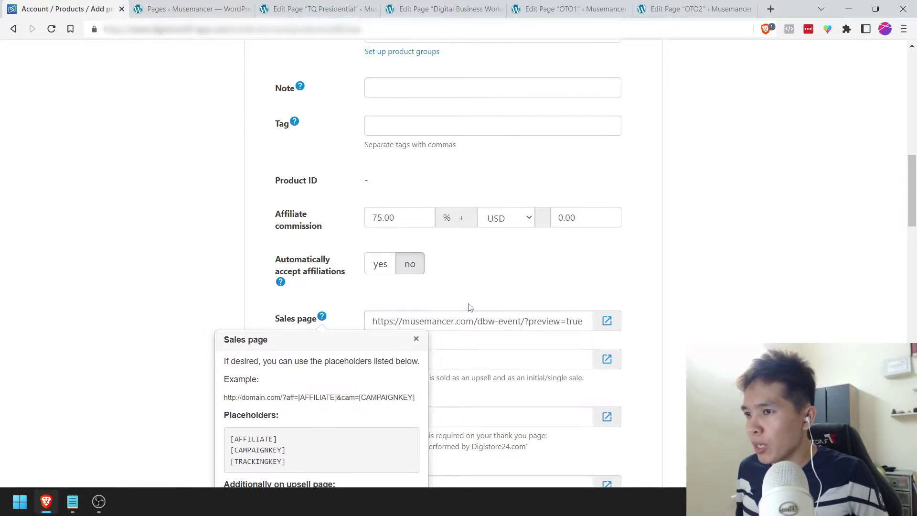
pyautogui.moveTo(525, 322); pyautogui.dragTo(629, 327)
pyautogui.press('BackSpace')
pyautogui.scroll(-1, 419, 281)
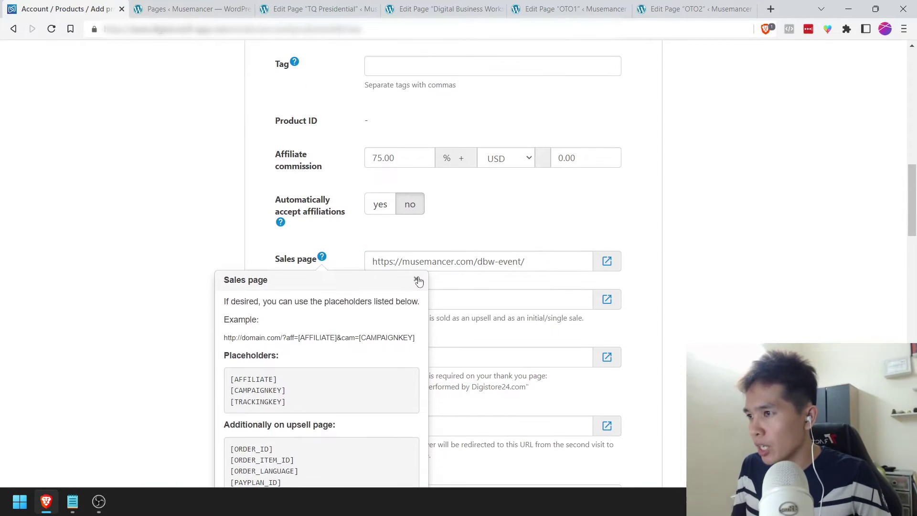
pyautogui.click(417, 280)
pyautogui.scroll(-1, 407, 306)
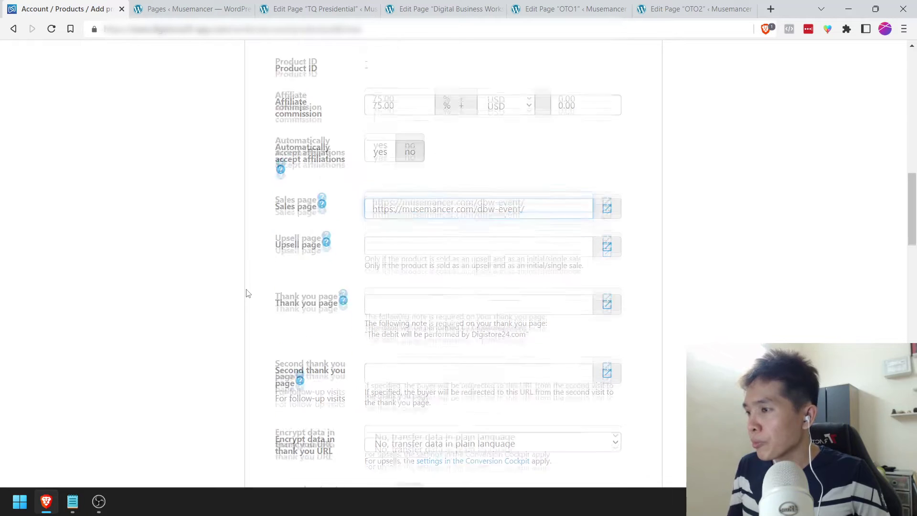
pyautogui.click(405, 297)
pyautogui.click(403, 278)
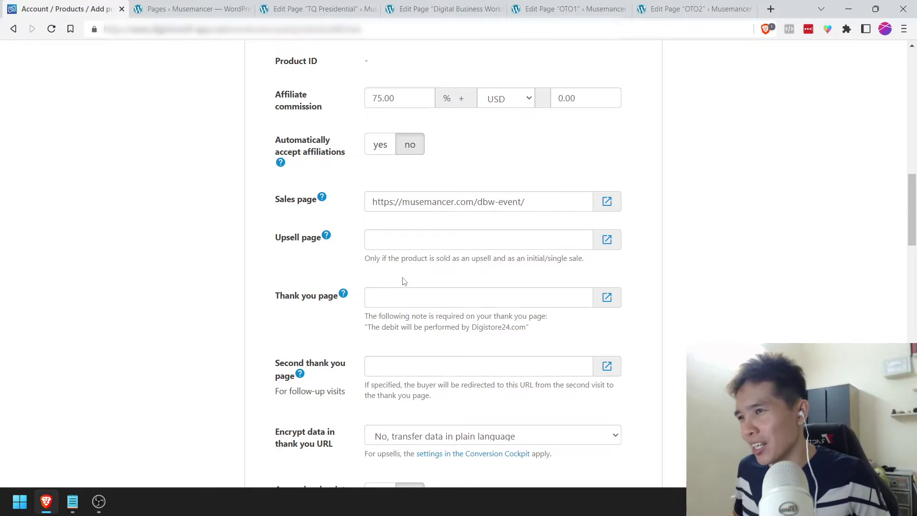
pyautogui.click(421, 296)
pyautogui.hotkey('ctrl', 'v')
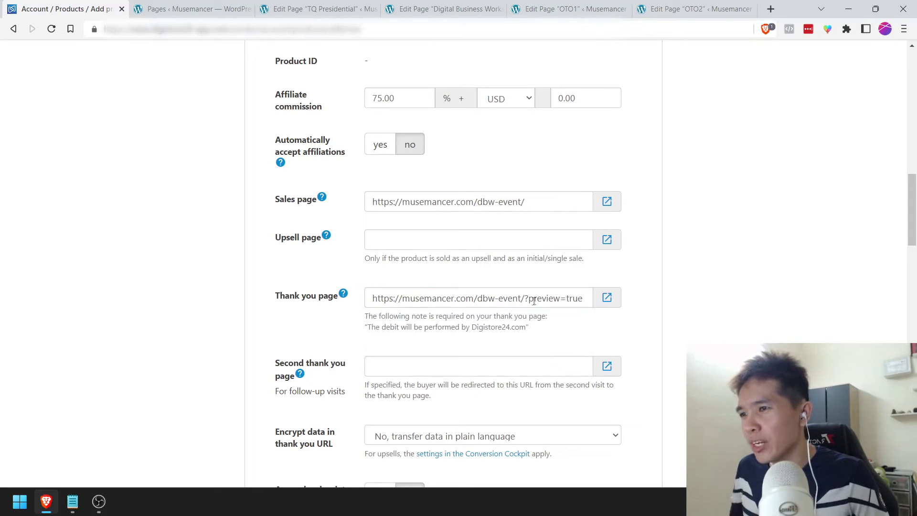
pyautogui.moveTo(525, 298); pyautogui.dragTo(663, 310)
pyautogui.press('BackSpace')
pyautogui.click(696, 266)
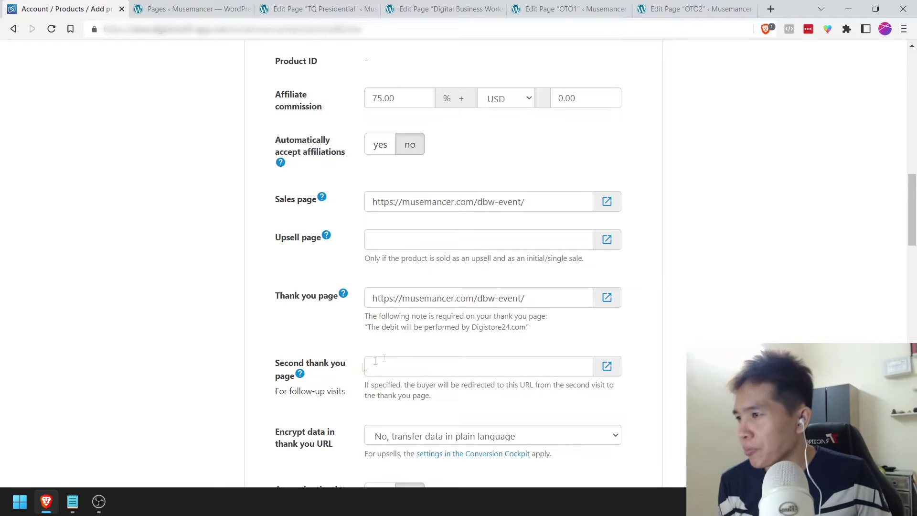
# Step: Set Encrypt data for the thank-you URL to 'Yes, encrypt personal data'
pyautogui.scroll(-1, 375, 359)
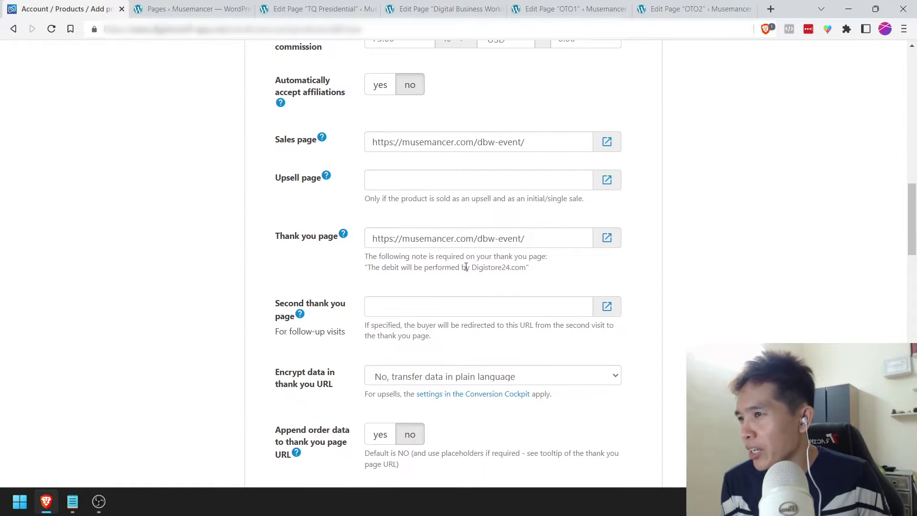
pyautogui.scroll(-1, 263, 288)
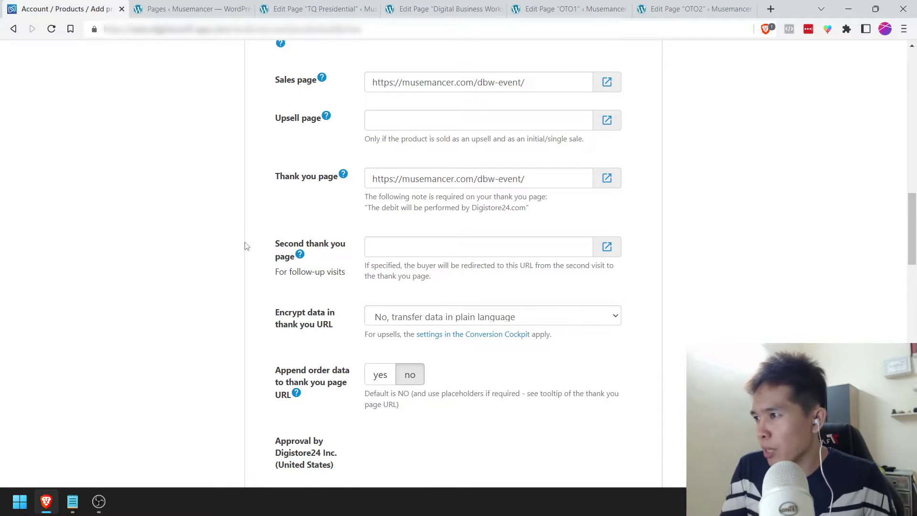
pyautogui.scroll(-1, 249, 245)
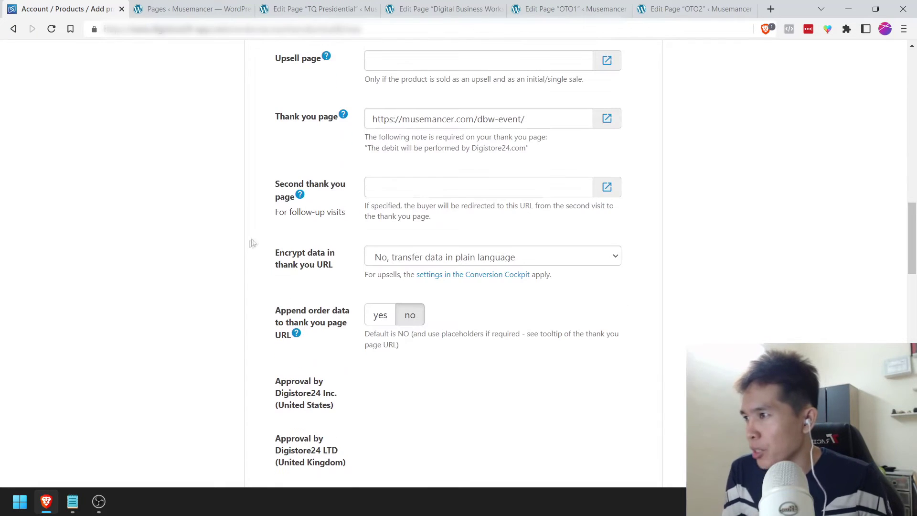
pyautogui.click(410, 257)
pyautogui.click(408, 257)
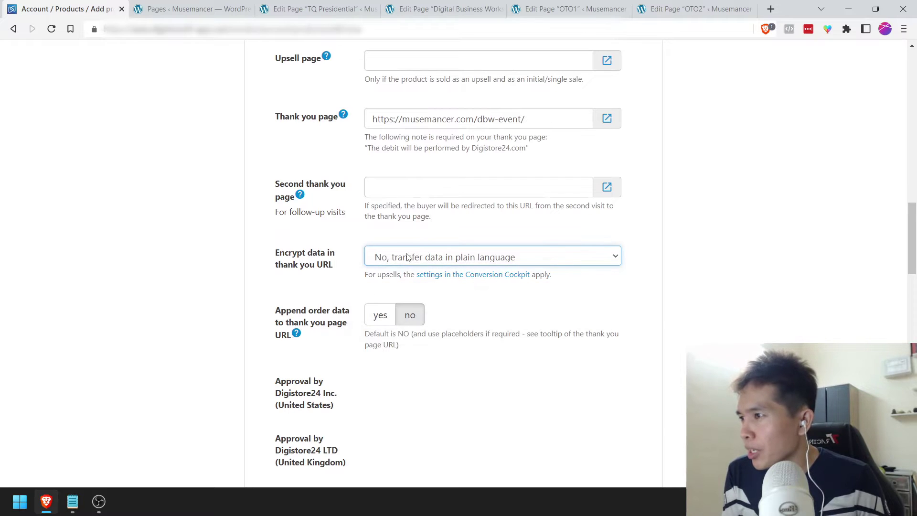
pyautogui.click(408, 258)
pyautogui.click(409, 285)
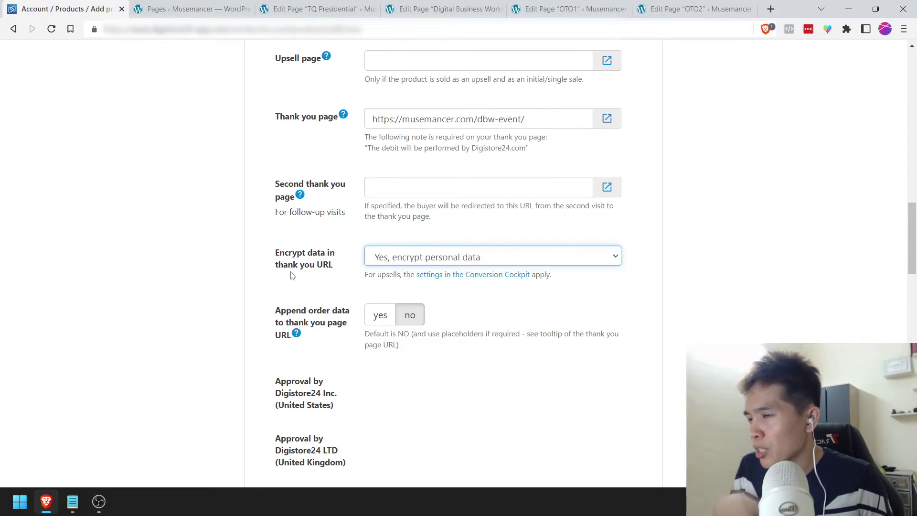
pyautogui.click(236, 283)
pyautogui.scroll(-2, 236, 283)
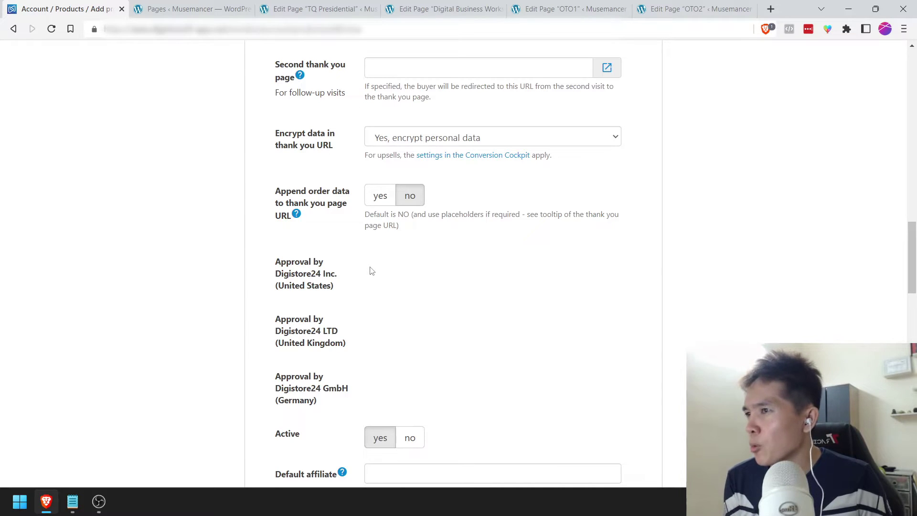
pyautogui.scroll(-2, 371, 270)
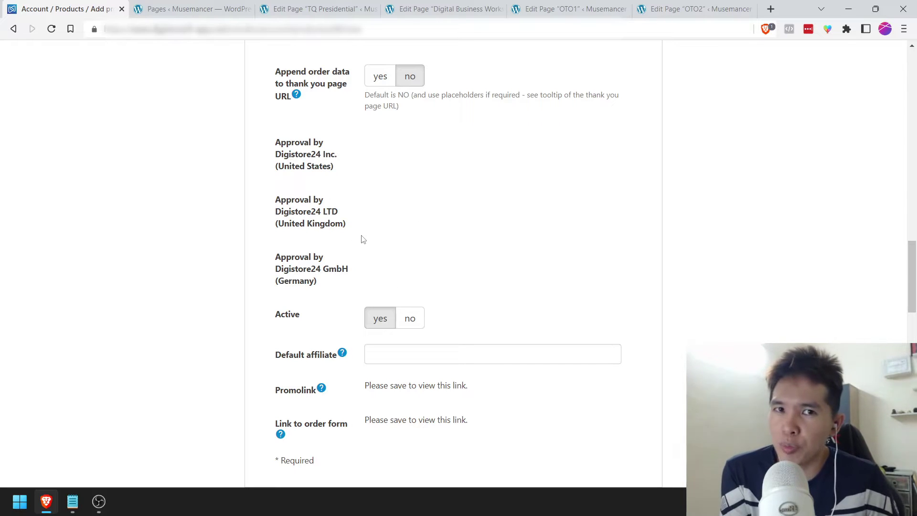
pyautogui.scroll(-1, 302, 299)
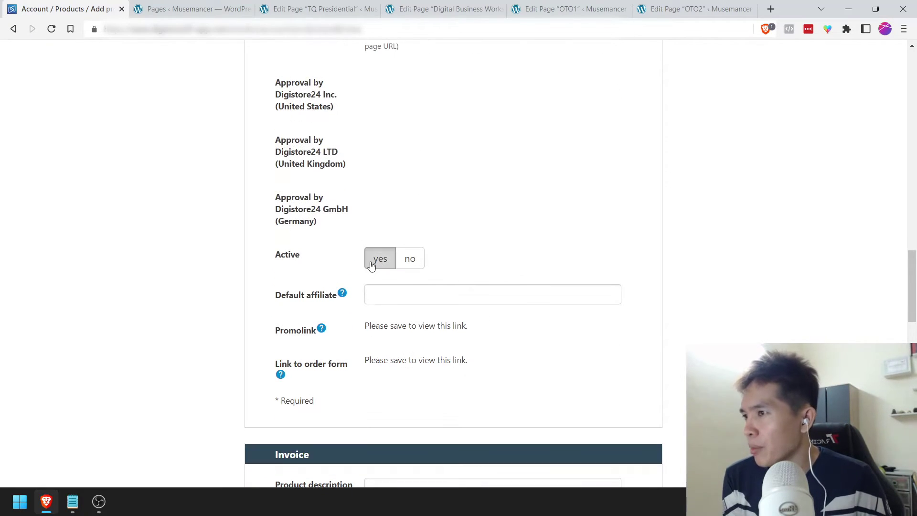
pyautogui.scroll(-1, 280, 271)
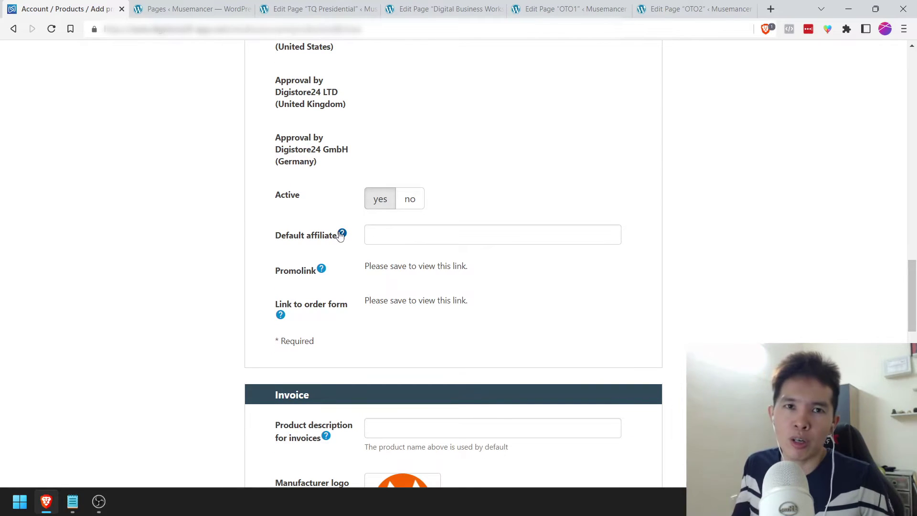
pyautogui.scroll(-2, 342, 236)
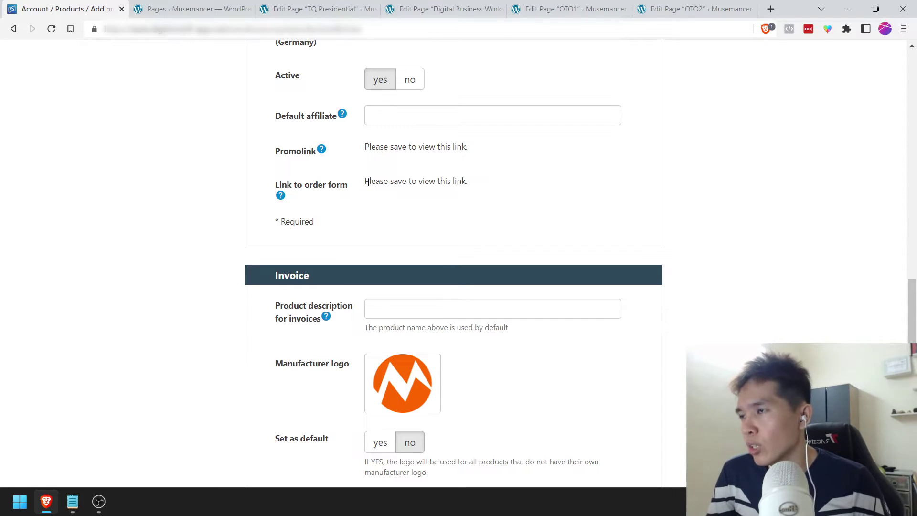
pyautogui.scroll(-1, 371, 200)
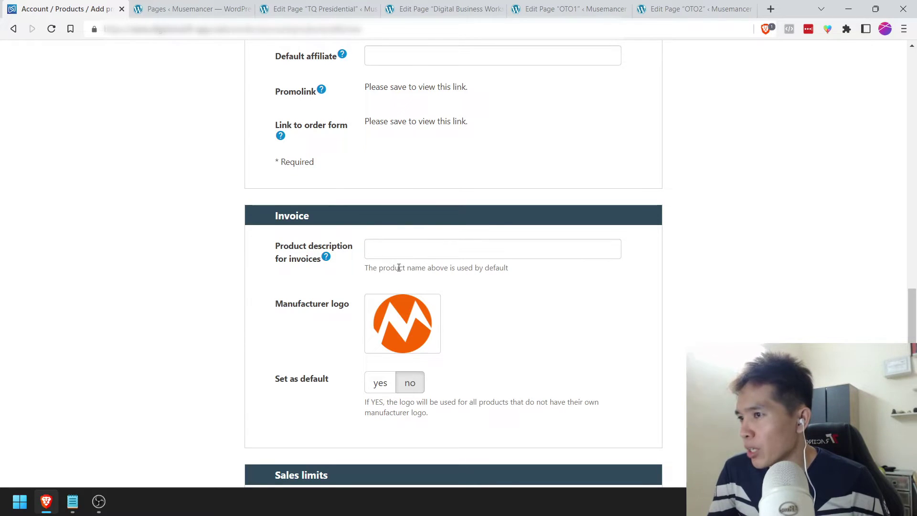
pyautogui.click(425, 244)
pyautogui.click(390, 232)
pyautogui.scroll(-2, 388, 233)
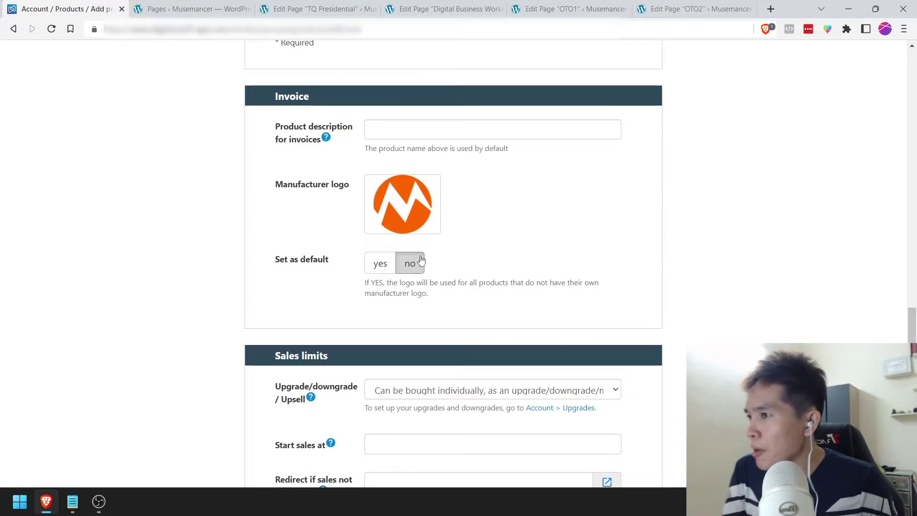
# Step: Make the logo the default for all products and keep the individual purchase option
pyautogui.click(372, 266)
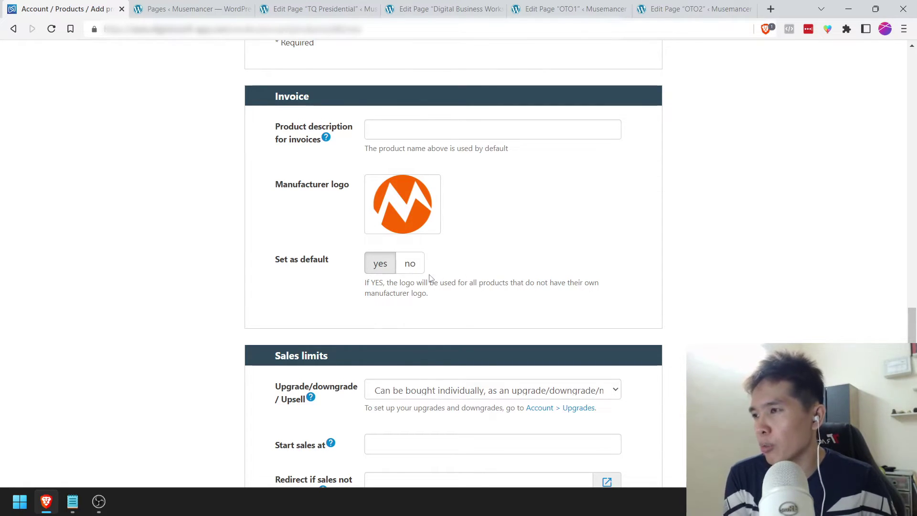
pyautogui.scroll(-4, 432, 278)
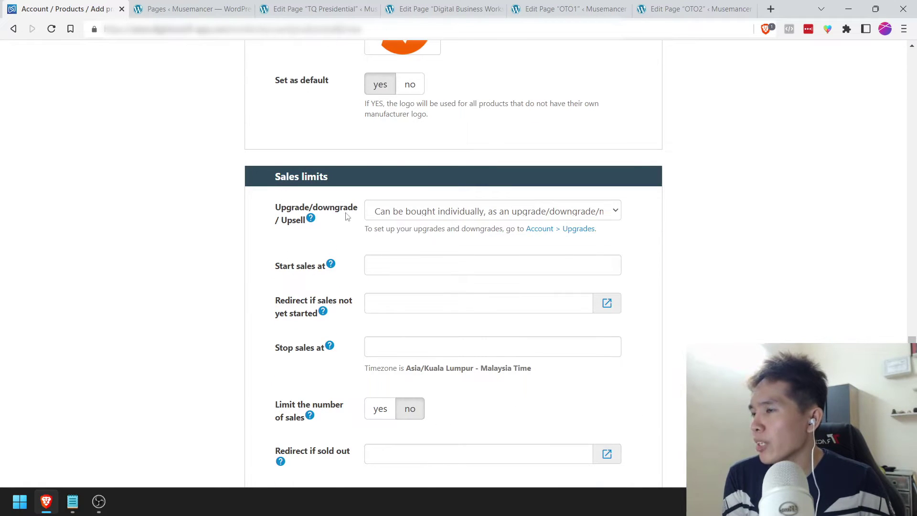
pyautogui.click(410, 214)
pyautogui.click(411, 228)
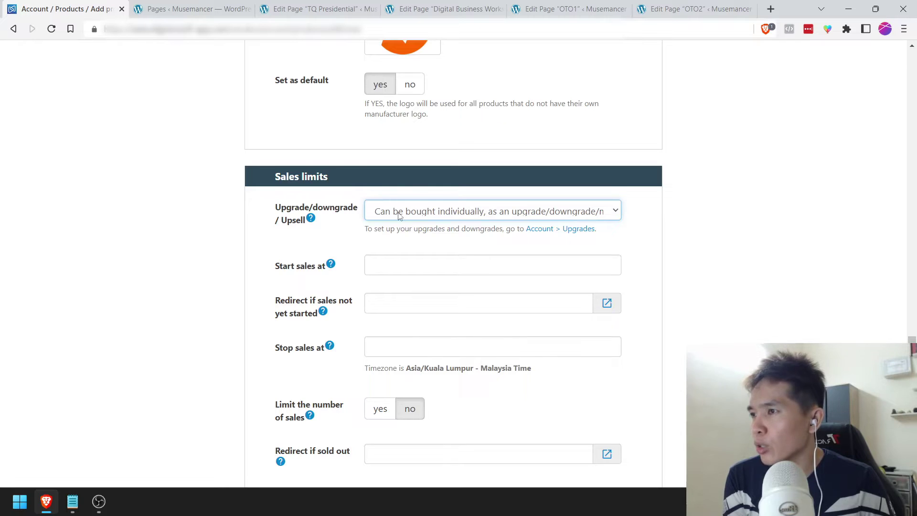
pyautogui.scroll(-1, 250, 266)
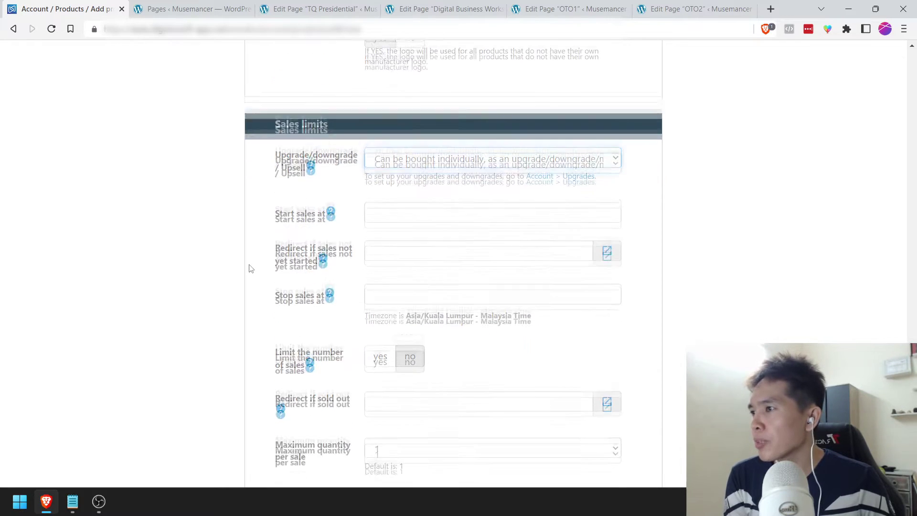
# Step: Set sales to start 10/11/2022 00:00 and review the maximum and default quantity
pyautogui.click(390, 205)
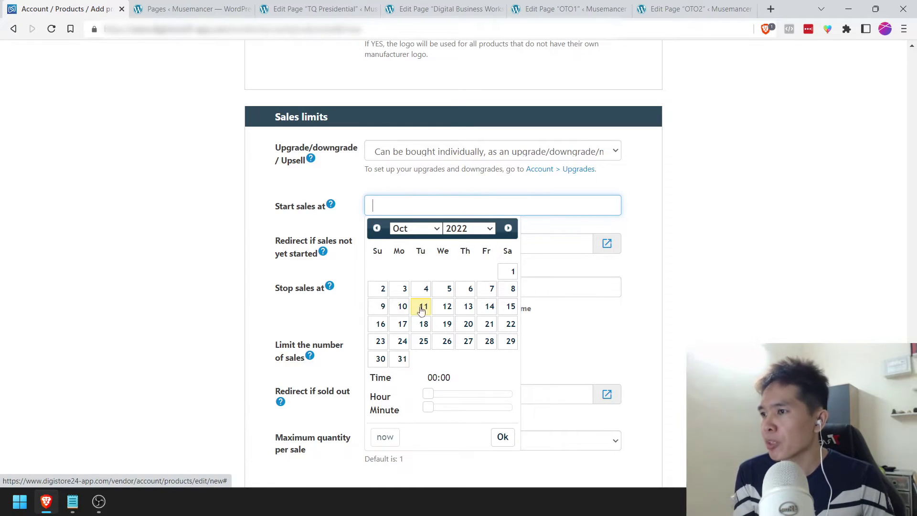
pyautogui.click(416, 310)
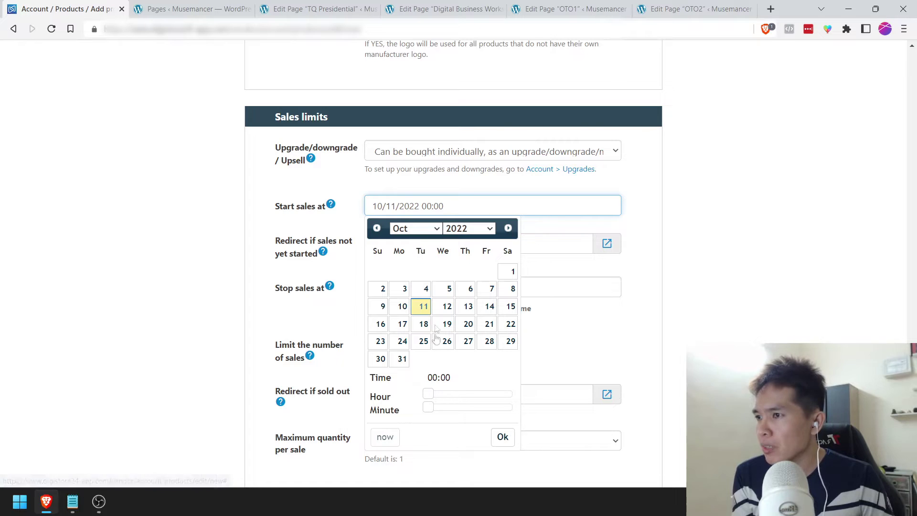
pyautogui.click(227, 224)
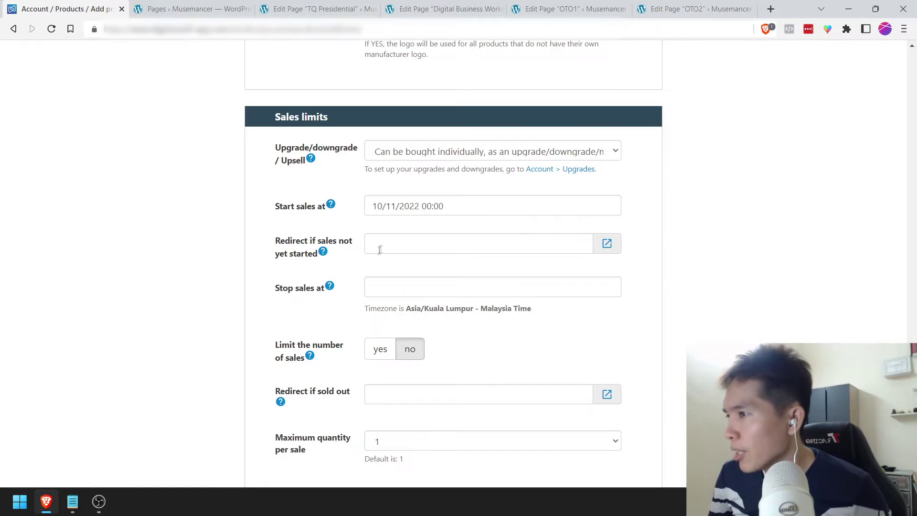
pyautogui.scroll(-3, 414, 258)
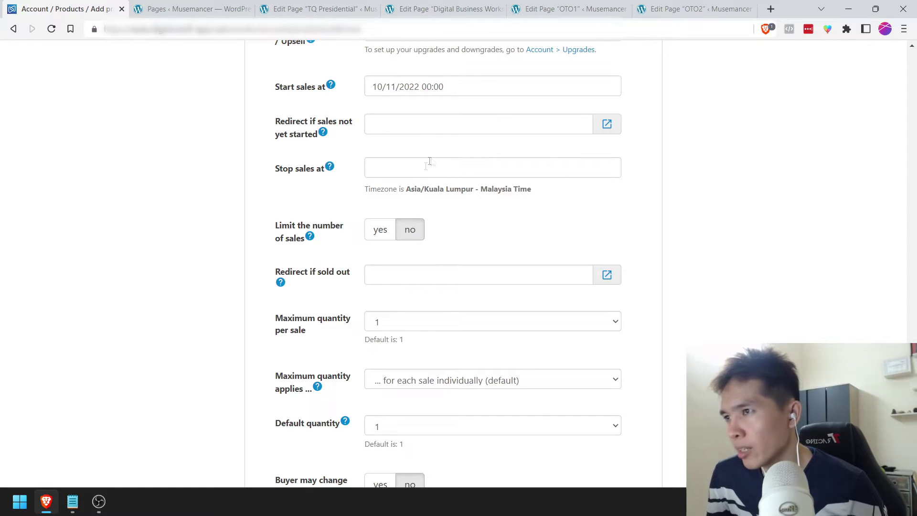
pyautogui.scroll(-3, 398, 373)
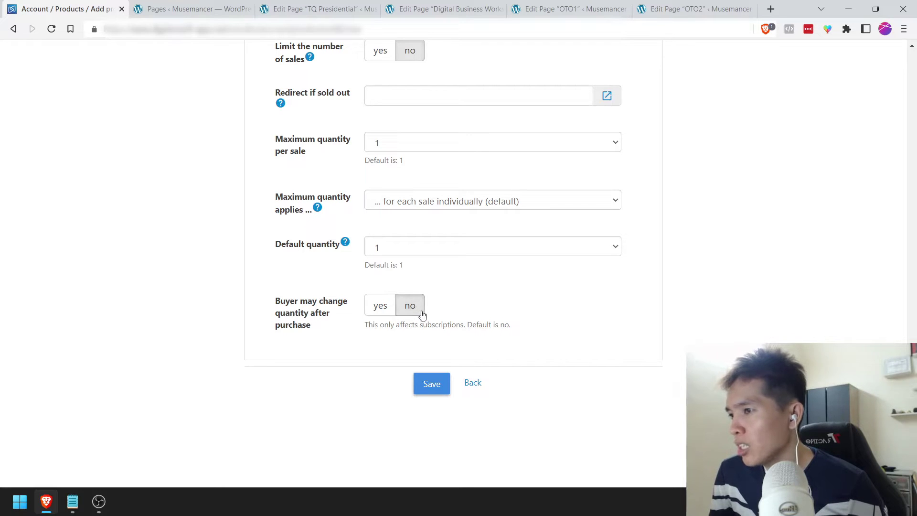
pyautogui.scroll(6, 424, 363)
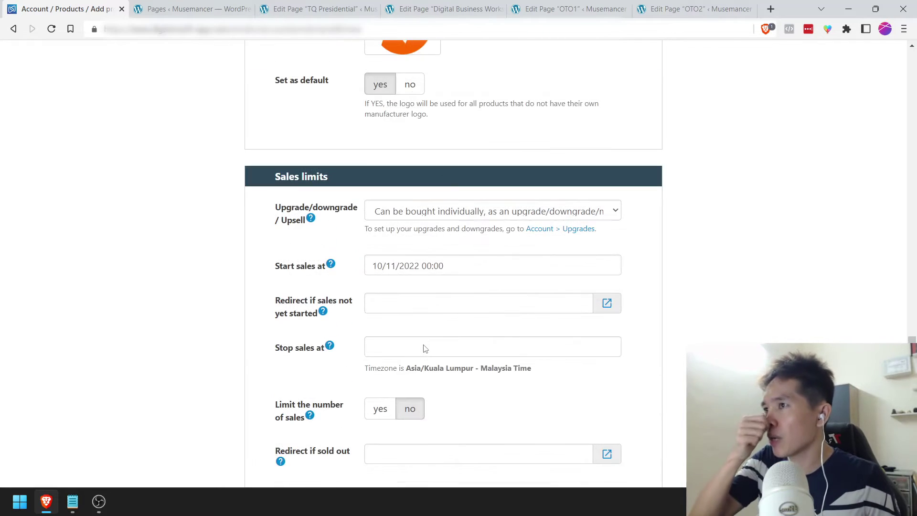
pyautogui.scroll(-7, 425, 345)
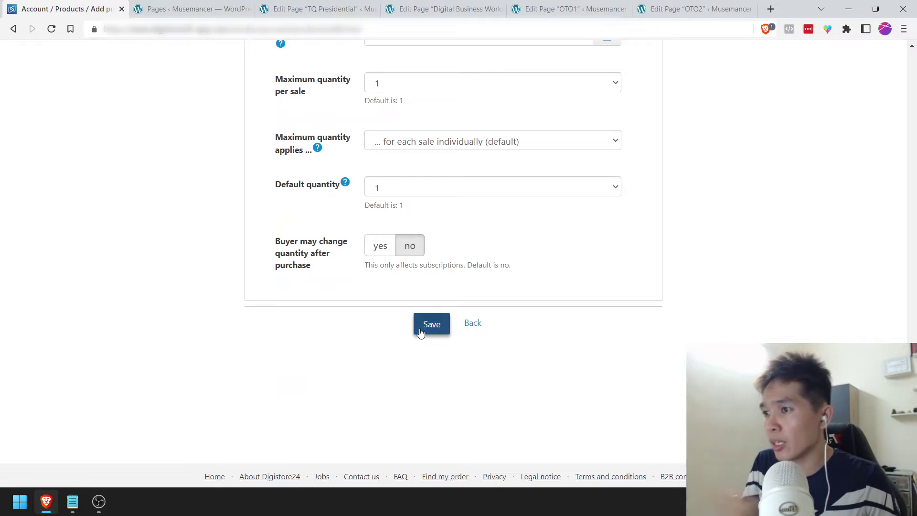
# Step: Save the ticket's sales limit settings and go to the Order form tab
pyautogui.click(422, 326)
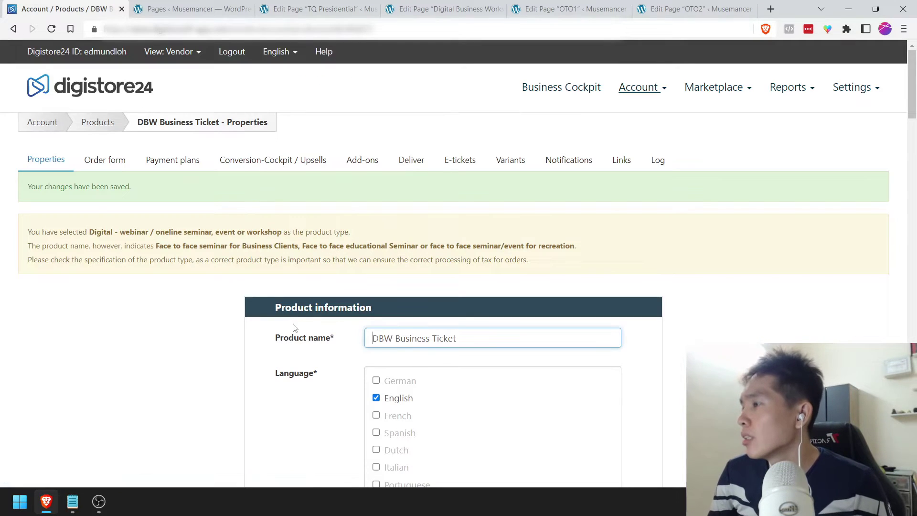
pyautogui.scroll(-15, 200, 305)
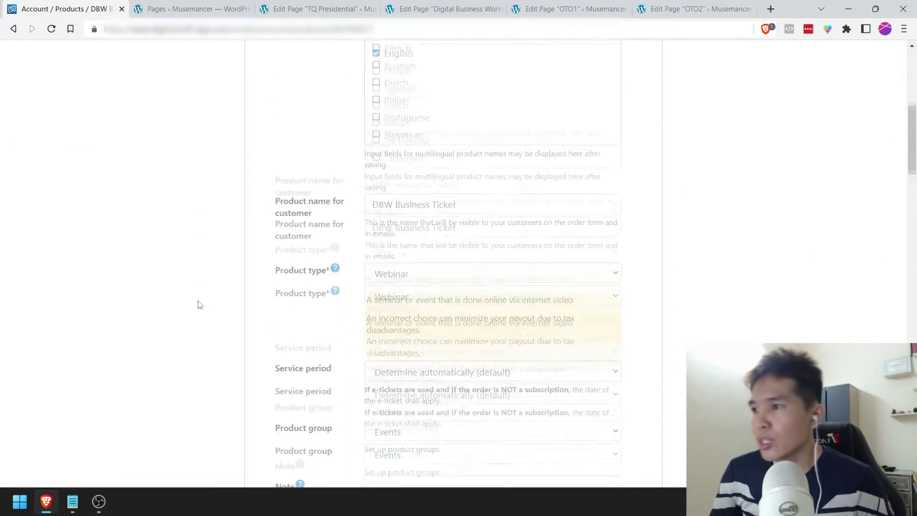
pyautogui.scroll(-15, 200, 304)
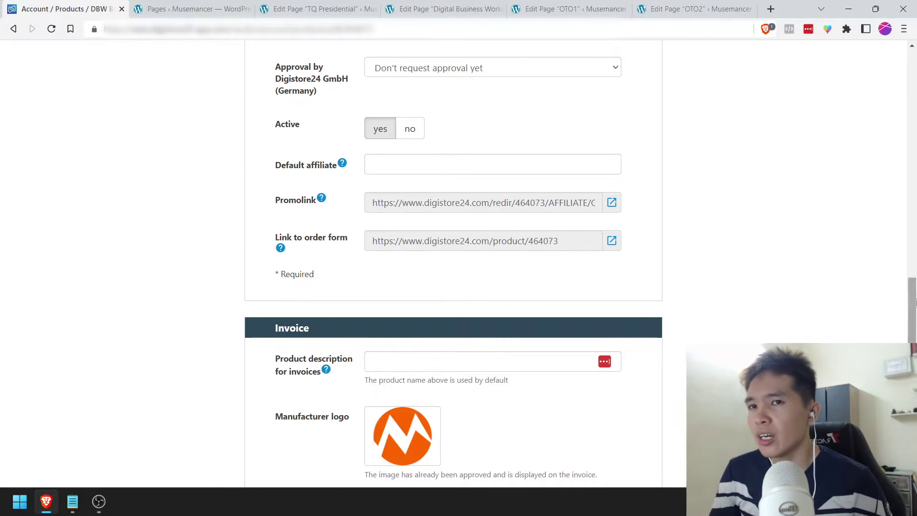
pyautogui.scroll(-10, 483, 246)
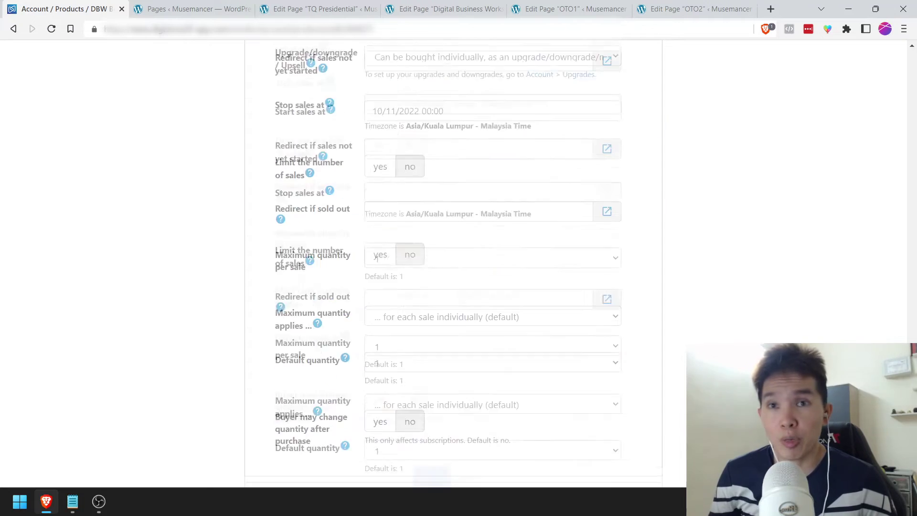
pyautogui.click(430, 448)
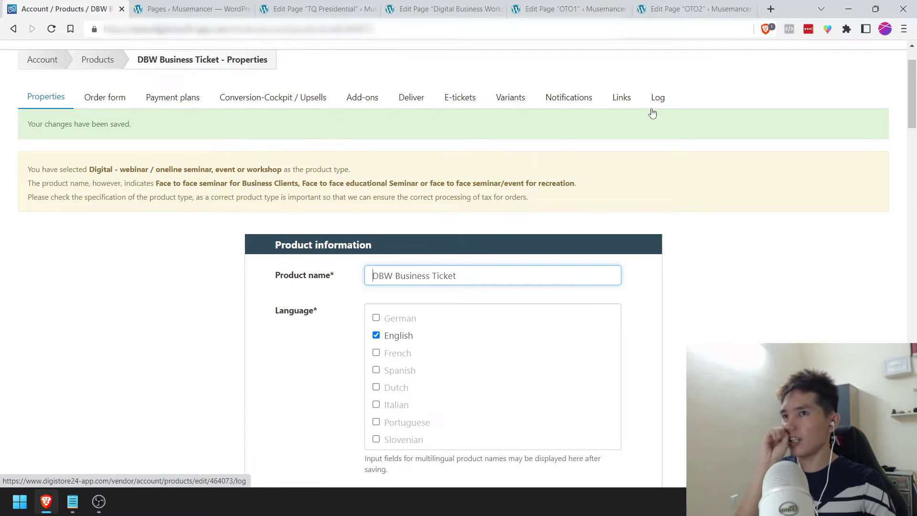
pyautogui.click(105, 103)
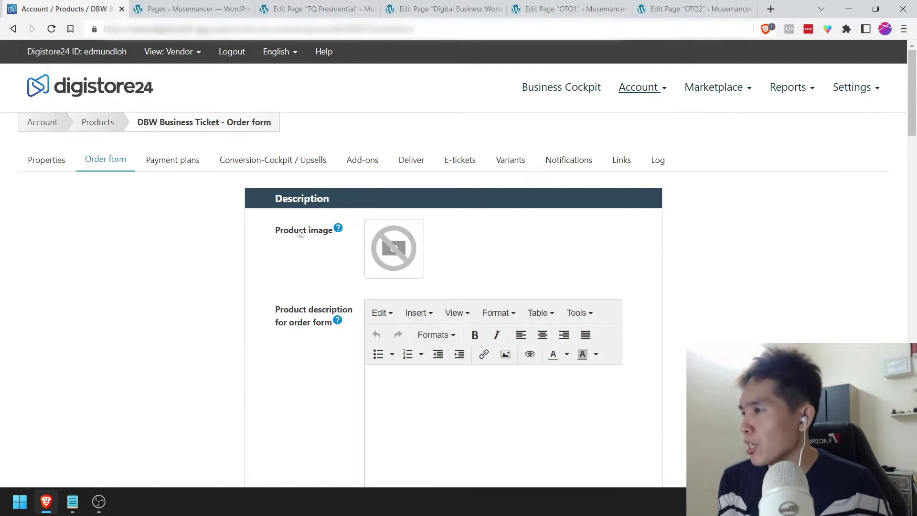
# Step: Upload ENV1-DBW-BUSINESS.png and set it as the order form product image
pyautogui.click(404, 243)
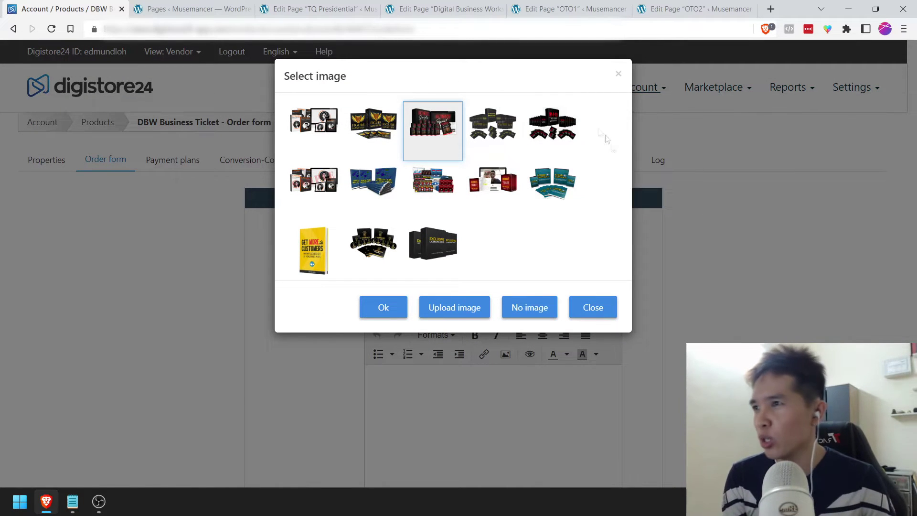
pyautogui.click(466, 303)
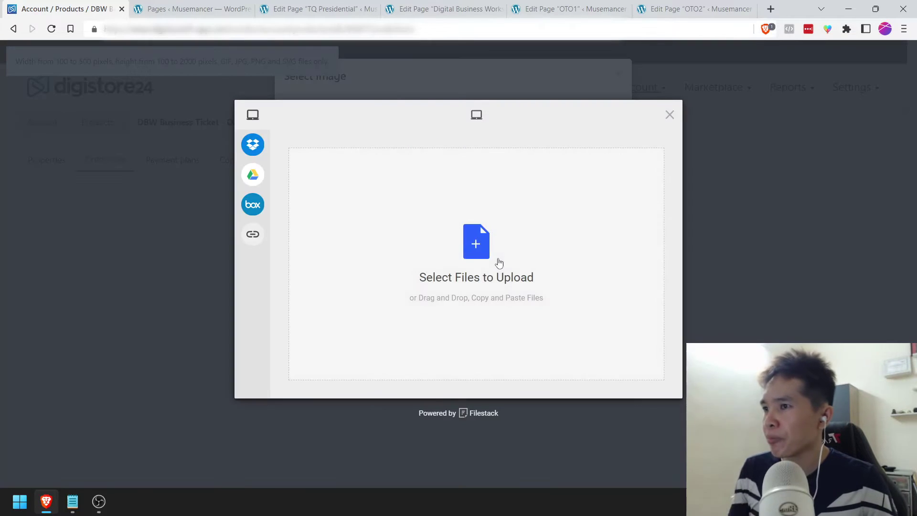
pyautogui.click(499, 263)
pyautogui.doubleClick(302, 126)
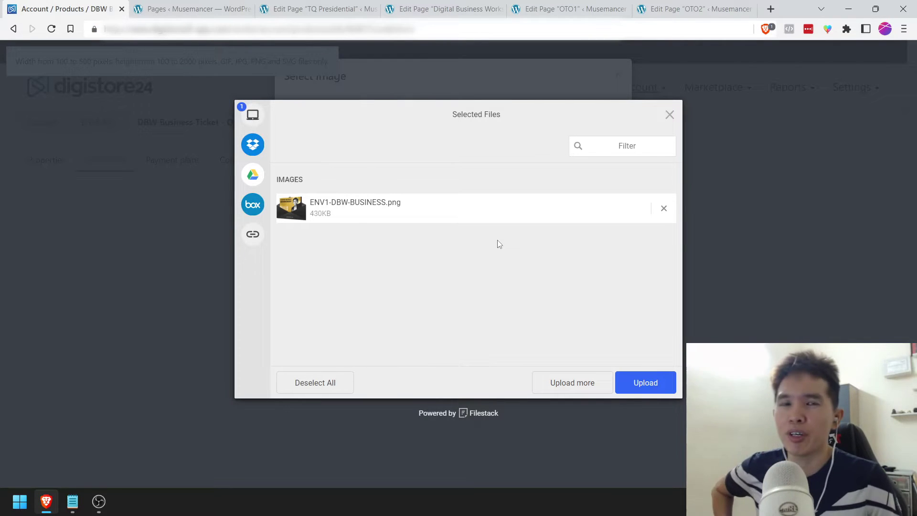
pyautogui.click(655, 383)
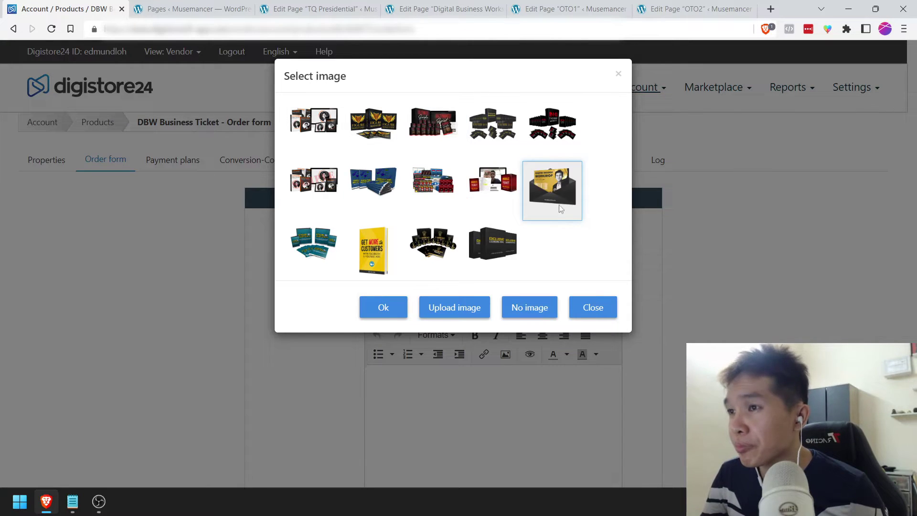
pyautogui.click(383, 308)
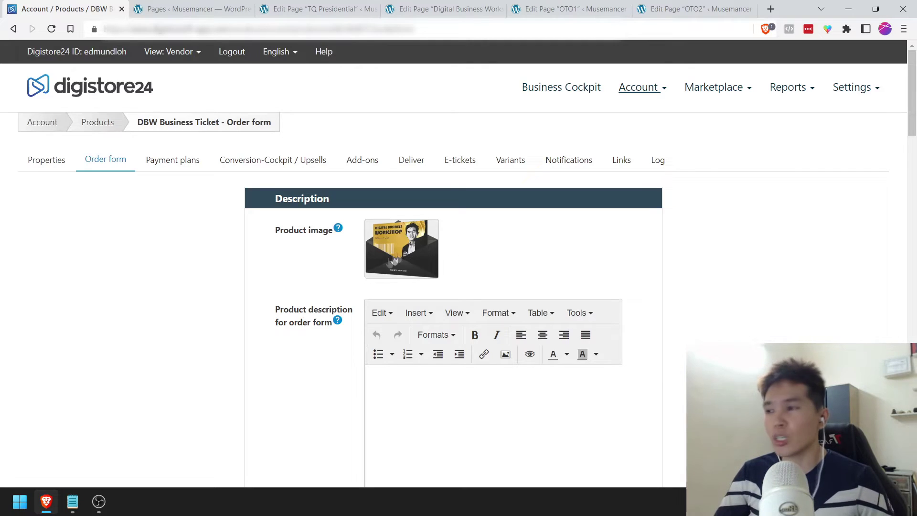
pyautogui.scroll(-1, 325, 264)
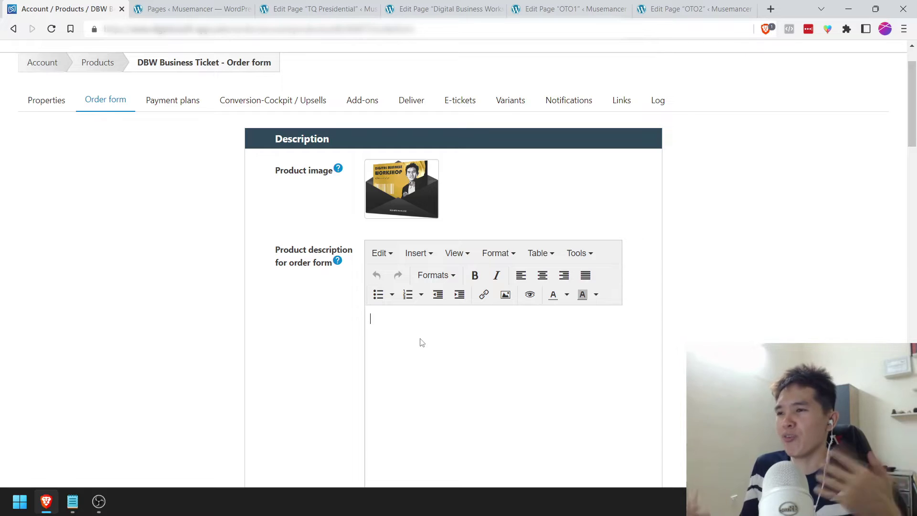
# Step: Enter the order form description 'Digital Business Workshop - Business class ticket.'
pyautogui.write('Digital BUsin')
pyautogui.press('BackSpace')
pyautogui.press('BackSpace')
pyautogui.press('BackSpace')
pyautogui.press('BackSpace')
pyautogui.write('usn')
pyautogui.press('BackSpace')
pyautogui.write('iness Worksjo')
pyautogui.press('BackSpace')
pyautogui.write('jop')
pyautogui.press('BackSpace')
pyautogui.write('hop ')
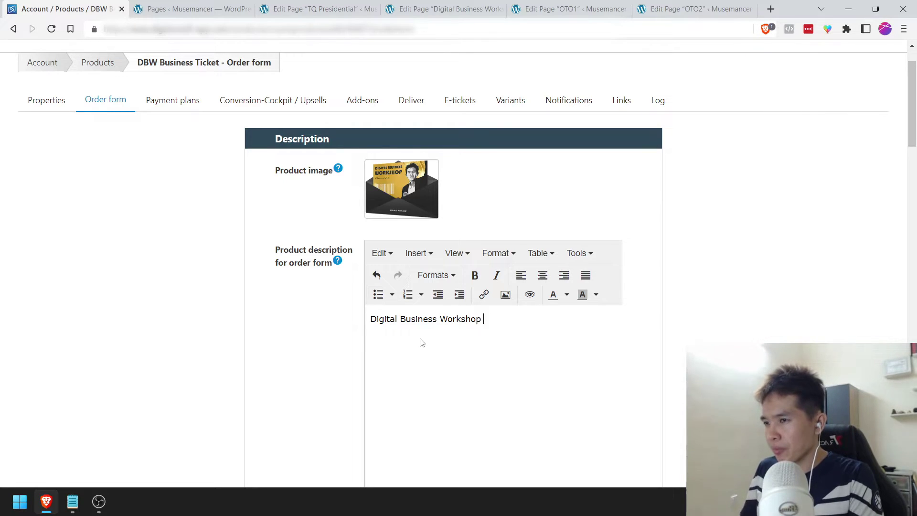
pyautogui.write('- Businss')
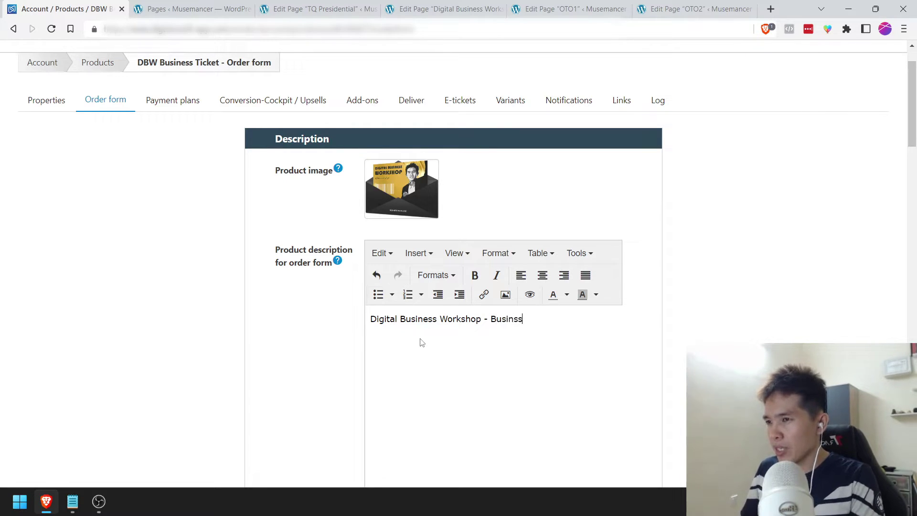
pyautogui.write('ss class ticket.')
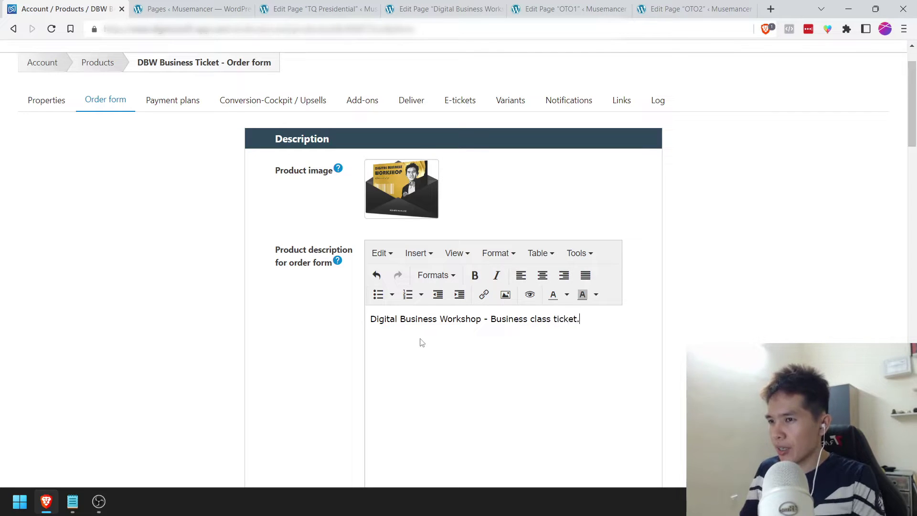
pyautogui.hotkey('ctrl', 'a')
pyautogui.click(324, 352)
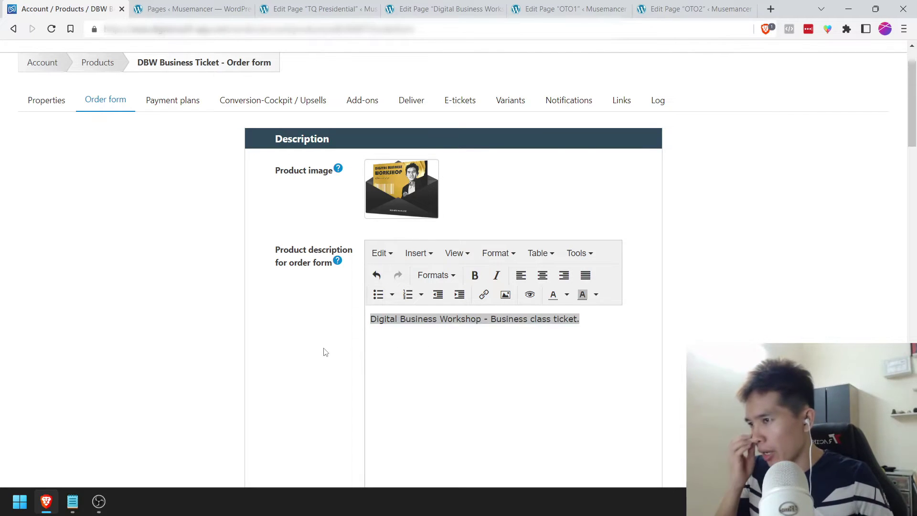
pyautogui.click(481, 351)
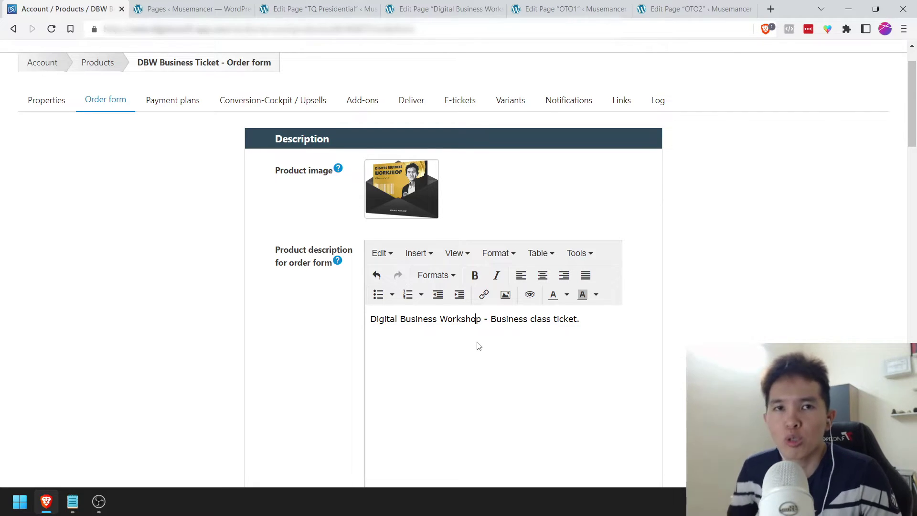
# Step: Move past the confirmation page description and usage instructions to the Order form section
pyautogui.scroll(-5, 479, 345)
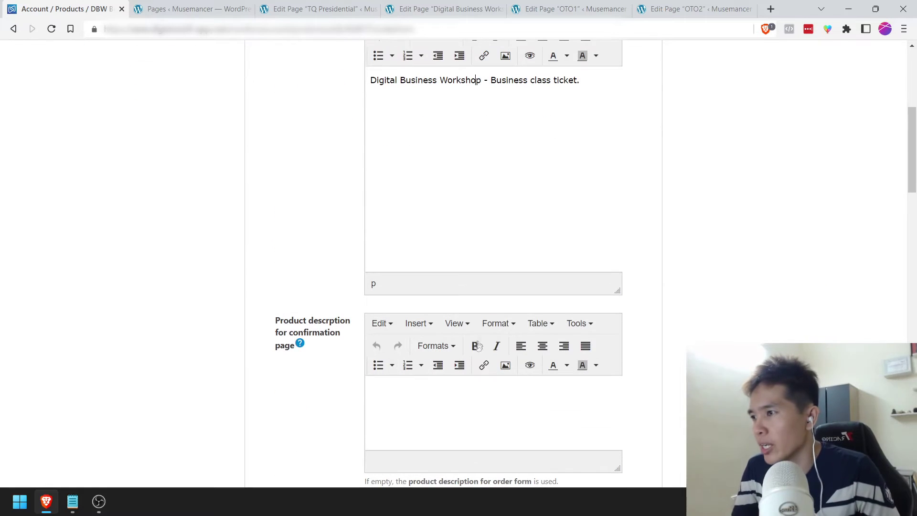
pyautogui.click(441, 406)
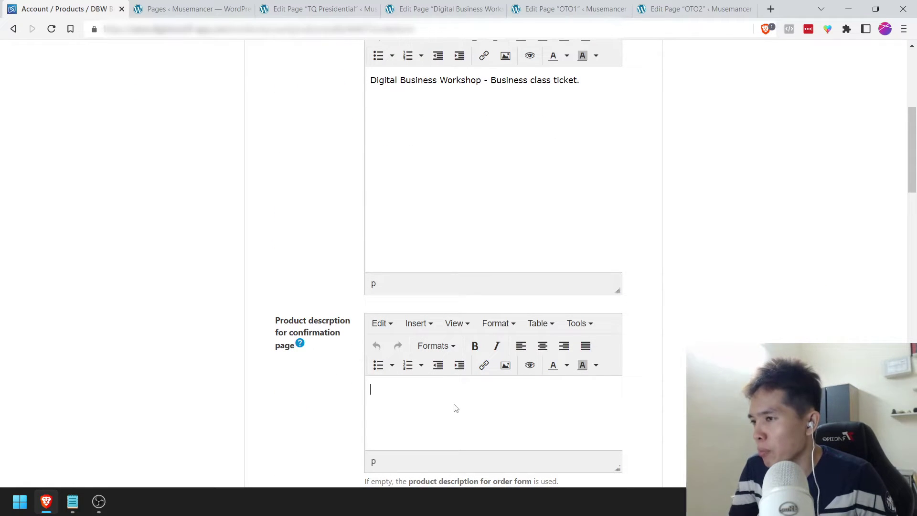
pyautogui.scroll(-1, 403, 353)
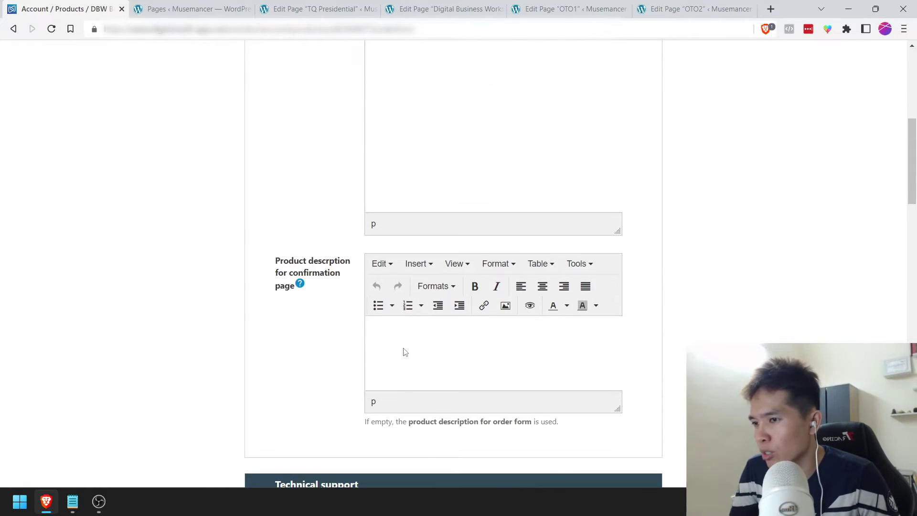
pyautogui.scroll(4, 467, 262)
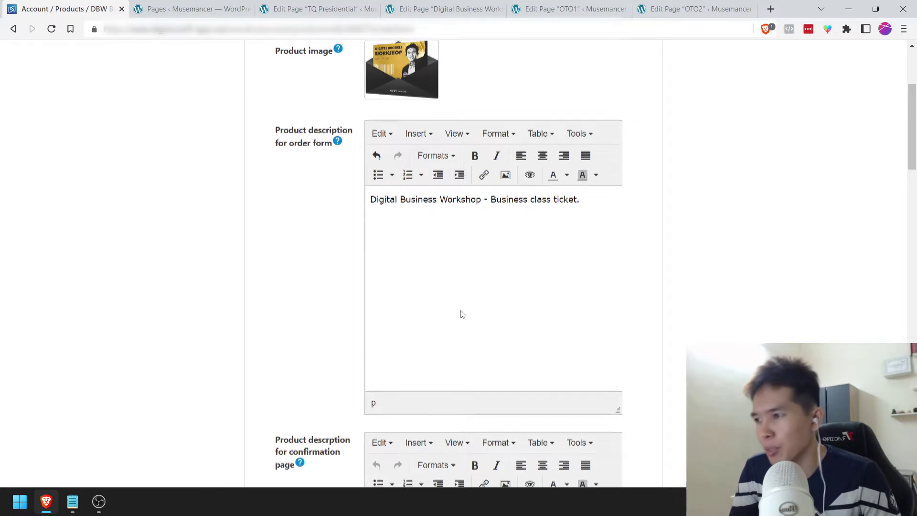
pyautogui.scroll(-4, 461, 311)
pyautogui.scroll(-7, 326, 354)
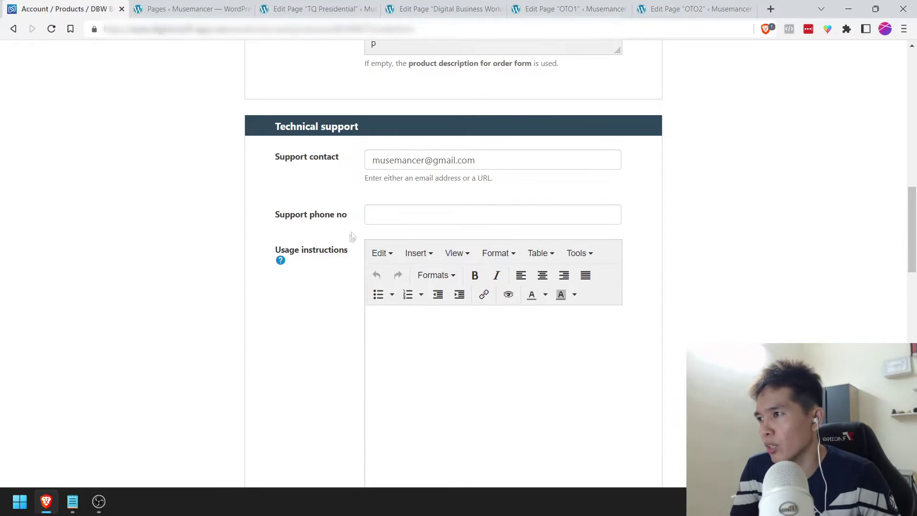
pyautogui.scroll(-2, 322, 313)
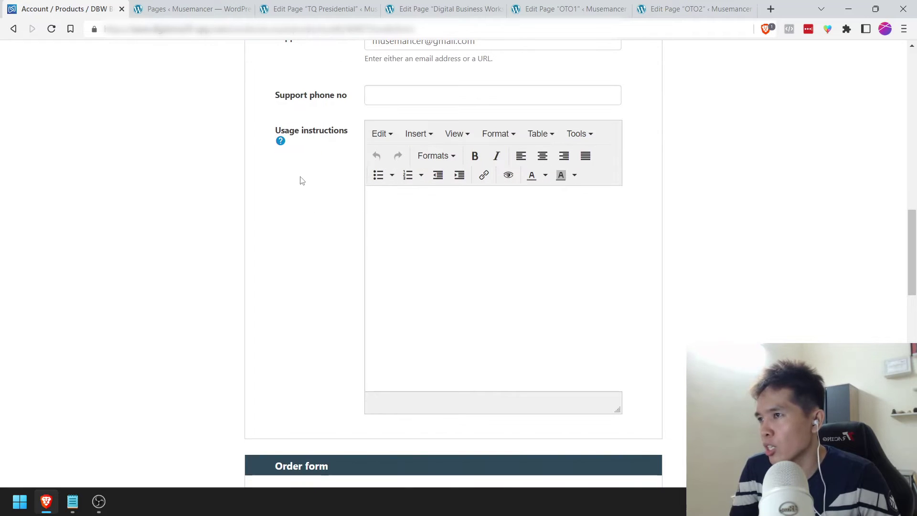
pyautogui.click(467, 258)
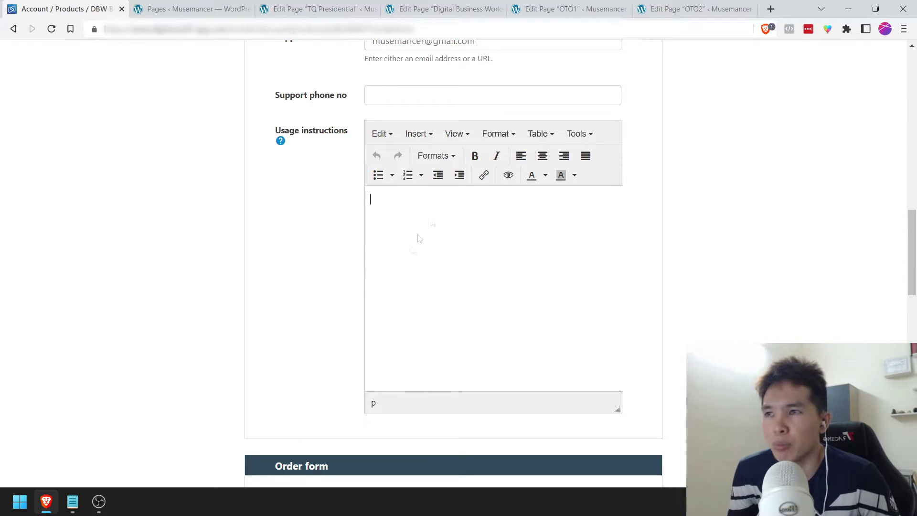
pyautogui.scroll(-5, 320, 260)
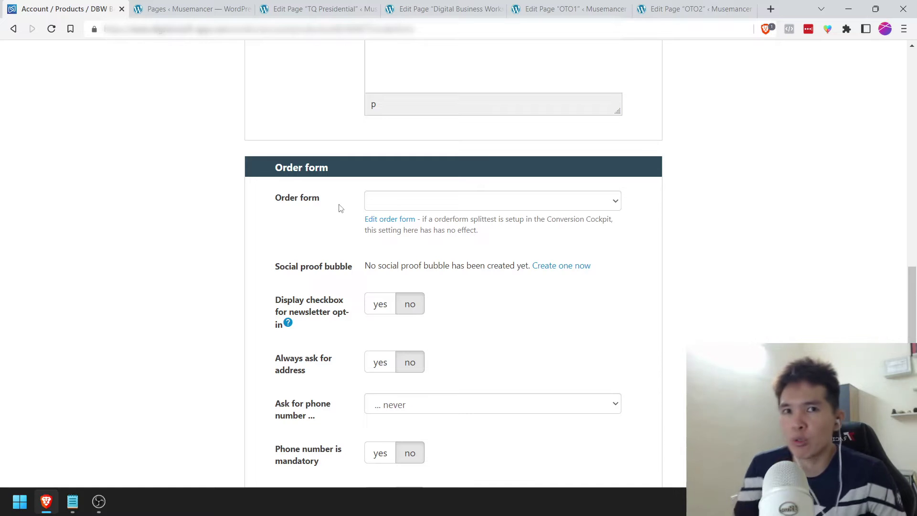
# Step: Select the order form '146556 - Order MM'
pyautogui.click(388, 209)
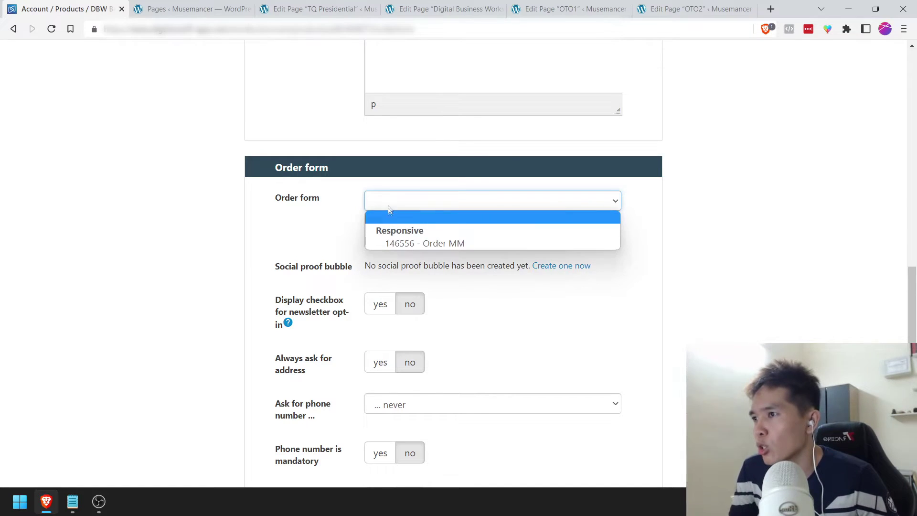
pyautogui.click(393, 244)
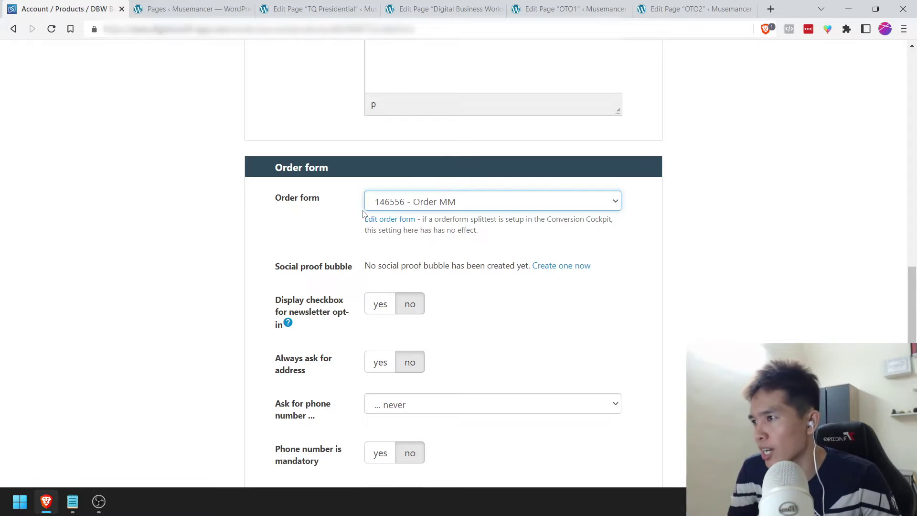
pyautogui.click(275, 253)
pyautogui.scroll(-1, 275, 253)
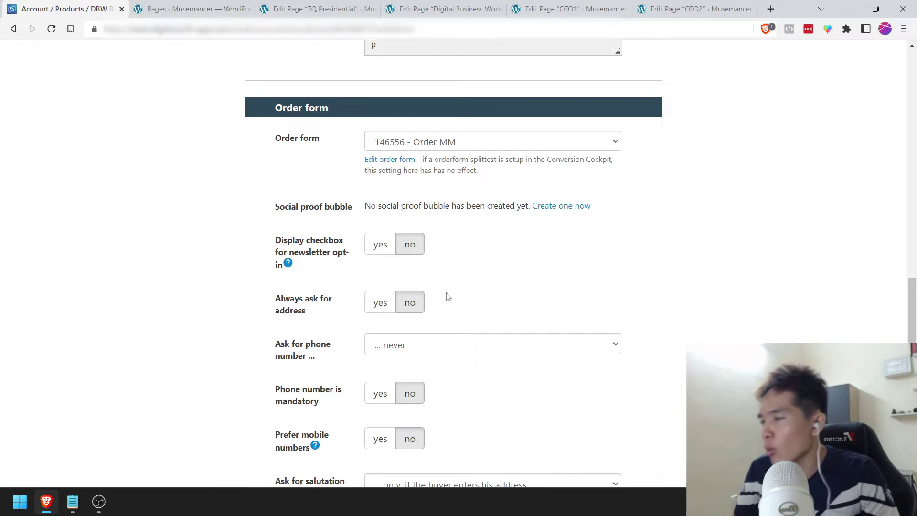
pyautogui.scroll(-1, 448, 296)
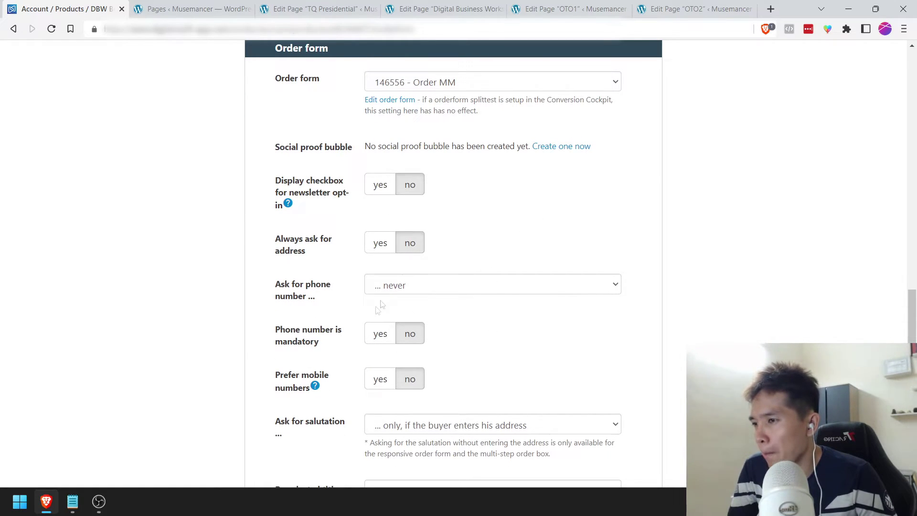
pyautogui.scroll(-1, 382, 330)
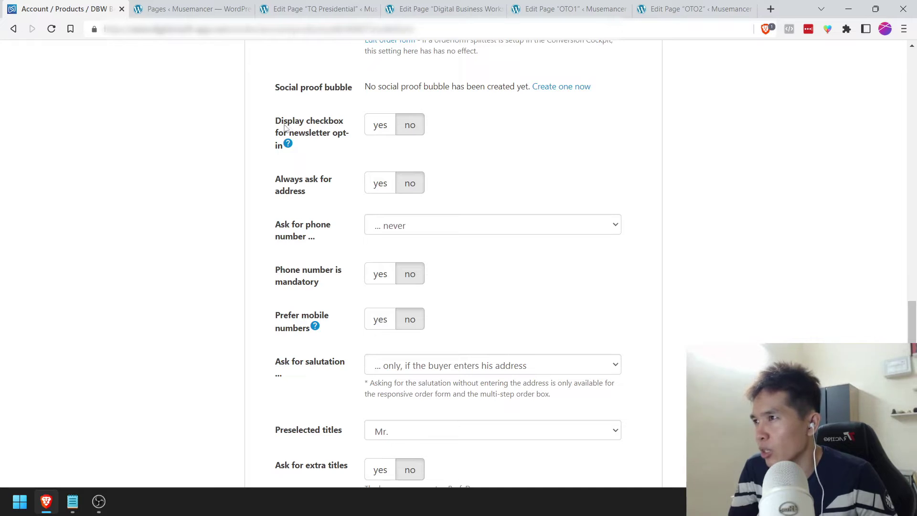
pyautogui.scroll(-1, 446, 237)
pyautogui.scroll(-1, 308, 313)
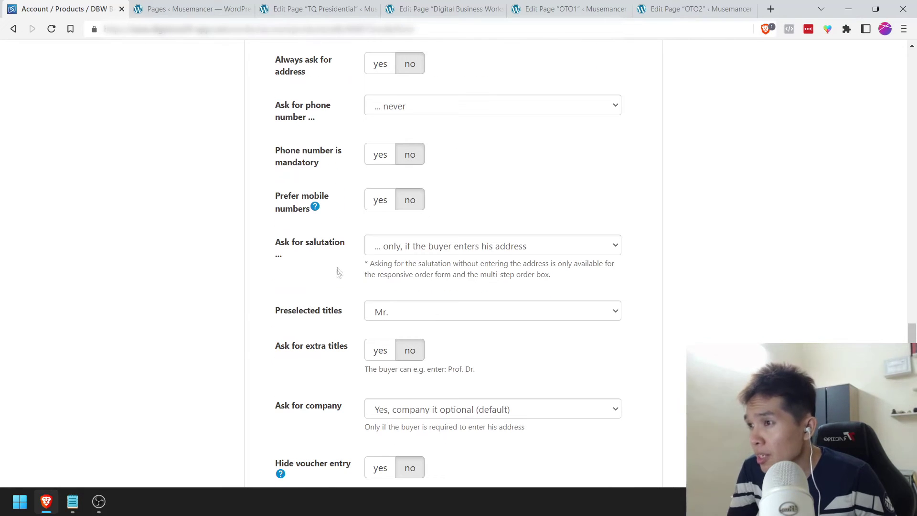
# Step: Set 'Ask for salutation' to '... never'
pyautogui.click(436, 248)
pyautogui.click(424, 263)
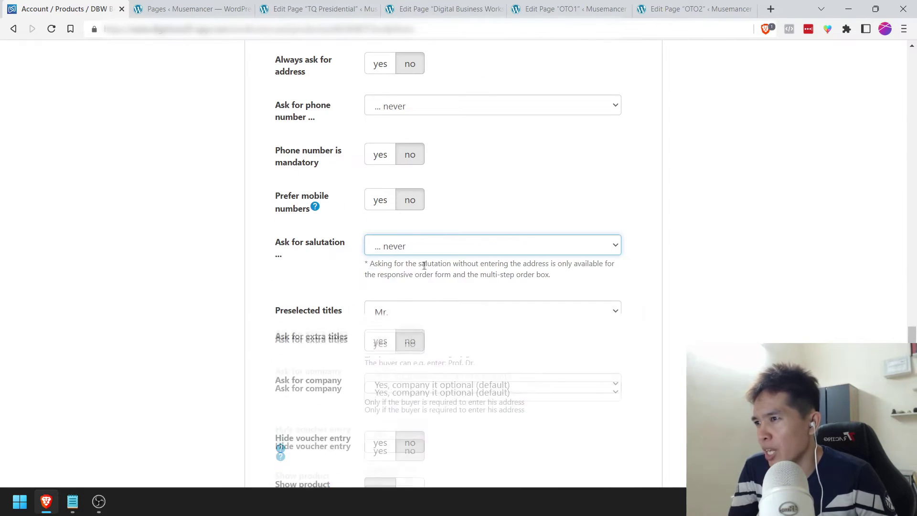
pyautogui.click(314, 271)
pyautogui.click(416, 254)
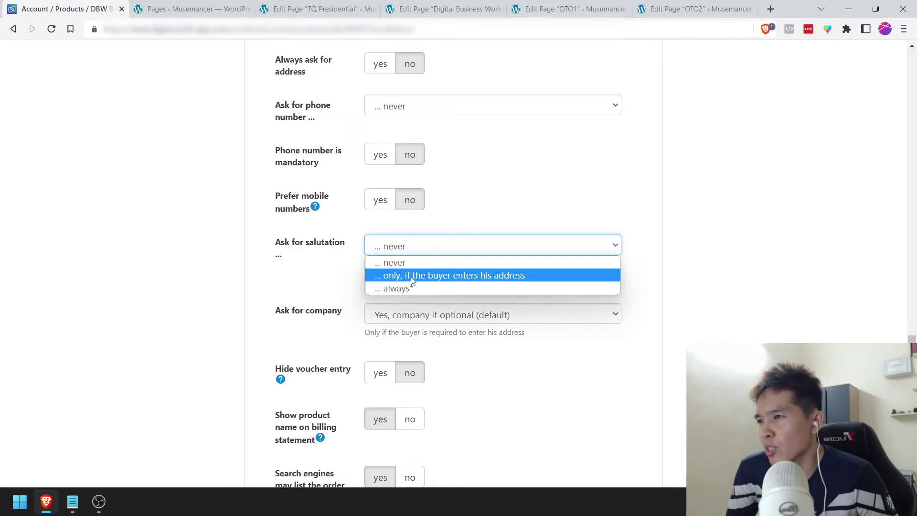
pyautogui.click(418, 273)
pyautogui.click(417, 248)
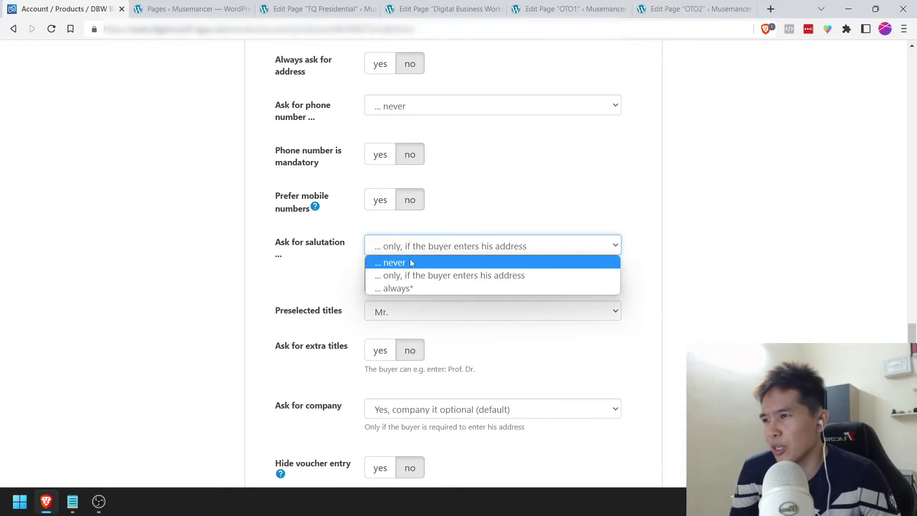
pyautogui.click(412, 262)
pyautogui.click(234, 277)
pyautogui.scroll(-1, 237, 276)
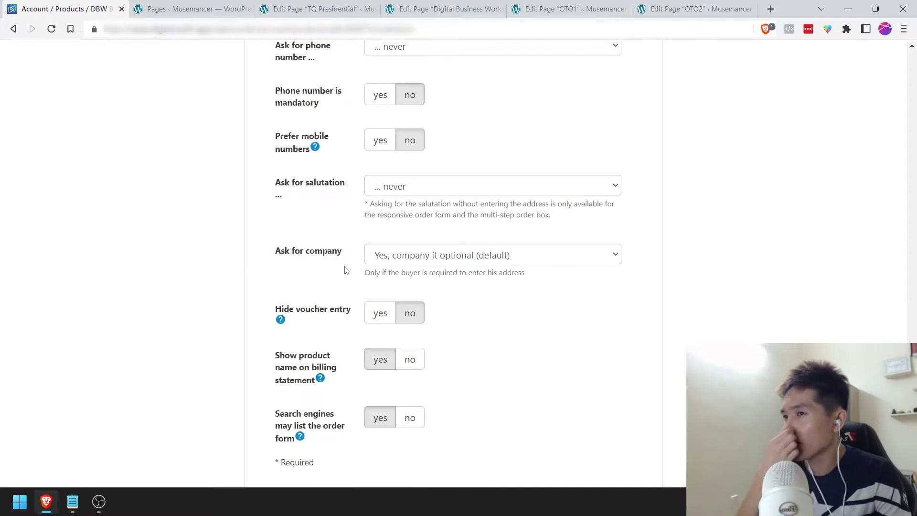
# Step: Keep 'Ask for company' optional and save the order form settings
pyautogui.click(428, 260)
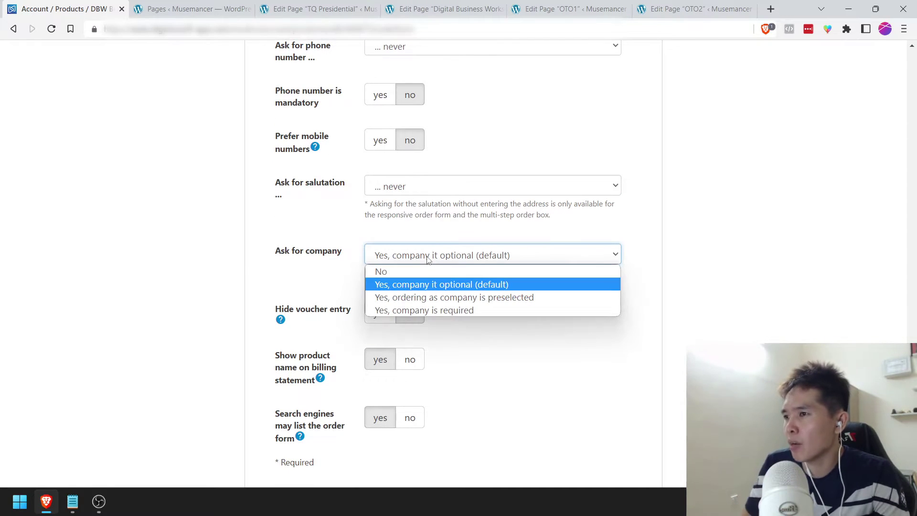
pyautogui.click(433, 288)
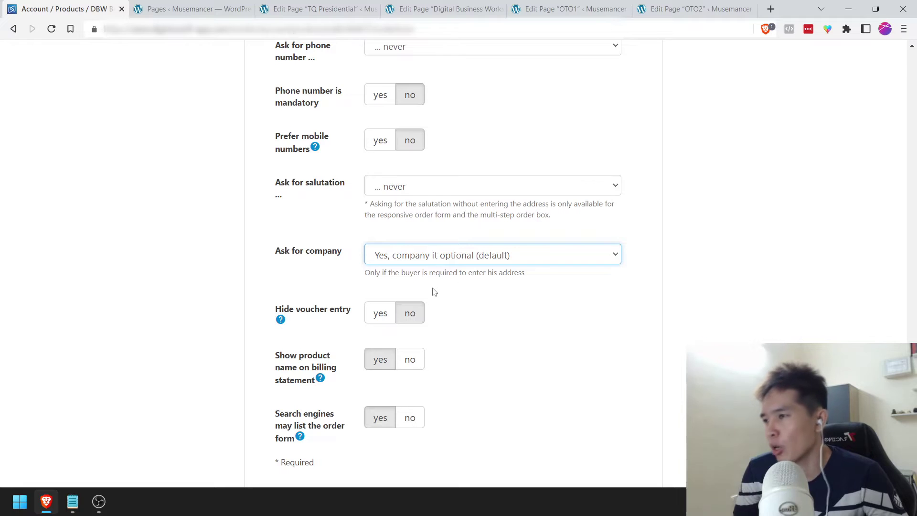
pyautogui.scroll(-1, 434, 291)
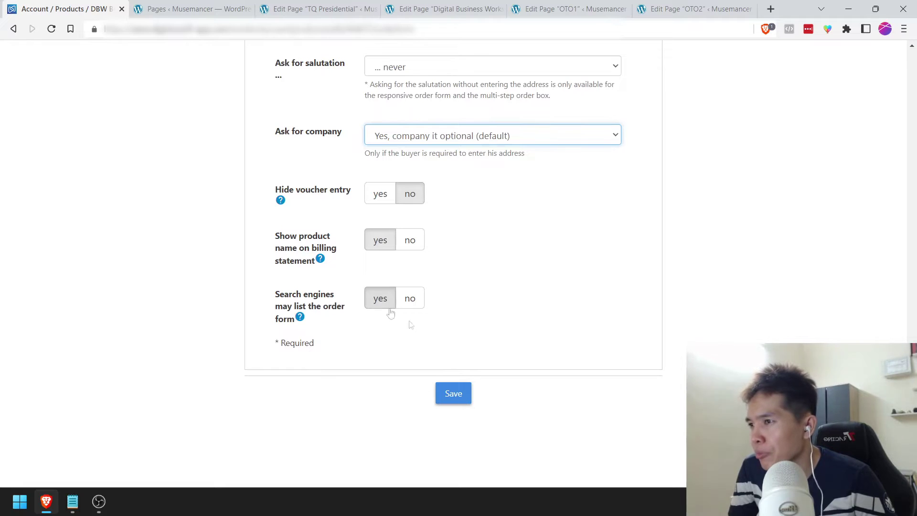
pyautogui.click(456, 395)
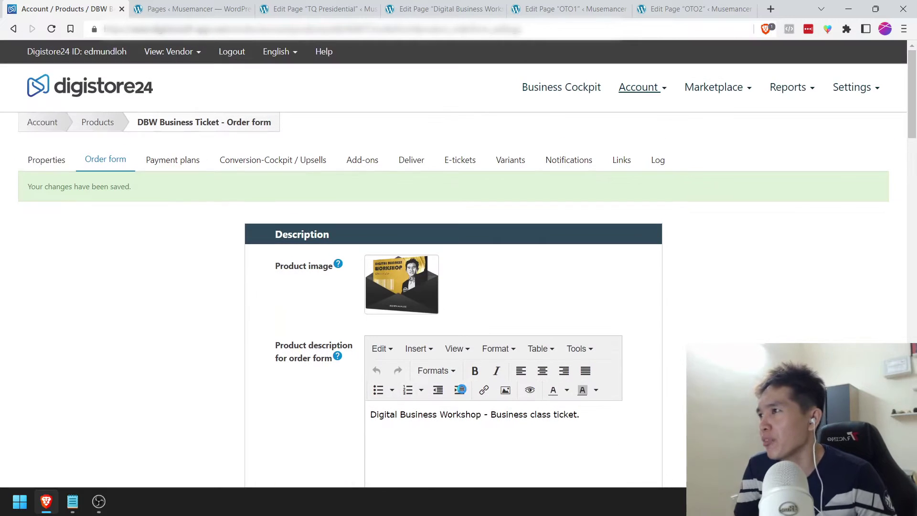
# Step: In Payment plans, keep net prices and set 'Show VAT on order form' to no
pyautogui.click(175, 163)
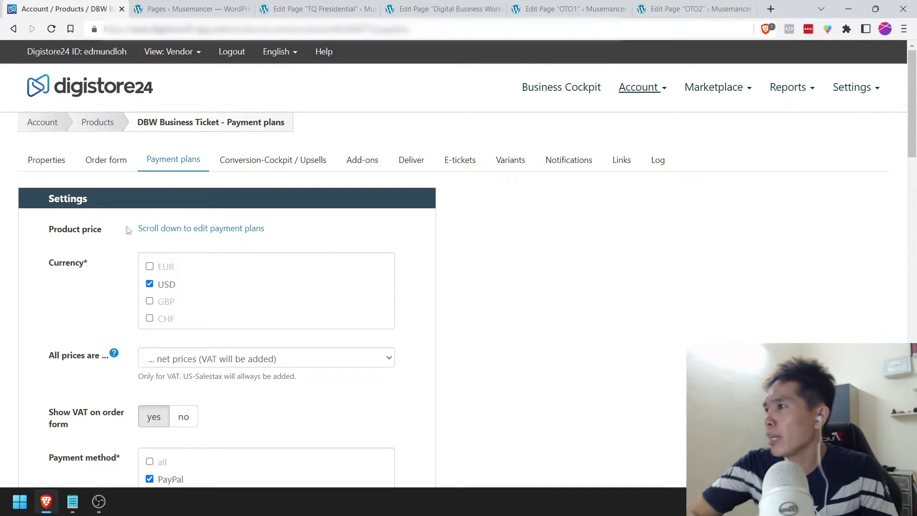
pyautogui.scroll(-2, 96, 239)
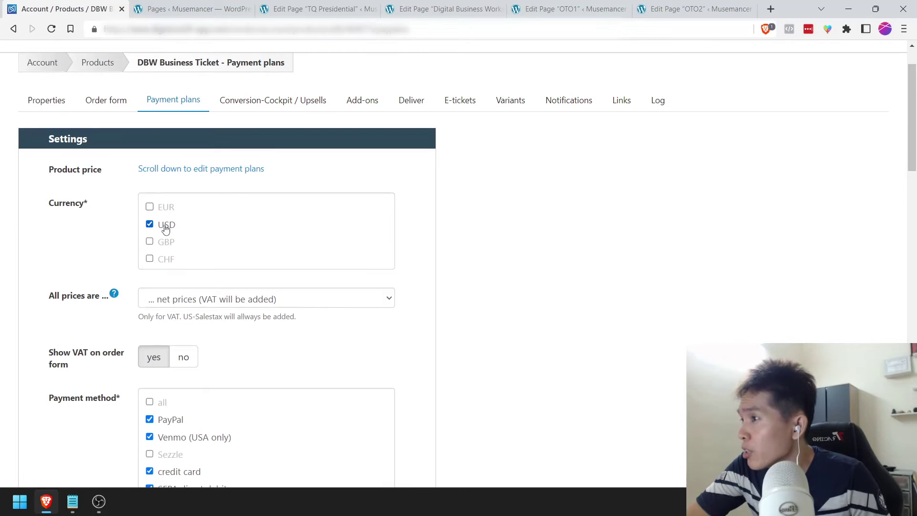
pyautogui.scroll(-1, 67, 252)
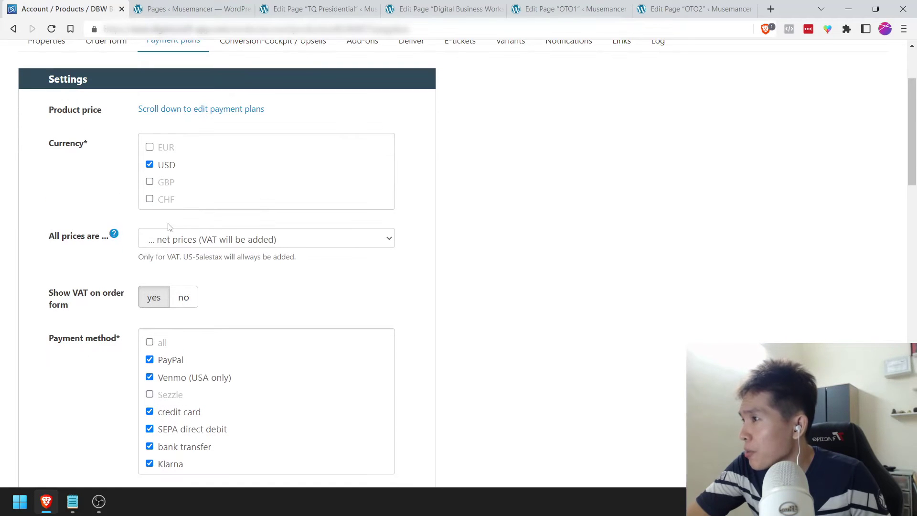
pyautogui.click(243, 240)
pyautogui.click(148, 269)
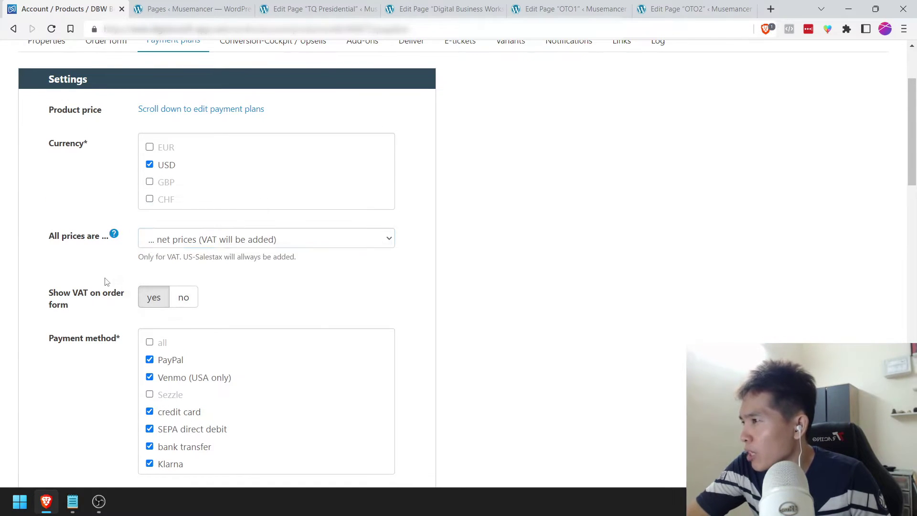
pyautogui.scroll(-1, 158, 238)
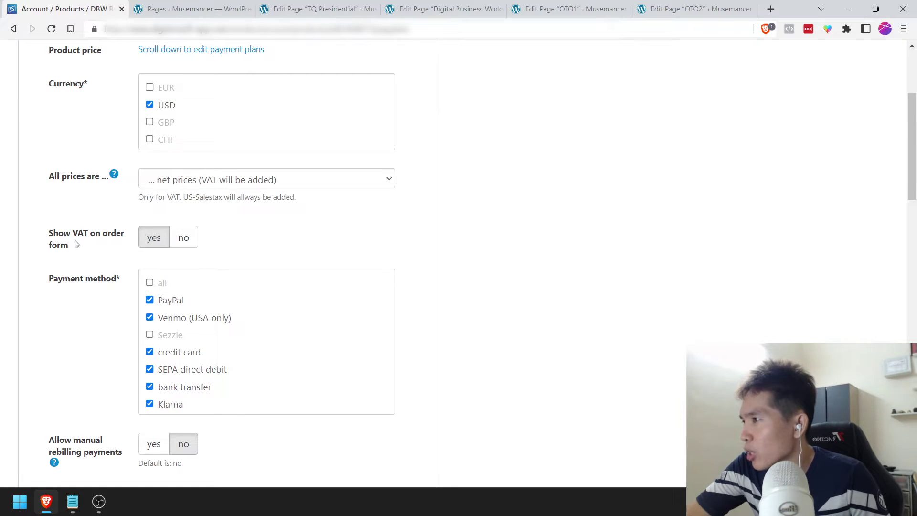
pyautogui.click(189, 244)
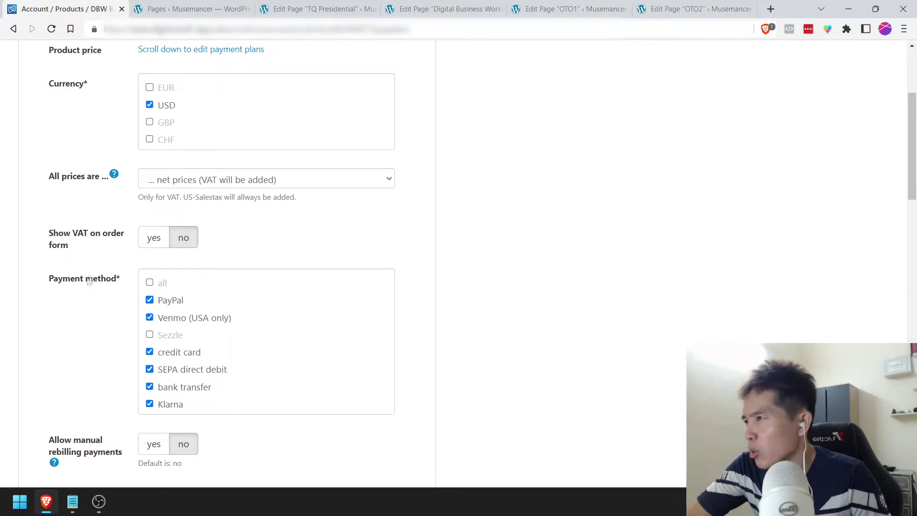
pyautogui.scroll(-2, 78, 315)
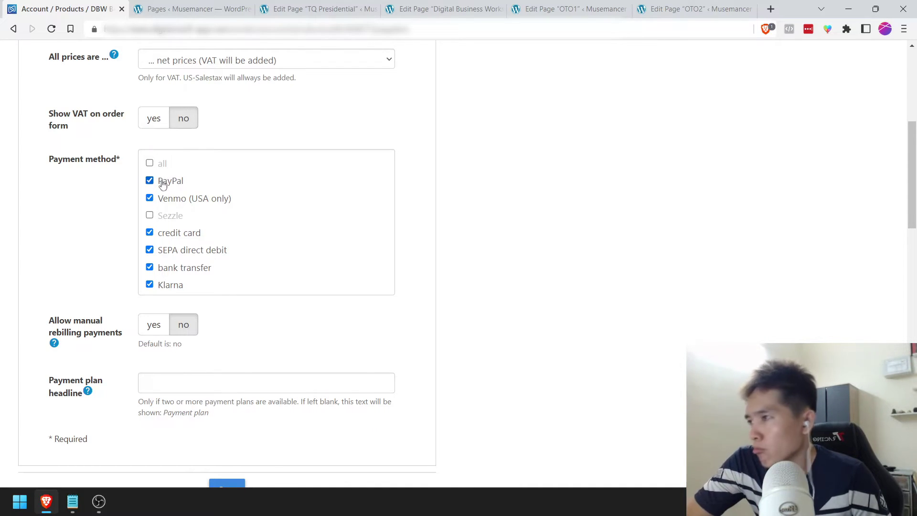
# Step: Enable Sezzle and all payment methods, then review the payment plans table
pyautogui.tripleClick(162, 219)
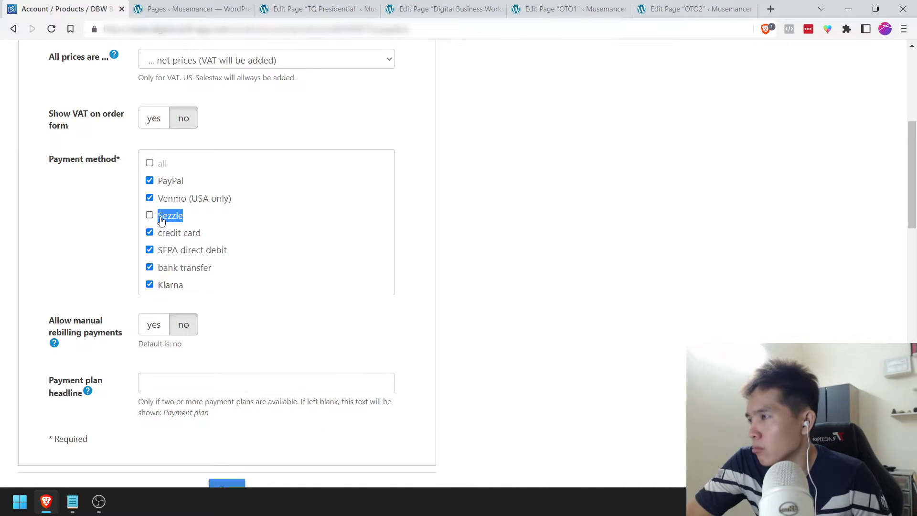
pyautogui.click(161, 219)
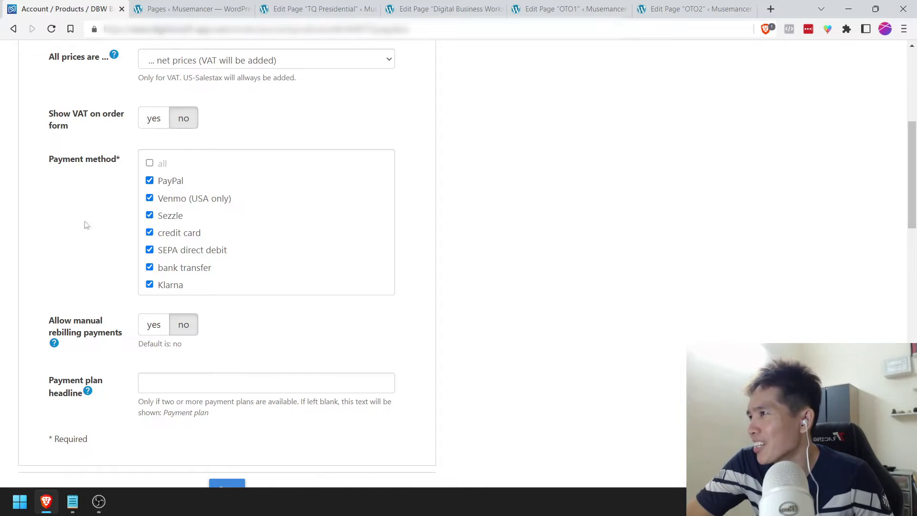
pyautogui.click(150, 163)
pyautogui.scroll(-1, 75, 286)
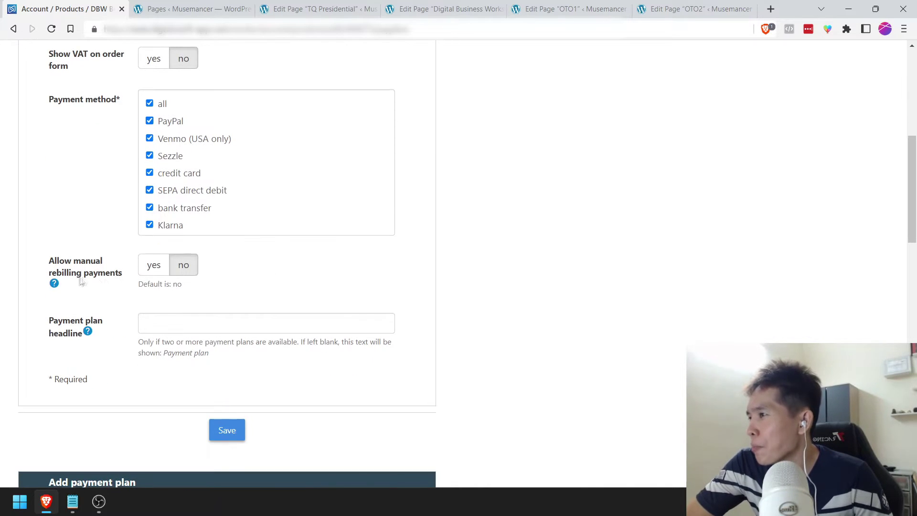
pyautogui.scroll(-2, 116, 270)
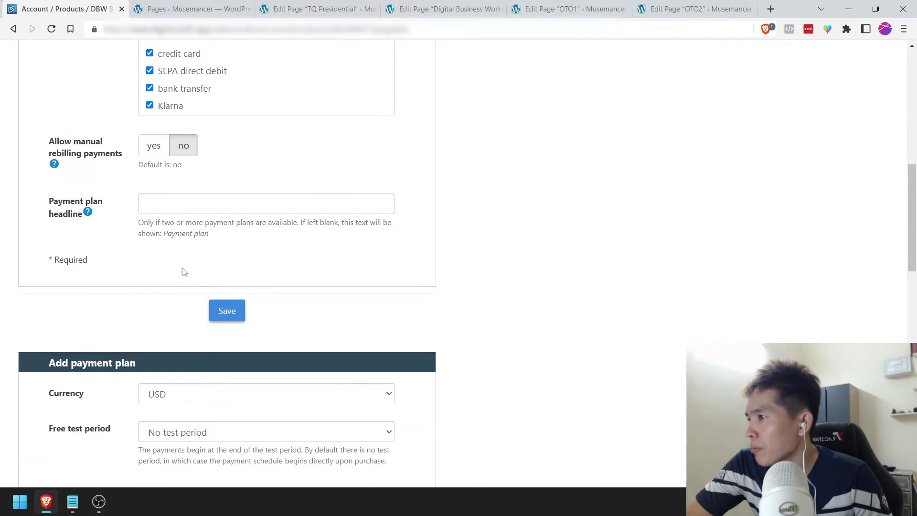
pyautogui.scroll(-10, 109, 292)
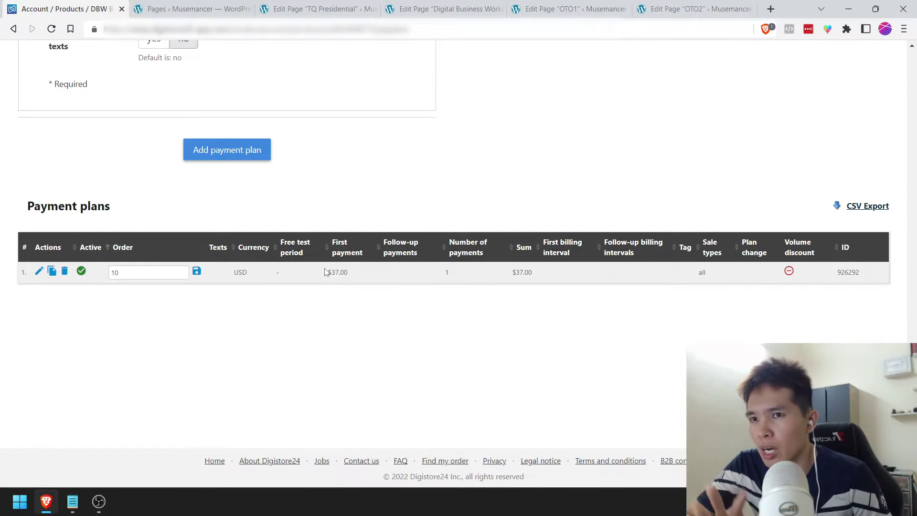
# Step: Change the existing plan's first payment to $17.00 and keep it a single payment
pyautogui.click(38, 271)
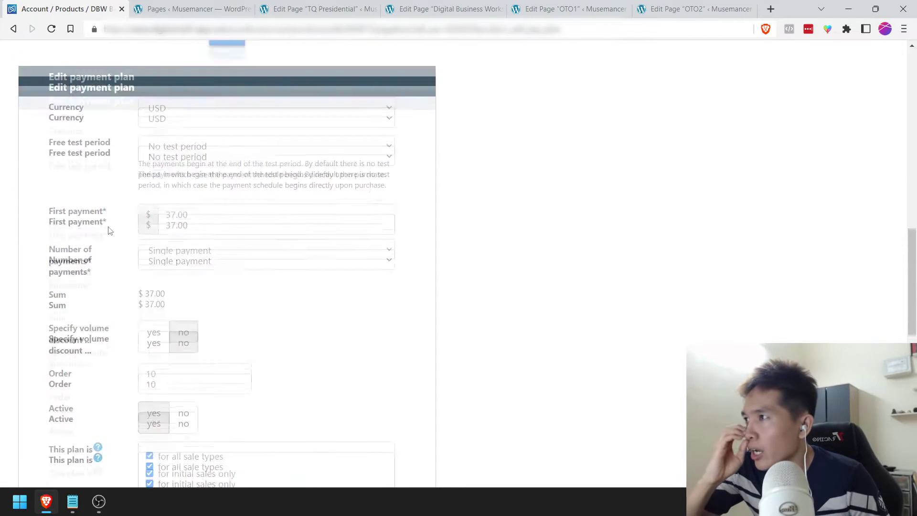
pyautogui.scroll(-2, 158, 237)
pyautogui.moveTo(172, 199); pyautogui.dragTo(131, 225)
pyautogui.write('1')
pyautogui.click(103, 224)
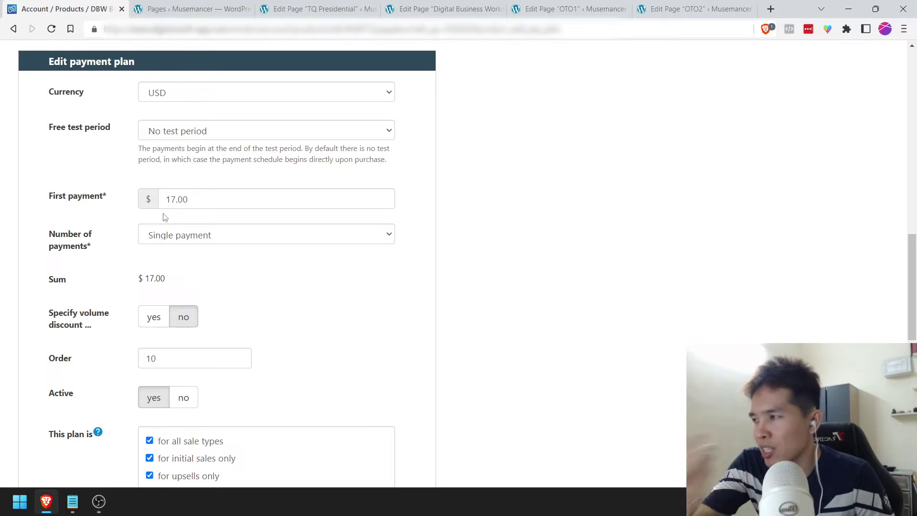
pyautogui.click(187, 238)
pyautogui.click(188, 239)
pyautogui.click(188, 238)
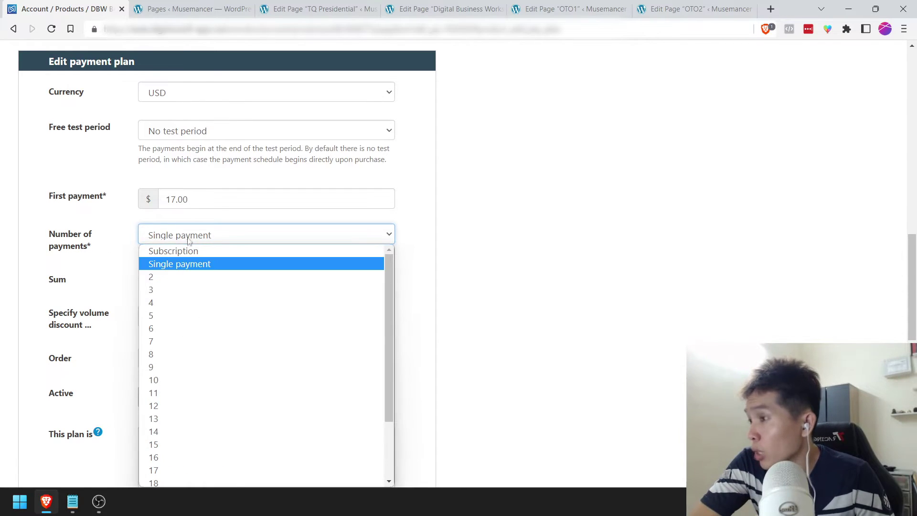
pyautogui.click(177, 266)
# Step: Leave the volume discount off and save the updated payment plan
pyautogui.click(153, 253)
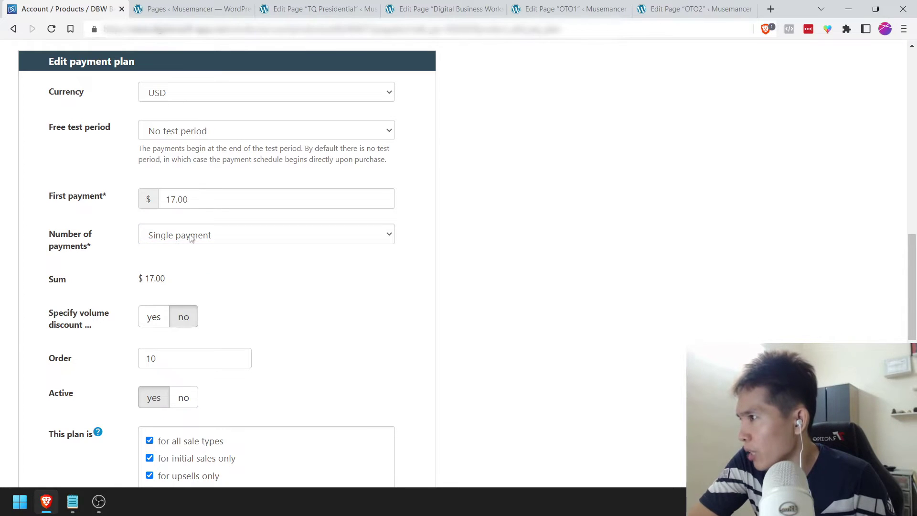
pyautogui.scroll(-1, 99, 281)
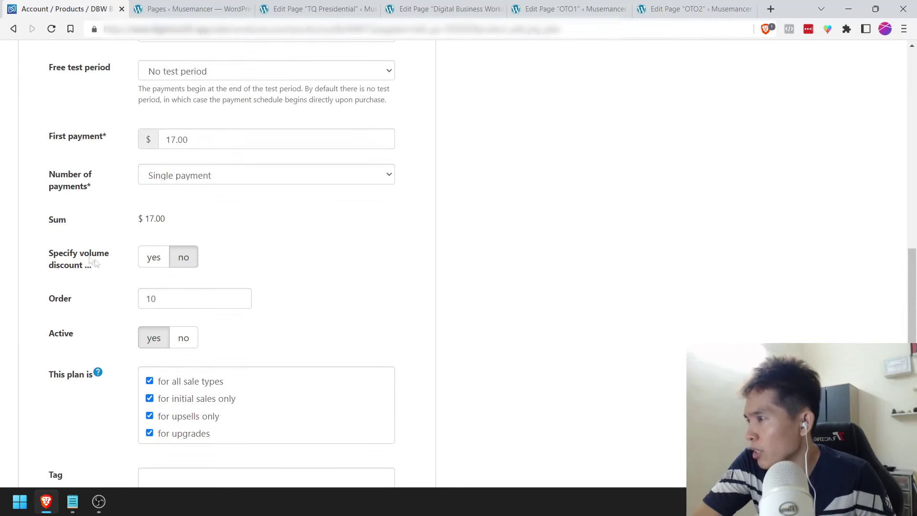
pyautogui.click(153, 257)
pyautogui.click(183, 257)
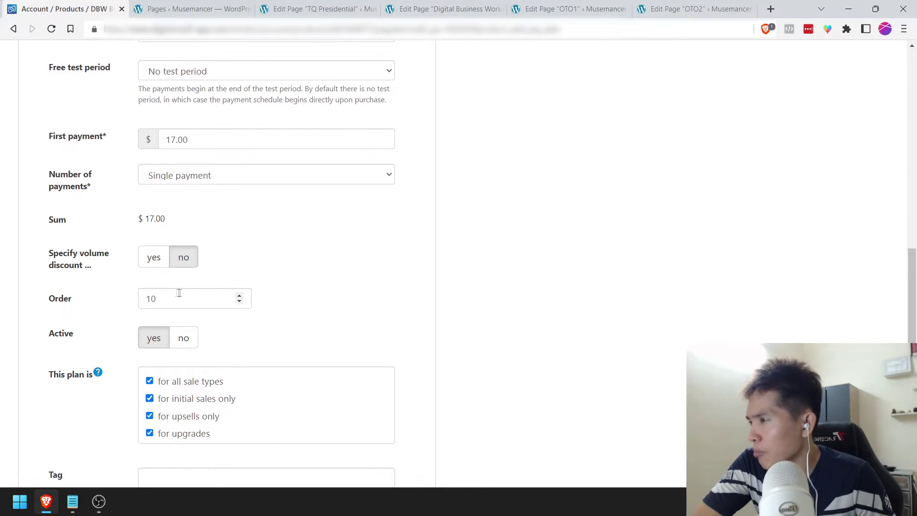
pyautogui.scroll(-1, 95, 310)
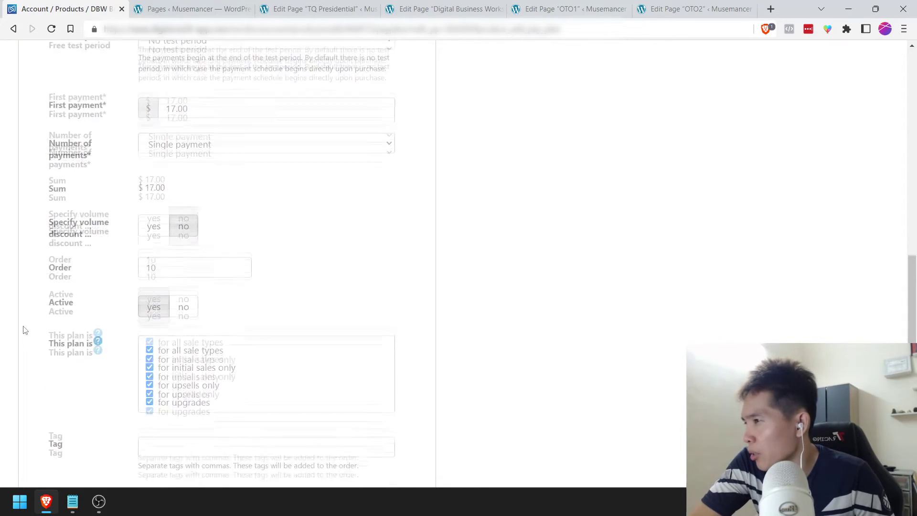
pyautogui.scroll(-1, 99, 317)
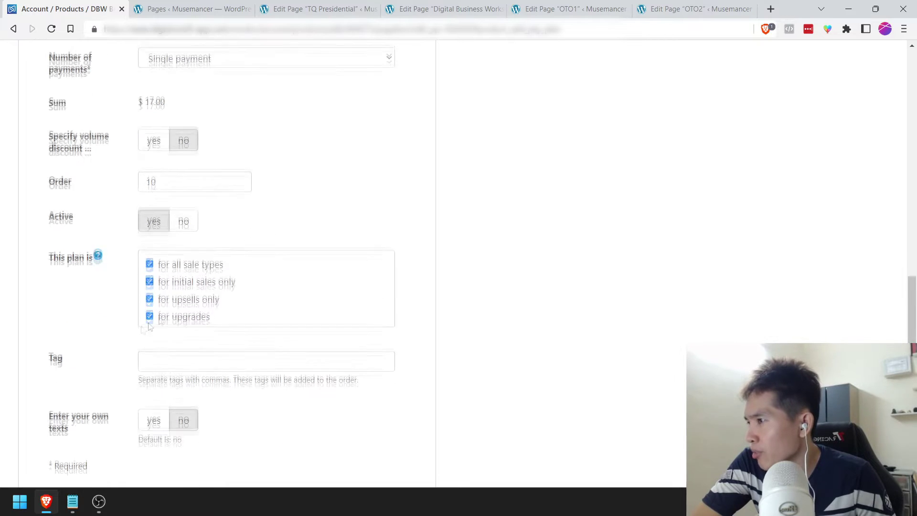
pyautogui.scroll(-1, 144, 320)
pyautogui.scroll(-1, 128, 312)
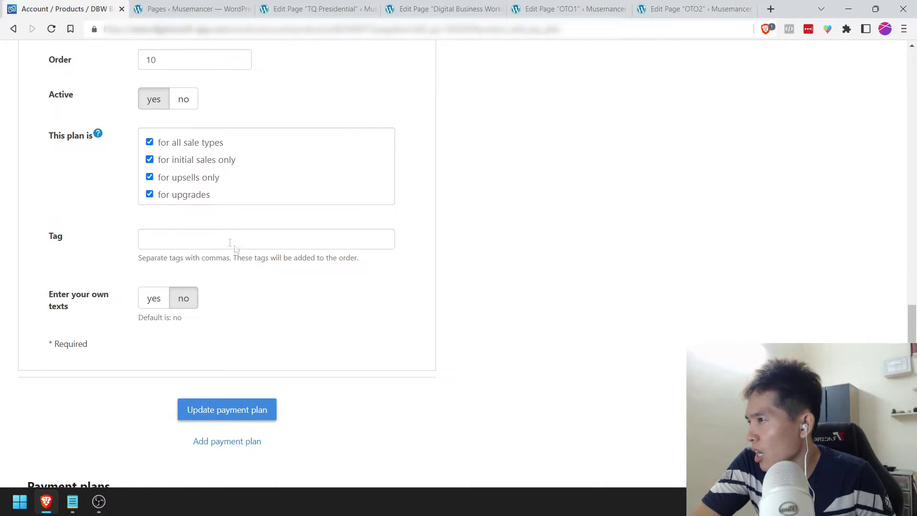
pyautogui.click(200, 410)
# Step: Scroll back to the top of the Payment plans tab
pyautogui.scroll(-9, 182, 356)
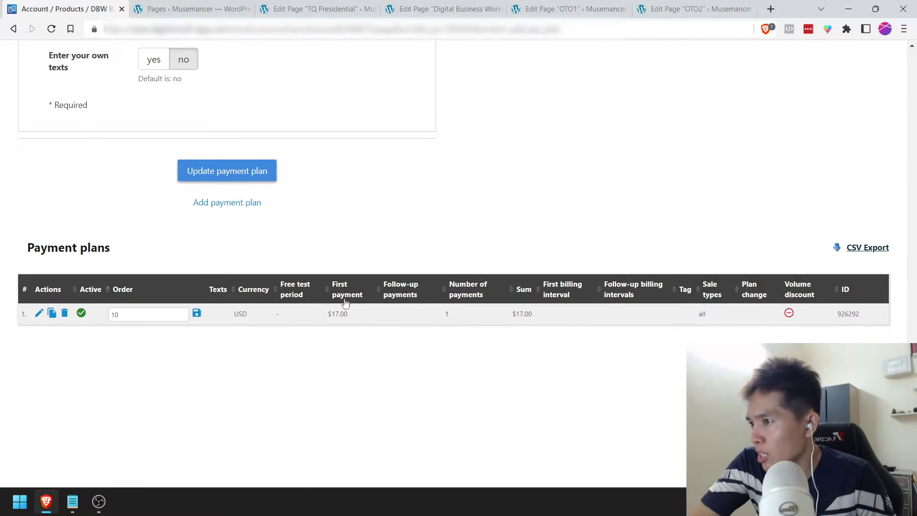
pyautogui.scroll(1, 362, 372)
pyautogui.keyDown('ctrl'); pyautogui.scroll(4, 362, 371); pyautogui.keyUp('ctrl')
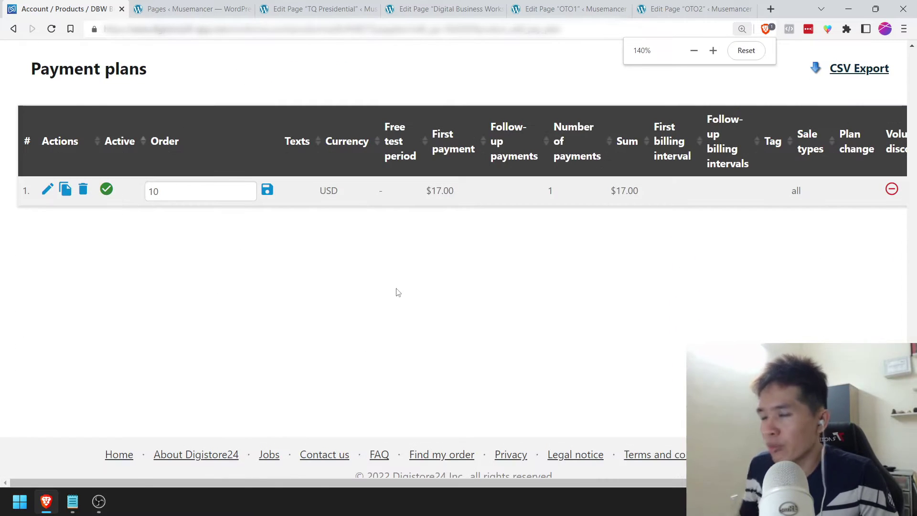
pyautogui.scroll(-1, 397, 291)
pyautogui.keyDown('ctrl'); pyautogui.scroll(-1, 397, 291); pyautogui.keyUp('ctrl')
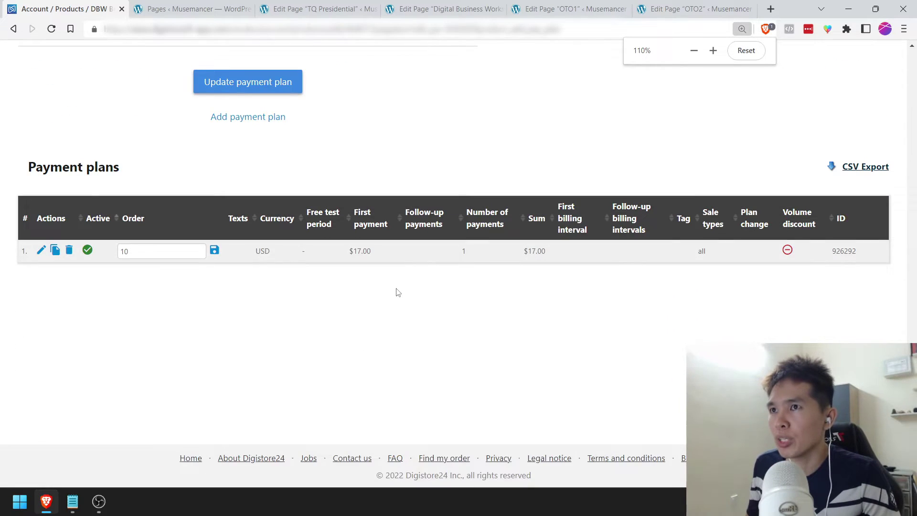
pyautogui.scroll(-1, 398, 292)
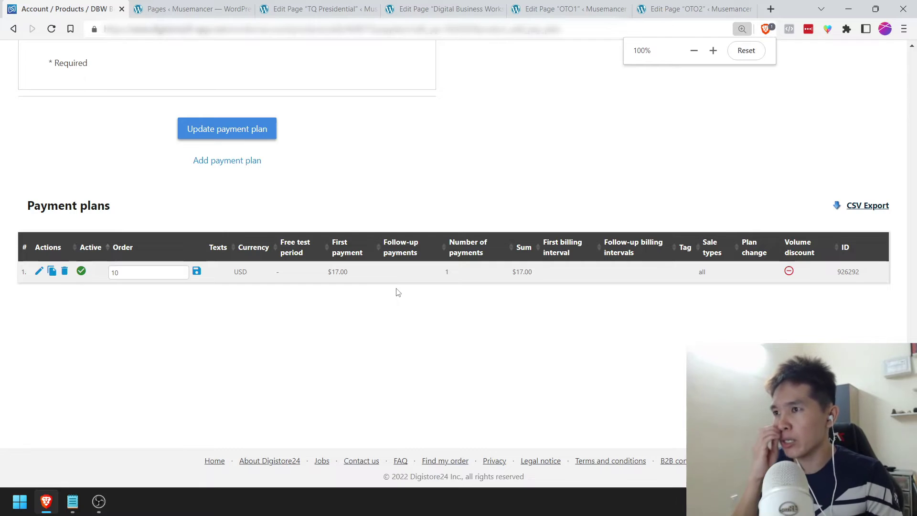
pyautogui.scroll(10, 397, 292)
pyautogui.scroll(-5, 256, 209)
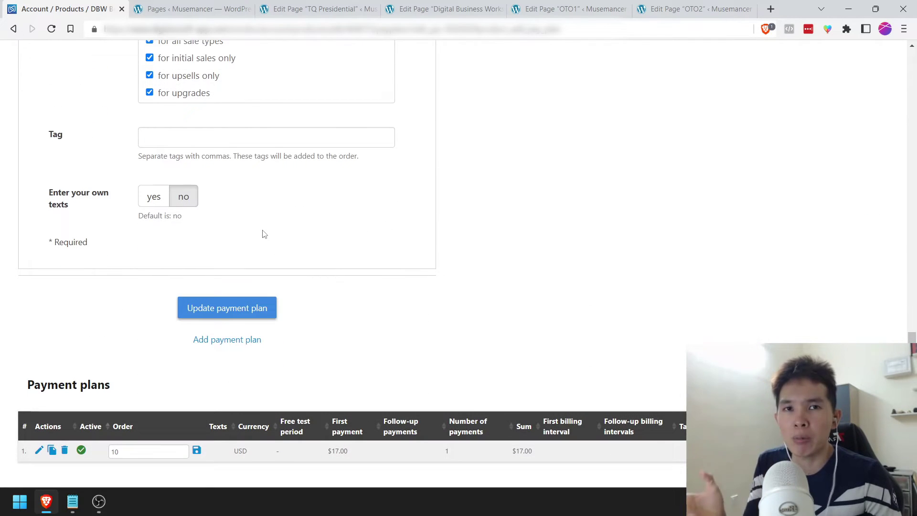
pyautogui.scroll(10, 266, 248)
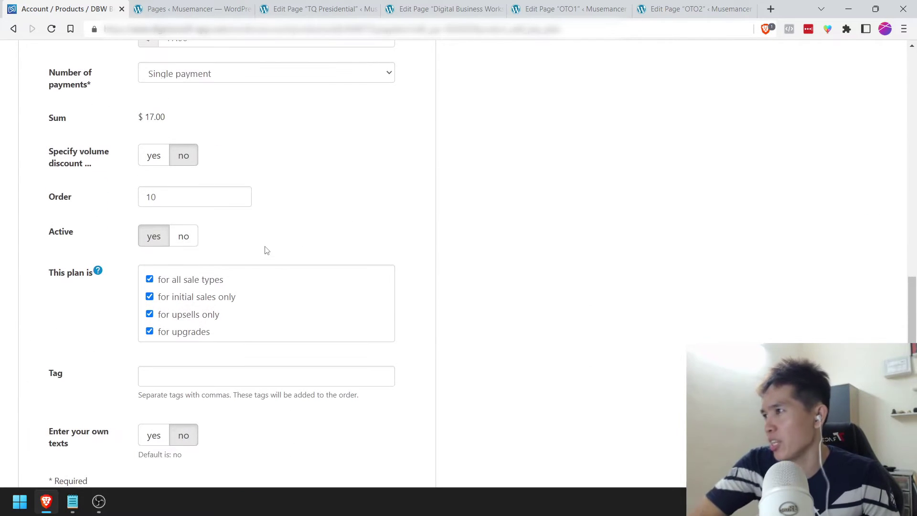
pyautogui.scroll(15, 263, 252)
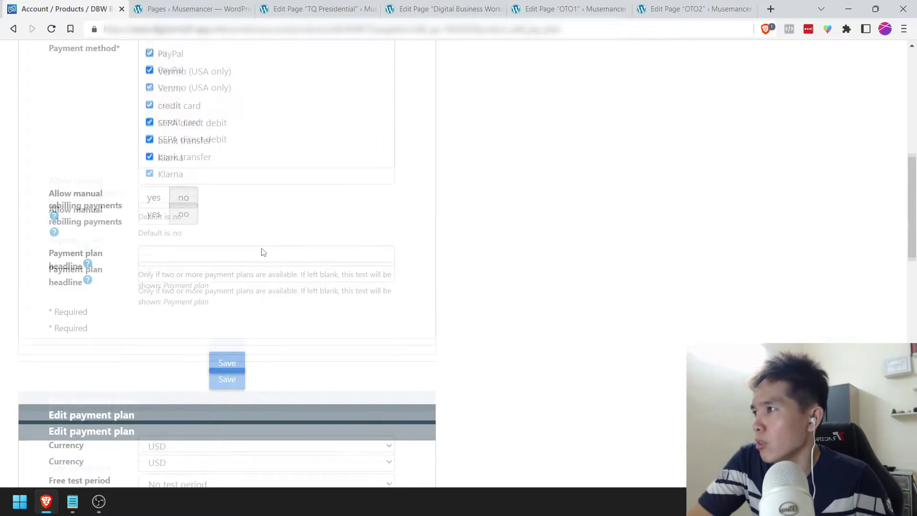
pyautogui.scroll(1, 262, 252)
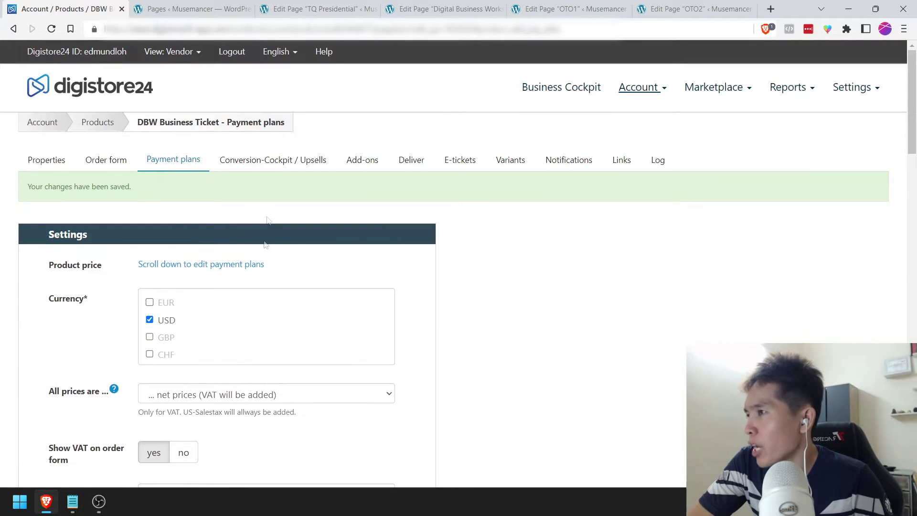
# Step: Open the Conversion-Cockpit upsell settings, leaving Avoid double purchases at No
pyautogui.click(271, 167)
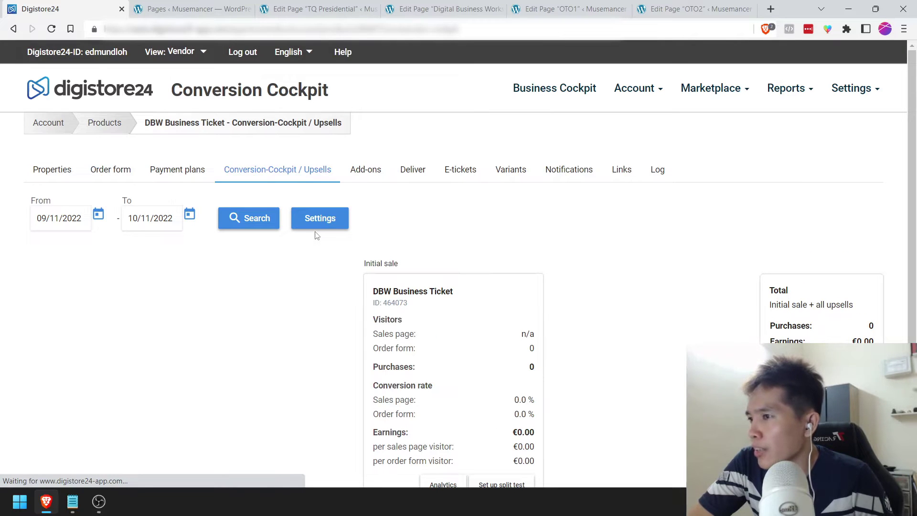
pyautogui.scroll(-3, 315, 249)
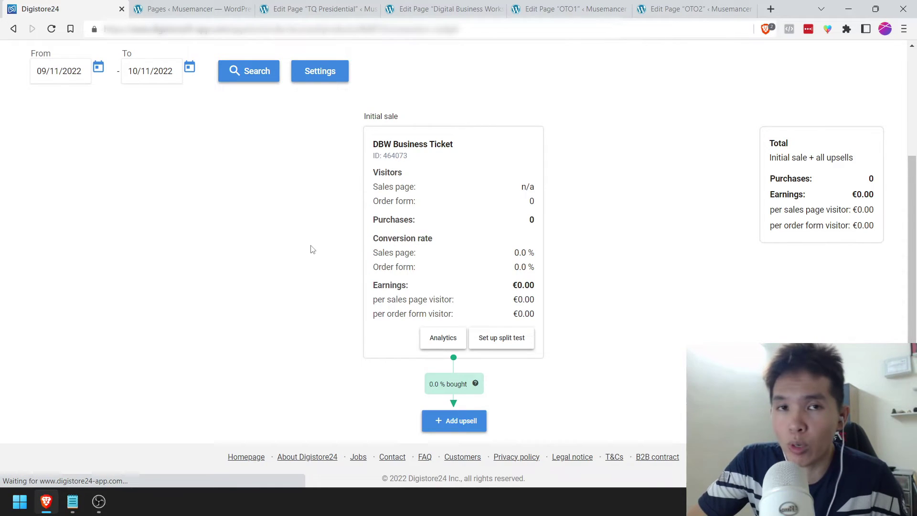
pyautogui.scroll(3, 311, 249)
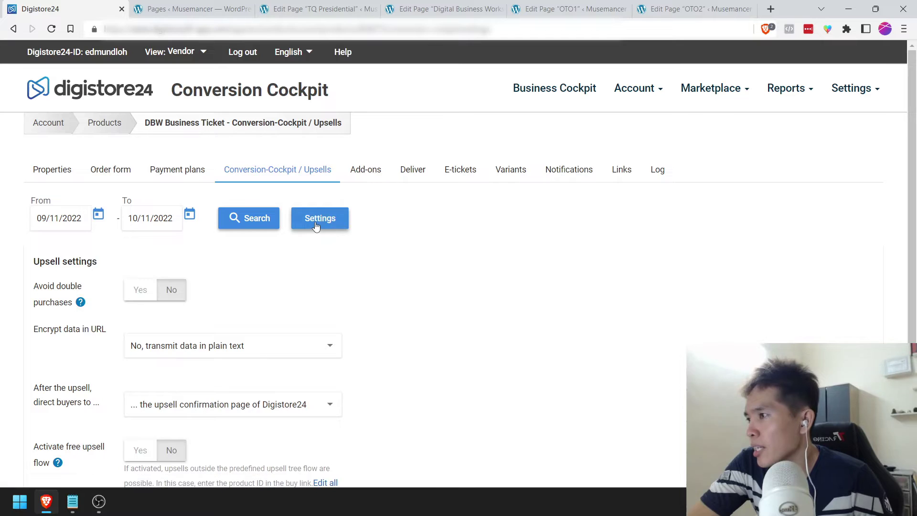
pyautogui.scroll(-3, 249, 245)
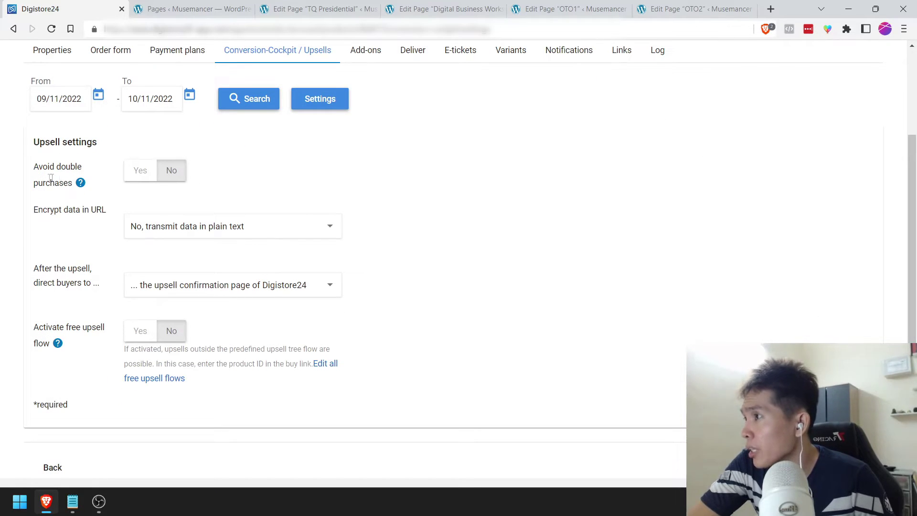
pyautogui.click(148, 175)
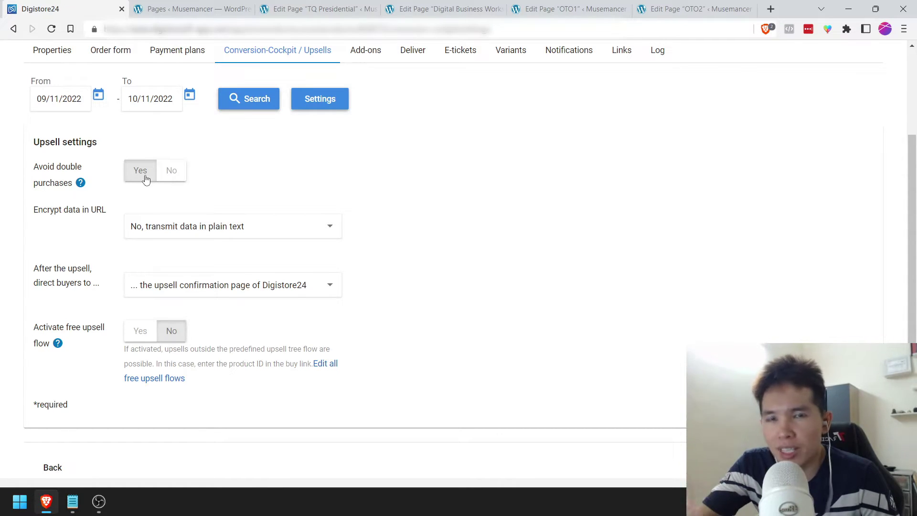
pyautogui.click(173, 174)
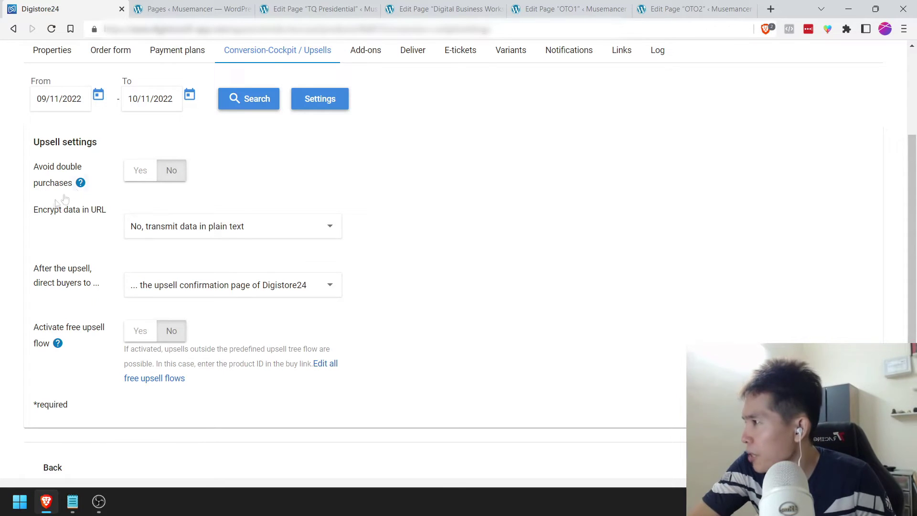
# Step: Set Encrypt data to 'Yes, encrypt personal data' and After the upsell to a custom URL
pyautogui.click(165, 229)
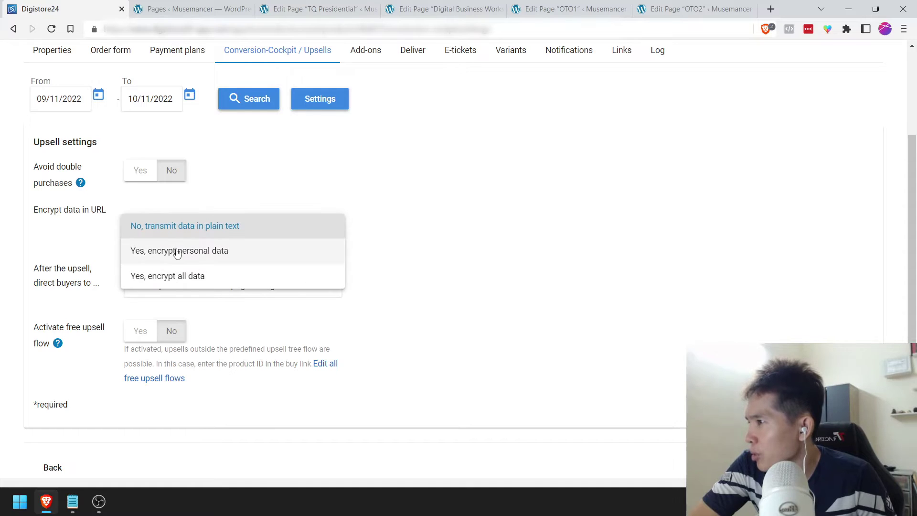
pyautogui.click(177, 252)
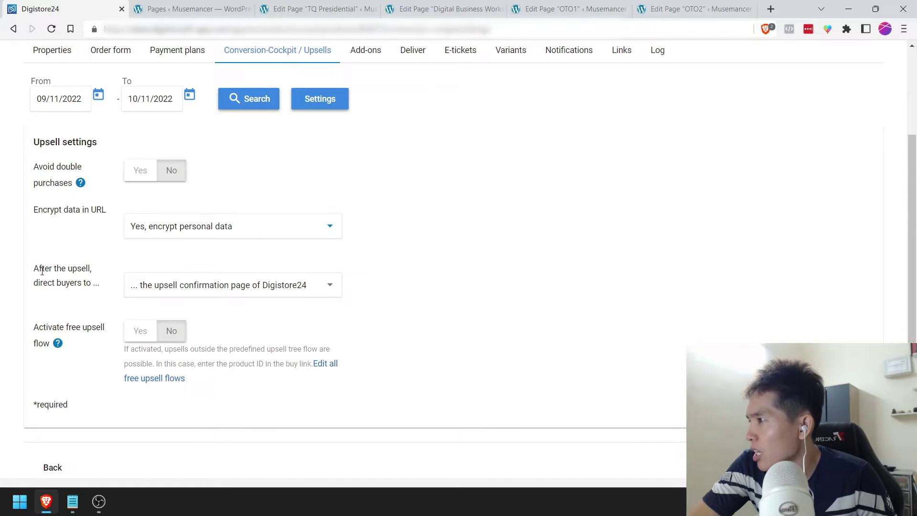
pyautogui.click(204, 287)
pyautogui.click(183, 308)
# Step: Copy the link of the WordPress 'Thank You [Digistore24]' page
pyautogui.click(148, 10)
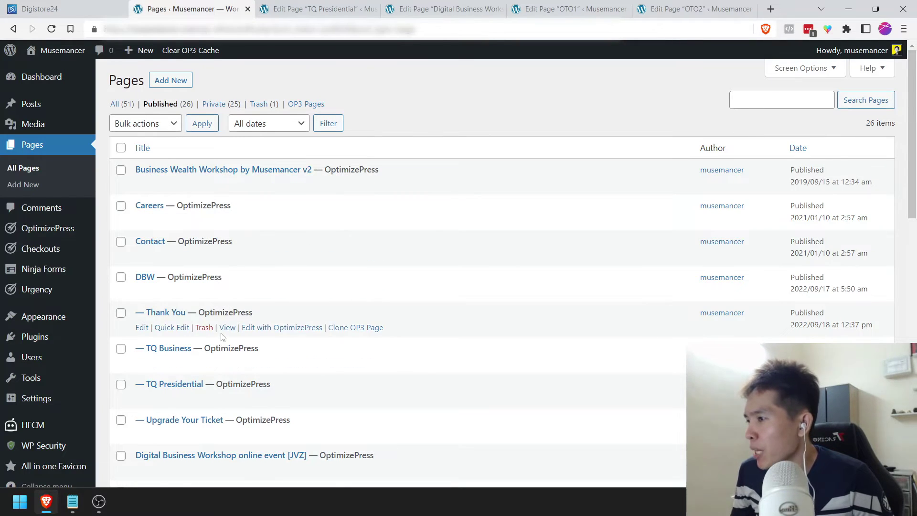
pyautogui.scroll(-10, 222, 340)
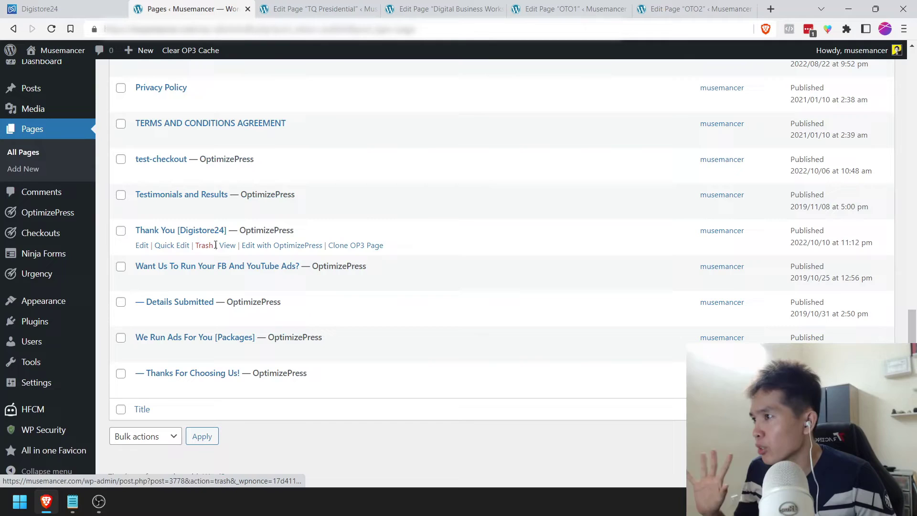
pyautogui.rightClick(224, 245)
pyautogui.click(263, 332)
pyautogui.click(568, 9)
pyautogui.click(320, 9)
pyautogui.click(186, 6)
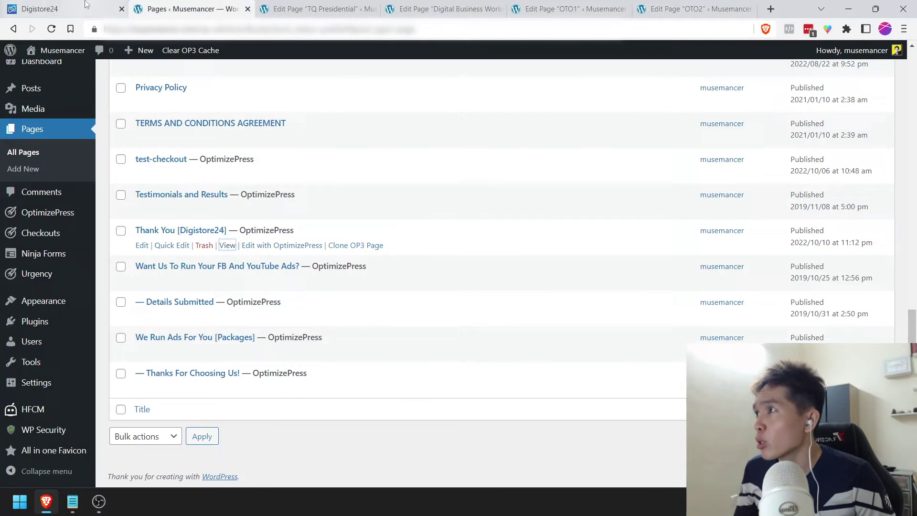
pyautogui.click(40, 9)
pyautogui.hotkey('ctrl', 'v')
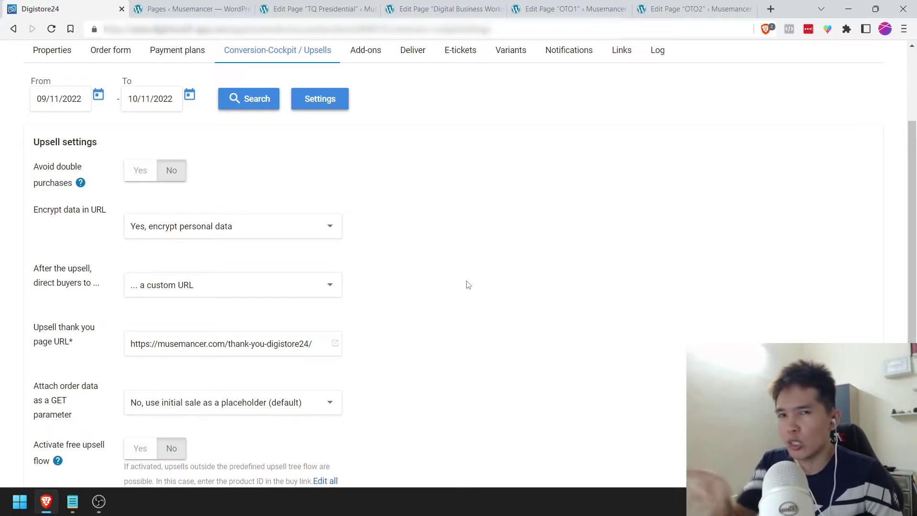
pyautogui.scroll(-1, 468, 285)
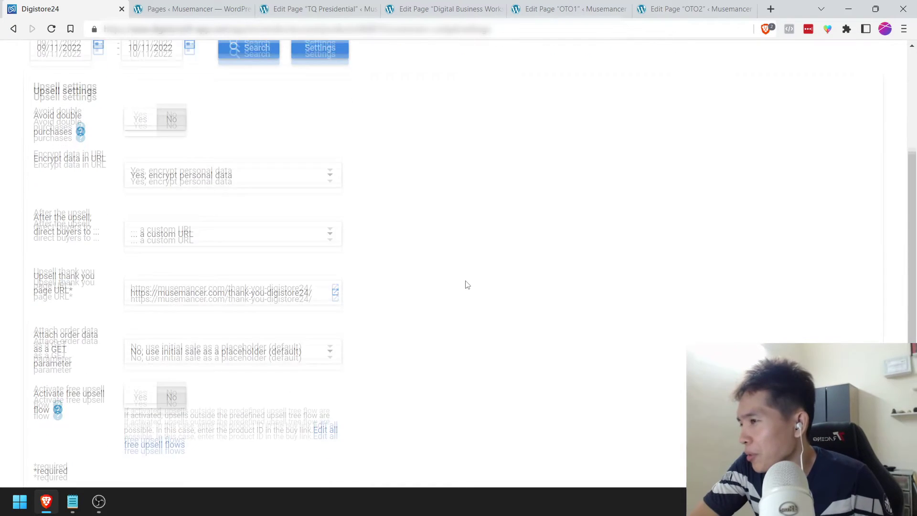
pyautogui.scroll(-2, 466, 285)
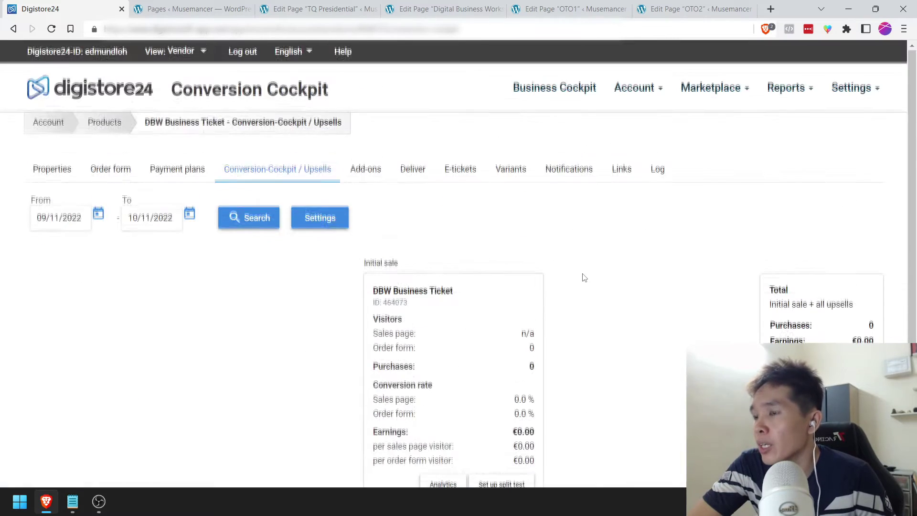
pyautogui.scroll(-1, 584, 277)
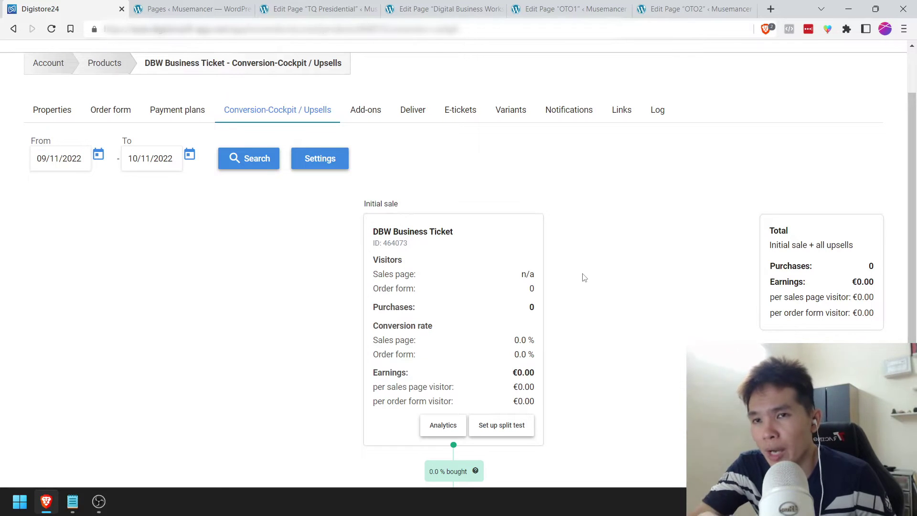
pyautogui.scroll(1, 584, 278)
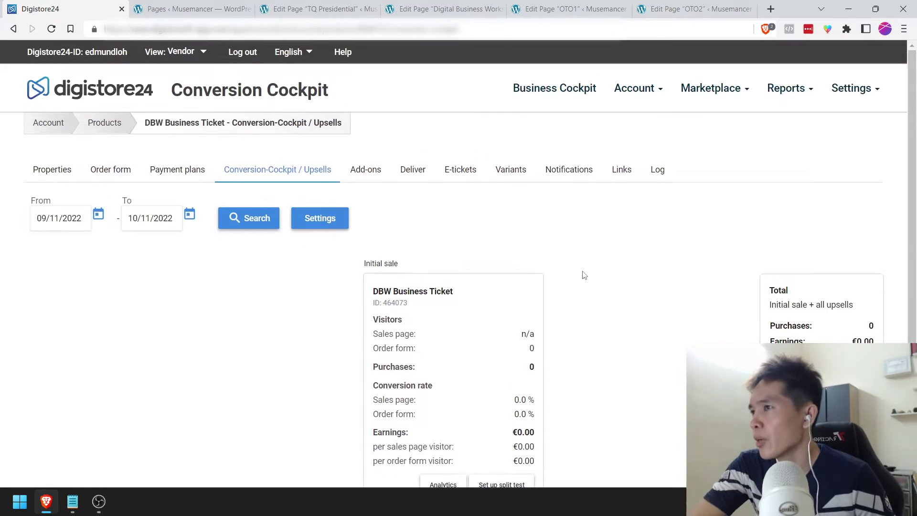
# Step: Look over the ticket's Add-ons settings without changing them
pyautogui.click(359, 172)
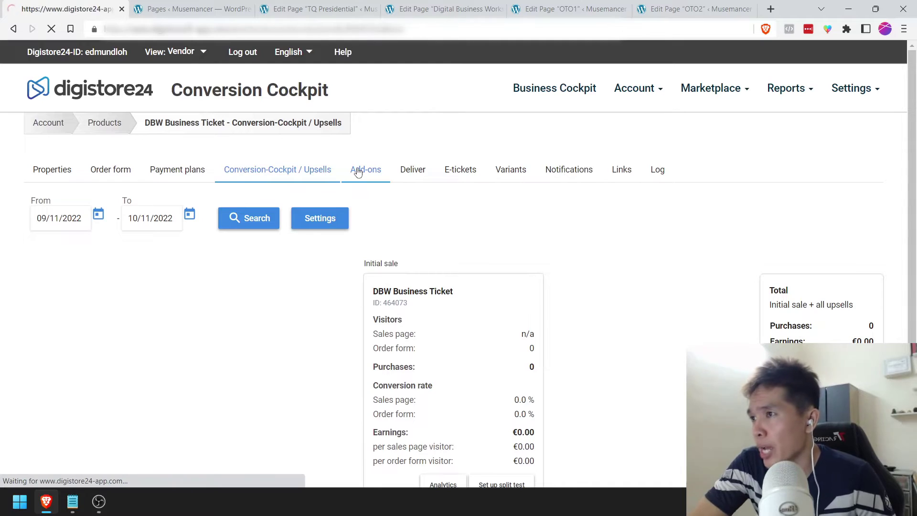
pyautogui.scroll(-3, 262, 275)
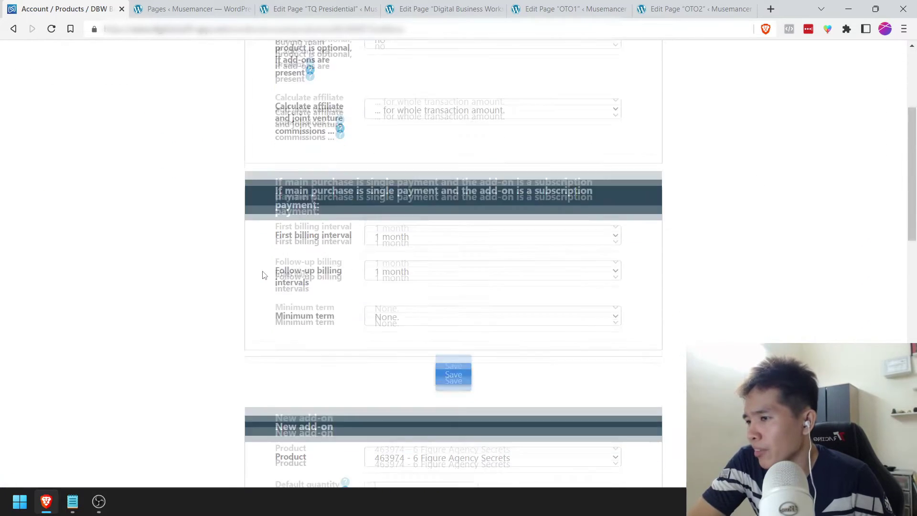
pyautogui.scroll(-5, 263, 275)
pyautogui.scroll(8, 262, 274)
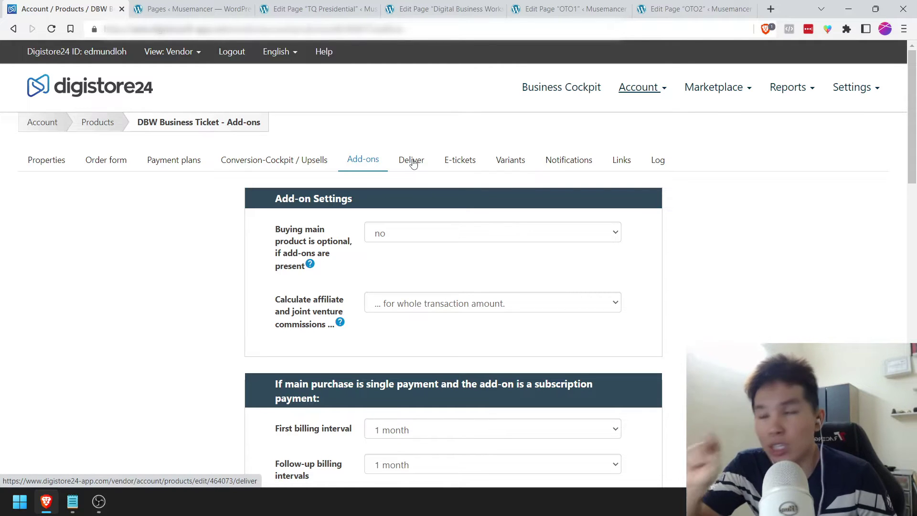
# Step: On the Deliver tab, keep no file package and no licence key type
pyautogui.click(411, 161)
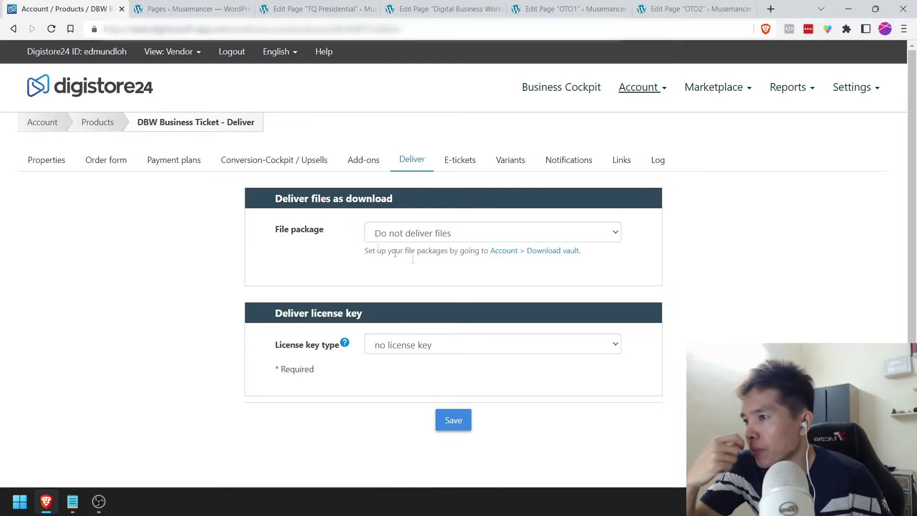
pyautogui.click(417, 240)
pyautogui.click(395, 240)
pyautogui.click(392, 238)
pyautogui.click(348, 240)
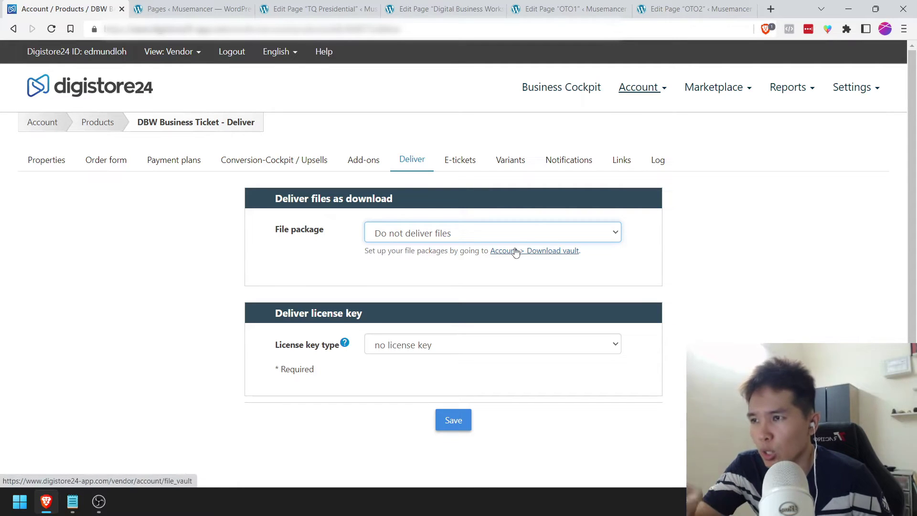
pyautogui.click(395, 348)
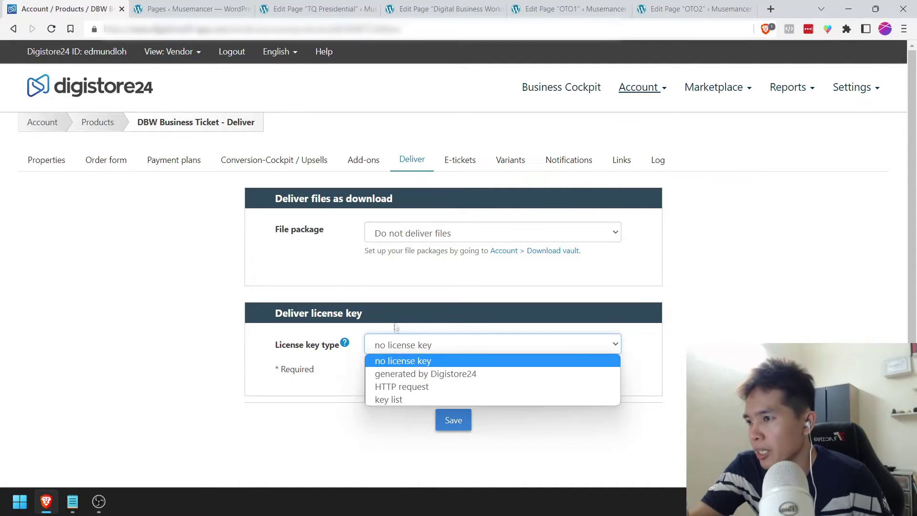
pyautogui.click(396, 300)
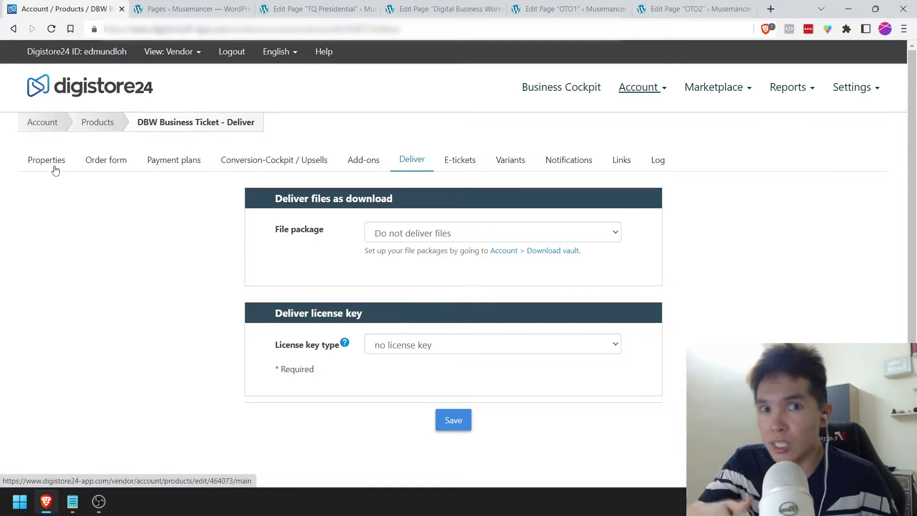
# Step: Review the E-tickets and Variants tabs, leaving the two variant rows empty
pyautogui.click(457, 173)
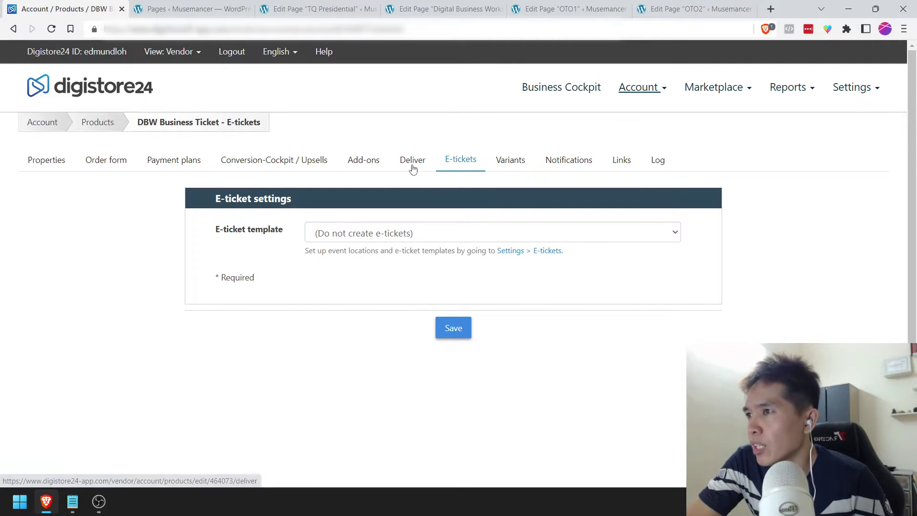
pyautogui.click(514, 167)
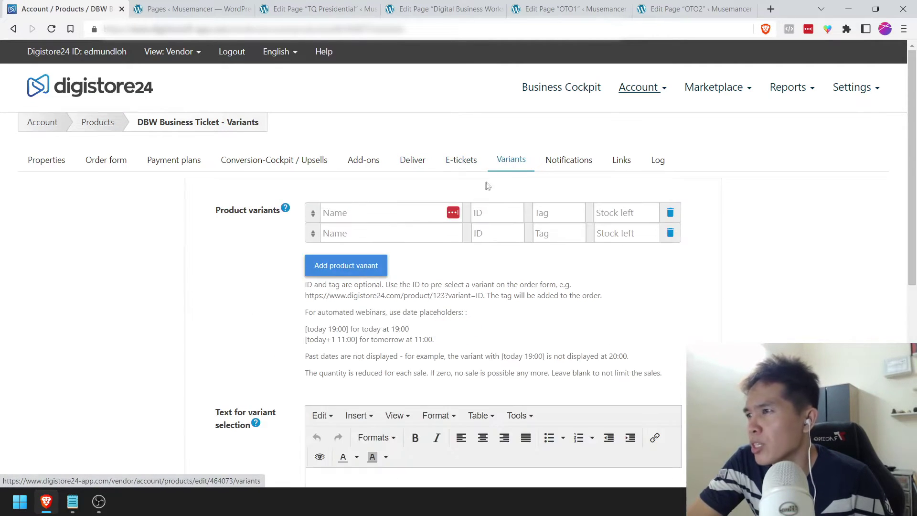
pyautogui.scroll(-2, 454, 285)
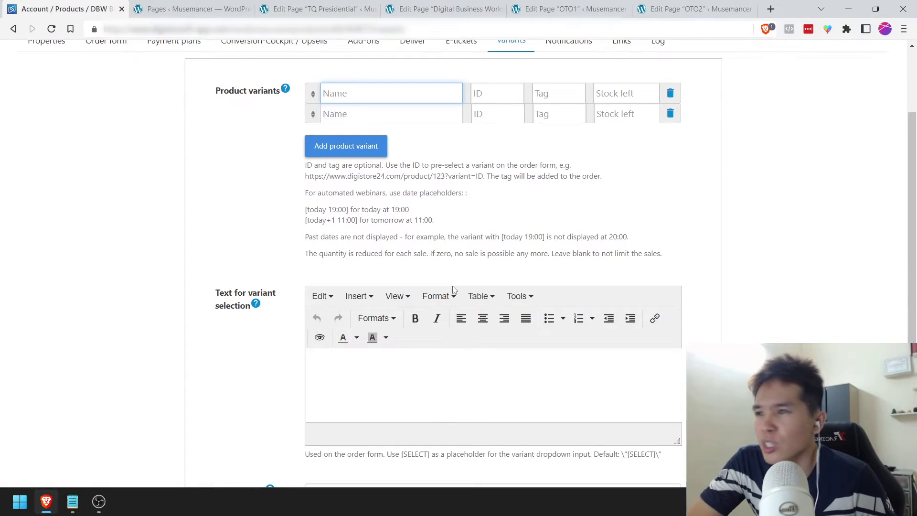
pyautogui.scroll(-4, 454, 290)
pyautogui.scroll(6, 453, 290)
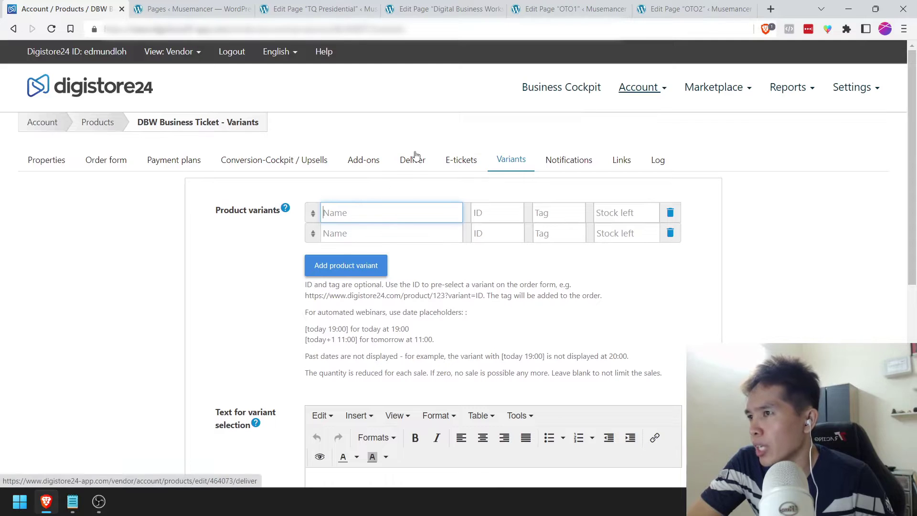
pyautogui.click(573, 160)
# Step: Enter the vendor's e-mail for sales and copy it into refund, chargeback, payment and affiliate fields
pyautogui.click(426, 241)
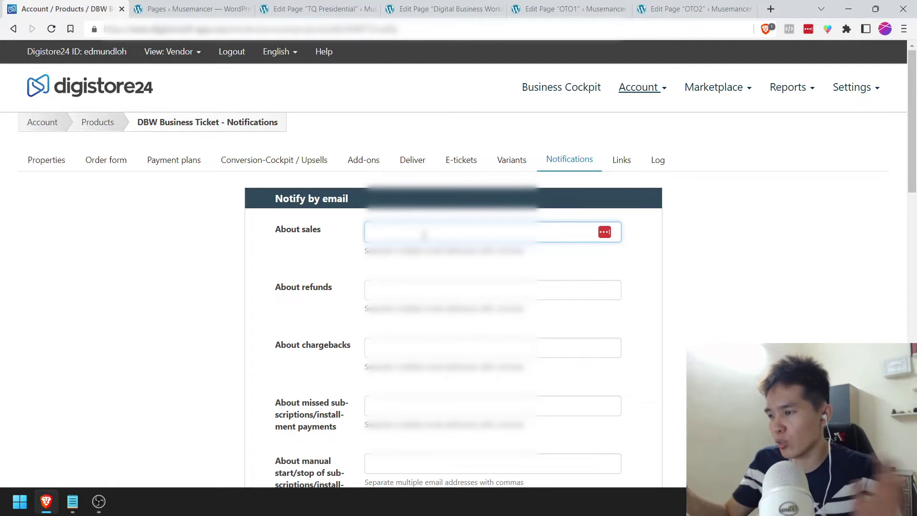
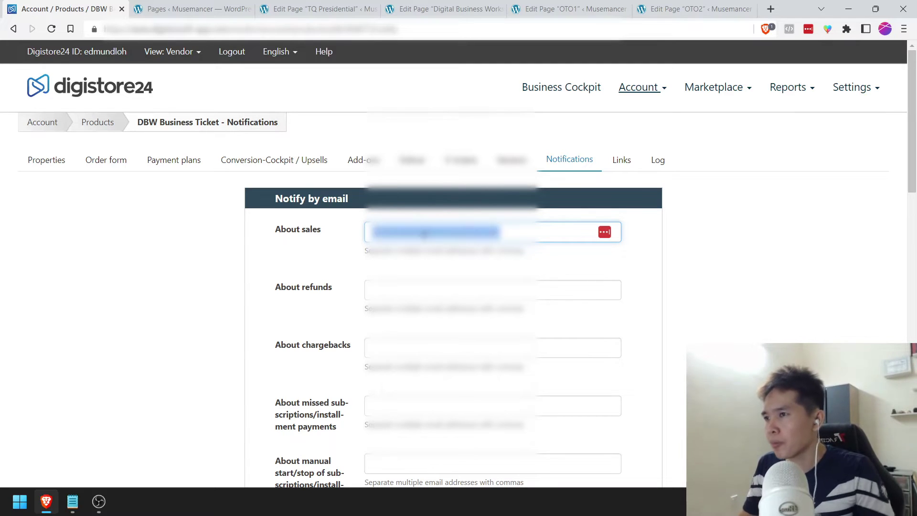
pyautogui.hotkey('ctrl', 'a')
pyautogui.hotkey('ctrl', 'c')
pyautogui.press('Tab')
pyautogui.hotkey('ctrl', 'v')
pyautogui.press('Tab')
pyautogui.hotkey('ctrl', 'v')
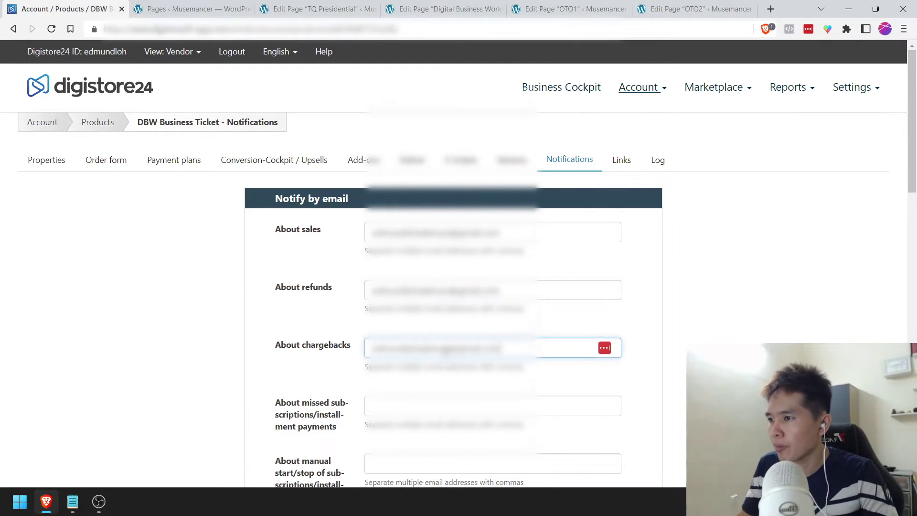
pyautogui.scroll(-1, 421, 295)
pyautogui.press('Tab')
pyautogui.hotkey('ctrl', 'v')
pyautogui.scroll(-2, 421, 295)
pyautogui.press('Tab')
pyautogui.hotkey('ctrl', 'v')
pyautogui.press('Tab')
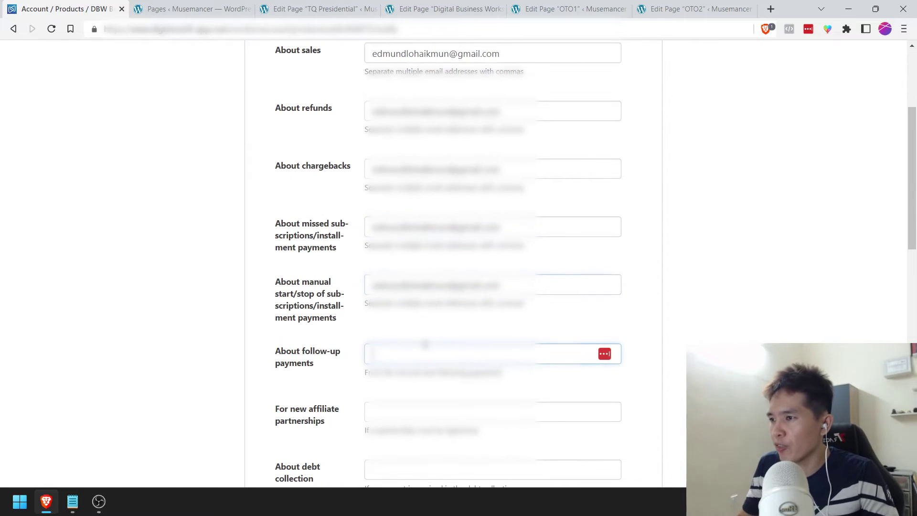
pyautogui.hotkey('ctrl', 'v')
pyautogui.scroll(-2, 423, 295)
pyautogui.press('Tab')
pyautogui.hotkey('ctrl', 'v')
pyautogui.press('Tab')
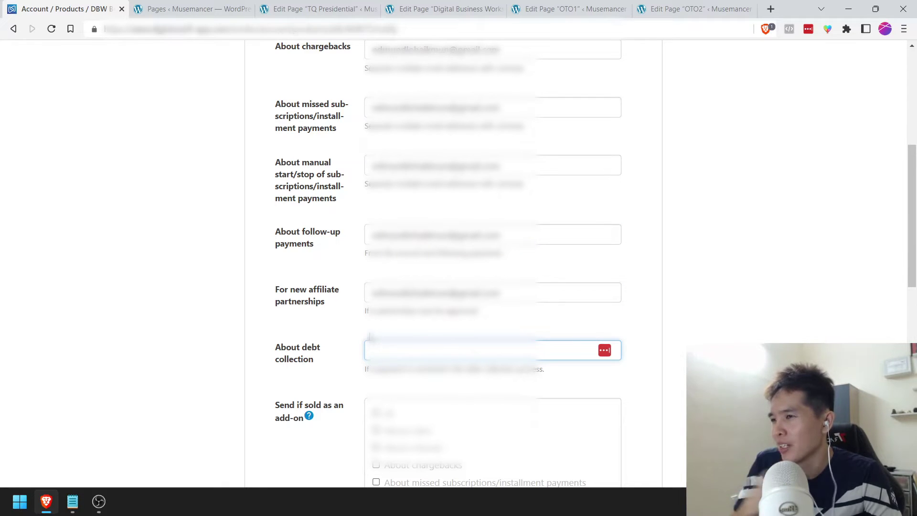
# Step: Leave debt collection blank, tick All under Send if sold as an add-on, and save
pyautogui.click(370, 338)
pyautogui.scroll(-2, 300, 305)
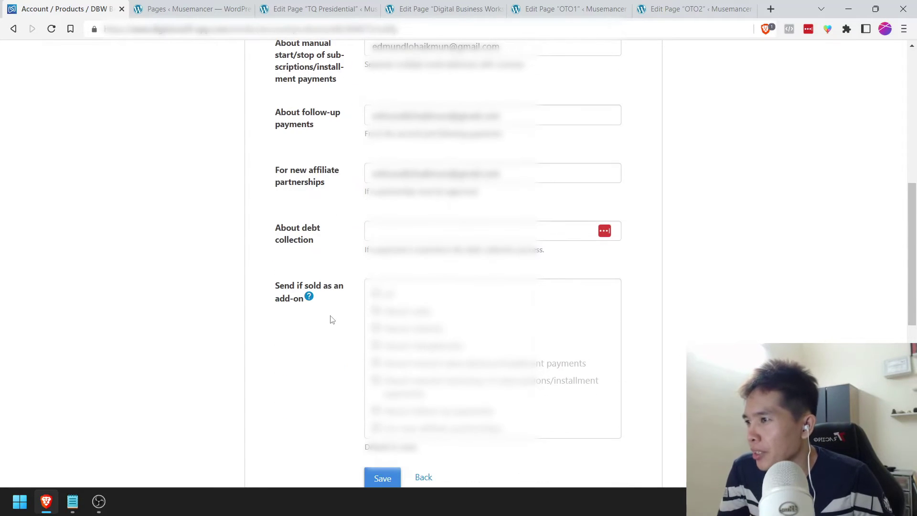
pyautogui.scroll(-1, 332, 319)
pyautogui.click(376, 234)
pyautogui.scroll(-1, 296, 333)
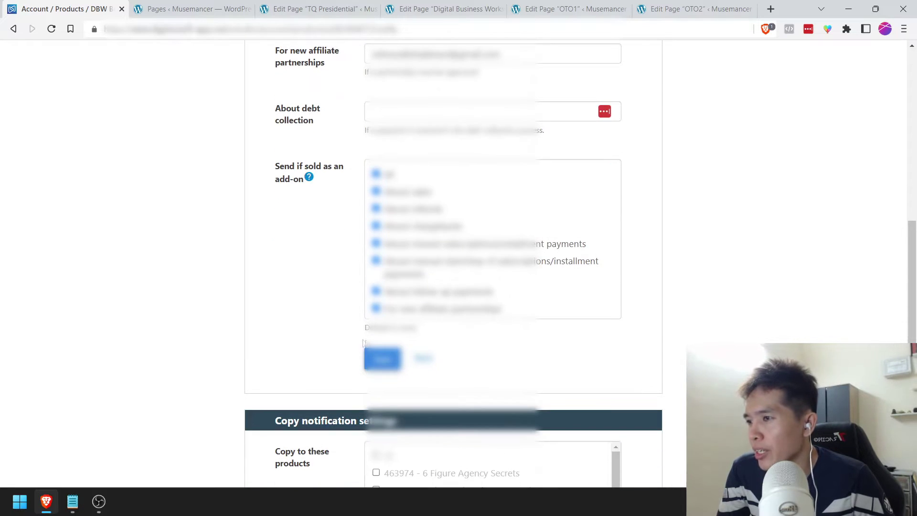
pyautogui.click(382, 359)
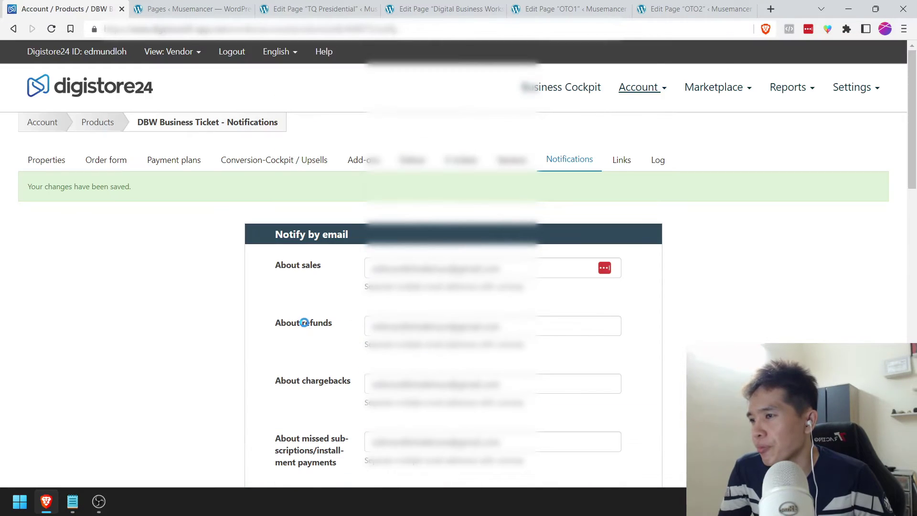
# Step: Leave the copy-settings-to-other-products list with no products selected
pyautogui.scroll(-12, 304, 322)
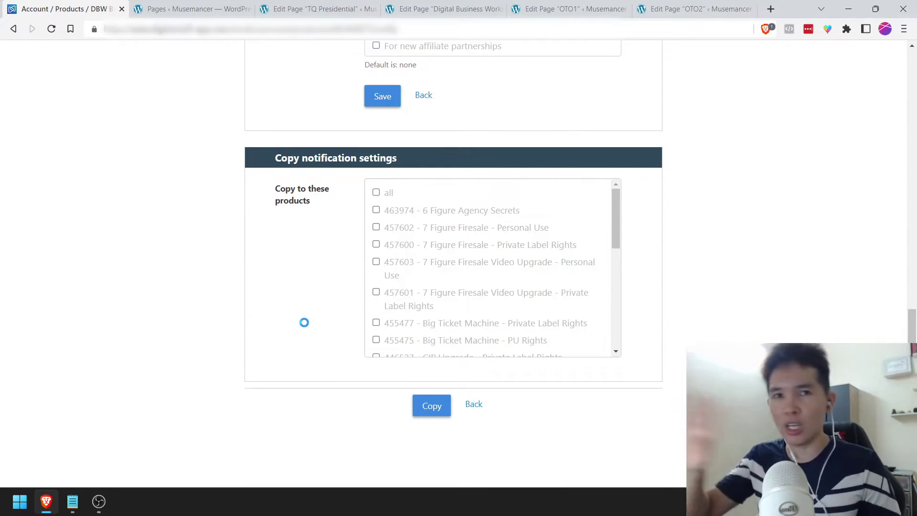
pyautogui.click(376, 193)
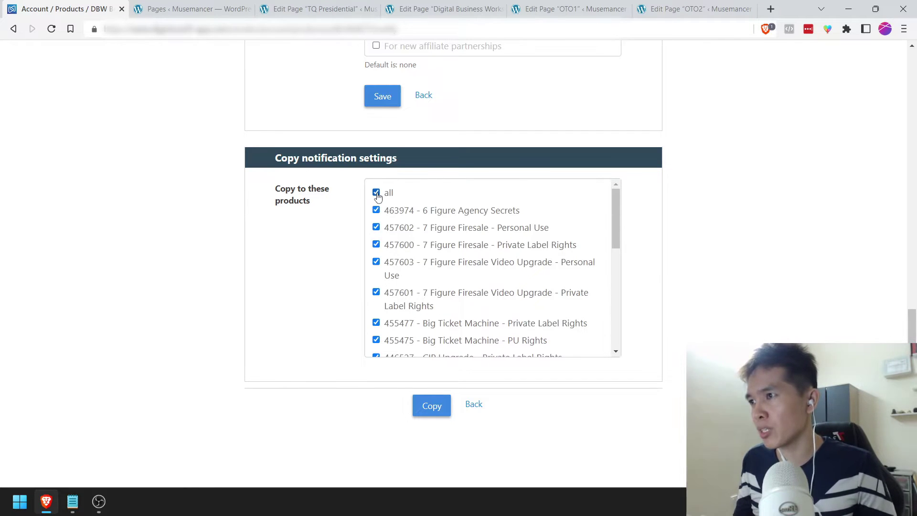
pyautogui.click(375, 195)
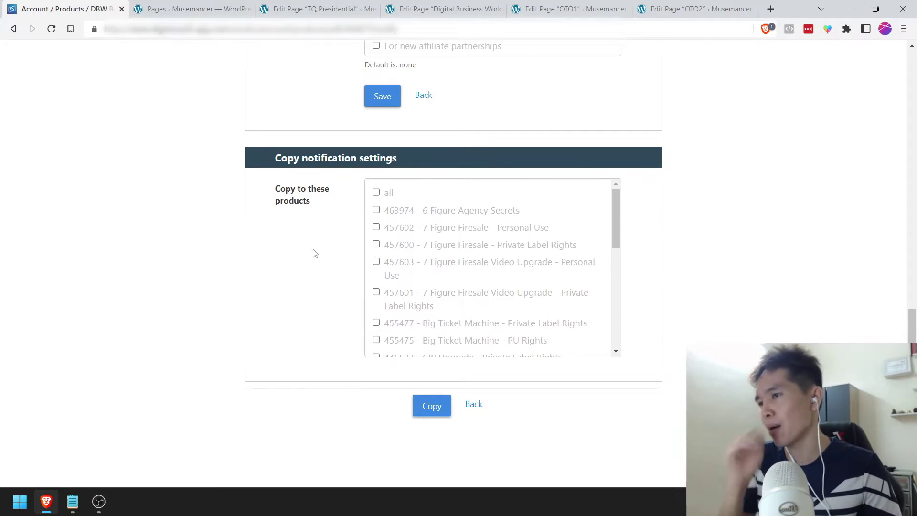
pyautogui.scroll(15, 315, 253)
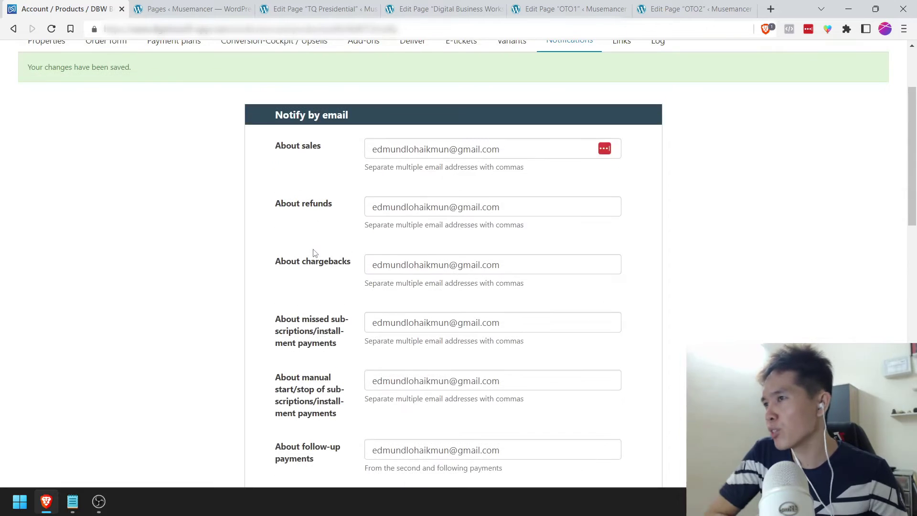
# Step: Review the promolink, product 464073 order-form link and affiliate invitation links, then return to Products
pyautogui.click(629, 162)
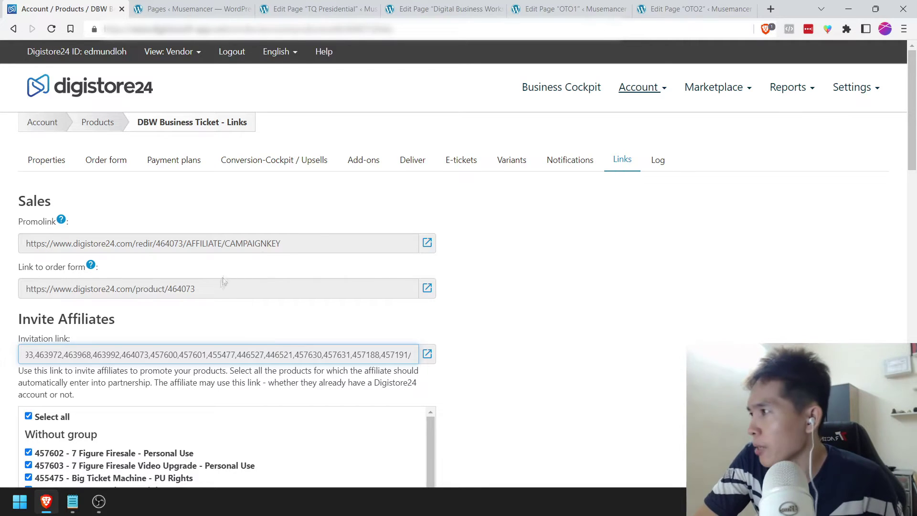
pyautogui.scroll(-1, 193, 327)
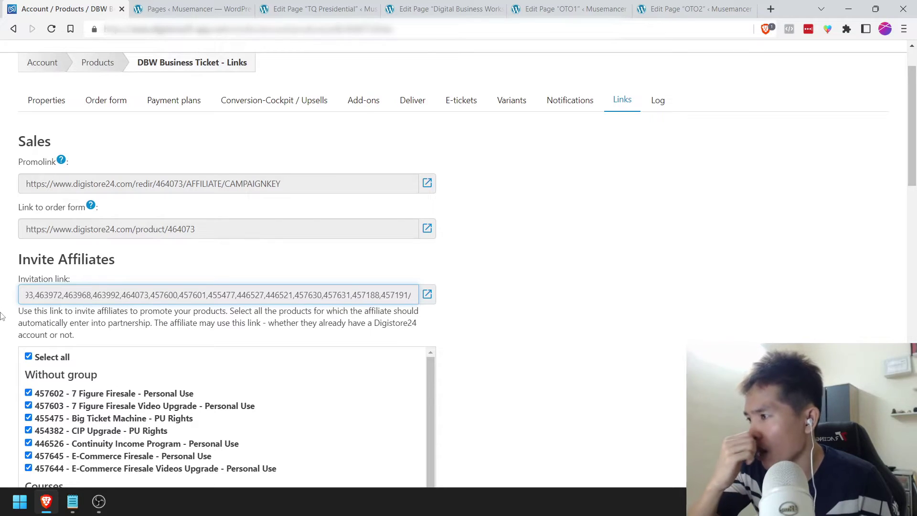
pyautogui.scroll(-6, 1, 315)
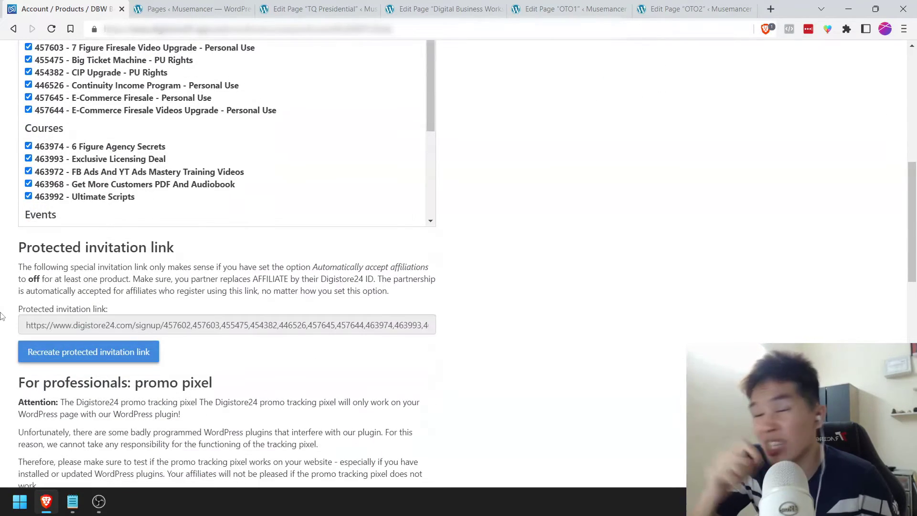
pyautogui.scroll(7, 2, 315)
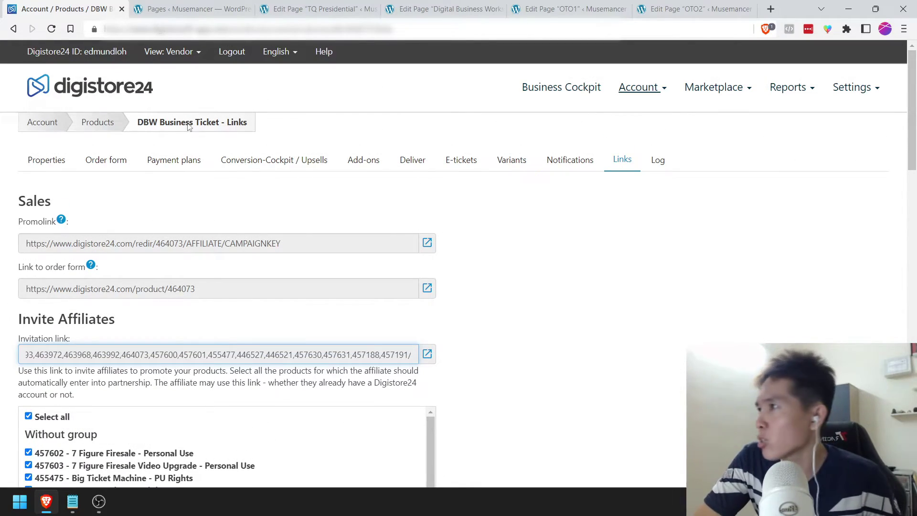
pyautogui.click(98, 125)
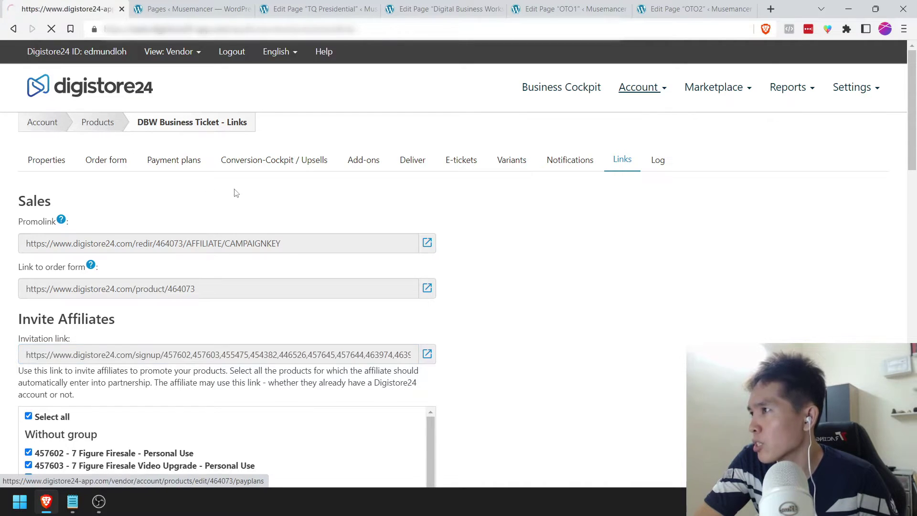
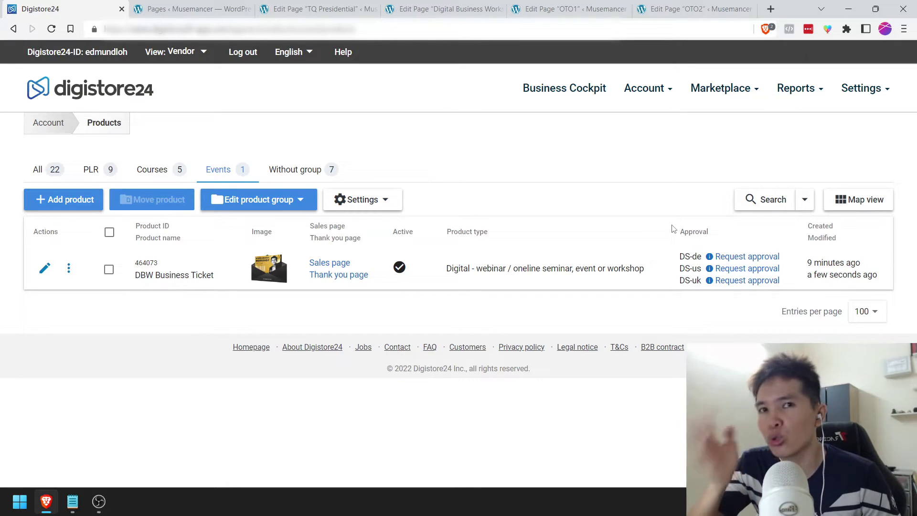
# Step: Review the setup checklist notes and return to the Digistore24 products list
pyautogui.click(72, 502)
pyautogui.scroll(-1, 66, 285)
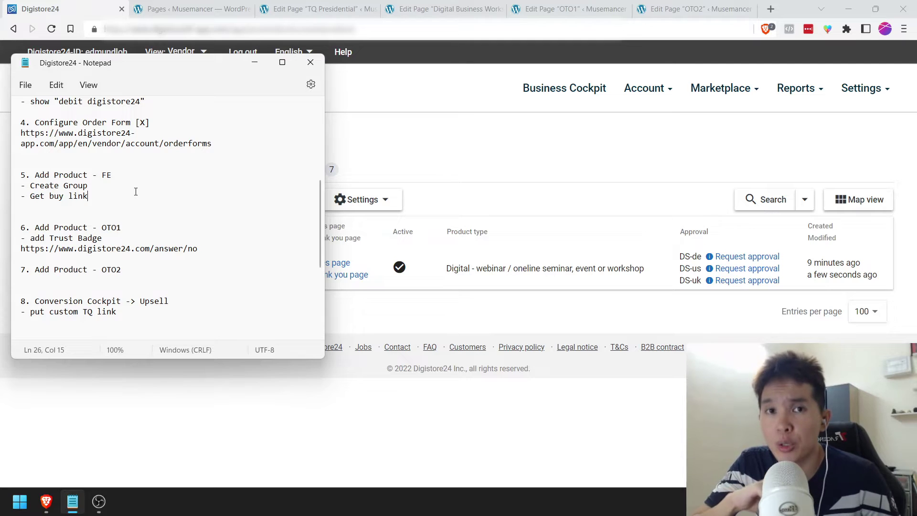
pyautogui.click(403, 177)
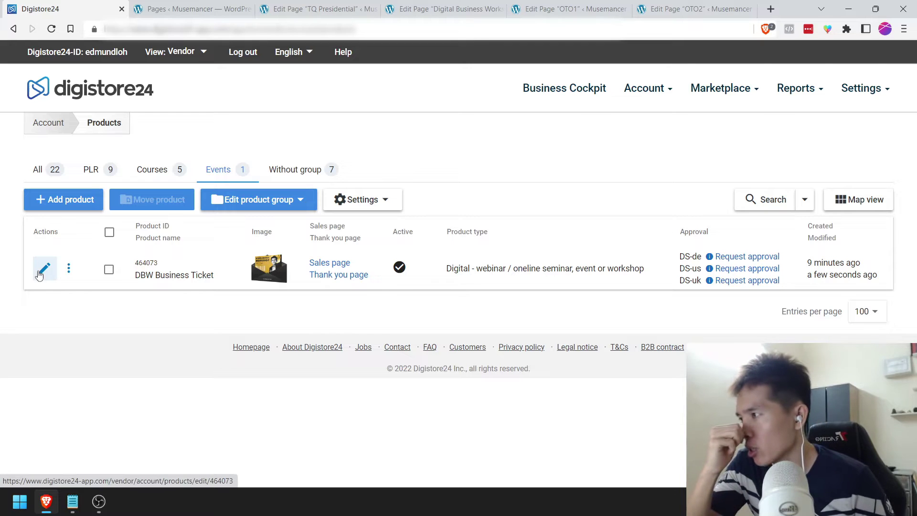
# Step: Copy the DBW Business Ticket's order-form link and switch to the Digital Business Workshop editor
pyautogui.click(43, 270)
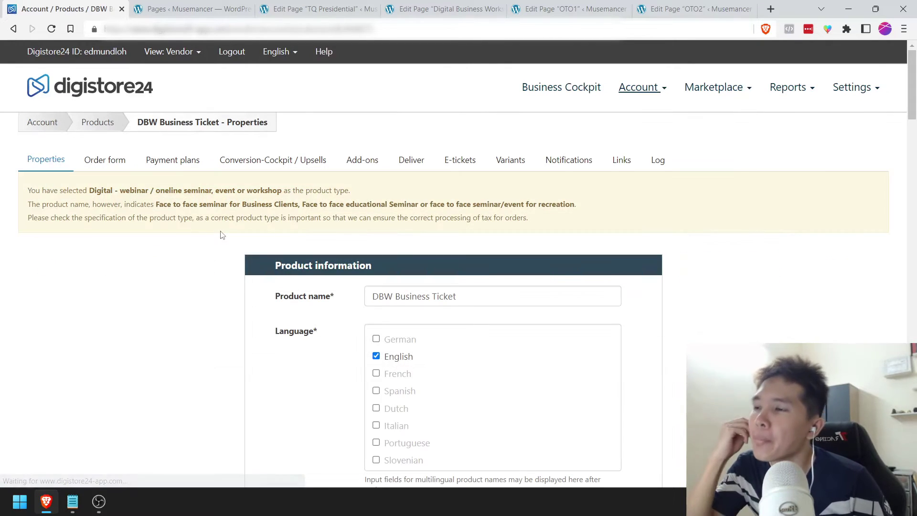
pyautogui.scroll(-10, 220, 236)
pyautogui.scroll(-15, 221, 238)
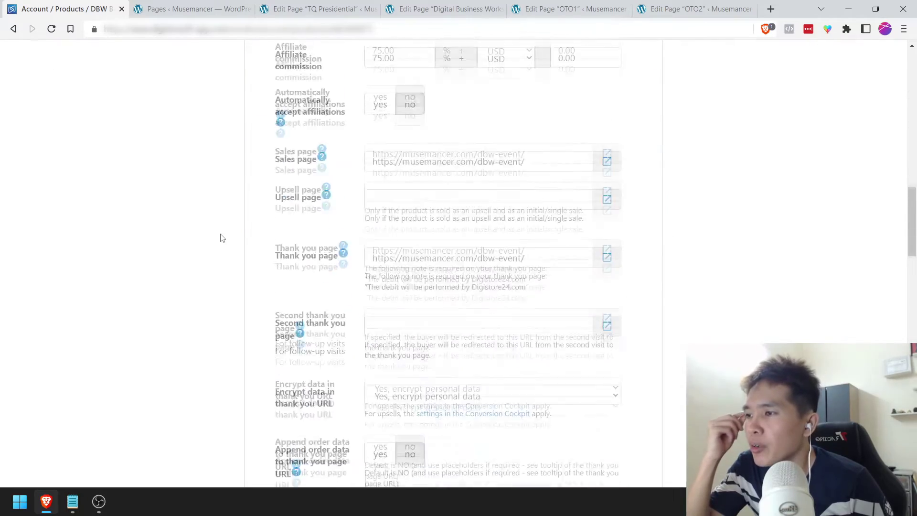
pyautogui.scroll(-3, 221, 238)
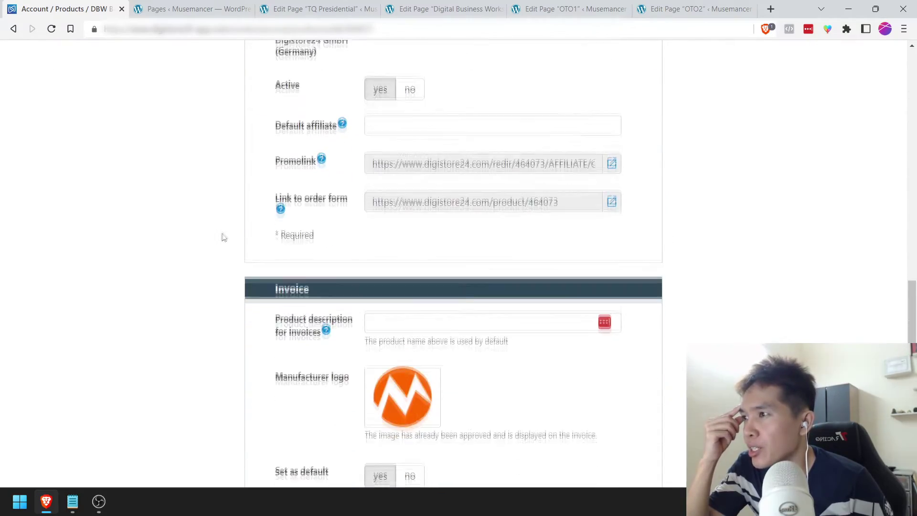
pyautogui.click(575, 201)
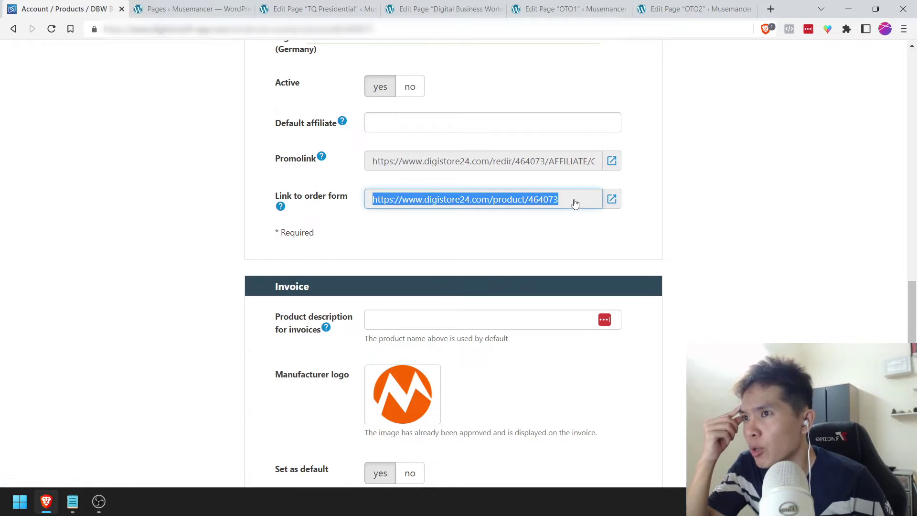
pyautogui.click(473, 10)
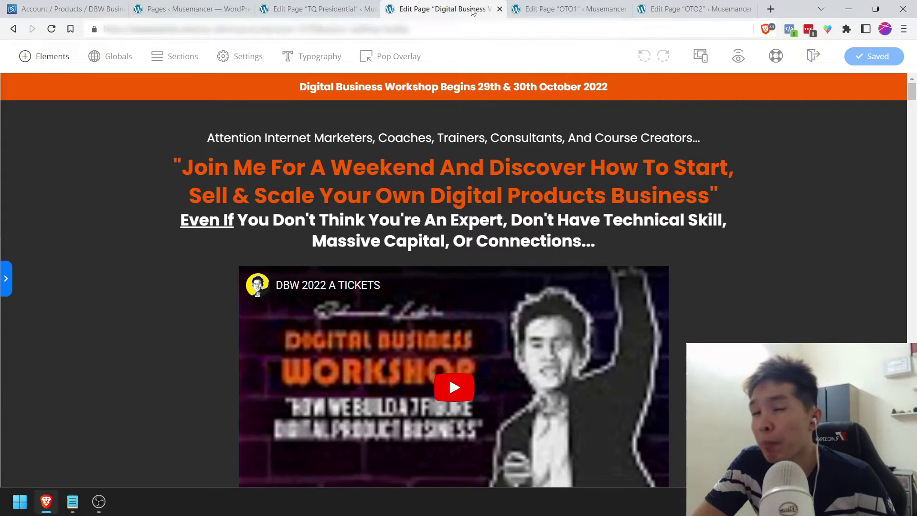
# Step: Add an orange-styled Button element below the Business ticket checklist
pyautogui.scroll(-1, 913, 89)
pyautogui.scroll(1, 912, 82)
pyautogui.moveTo(913, 82); pyautogui.dragTo(912, 353)
pyautogui.scroll(-5, 55, 79)
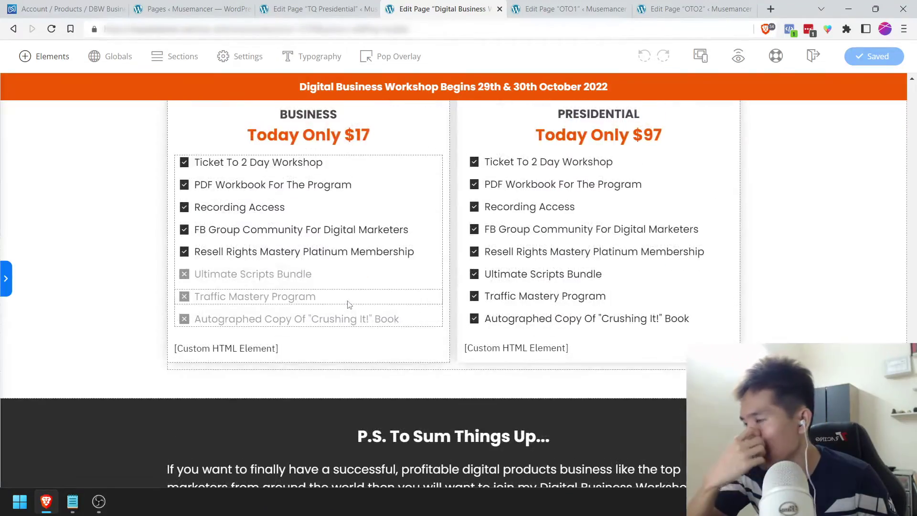
pyautogui.click(46, 59)
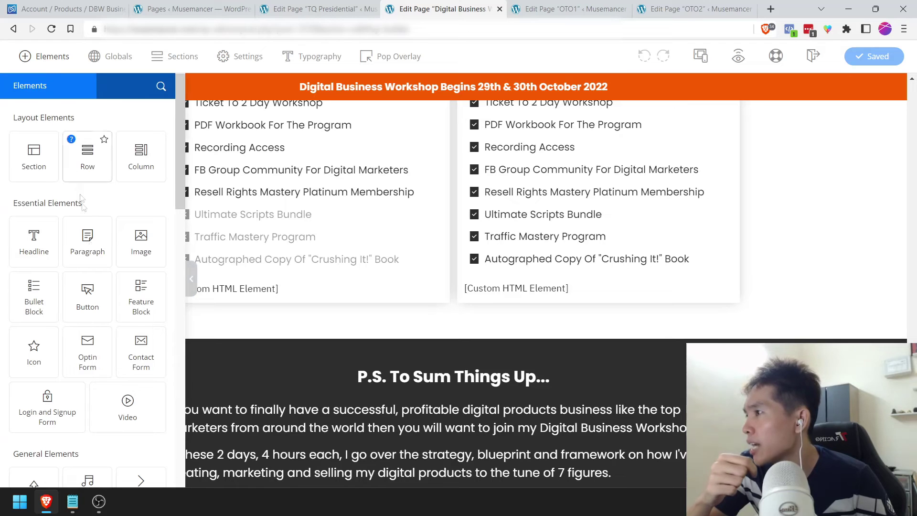
pyautogui.moveTo(91, 299); pyautogui.dragTo(252, 266)
pyautogui.scroll(-5, 79, 353)
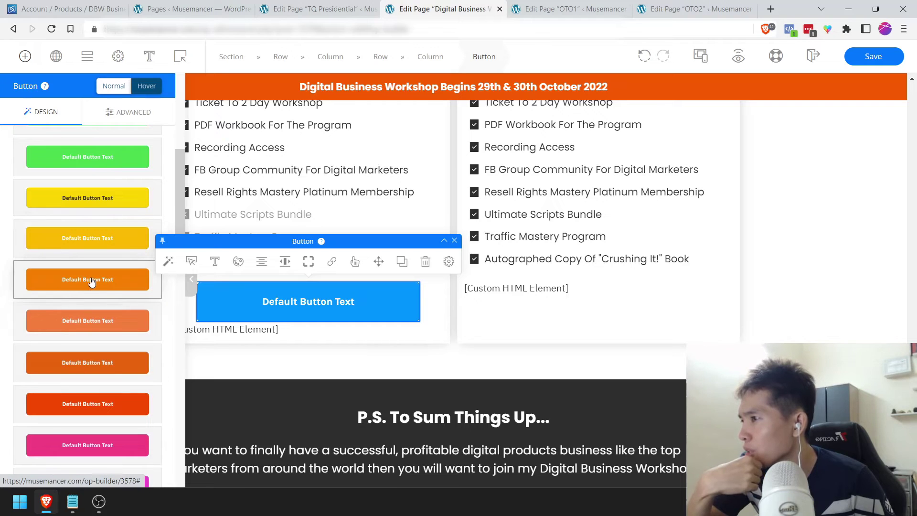
pyautogui.click(92, 282)
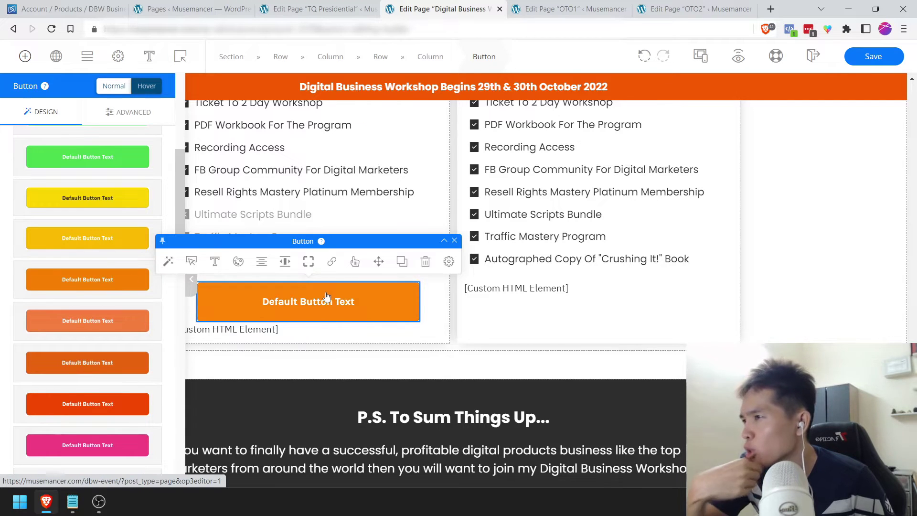
# Step: Paste the Digistore24 order-form URL into the button's link field
pyautogui.click(332, 261)
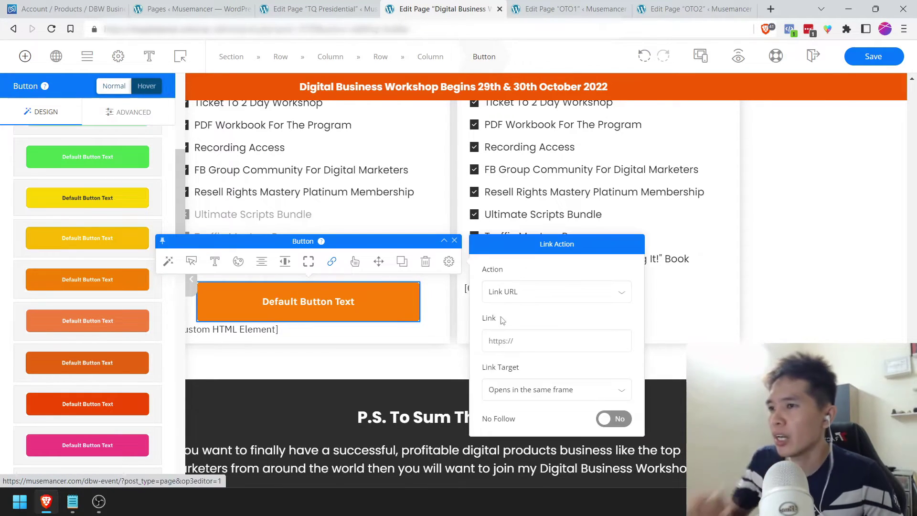
pyautogui.click(536, 334)
pyautogui.hotkey('ctrl', 'v')
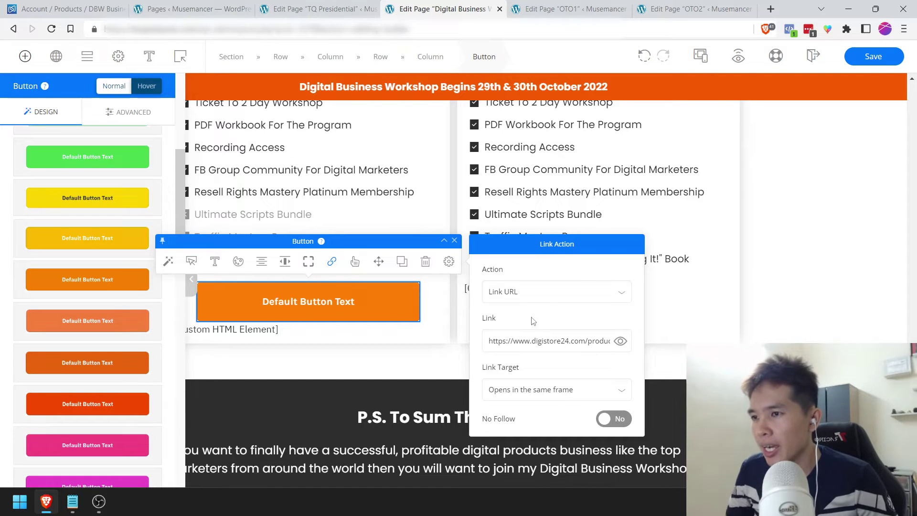
# Step: Make the orange button size L with 100% width
pyautogui.click(819, 281)
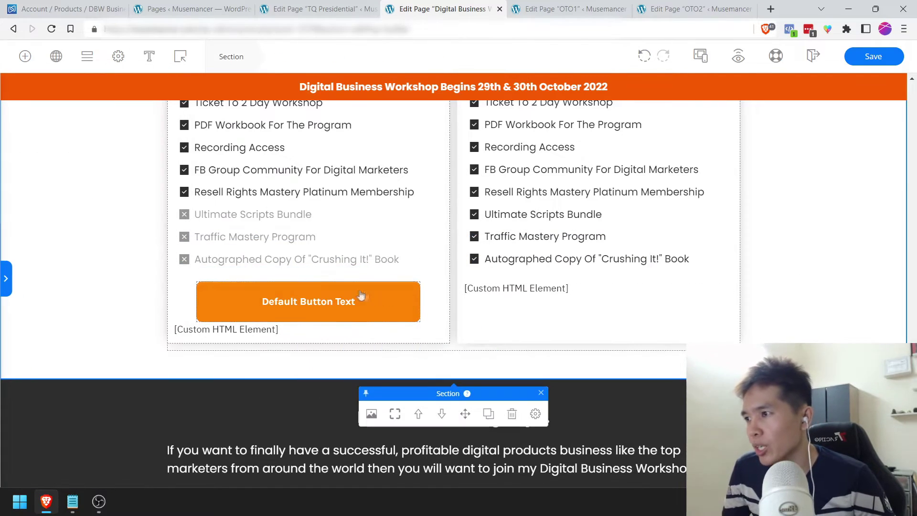
pyautogui.click(307, 295)
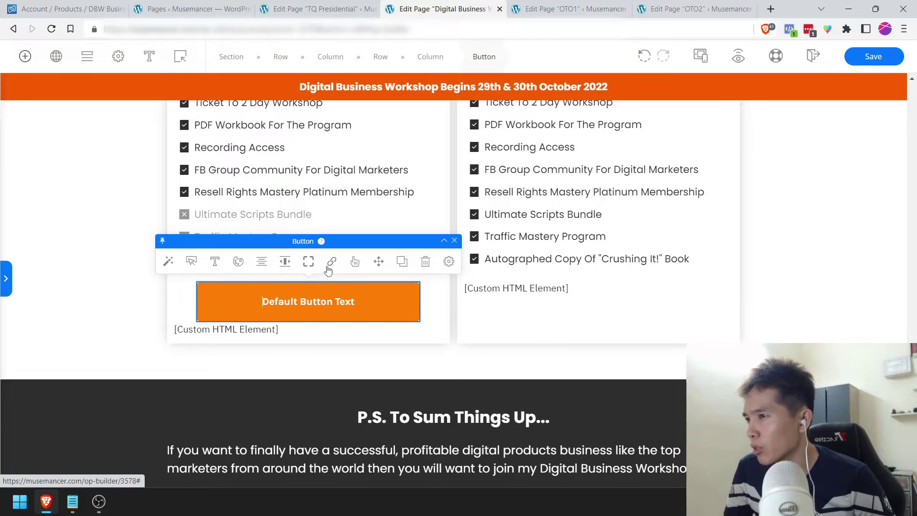
pyautogui.click(331, 262)
pyautogui.click(331, 262)
pyautogui.click(196, 262)
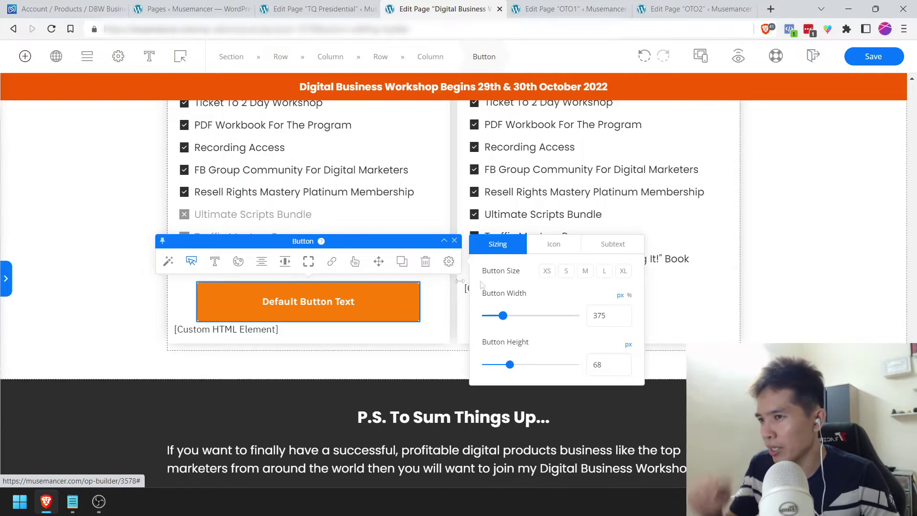
pyautogui.click(605, 271)
pyautogui.doubleClick(597, 316)
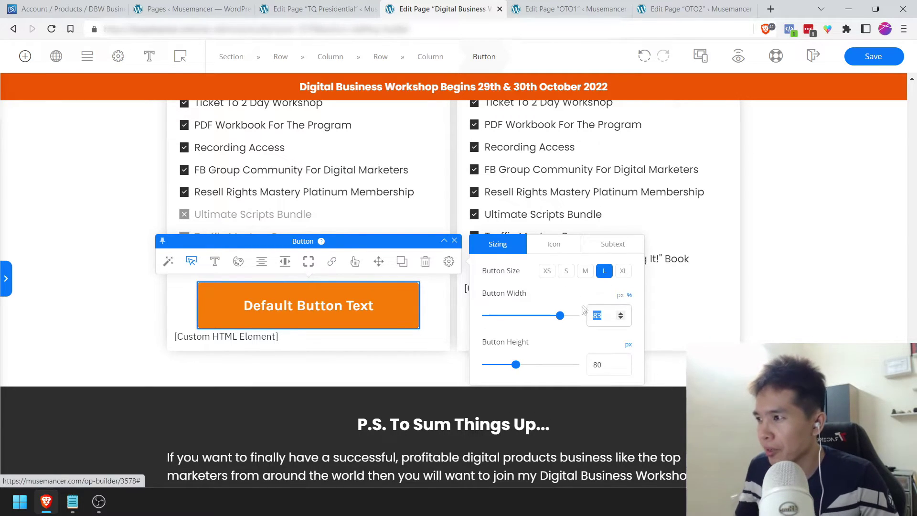
pyautogui.write('100')
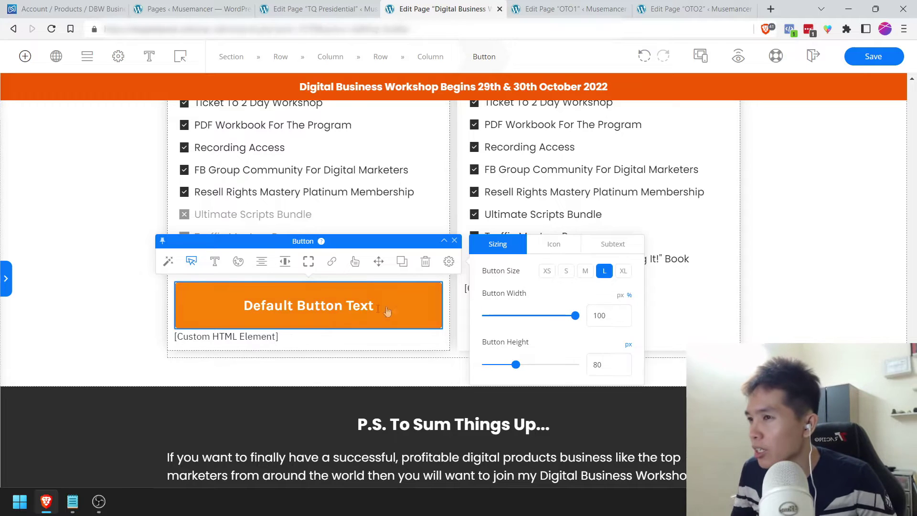
# Step: Enable the button icon and change the button text to 'Add To Cart'
pyautogui.click(554, 244)
pyautogui.click(613, 274)
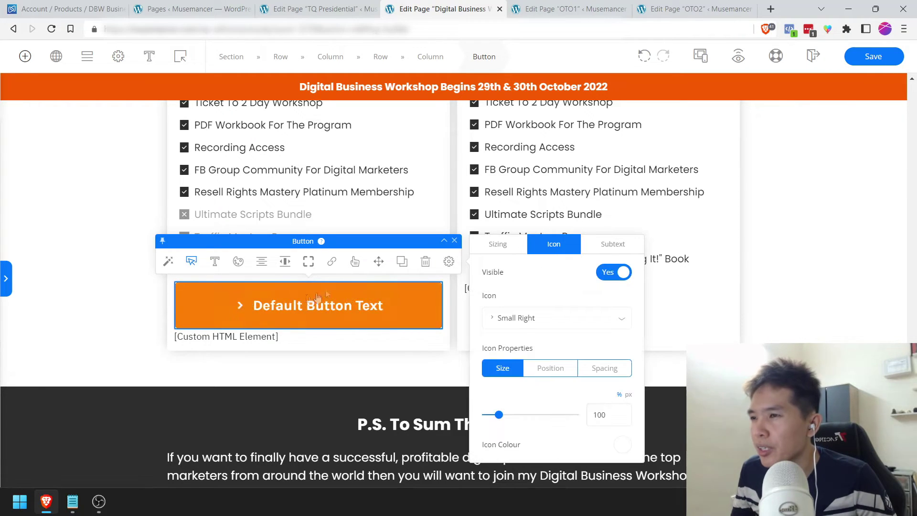
pyautogui.click(294, 310)
pyautogui.tripleClick(294, 310)
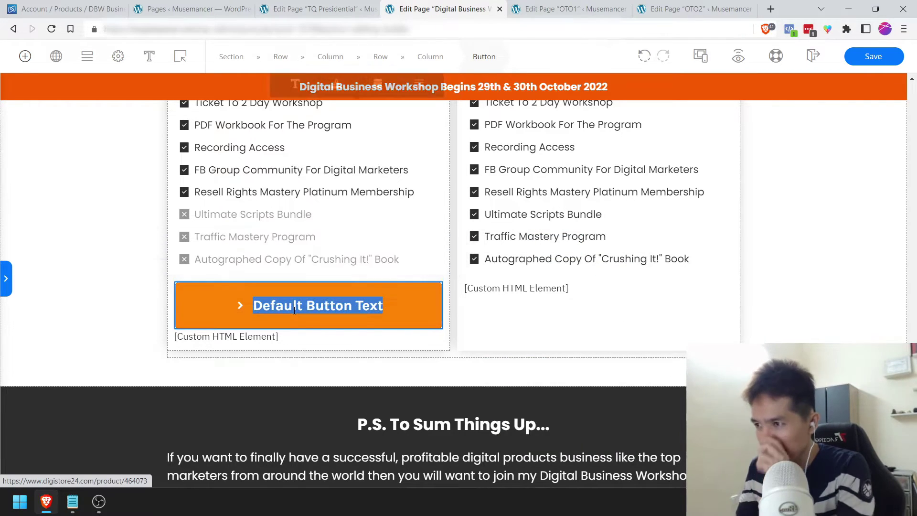
pyautogui.write('Add To Cart')
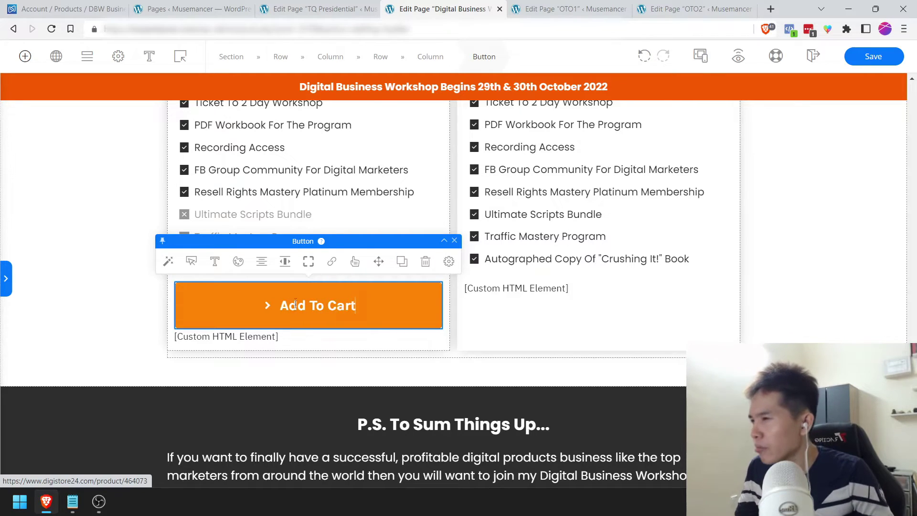
# Step: Give the button the Cart Speed icon and #2d2d2d text colour
pyautogui.click(191, 262)
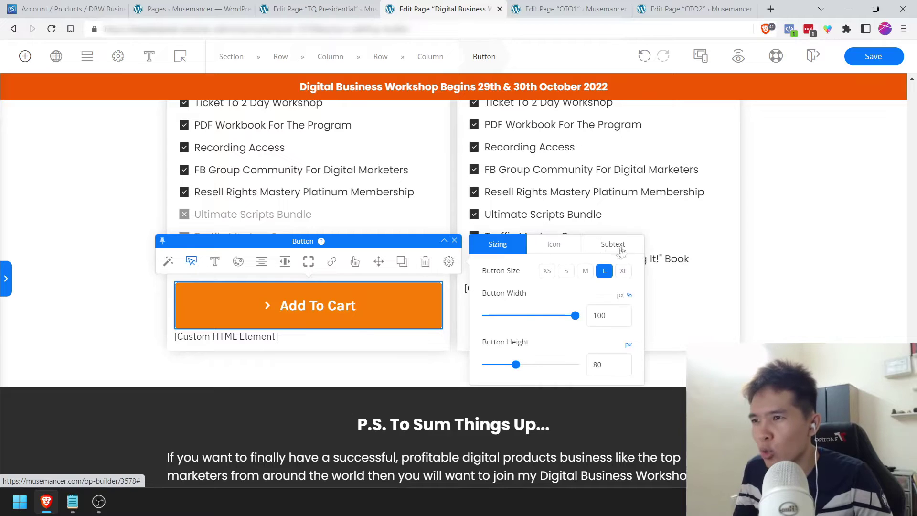
pyautogui.click(564, 247)
pyautogui.click(535, 316)
pyautogui.write('cart')
pyautogui.click(562, 382)
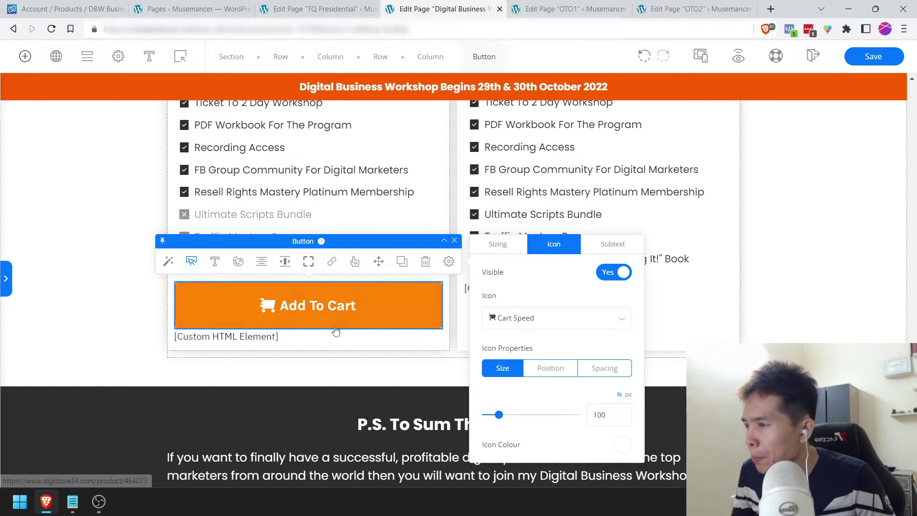
pyautogui.click(239, 261)
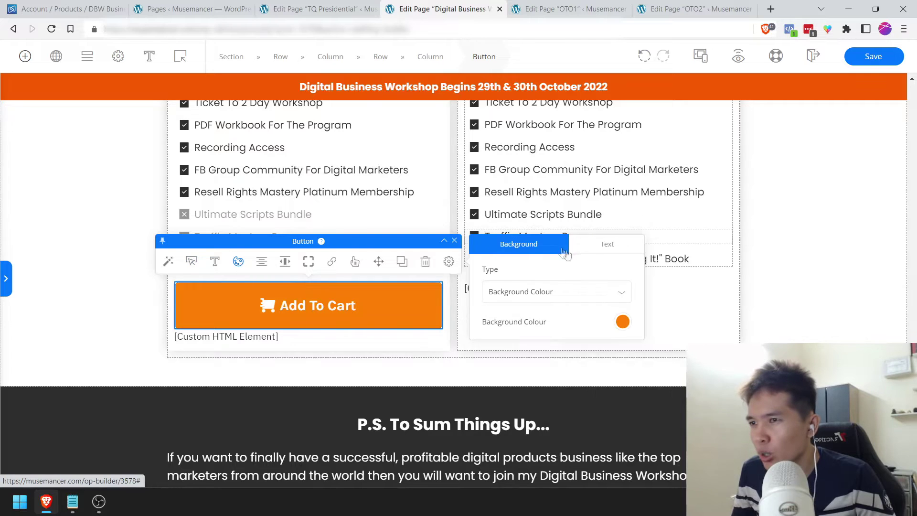
pyautogui.click(595, 247)
pyautogui.tripleClick(524, 462)
pyautogui.write('2d2d2d')
# Step: Delete the custom HTML under the button, set 12px space below, and save the page
pyautogui.click(368, 339)
pyautogui.press('Delete')
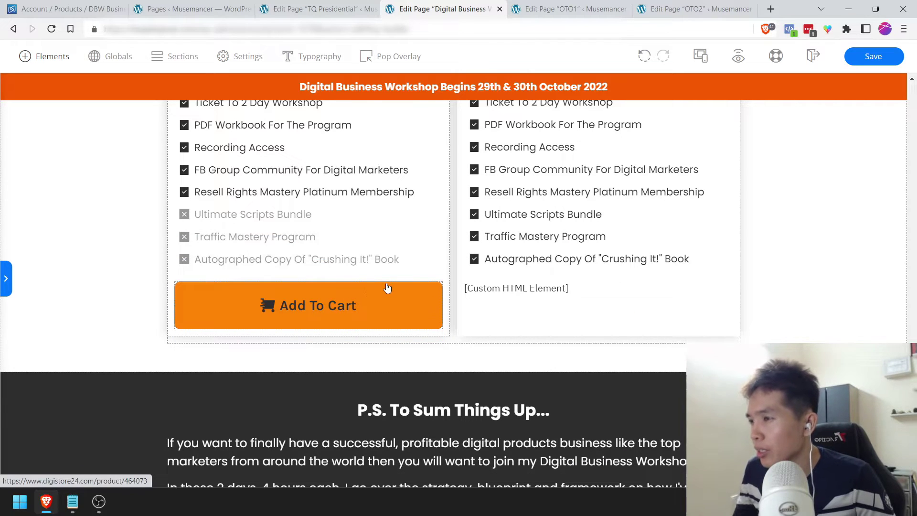
pyautogui.click(390, 289)
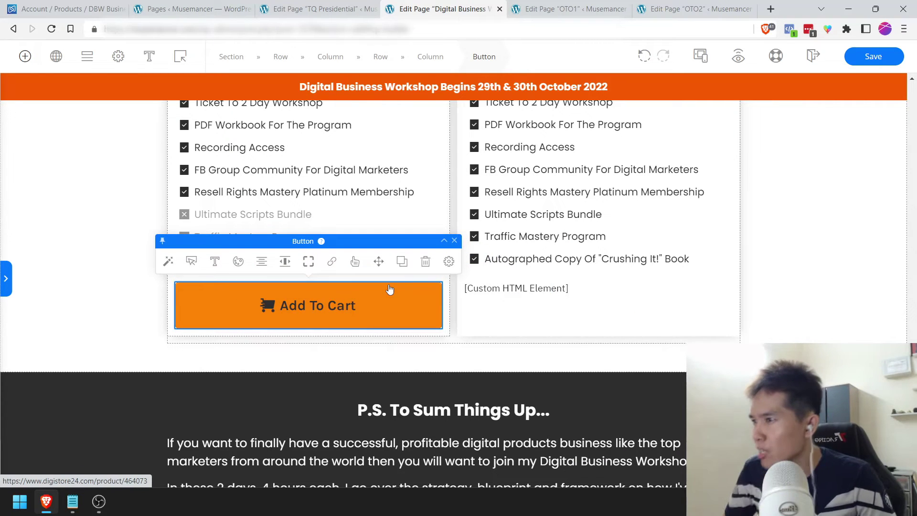
pyautogui.click(449, 261)
pyautogui.moveTo(606, 341); pyautogui.dragTo(583, 340)
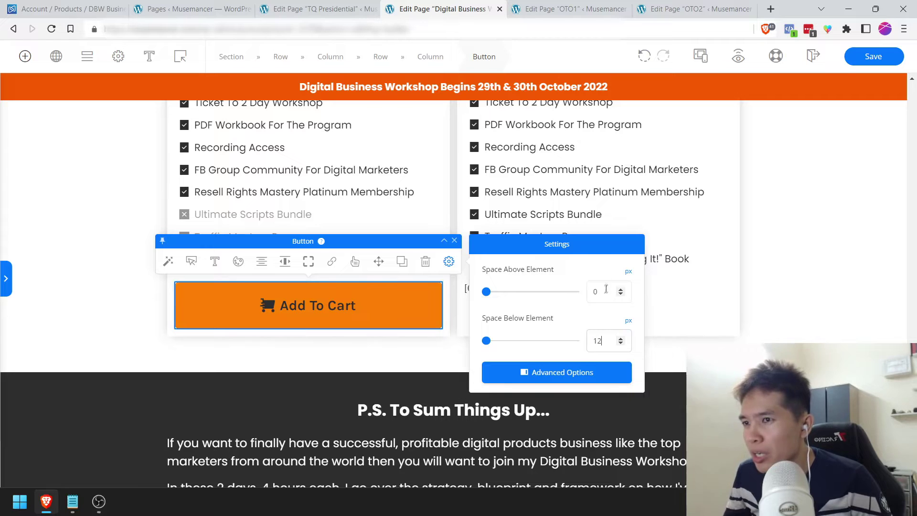
pyautogui.write('12')
pyautogui.click(841, 188)
pyautogui.click(873, 57)
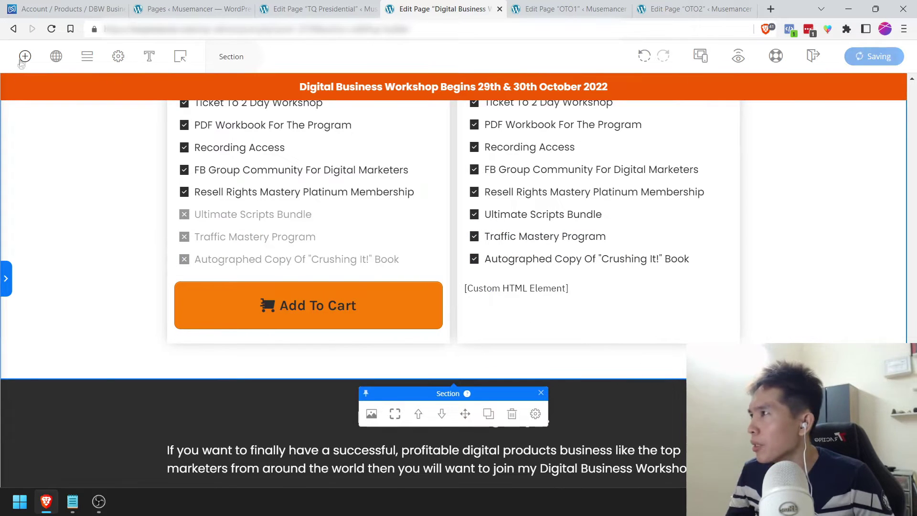
pyautogui.click(24, 58)
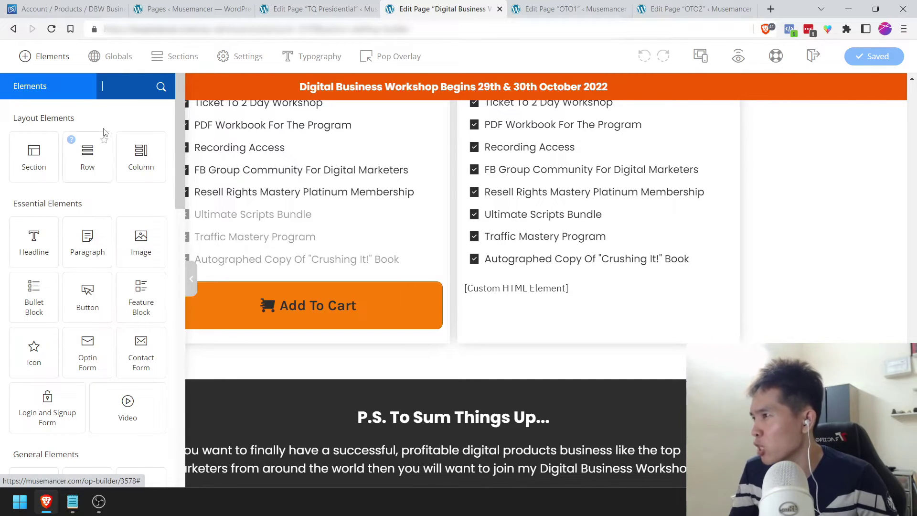
# Step: Place a Credit Cards logo row under Add To Cart, undoing a mistaken trust badge
pyautogui.write('tr')
pyautogui.moveTo(127, 160); pyautogui.dragTo(291, 311)
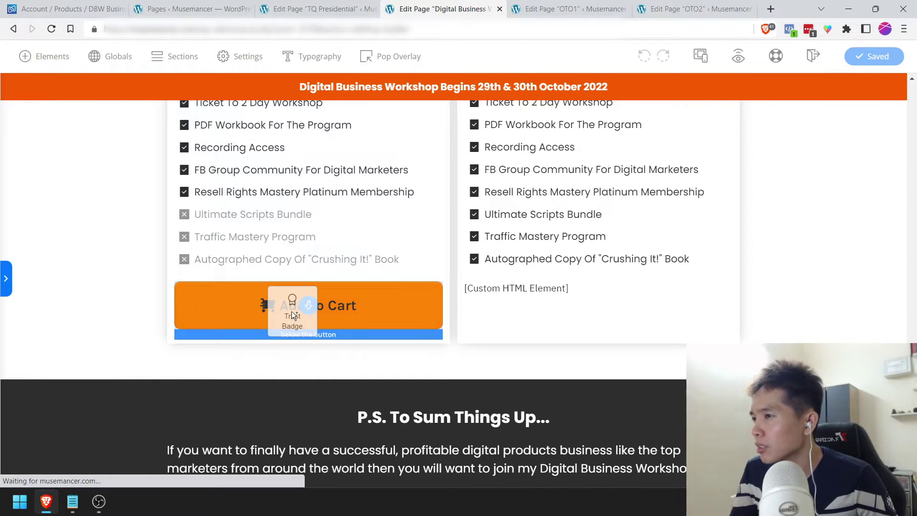
pyautogui.click(644, 56)
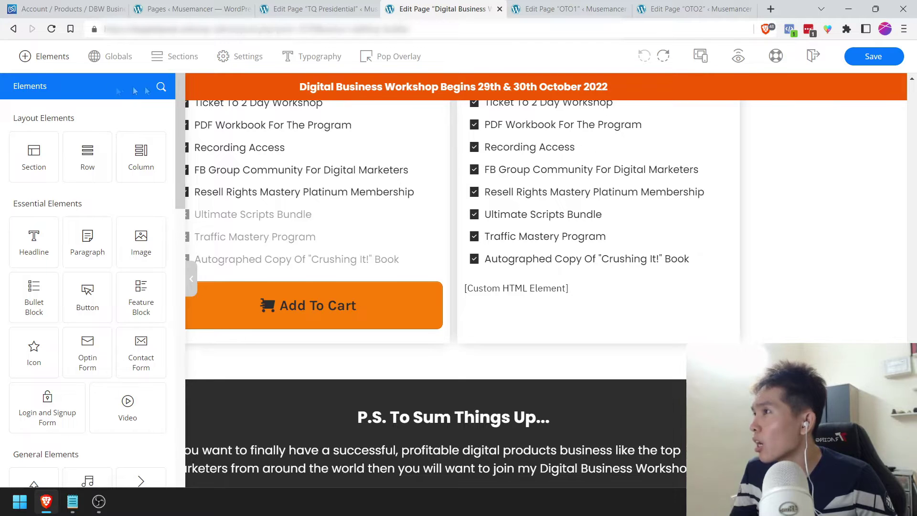
pyautogui.click(162, 86)
pyautogui.write('card')
pyautogui.moveTo(111, 175); pyautogui.dragTo(294, 310)
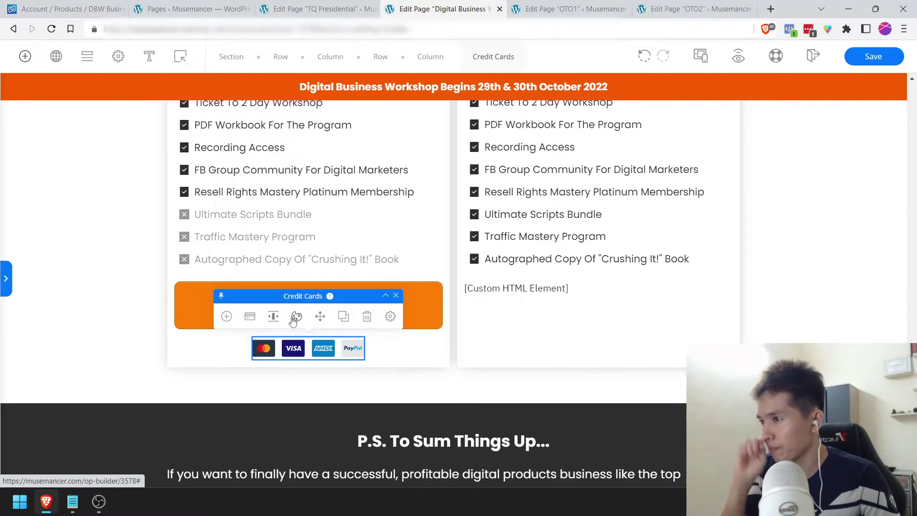
# Step: Add another card to the logo row and set it to Discover
pyautogui.click(354, 349)
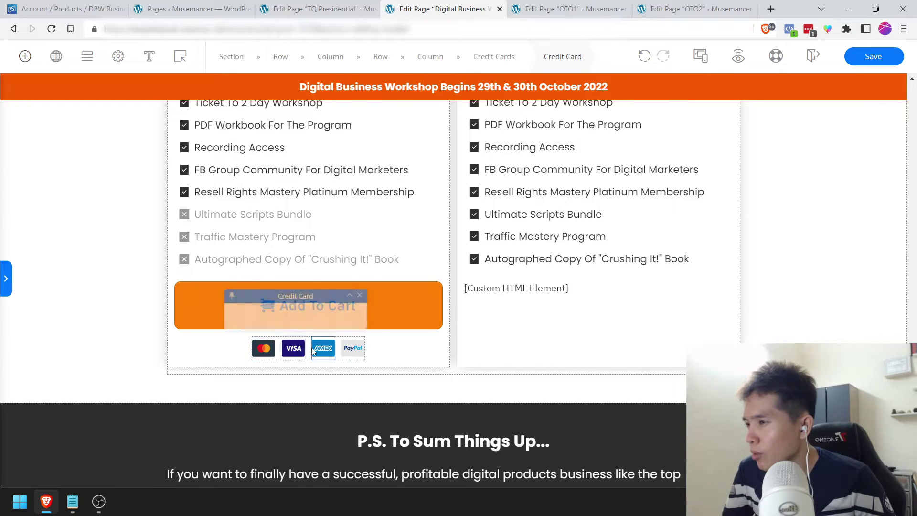
pyautogui.click(295, 317)
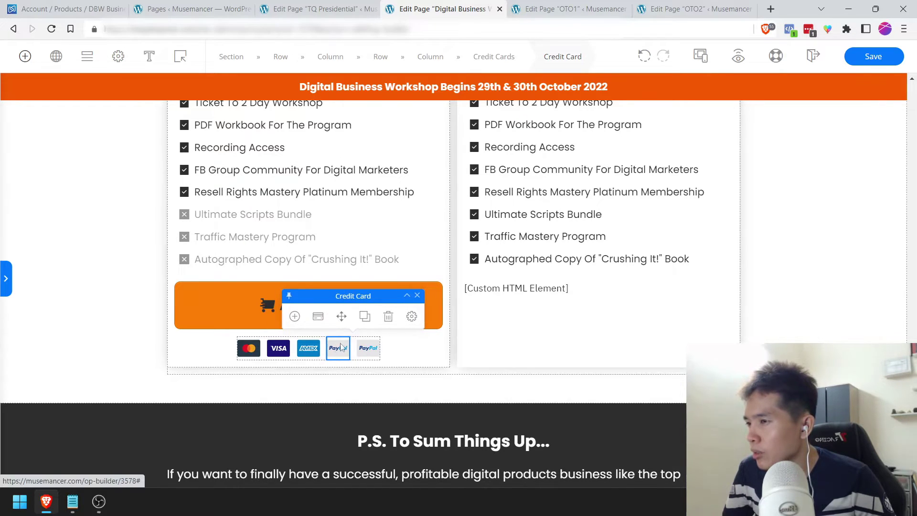
pyautogui.click(318, 316)
pyautogui.click(478, 347)
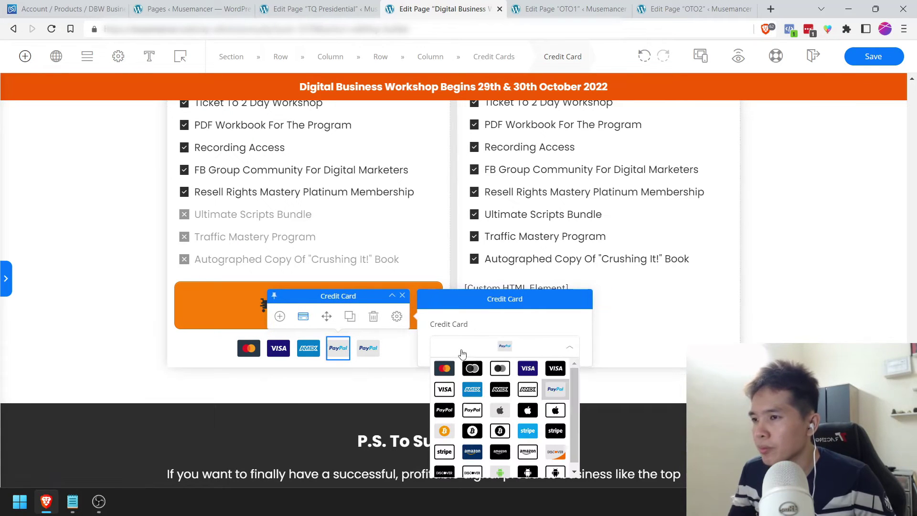
pyautogui.click(555, 452)
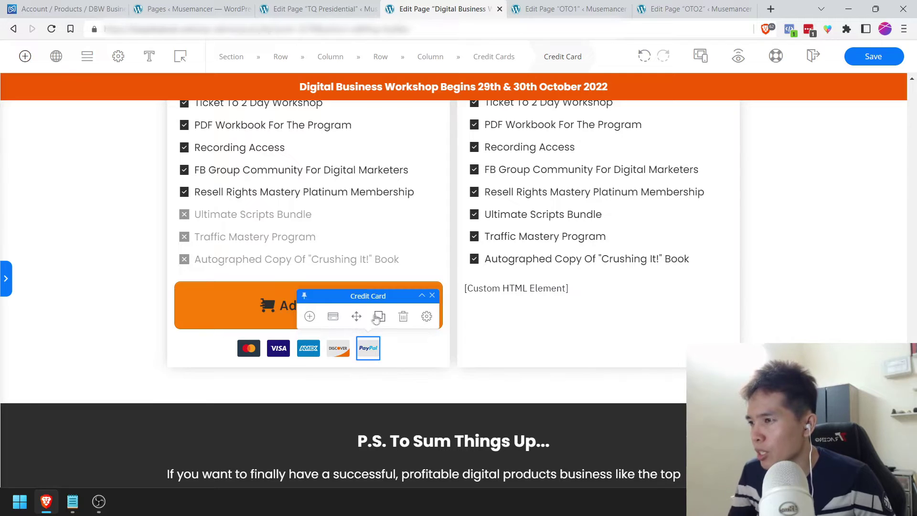
# Step: Set the credit card logo row's size to 32
pyautogui.click(333, 316)
pyautogui.click(426, 317)
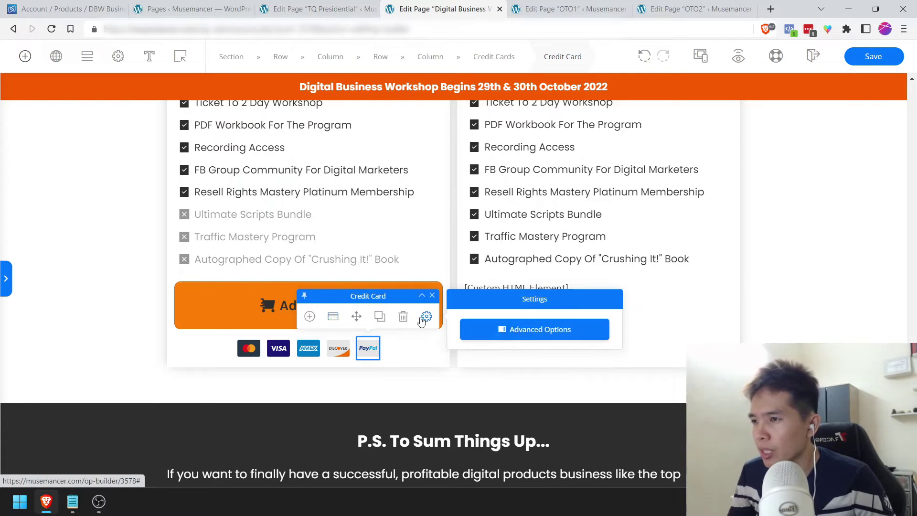
pyautogui.click(533, 337)
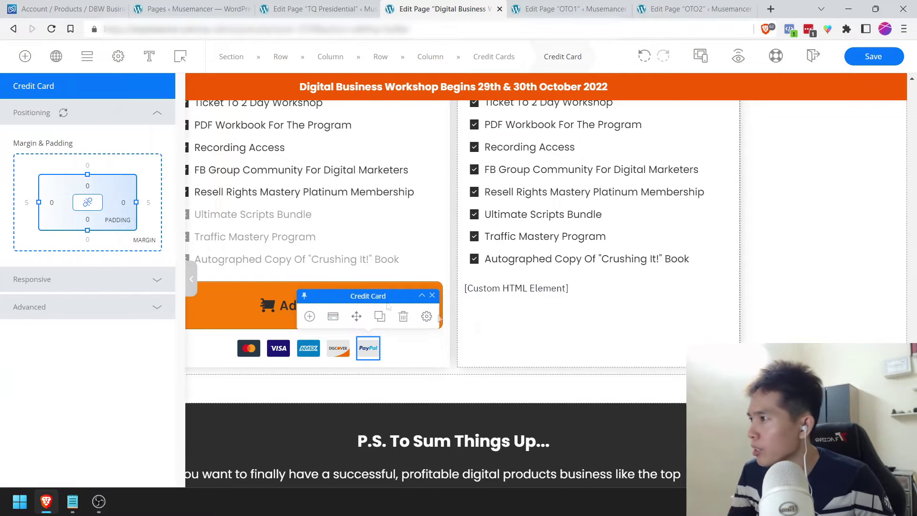
pyautogui.click(298, 353)
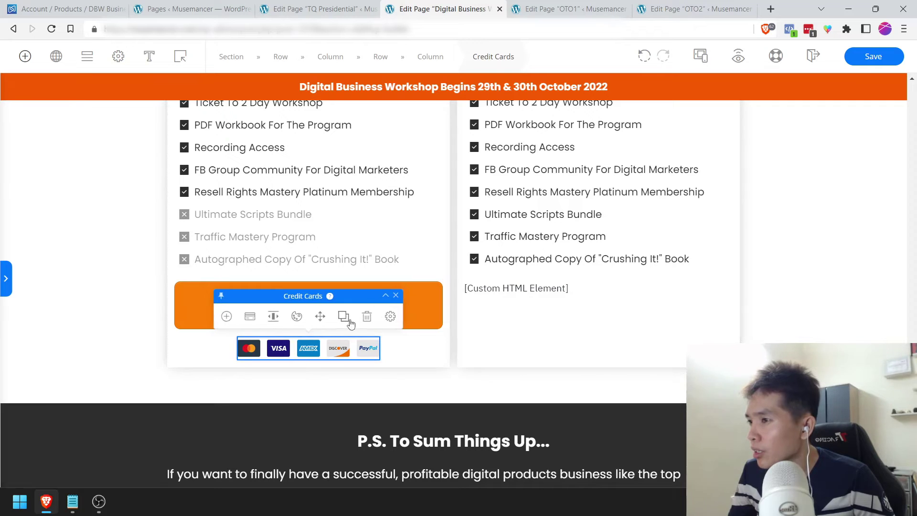
pyautogui.click(249, 317)
pyautogui.doubleClick(539, 412)
pyautogui.write('32')
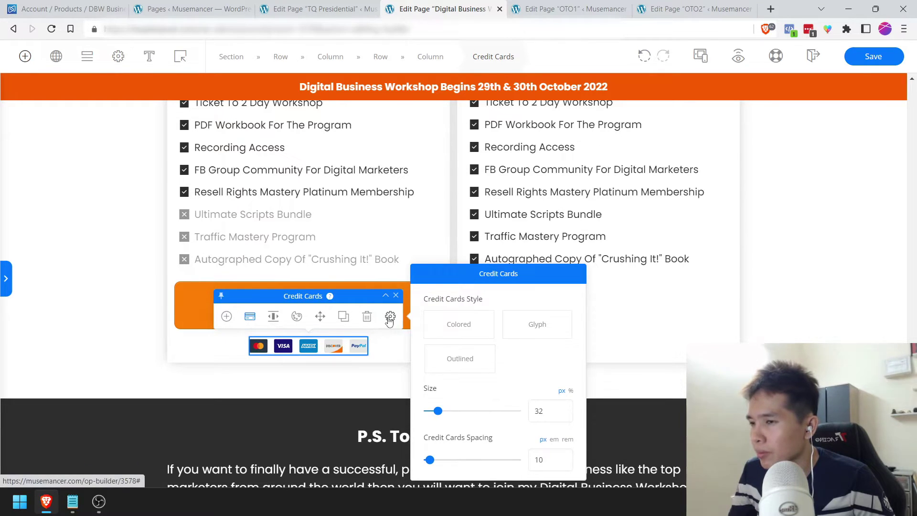
# Step: Dismiss the element settings and save the page with Ctrl+S
pyautogui.click(391, 317)
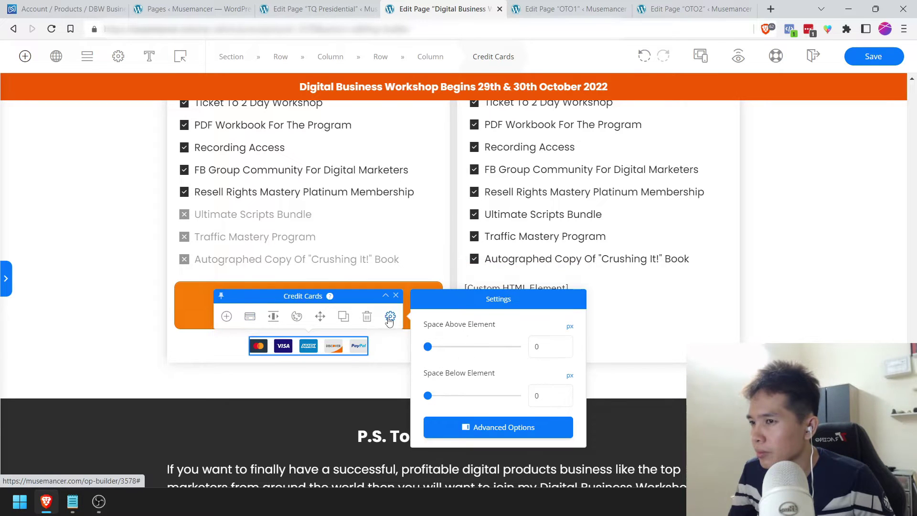
pyautogui.click(348, 253)
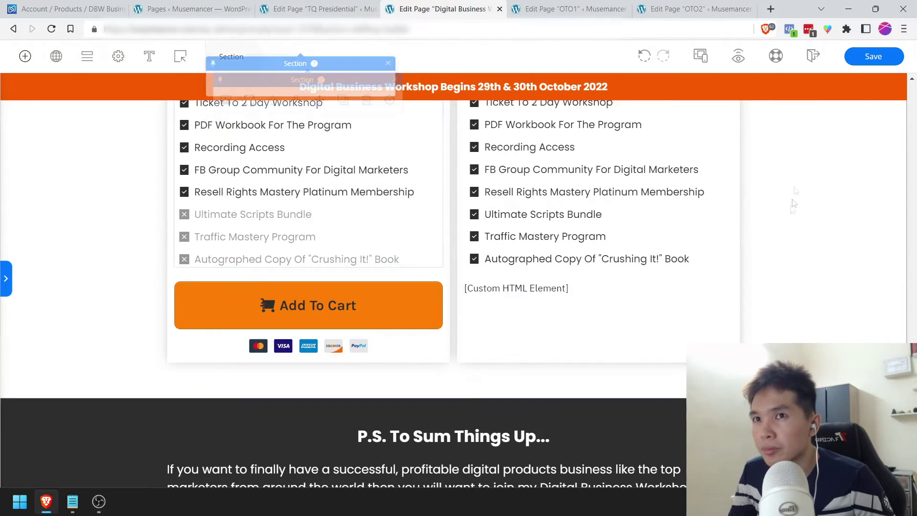
pyautogui.click(504, 284)
pyautogui.hotkey('ctrl', 's')
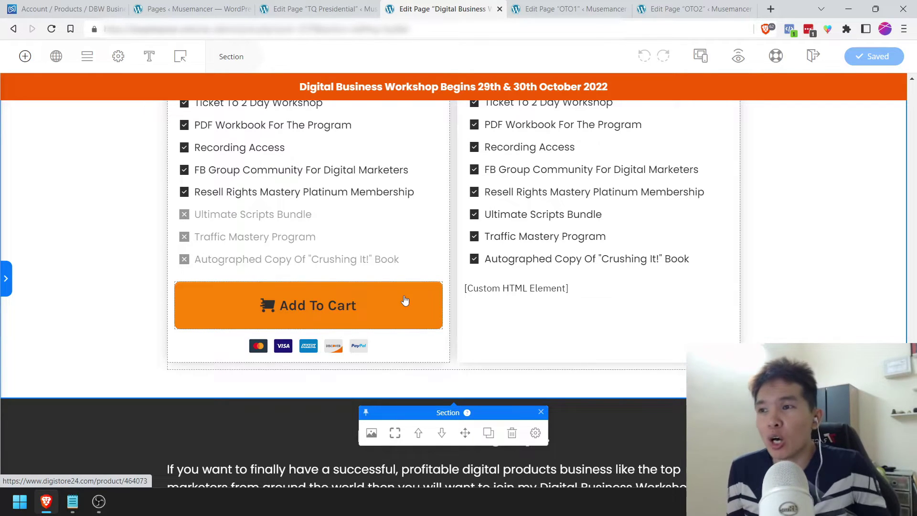
pyautogui.scroll(4, 493, 240)
pyautogui.scroll(-1, 492, 247)
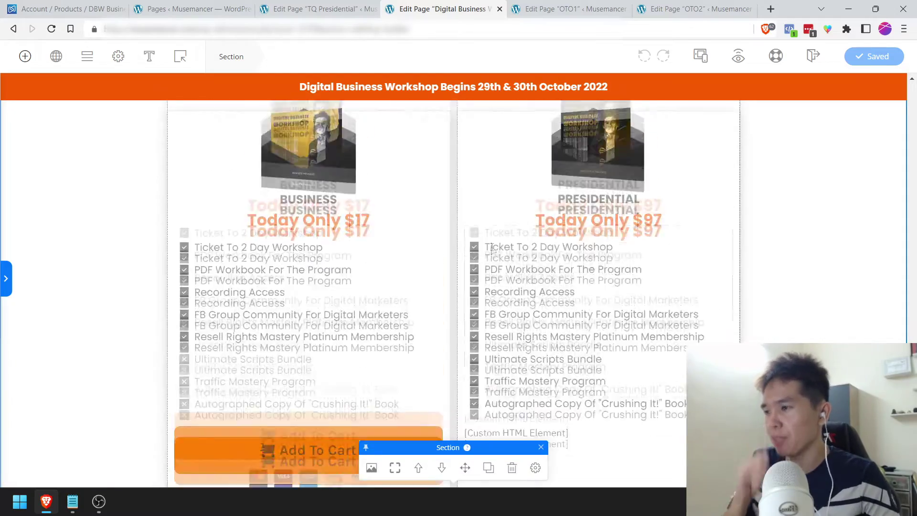
pyautogui.click(62, 9)
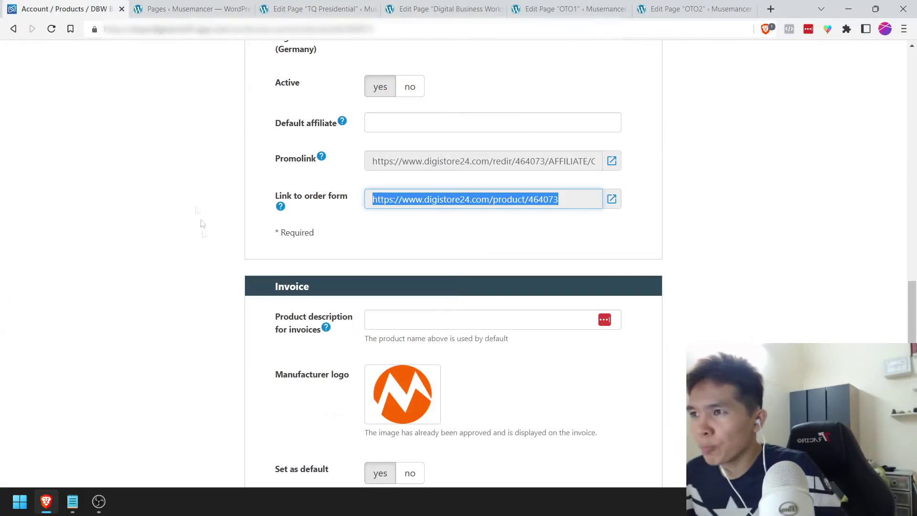
# Step: Duplicate the DBW Business Ticket with Copy product and confirm with Yes
pyautogui.scroll(15, 201, 224)
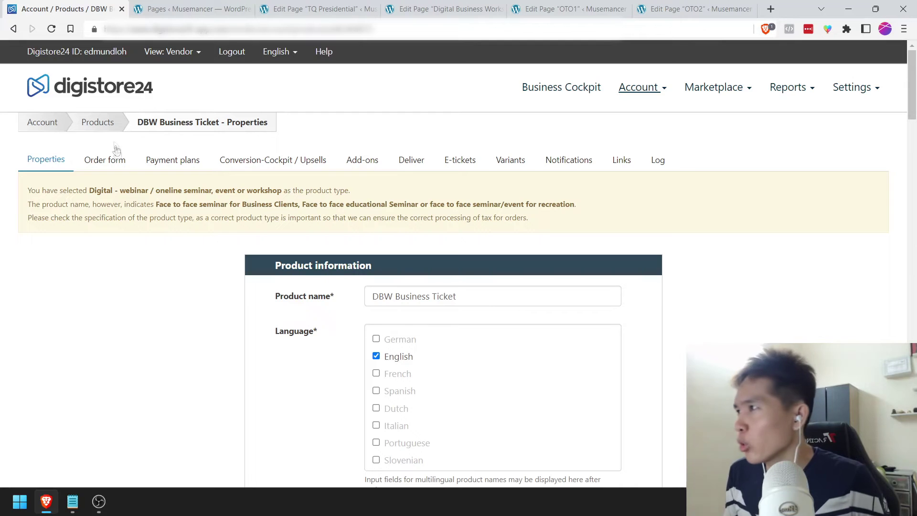
pyautogui.click(108, 128)
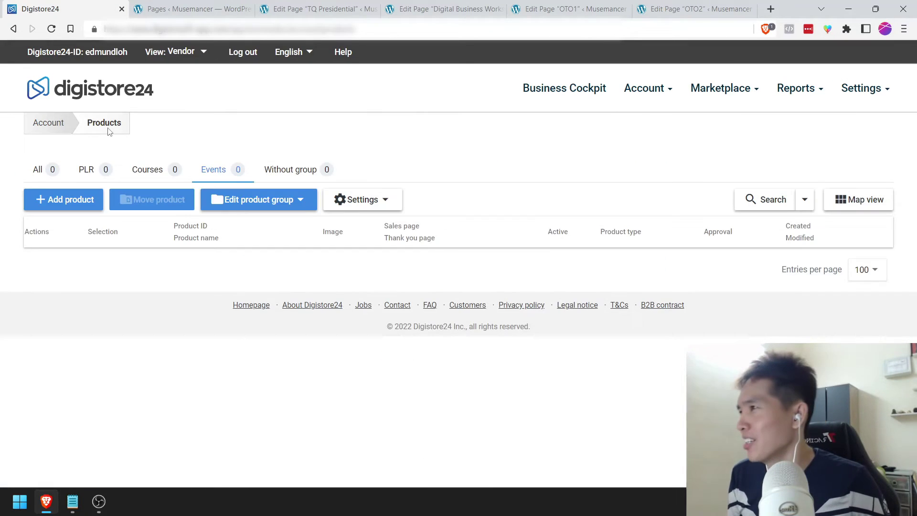
pyautogui.click(642, 94)
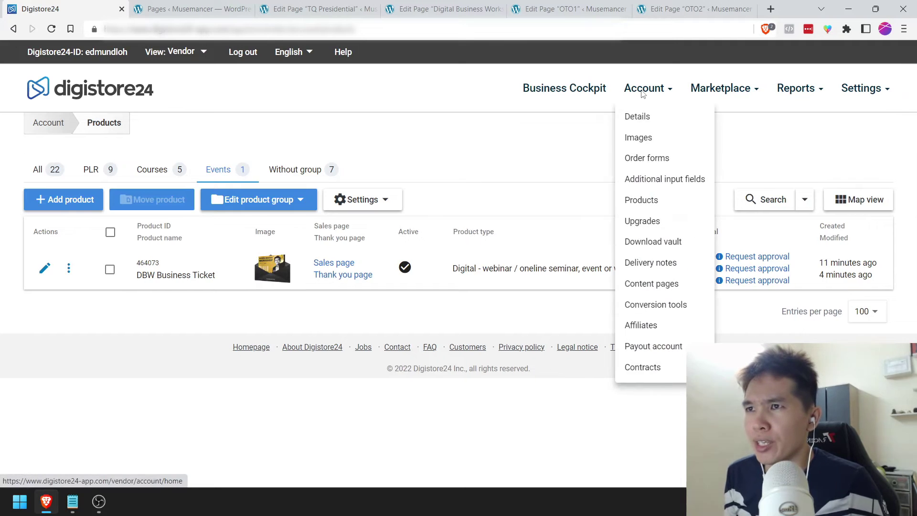
pyautogui.click(506, 152)
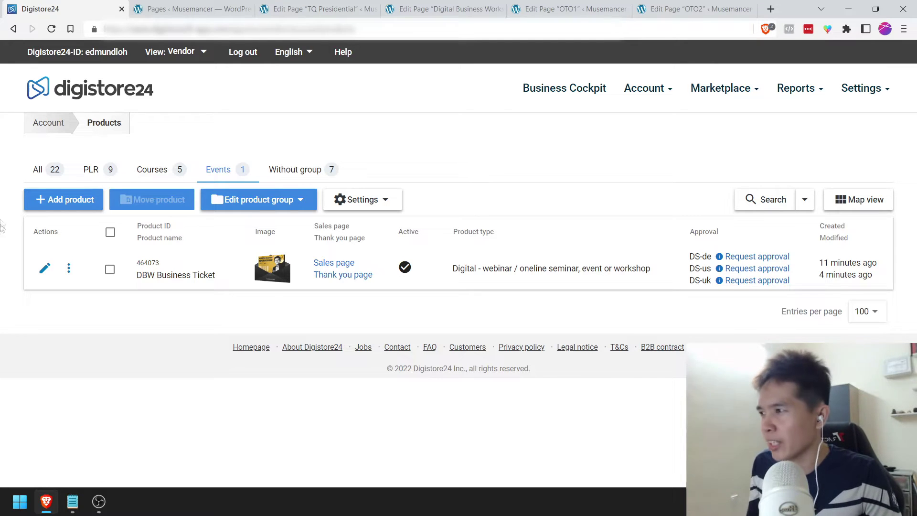
pyautogui.click(70, 270)
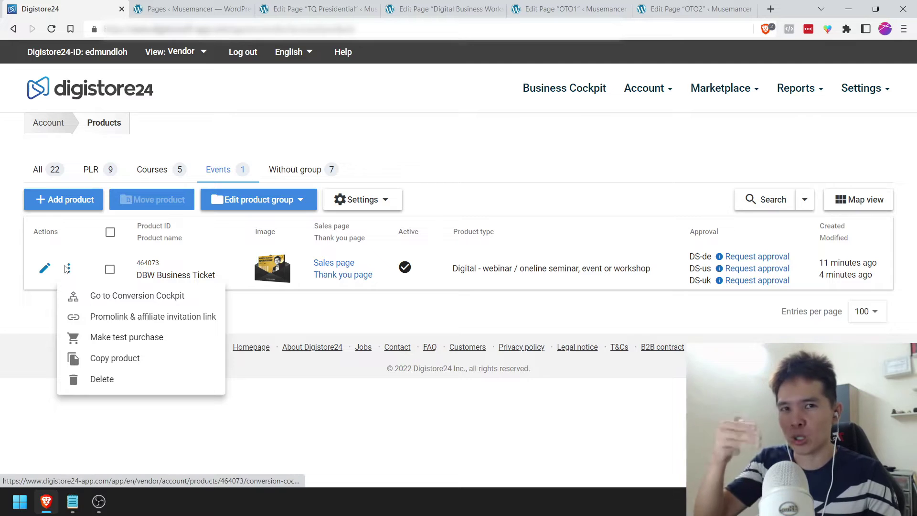
pyautogui.click(117, 358)
pyautogui.click(476, 303)
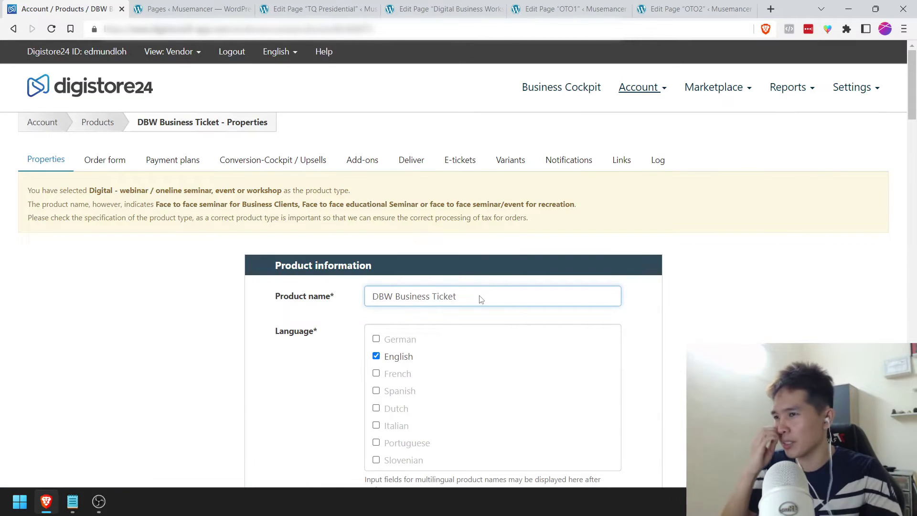
# Step: Rename the copy to 'DBW Presidential Ticket' and clear the customer-facing product name
pyautogui.moveTo(395, 297); pyautogui.dragTo(430, 299)
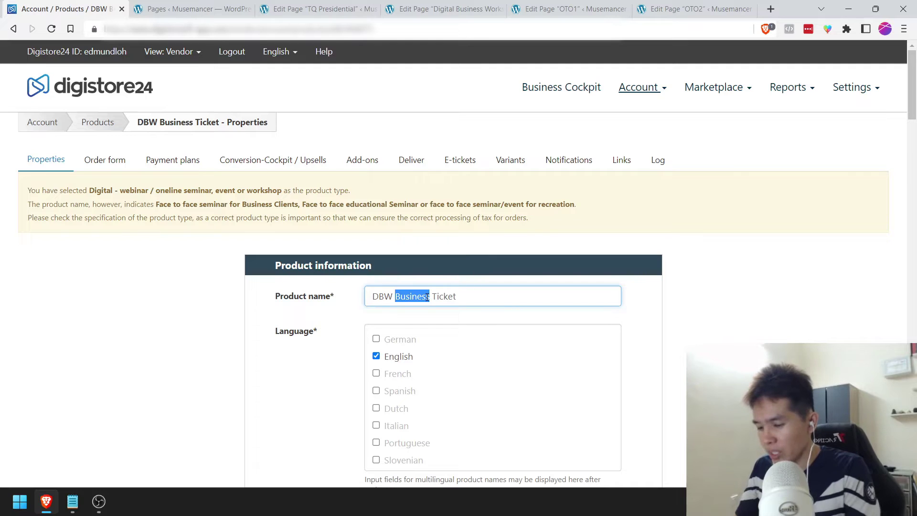
pyautogui.write('Pres')
pyautogui.write('idential')
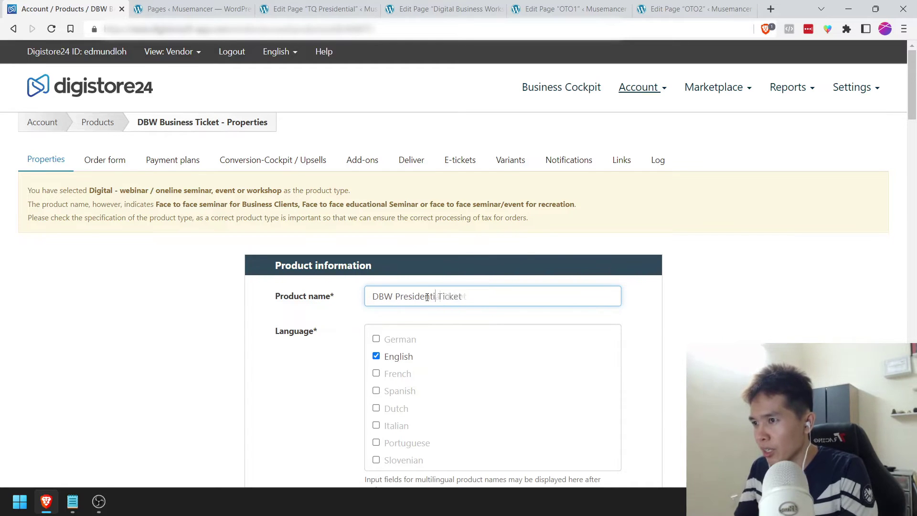
pyautogui.scroll(-6, 336, 317)
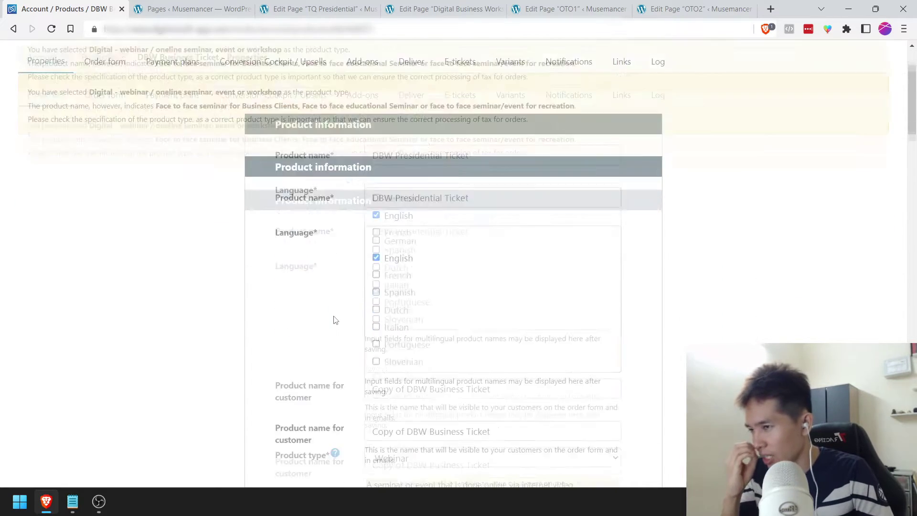
pyautogui.moveTo(491, 233); pyautogui.dragTo(313, 230)
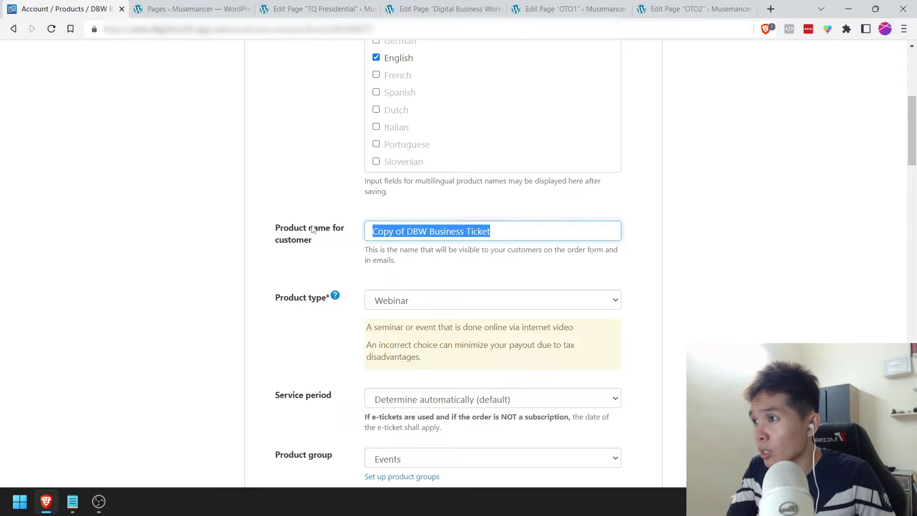
pyautogui.press('BackSpace')
pyautogui.click(411, 246)
# Step: Copy the 'Link to order form' URL and save the product properties
pyautogui.scroll(-1, 413, 263)
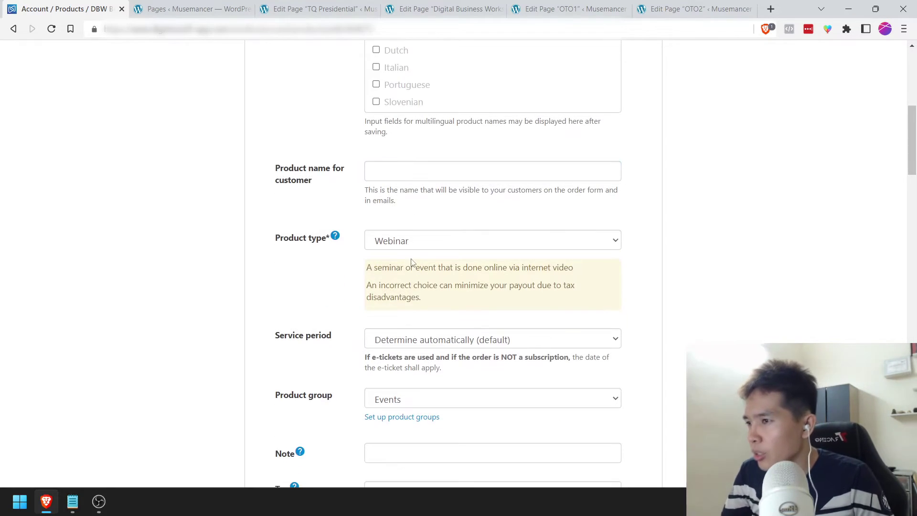
pyautogui.scroll(-2, 353, 210)
pyautogui.scroll(-3, 309, 261)
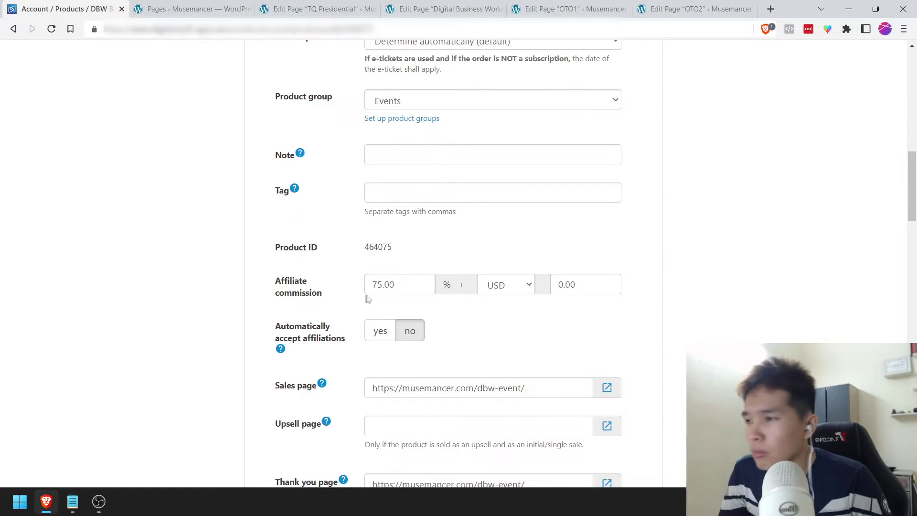
pyautogui.scroll(-2, 337, 310)
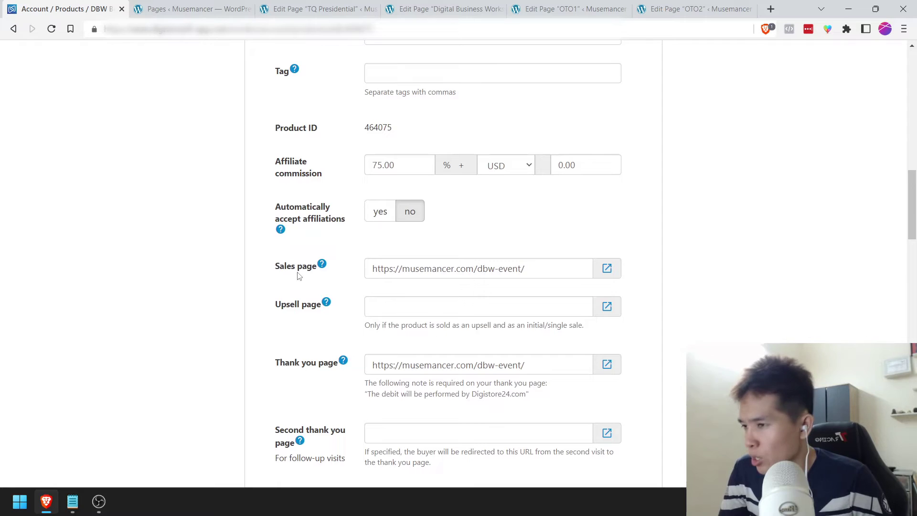
pyautogui.scroll(-1, 316, 297)
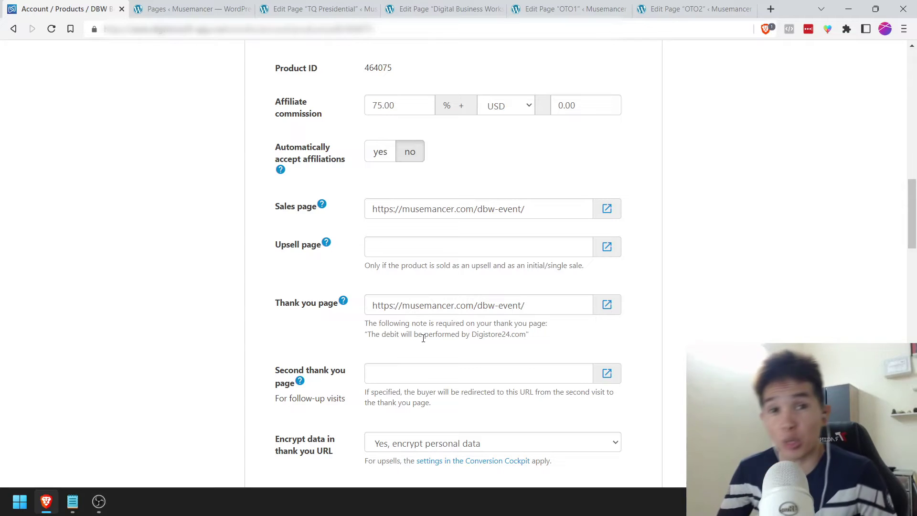
pyautogui.scroll(-1, 424, 334)
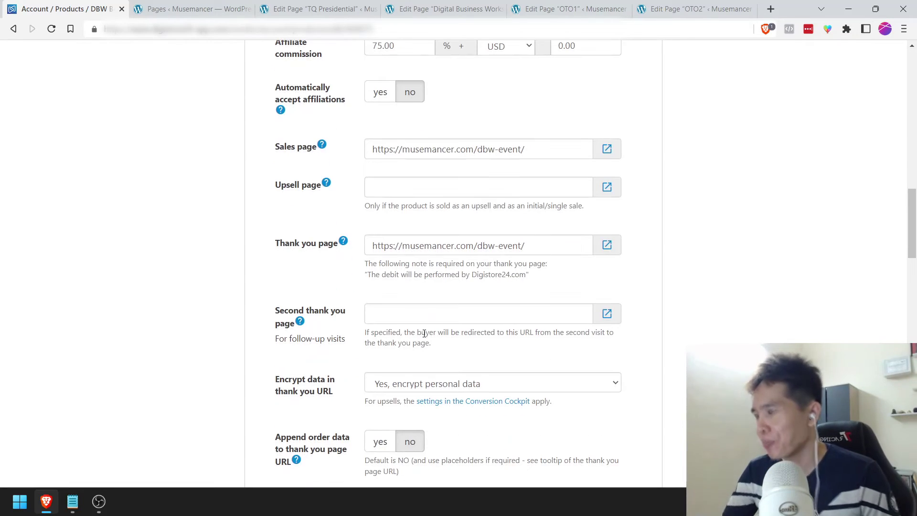
pyautogui.scroll(-8, 436, 269)
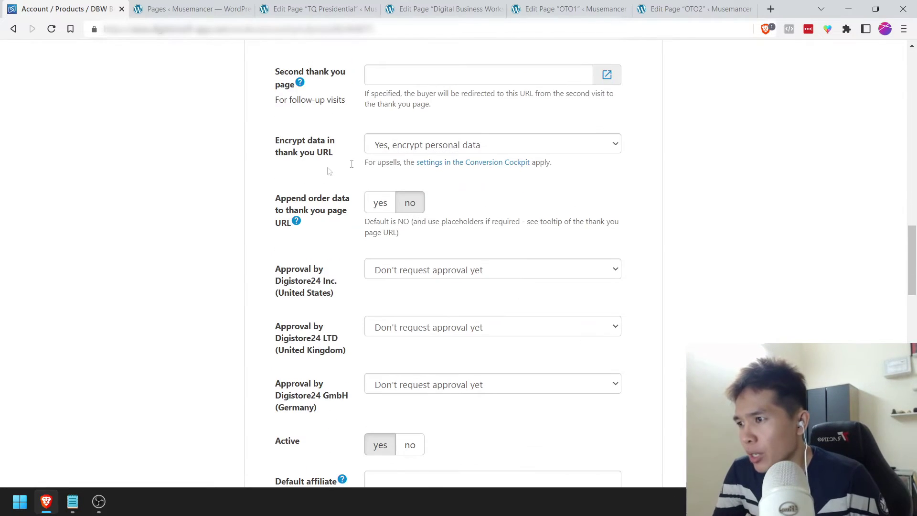
pyautogui.scroll(-3, 293, 264)
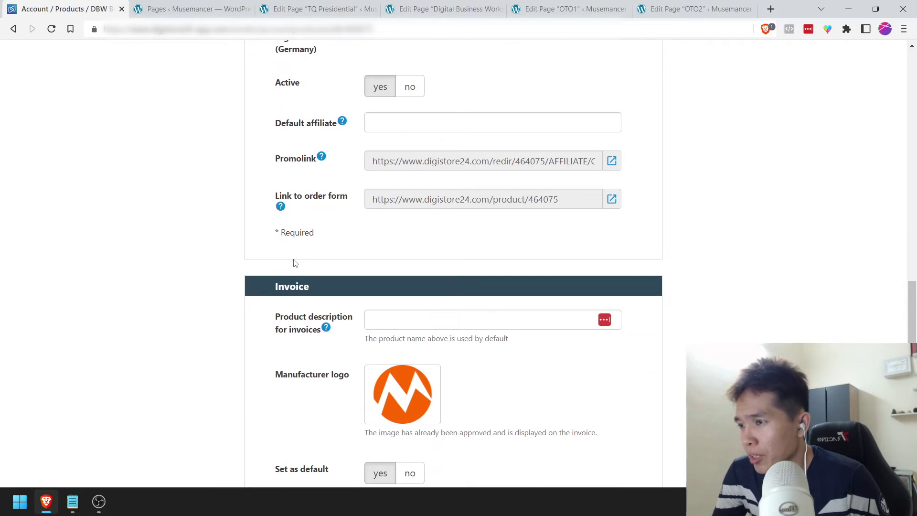
pyautogui.moveTo(369, 203); pyautogui.dragTo(536, 202)
pyautogui.tripleClick(540, 200)
pyautogui.scroll(-5, 467, 262)
pyautogui.scroll(-8, 466, 262)
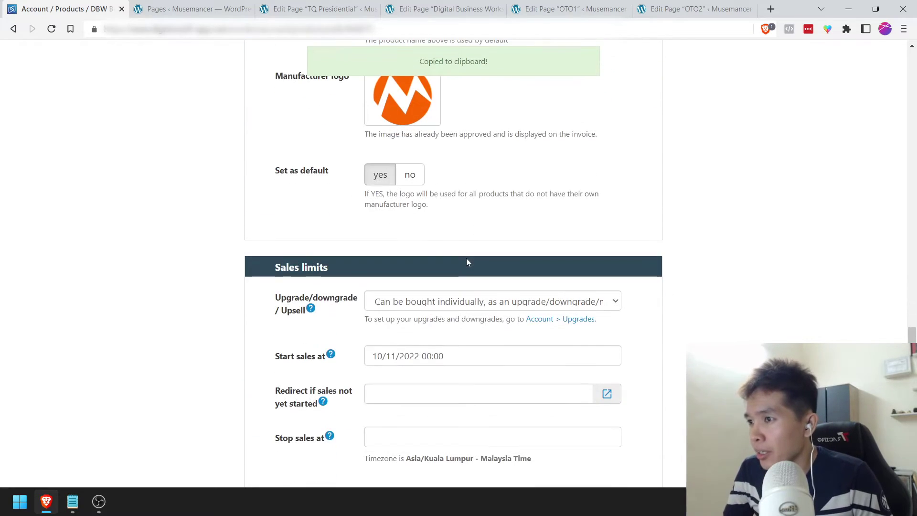
pyautogui.click(431, 308)
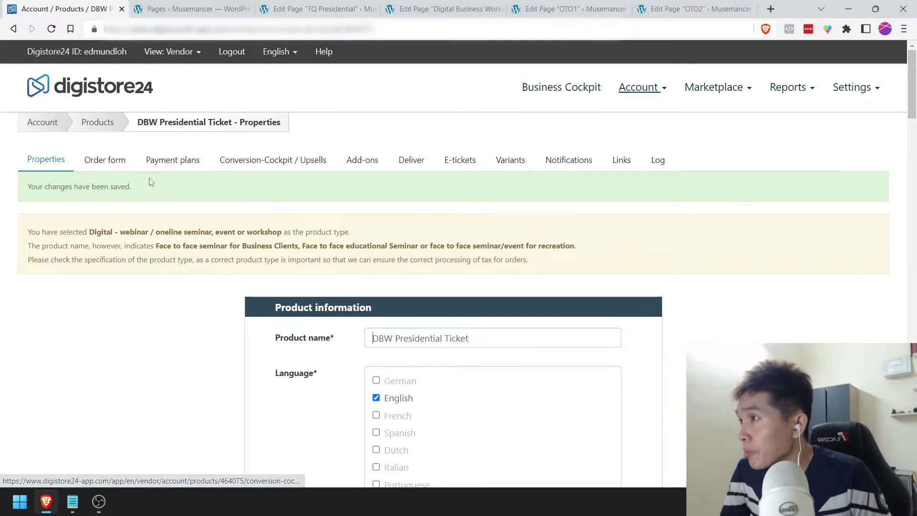
# Step: Upload ENV1-DBW-PRESIDENTIAL.png and set it as the order form's product image
pyautogui.click(113, 163)
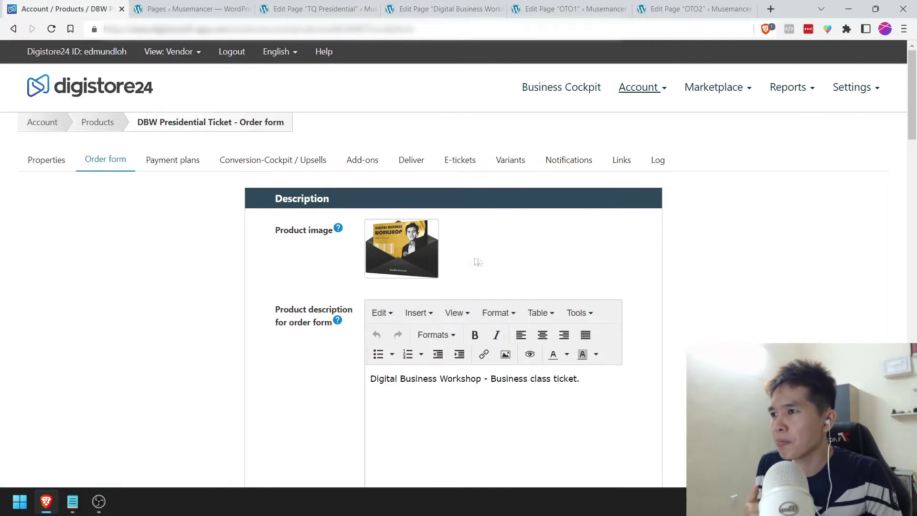
pyautogui.click(417, 260)
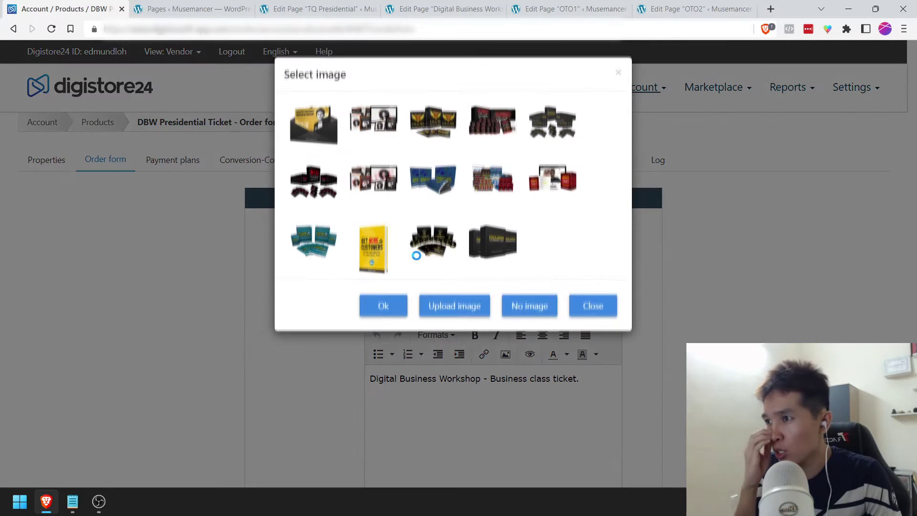
pyautogui.click(485, 307)
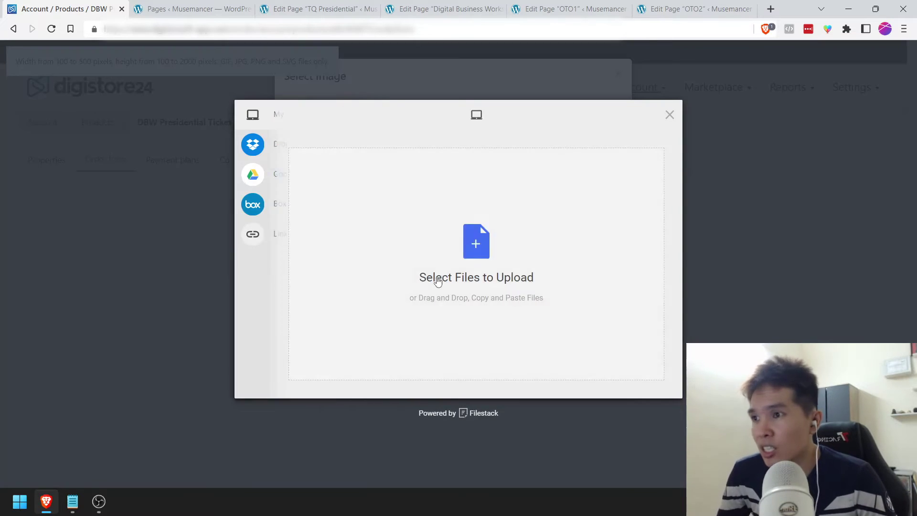
pyautogui.click(438, 281)
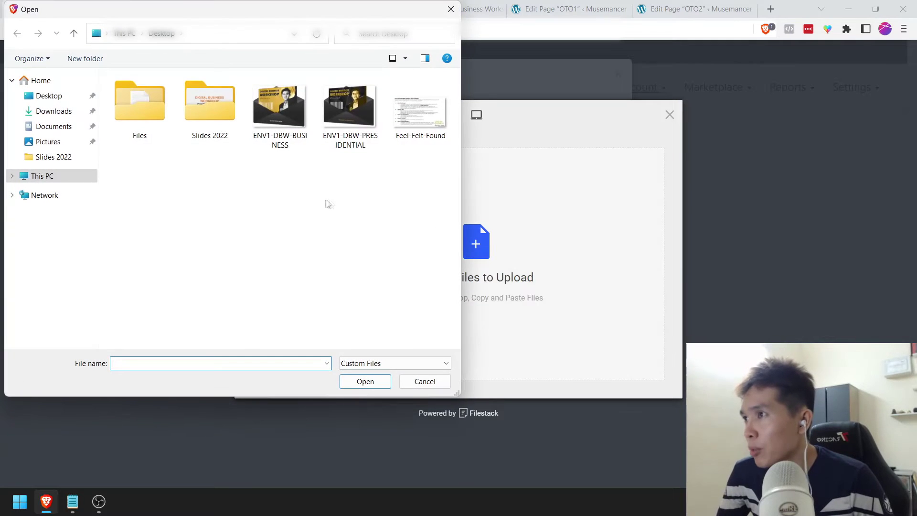
pyautogui.doubleClick(332, 115)
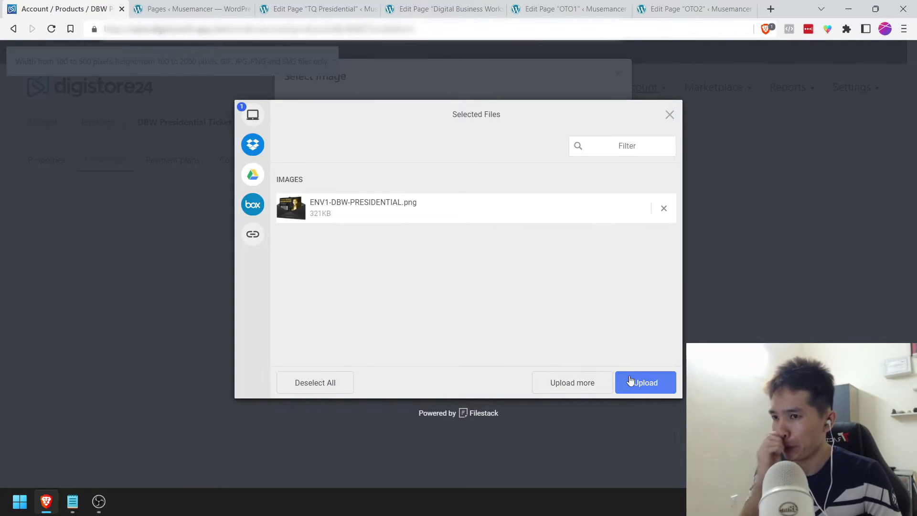
pyautogui.click(629, 379)
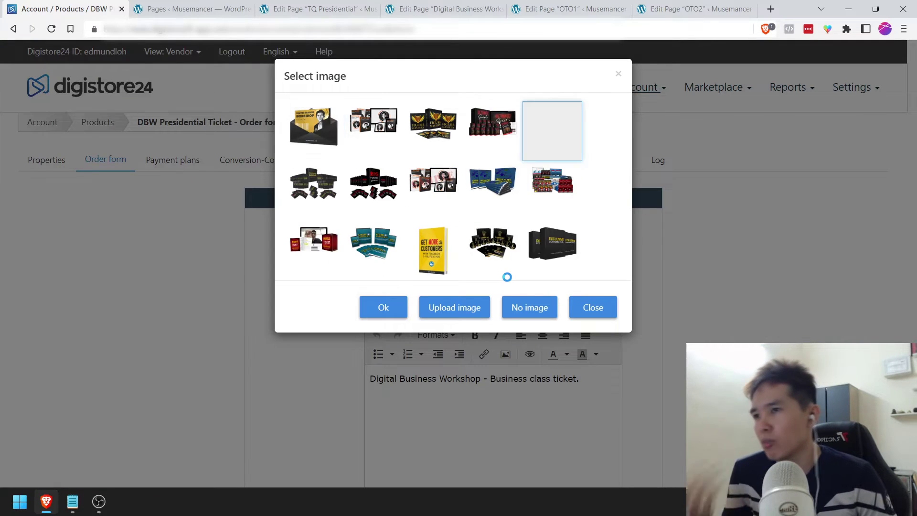
pyautogui.click(556, 198)
pyautogui.click(555, 148)
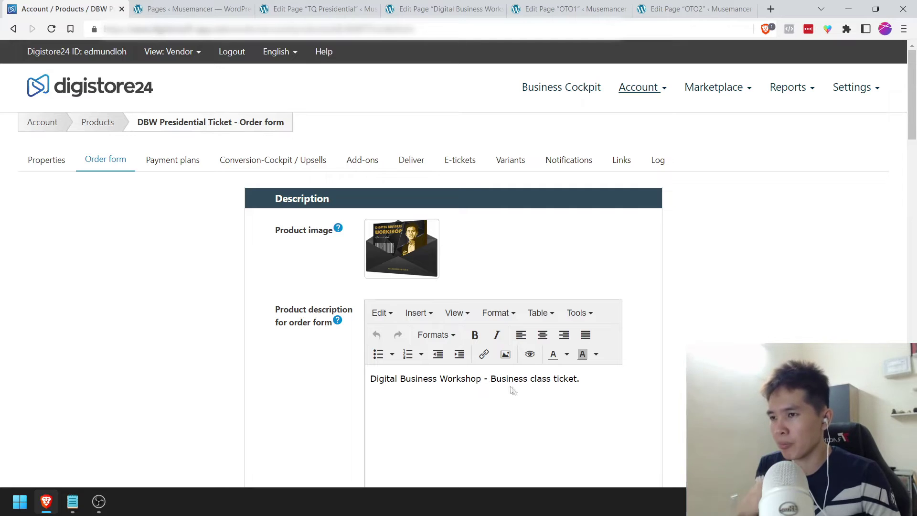
# Step: Change the description to 'Digital Business Workshop - Presidential class ticket.' and save
pyautogui.moveTo(534, 380); pyautogui.dragTo(491, 382)
pyautogui.write('Presidential')
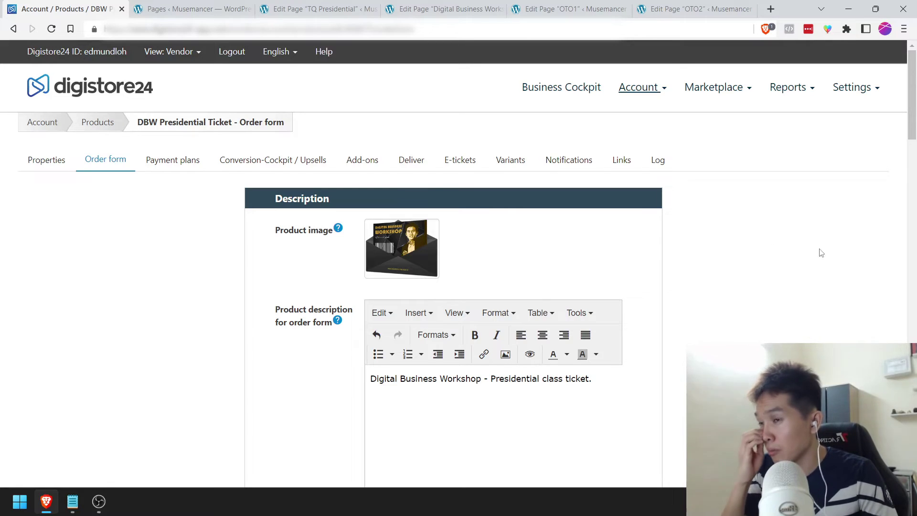
pyautogui.scroll(-15, 821, 253)
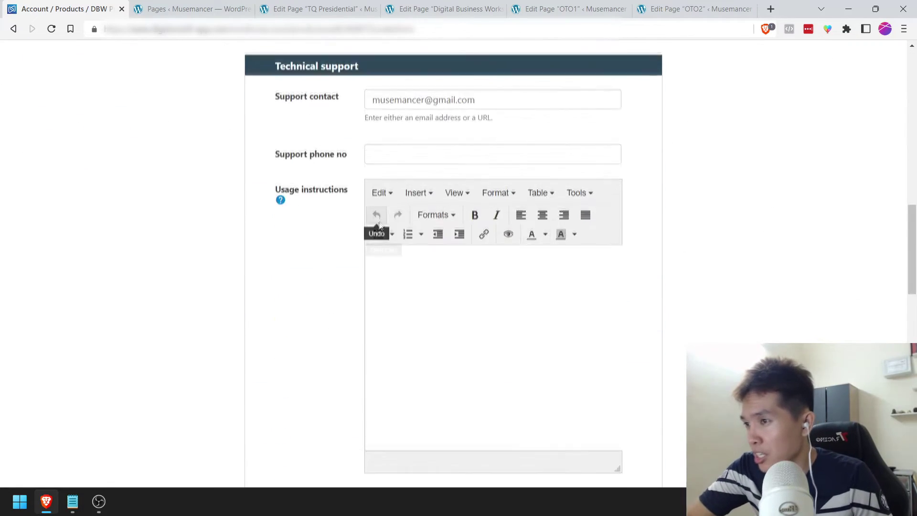
pyautogui.scroll(-8, 384, 220)
pyautogui.scroll(-10, 378, 224)
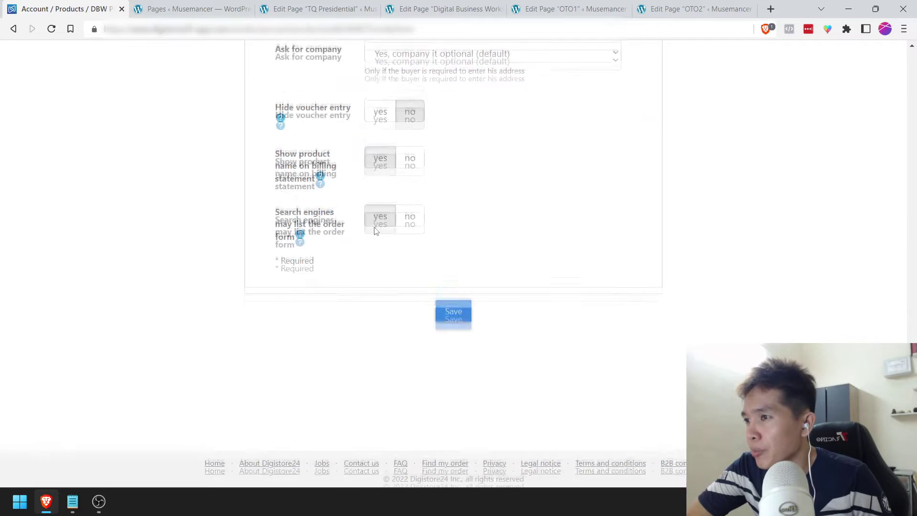
pyautogui.click(446, 309)
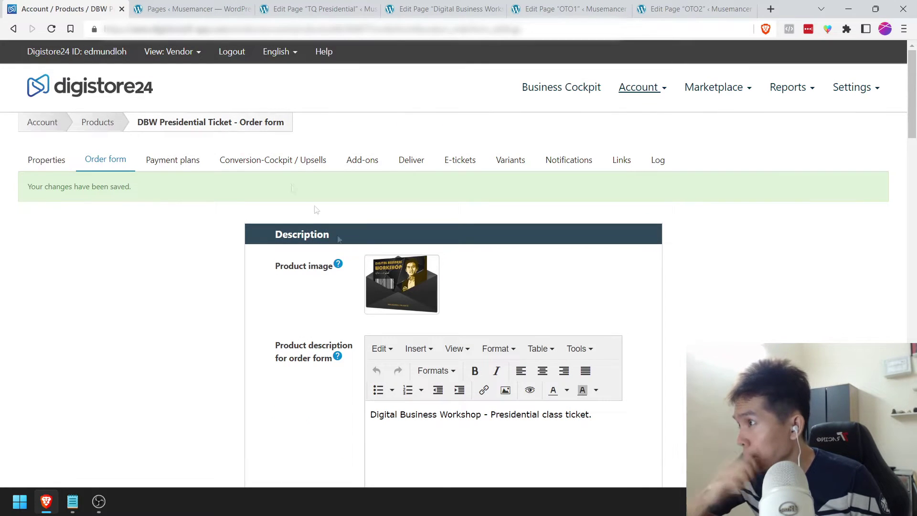
# Step: Go to Payment plans and edit the existing $17.00 payment plan
pyautogui.click(183, 165)
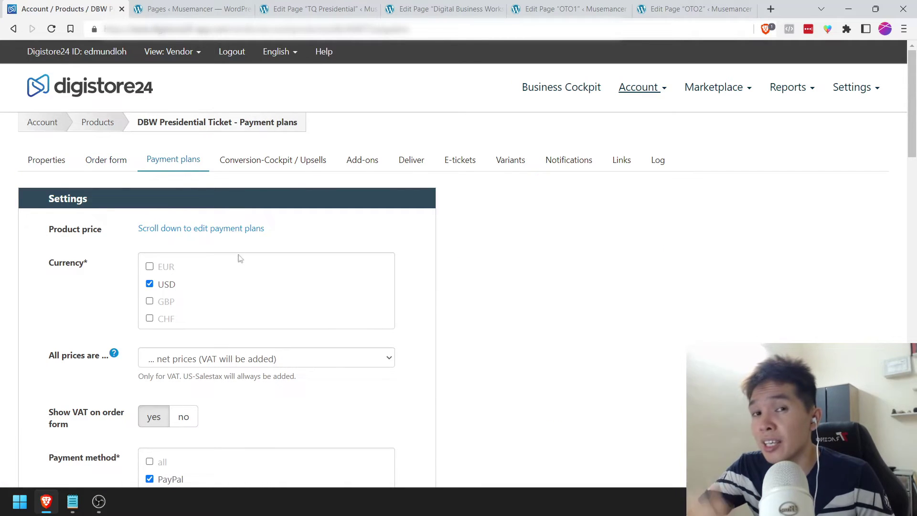
pyautogui.scroll(-20, 396, 286)
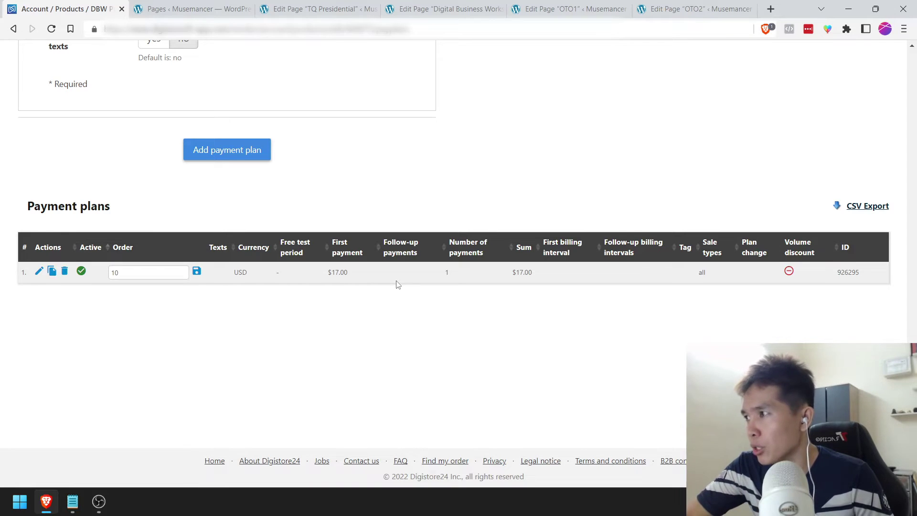
pyautogui.scroll(5, 398, 279)
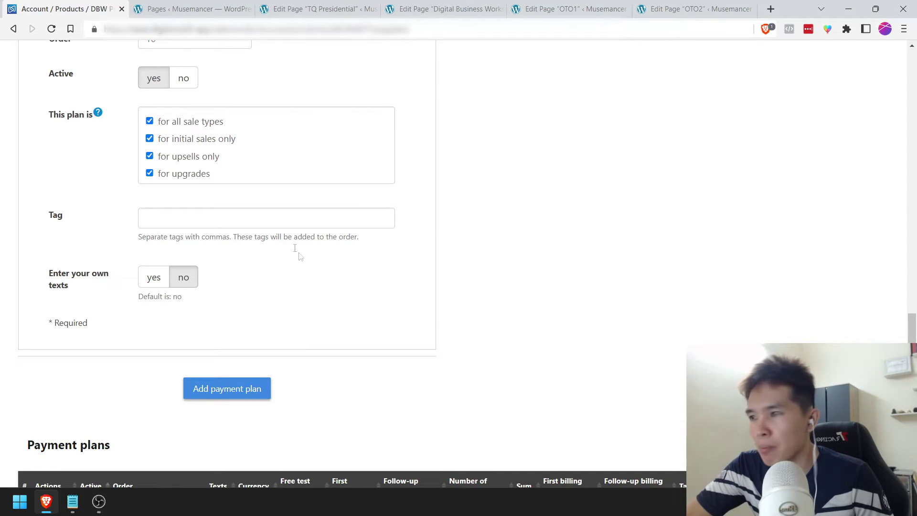
pyautogui.scroll(-5, 300, 256)
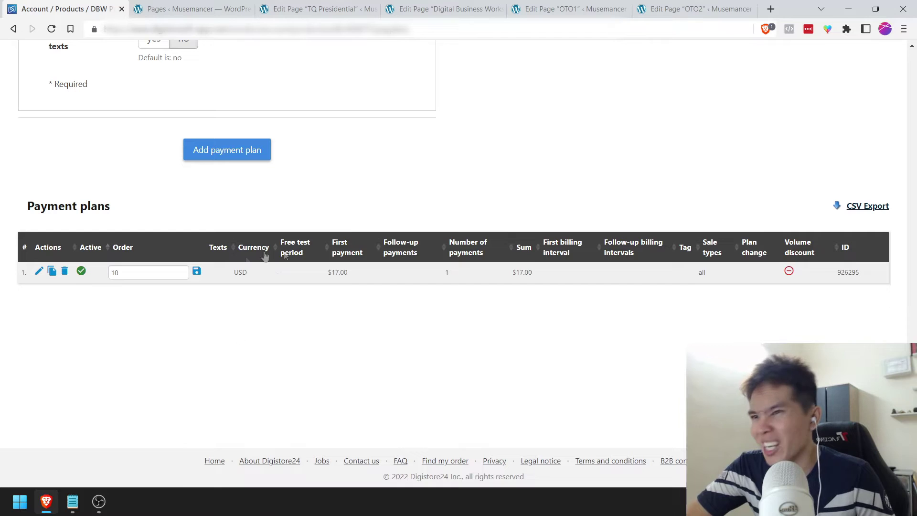
pyautogui.click(39, 273)
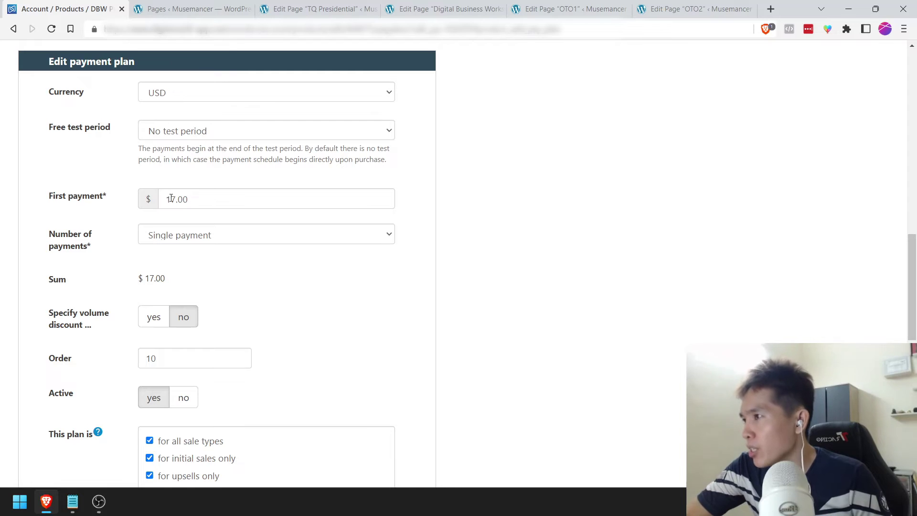
# Step: Change the first payment to 97.00 and update the payment plan
pyautogui.moveTo(172, 196); pyautogui.dragTo(163, 196)
pyautogui.write('9')
pyautogui.click(101, 220)
pyautogui.scroll(-6, 144, 239)
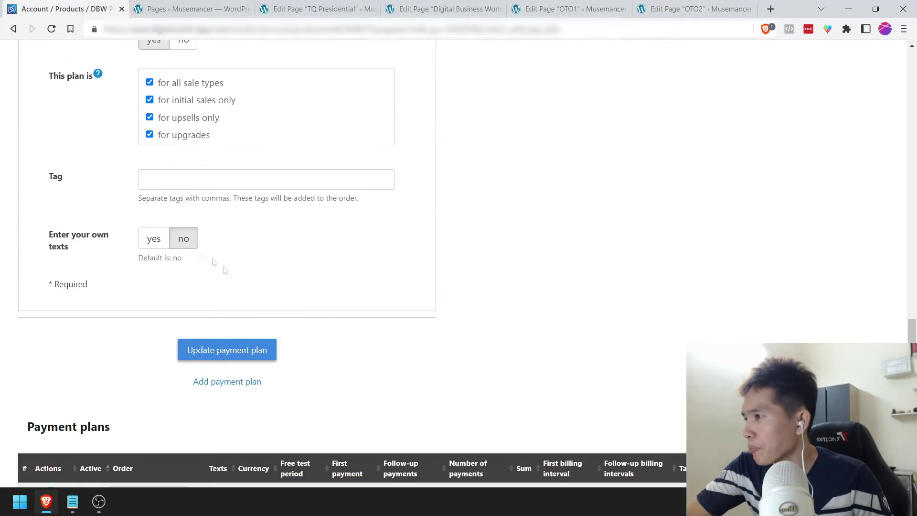
pyautogui.click(227, 350)
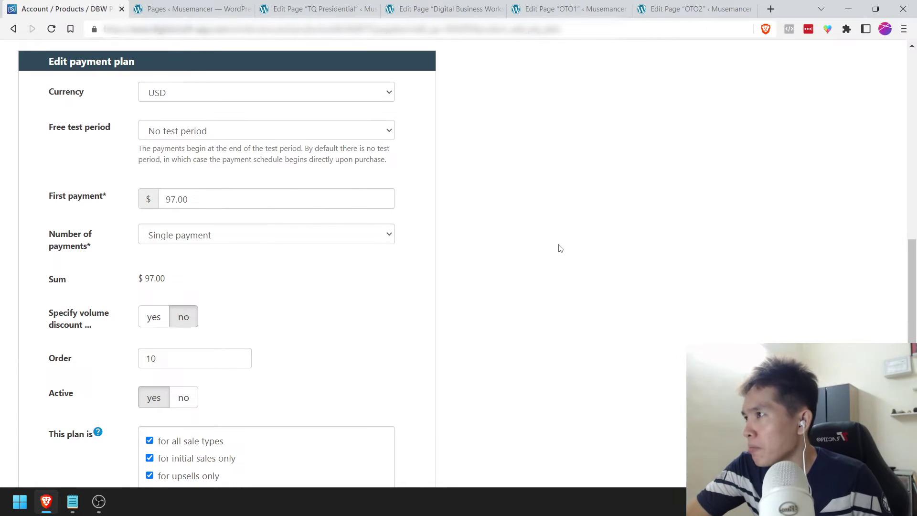
pyautogui.scroll(-10, 560, 249)
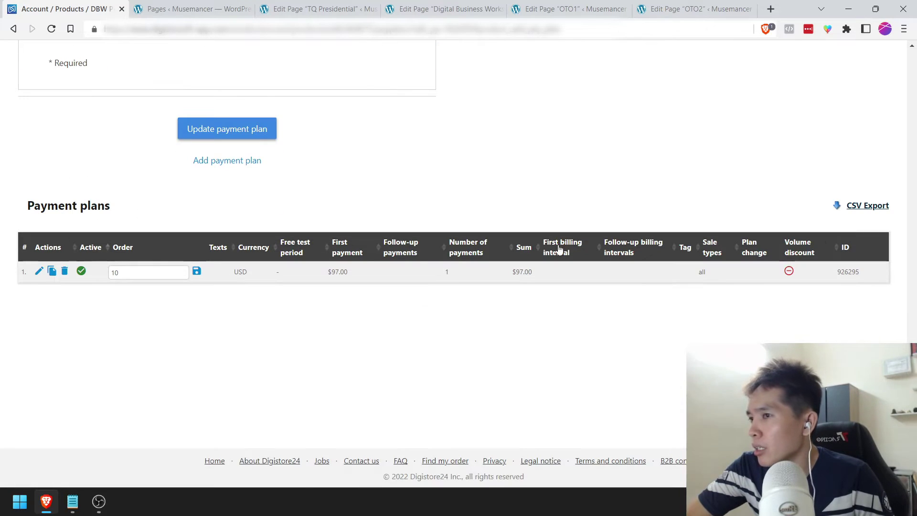
pyautogui.scroll(4, 374, 319)
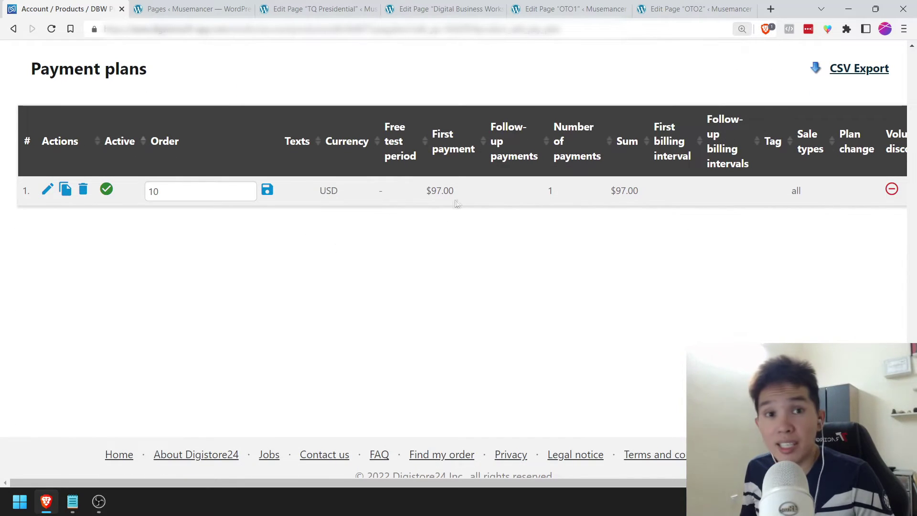
pyautogui.scroll(-3, 440, 223)
pyautogui.scroll(-1, 440, 227)
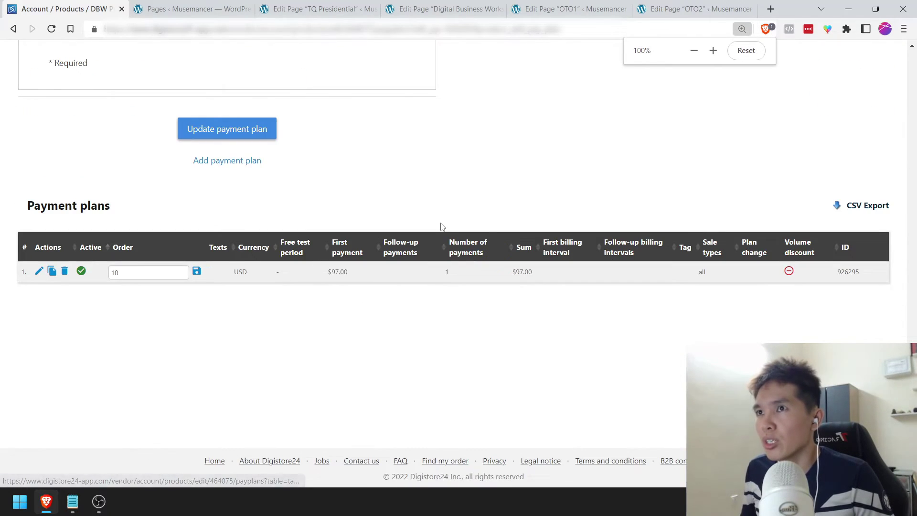
pyautogui.scroll(6, 439, 227)
# Step: Go to the DBW Presidential Ticket's Links tab and copy its order-form URL
pyautogui.scroll(10, 439, 226)
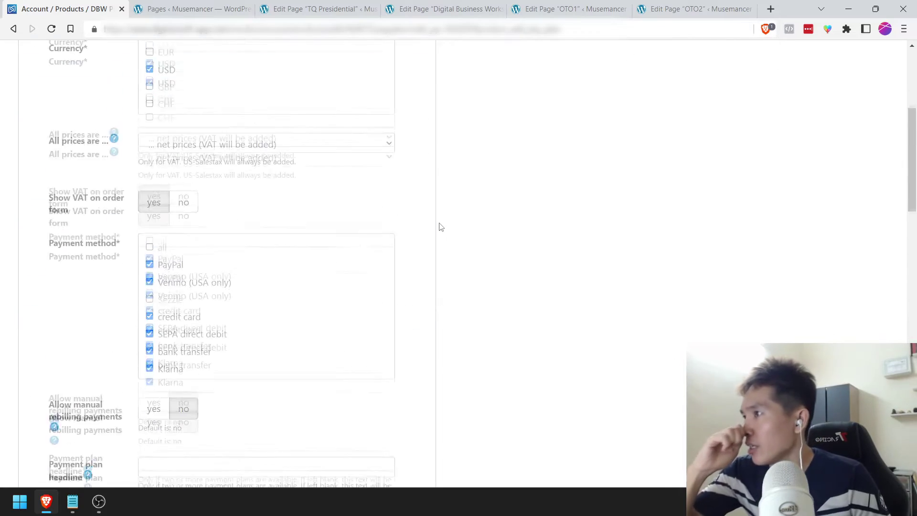
pyautogui.click(267, 159)
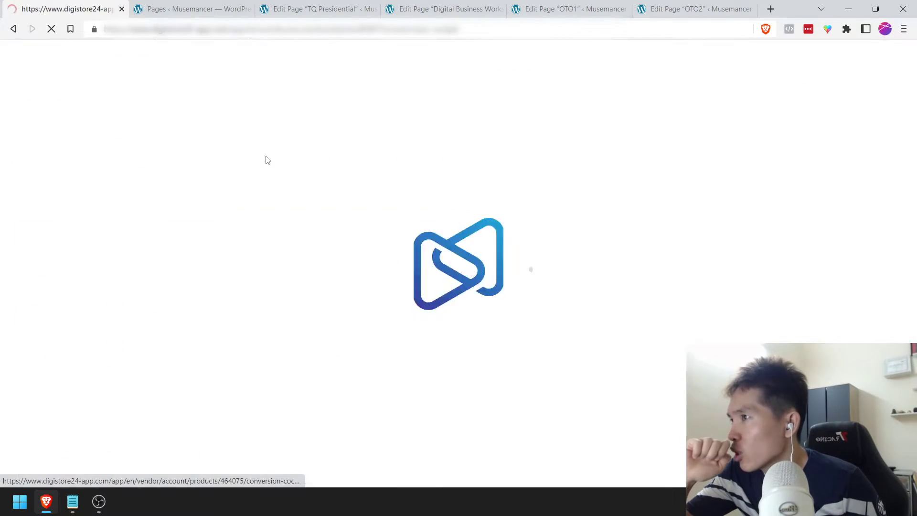
pyautogui.scroll(-2, 287, 286)
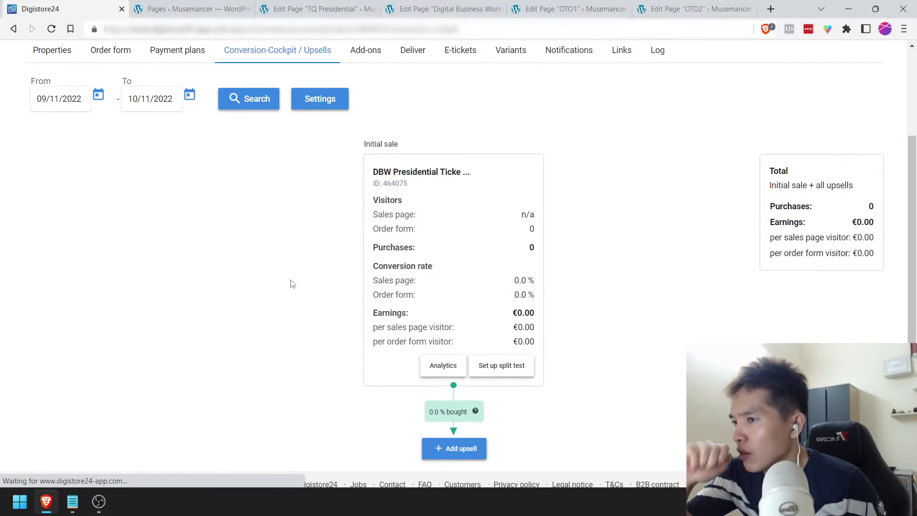
pyautogui.scroll(3, 293, 283)
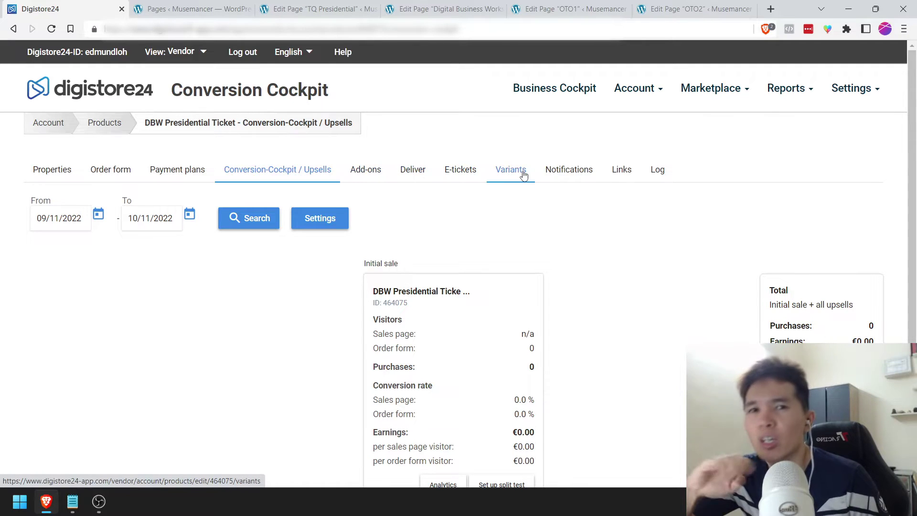
pyautogui.click(556, 175)
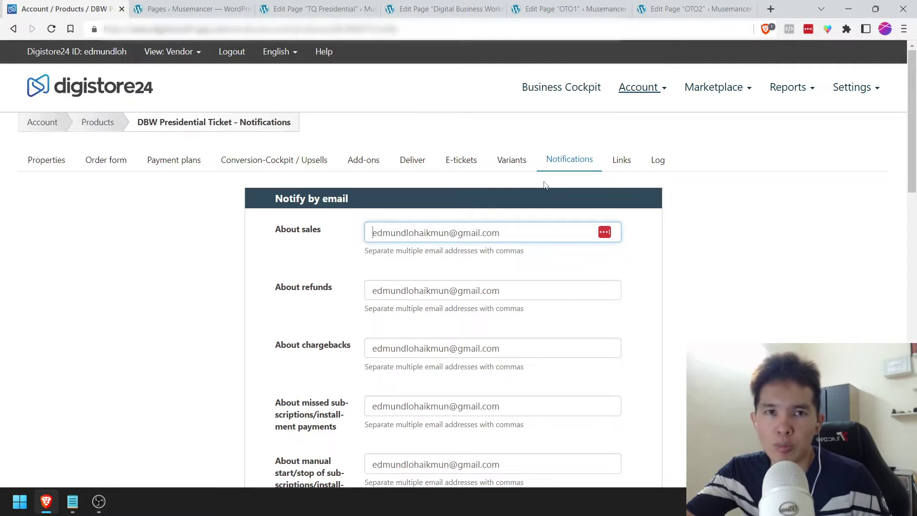
pyautogui.click(622, 161)
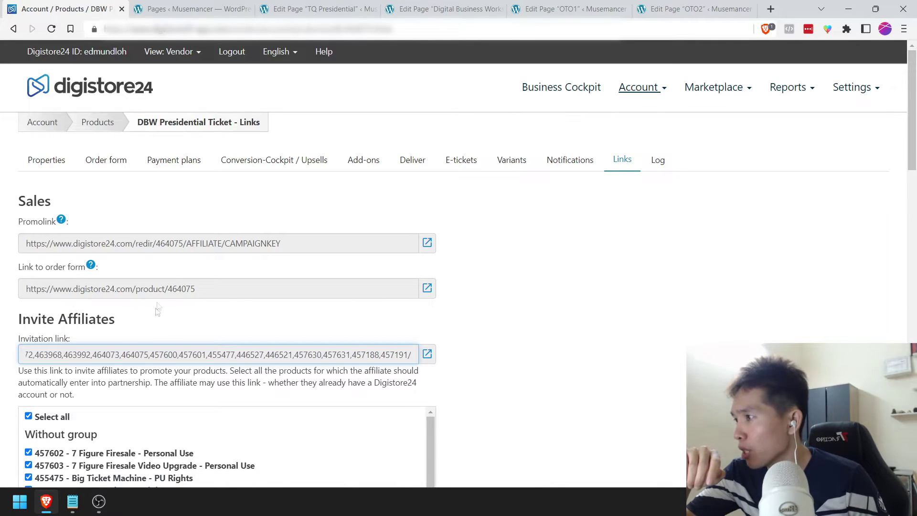
pyautogui.moveTo(27, 292); pyautogui.dragTo(237, 289)
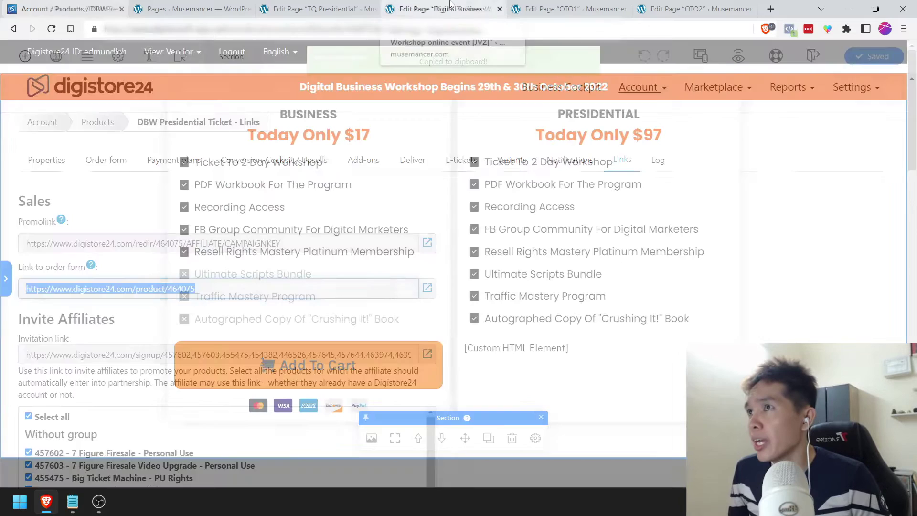
# Step: Duplicate the Business Add To Cart button into the Presidential box and delete its Custom HTML placeholder
pyautogui.click(444, 8)
pyautogui.scroll(-1, 463, 340)
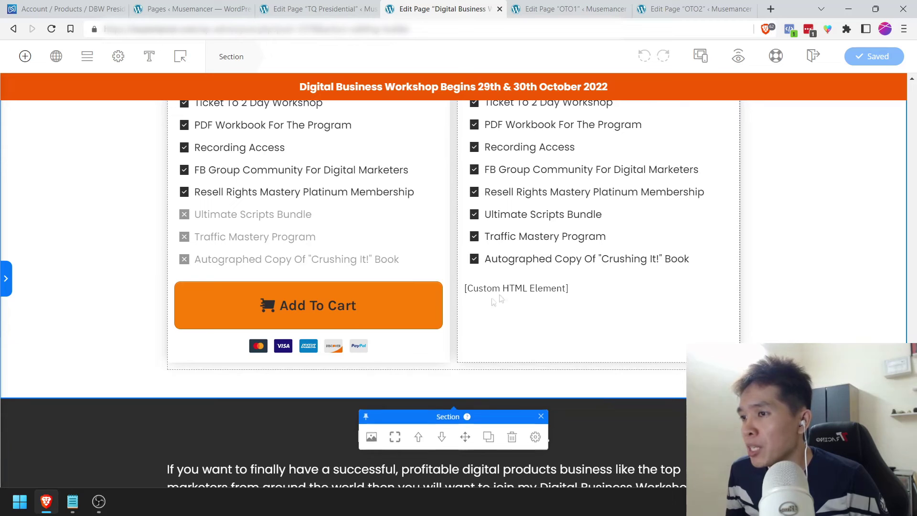
pyautogui.rightClick(383, 305)
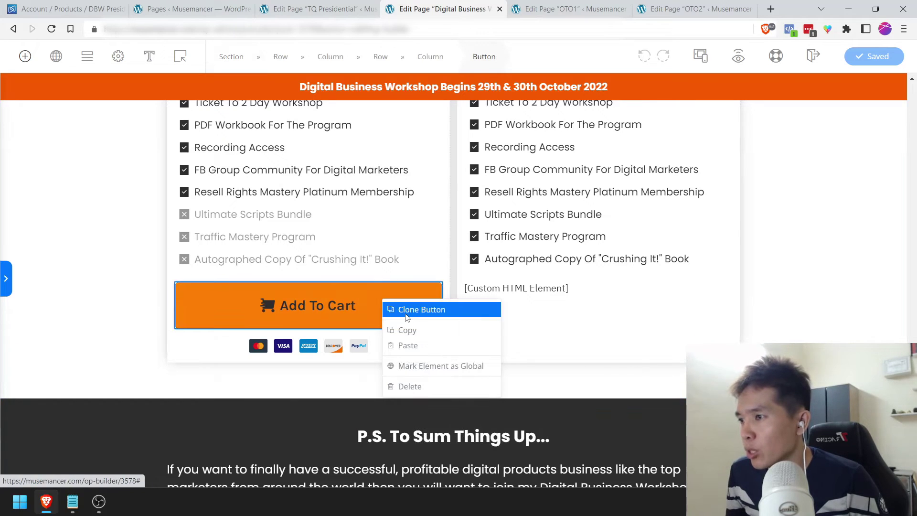
pyautogui.click(406, 315)
pyautogui.moveTo(392, 308); pyautogui.dragTo(549, 287)
pyautogui.click(549, 343)
pyautogui.click(622, 317)
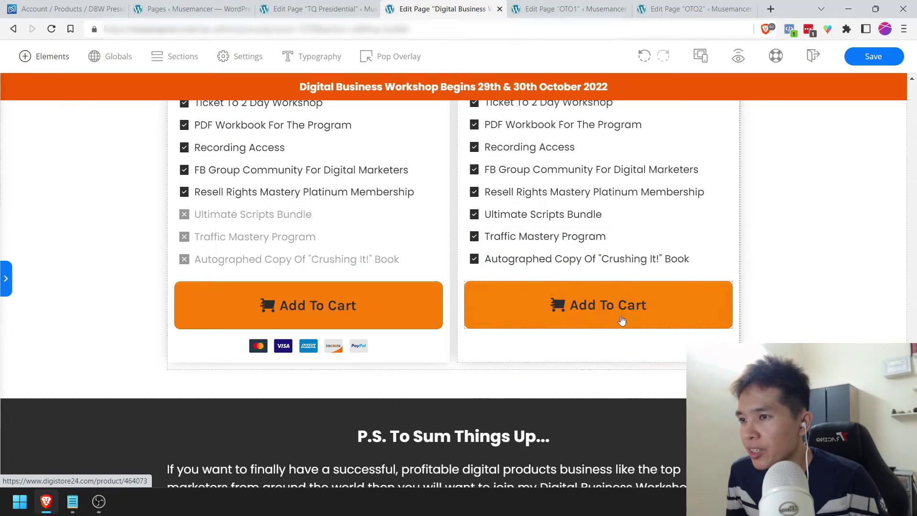
# Step: Replace the new Presidential button's link with the order link
pyautogui.click(650, 289)
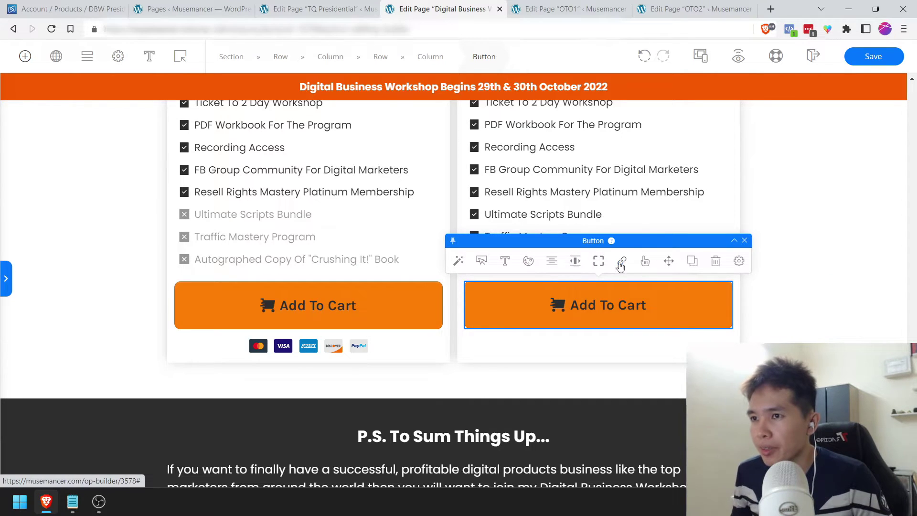
pyautogui.click(621, 260)
pyautogui.tripleClick(367, 340)
pyautogui.click(377, 326)
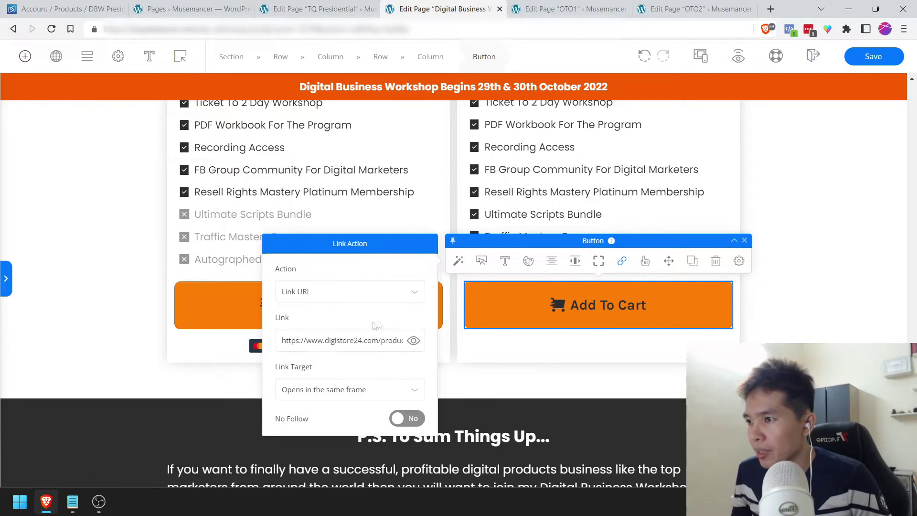
# Step: Copy the credit-card icons row under the Presidential button and save the page
pyautogui.click(355, 345)
pyautogui.rightClick(345, 349)
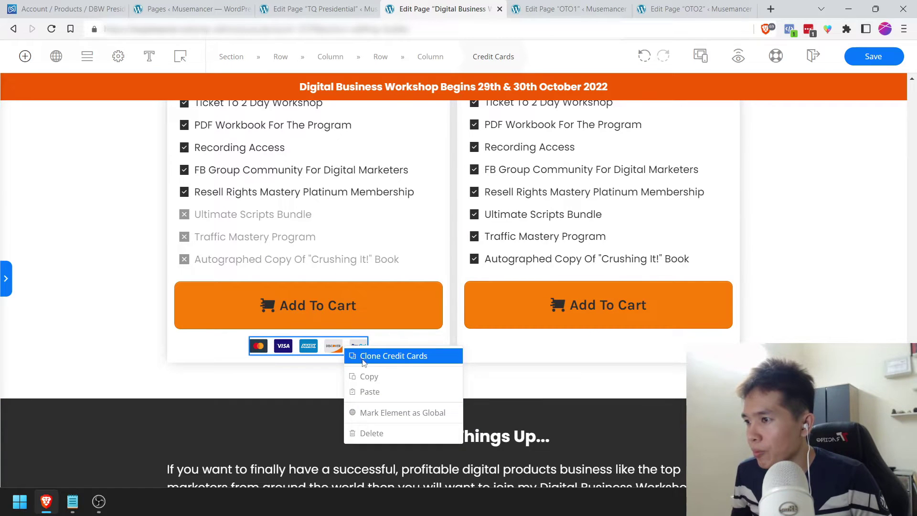
pyautogui.click(365, 376)
pyautogui.rightClick(665, 312)
pyautogui.click(683, 354)
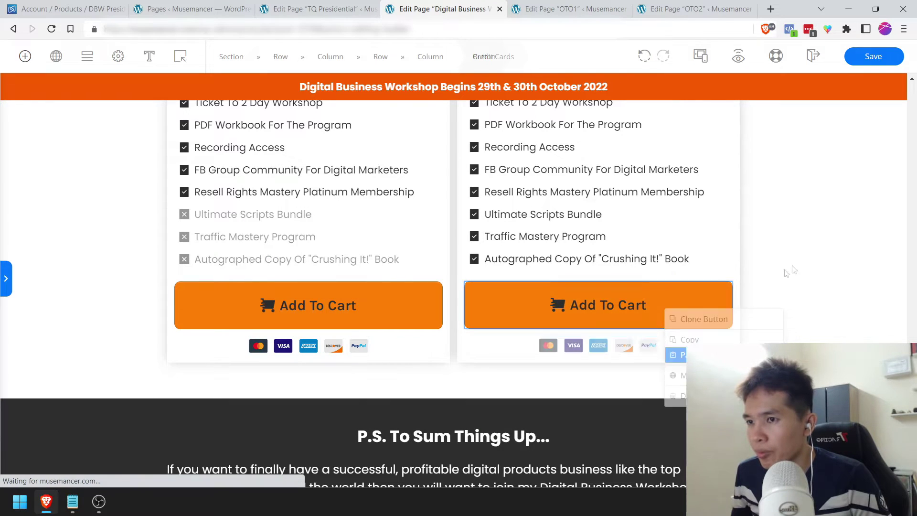
pyautogui.hotkey('ctrl', 's')
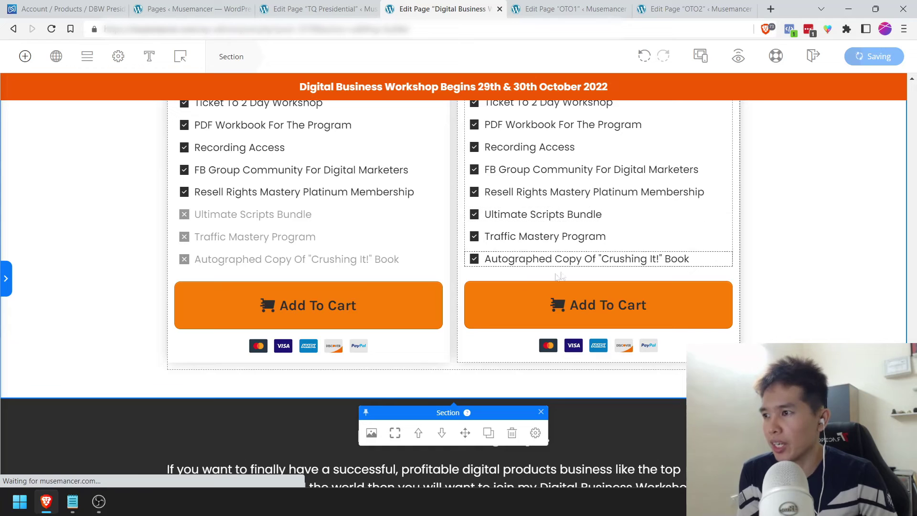
# Step: Relabel the buttons 'Add To Cart $17' (Business) and 'Add To Cart $97' (Presidential)
pyautogui.scroll(4, 411, 287)
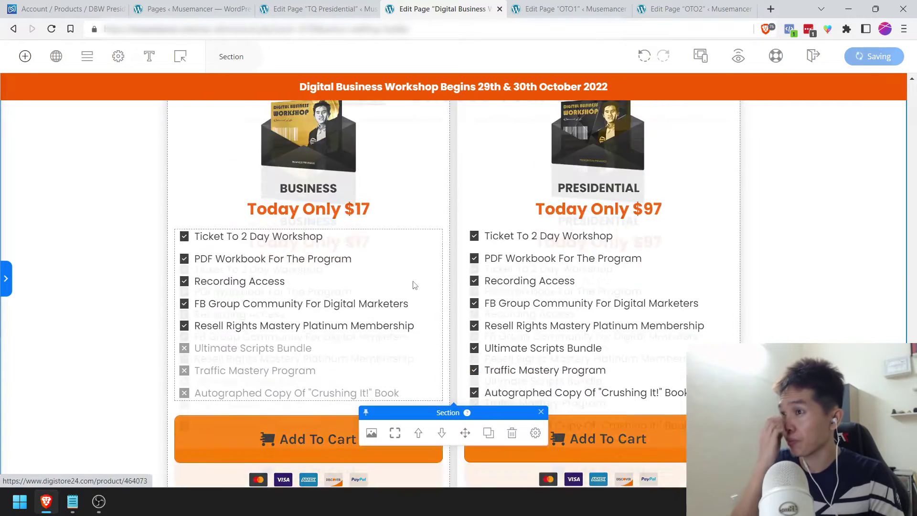
pyautogui.scroll(-3, 355, 352)
pyautogui.click(359, 365)
pyautogui.write('$17')
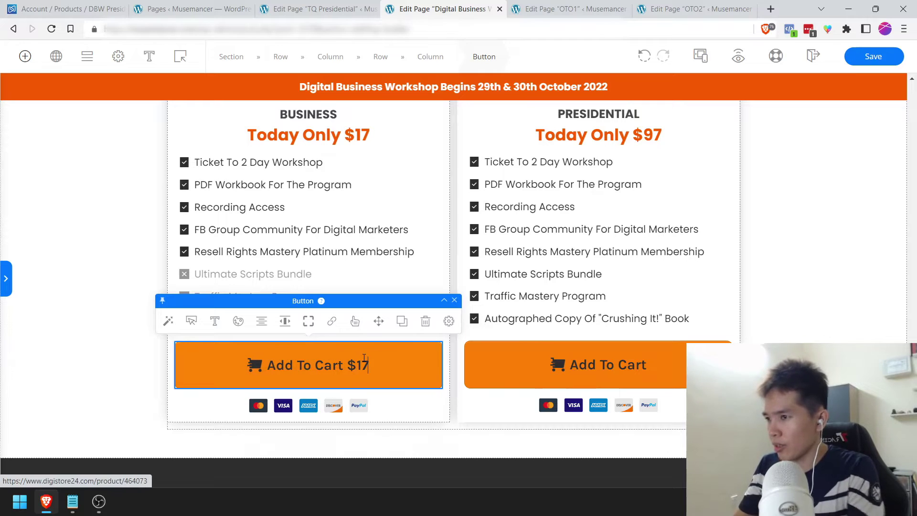
pyautogui.click(646, 364)
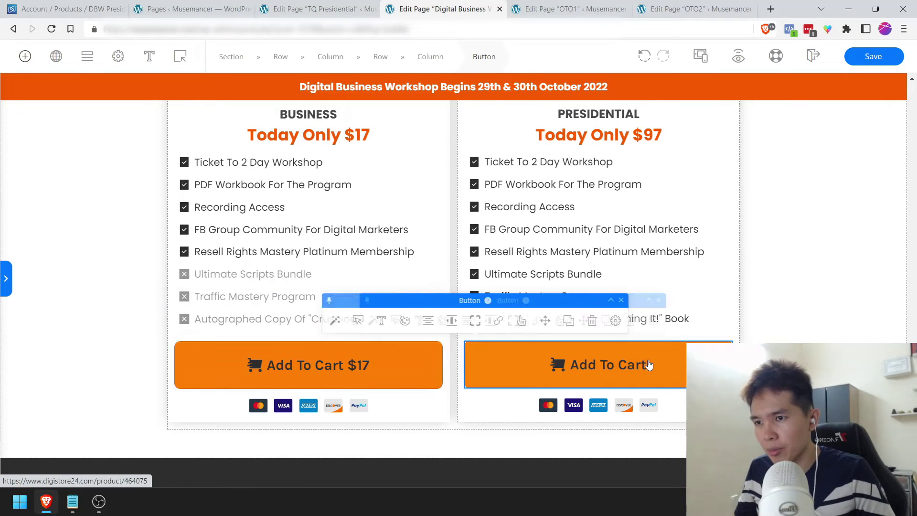
pyautogui.write('$97')
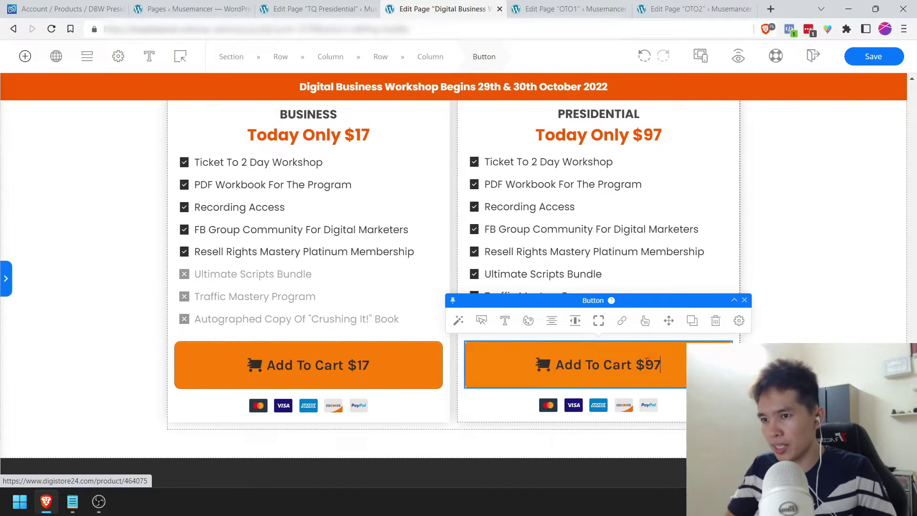
pyautogui.click(828, 215)
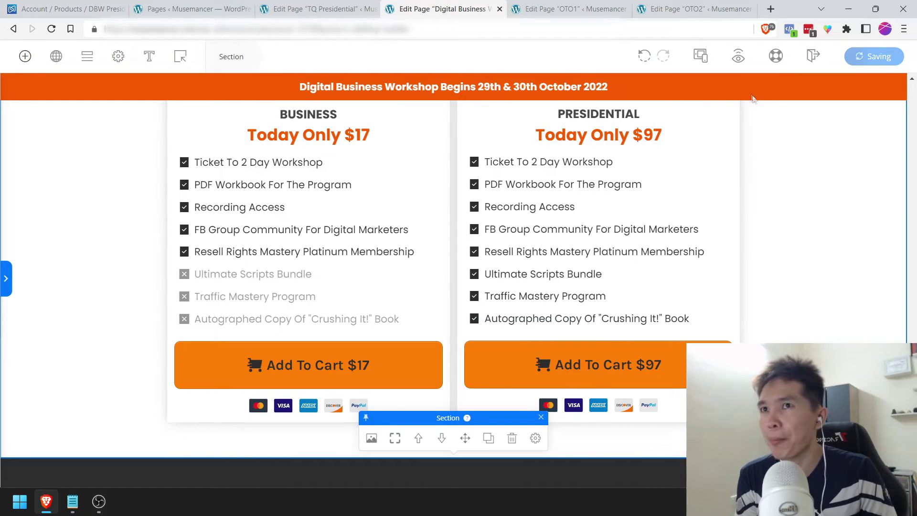
# Step: Preview the live page, pause the sales video, and check the Business and Presidential ticket cards
pyautogui.click(737, 67)
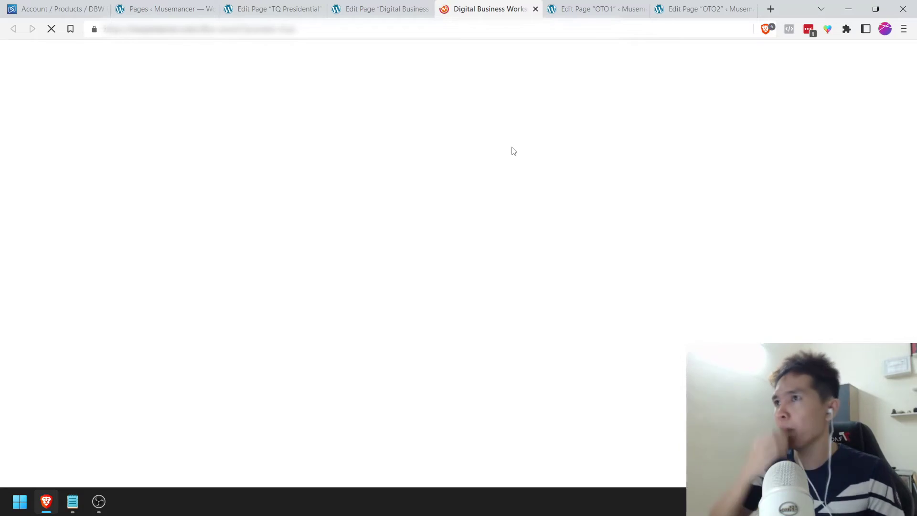
pyautogui.scroll(-4, 514, 151)
pyautogui.scroll(-9, 516, 249)
pyautogui.scroll(-3, 523, 256)
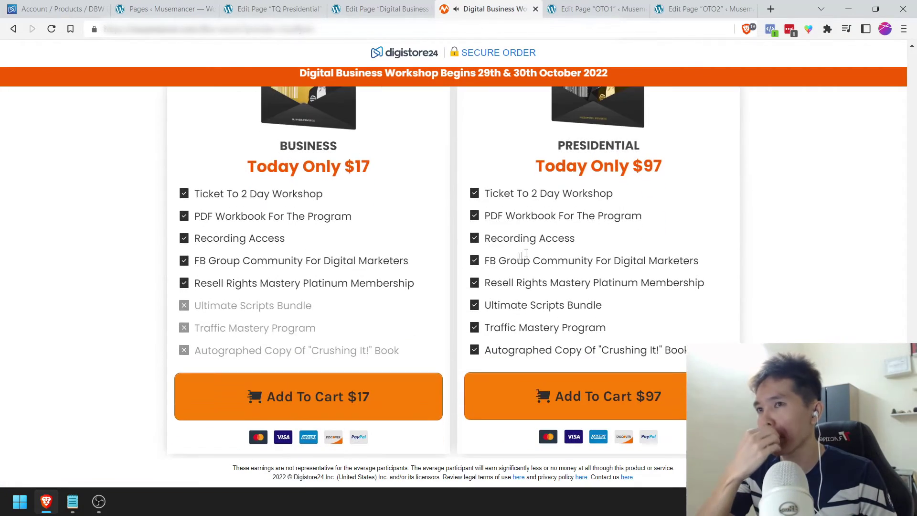
pyautogui.scroll(12, 303, 161)
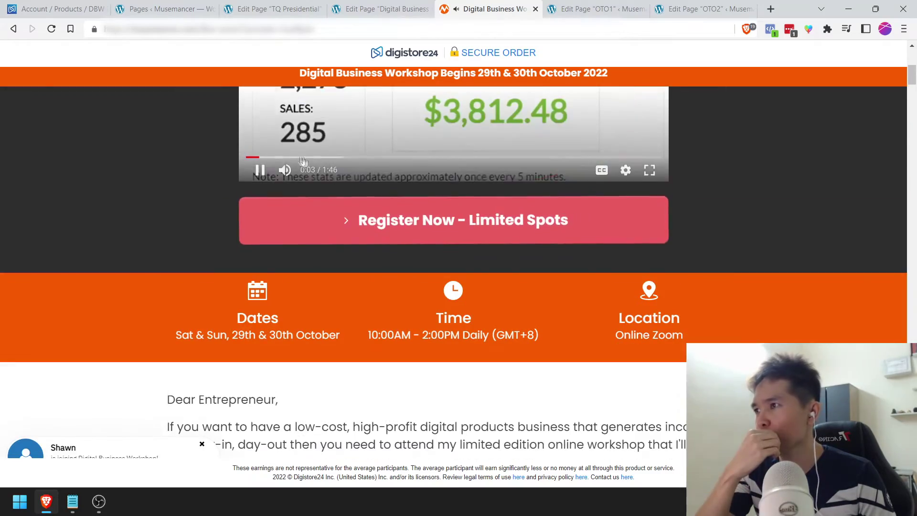
pyautogui.click(260, 170)
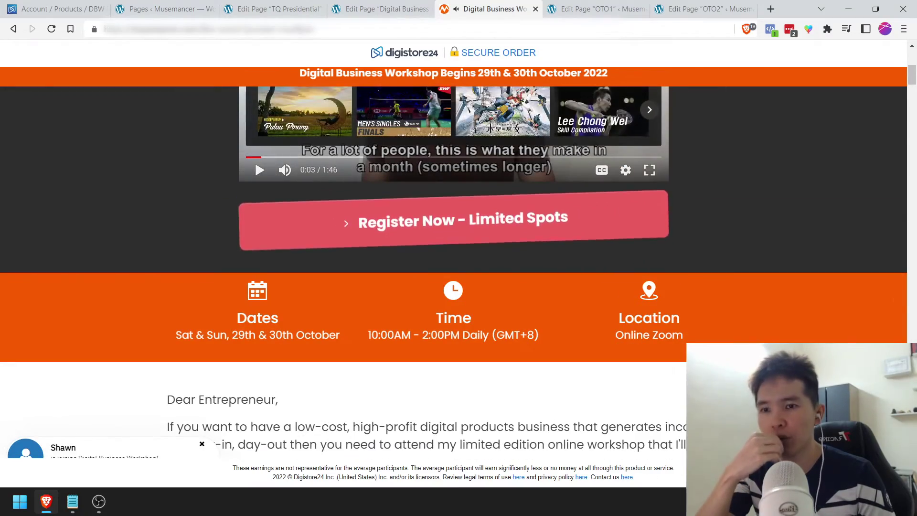
pyautogui.click(454, 219)
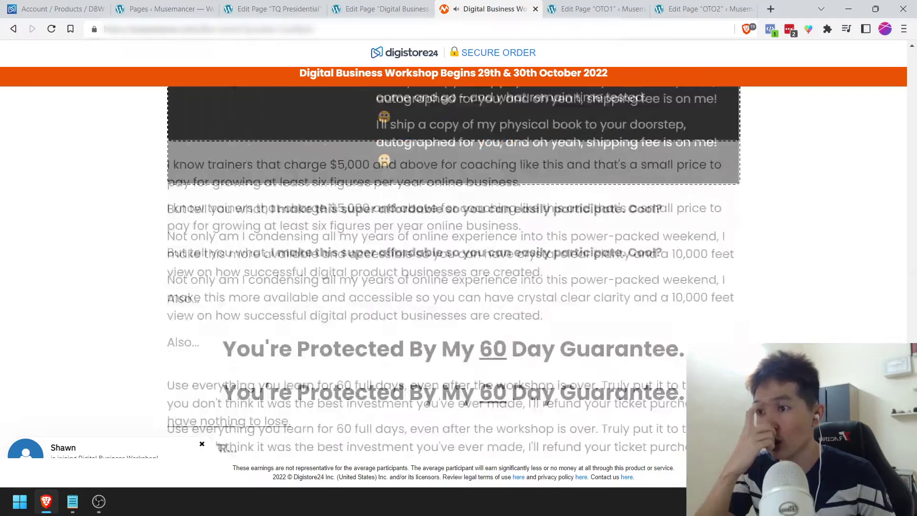
pyautogui.scroll(-3, 454, 272)
pyautogui.scroll(4, 400, 201)
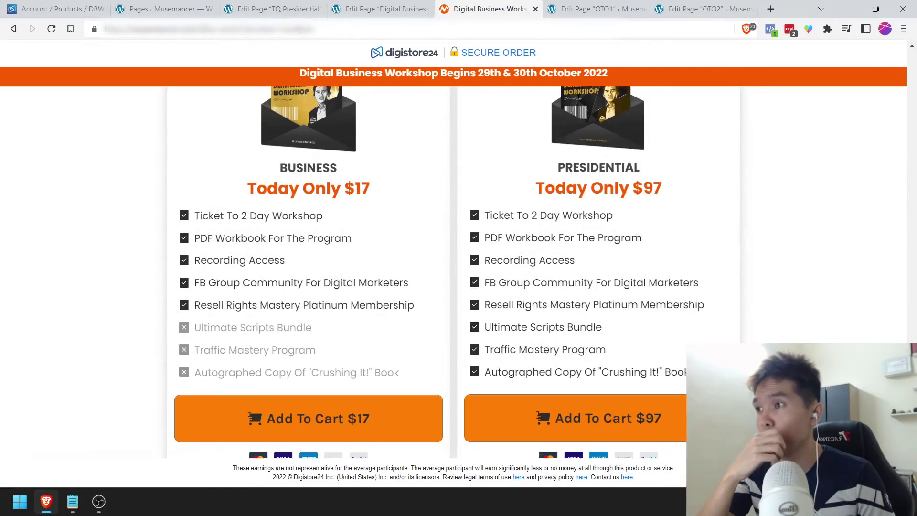
pyautogui.scroll(-2, 400, 201)
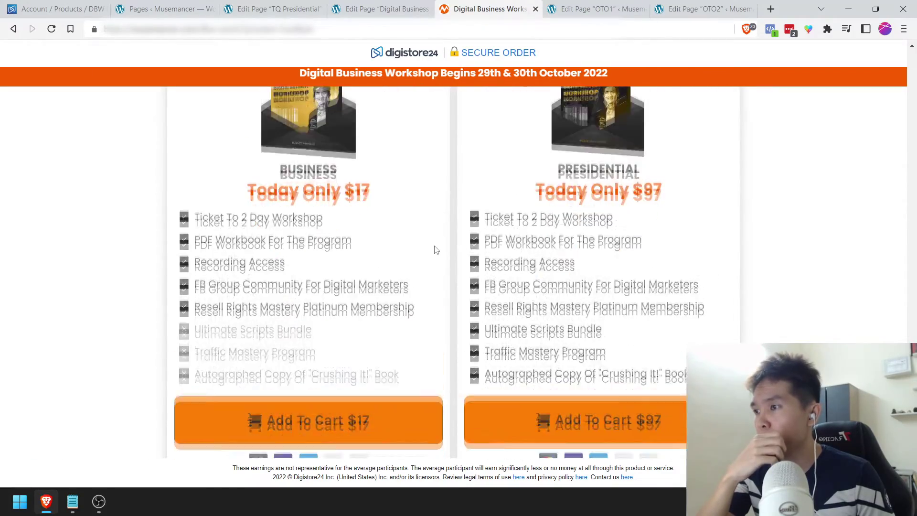
pyautogui.scroll(-2, 363, 415)
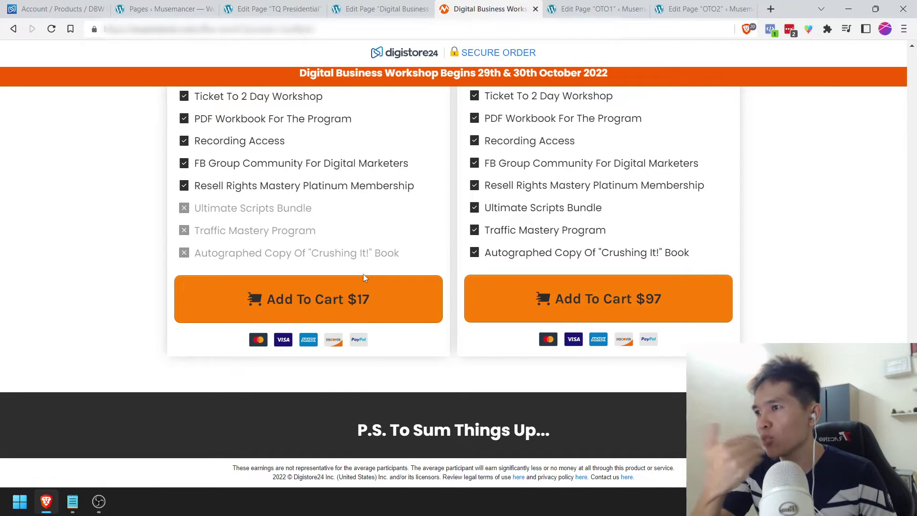
# Step: Test the Business $17 Add To Cart link and return to the sales page
pyautogui.click(366, 299)
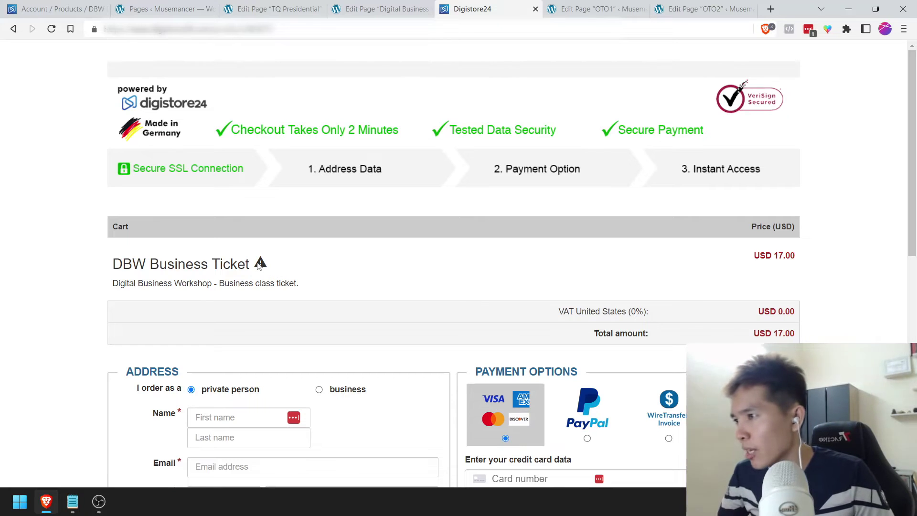
pyautogui.moveTo(260, 266)
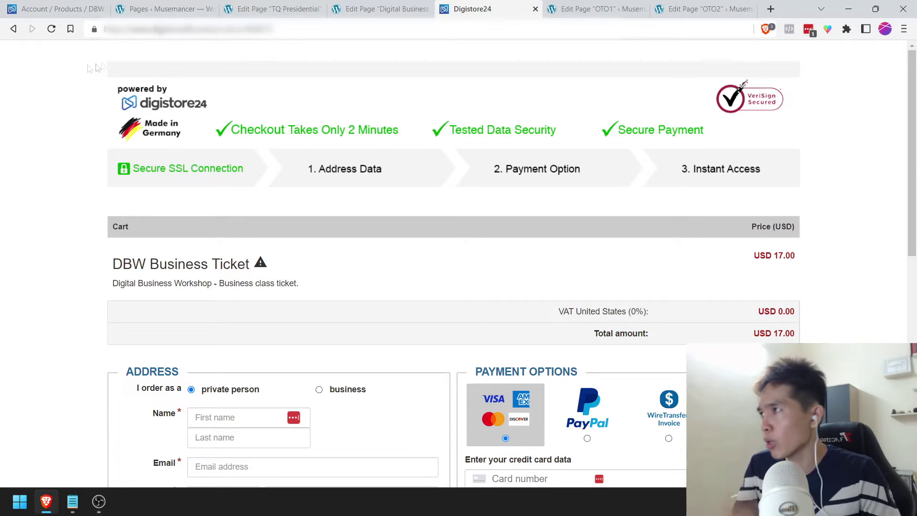
pyautogui.click(13, 29)
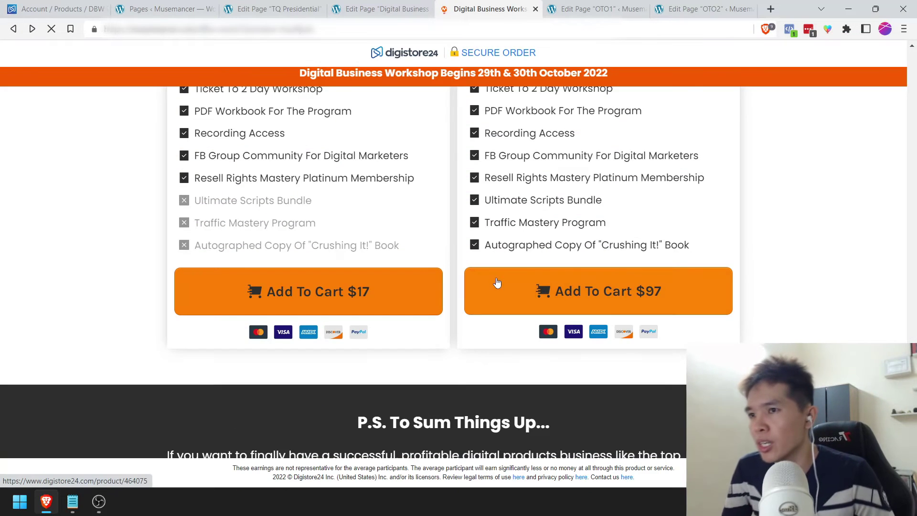
# Step: Open the Presidential $97 checkout, choose TEST PAY, then go back to the sales page
pyautogui.scroll(-1, 499, 268)
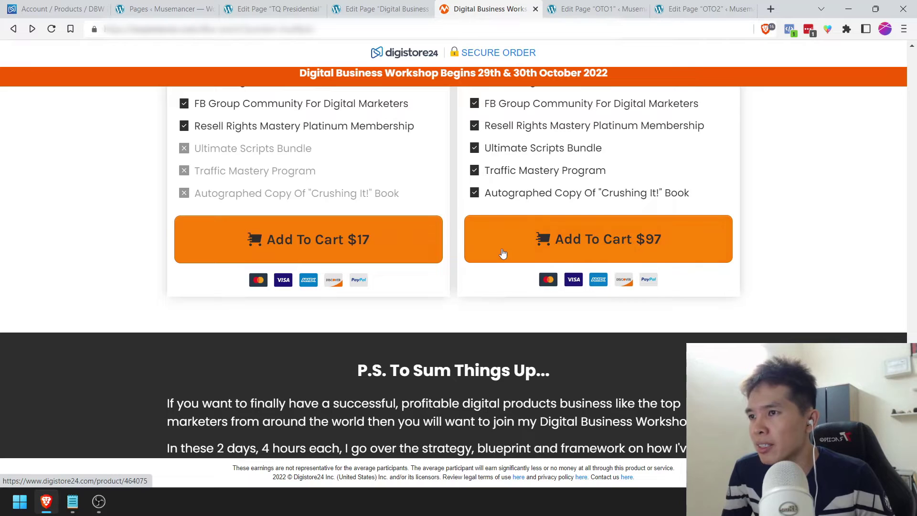
pyautogui.click(510, 249)
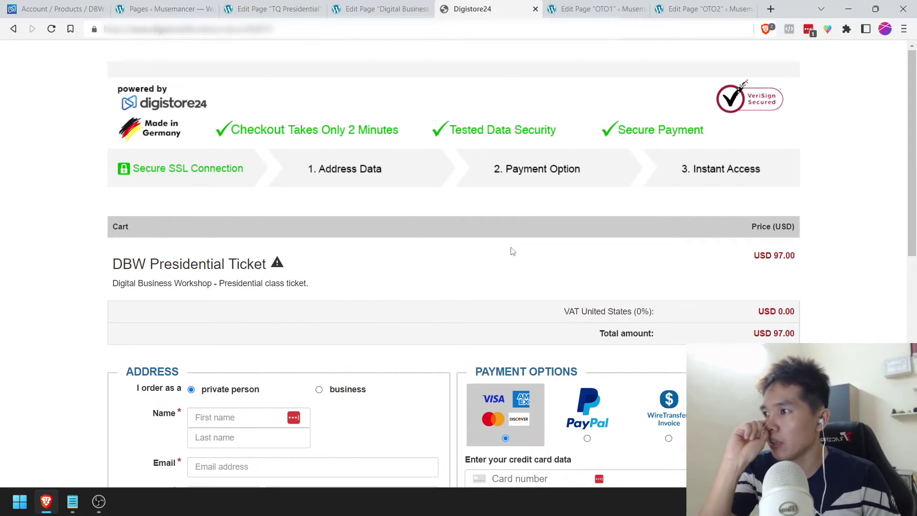
pyautogui.scroll(-1, 512, 252)
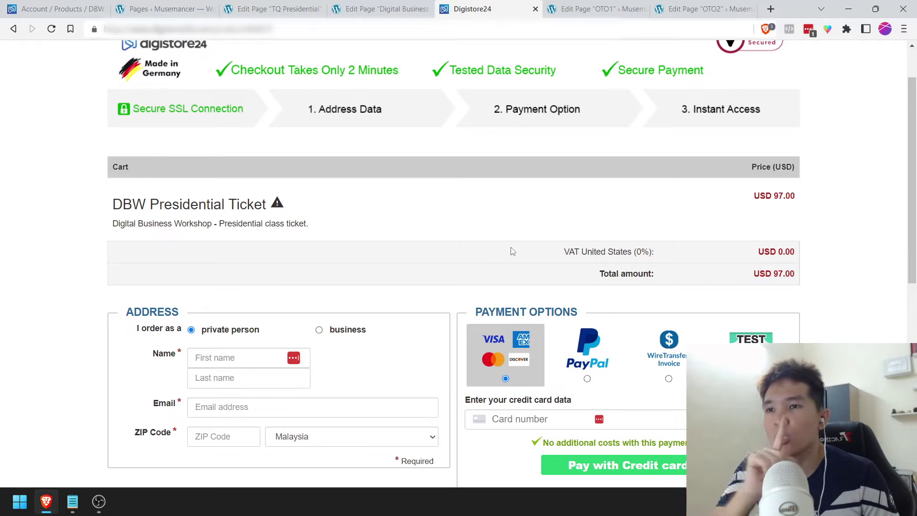
pyautogui.scroll(-1, 511, 251)
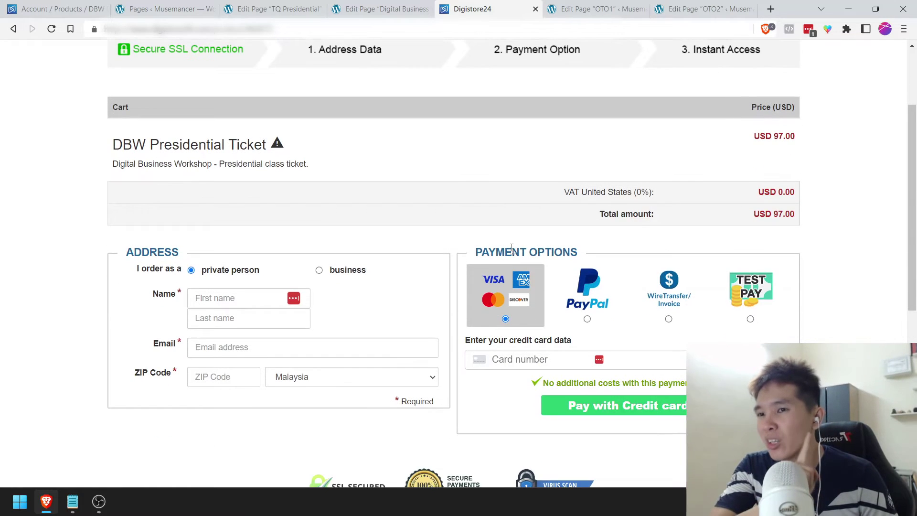
pyautogui.click(764, 302)
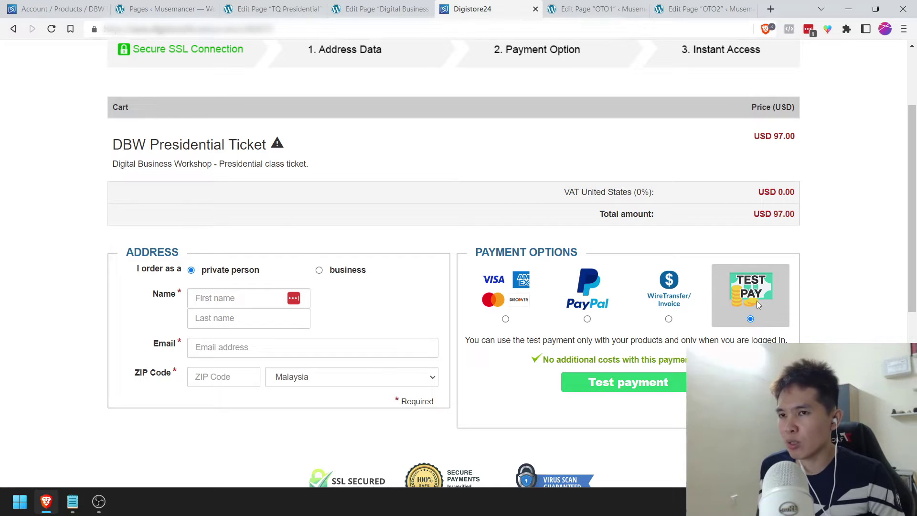
pyautogui.click(10, 29)
# Step: Mark '5. Add Product - FE' done with [x], save the checklist, and minimize Notepad
pyautogui.hotkey('alt', 'Tab')
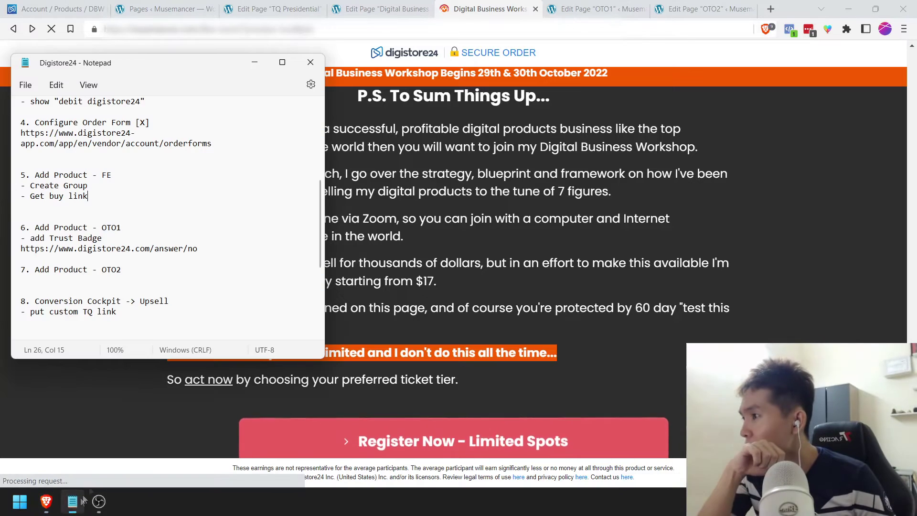
pyautogui.click(154, 176)
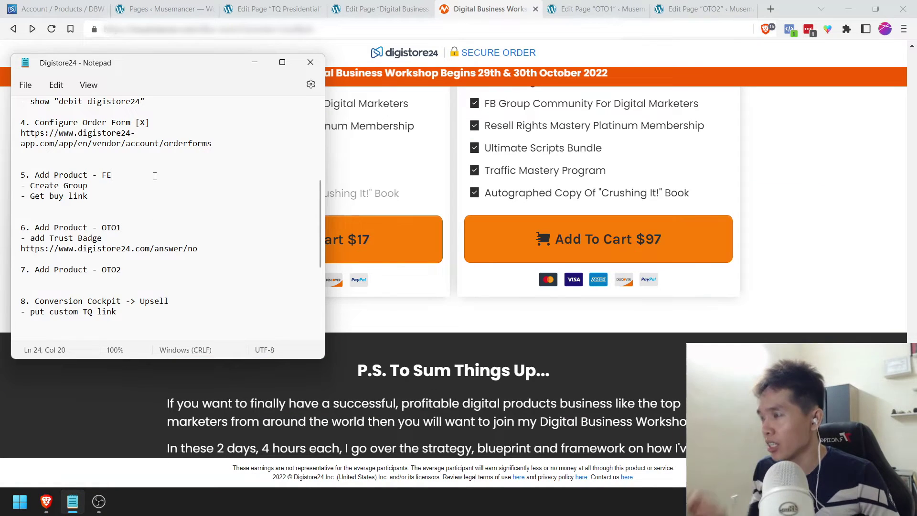
pyautogui.write('[x')
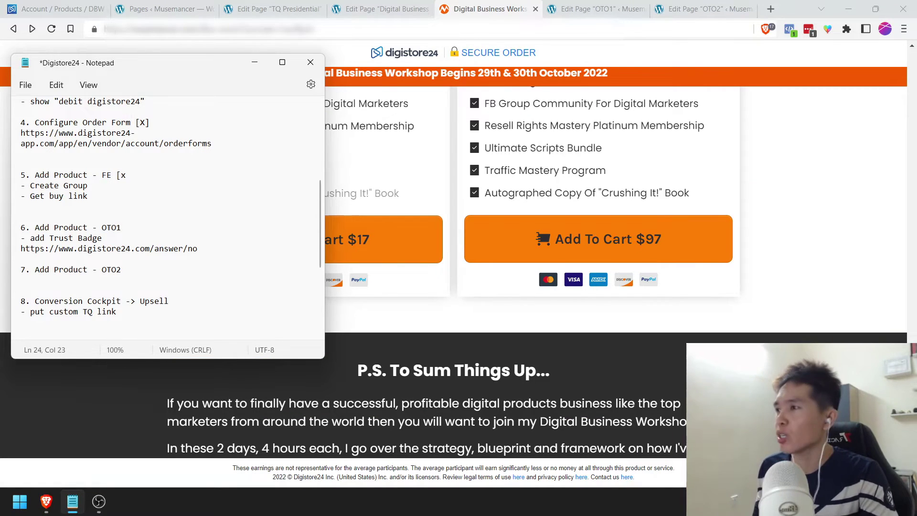
pyautogui.write(']')
pyautogui.hotkey('ctrl', 's')
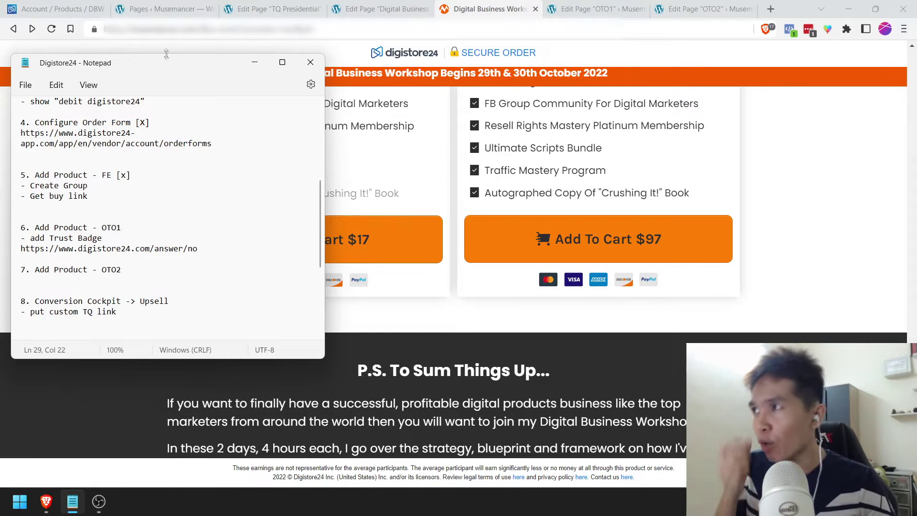
pyautogui.click(254, 63)
pyautogui.click(590, 8)
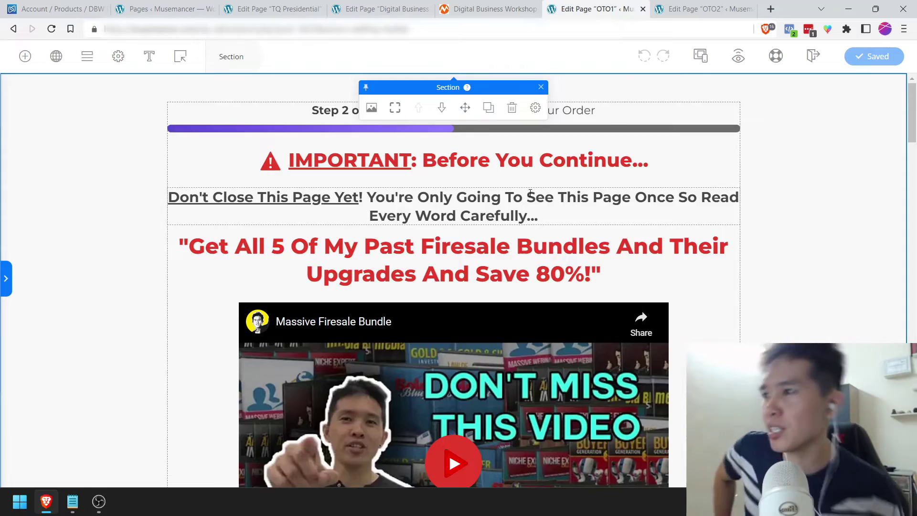
# Step: Delete the struck-through 'If You Bought Everything Ala Carte It's $470' headline and save OTO1
pyautogui.scroll(-2, 530, 193)
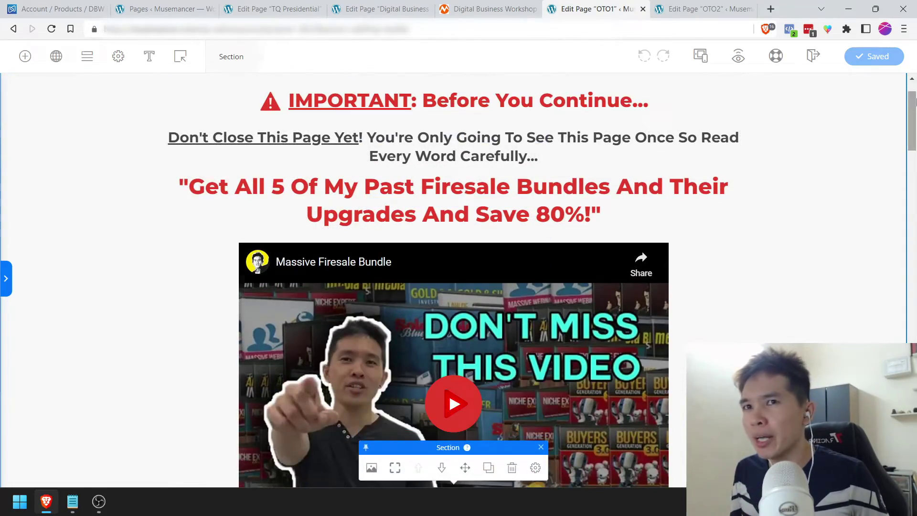
pyautogui.scroll(-10, 530, 193)
pyautogui.scroll(-4, 454, 280)
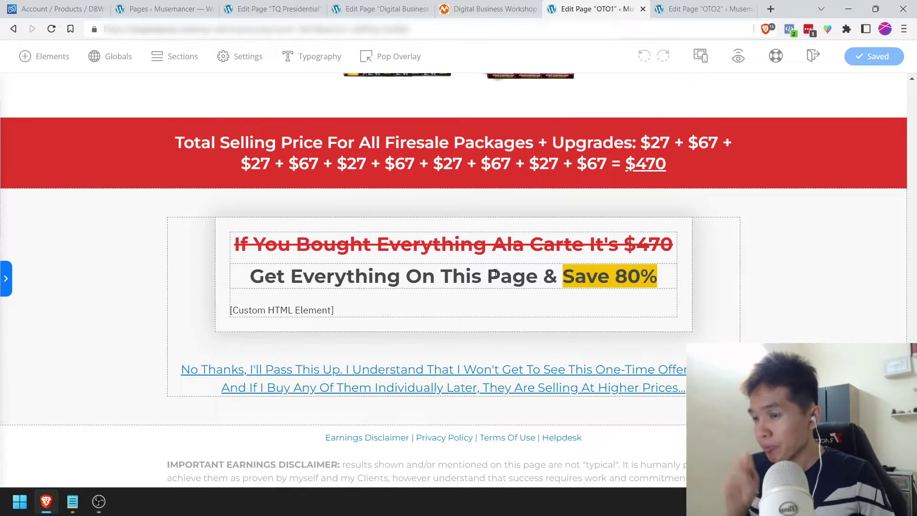
pyautogui.click(497, 246)
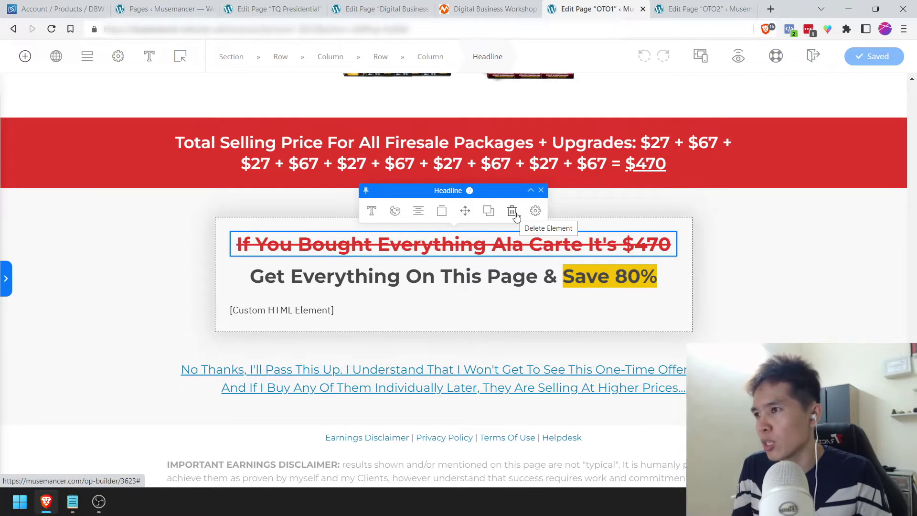
pyautogui.click(513, 211)
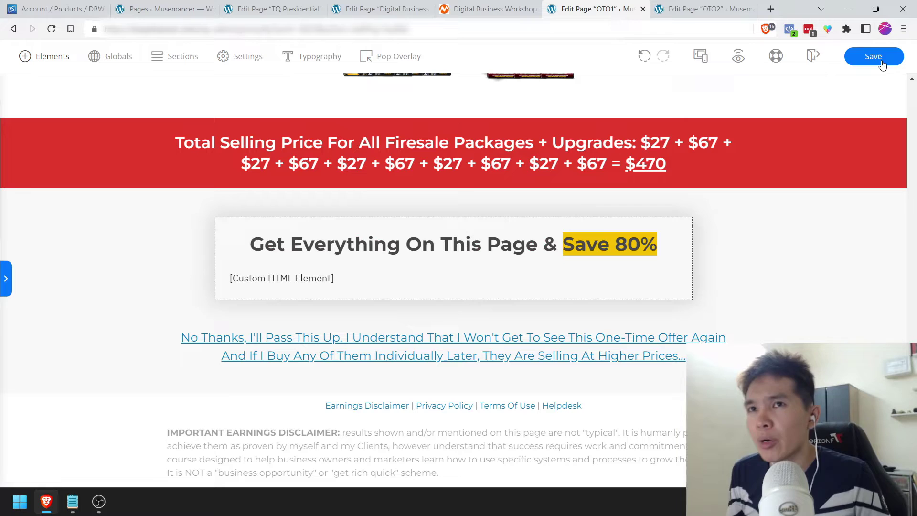
pyautogui.click(881, 60)
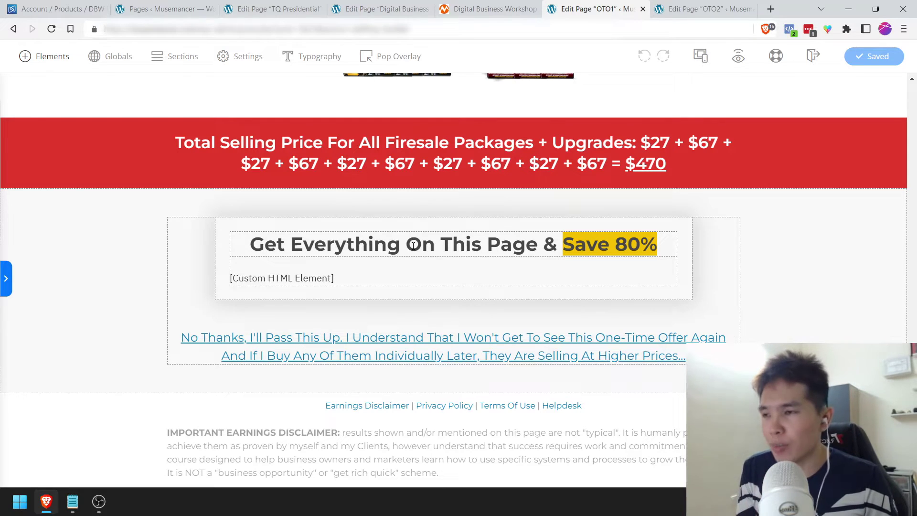
# Step: Copy the DBW Presidential Ticket product from the Products list and confirm the copy
pyautogui.click(23, 6)
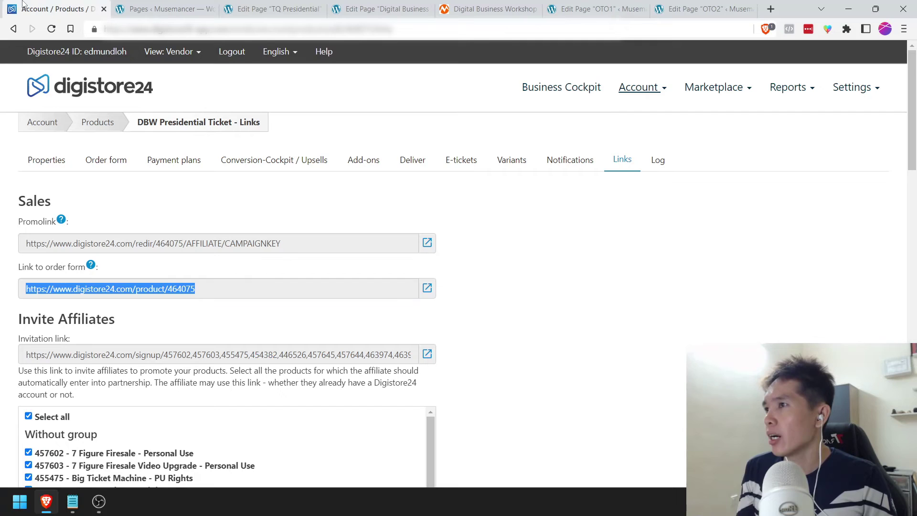
pyautogui.click(333, 194)
pyautogui.click(113, 124)
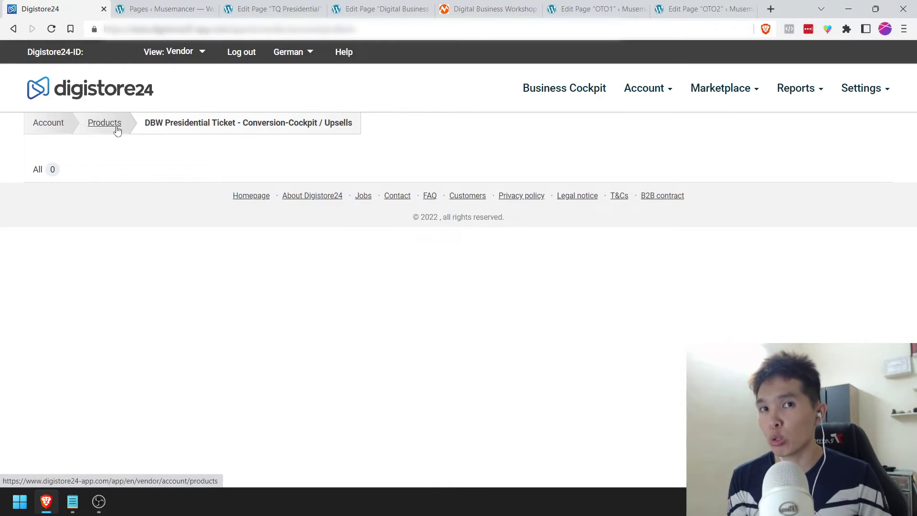
pyautogui.click(117, 130)
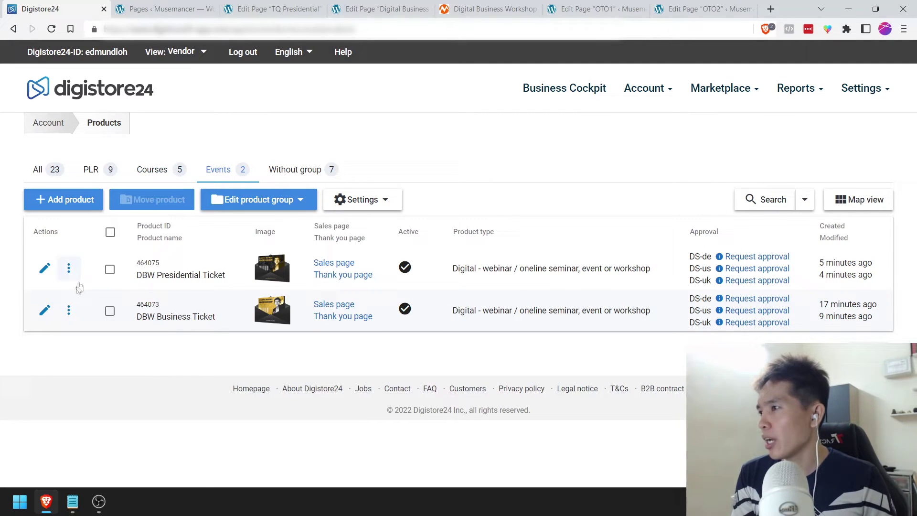
pyautogui.click(69, 268)
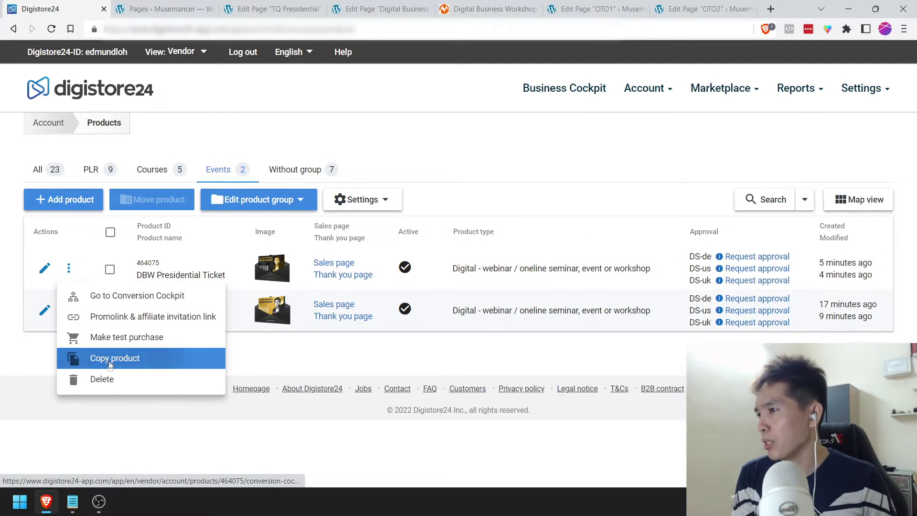
pyautogui.click(95, 359)
pyautogui.click(471, 294)
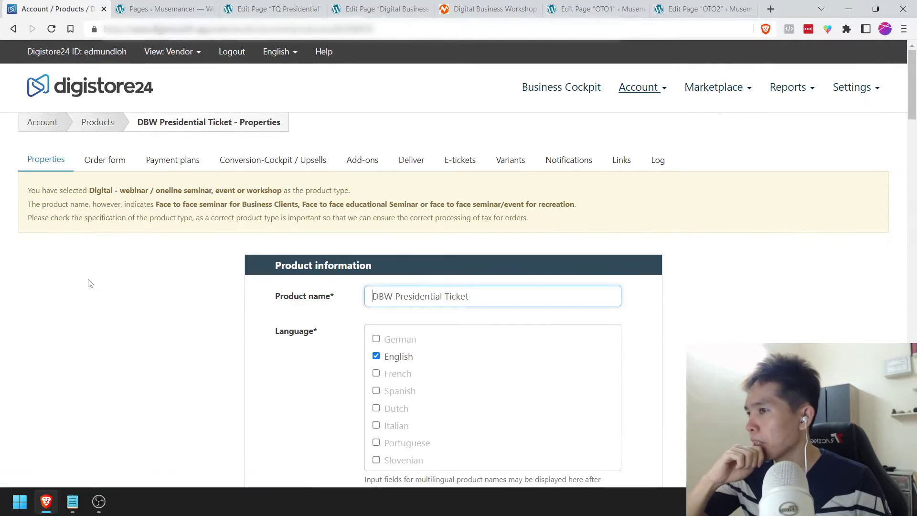
# Step: Rename the copied product to 'Massive Firesale Bundle' and clear the customer-facing product name
pyautogui.moveTo(469, 297); pyautogui.dragTo(339, 267)
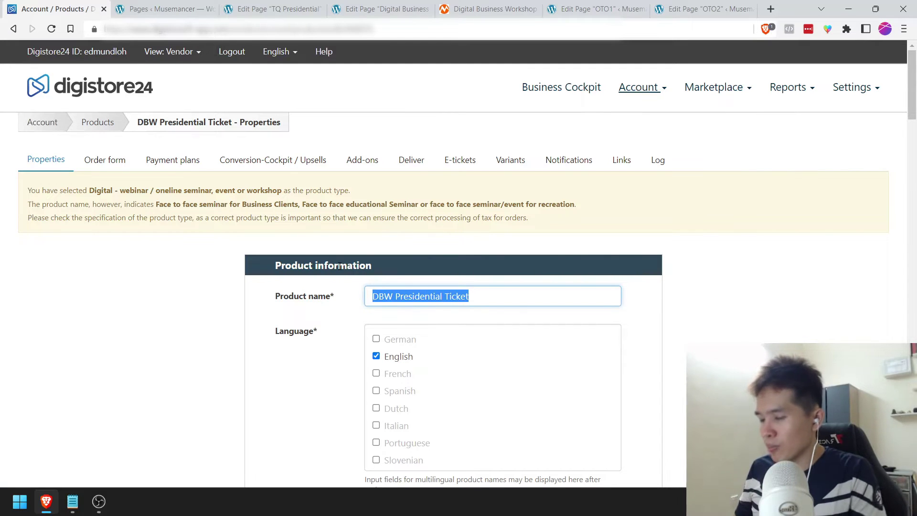
pyautogui.write('Massive Firesale Bund')
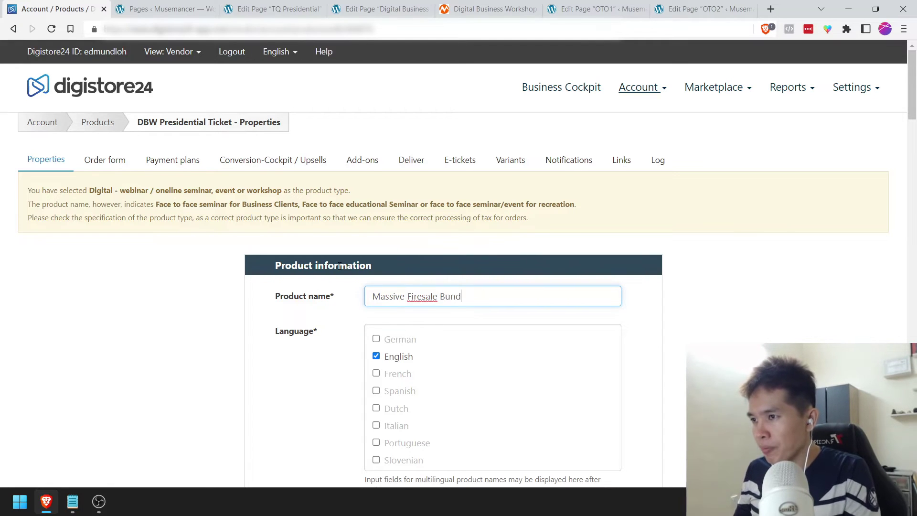
pyautogui.hotkey('ctrl', 'a')
pyautogui.scroll(-6, 382, 286)
pyautogui.click(396, 231)
pyautogui.hotkey('ctrl', 'a')
pyautogui.press('BackSpace')
# Step: Set product type to 'Other download products than software' and affiliate commission to 50%
pyautogui.scroll(-1, 327, 239)
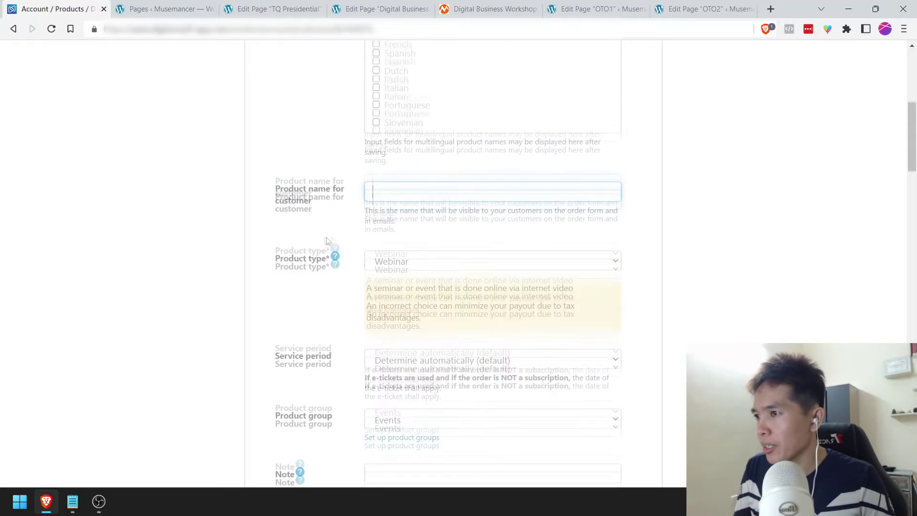
pyautogui.click(439, 241)
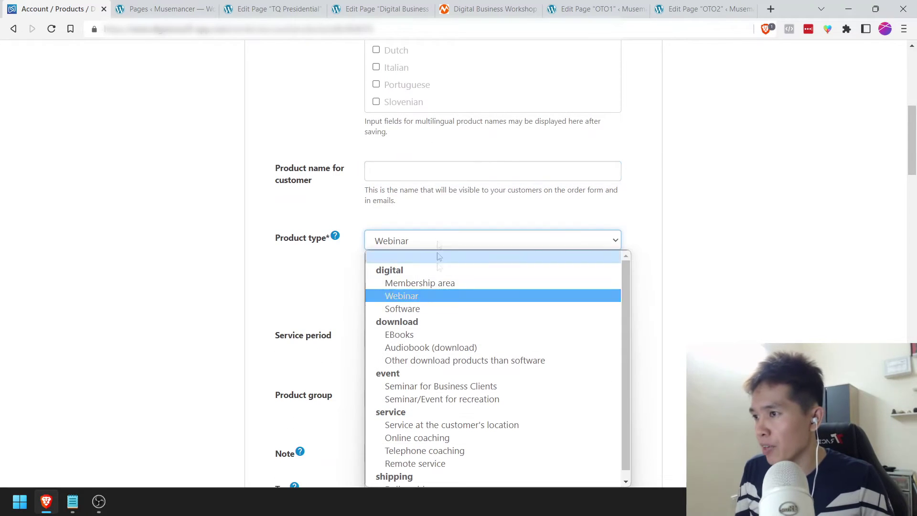
pyautogui.click(412, 365)
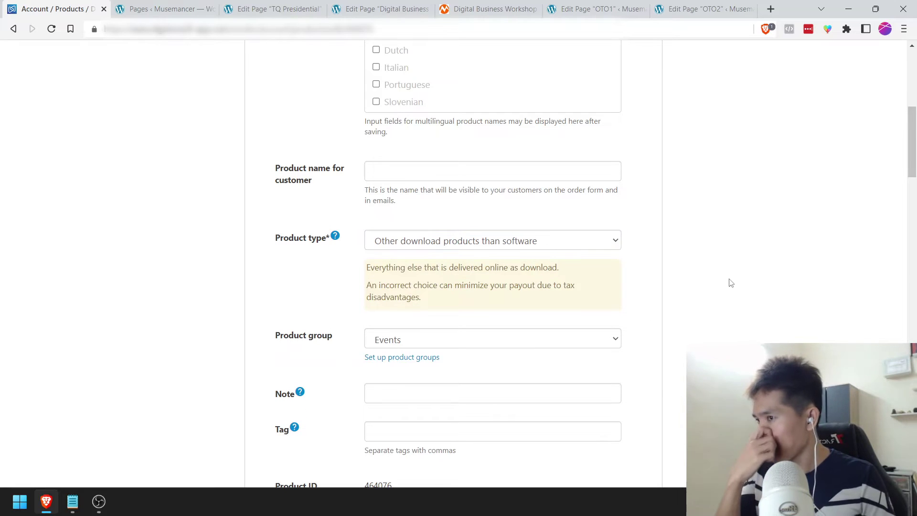
pyautogui.scroll(-1, 730, 283)
pyautogui.scroll(-2, 426, 307)
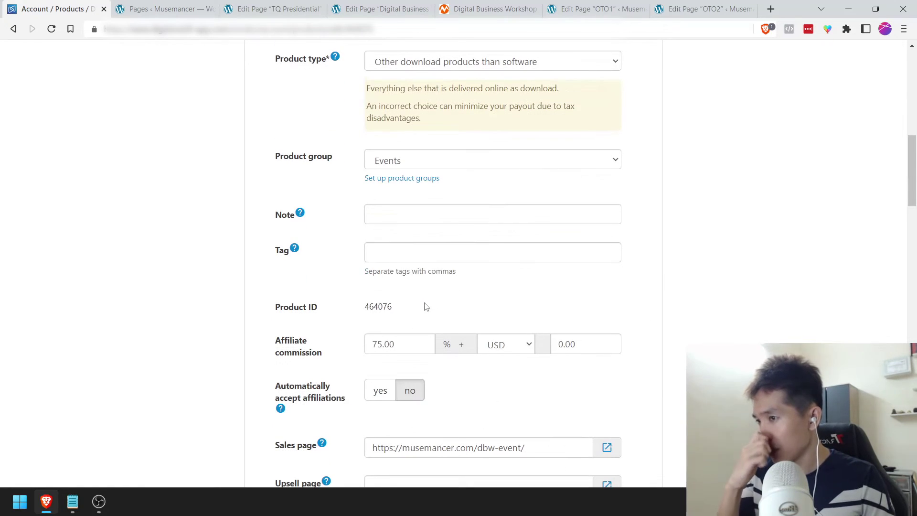
pyautogui.moveTo(373, 342); pyautogui.dragTo(367, 342)
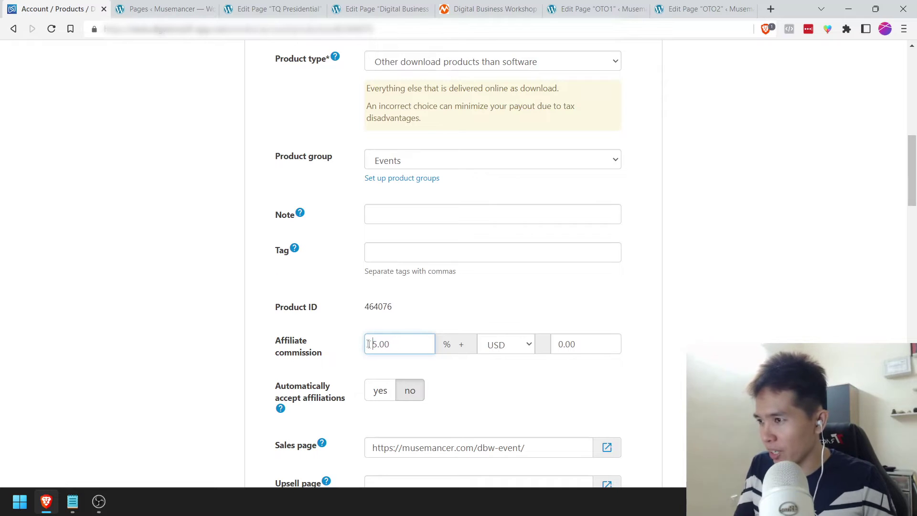
pyautogui.click(295, 291)
# Step: Close the Digital Business editor, its live sales page and the TQ Presidential editor tabs
pyautogui.click(598, 6)
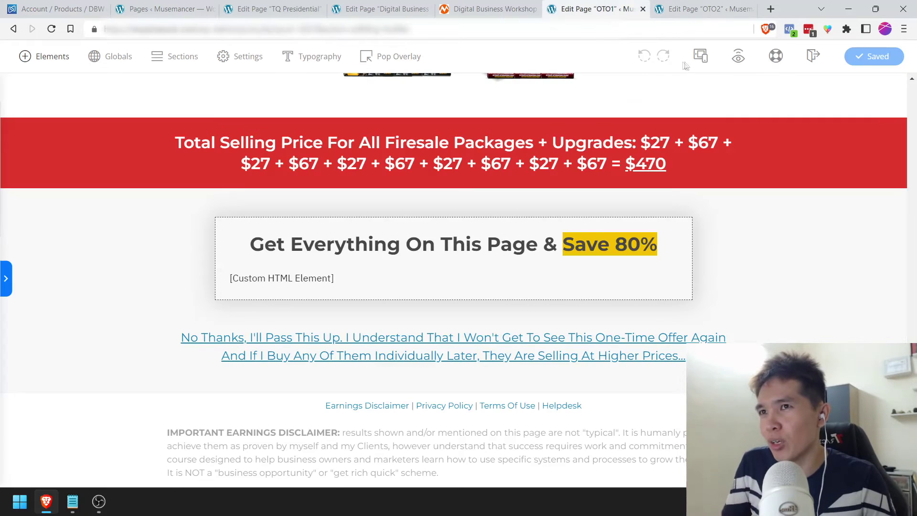
pyautogui.rightClick(739, 55)
pyautogui.click(774, 142)
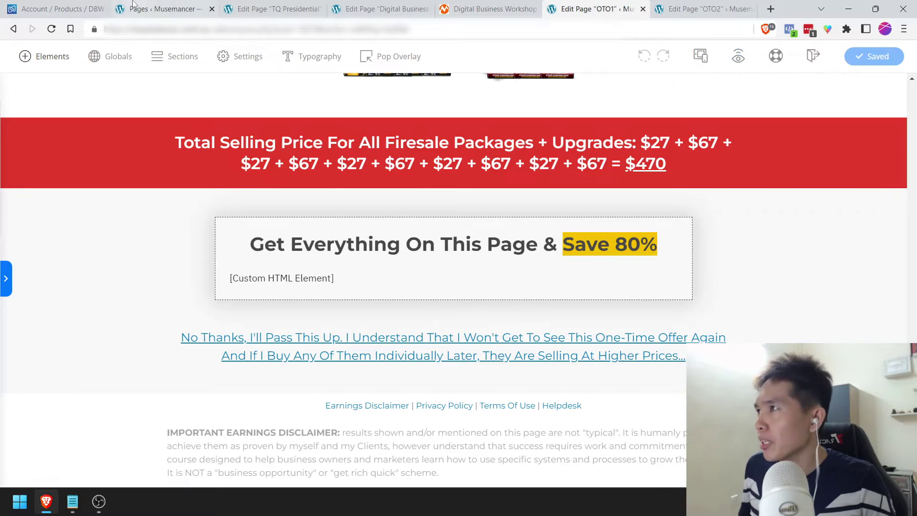
pyautogui.click(135, 6)
pyautogui.click(275, 9)
pyautogui.click(347, 6)
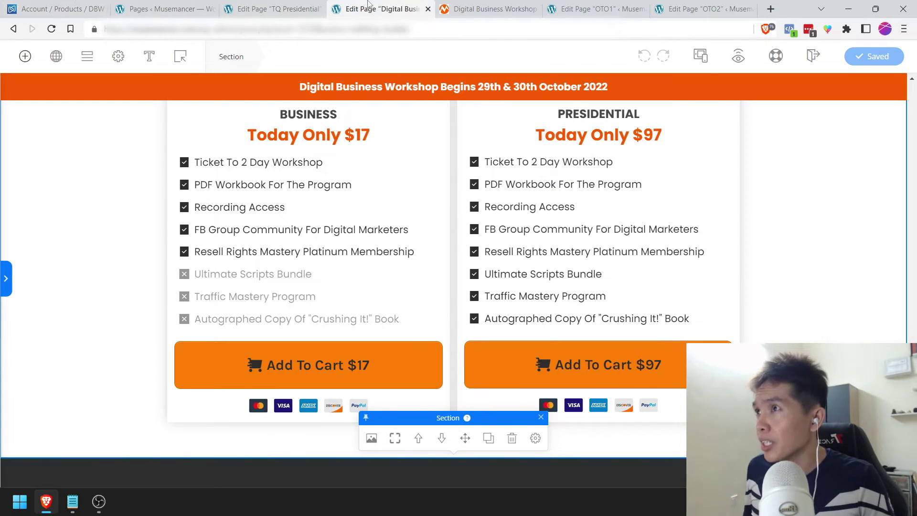
pyautogui.hotkey('ctrl', 'w')
pyautogui.hotkey('ctrl', 'w')
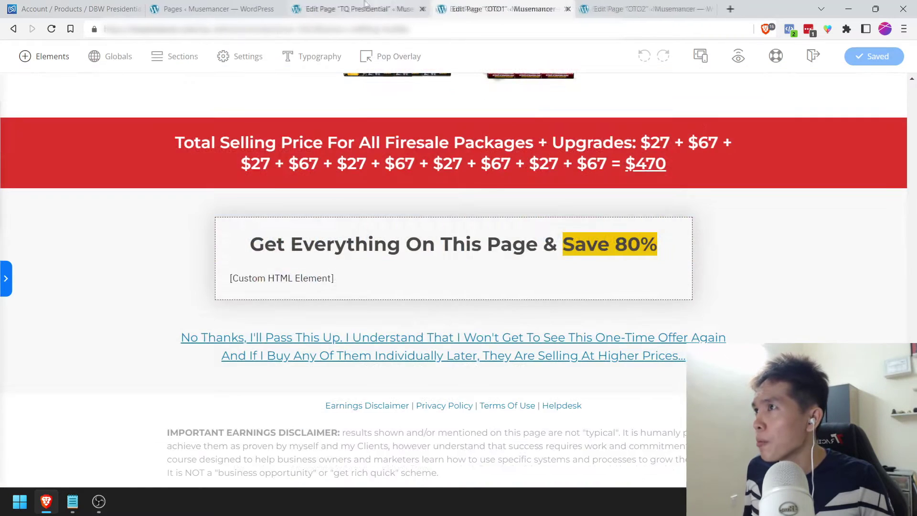
pyautogui.click(364, 5)
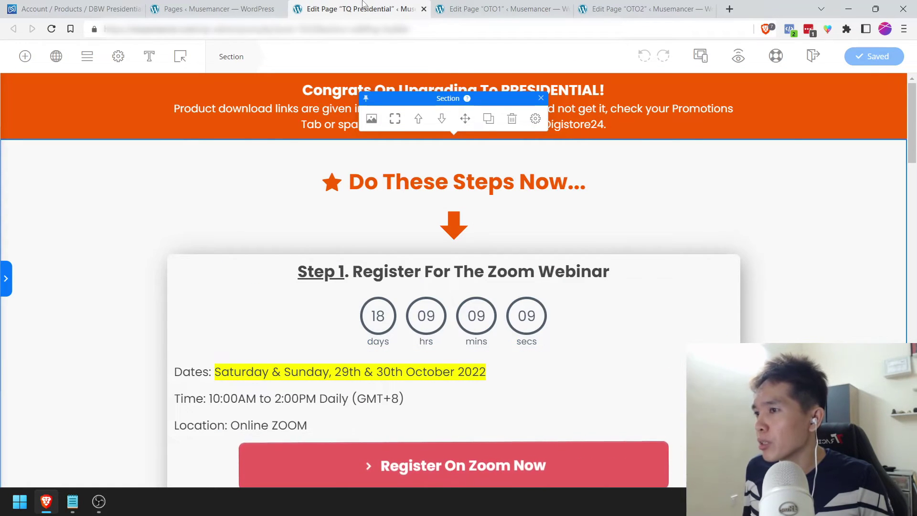
pyautogui.hotkey('ctrl', 'w')
pyautogui.click(267, 5)
pyautogui.click(51, 7)
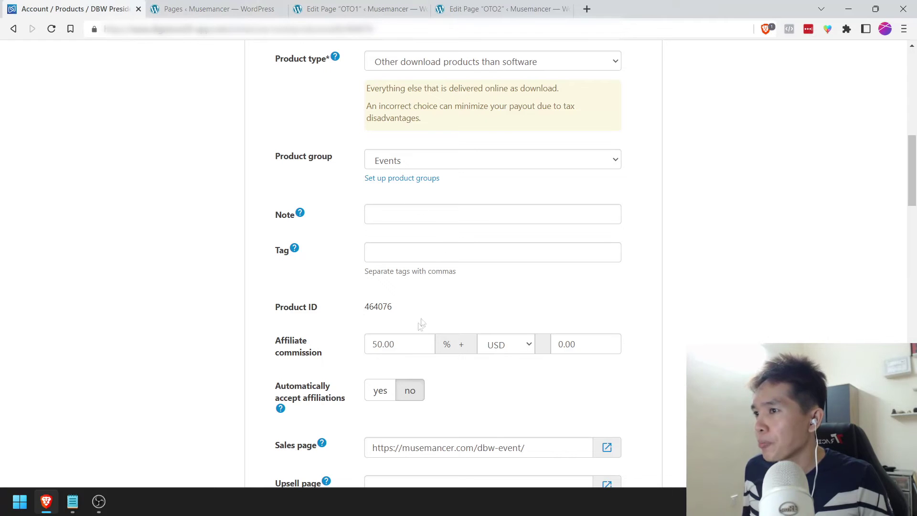
# Step: Set sales and upsell pages to musemancer.com/dbw-event/oto1/ without the ?preview=true parameter
pyautogui.scroll(-2, 421, 324)
pyautogui.tripleClick(454, 328)
pyautogui.hotkey('ctrl', 'v')
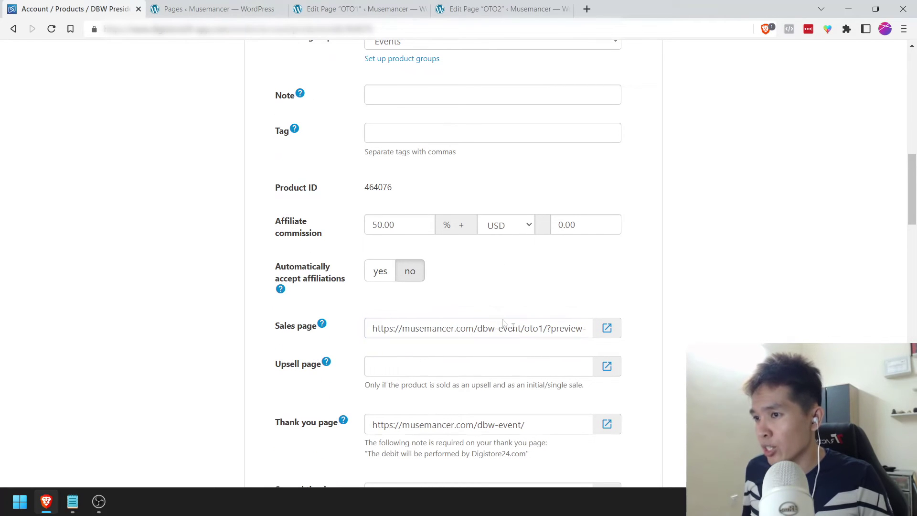
pyautogui.moveTo(547, 332); pyautogui.dragTo(359, 329)
pyautogui.press('BackSpace')
pyautogui.click(419, 364)
pyautogui.hotkey('ctrl', 'v')
# Step: Save the Massive Firesale Bundle product properties
pyautogui.scroll(-1, 494, 294)
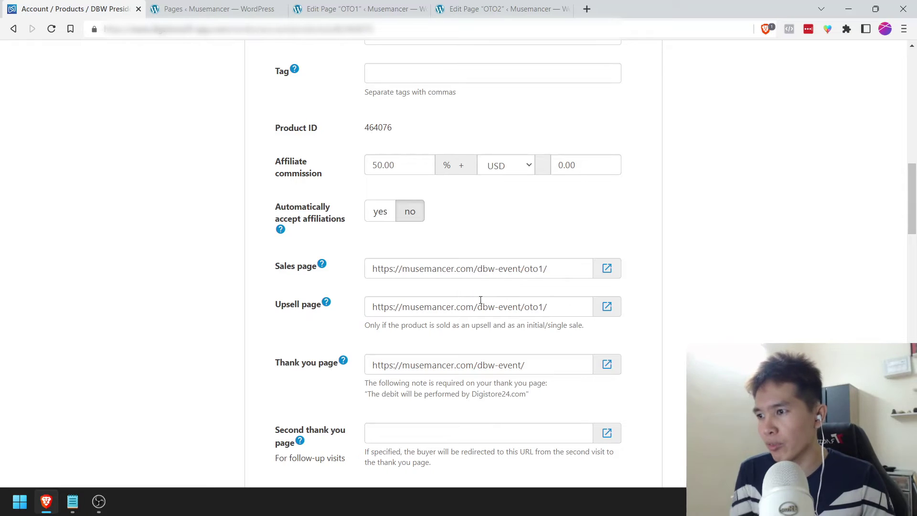
pyautogui.scroll(-1, 340, 285)
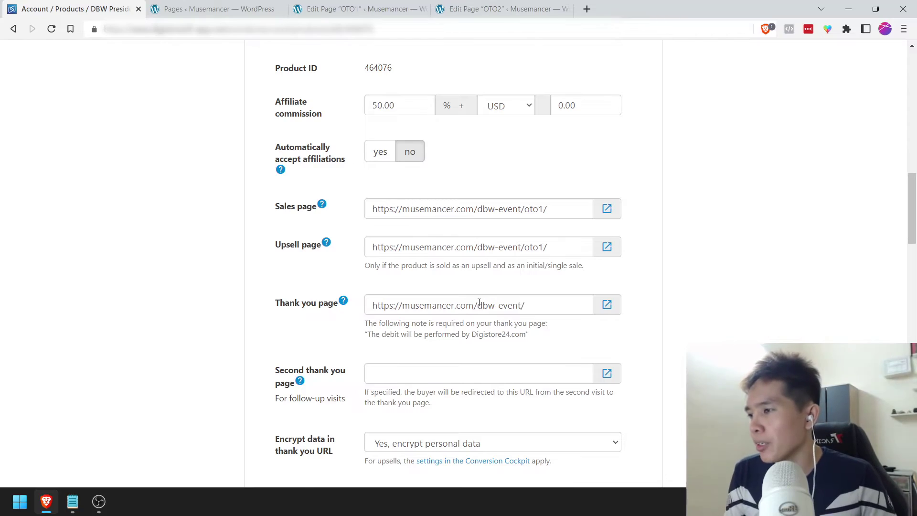
pyautogui.scroll(-2, 479, 302)
pyautogui.scroll(-3, 403, 291)
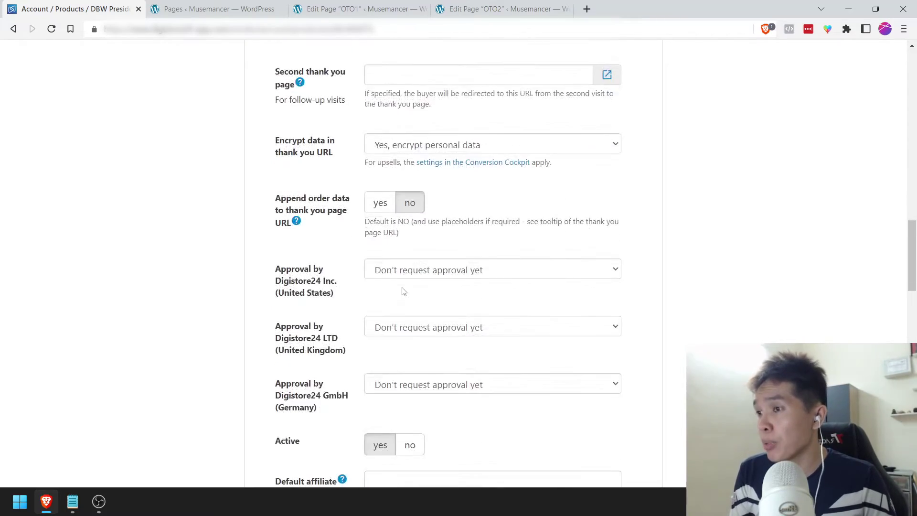
pyautogui.scroll(-3, 328, 276)
pyautogui.scroll(-10, 329, 276)
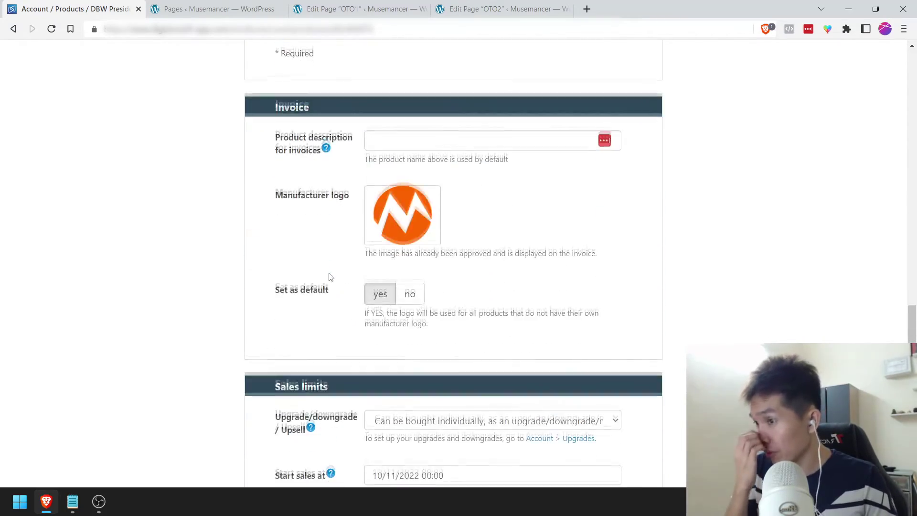
pyautogui.click(429, 310)
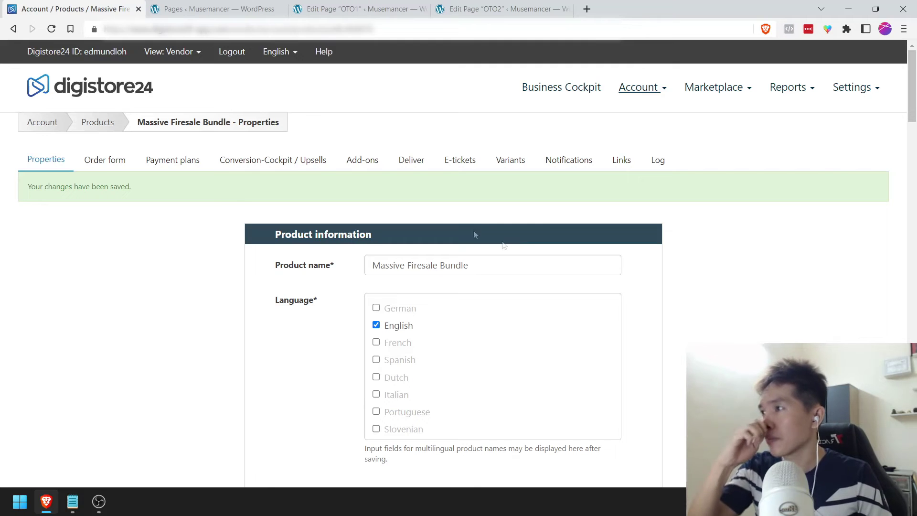
# Step: Set the order form's product image to the bundle collage thumbnail
pyautogui.click(104, 162)
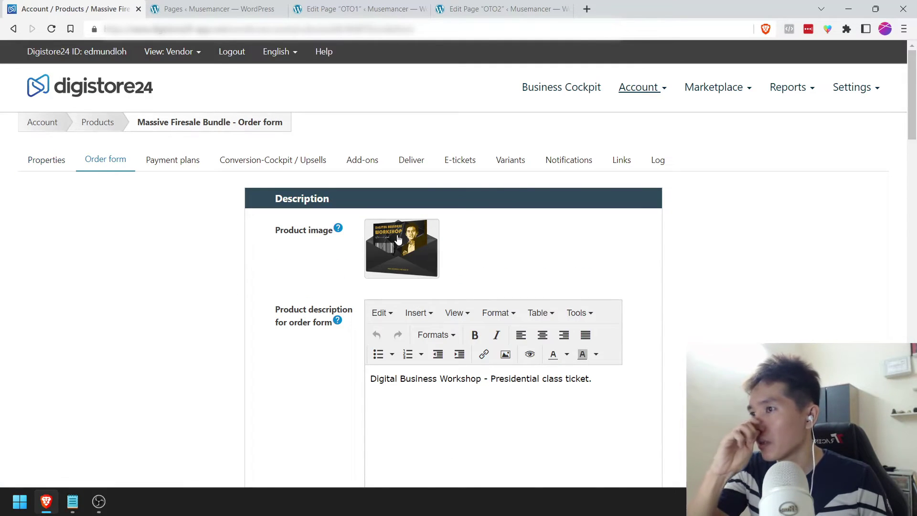
pyautogui.click(398, 239)
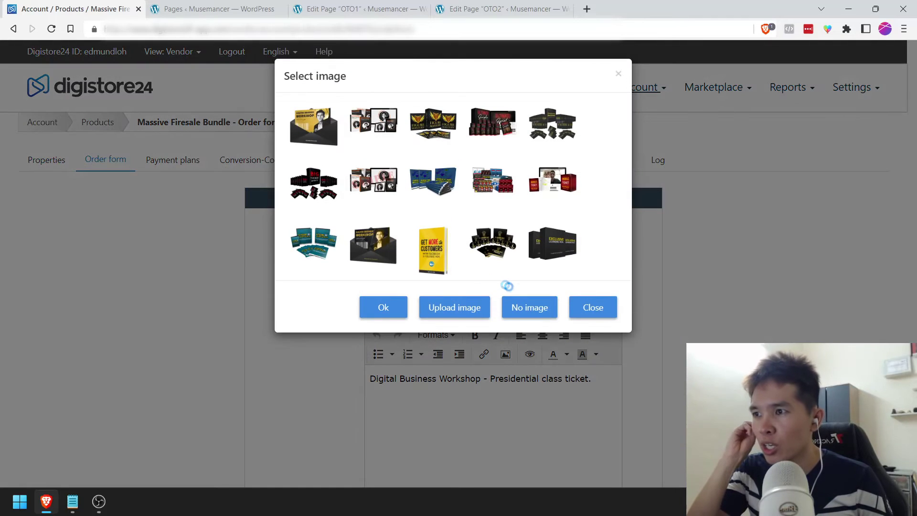
pyautogui.click(488, 191)
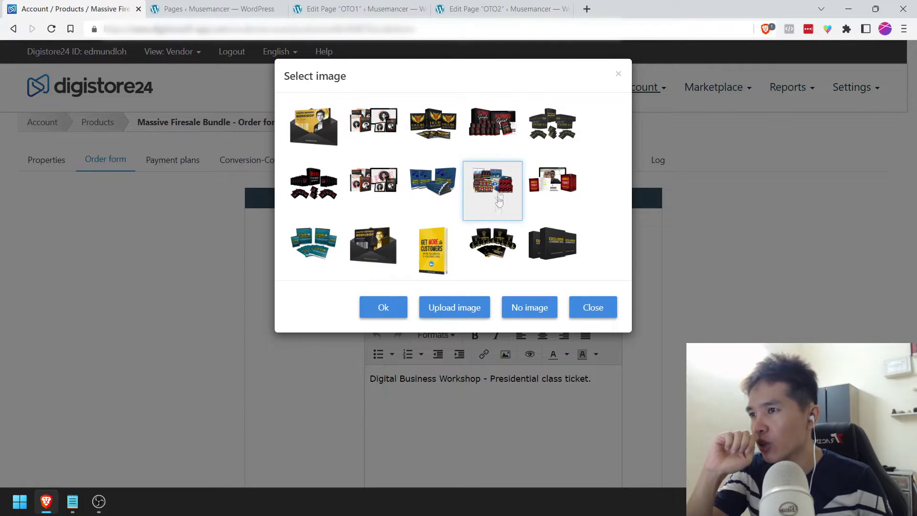
pyautogui.click(387, 307)
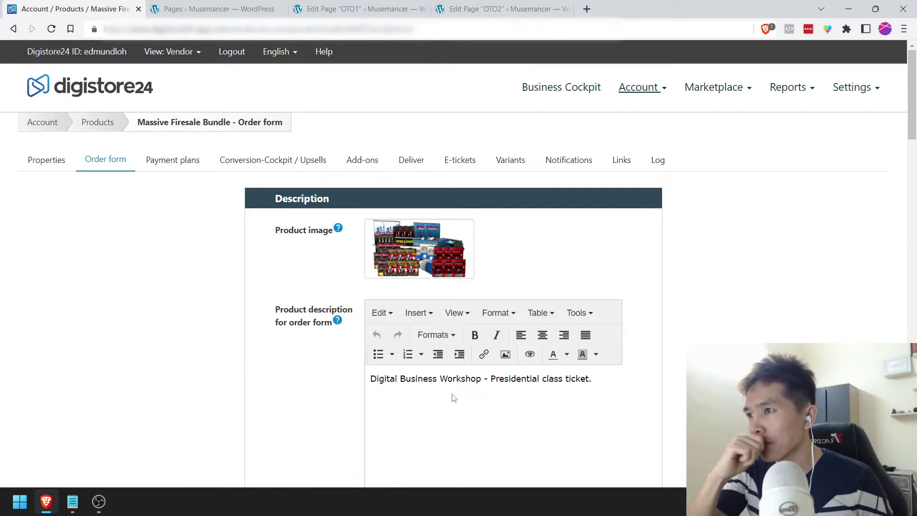
# Step: Change the description to '5 Firesale packages for 1 low price.' and save the order form
pyautogui.click(454, 398)
pyautogui.hotkey('ctrl', 'a')
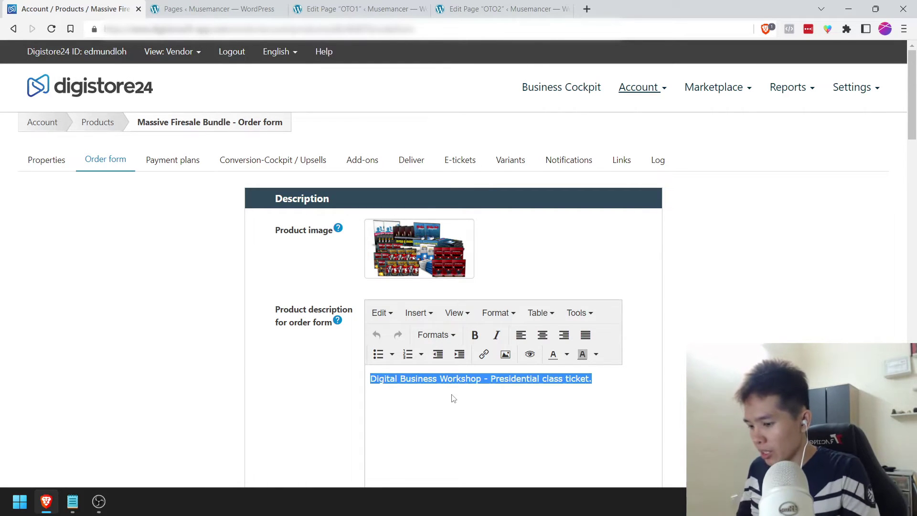
pyautogui.write('Firesale packages for 1 low price.')
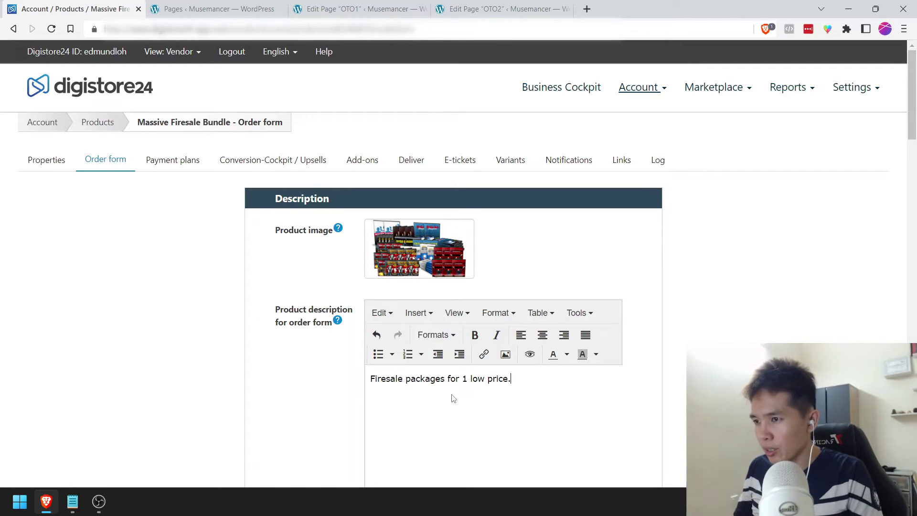
pyautogui.press('Home')
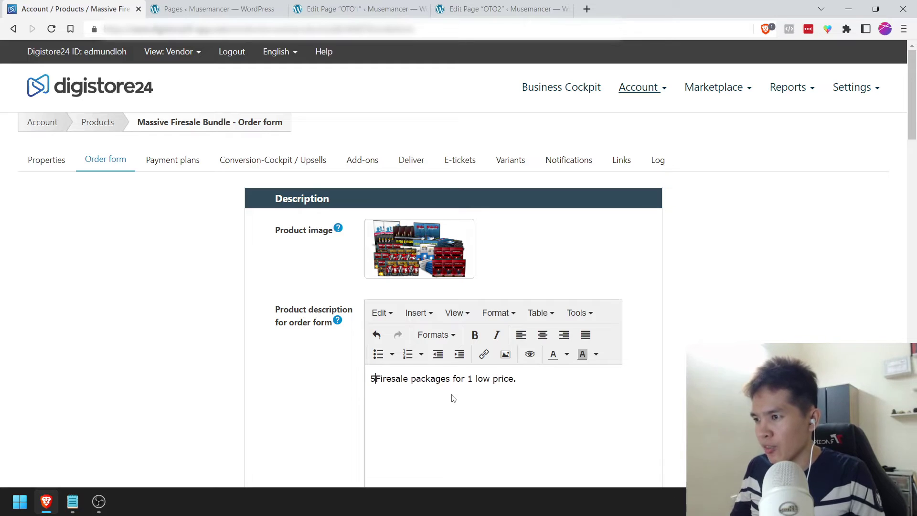
pyautogui.write('5')
pyautogui.scroll(-4, 453, 398)
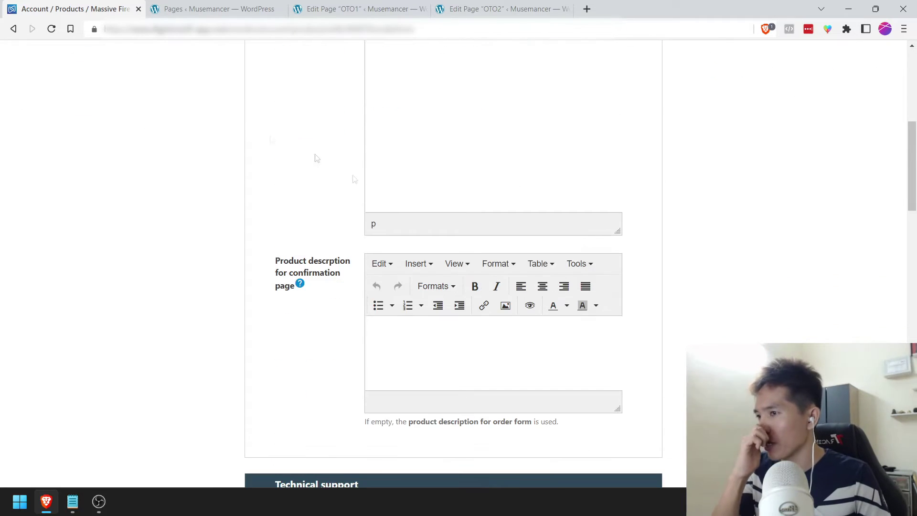
pyautogui.scroll(-7, 278, 220)
pyautogui.scroll(-13, 278, 220)
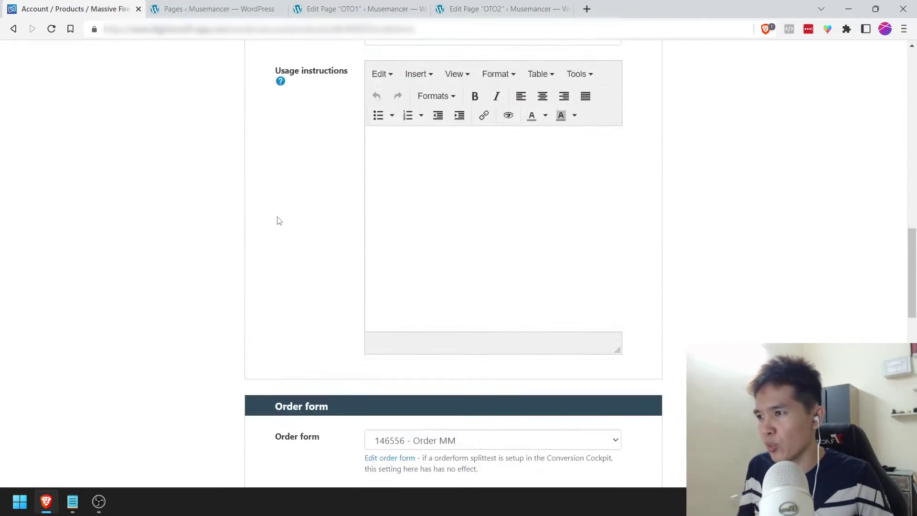
pyautogui.scroll(-7, 279, 219)
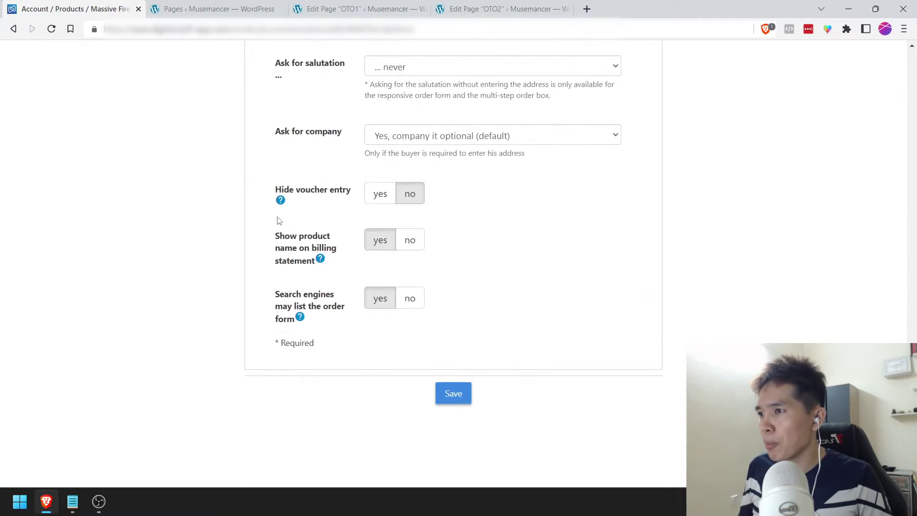
pyautogui.click(453, 309)
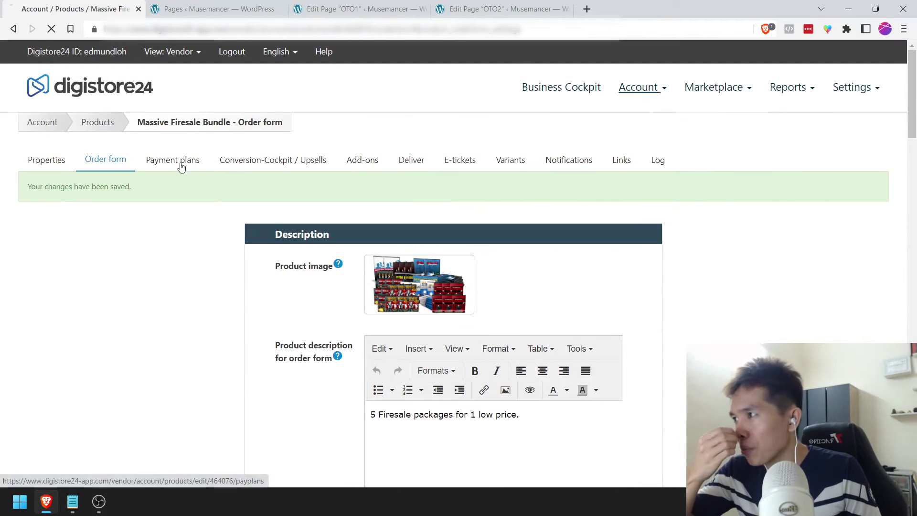
# Step: Review the Massive Firesale Bundle's existing $97 payment plan, then bring up its Conversion Cockpit
pyautogui.click(180, 164)
pyautogui.scroll(-3, 225, 262)
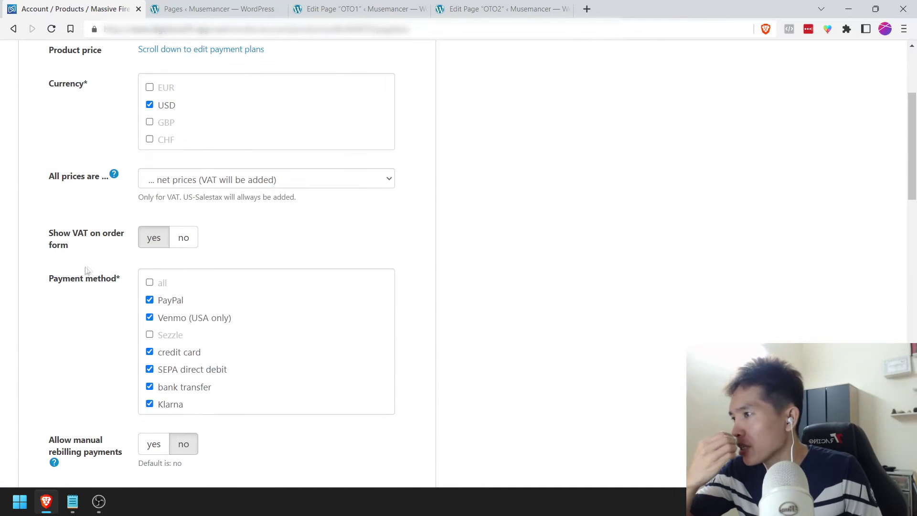
pyautogui.scroll(-1, 96, 265)
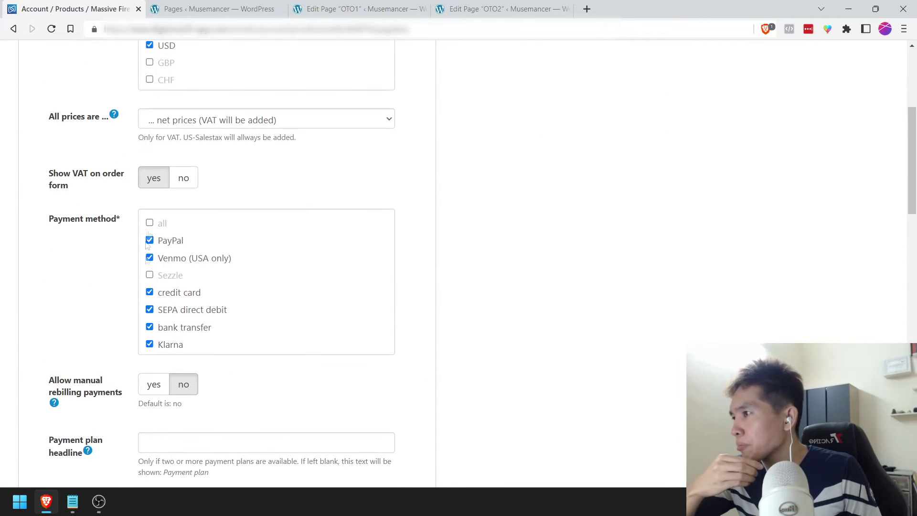
pyautogui.scroll(-2, 125, 324)
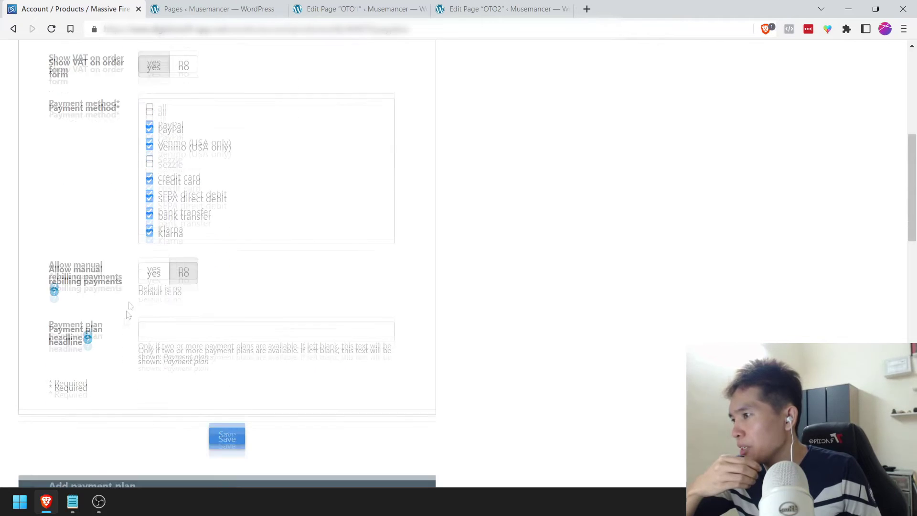
pyautogui.scroll(-9, 73, 229)
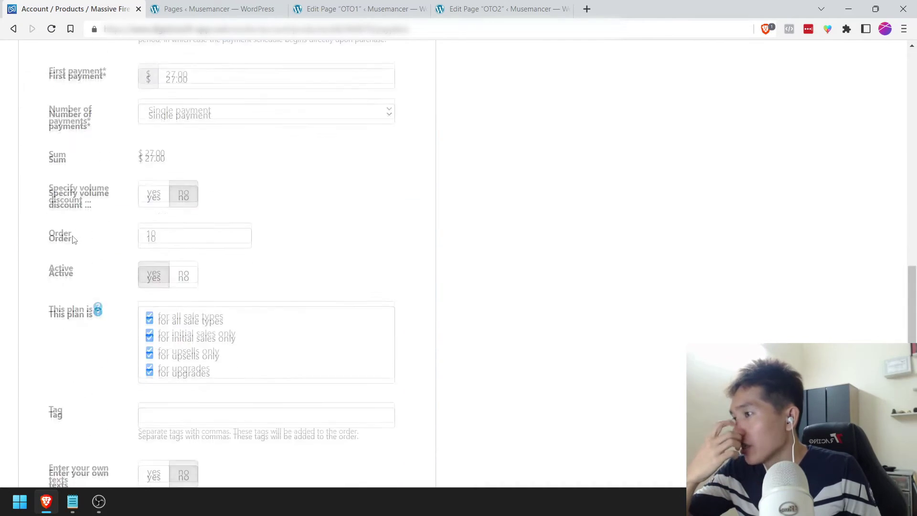
pyautogui.scroll(-7, 73, 239)
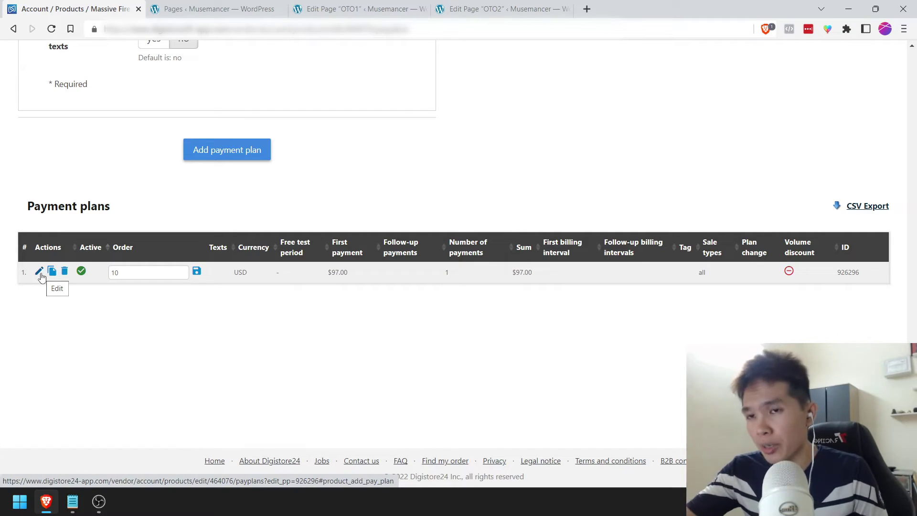
pyautogui.click(39, 273)
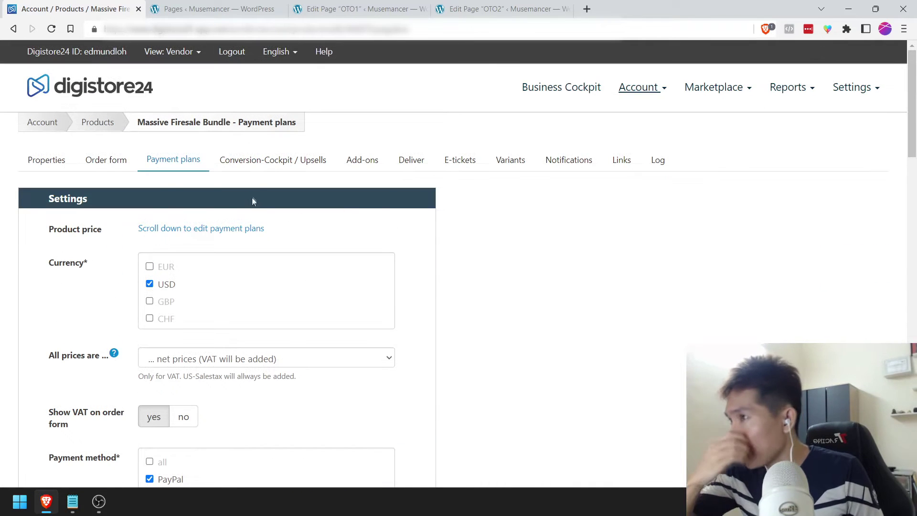
pyautogui.click(265, 170)
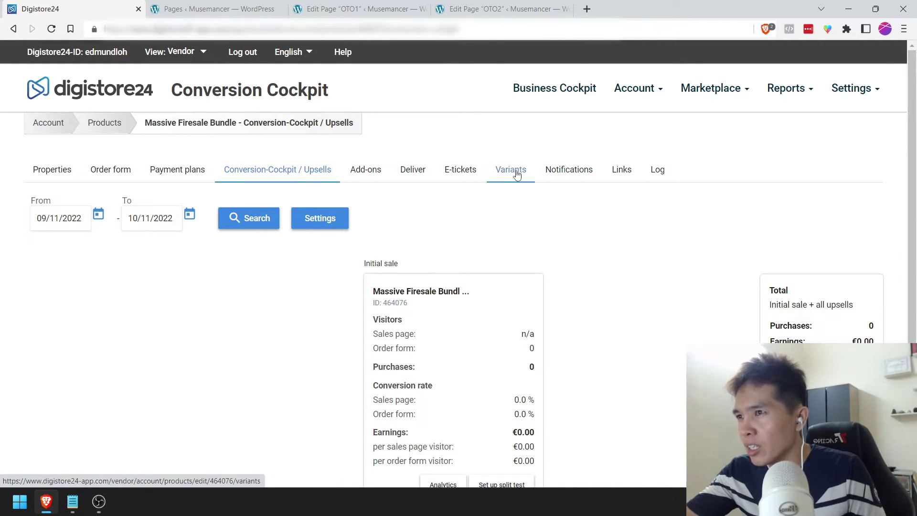
# Step: Copy the Massive Firesale Bundle's order-form link from its Links page and return to the OTO1 editor
pyautogui.click(639, 175)
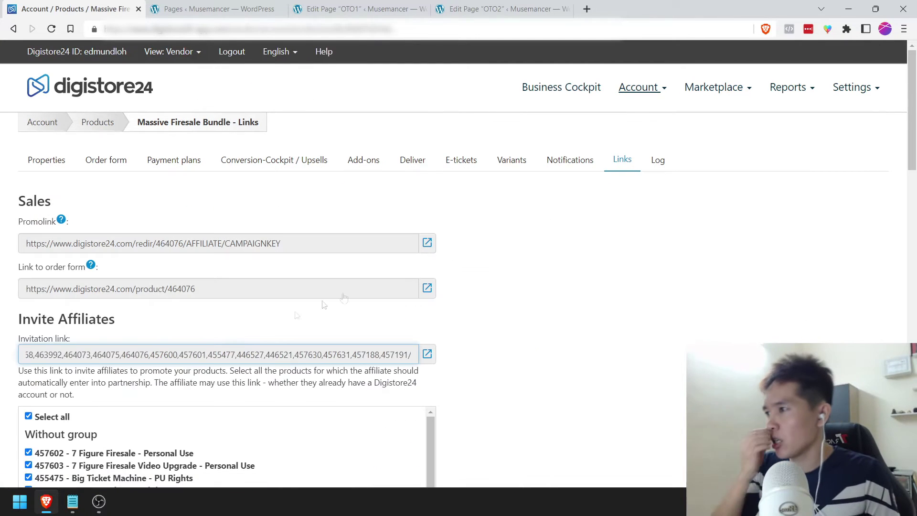
pyautogui.click(208, 293)
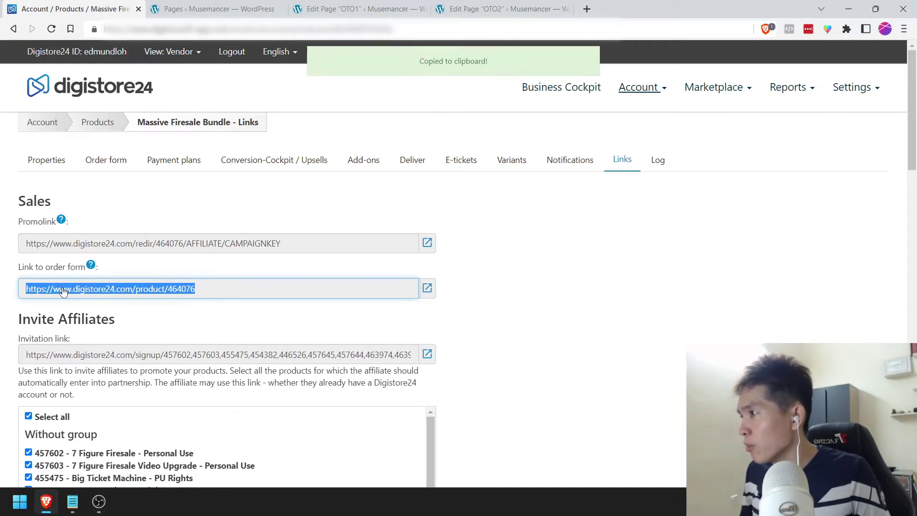
pyautogui.click(358, 8)
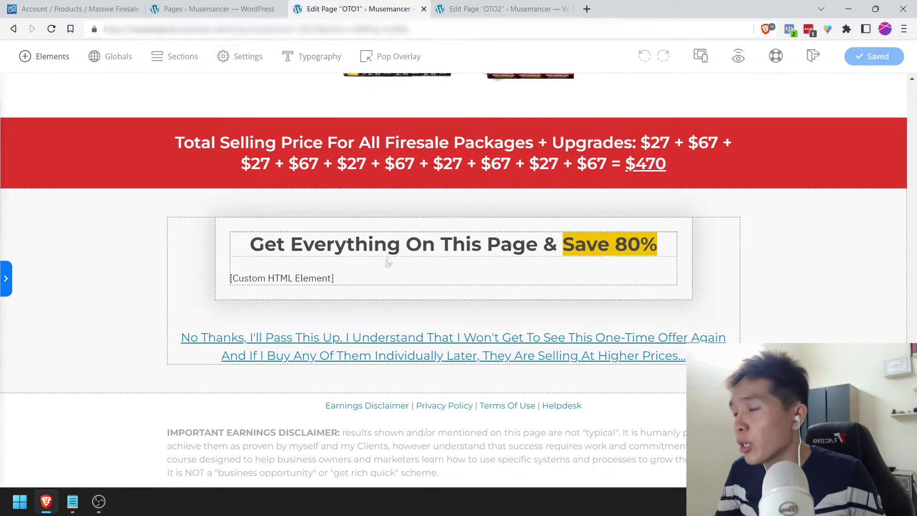
# Step: Replace the custom HTML element with an orange preset button below the Save 80% headline
pyautogui.click(379, 274)
pyautogui.click(477, 252)
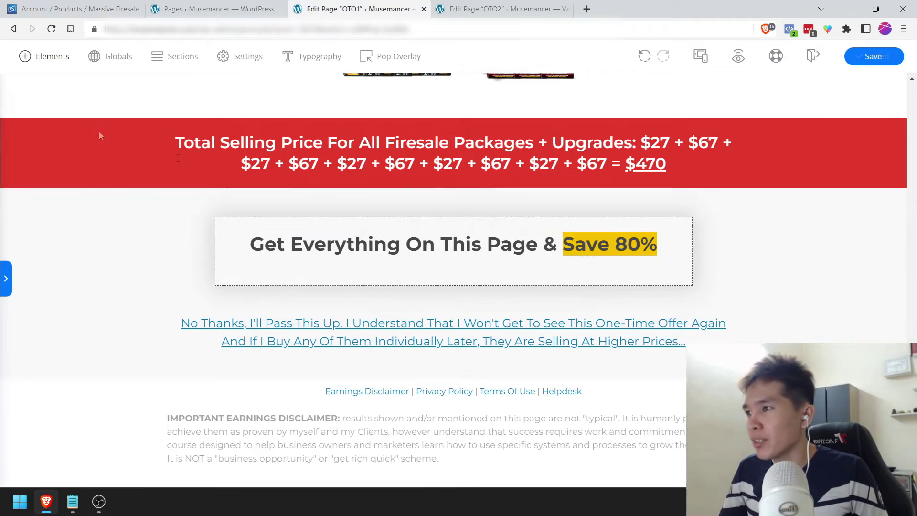
pyautogui.click(46, 56)
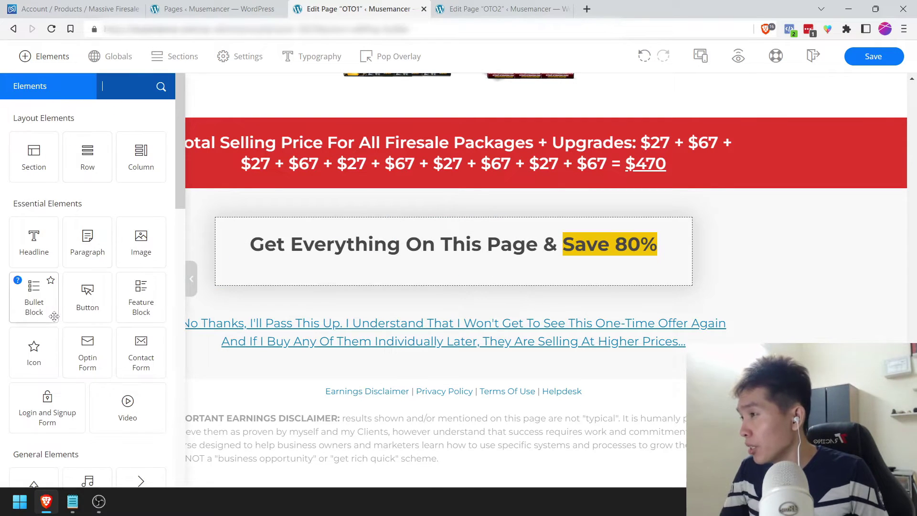
pyautogui.moveTo(87, 293); pyautogui.dragTo(409, 250)
pyautogui.scroll(-10, 117, 289)
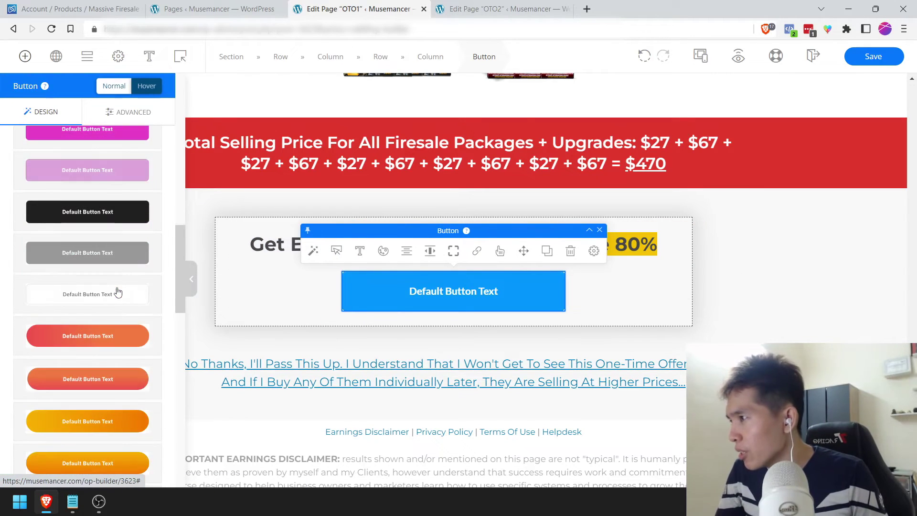
pyautogui.click(110, 182)
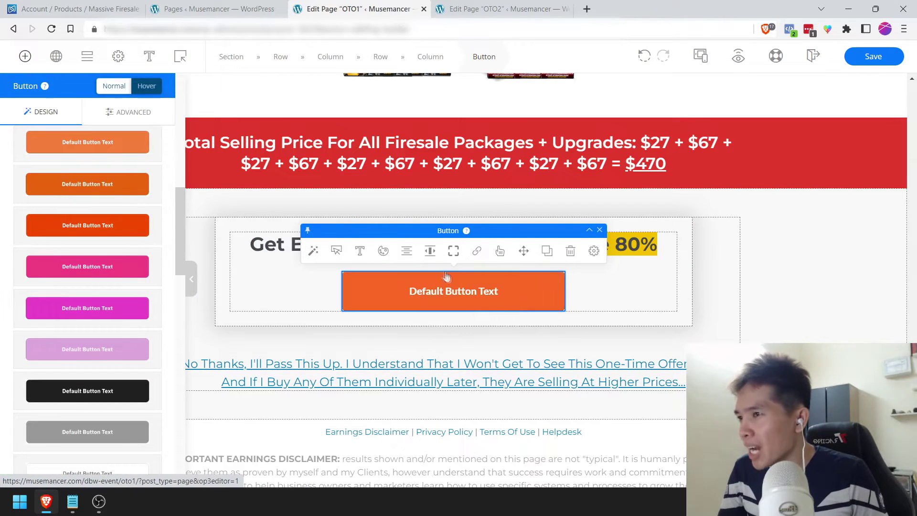
# Step: Make the button size L with a 640 px width
pyautogui.click(336, 251)
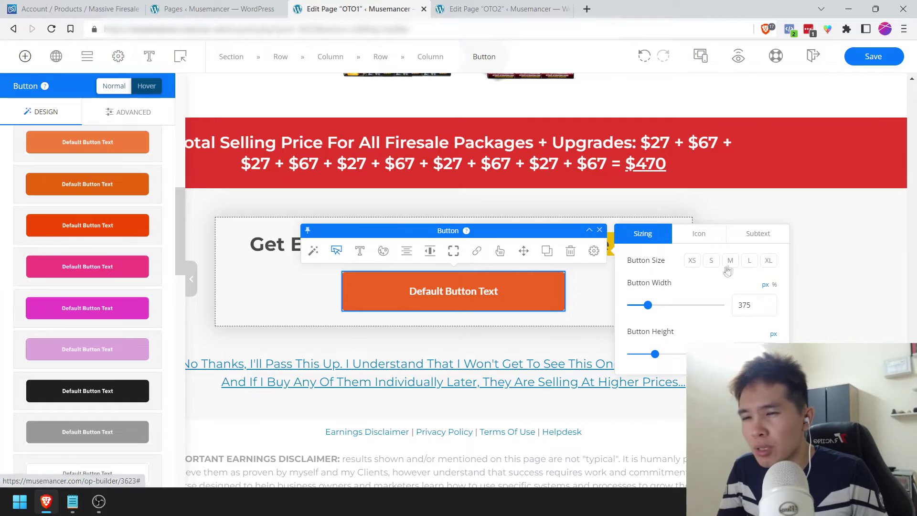
pyautogui.click(751, 261)
pyautogui.click(775, 285)
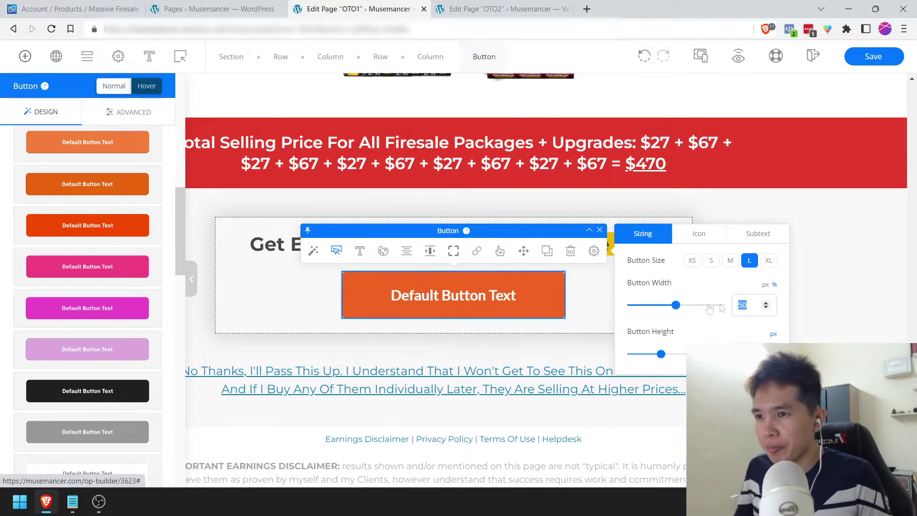
pyautogui.click(765, 285)
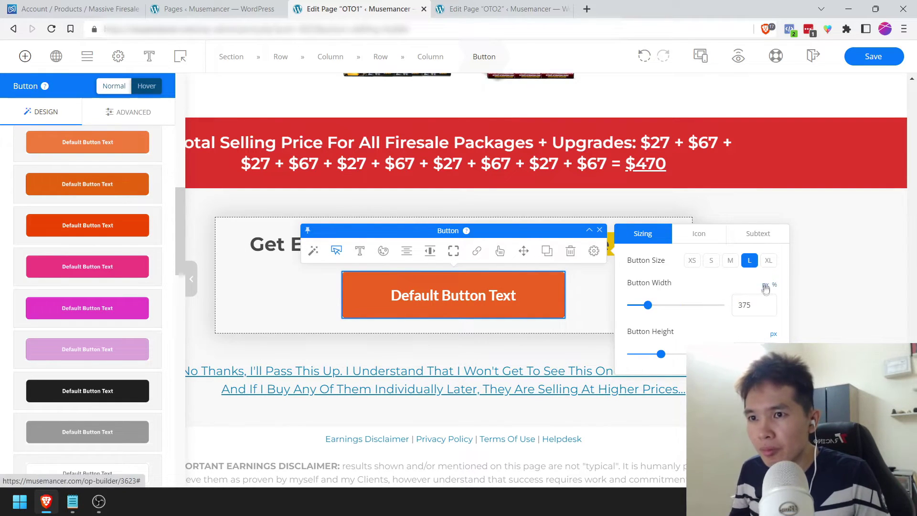
pyautogui.write('64')
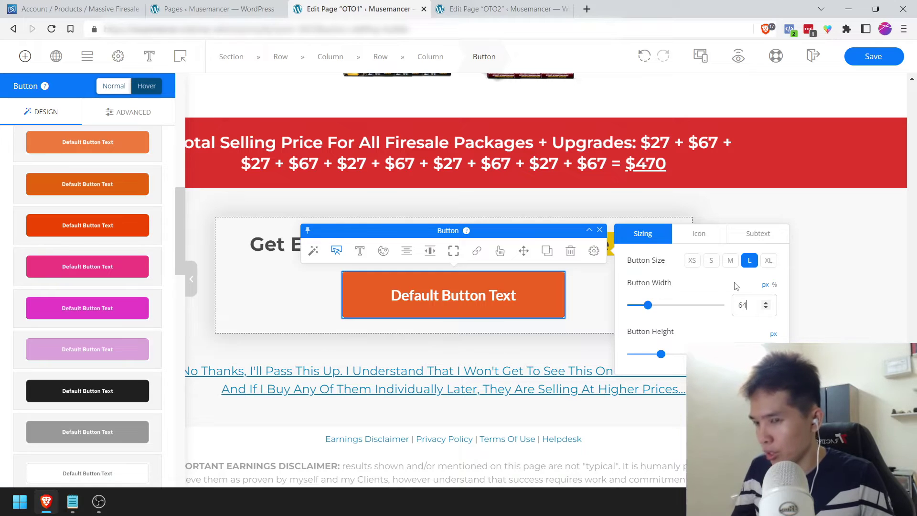
pyautogui.write('0')
# Step: Show a Cart Speed icon on the button and select its Default Button Text label
pyautogui.click(698, 236)
pyautogui.click(764, 262)
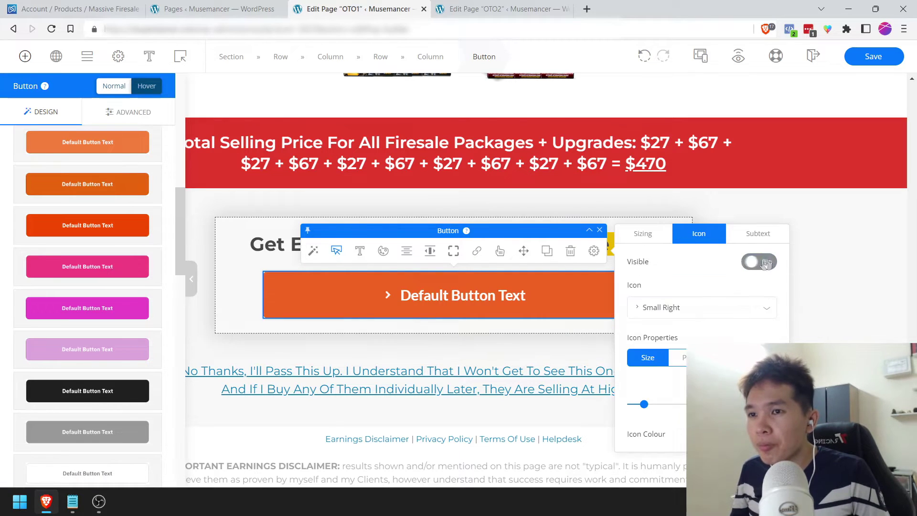
pyautogui.click(674, 312)
pyautogui.write('cart')
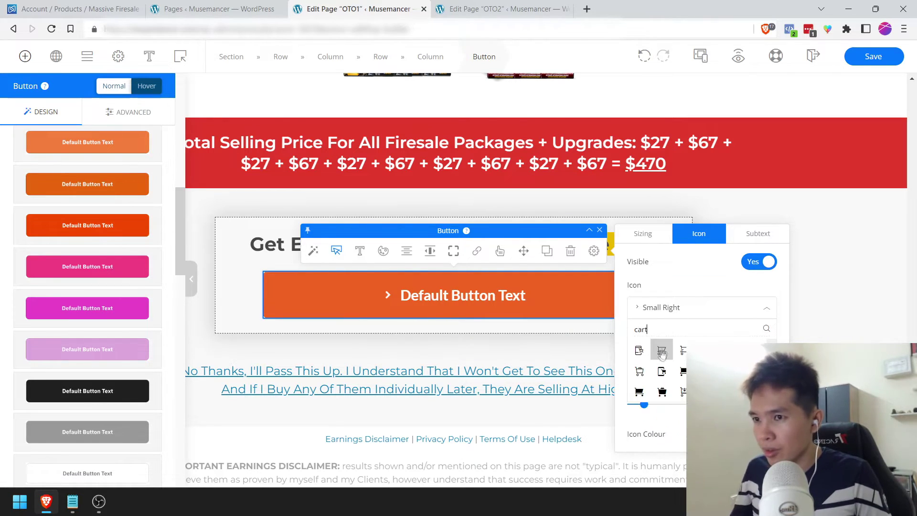
pyautogui.click(635, 353)
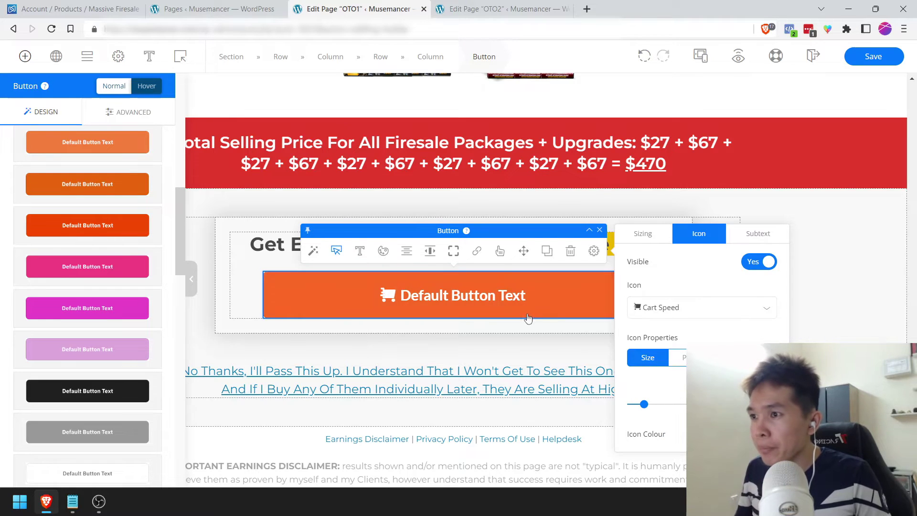
pyautogui.click(643, 233)
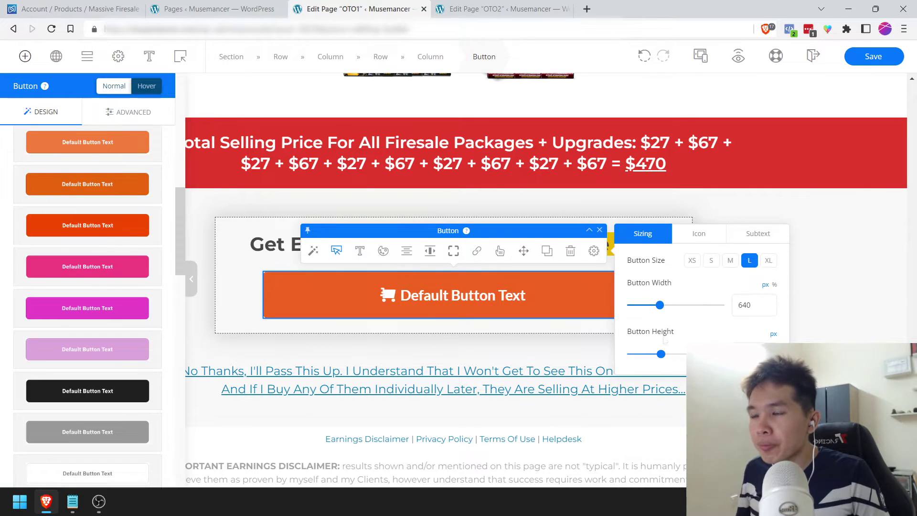
pyautogui.click(534, 302)
pyautogui.tripleClick(519, 301)
# Step: Label the button "Upgrade My Purchase Now For $97!" with dark 2d2d2d text
pyautogui.write('U')
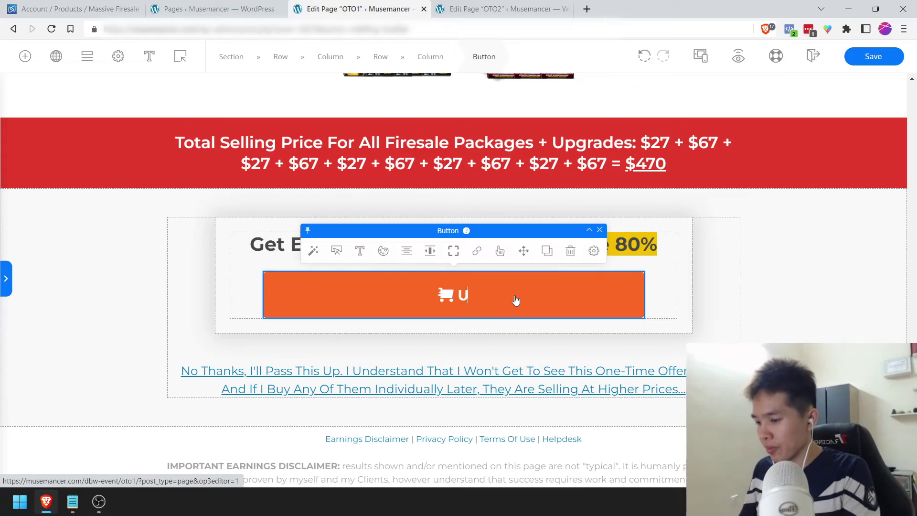
pyautogui.write('pgrade My Purcha')
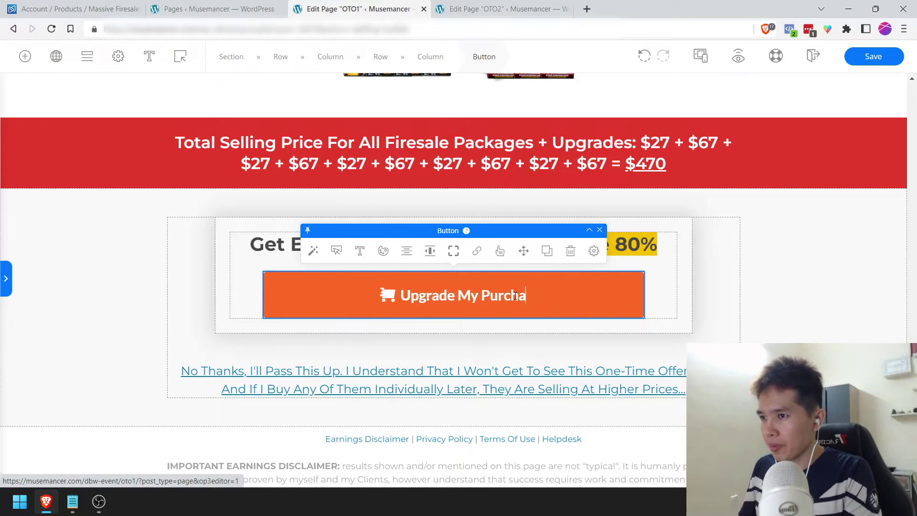
pyautogui.write('se Now!')
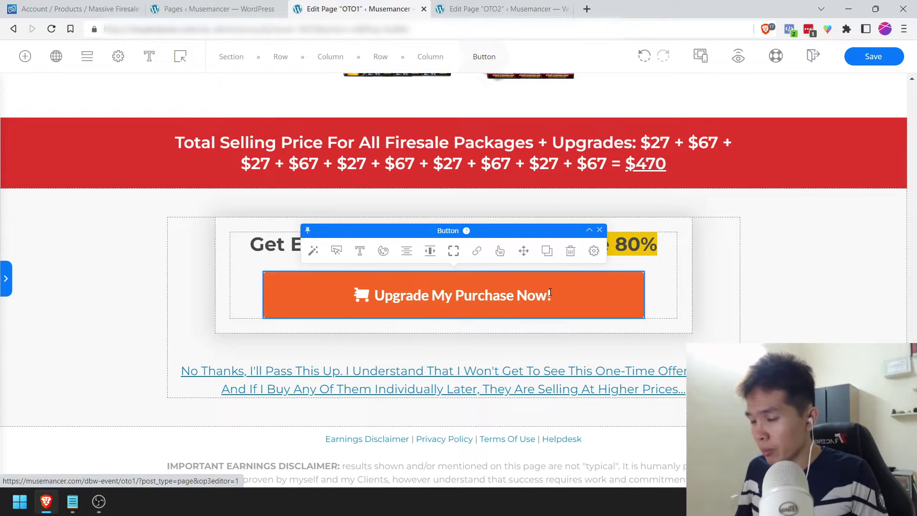
pyautogui.press('BackSpace')
pyautogui.write('For $97!')
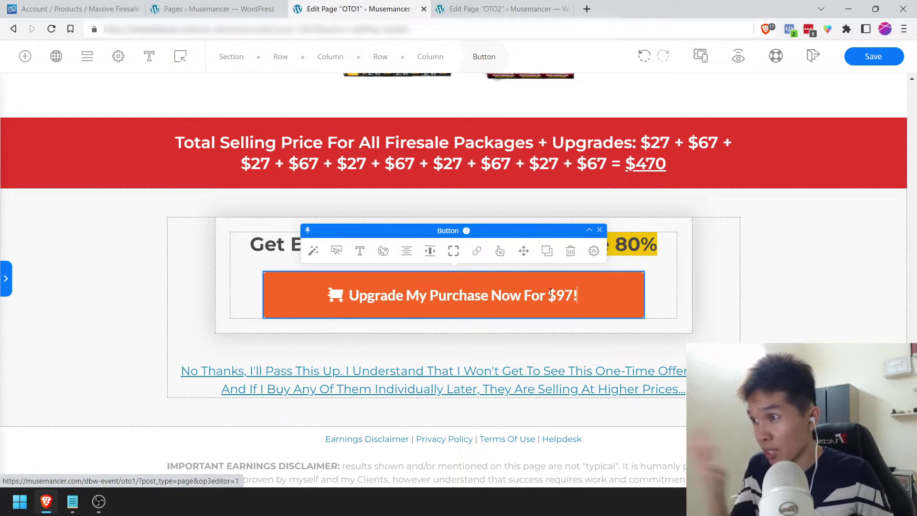
pyautogui.click(360, 251)
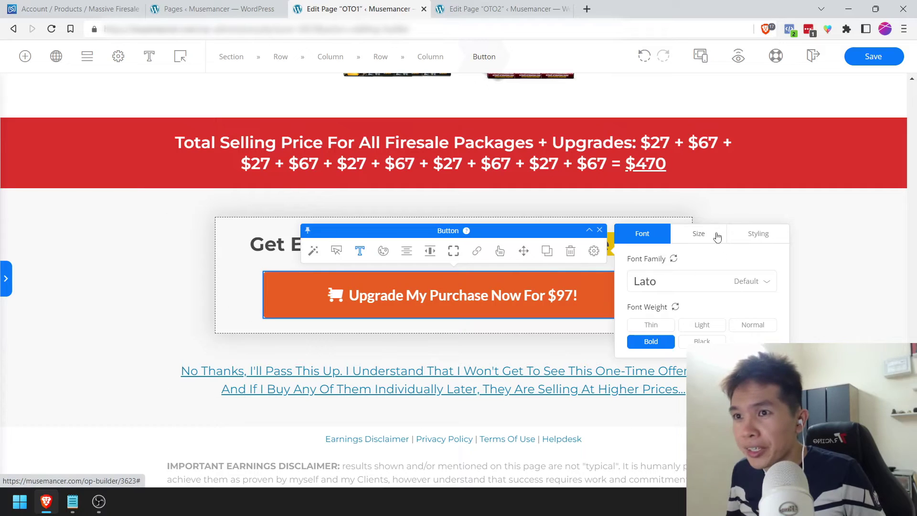
pyautogui.click(717, 235)
pyautogui.click(384, 251)
pyautogui.click(753, 237)
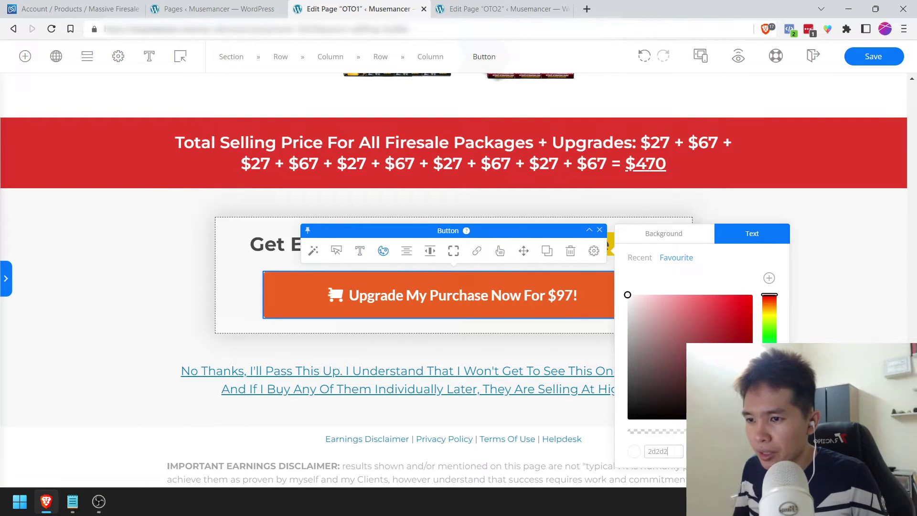
pyautogui.write('d')
pyautogui.click(360, 293)
pyautogui.doubleClick(367, 292)
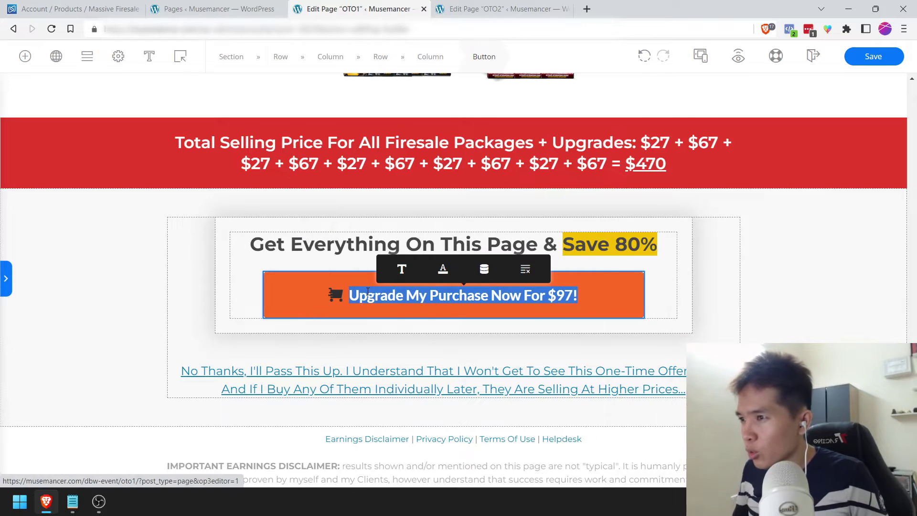
# Step: Set the button's font family to Montserrat, matching the headline above
pyautogui.click(316, 245)
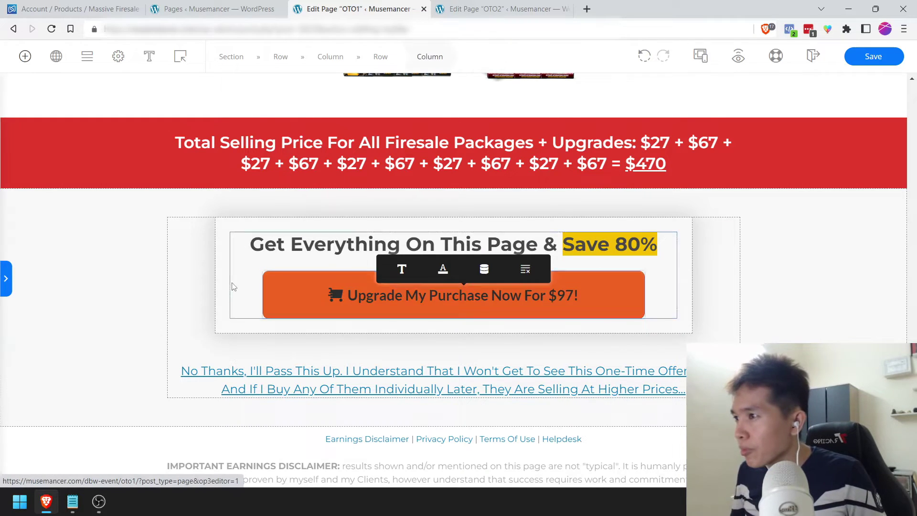
pyautogui.click(536, 212)
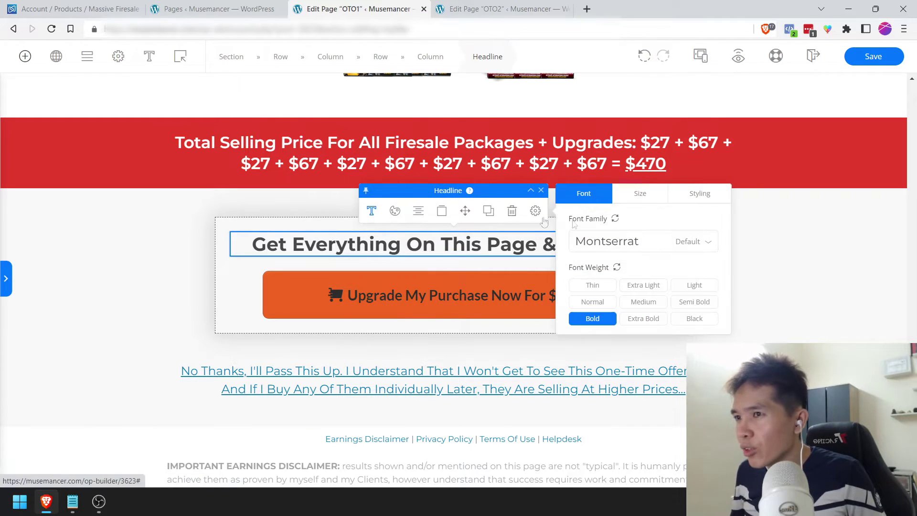
pyautogui.click(434, 289)
pyautogui.click(360, 250)
pyautogui.click(672, 281)
pyautogui.click(676, 259)
pyautogui.click(674, 280)
pyautogui.write('monts')
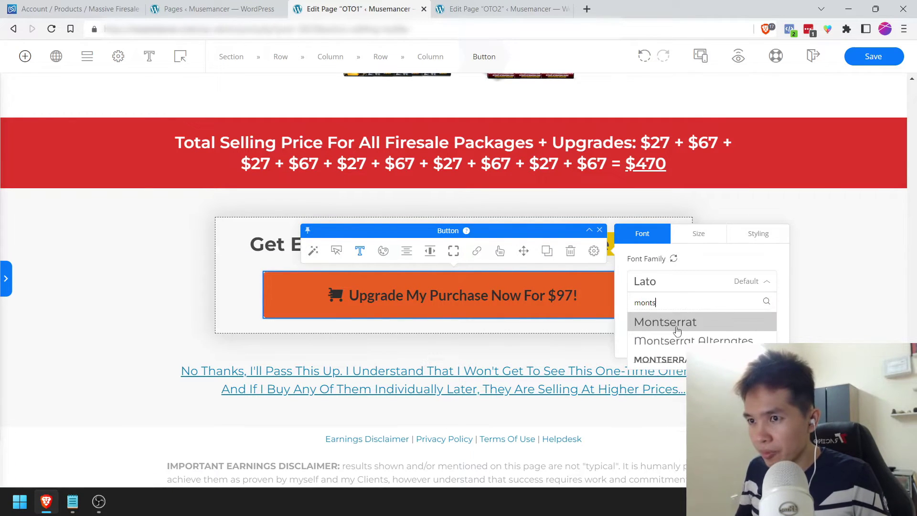
pyautogui.click(669, 321)
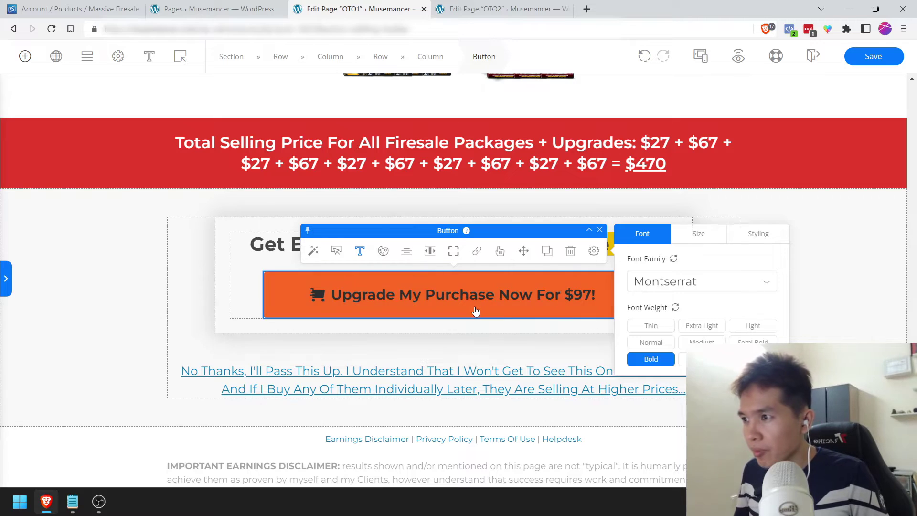
pyautogui.click(294, 304)
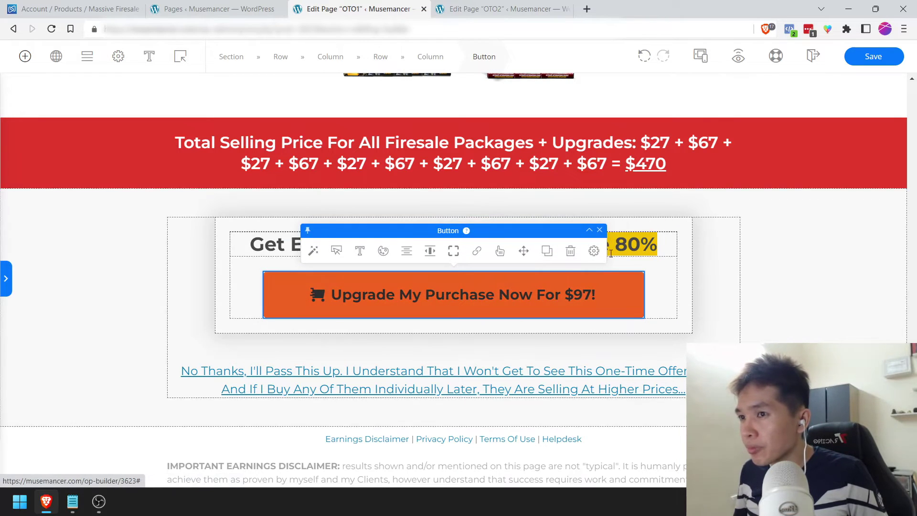
# Step: Paste the Digistore24 order-form link as the button's link and save the page
pyautogui.click(594, 251)
pyautogui.click(755, 281)
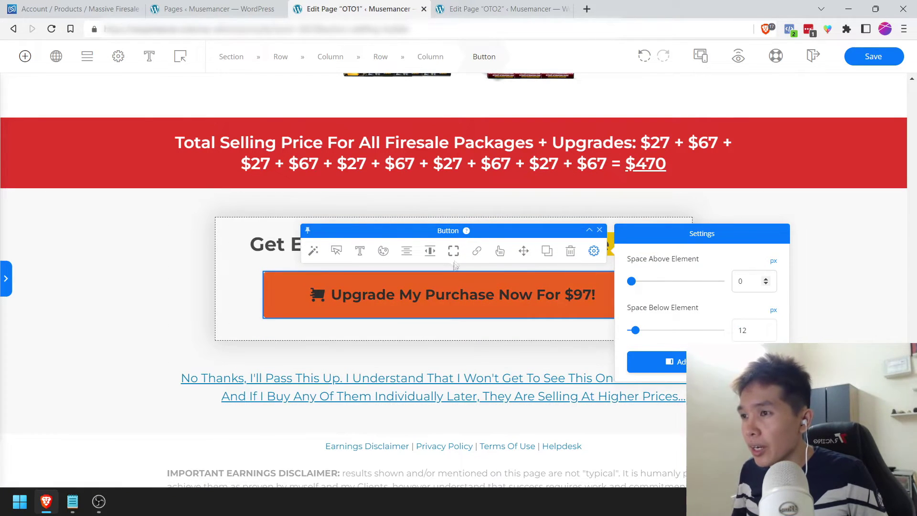
pyautogui.click(477, 250)
pyautogui.click(643, 329)
pyautogui.write('https://www.digistore24.com/product/464076')
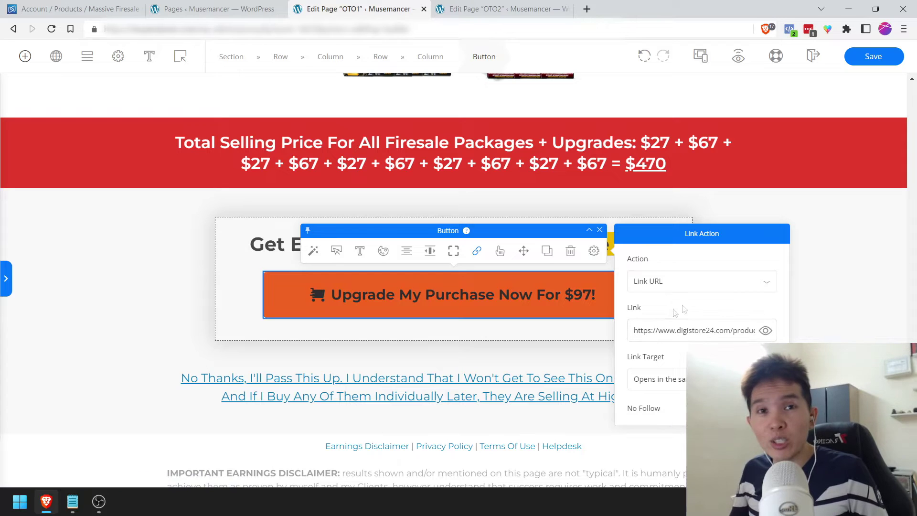
pyautogui.click(829, 270)
pyautogui.click(873, 62)
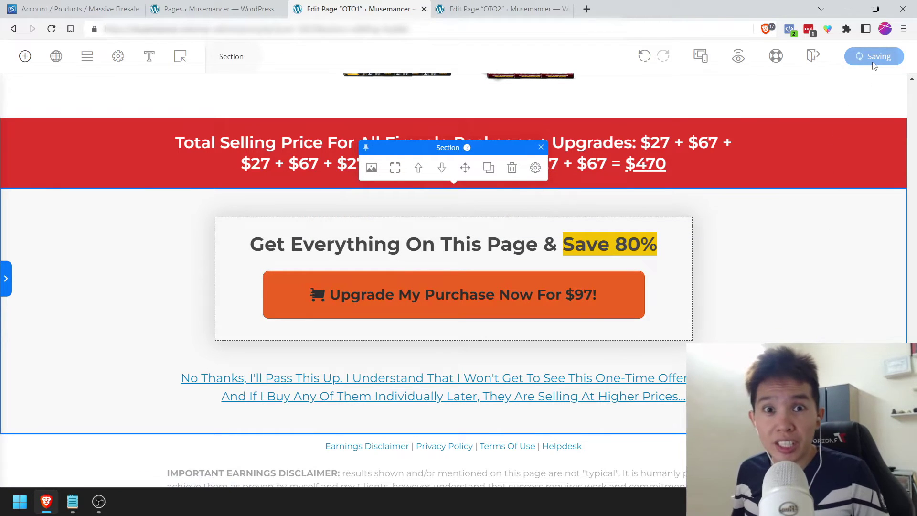
# Step: Place a Credit Card element below the button and add a Discover card
pyautogui.click(338, 294)
pyautogui.click(26, 57)
pyautogui.write('cart')
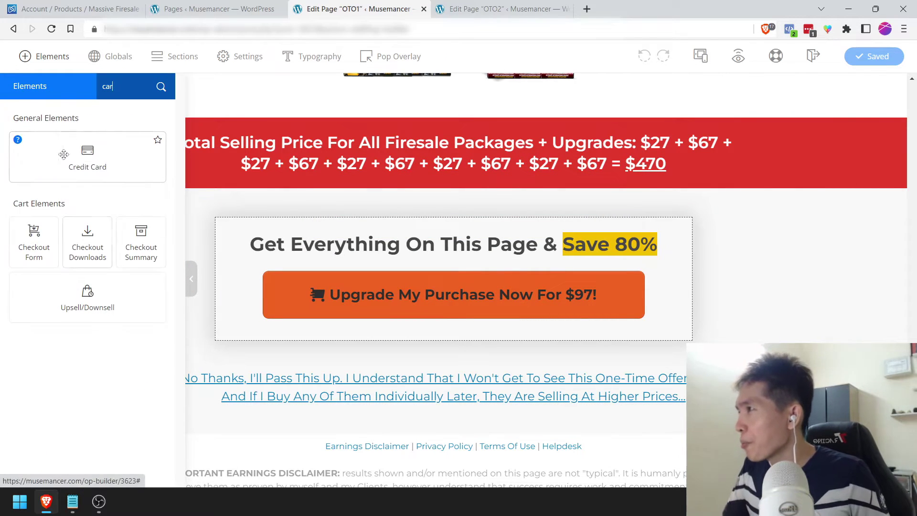
pyautogui.moveTo(88, 157); pyautogui.dragTo(436, 304)
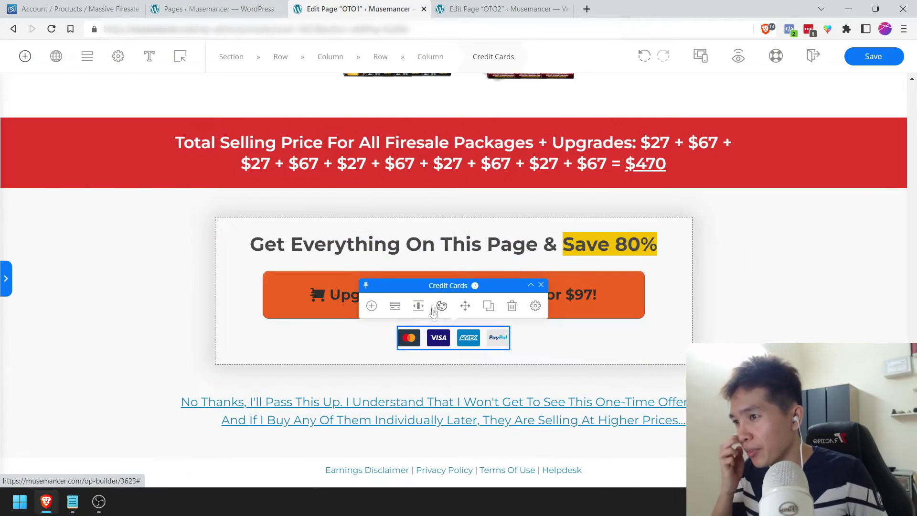
pyautogui.click(438, 309)
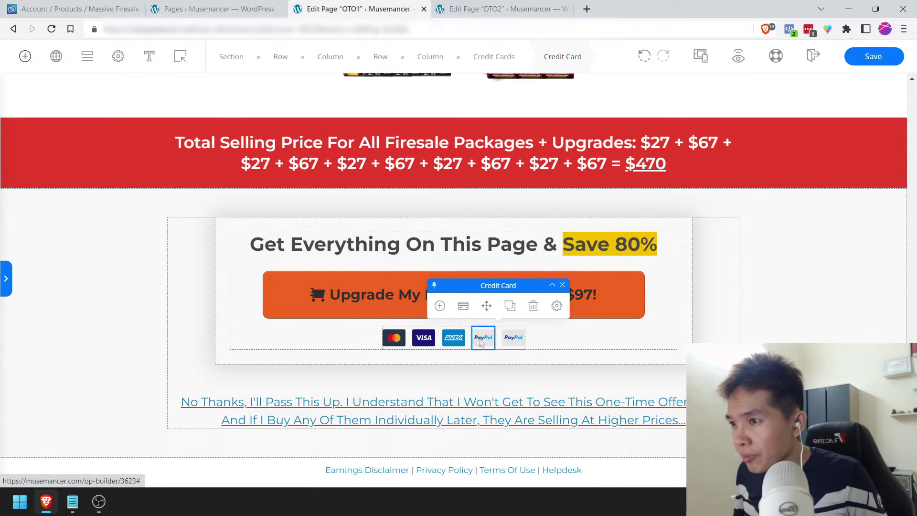
pyautogui.click(448, 306)
pyautogui.click(643, 337)
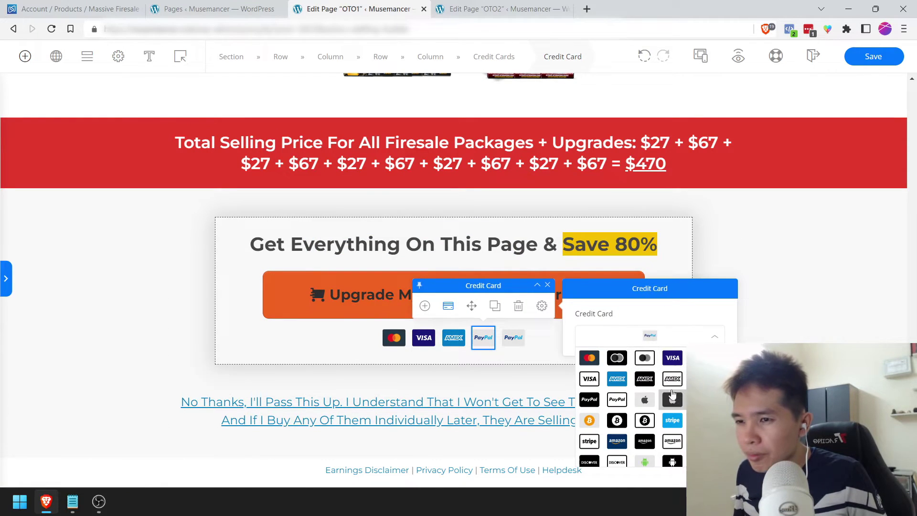
pyautogui.click(617, 461)
pyautogui.click(772, 270)
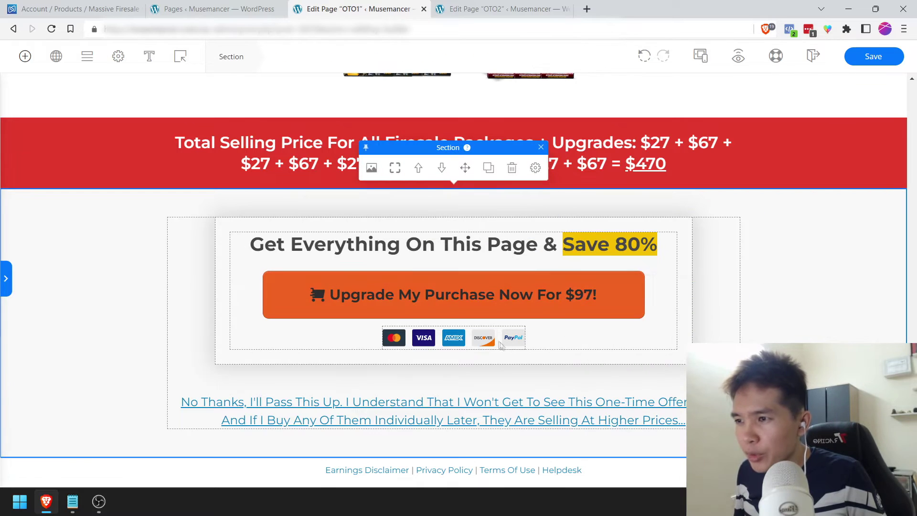
# Step: Check the card row's style and element settings, then save the OTO1 page
pyautogui.click(438, 341)
pyautogui.click(399, 308)
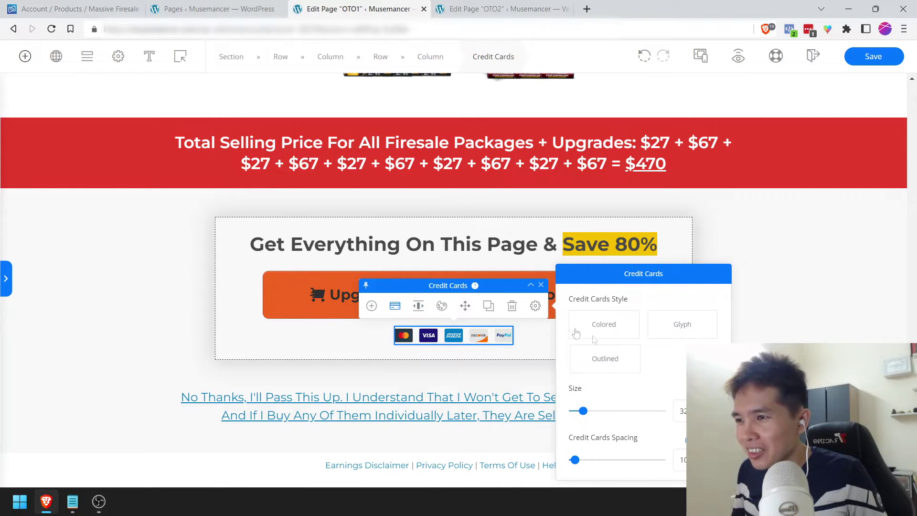
pyautogui.click(535, 306)
pyautogui.click(726, 205)
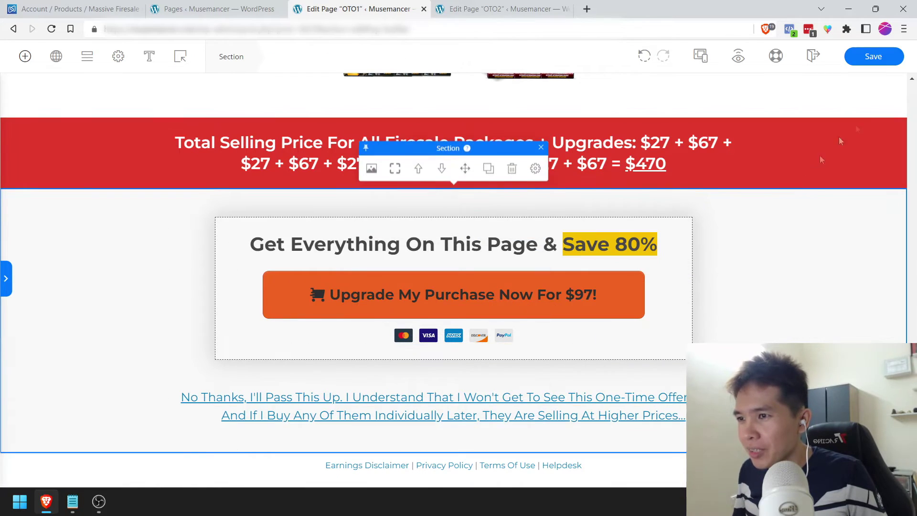
pyautogui.click(869, 65)
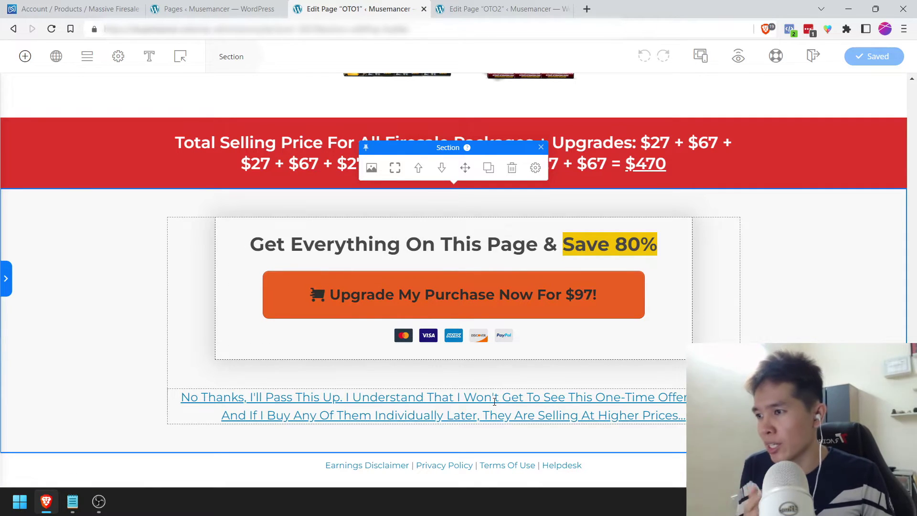
# Step: Check the No Thanks link URL against the answer/no address in the Digistore24 notes
pyautogui.tripleClick(494, 402)
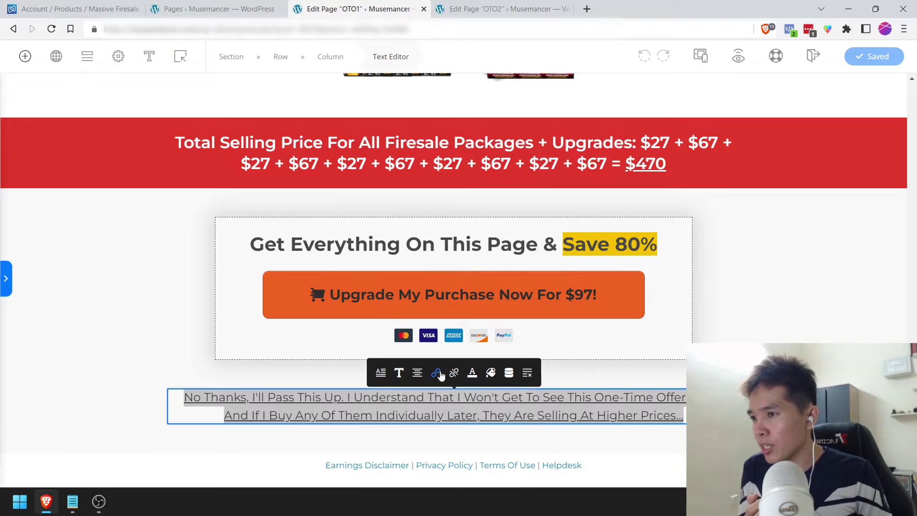
pyautogui.click(437, 373)
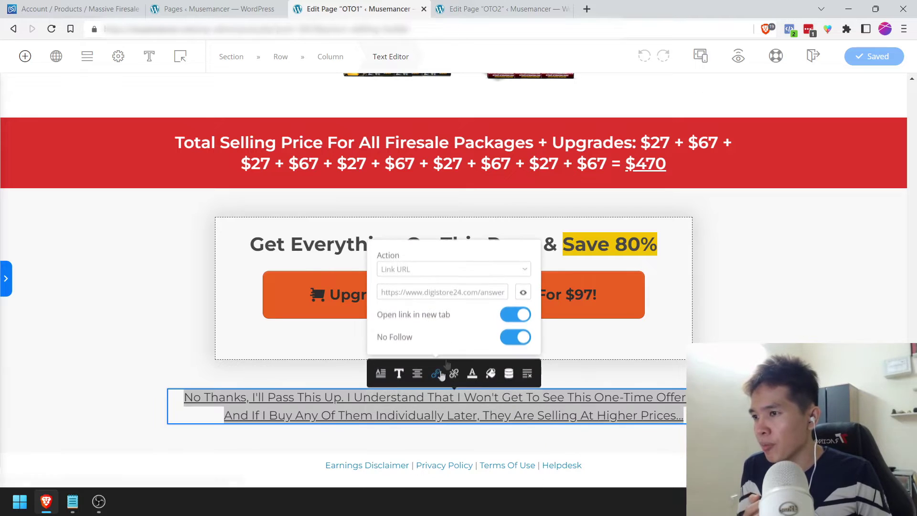
pyautogui.tripleClick(381, 296)
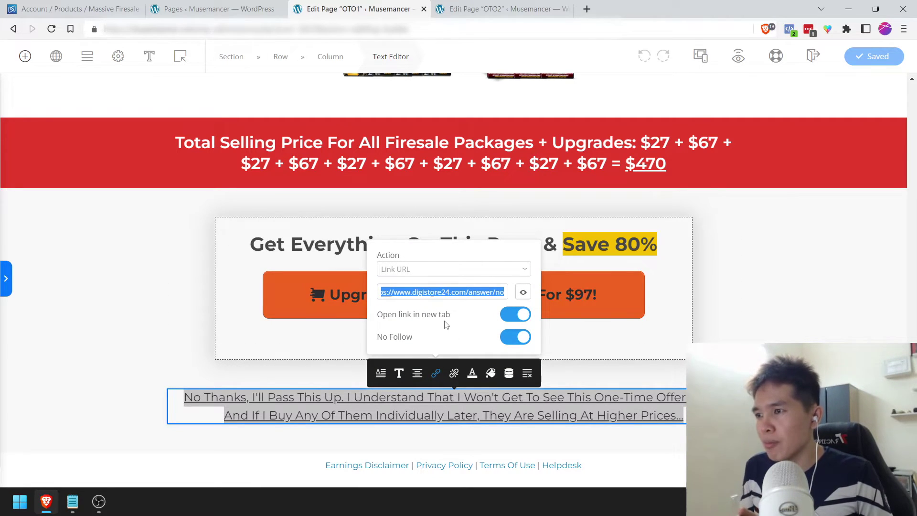
pyautogui.click(73, 501)
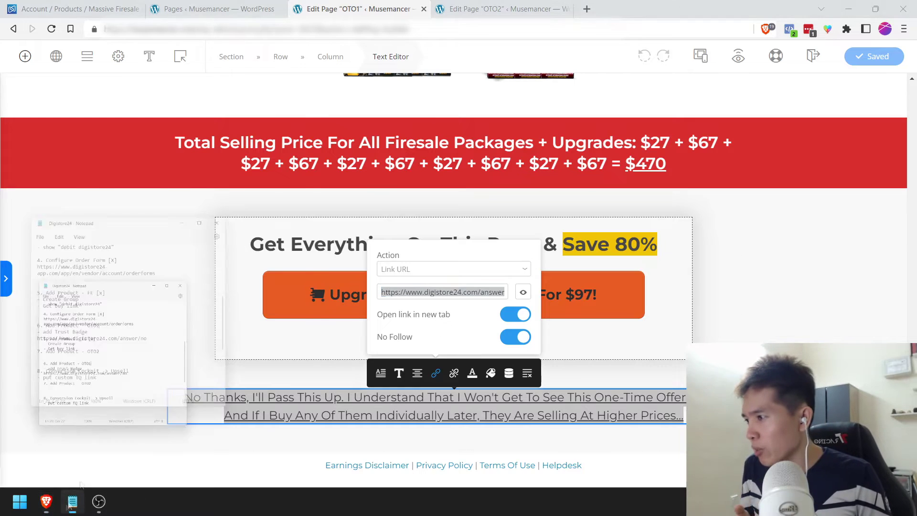
pyautogui.scroll(4, 192, 245)
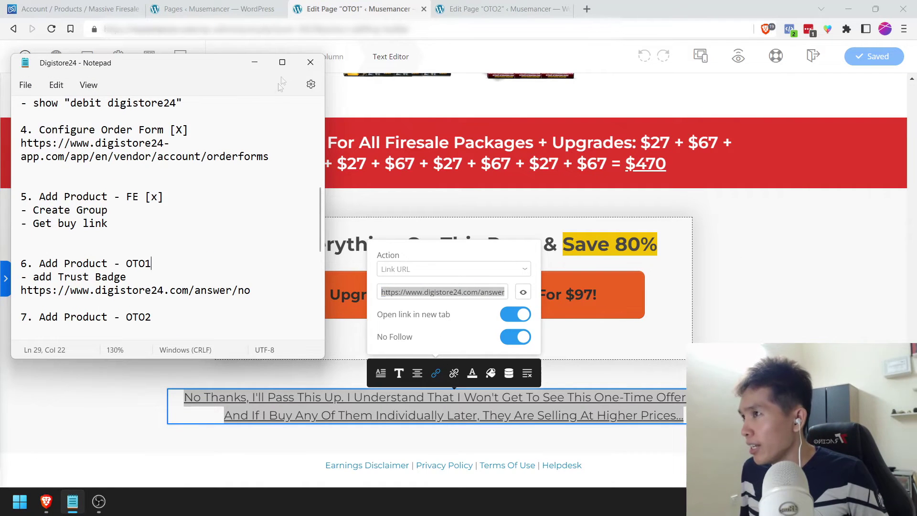
pyautogui.scroll(-4, 248, 241)
pyautogui.scroll(4, 246, 234)
pyautogui.scroll(-3, 246, 229)
pyautogui.moveTo(287, 230); pyautogui.dragTo(27, 234)
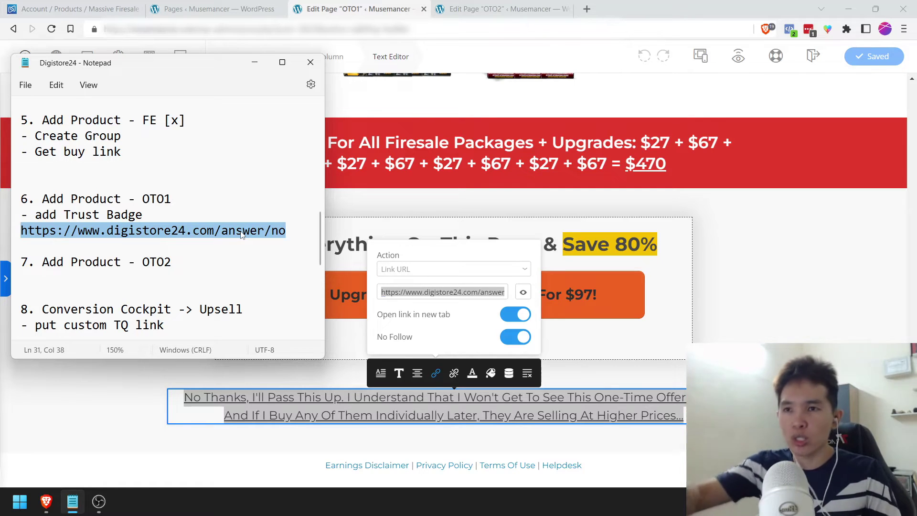
pyautogui.moveTo(301, 234); pyautogui.dragTo(29, 234)
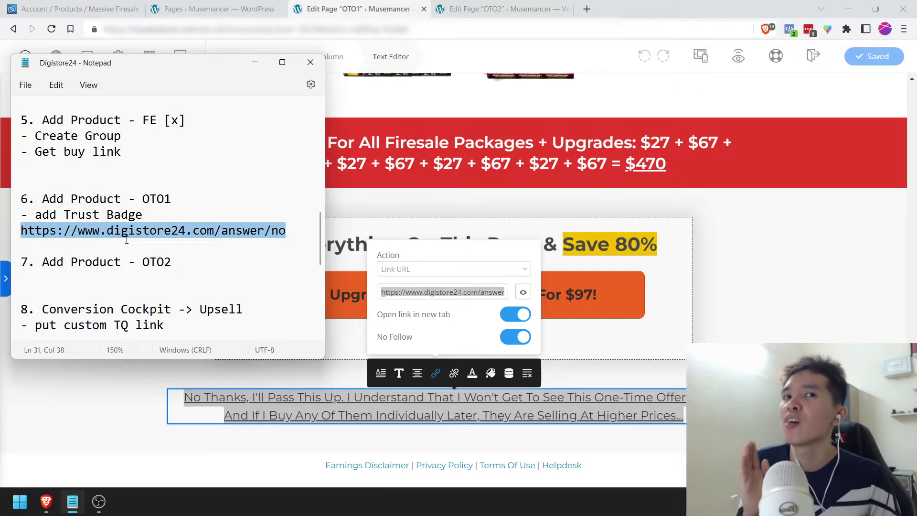
# Step: Make the No Thanks link open in the same tab and save with Ctrl+S
pyautogui.click(841, 289)
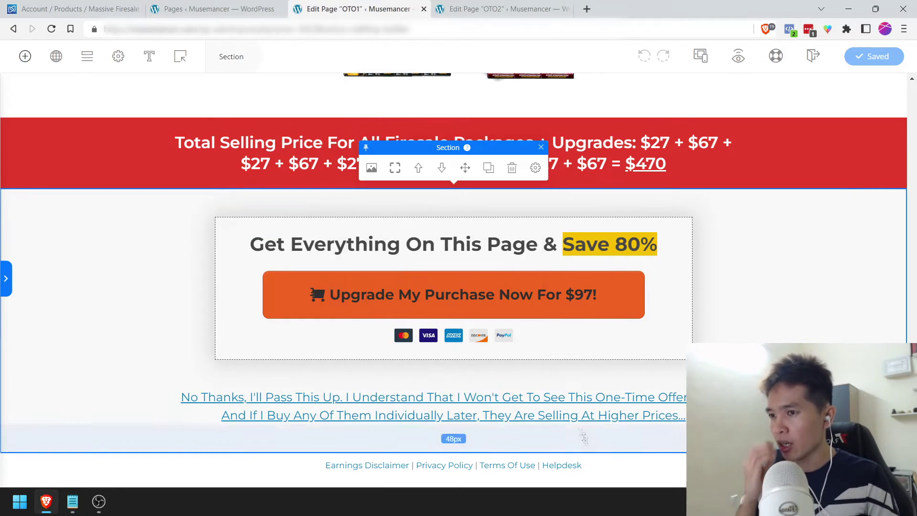
pyautogui.tripleClick(569, 414)
pyautogui.click(435, 373)
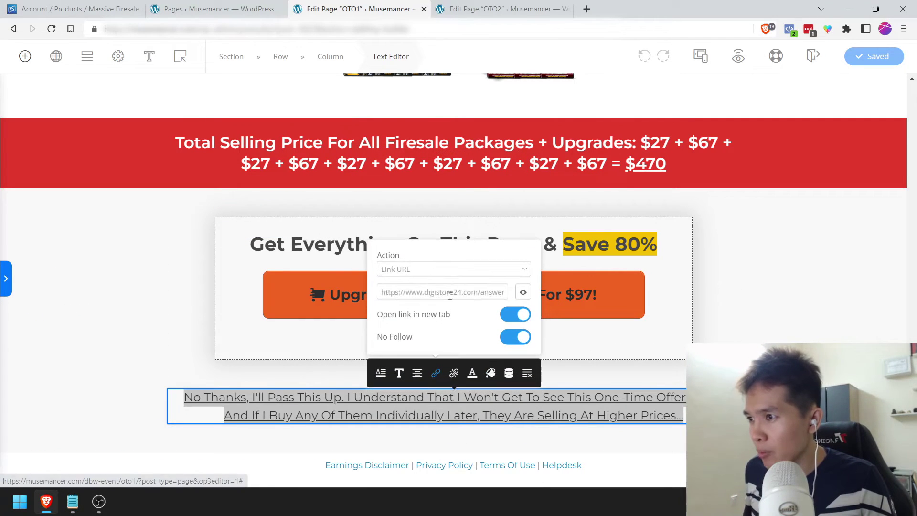
pyautogui.click(453, 326)
pyautogui.click(523, 315)
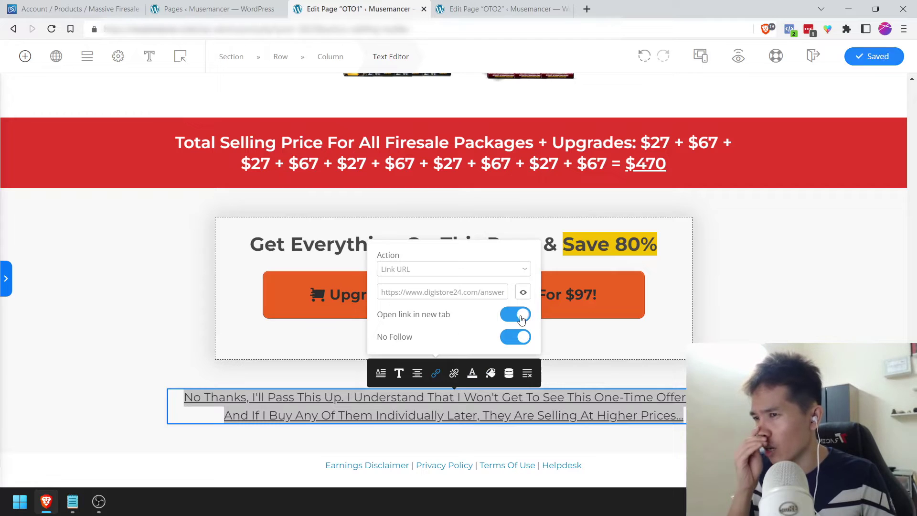
pyautogui.click(811, 322)
pyautogui.hotkey('ctrl', 's')
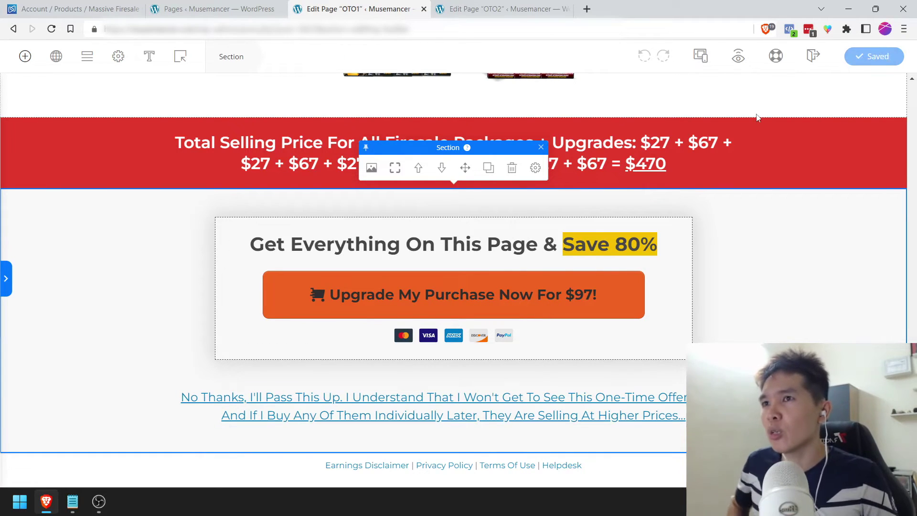
# Step: Preview the live OTO1 page and confirm the upgrade button opens the $97 checkout
pyautogui.click(739, 58)
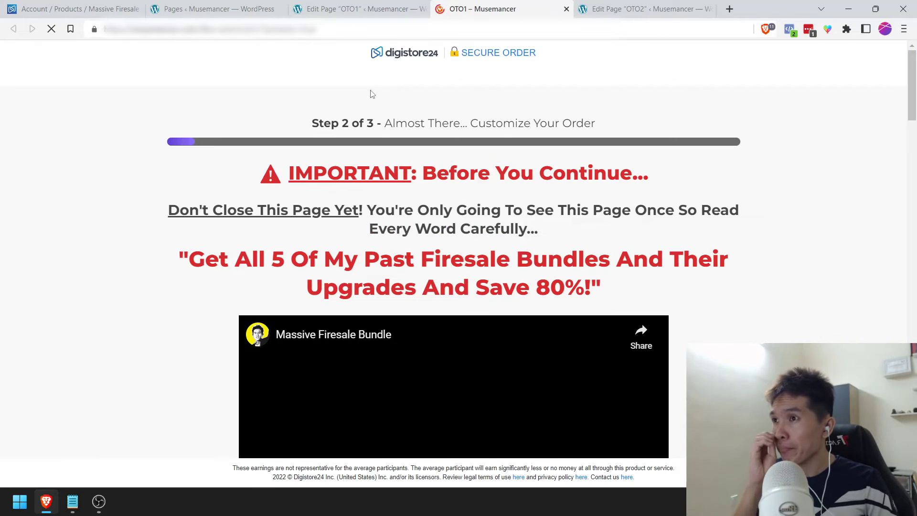
pyautogui.scroll(-3, 284, 316)
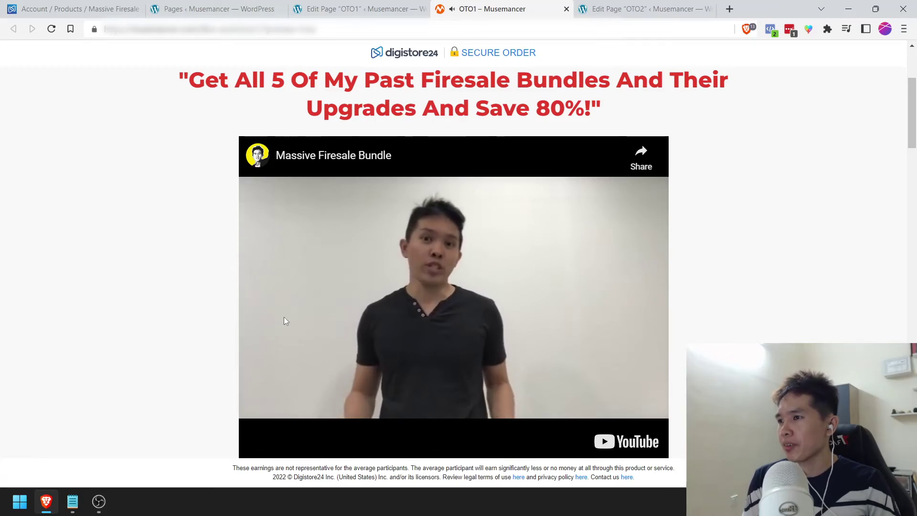
pyautogui.scroll(2, 659, 191)
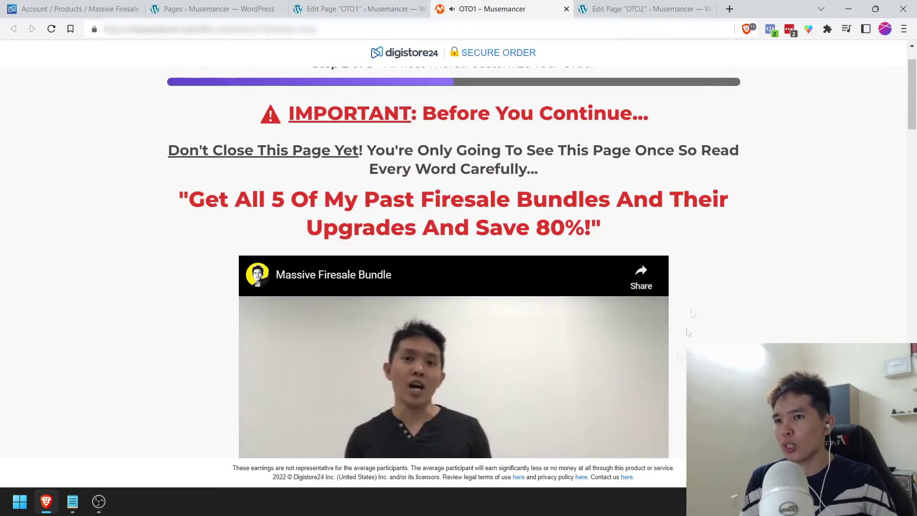
pyautogui.moveTo(916, 99); pyautogui.dragTo(914, 482)
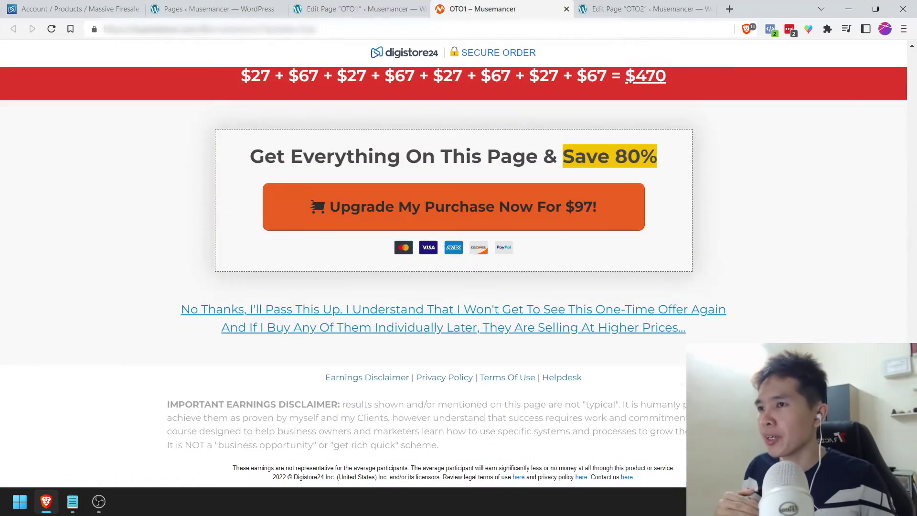
pyautogui.click(605, 222)
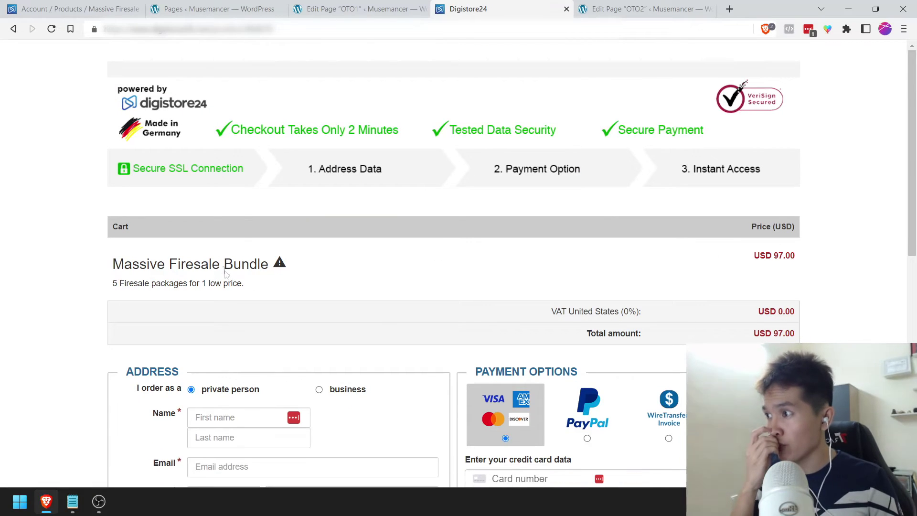
# Step: Test that No Thanks leads to Digistore24's upsell error page, then return
pyautogui.click(11, 29)
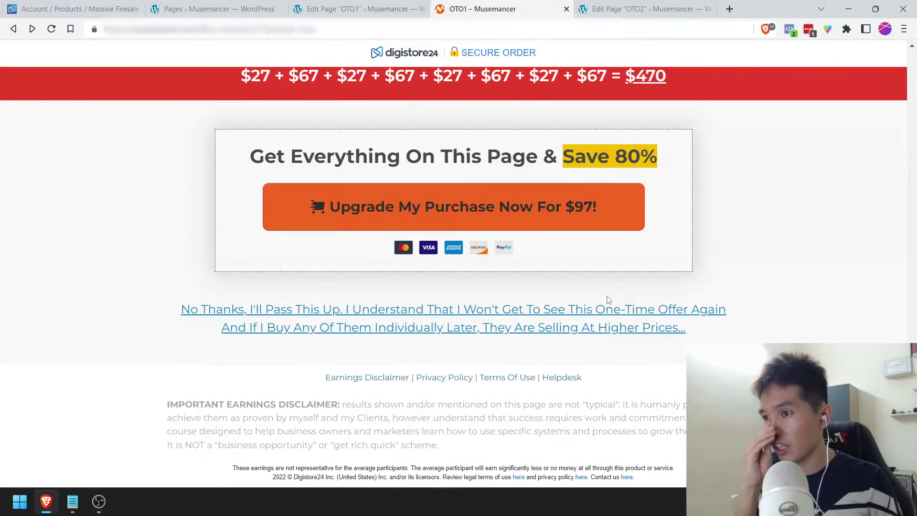
pyautogui.click(342, 313)
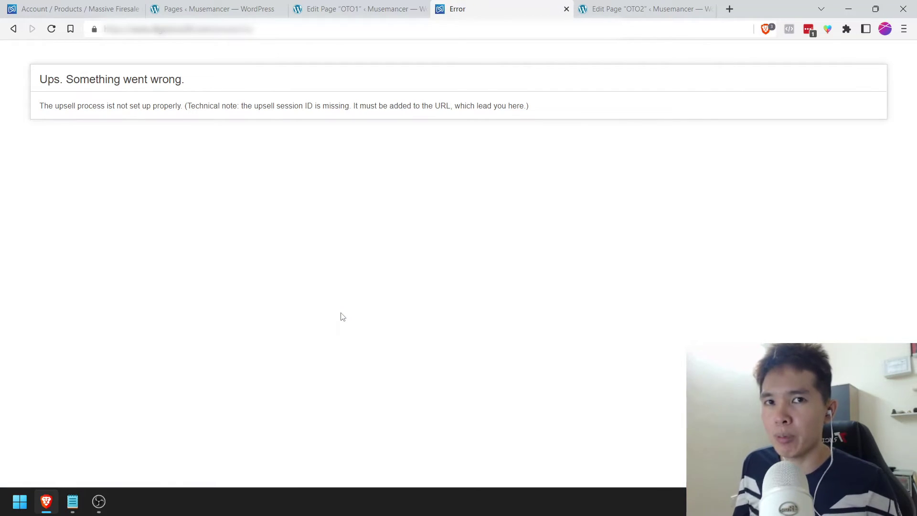
pyautogui.click(13, 30)
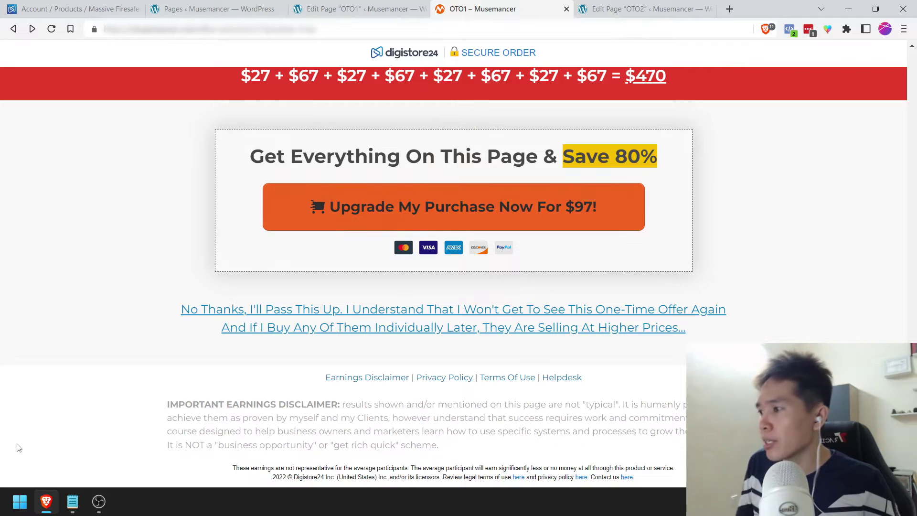
pyautogui.click(72, 502)
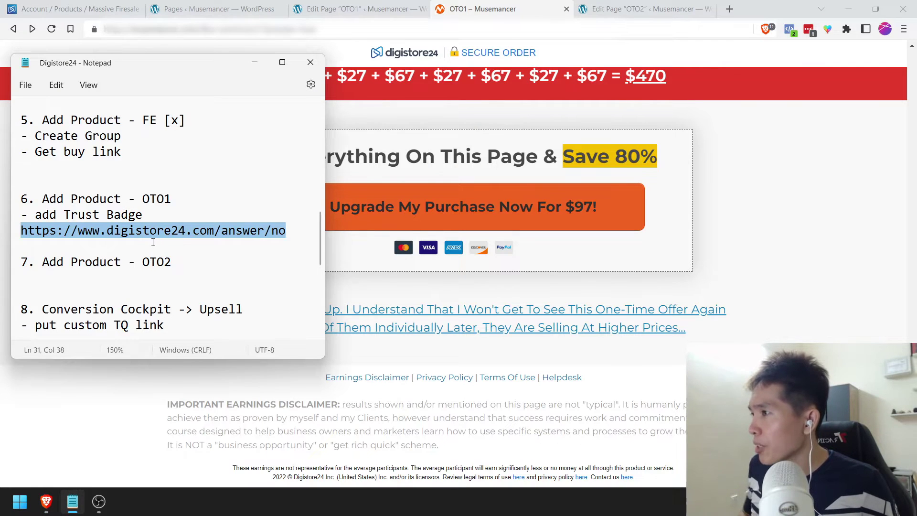
pyautogui.scroll(-2, 153, 243)
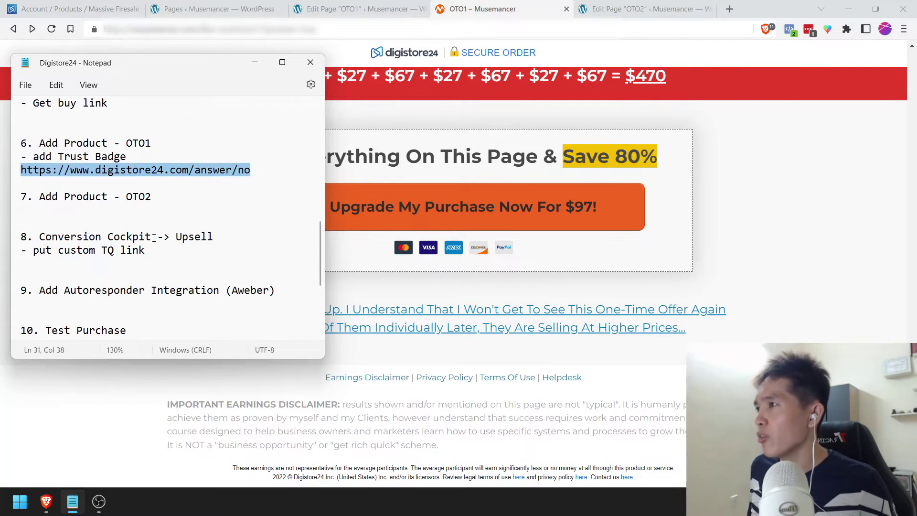
pyautogui.scroll(-1, 154, 237)
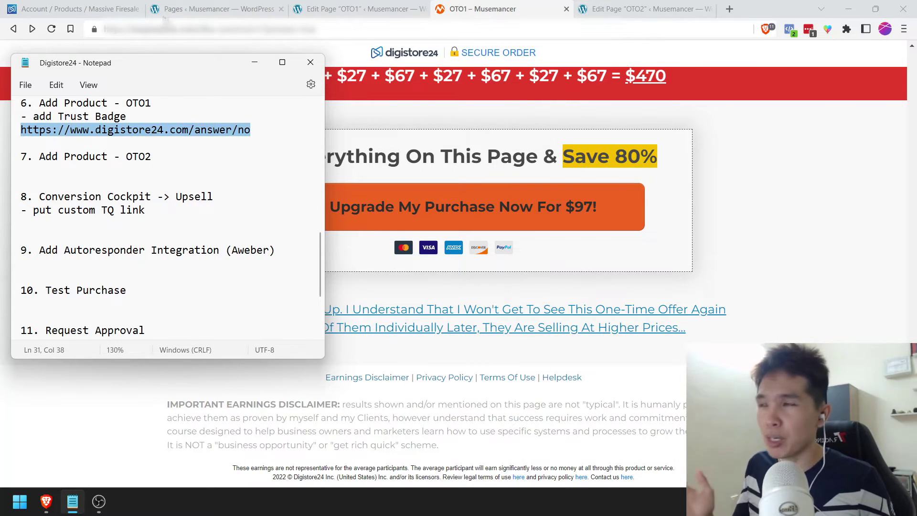
pyautogui.click(271, 42)
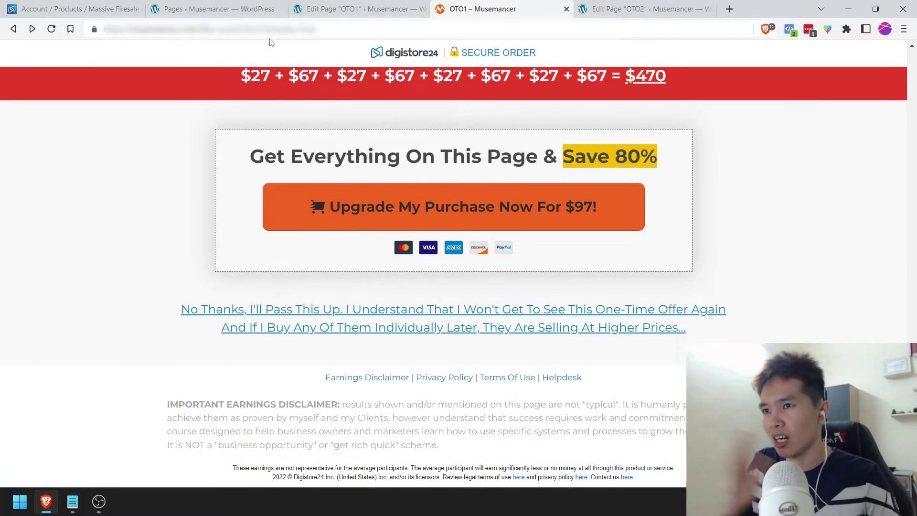
# Step: Copy the Massive Firesale Bundle product from the Digistore24 products list
pyautogui.click(72, 8)
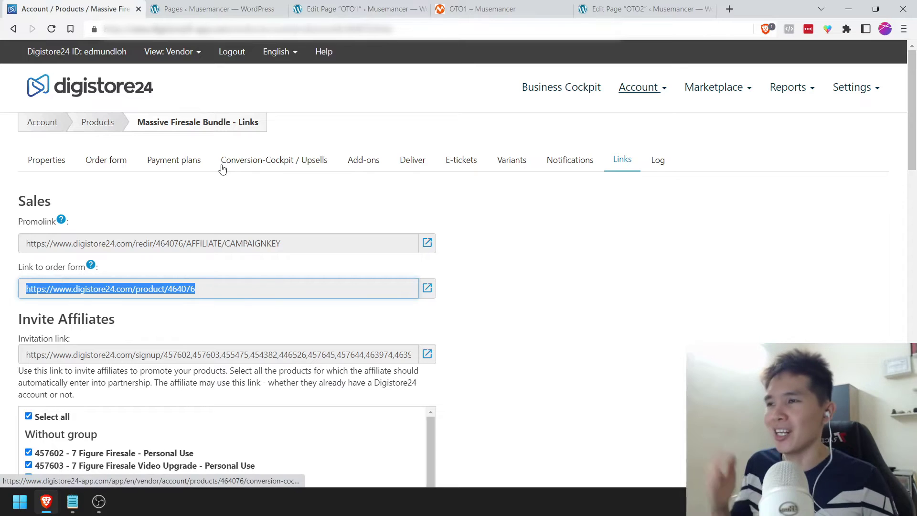
pyautogui.click(98, 122)
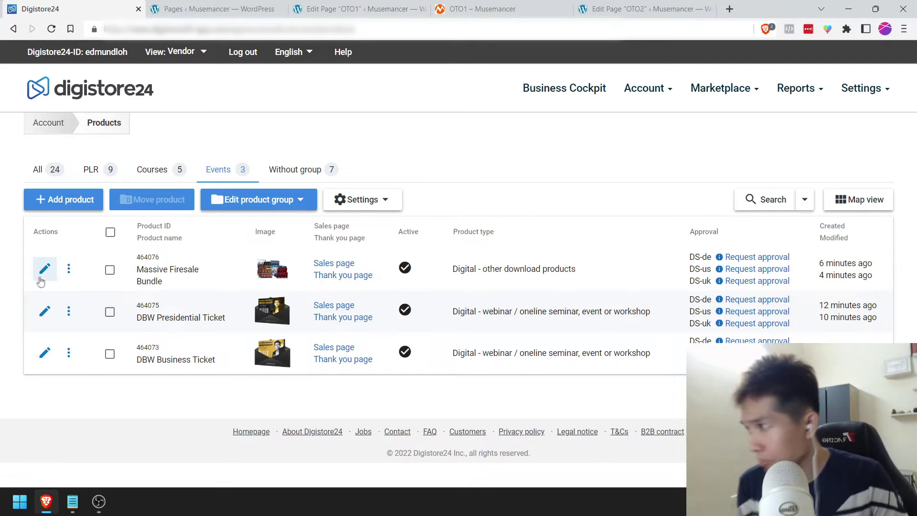
pyautogui.click(69, 268)
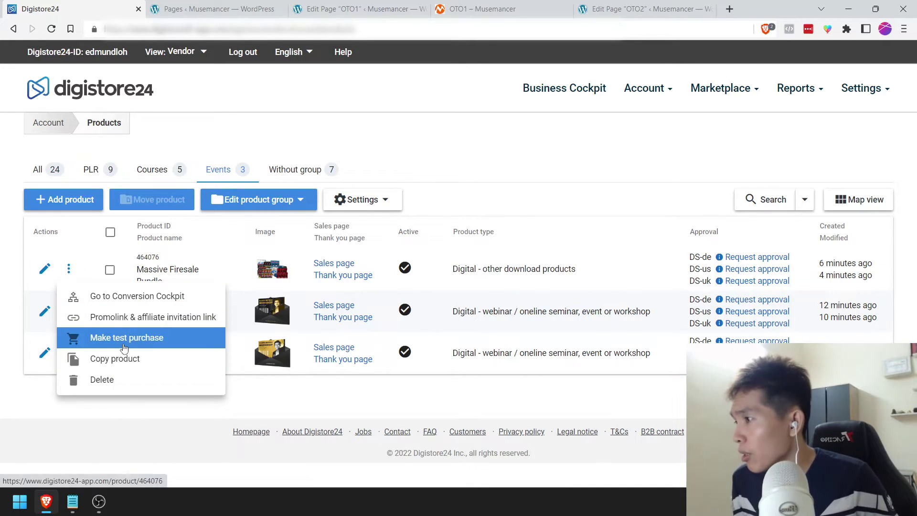
pyautogui.click(126, 359)
pyautogui.click(476, 296)
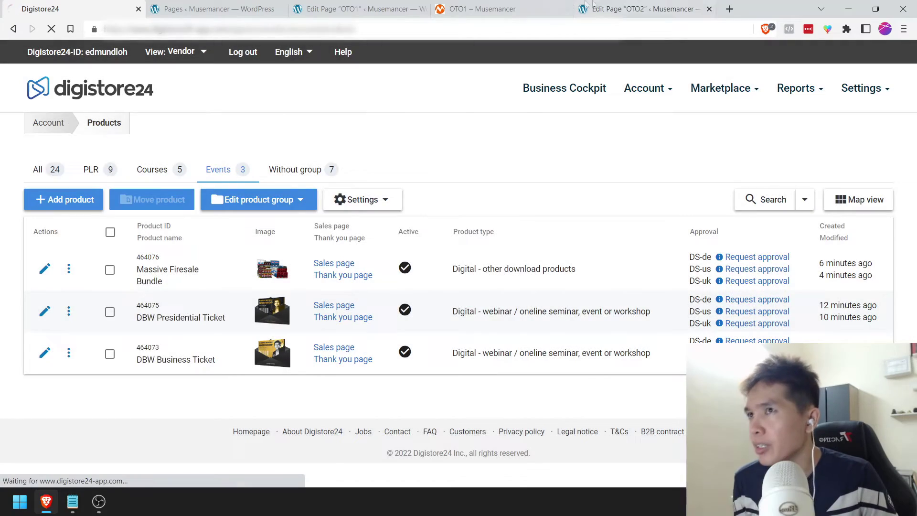
# Step: Cycle through the OTO2, OTO1 and editor tabs back to the Digistore24 product properties
pyautogui.click(621, 9)
pyautogui.scroll(-2, 458, 313)
pyautogui.scroll(2, 459, 312)
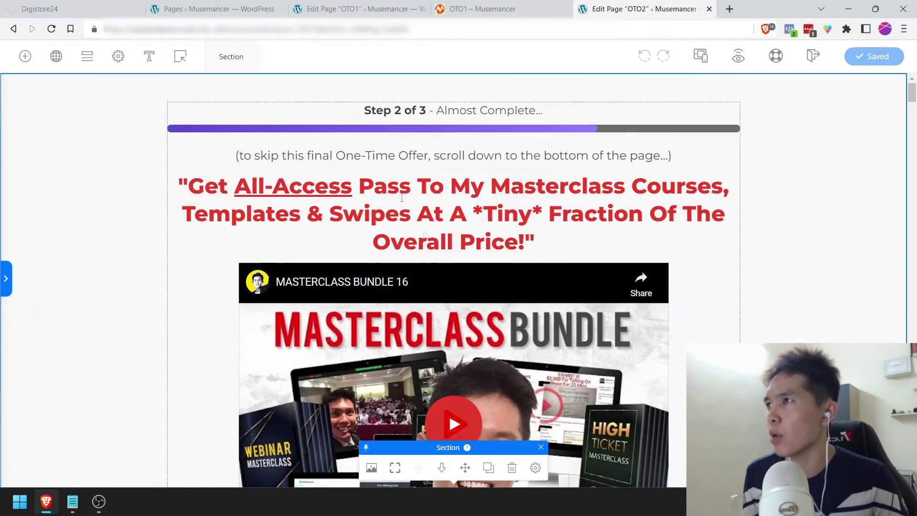
pyautogui.click(483, 8)
pyautogui.click(383, 9)
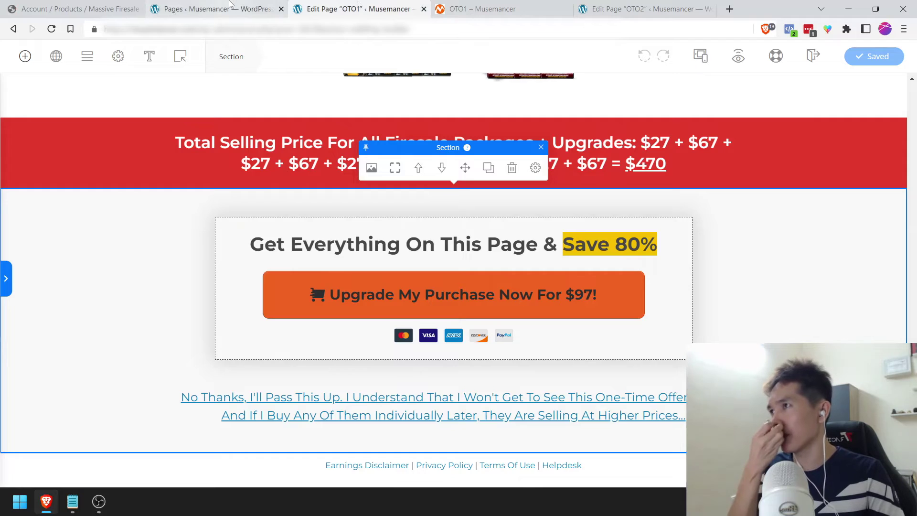
pyautogui.click(220, 9)
pyautogui.click(76, 9)
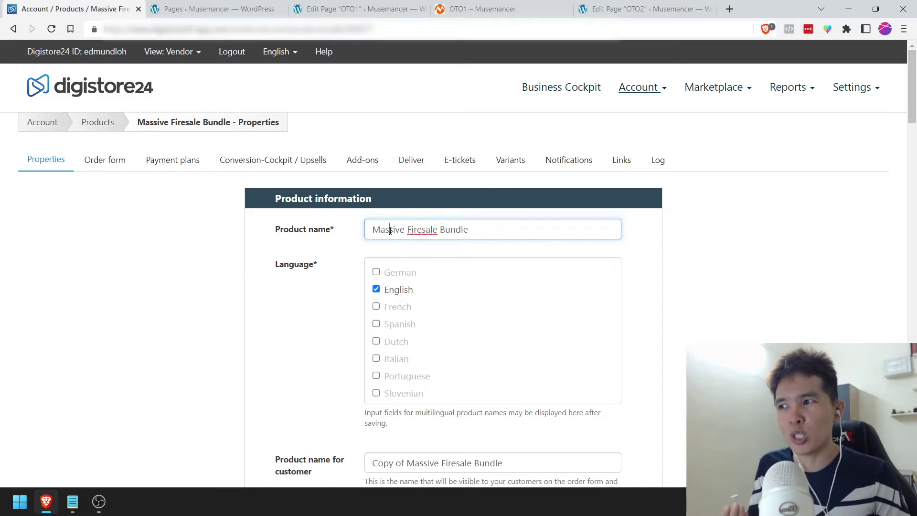
# Step: Rename the copied product to Masterclass Bundle and clear the customer-facing name
pyautogui.moveTo(390, 230); pyautogui.dragTo(564, 224)
pyautogui.write('ter')
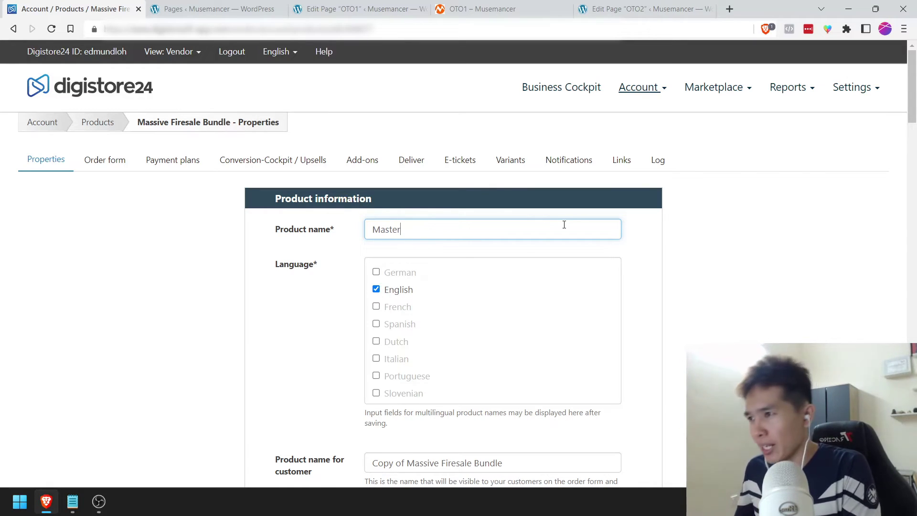
pyautogui.write('class BUnd')
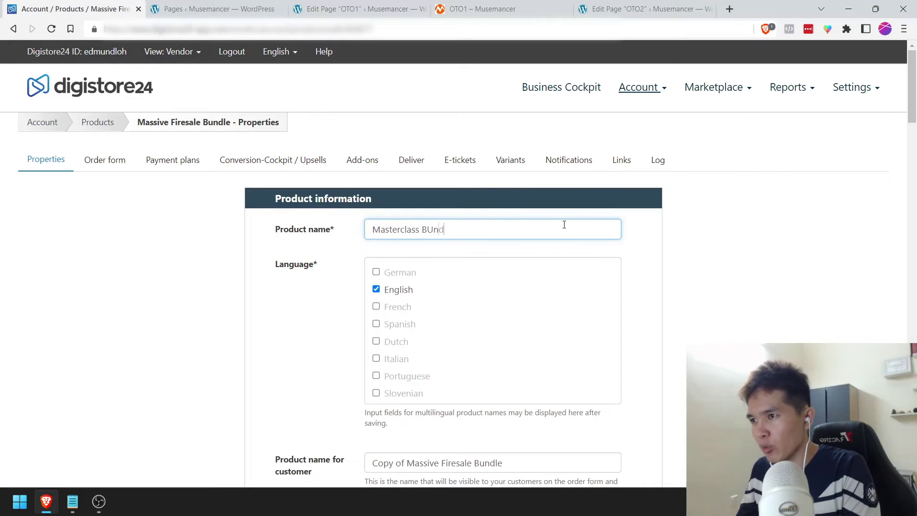
pyautogui.hotkey('ctrl', 'a')
pyautogui.press('Tab')
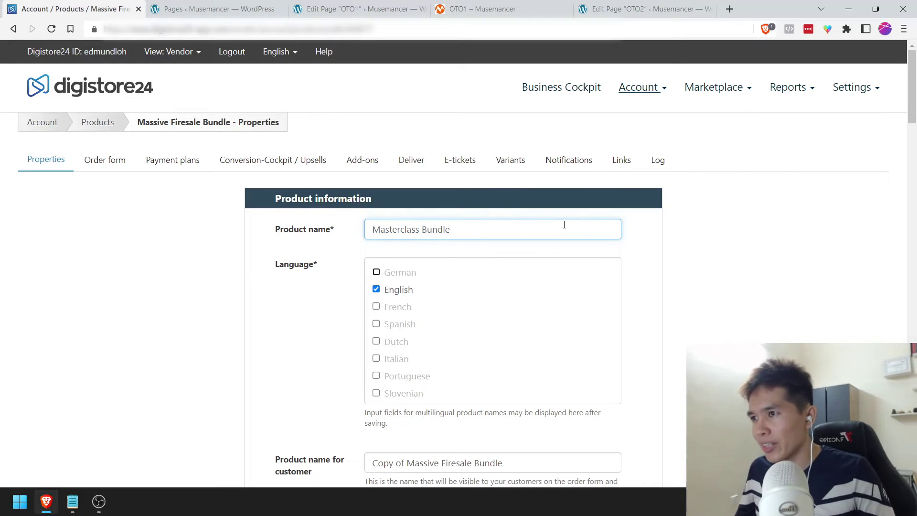
pyautogui.scroll(-3, 563, 227)
pyautogui.moveTo(514, 348); pyautogui.dragTo(328, 352)
pyautogui.press('BackSpace')
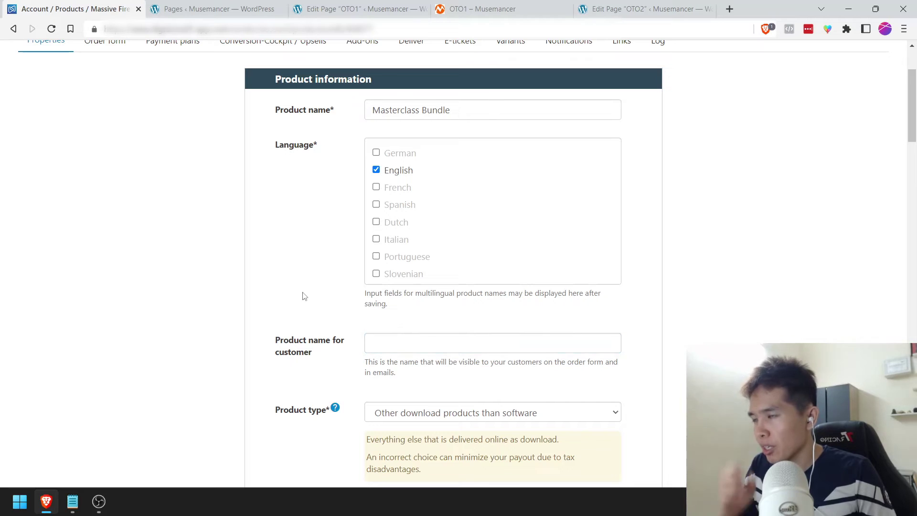
# Step: Set the product type to Membership area
pyautogui.scroll(-3, 319, 347)
pyautogui.click(433, 235)
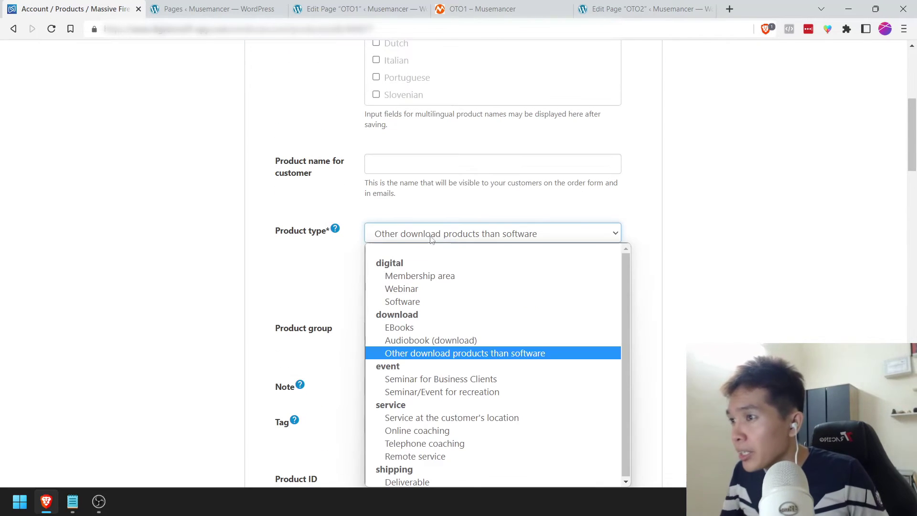
pyautogui.click(420, 280)
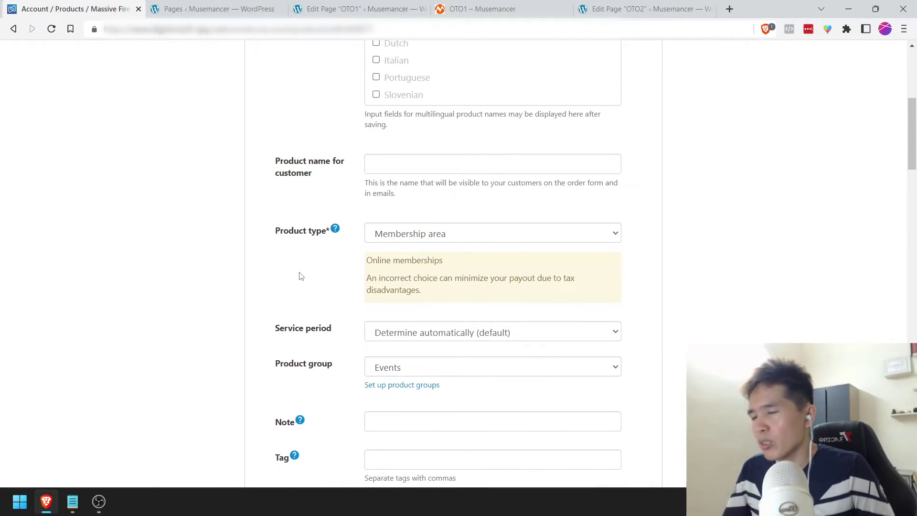
pyautogui.scroll(-1, 302, 279)
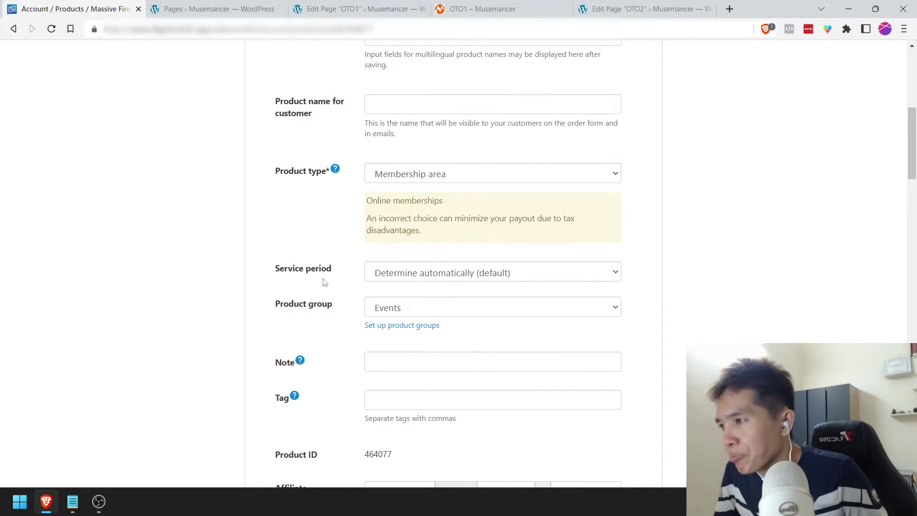
pyautogui.scroll(-2, 325, 282)
pyautogui.scroll(-2, 313, 315)
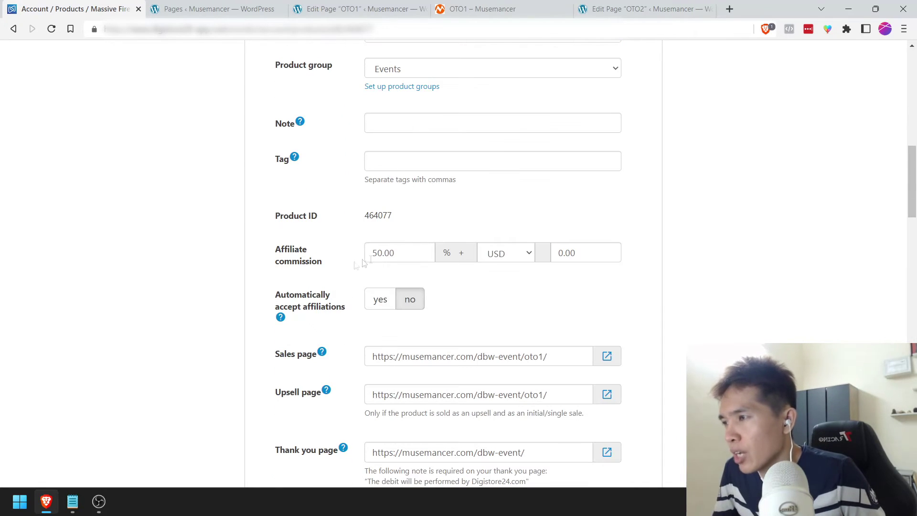
pyautogui.scroll(-2, 539, 250)
# Step: Point the sales and upsell page URLs to musemancer.com/dbw-event/oto2/
pyautogui.moveTo(543, 242); pyautogui.dragTo(538, 239)
pyautogui.write('2')
pyautogui.moveTo(545, 275); pyautogui.dragTo(539, 276)
pyautogui.write('2')
pyautogui.click(549, 237)
pyautogui.hotkey('ctrl', 'a')
pyautogui.click(530, 277)
pyautogui.hotkey('ctrl', 'a')
pyautogui.hotkey('ctrl', 'v')
pyautogui.click(225, 280)
pyautogui.scroll(-1, 226, 279)
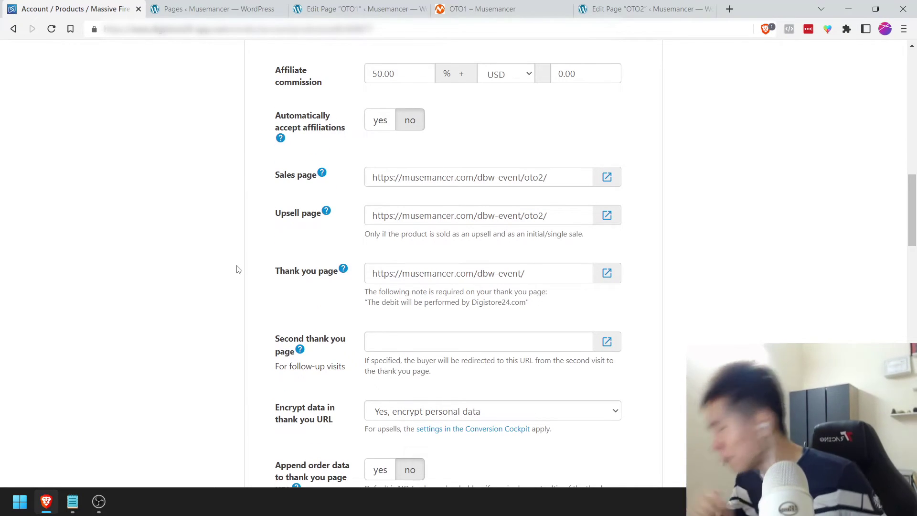
pyautogui.scroll(-2, 239, 270)
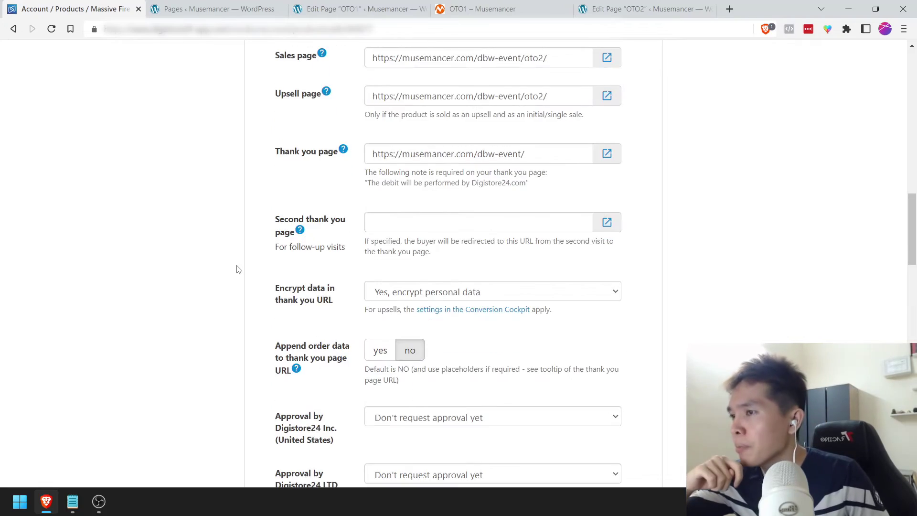
pyautogui.scroll(-8, 238, 270)
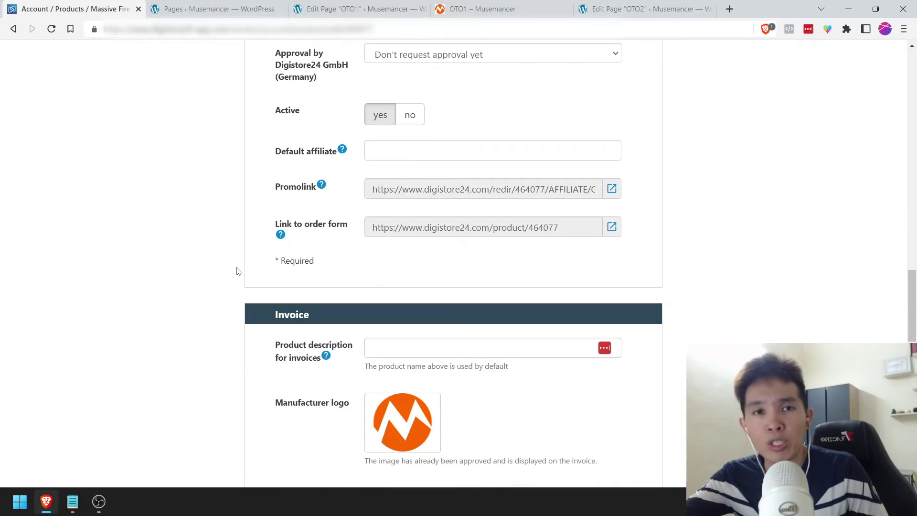
pyautogui.scroll(-4, 237, 268)
pyautogui.scroll(-2, 492, 276)
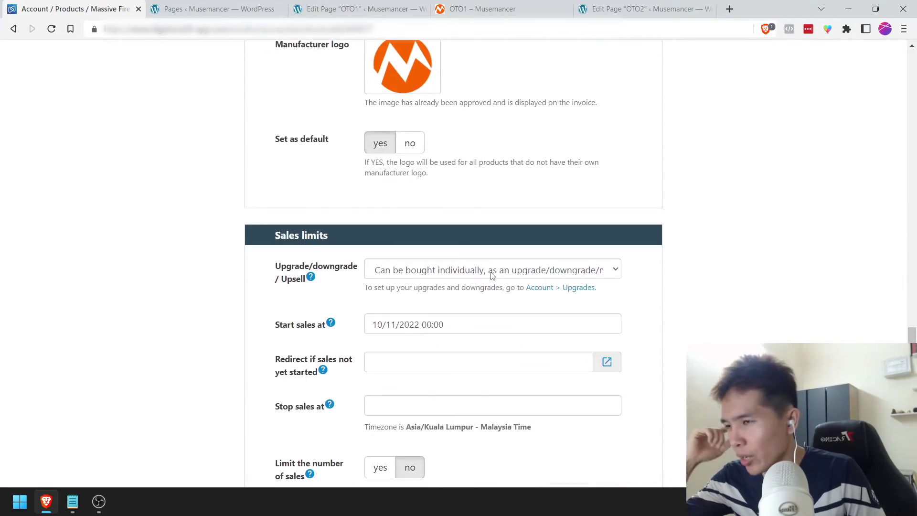
pyautogui.scroll(-8, 492, 276)
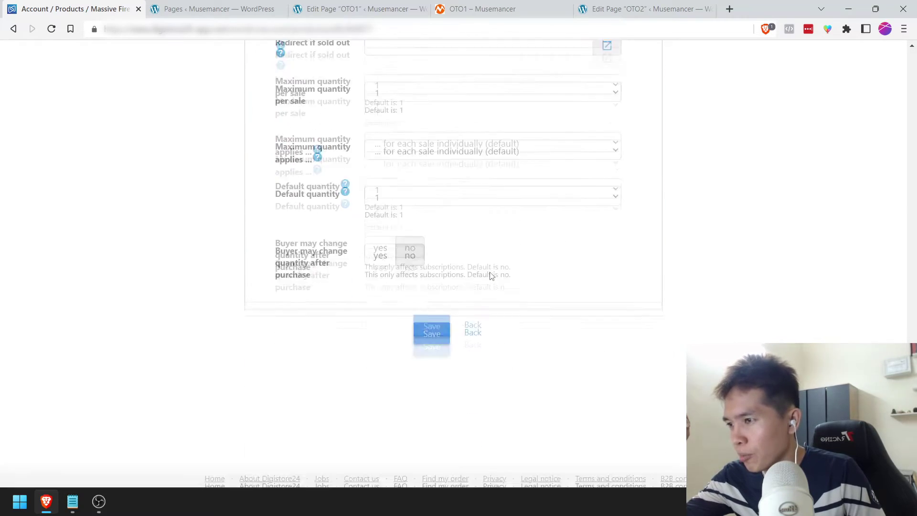
# Step: Save the product properties, then set the order-form product image to Middle Ticket
pyautogui.click(426, 313)
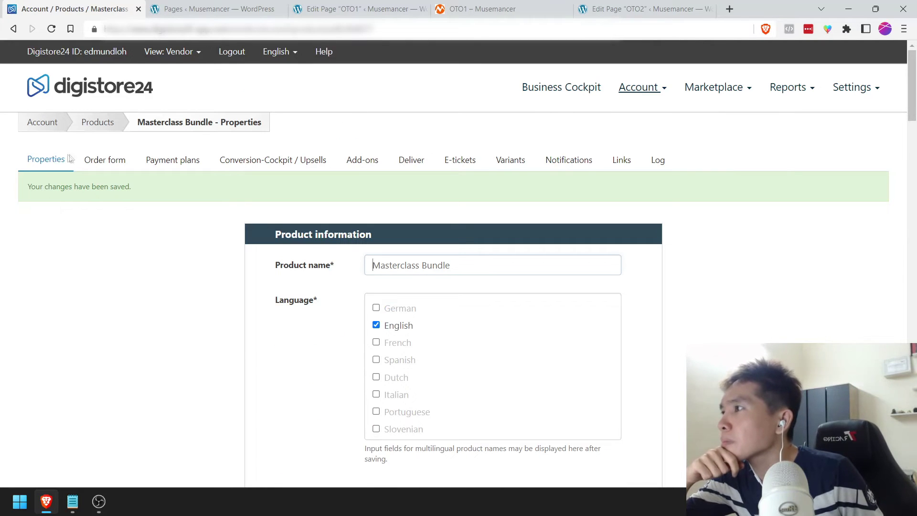
pyautogui.click(98, 163)
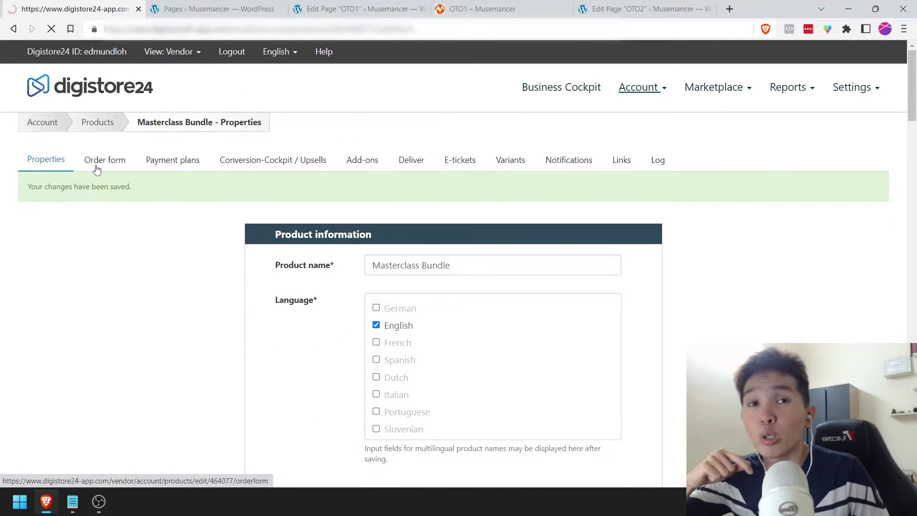
pyautogui.click(417, 244)
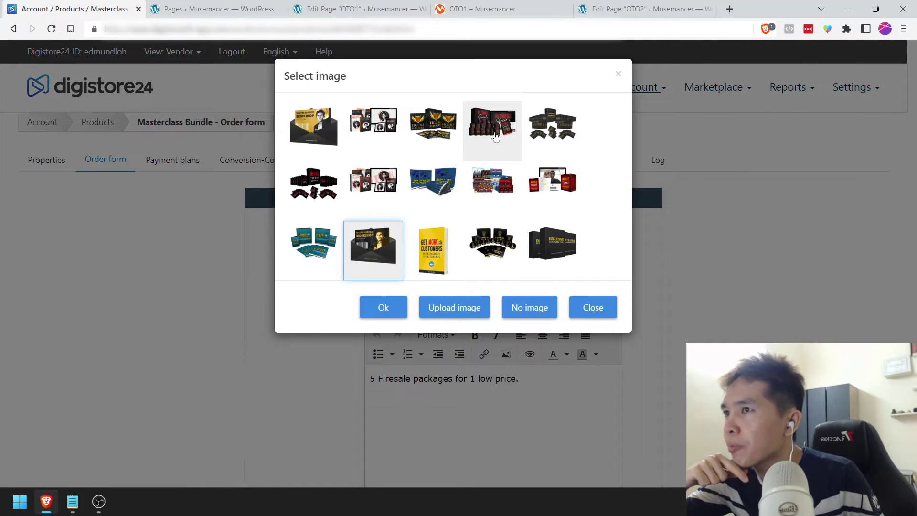
pyautogui.click(550, 196)
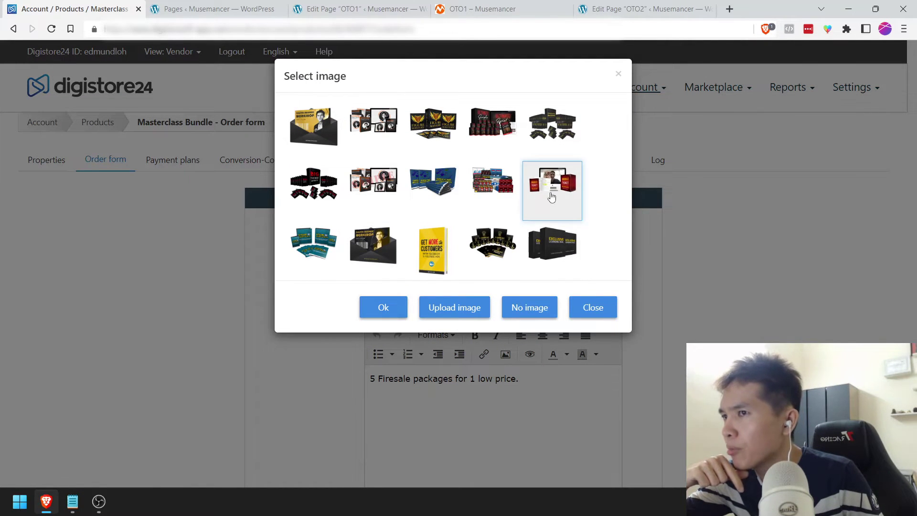
pyautogui.click(383, 310)
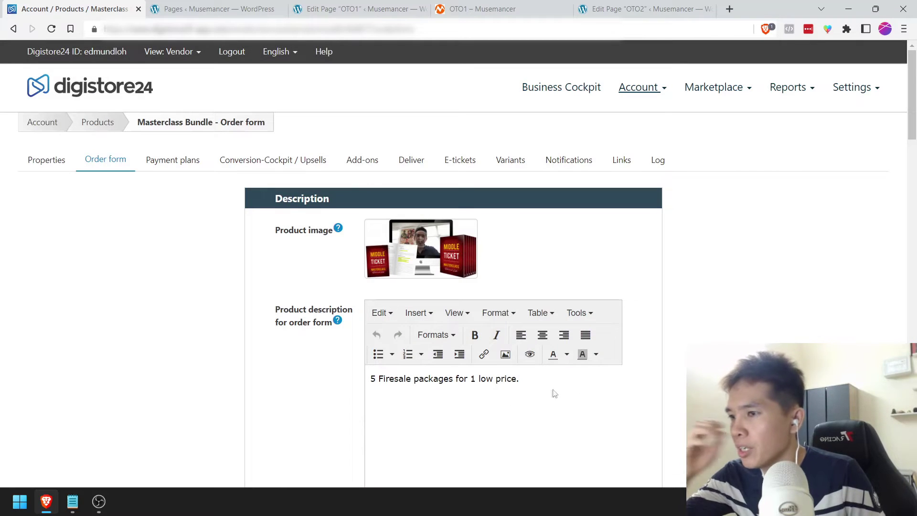
# Step: Replace the order-form description with '10 Masterclass courses for the price of 1.' and save
pyautogui.moveTo(552, 393); pyautogui.dragTo(360, 382)
pyautogui.write('10 Mast')
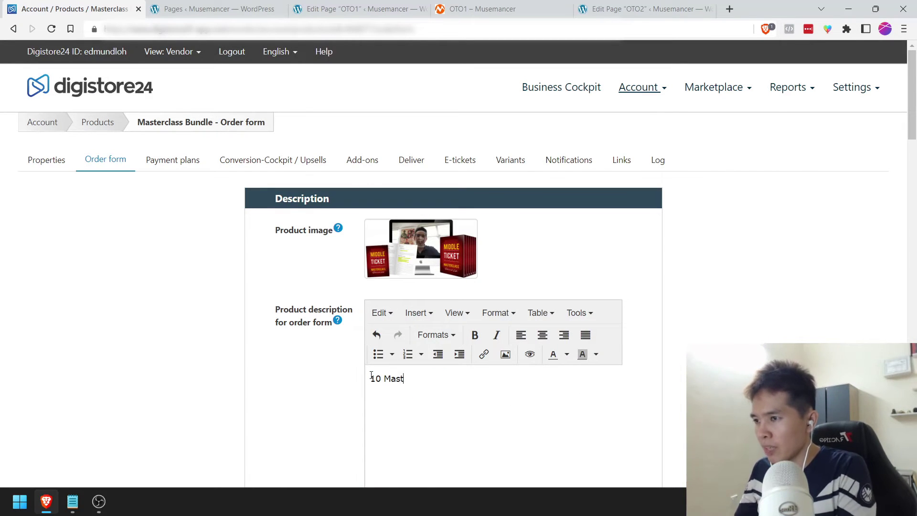
pyautogui.write('erclass courses')
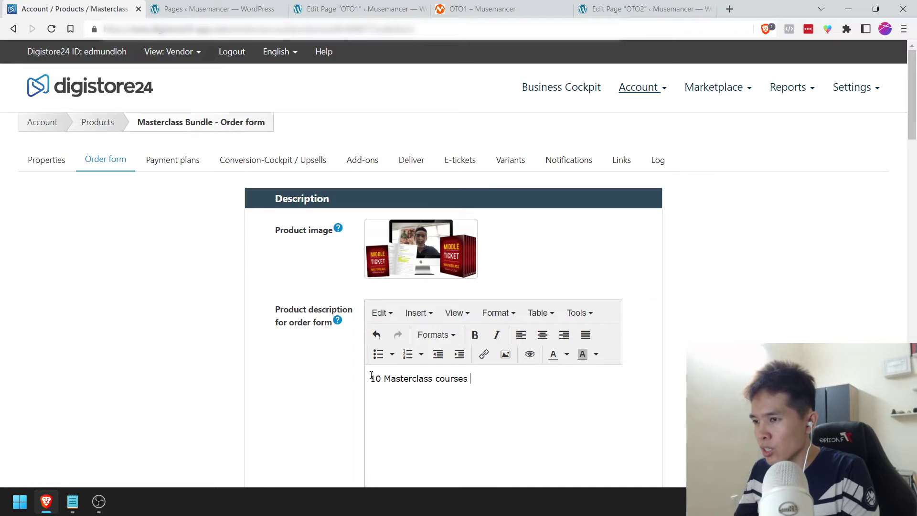
pyautogui.write(' for the price of 1.')
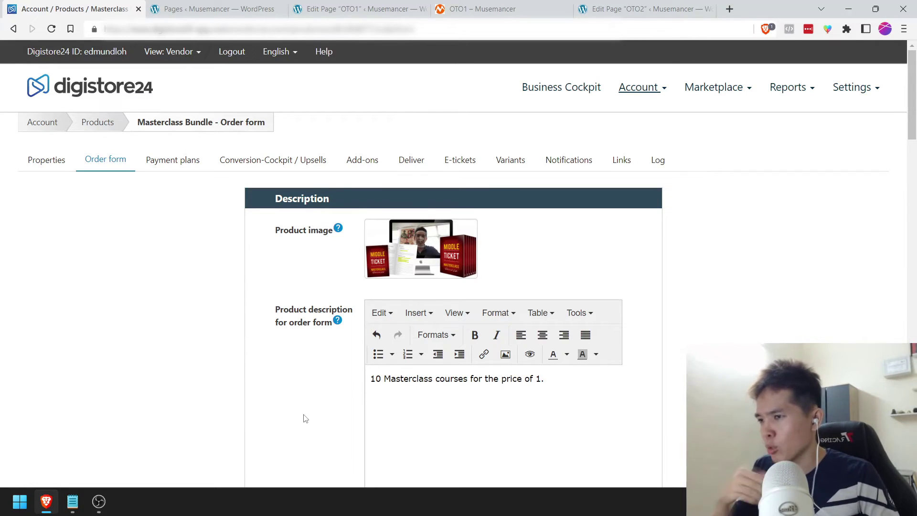
pyautogui.scroll(-1, 310, 415)
pyautogui.scroll(-15, 314, 413)
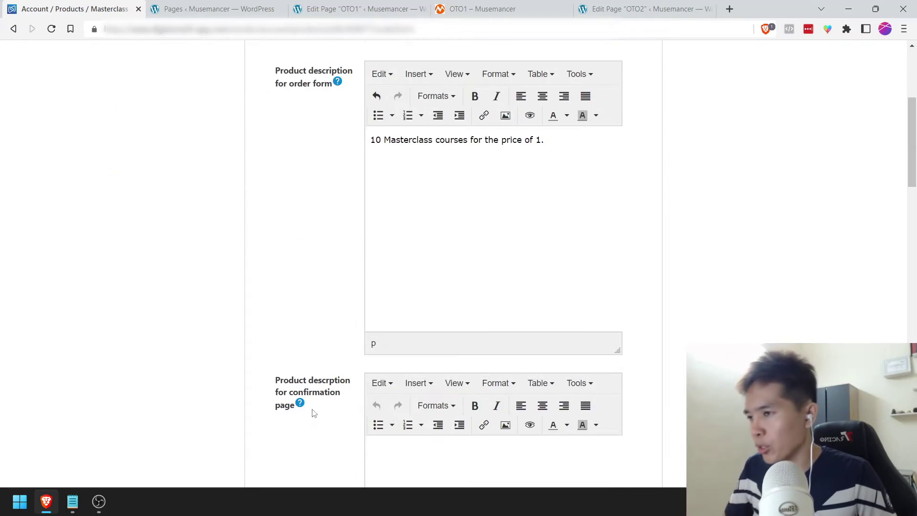
pyautogui.scroll(-6, 314, 414)
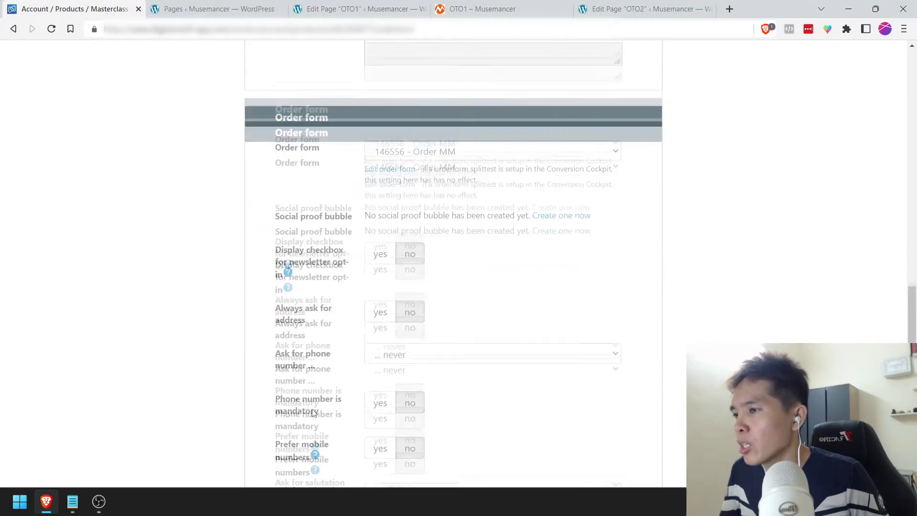
pyautogui.scroll(-10, 457, 327)
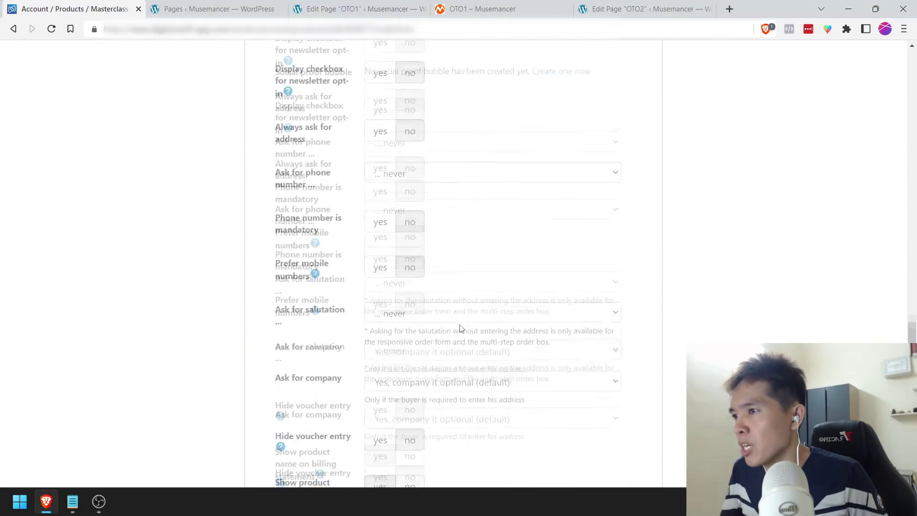
pyautogui.click(452, 309)
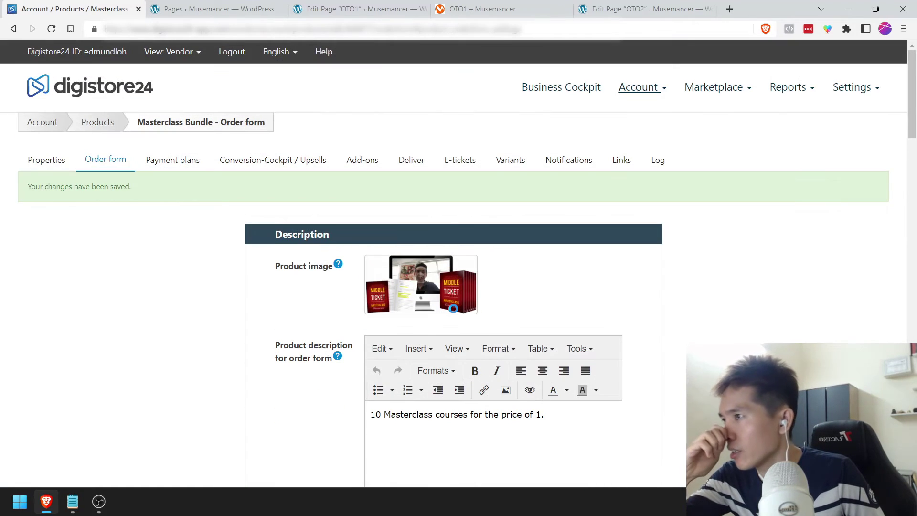
# Step: Change the existing $97 payment plan's first payment to $297.00 and update it
pyautogui.click(180, 159)
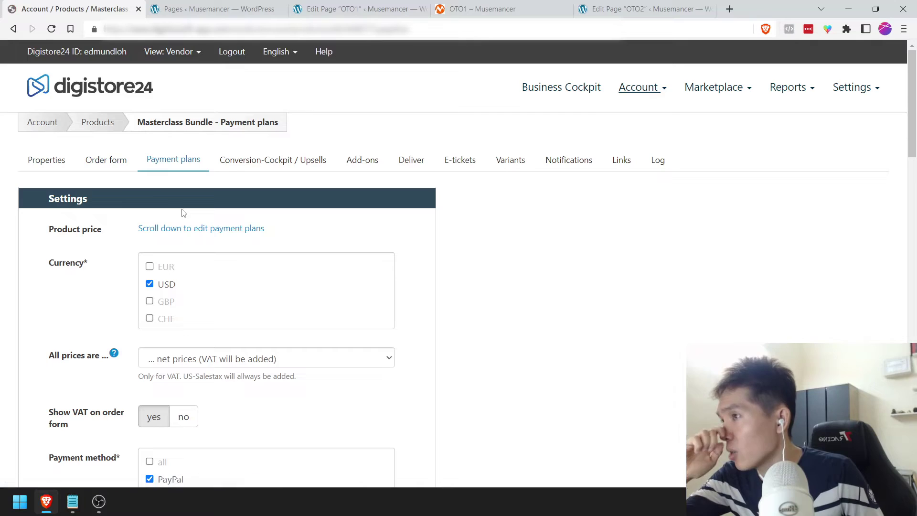
pyautogui.scroll(-20, 133, 313)
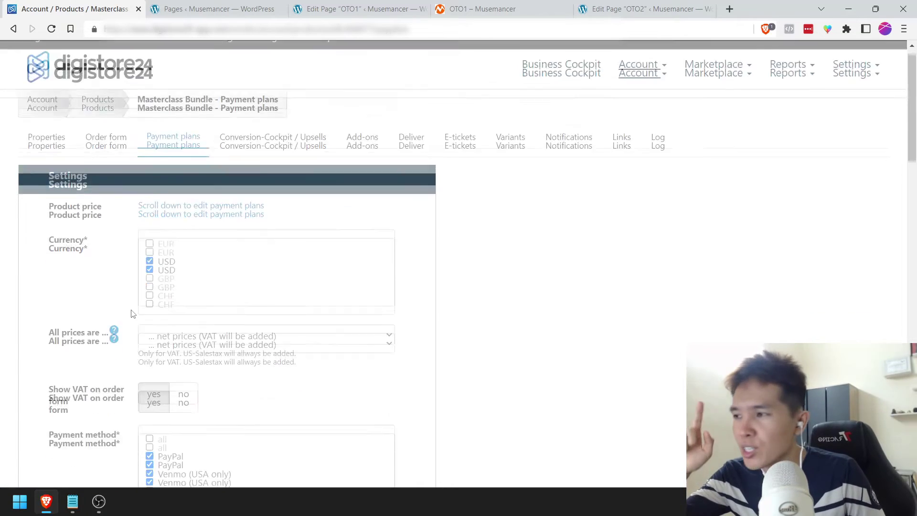
pyautogui.scroll(-7, 127, 316)
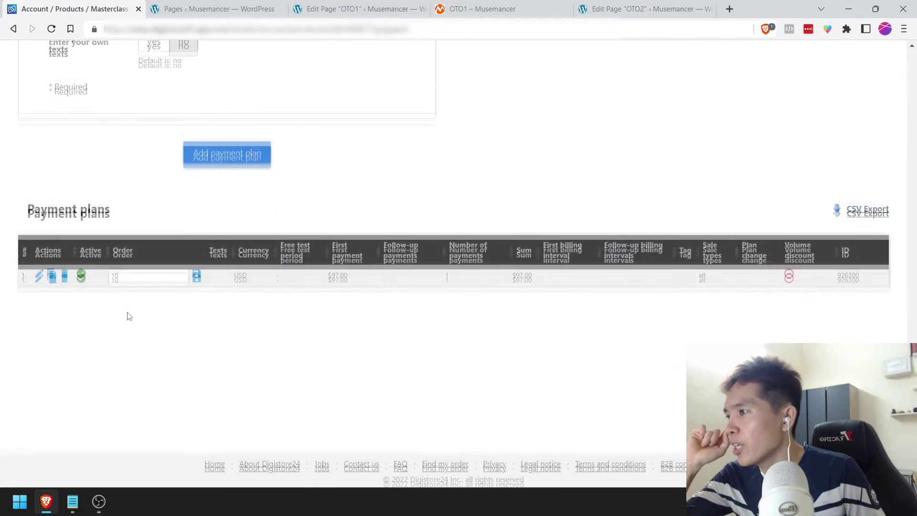
pyautogui.click(39, 274)
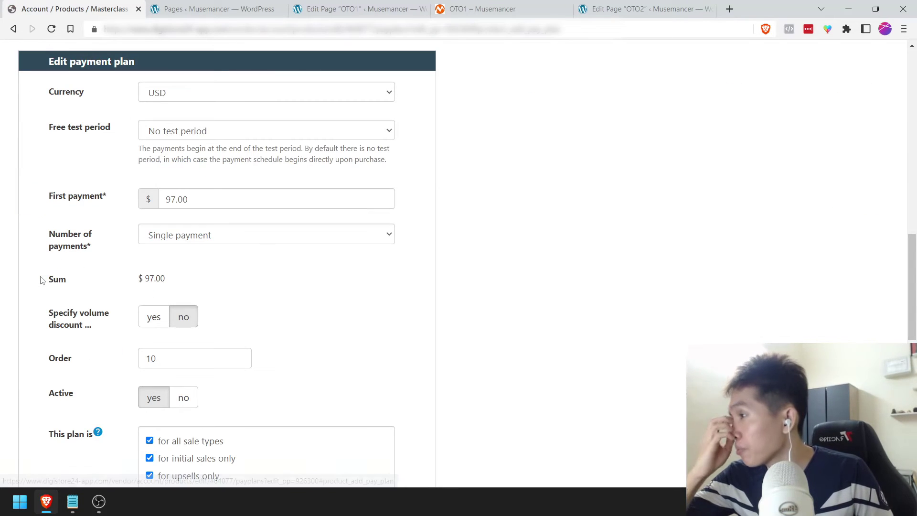
pyautogui.click(163, 200)
pyautogui.write('2')
pyautogui.press('Tab')
pyautogui.scroll(-10, 84, 242)
pyautogui.click(206, 234)
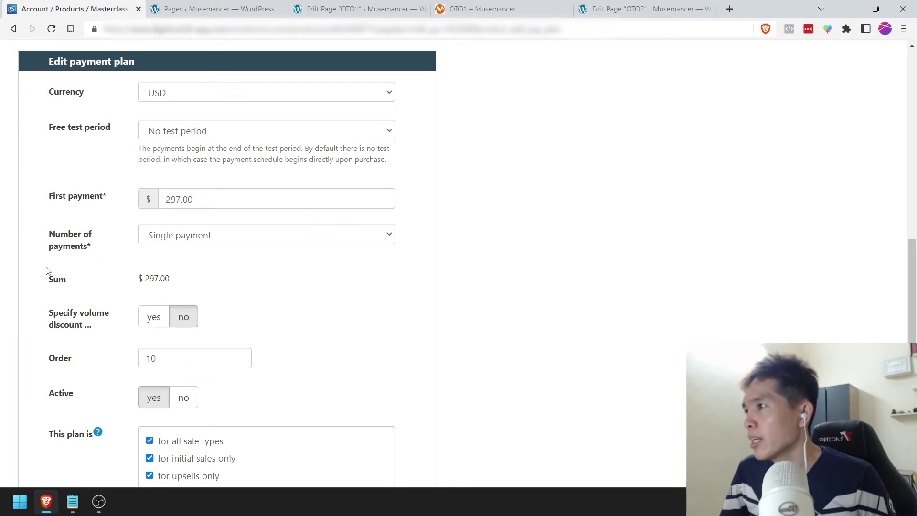
# Step: Begin adding a second payment plan for the Masterclass Bundle
pyautogui.scroll(-9, 46, 270)
pyautogui.scroll(-2, 48, 271)
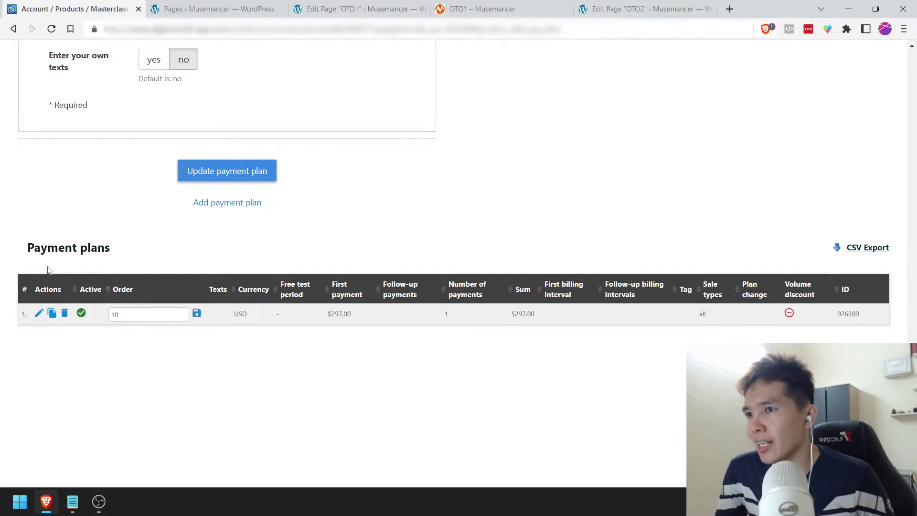
pyautogui.scroll(1, 47, 271)
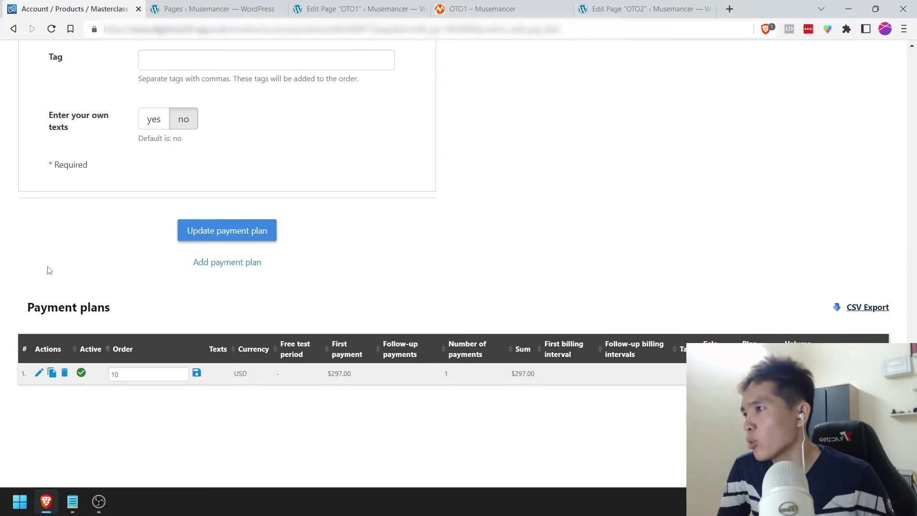
pyautogui.click(205, 266)
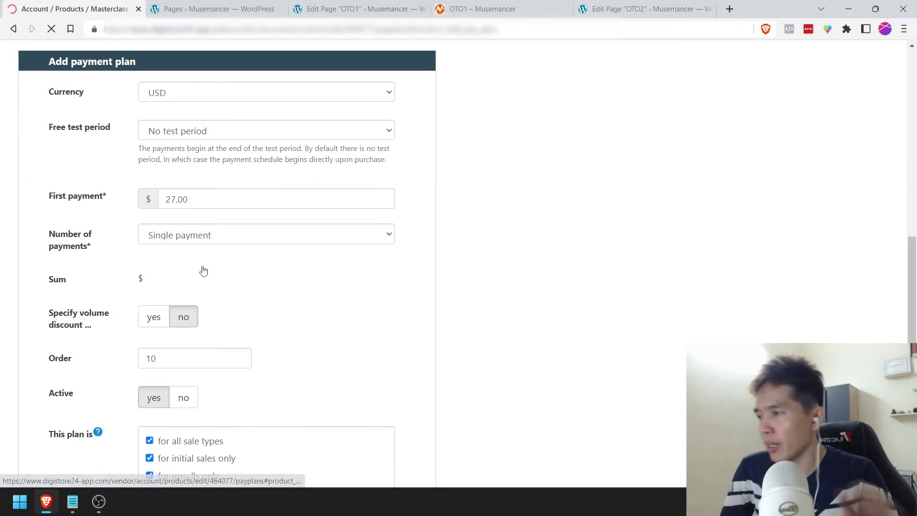
# Step: Enter $99 as the new plan's first payment
pyautogui.scroll(2, 162, 294)
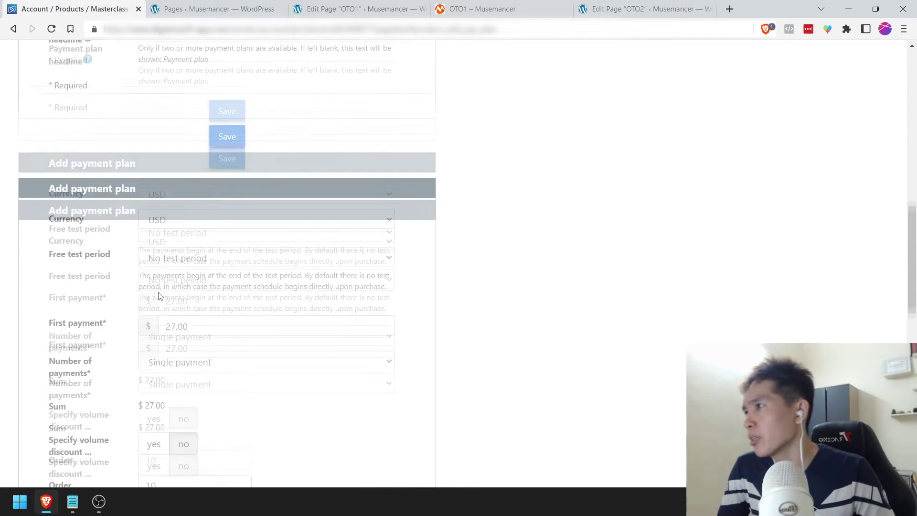
pyautogui.scroll(-1, 95, 234)
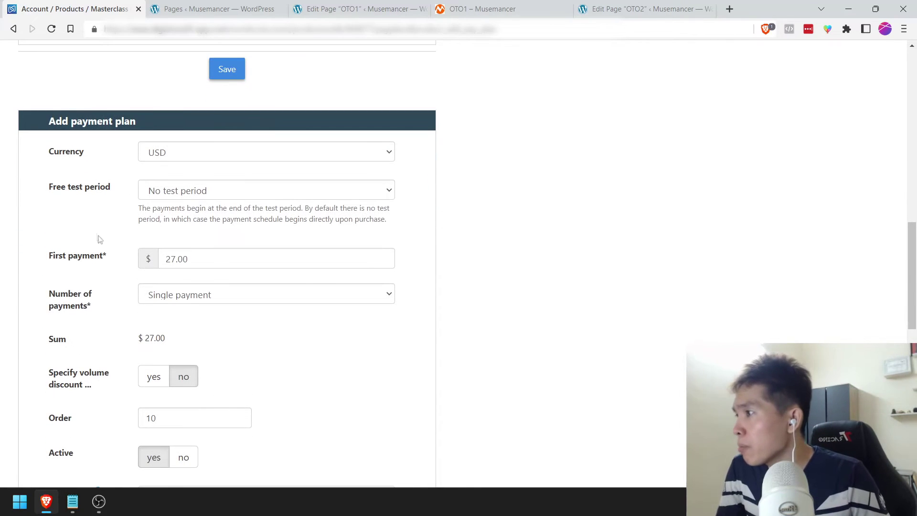
pyautogui.moveTo(172, 260); pyautogui.dragTo(160, 260)
pyautogui.write('99')
pyautogui.click(108, 268)
# Step: Set the number of payments to 3 with $99 follow-up payments
pyautogui.scroll(-1, 117, 258)
pyautogui.click(195, 235)
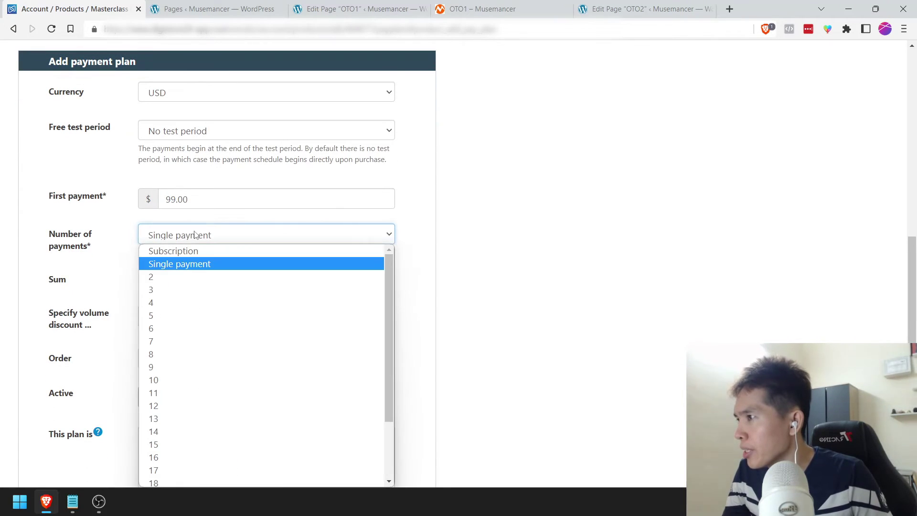
pyautogui.click(174, 251)
pyautogui.click(176, 236)
pyautogui.click(172, 278)
pyautogui.click(176, 236)
pyautogui.click(174, 289)
pyautogui.moveTo(171, 282); pyautogui.dragTo(163, 282)
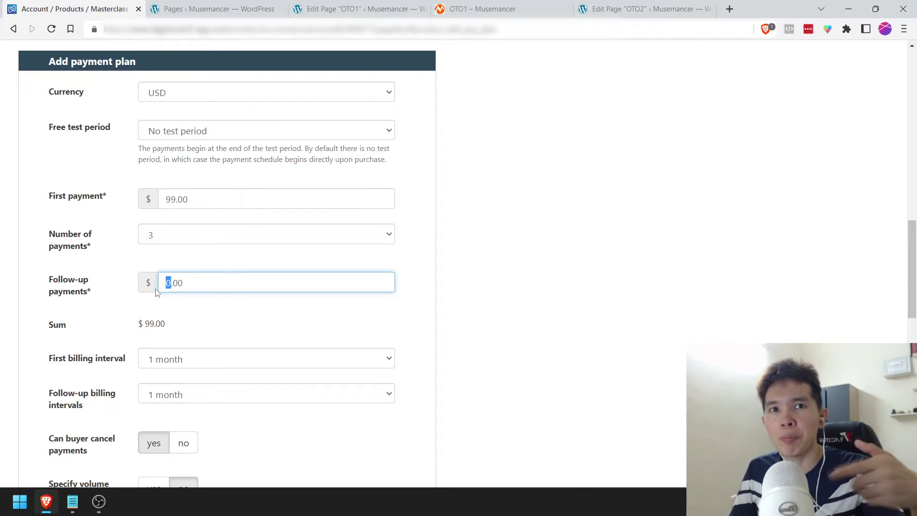
pyautogui.write('99')
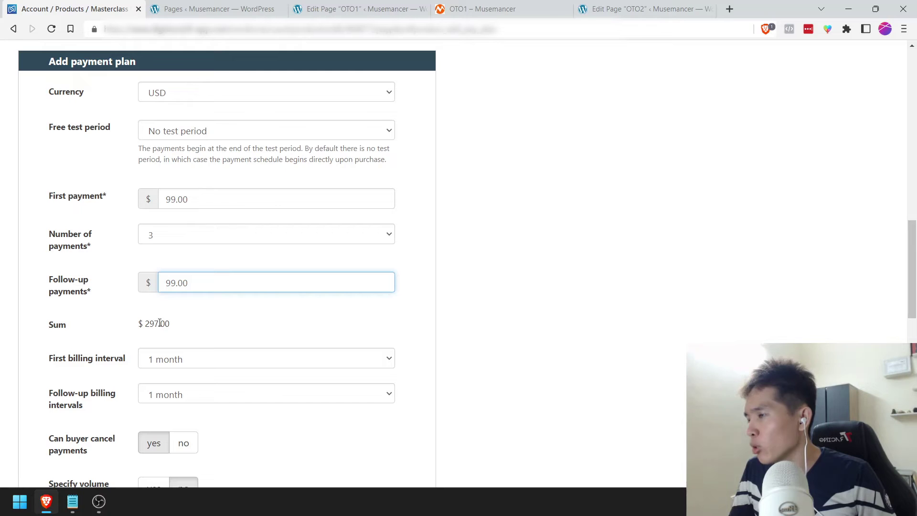
pyautogui.click(181, 329)
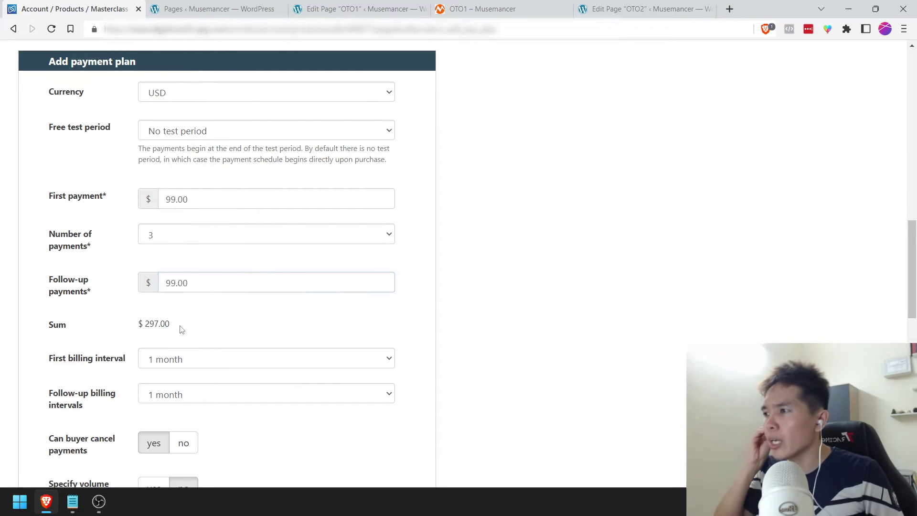
# Step: Change the first payment to $119, bringing the plan total to $317
pyautogui.click(170, 199)
pyautogui.press('BackSpace')
pyautogui.press('BackSpace')
pyautogui.write('11')
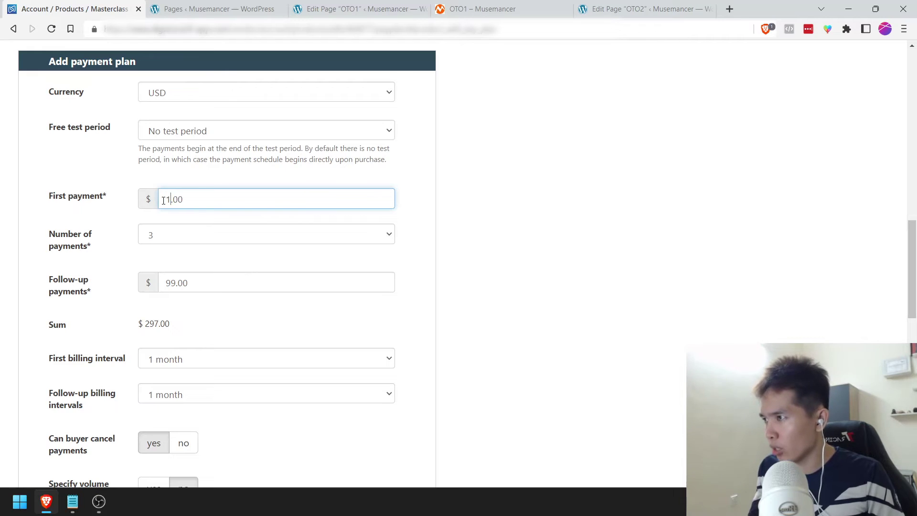
pyautogui.write('9')
pyautogui.press('Tab')
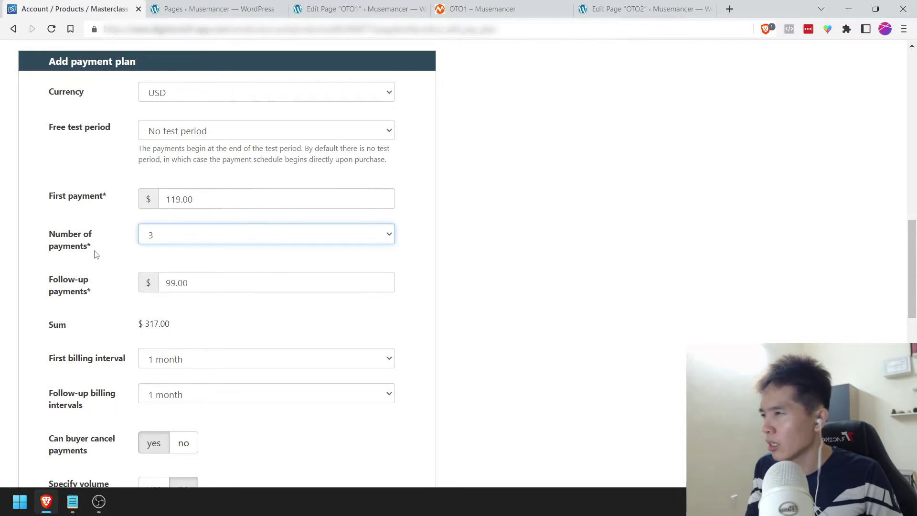
pyautogui.scroll(-1, 94, 254)
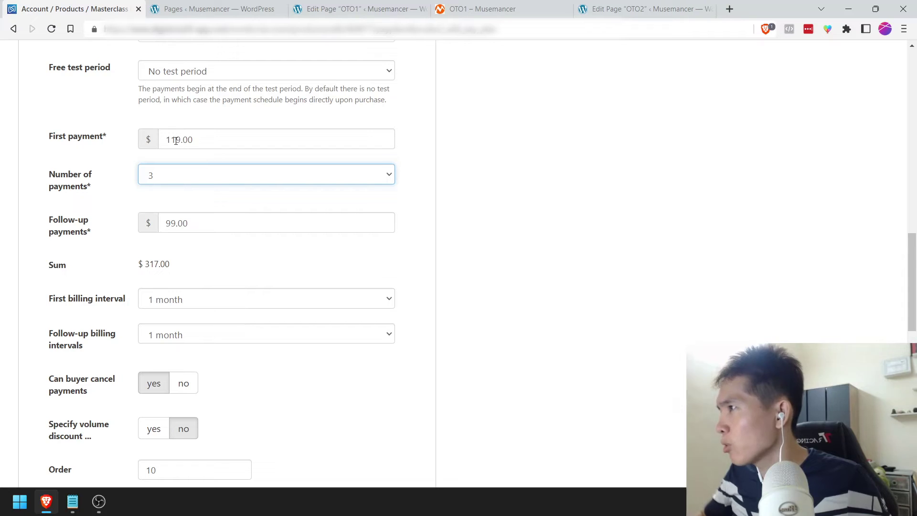
pyautogui.moveTo(176, 140); pyautogui.dragTo(164, 140)
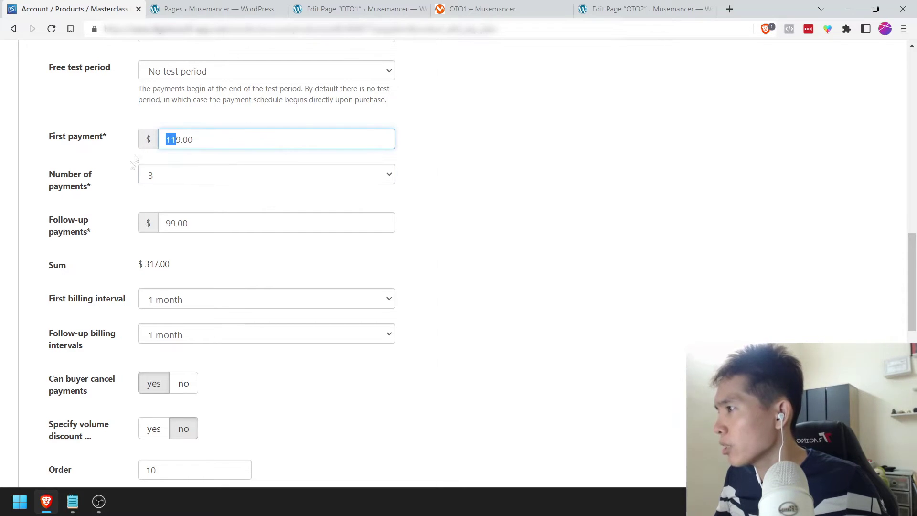
# Step: Set both the first and follow-up payments to $99.00 so the sum is $297.00
pyautogui.click(98, 205)
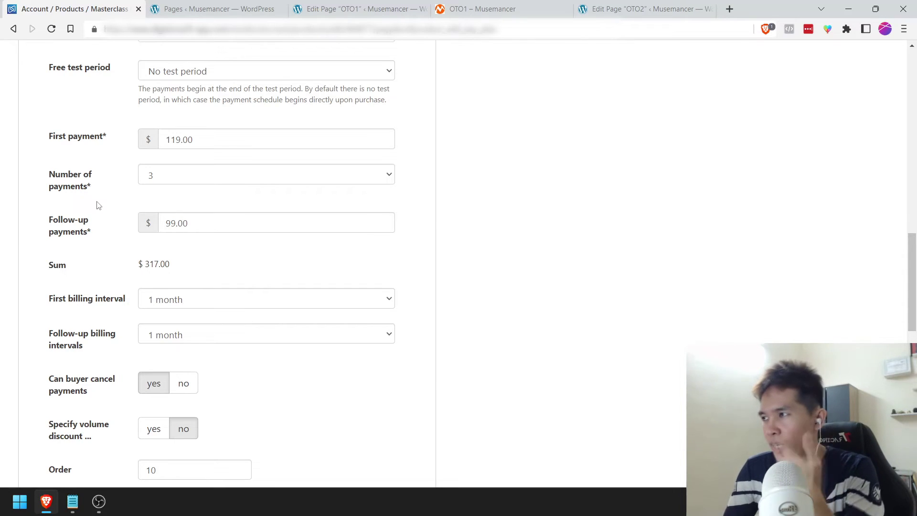
pyautogui.click(159, 223)
pyautogui.press('Delete')
pyautogui.write('1')
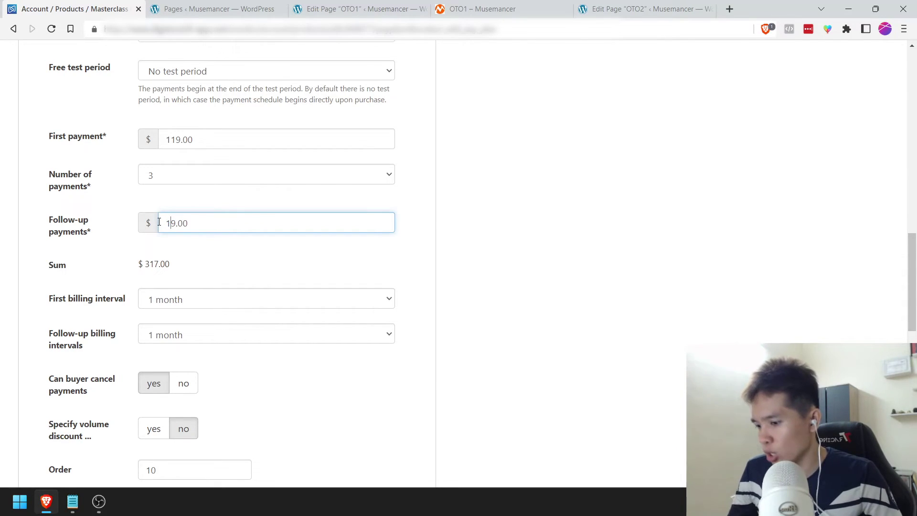
pyautogui.write('1')
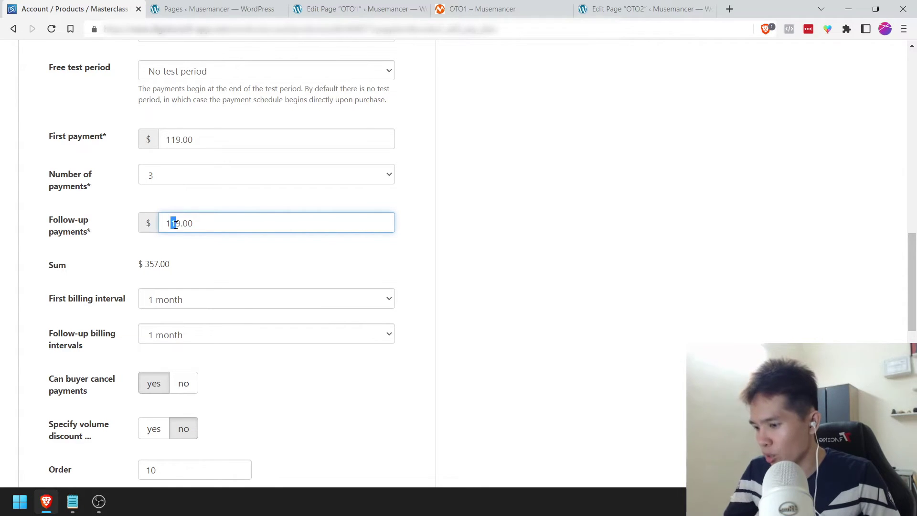
pyautogui.write('0')
pyautogui.moveTo(177, 140); pyautogui.dragTo(171, 140)
pyautogui.write('0')
pyautogui.press('Tab')
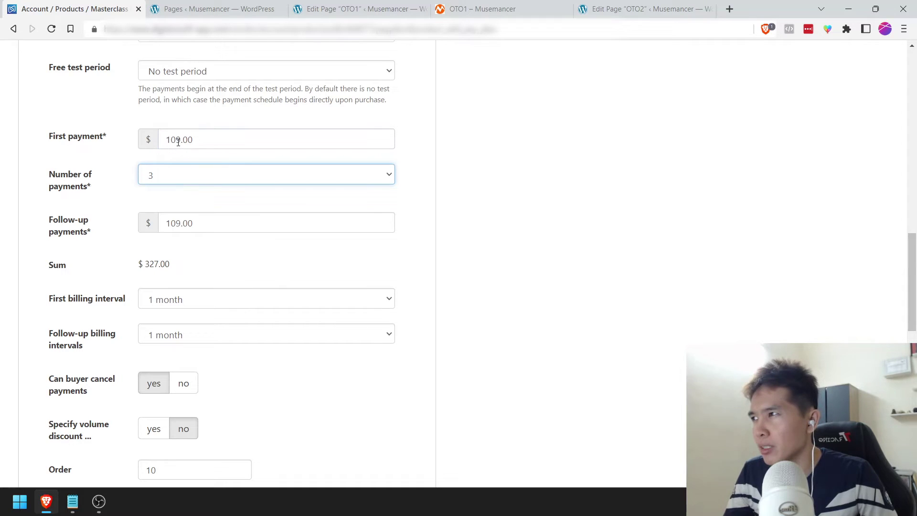
pyautogui.moveTo(177, 140); pyautogui.dragTo(161, 141)
pyautogui.write('9')
pyautogui.moveTo(166, 224); pyautogui.dragTo(176, 223)
pyautogui.write('9')
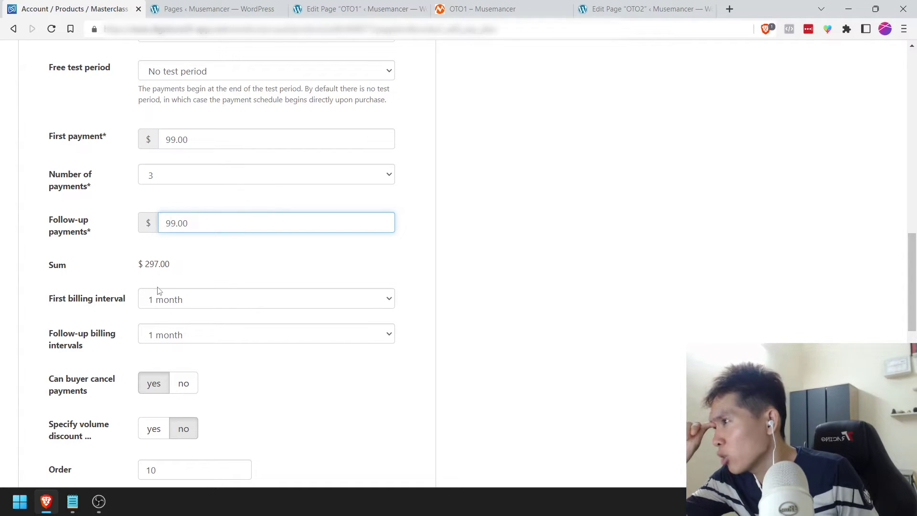
# Step: Keep 'Can buyer cancel payments' set to yes
pyautogui.scroll(-1, 159, 290)
pyautogui.scroll(-2, 159, 290)
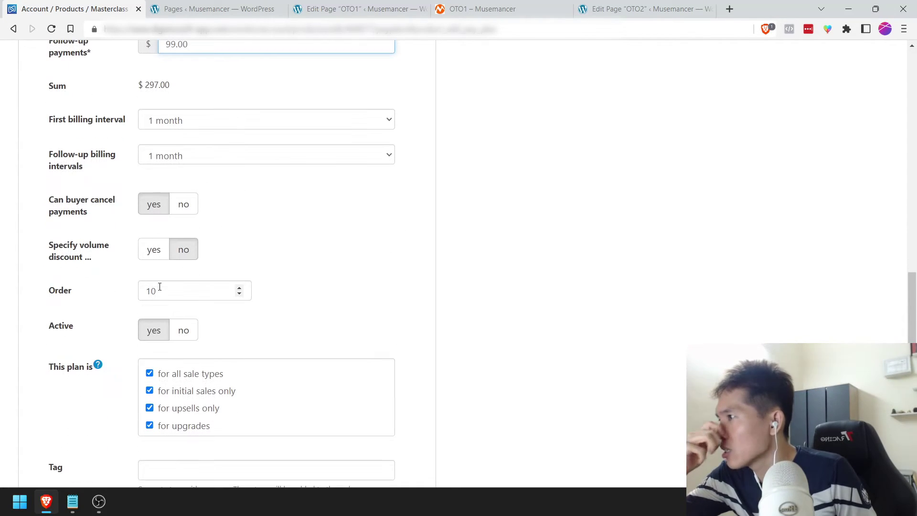
pyautogui.click(182, 205)
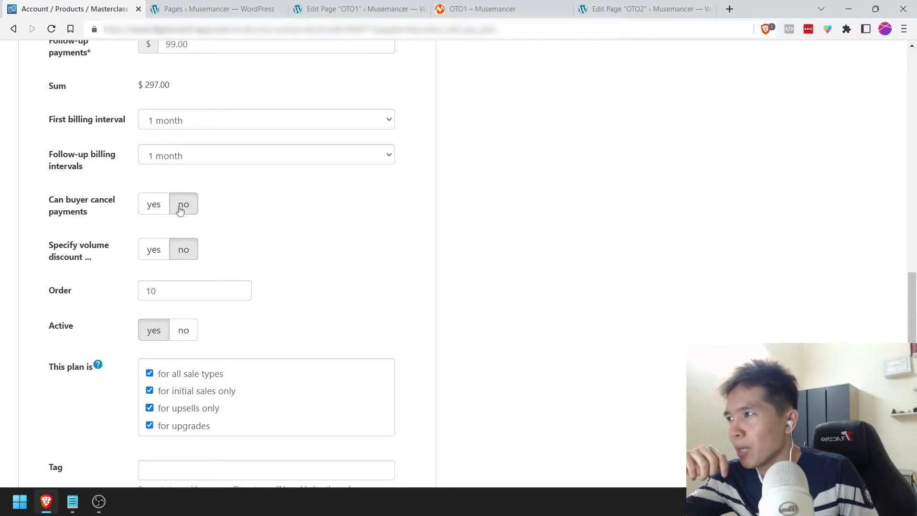
pyautogui.click(157, 212)
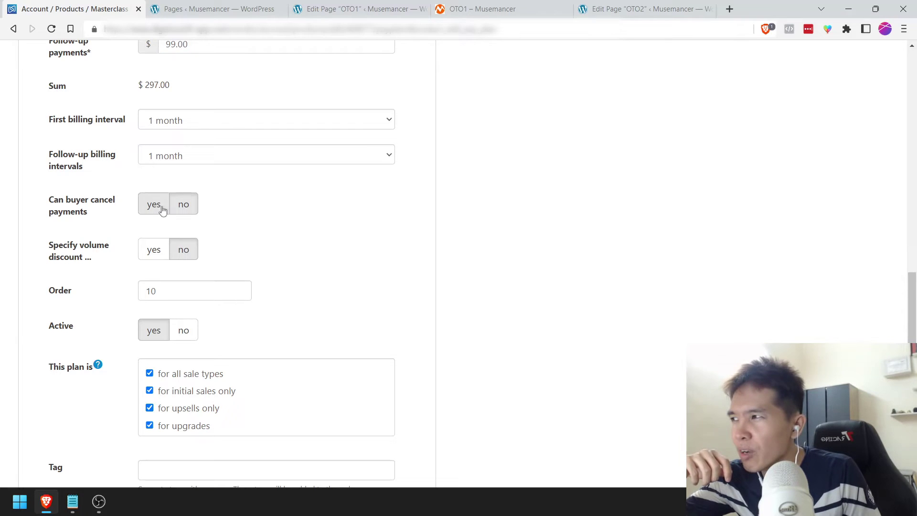
pyautogui.click(181, 206)
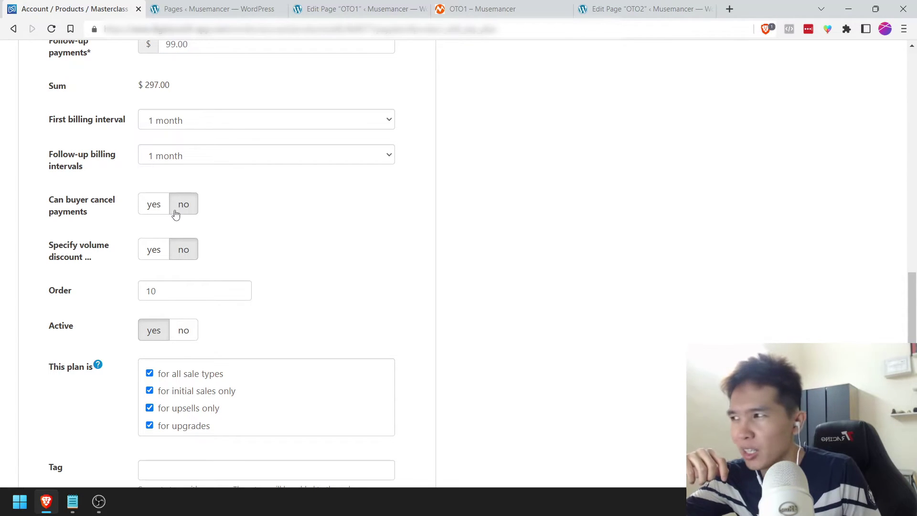
pyautogui.click(158, 210)
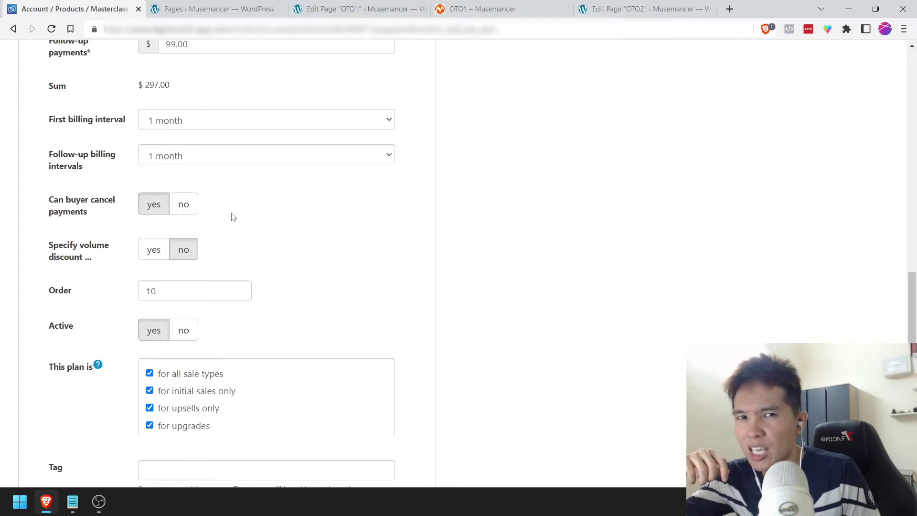
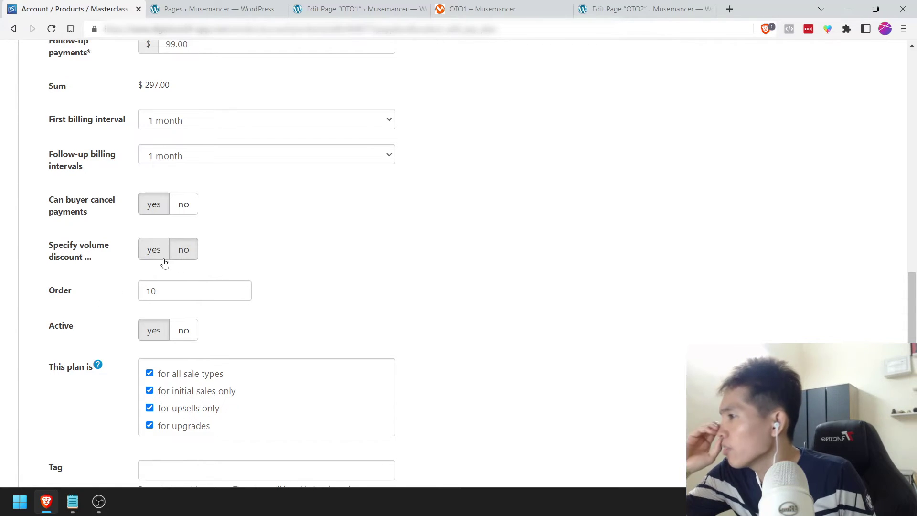
# Step: Change the new plan's order from 10 to 11 and add the three-payment $99 plan beside the $297 one
pyautogui.scroll(-2, 86, 276)
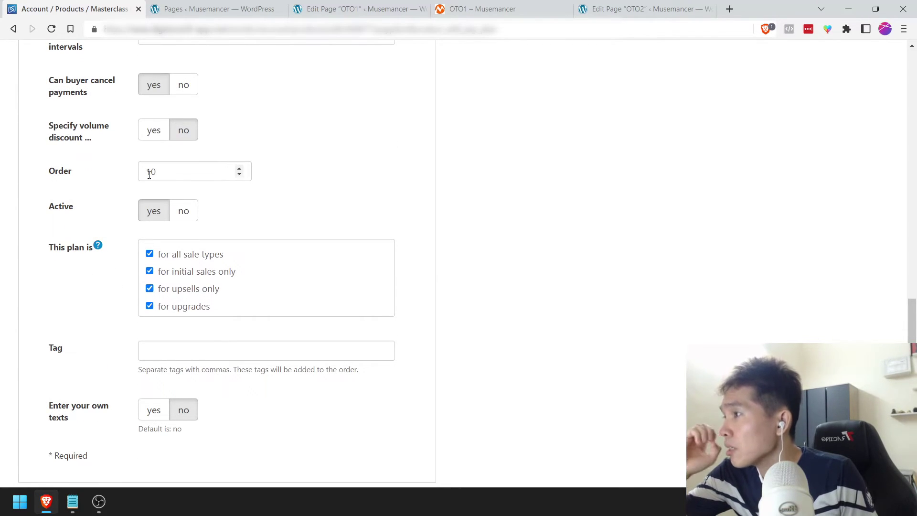
pyautogui.moveTo(168, 175); pyautogui.dragTo(119, 173)
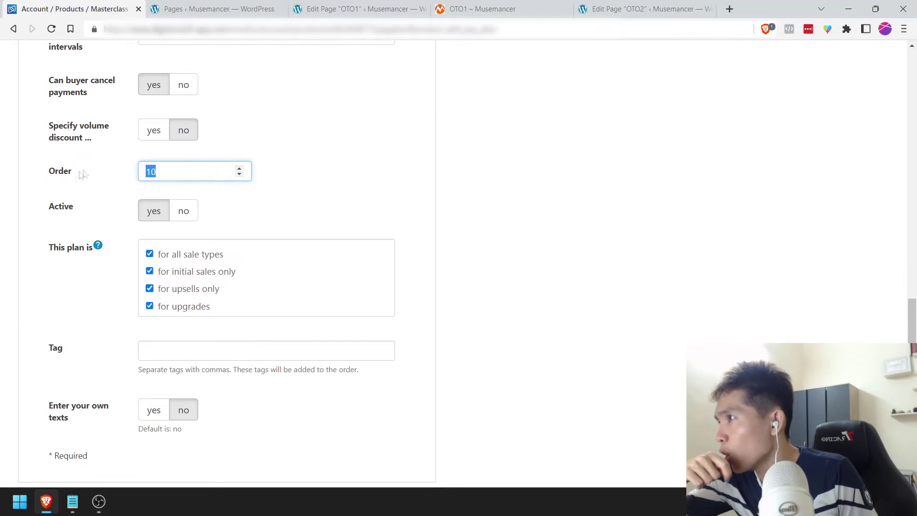
pyautogui.write('11')
pyautogui.click(115, 197)
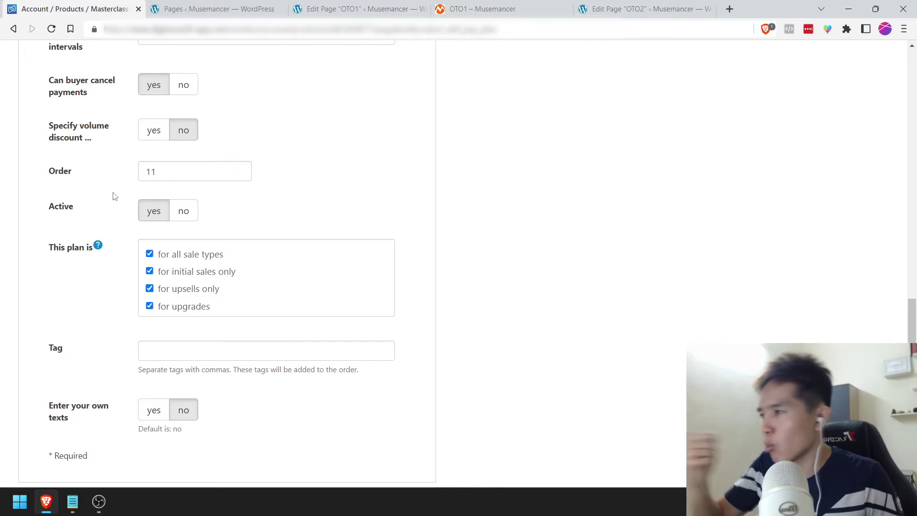
pyautogui.scroll(-2, 115, 197)
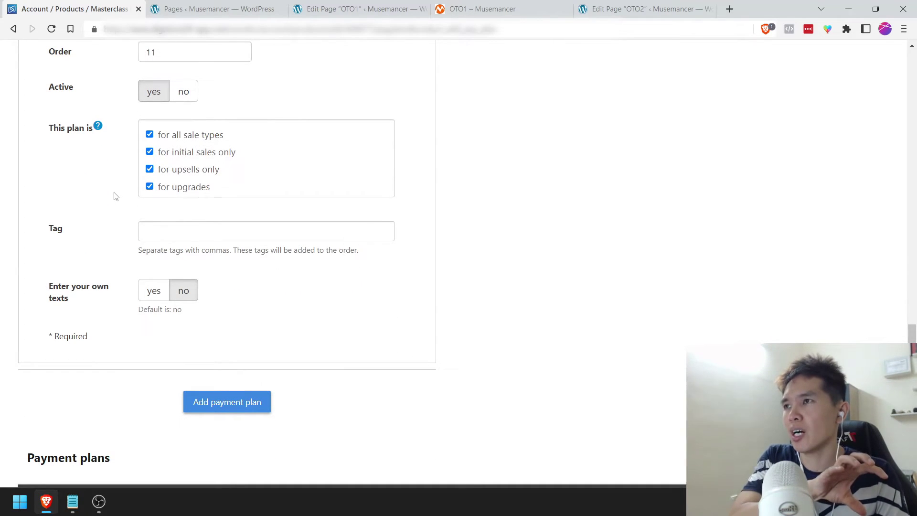
pyautogui.click(244, 404)
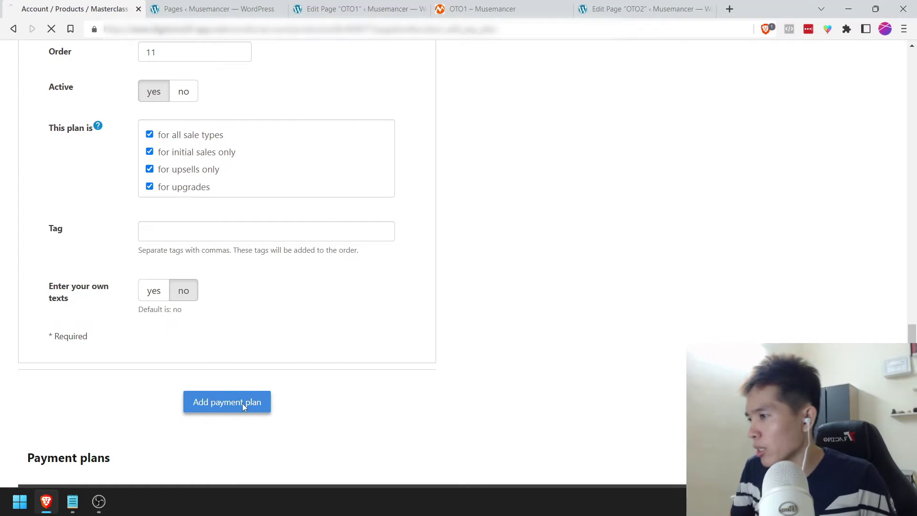
pyautogui.scroll(-10, 282, 356)
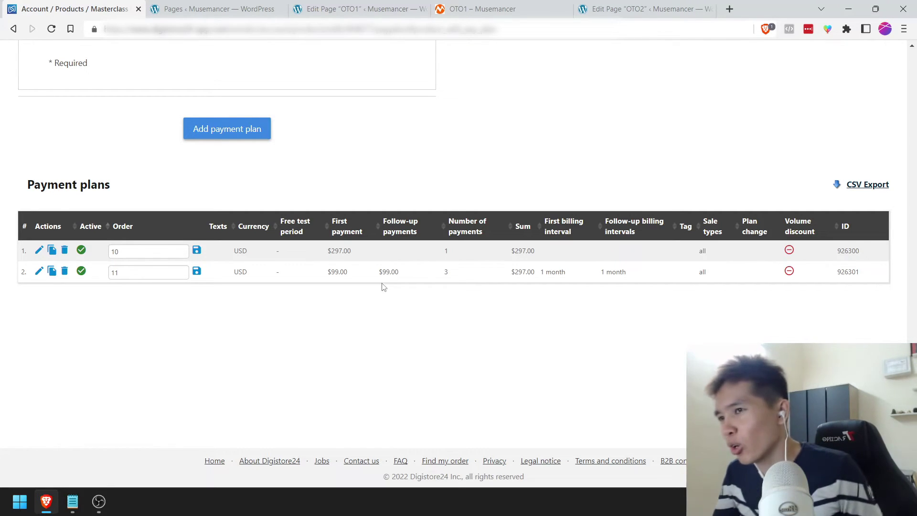
pyautogui.press('Home')
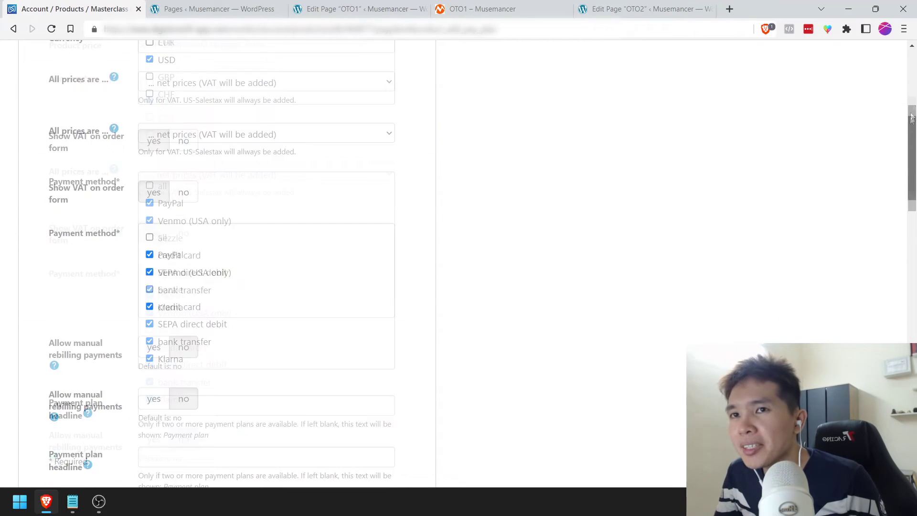
# Step: View the product's Conversion-Cockpit / Upsells and Links pages, then bring up the Notepad checklist
pyautogui.click(280, 161)
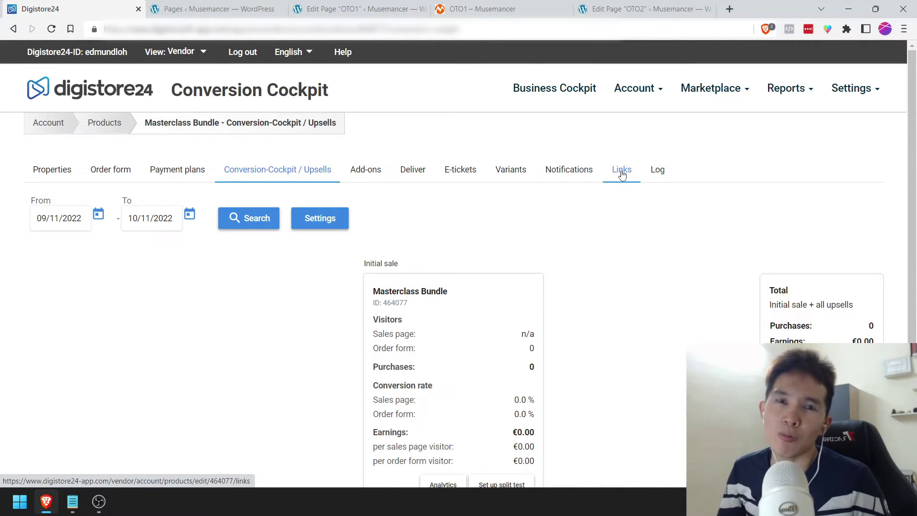
pyautogui.click(621, 175)
pyautogui.click(72, 502)
pyautogui.scroll(2, 206, 190)
# Step: Tick the OTO product step with [X], save the checklist, and go to the OTO2 page editor
pyautogui.click(177, 185)
pyautogui.write('[X]')
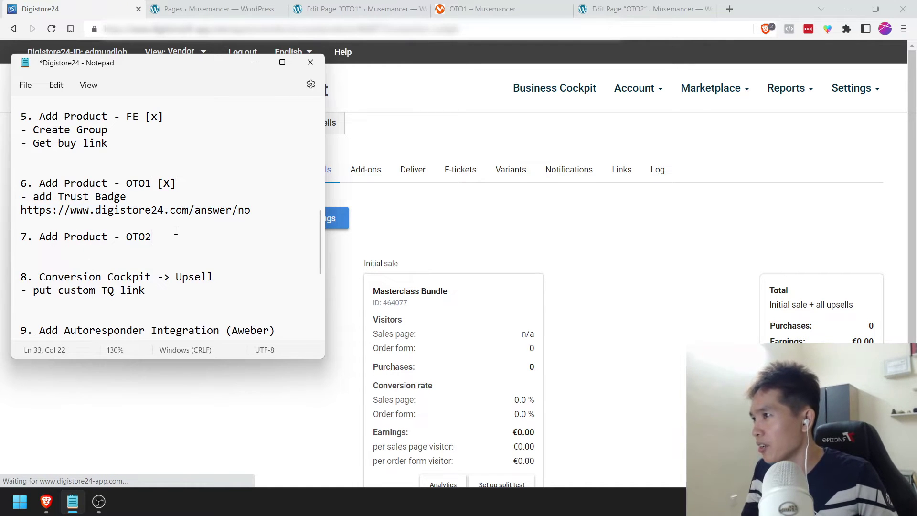
pyautogui.write(']')
pyautogui.hotkey('ctrl', 's')
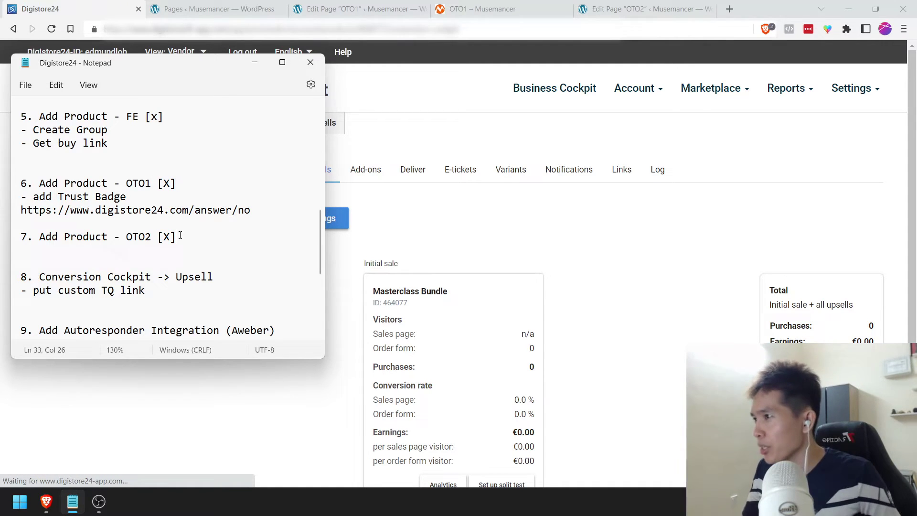
pyautogui.click(255, 63)
pyautogui.click(640, 9)
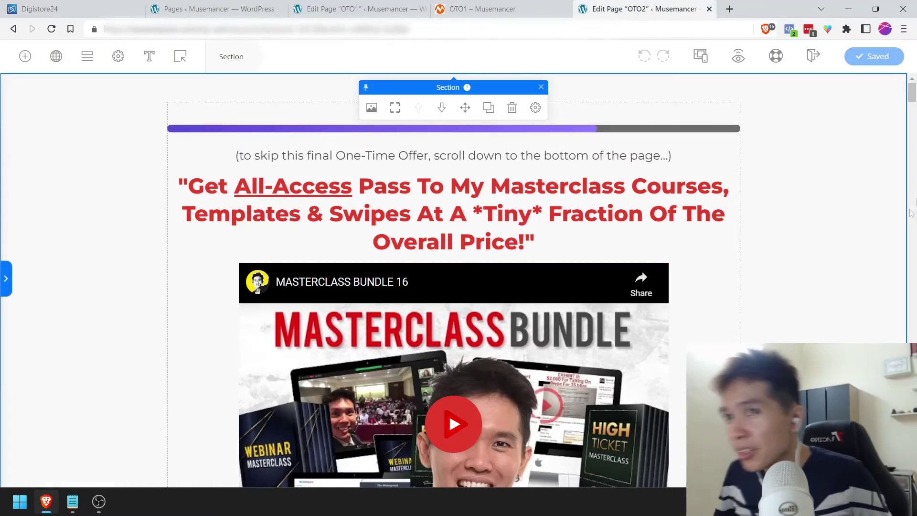
# Step: Scroll down to the OTO2 page footer, then switch back to the Digistore24 Conversion Cockpit tab
pyautogui.scroll(-15, 415, 247)
pyautogui.scroll(-15, 793, 334)
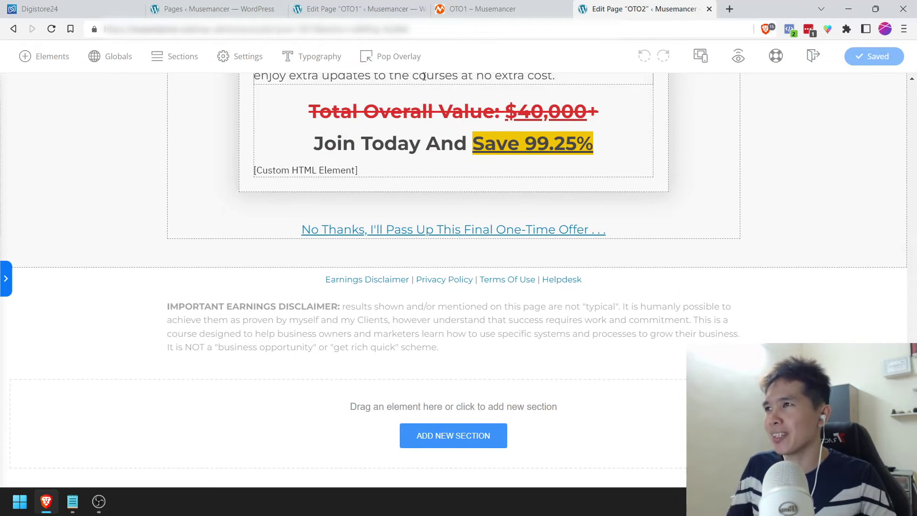
pyautogui.click(191, 8)
pyautogui.click(72, 9)
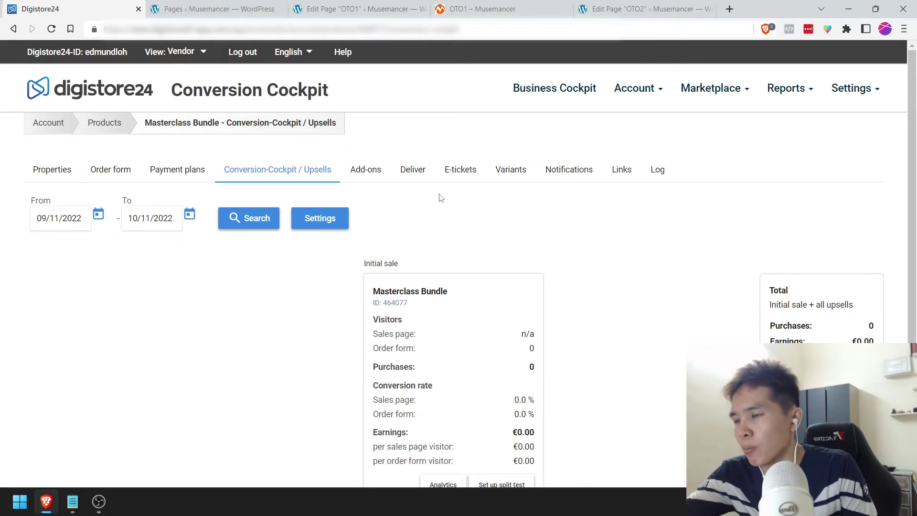
# Step: Copy the Masterclass Bundle's order-form URL from the Links page and check OTO1's upgrade button link
pyautogui.click(622, 169)
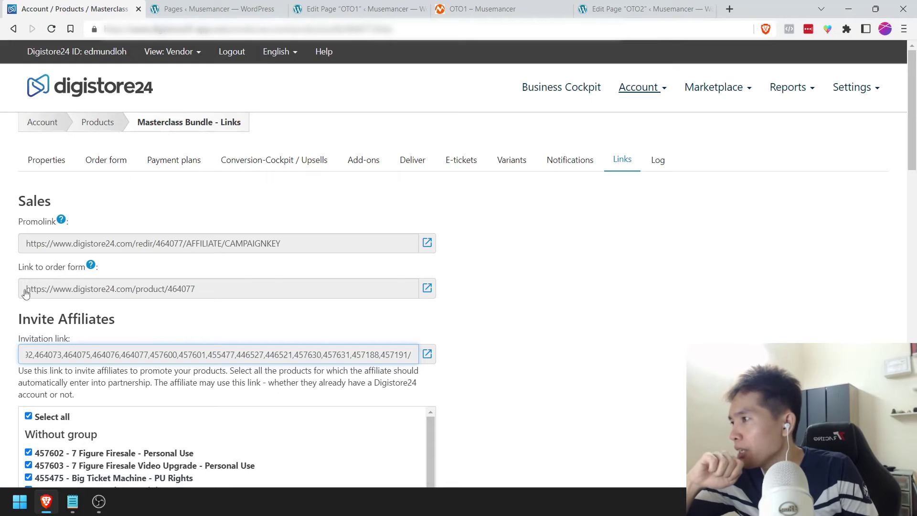
pyautogui.moveTo(26, 289); pyautogui.dragTo(200, 286)
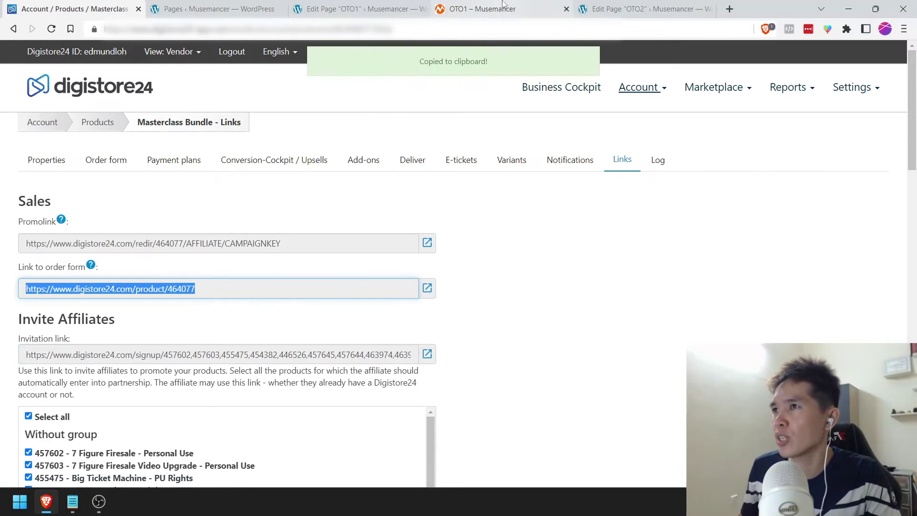
pyautogui.click(483, 8)
pyautogui.rightClick(585, 195)
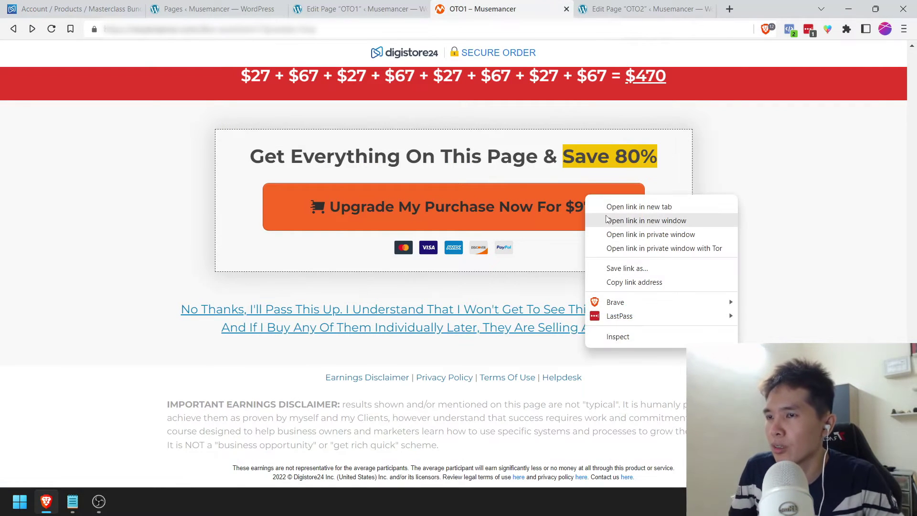
pyautogui.click(206, 204)
# Step: Close the OTO1 preview tab and paste OTO1's upgrade button under OTO2's Join Today headline
pyautogui.click(363, 9)
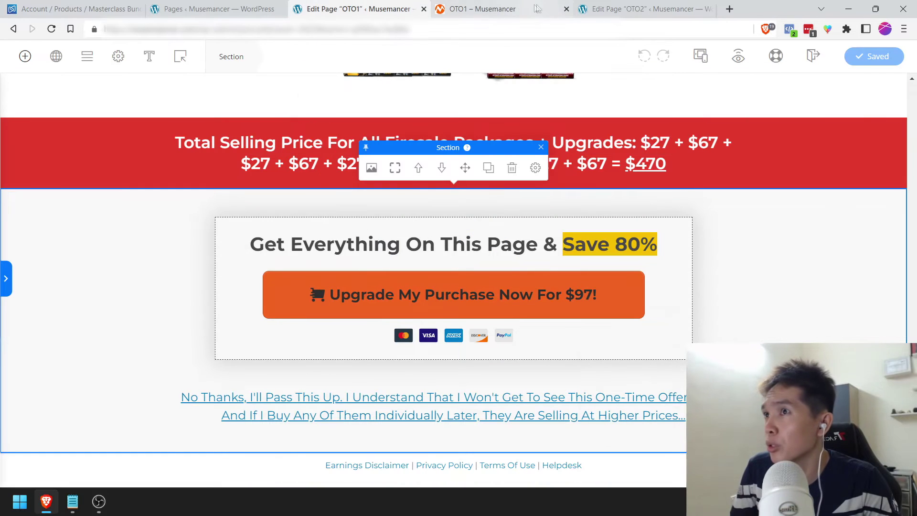
pyautogui.click(567, 9)
pyautogui.click(571, 5)
pyautogui.click(330, 9)
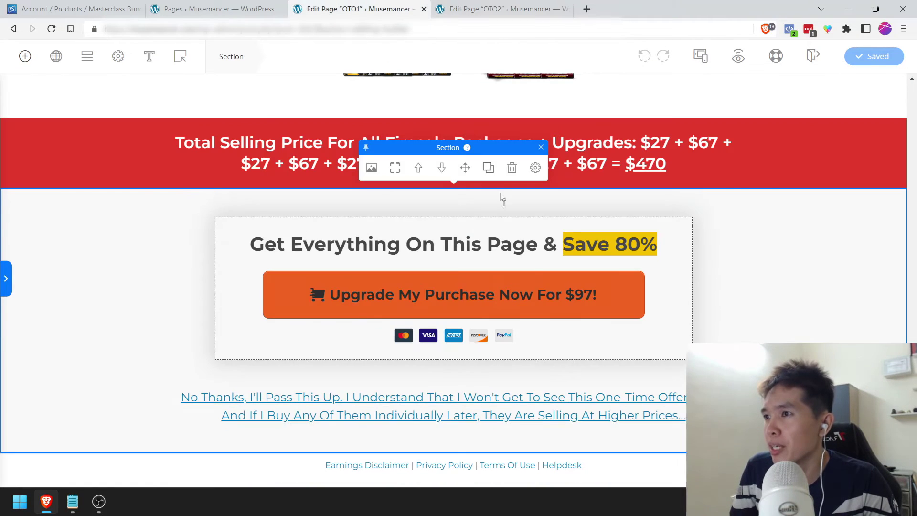
pyautogui.rightClick(536, 286)
pyautogui.click(569, 312)
pyautogui.click(501, 9)
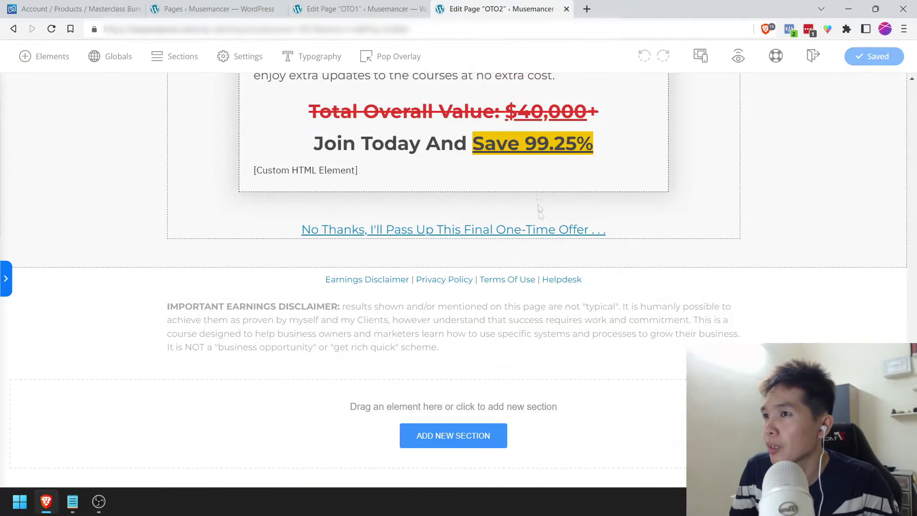
pyautogui.rightClick(508, 139)
pyautogui.click(532, 183)
# Step: Copy OTO1's credit-card logos and paste them below the button on OTO2
pyautogui.click(363, 9)
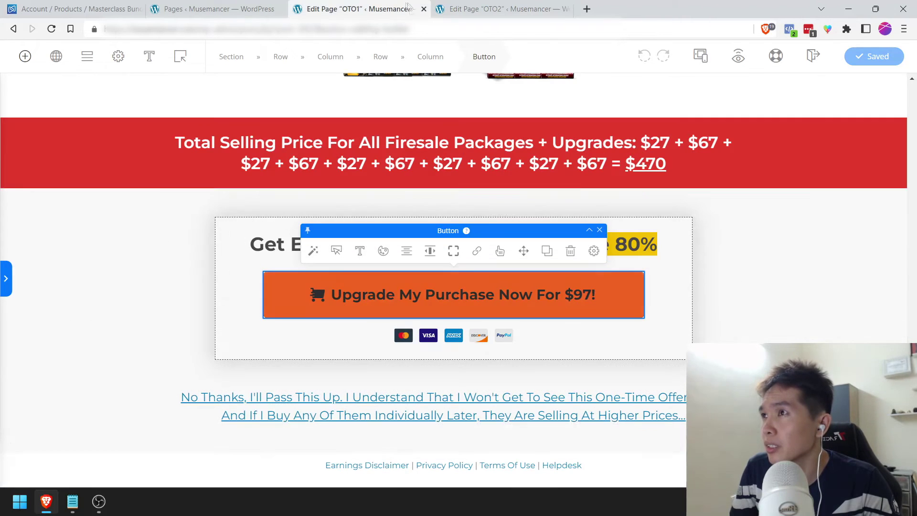
pyautogui.rightClick(445, 338)
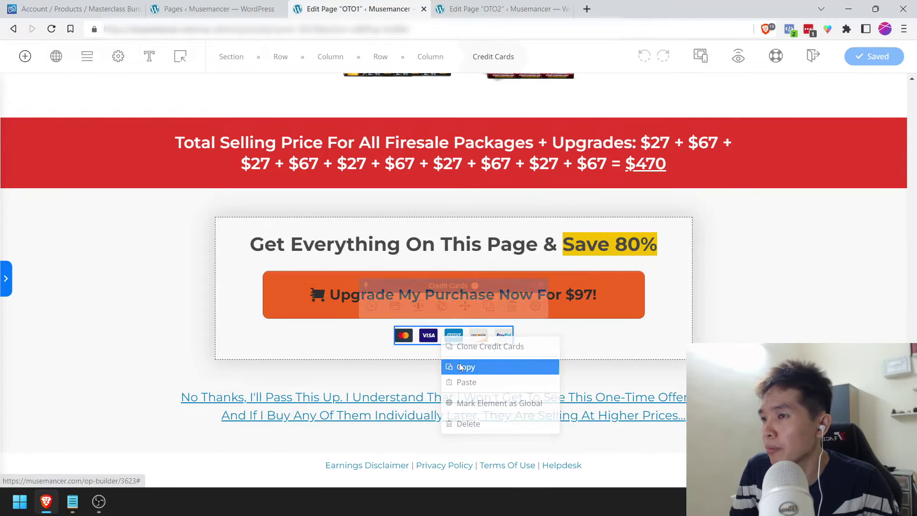
pyautogui.click(460, 364)
pyautogui.click(502, 9)
pyautogui.rightClick(512, 208)
pyautogui.click(539, 254)
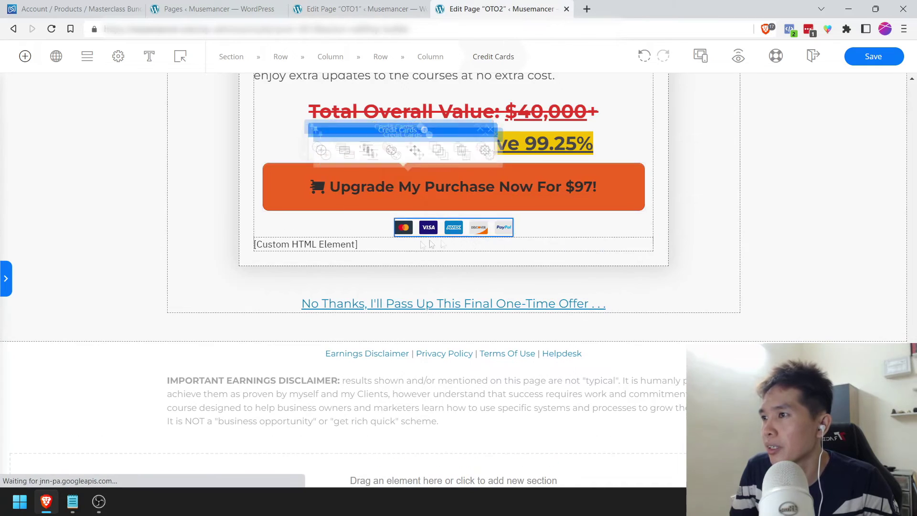
# Step: Check the button's link and change its label to 'Get Instant Access Only $297!'
pyautogui.click(478, 186)
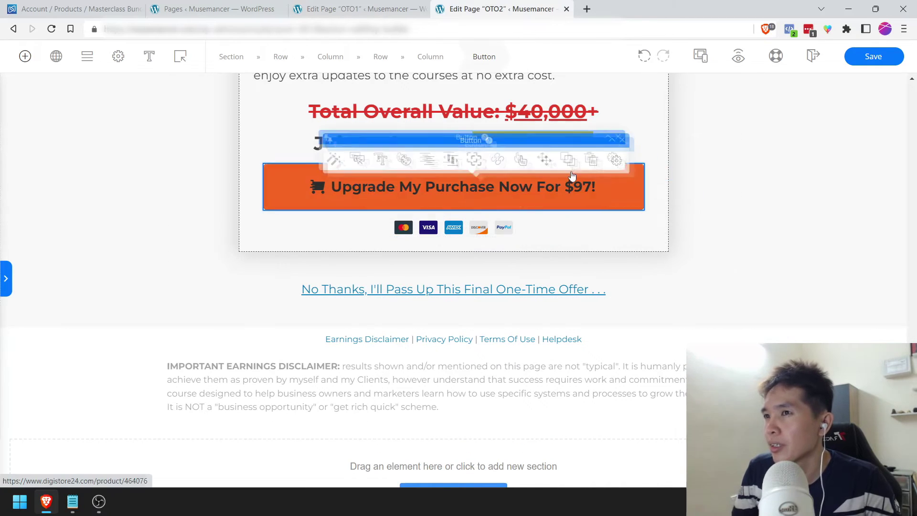
pyautogui.click(477, 143)
pyautogui.click(679, 217)
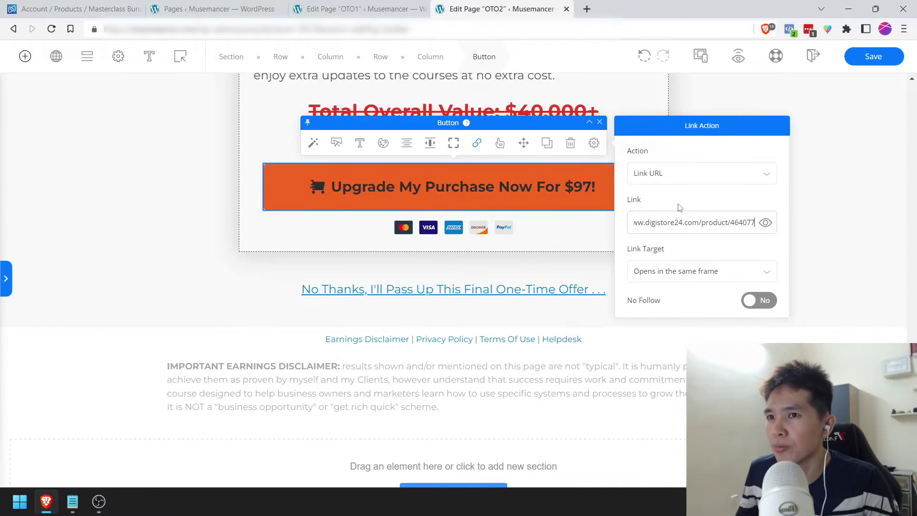
pyautogui.click(808, 190)
pyautogui.click(568, 187)
pyautogui.write('2')
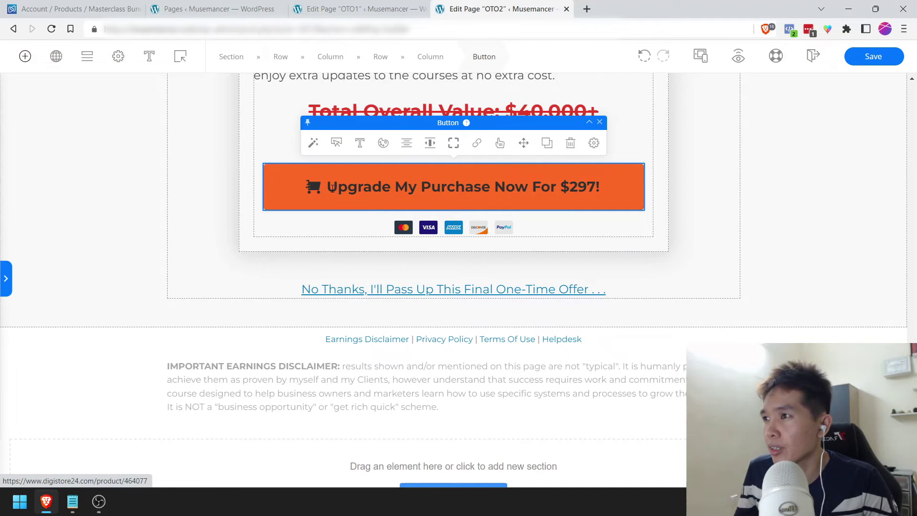
pyautogui.moveTo(330, 188); pyautogui.dragTo(557, 189)
pyautogui.write('Get Instant Access Only')
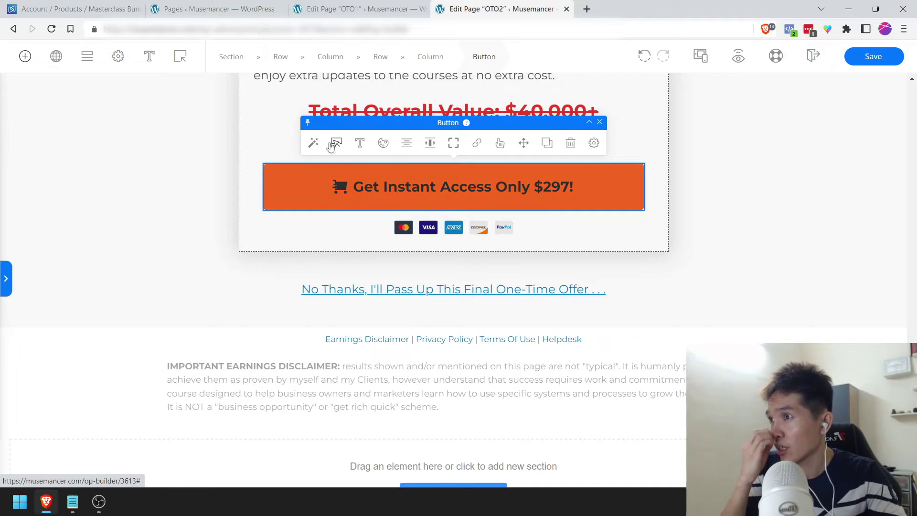
# Step: Turn on the button subtext and set it to 'Or 3 EZ Payments x $99'
pyautogui.click(337, 143)
pyautogui.click(734, 126)
pyautogui.click(759, 153)
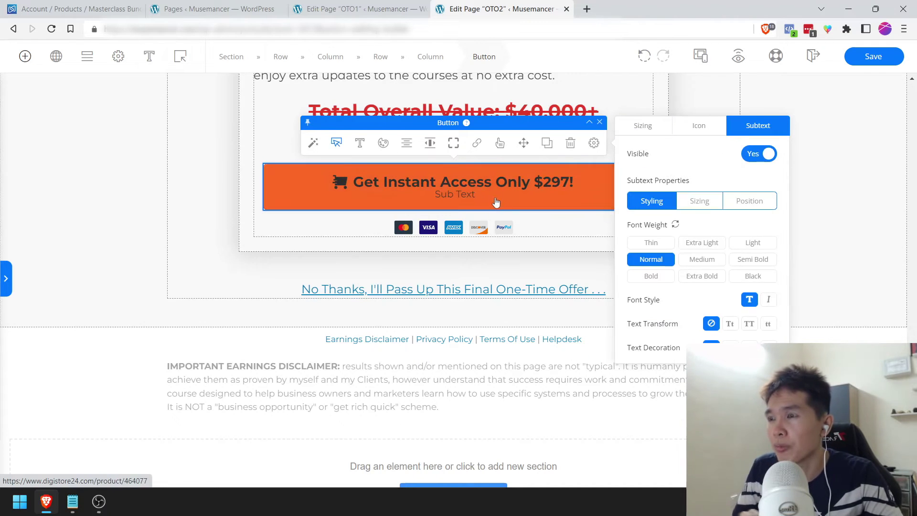
pyautogui.click(476, 194)
pyautogui.tripleClick(475, 195)
pyautogui.write('Or')
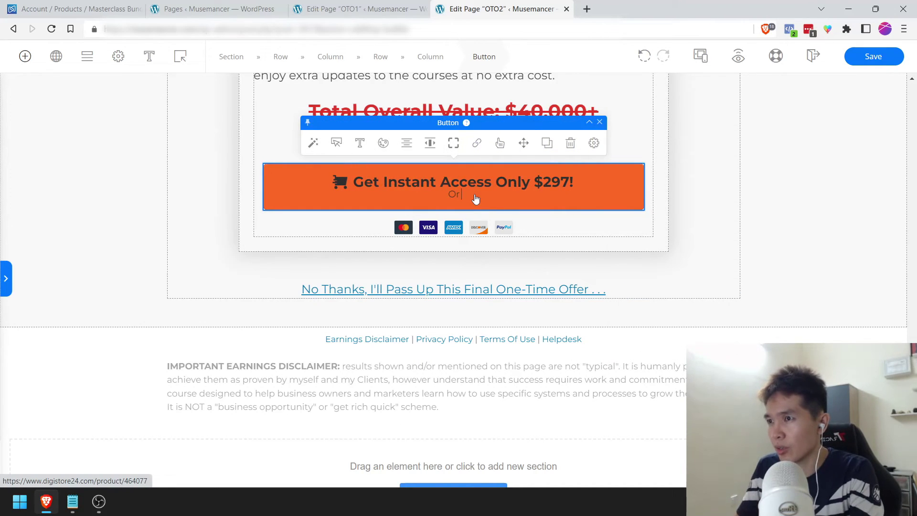
pyautogui.write(' 3 EZ Payment')
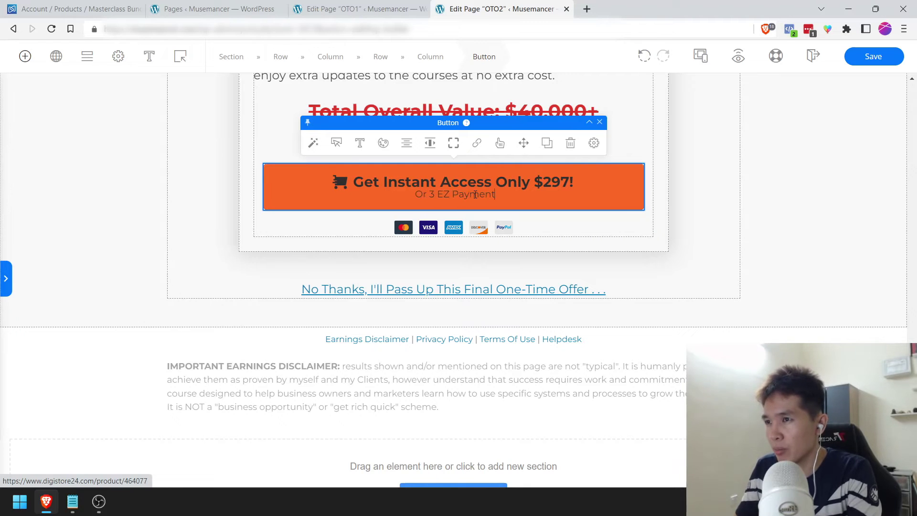
pyautogui.write('s x $99')
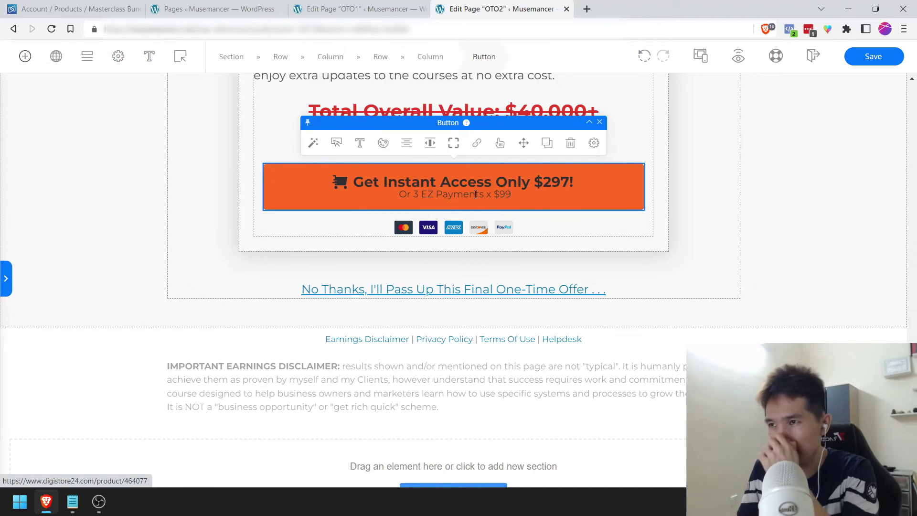
pyautogui.tripleClick(475, 194)
# Step: Delete the 'Total Overall Value' and 'Join Today And Save 99.25%' headlines above the $297 button, then save
pyautogui.click(770, 195)
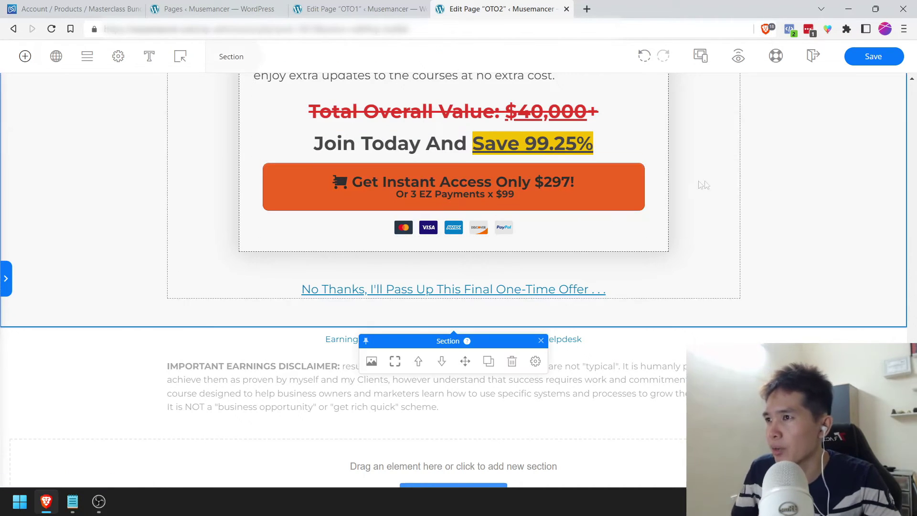
pyautogui.click(589, 180)
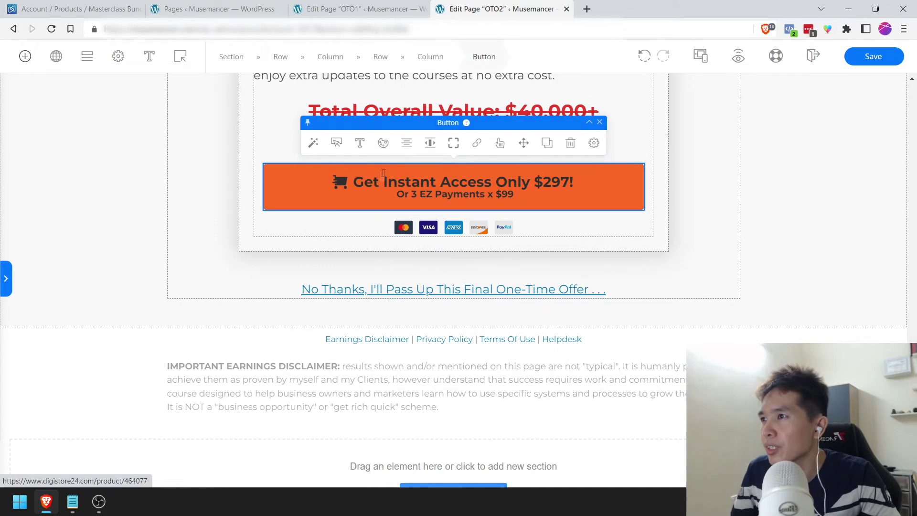
pyautogui.click(749, 178)
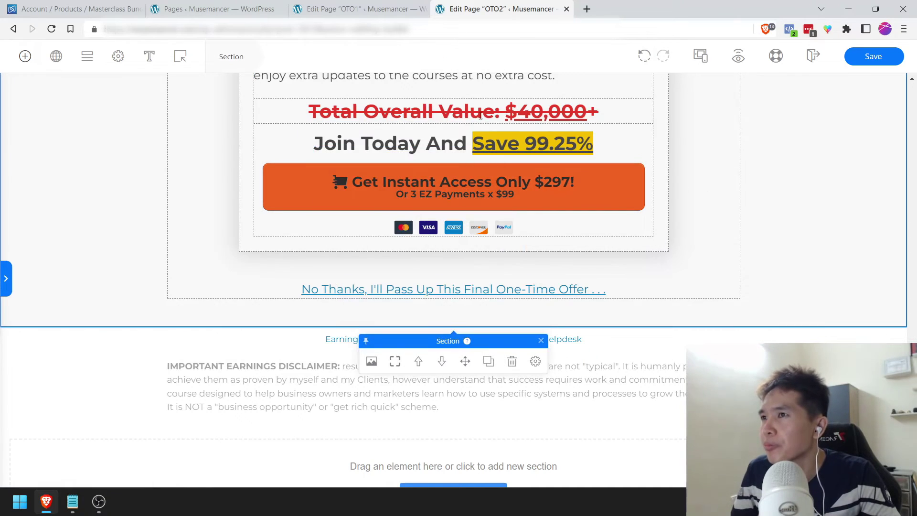
pyautogui.scroll(3, 462, 162)
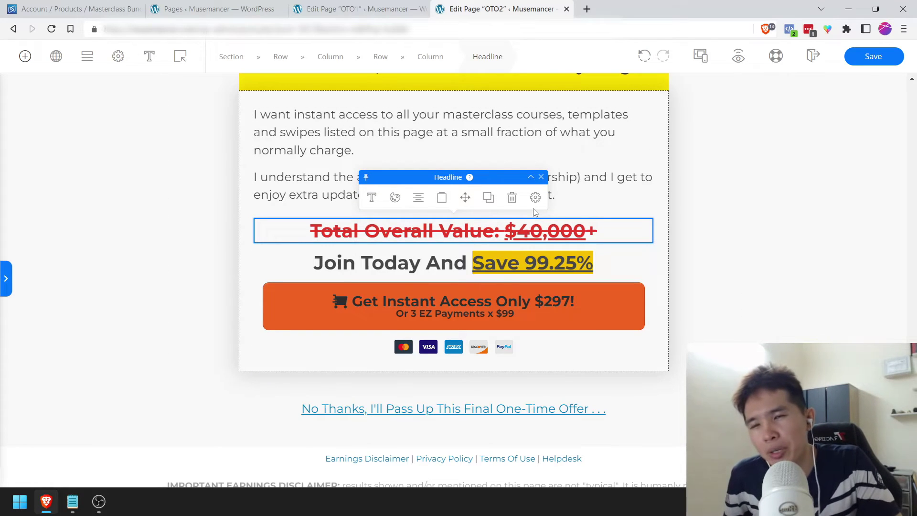
pyautogui.click(512, 197)
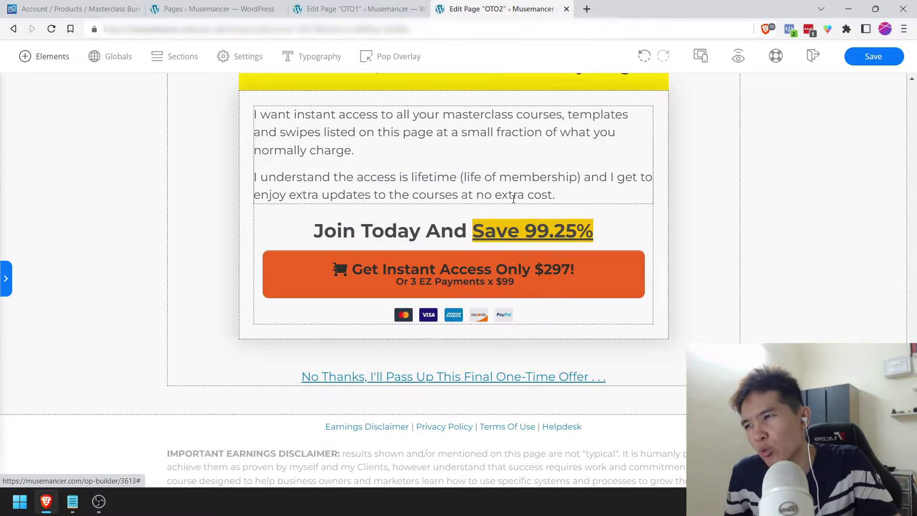
pyautogui.click(601, 235)
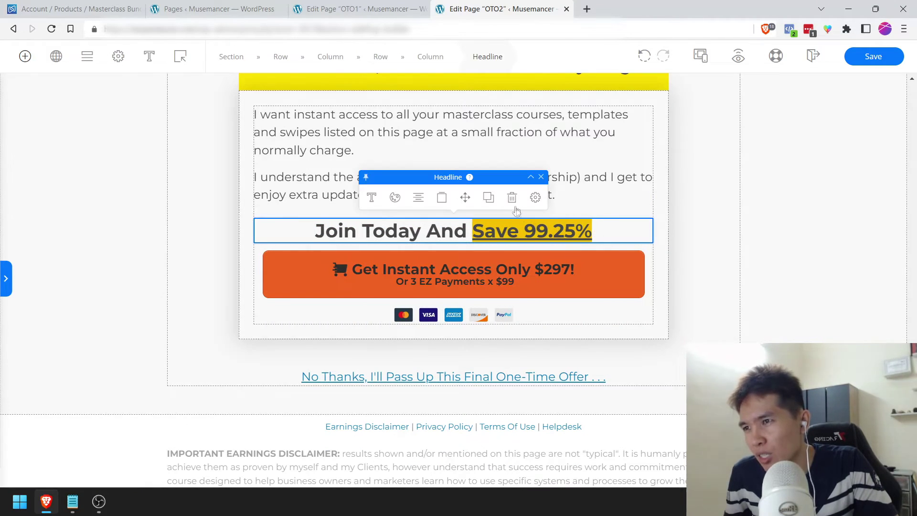
pyautogui.click(514, 198)
pyautogui.click(515, 198)
pyautogui.click(814, 135)
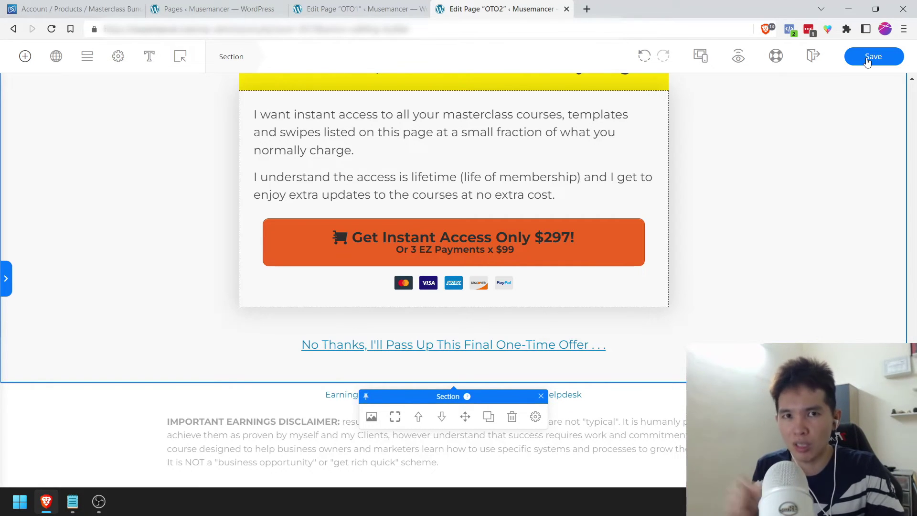
pyautogui.click(868, 59)
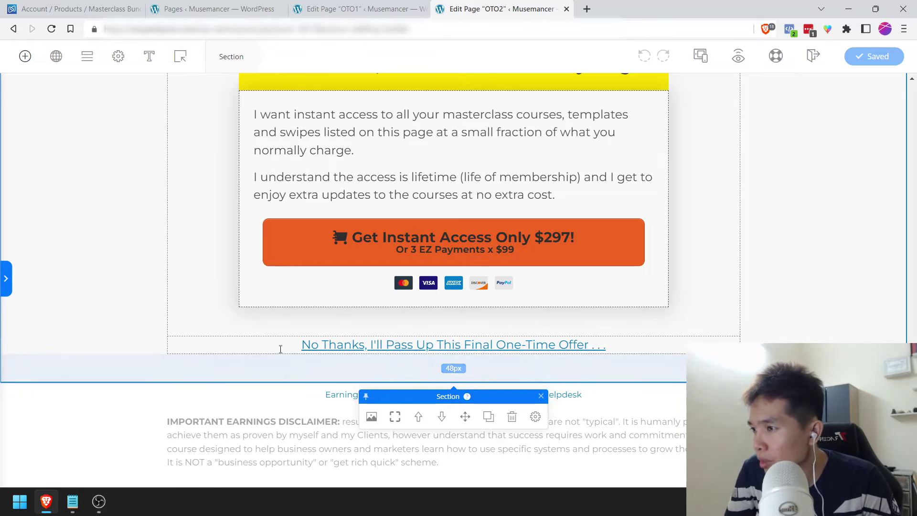
pyautogui.click(399, 347)
pyautogui.tripleClick(399, 348)
pyautogui.click(436, 319)
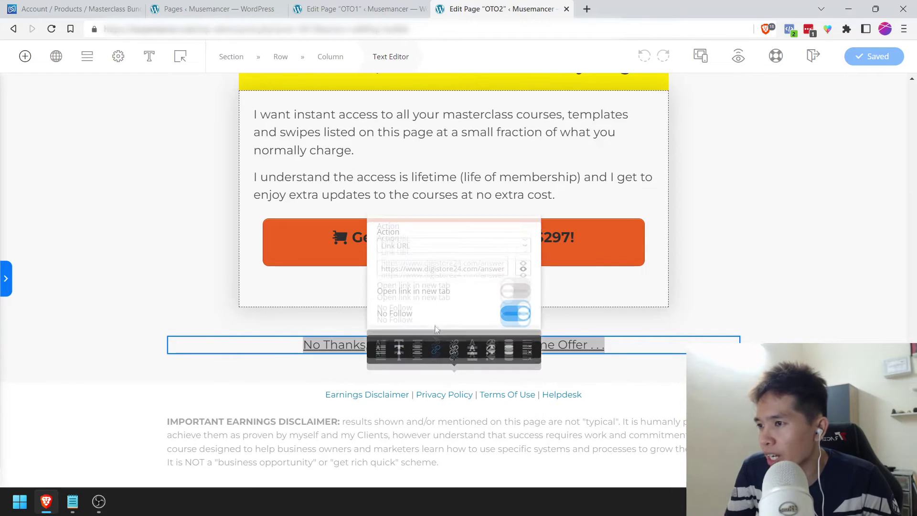
pyautogui.moveTo(422, 239); pyautogui.dragTo(525, 262)
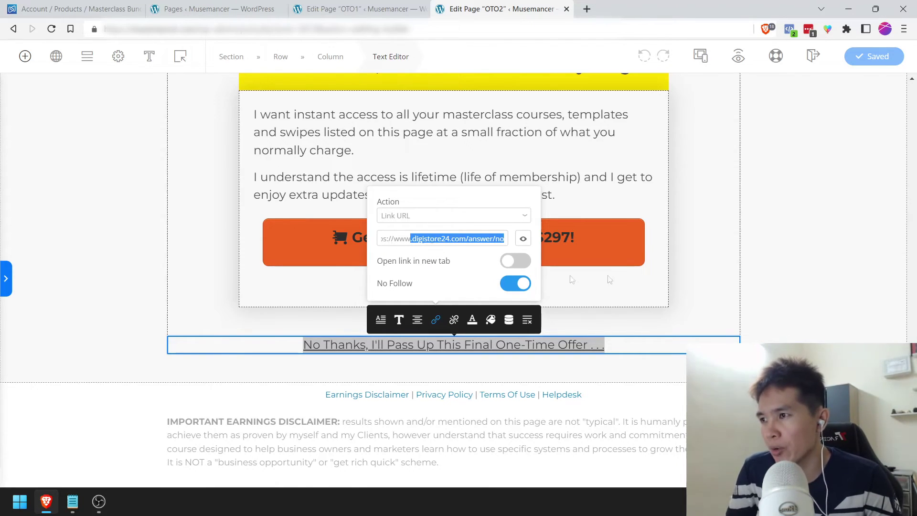
pyautogui.click(839, 253)
pyautogui.scroll(15, 423, 248)
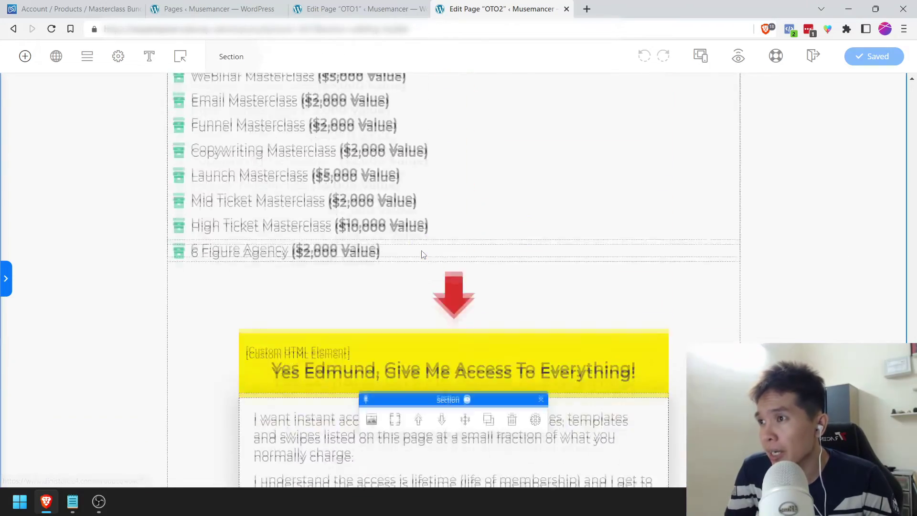
pyautogui.scroll(-20, 423, 251)
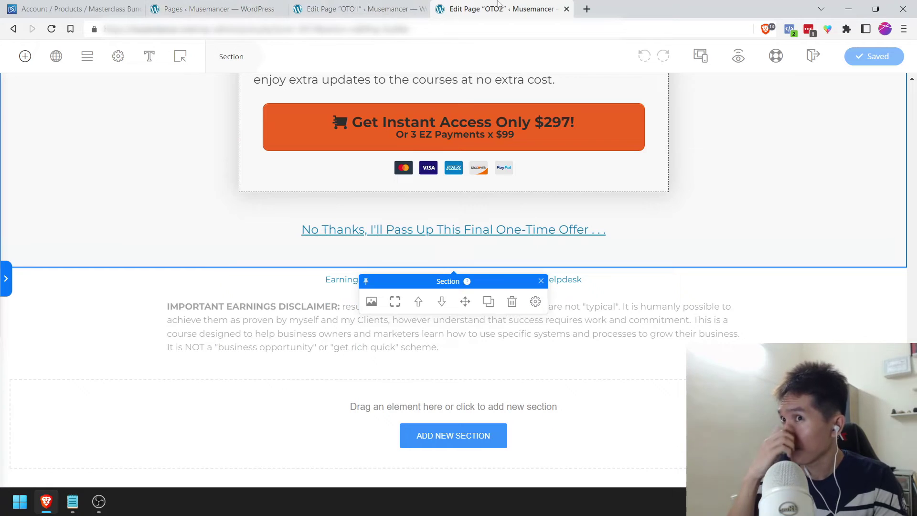
pyautogui.rightClick(738, 62)
pyautogui.click(764, 68)
pyautogui.click(633, 4)
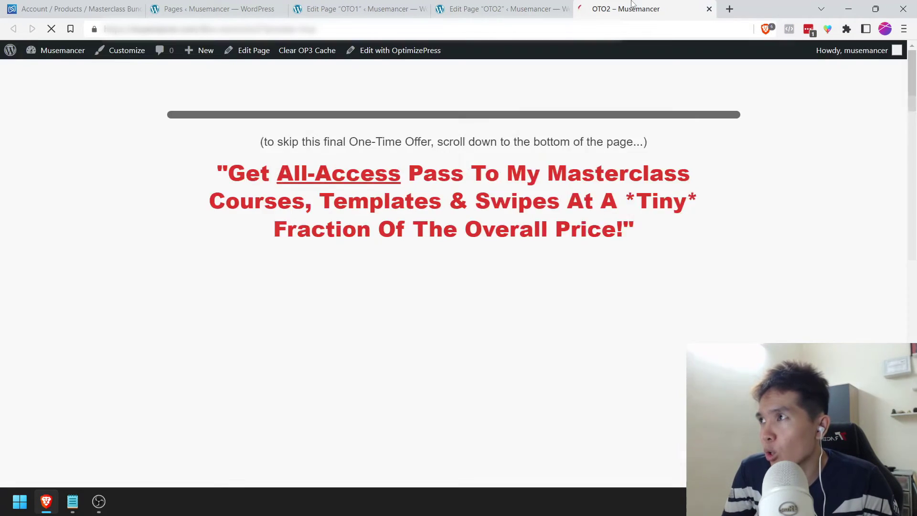
pyautogui.scroll(-20, 663, 315)
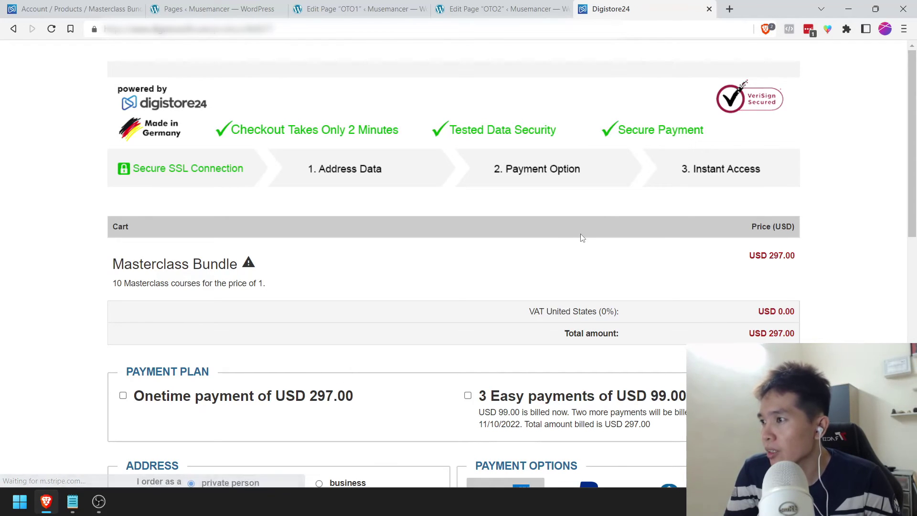
pyautogui.scroll(-1, 581, 237)
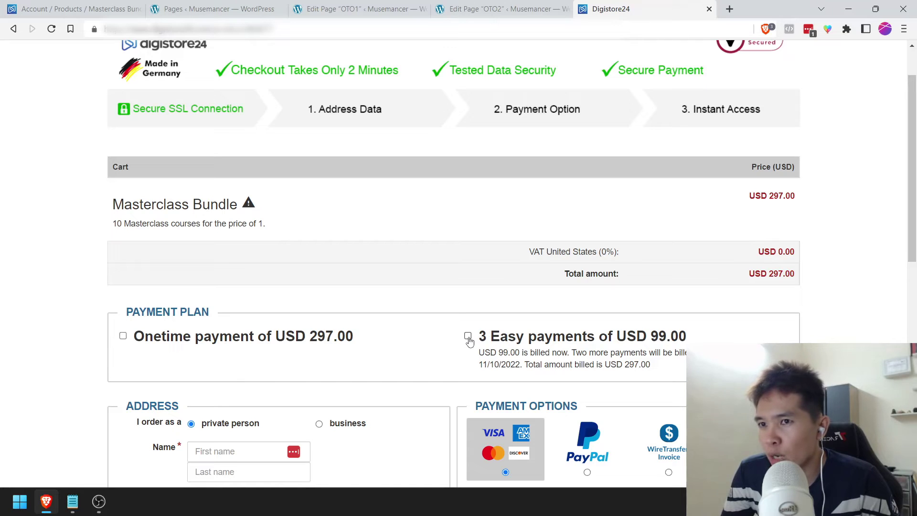
pyautogui.click(468, 337)
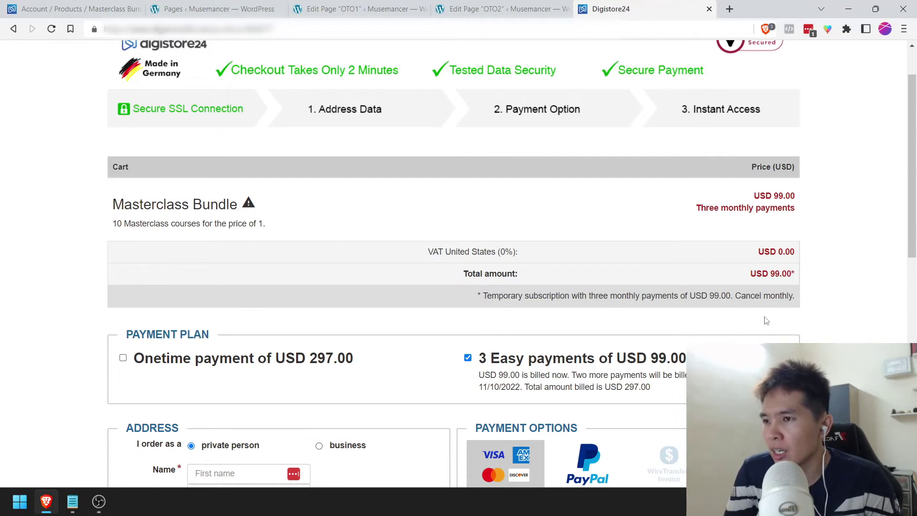
pyautogui.scroll(-1, 766, 321)
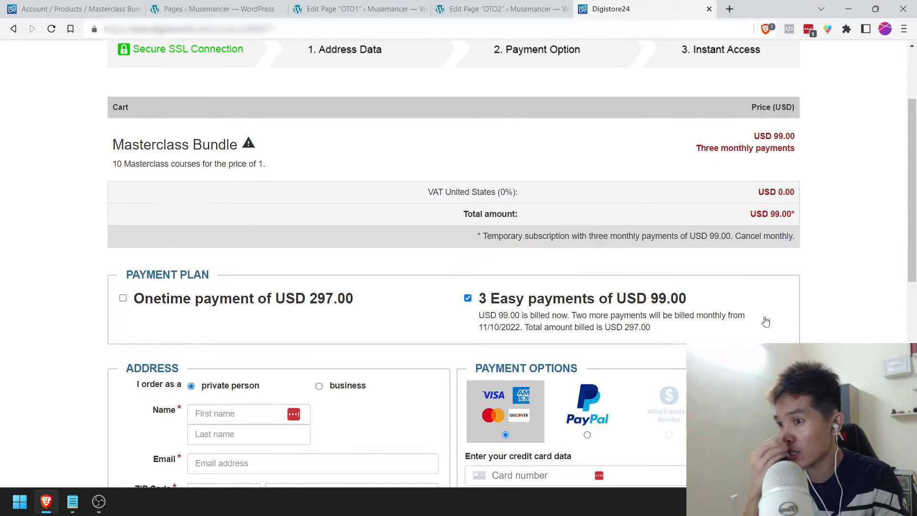
pyautogui.click(710, 8)
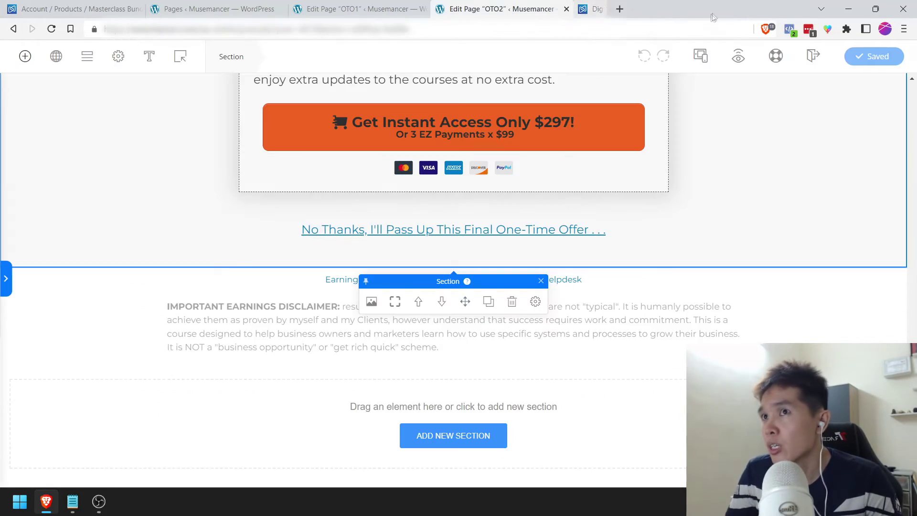
# Step: Show the Notepad checklist with the caret at the end of step 8, Conversion Cockpit upsell
pyautogui.click(72, 501)
pyautogui.scroll(2, 199, 263)
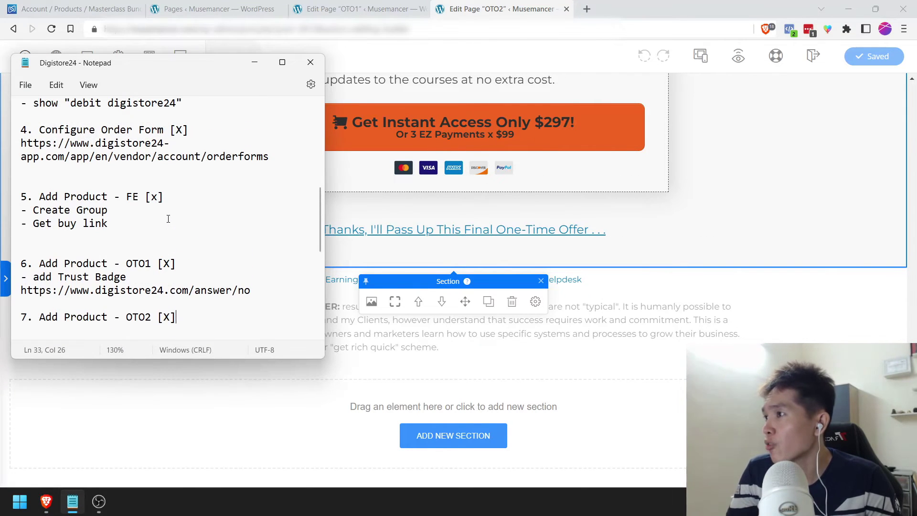
pyautogui.scroll(-2, 174, 284)
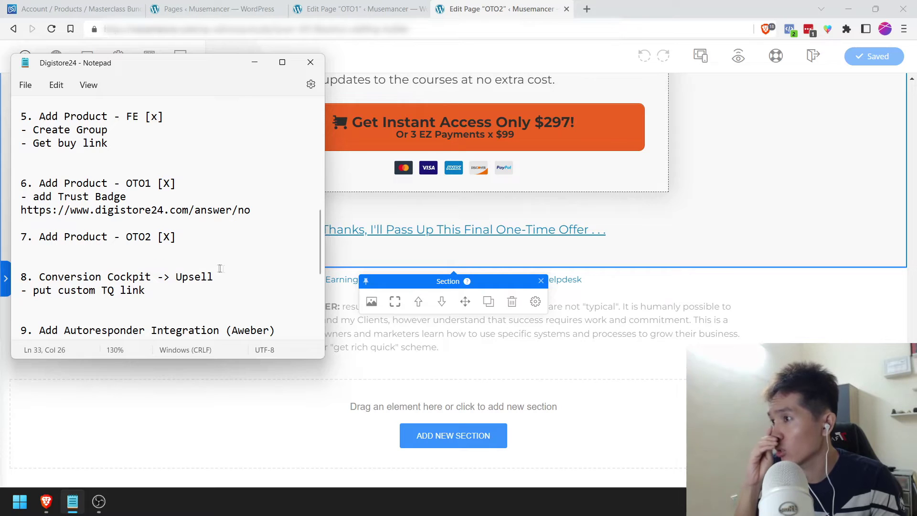
pyautogui.click(248, 280)
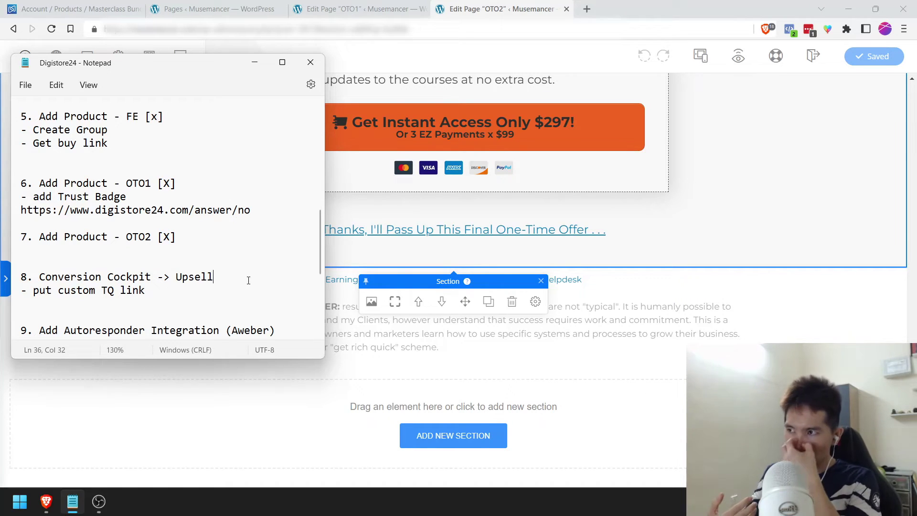
# Step: From Account > Products, open DBW Business Ticket's Conversion Cockpit through its three-dot menu
pyautogui.click(72, 9)
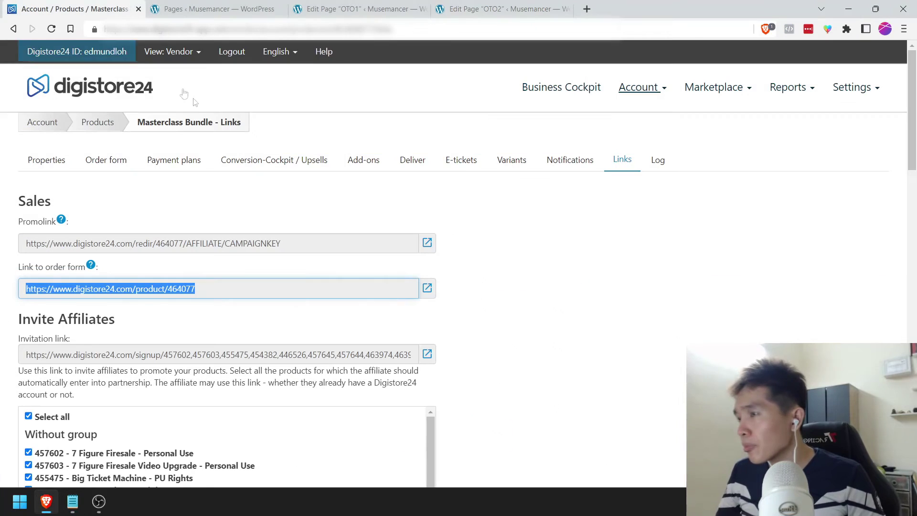
pyautogui.click(657, 92)
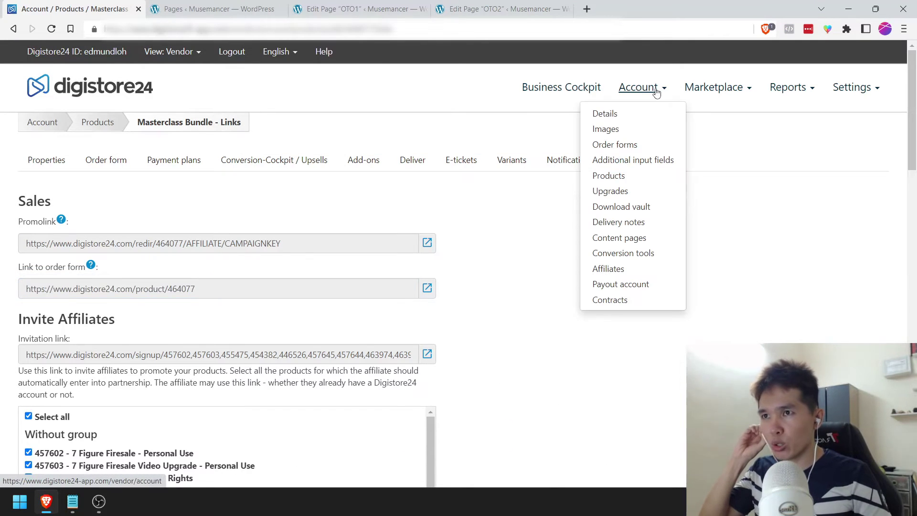
pyautogui.click(628, 177)
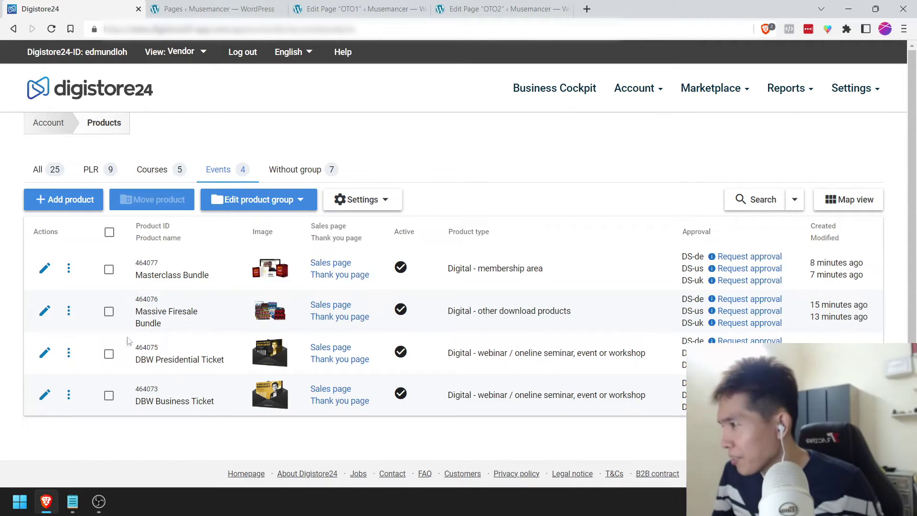
pyautogui.click(69, 397)
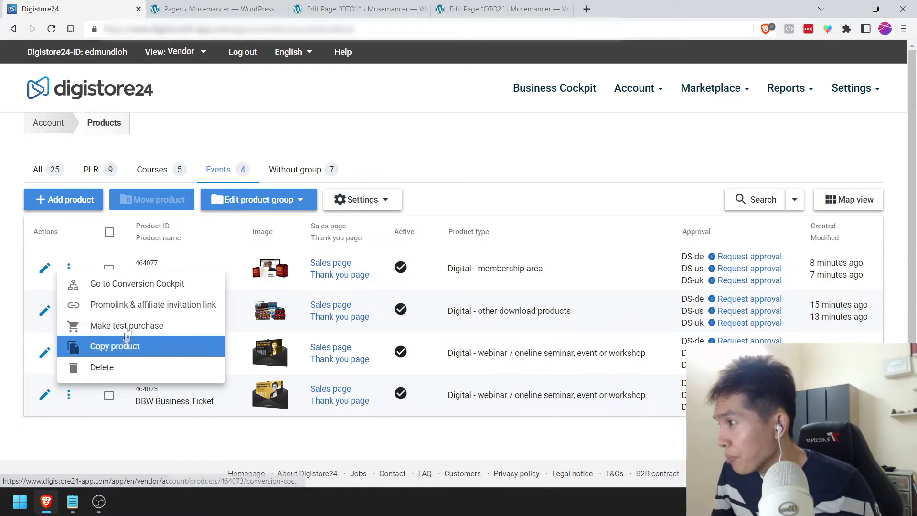
pyautogui.click(144, 285)
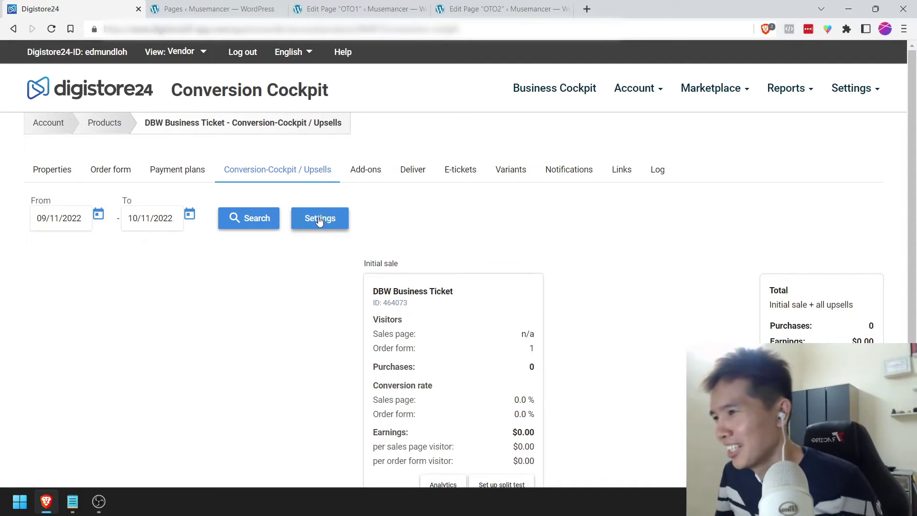
pyautogui.scroll(-3, 409, 321)
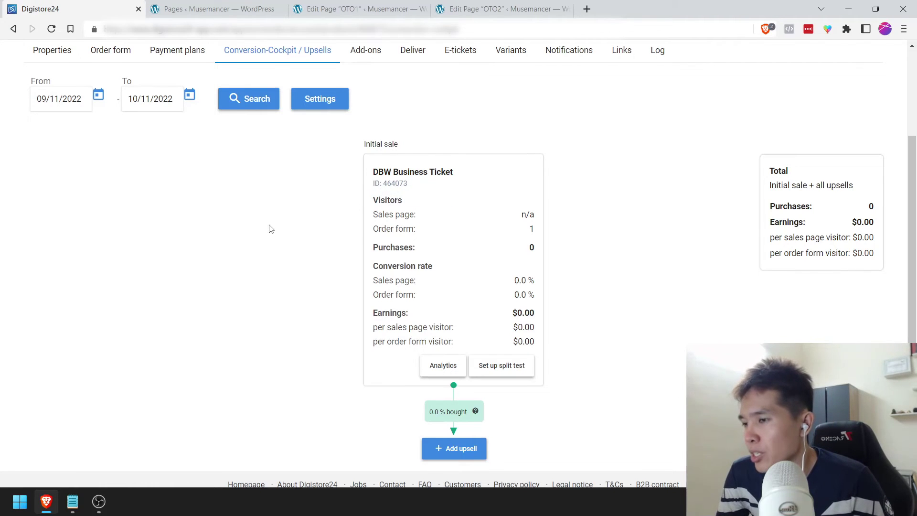
pyautogui.scroll(-1, 269, 228)
pyautogui.moveTo(448, 395)
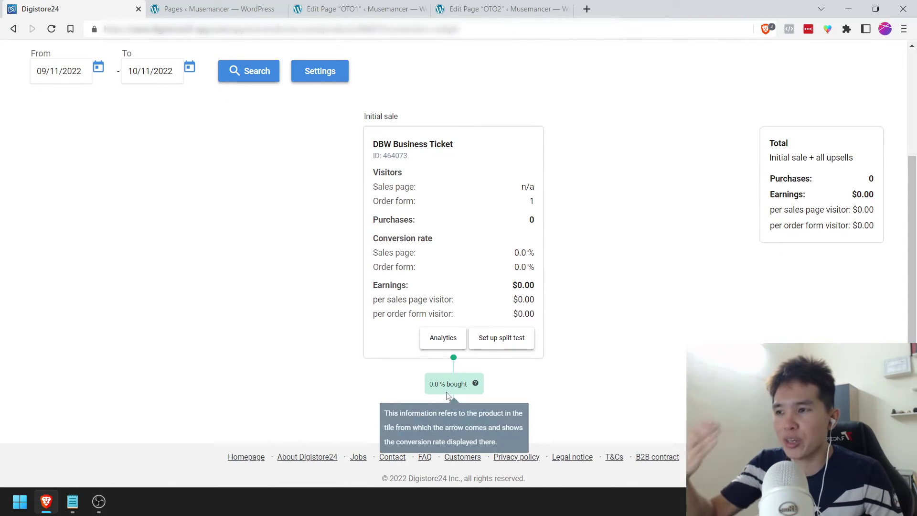
# Step: Add Massive Firesale Bundle as the first upsell after the initial sale and save it
pyautogui.click(449, 425)
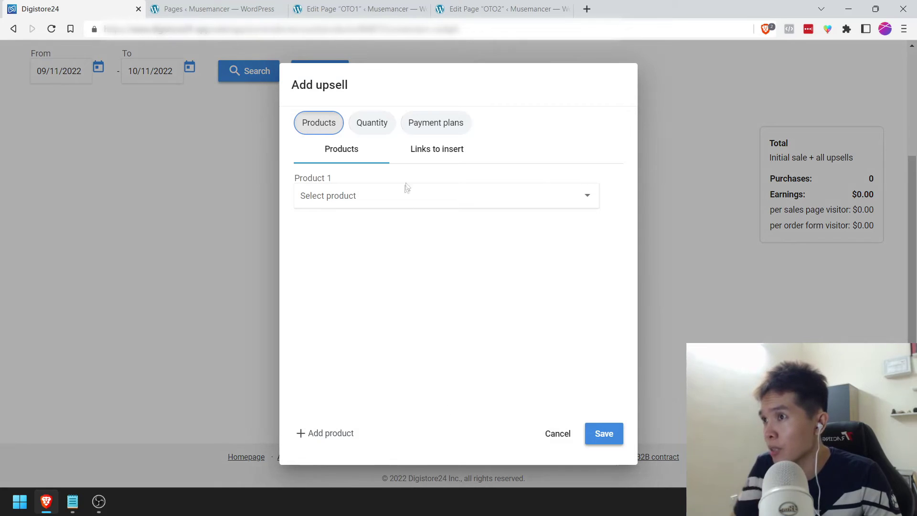
pyautogui.click(349, 204)
pyautogui.click(354, 195)
pyautogui.click(354, 196)
pyautogui.scroll(-2, 375, 287)
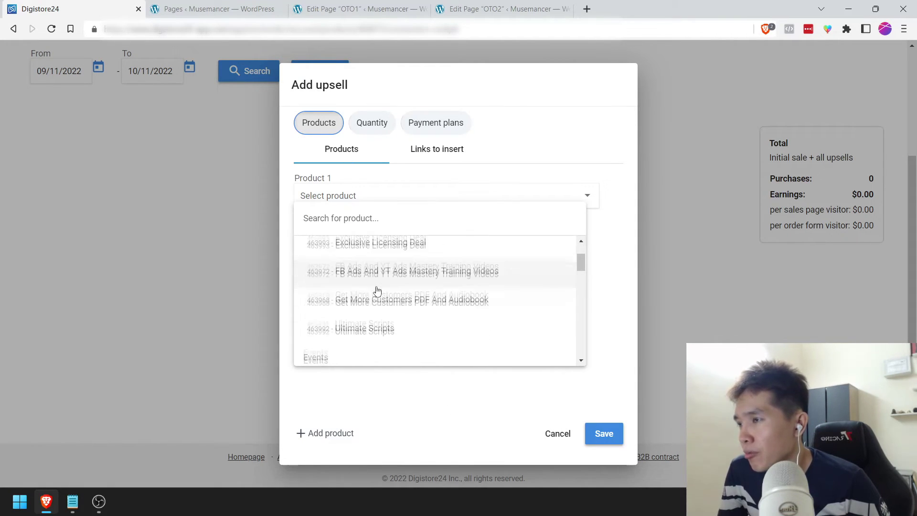
pyautogui.scroll(-3, 377, 290)
pyautogui.scroll(-2, 370, 296)
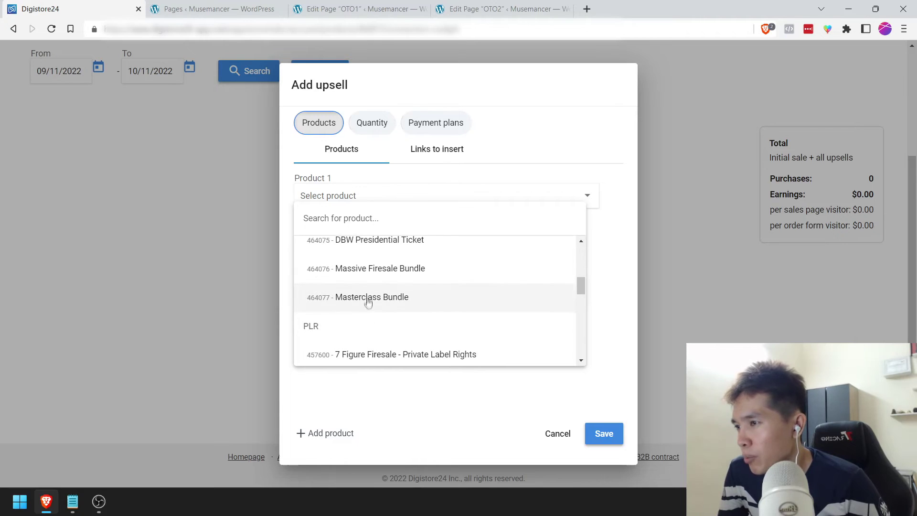
pyautogui.click(367, 274)
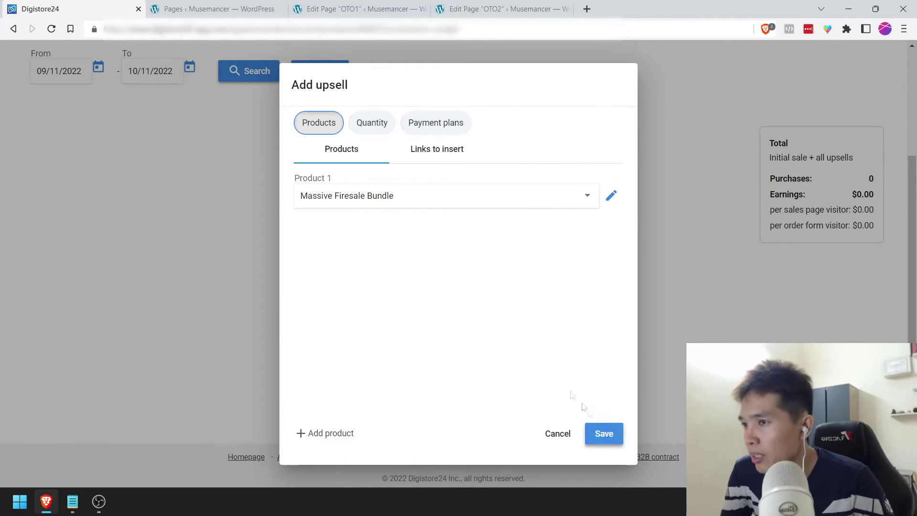
pyautogui.click(601, 432)
# Step: Add Masterclass Bundle as the upsell for buyers of the firesale bundle
pyautogui.scroll(-1, 651, 319)
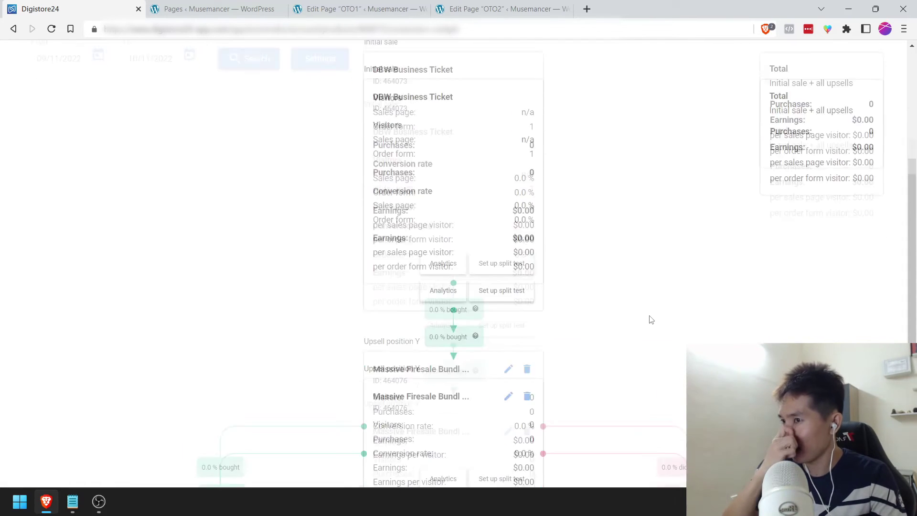
pyautogui.scroll(-3, 650, 319)
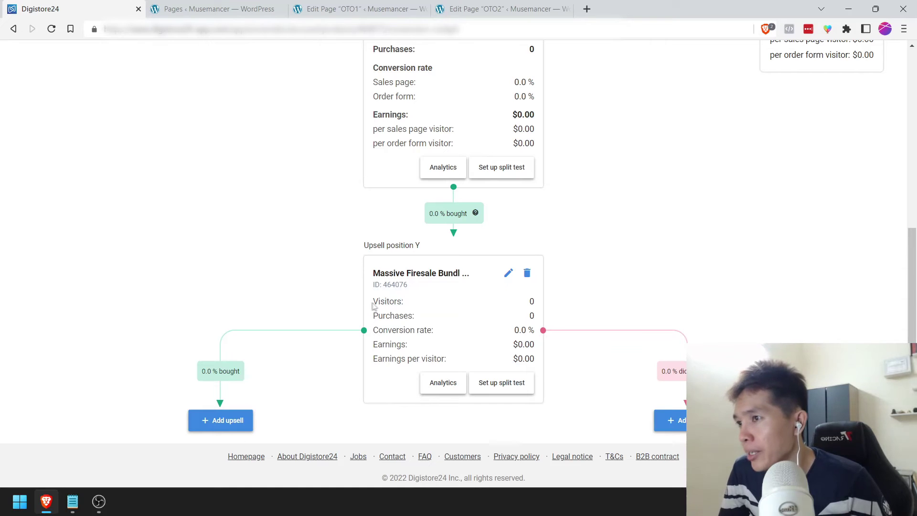
pyautogui.click(227, 423)
pyautogui.click(384, 201)
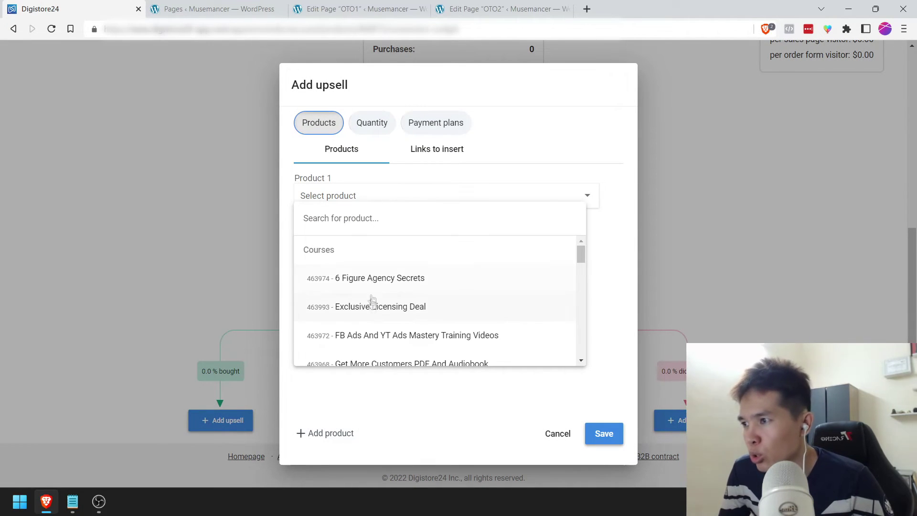
pyautogui.scroll(-5, 372, 290)
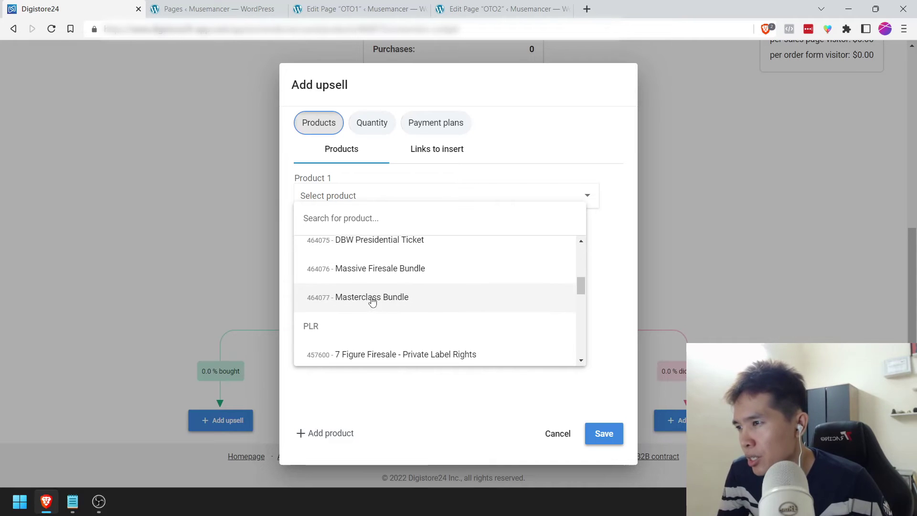
pyautogui.click(373, 298)
pyautogui.click(603, 432)
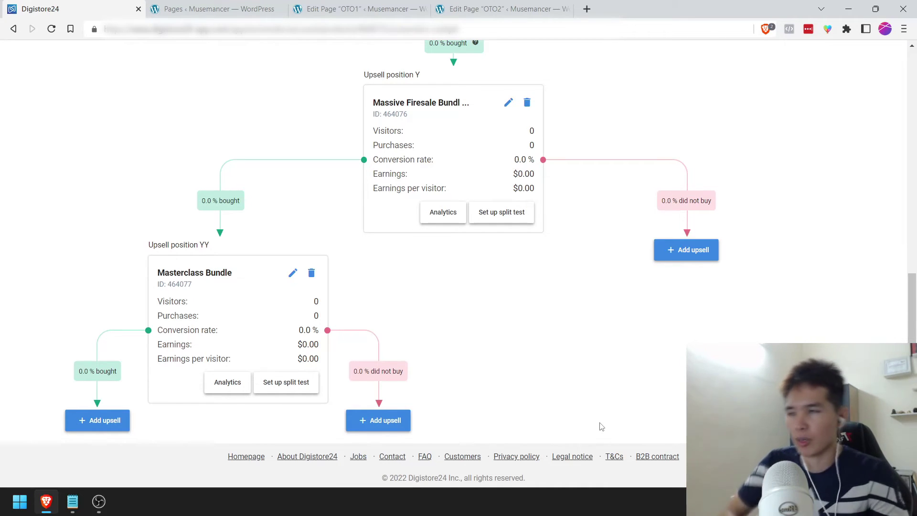
# Step: Add Masterclass Bundle as the upsell for those declining the firesale bundle, then review the funnel
pyautogui.scroll(7, 629, 406)
pyautogui.scroll(-6, 423, 359)
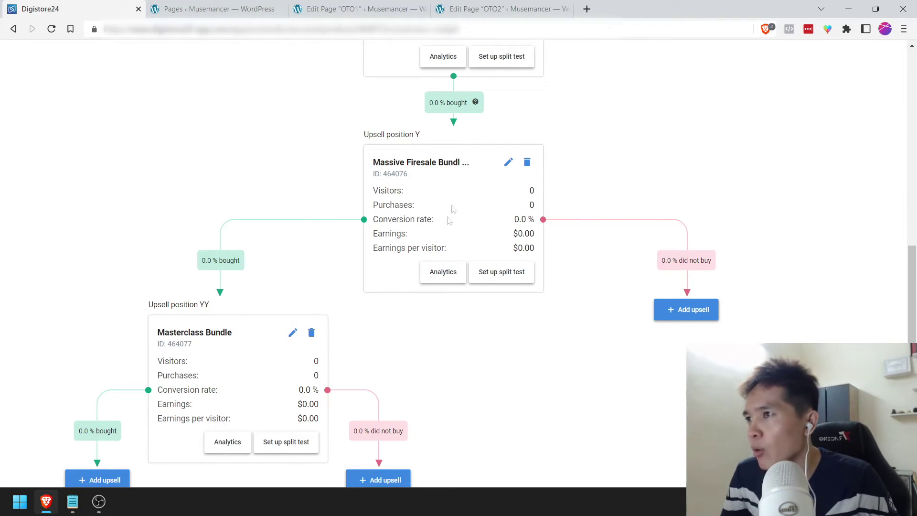
pyautogui.click(696, 310)
pyautogui.click(366, 191)
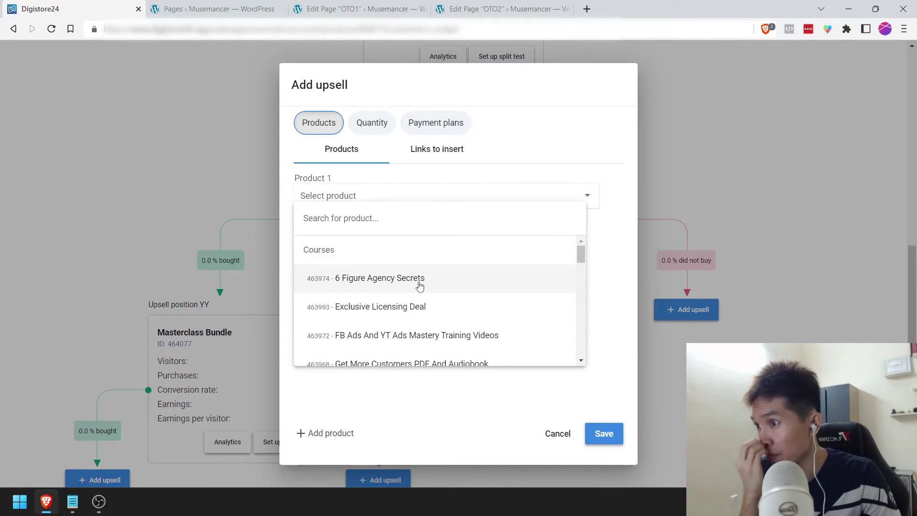
pyautogui.scroll(-1, 489, 289)
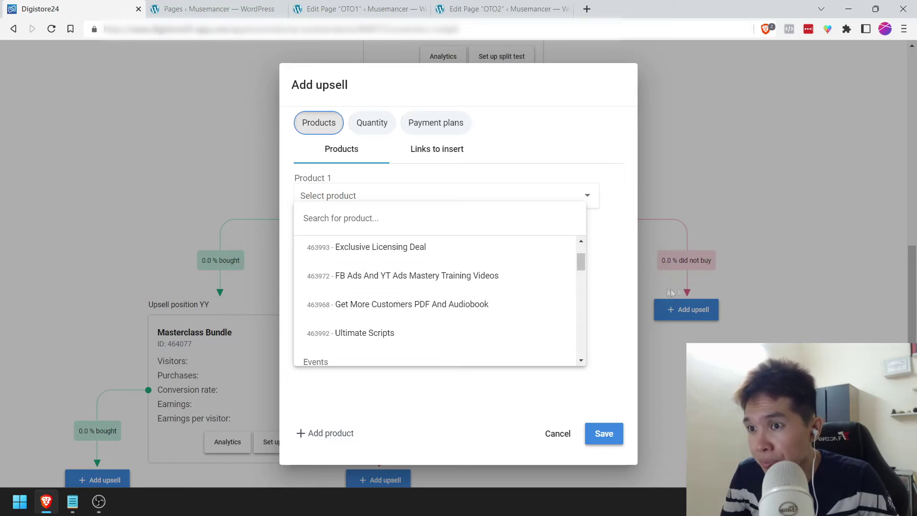
pyautogui.scroll(-1, 382, 305)
pyautogui.scroll(-2, 382, 306)
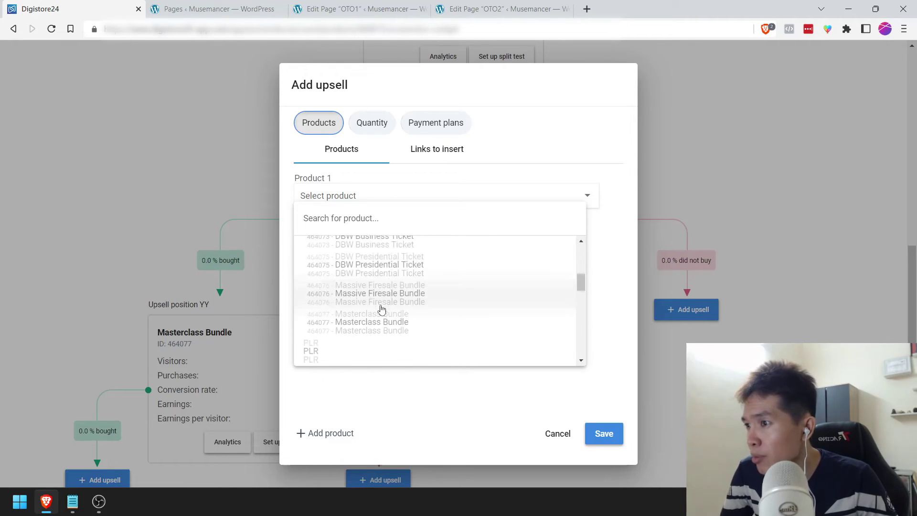
pyautogui.click(385, 300)
pyautogui.click(605, 433)
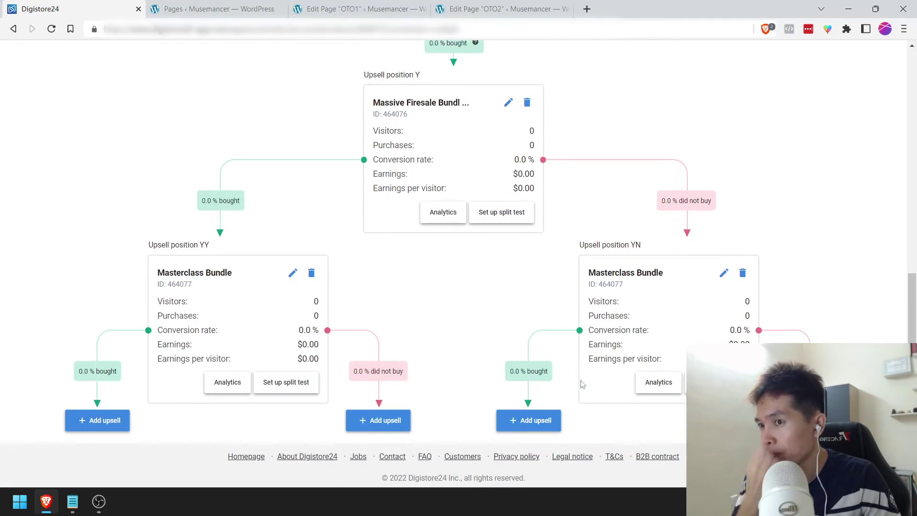
pyautogui.scroll(2, 572, 316)
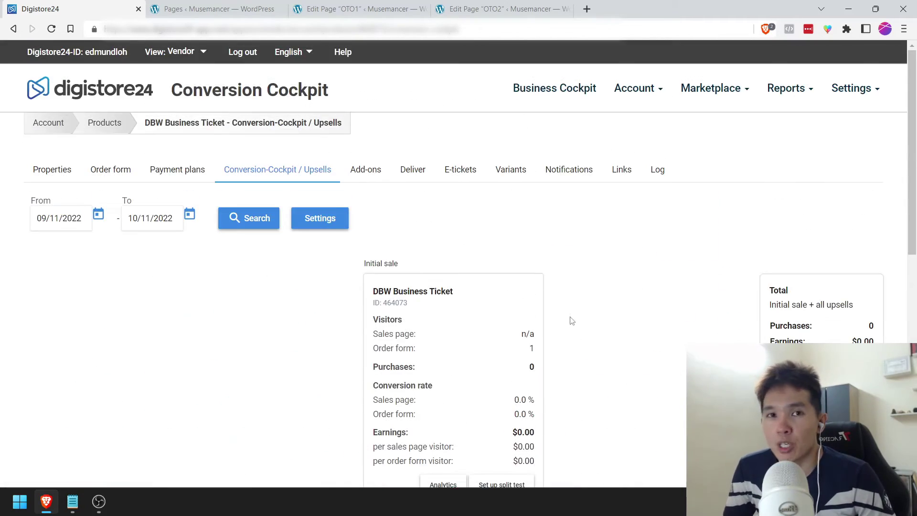
pyautogui.scroll(-10, 572, 317)
pyautogui.scroll(5, 572, 321)
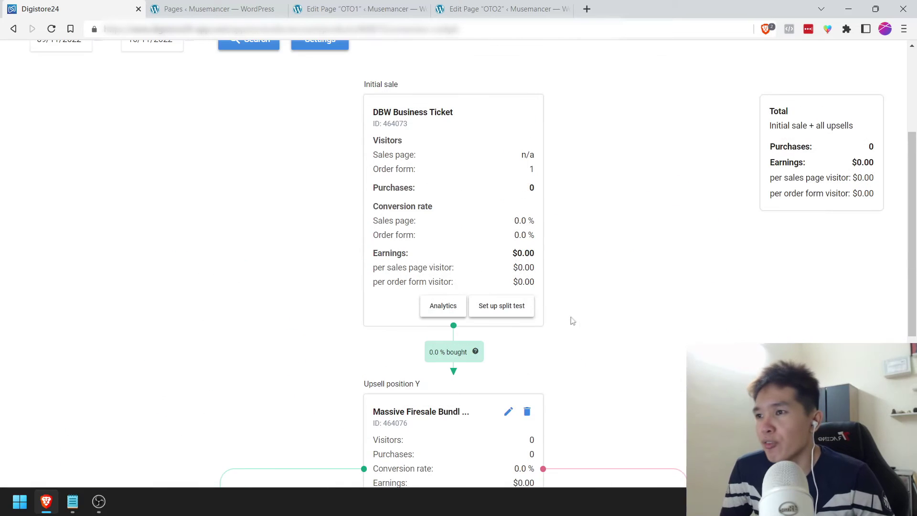
pyautogui.scroll(4, 456, 256)
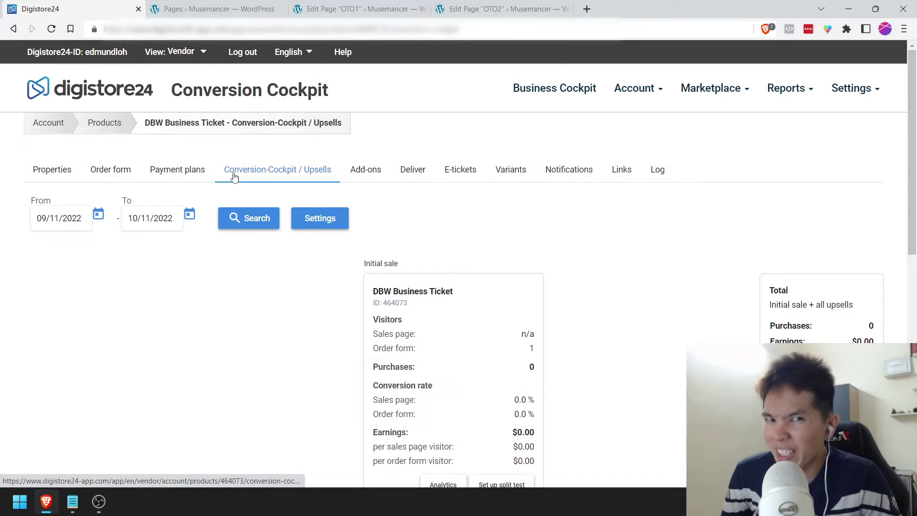
# Step: Open DBW Presidential Ticket's Conversion Cockpit and add Massive Firesale Bundle as its first upsell
pyautogui.click(115, 131)
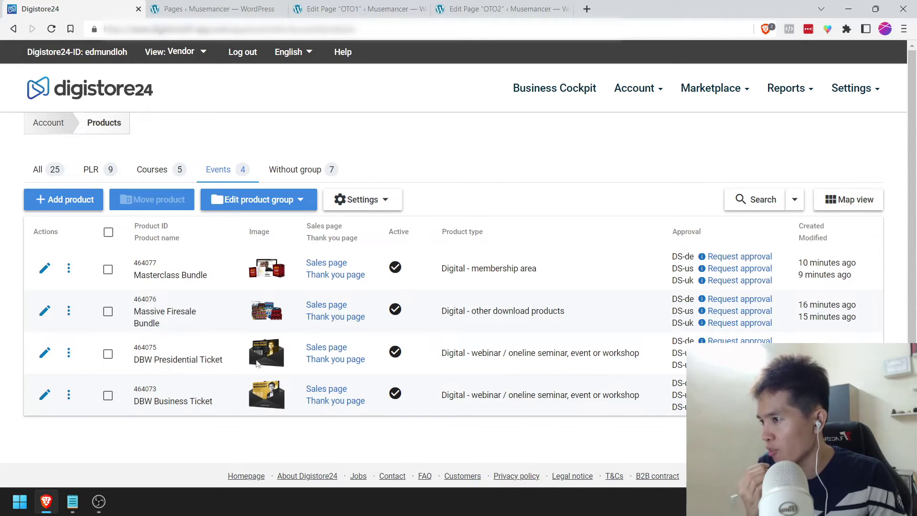
pyautogui.click(69, 353)
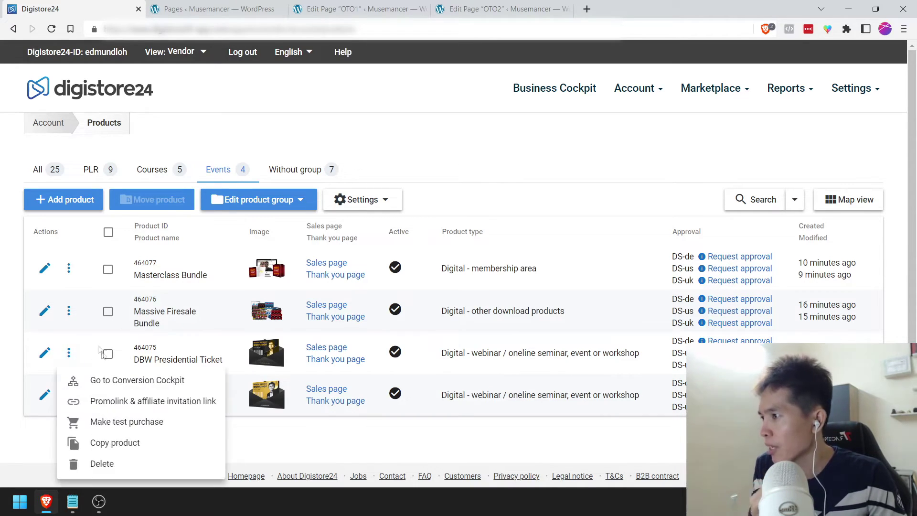
pyautogui.click(130, 387)
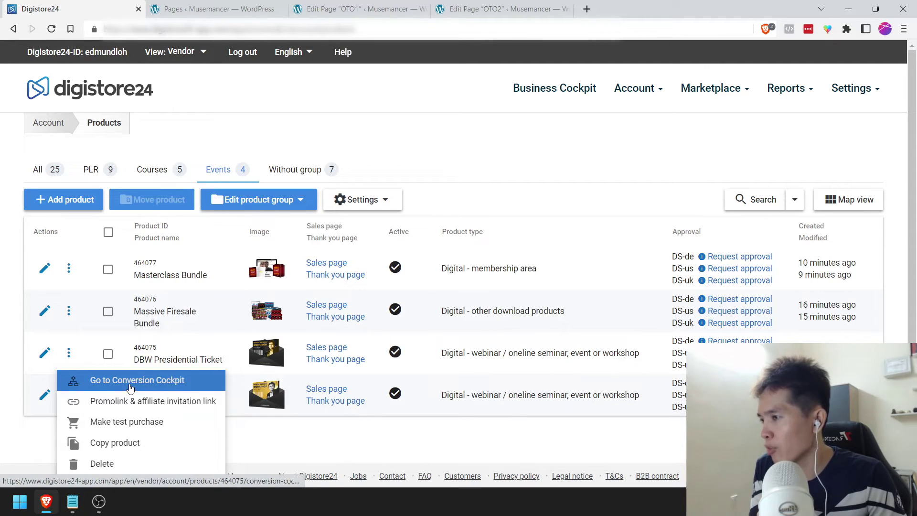
pyautogui.scroll(-3, 443, 284)
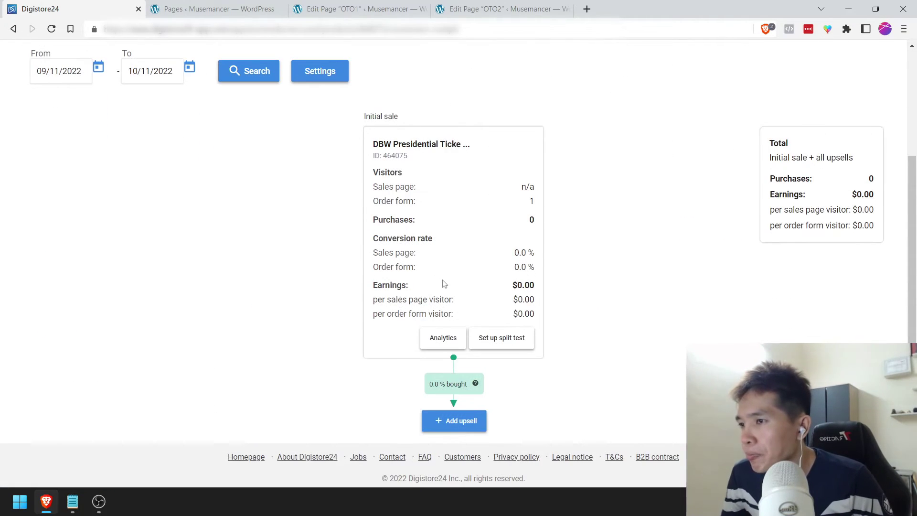
pyautogui.click(443, 421)
pyautogui.click(406, 197)
pyautogui.scroll(-5, 399, 287)
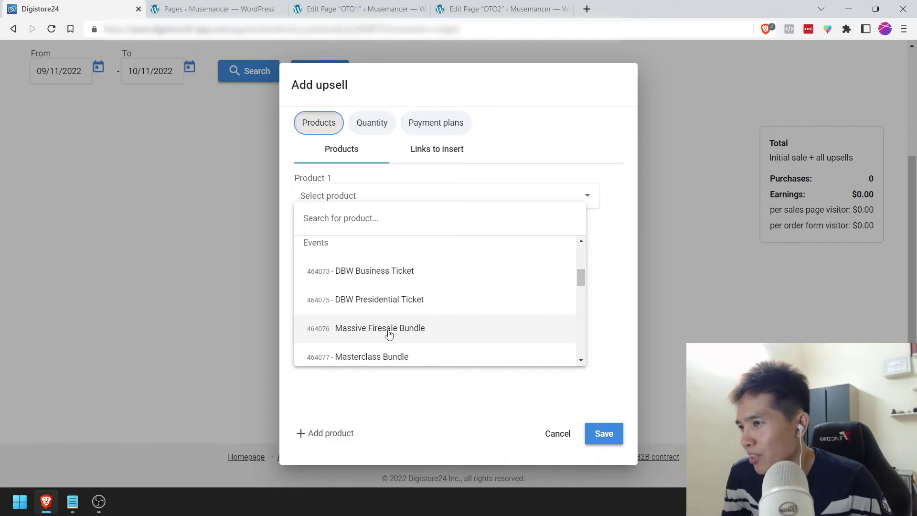
pyautogui.click(389, 333)
pyautogui.click(617, 435)
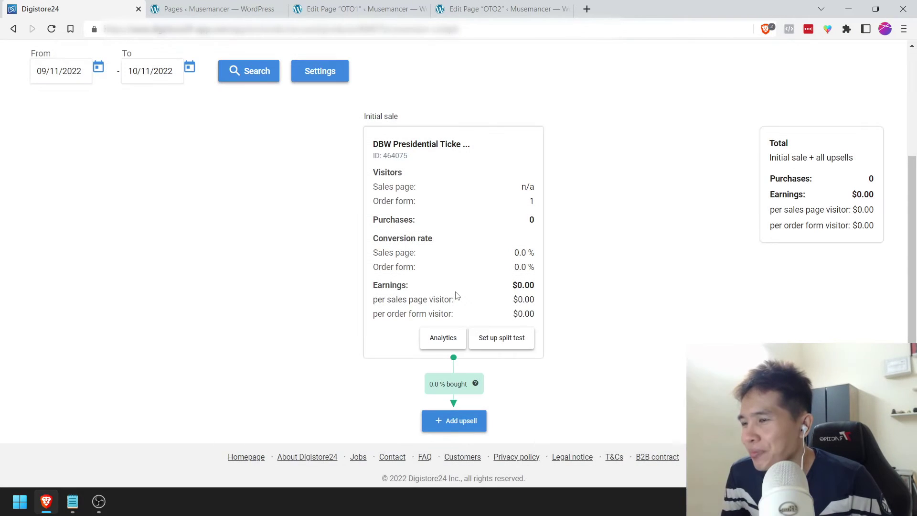
# Step: Add Masterclass Bundle as the upsell for buyers of the Massive Firesale Bundle
pyautogui.scroll(-3, 456, 296)
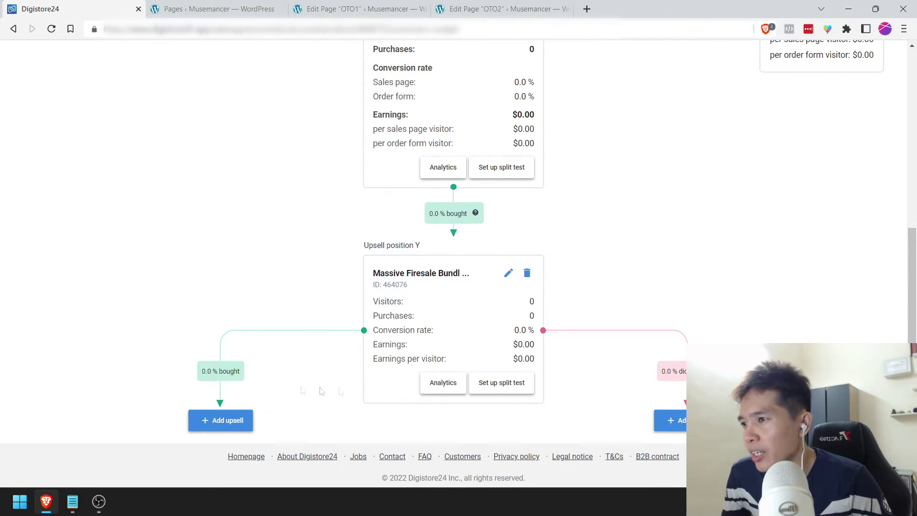
pyautogui.click(205, 422)
pyautogui.click(365, 203)
pyautogui.scroll(-10, 378, 306)
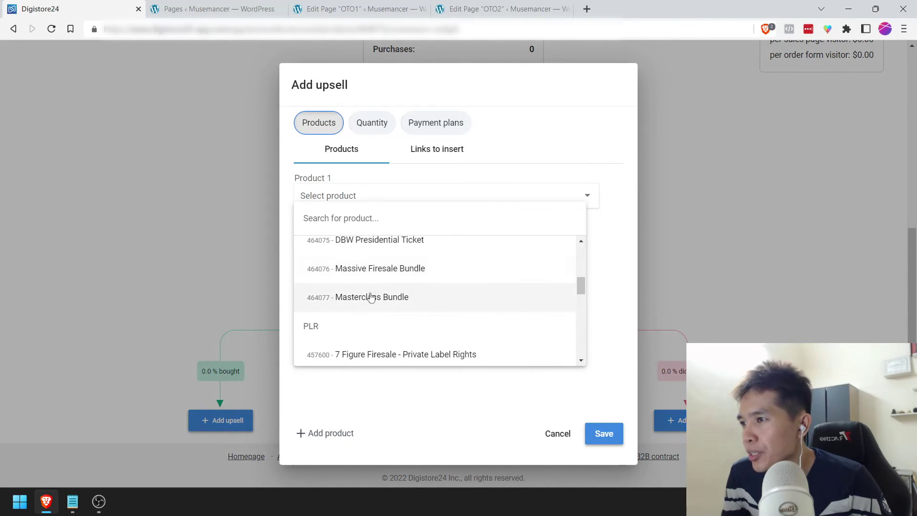
pyautogui.click(381, 296)
pyautogui.click(600, 435)
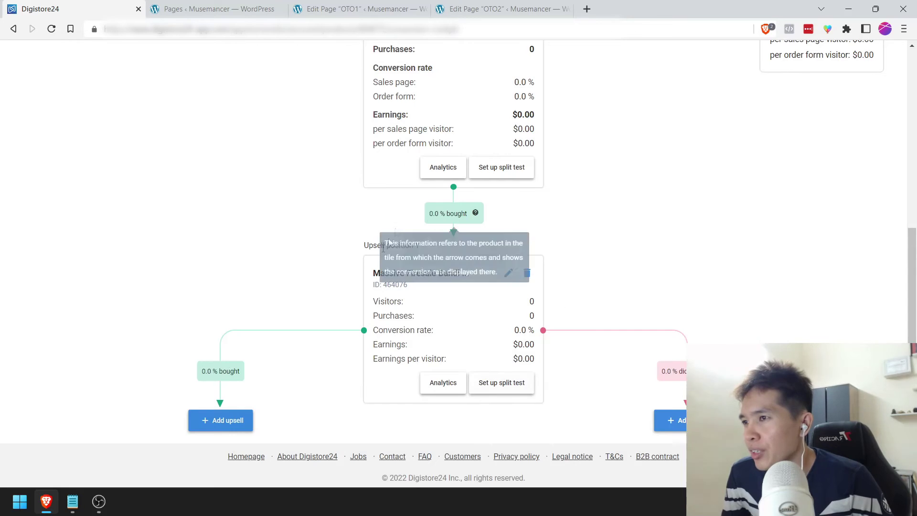
# Step: Add Masterclass Bundle as the upsell for those declining the Massive Firesale Bundle
pyautogui.click(677, 258)
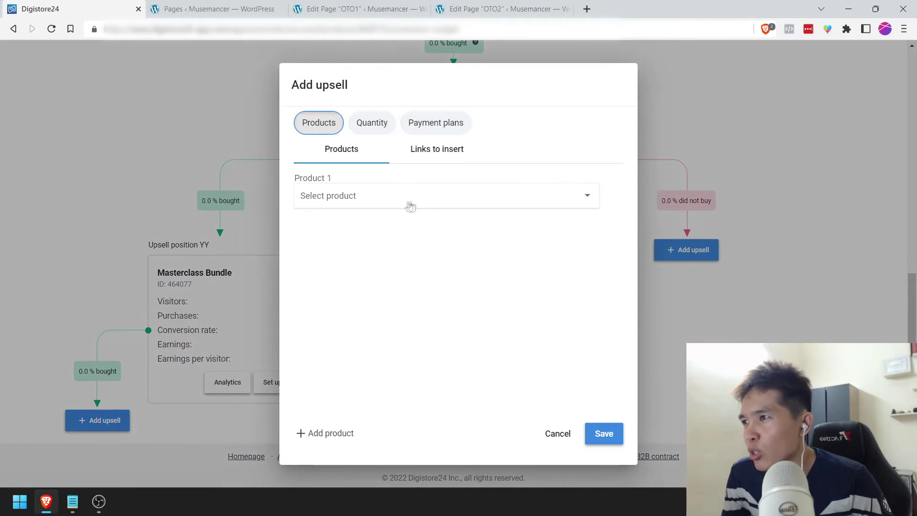
pyautogui.click(426, 203)
pyautogui.scroll(-5, 401, 287)
pyautogui.scroll(-1, 400, 308)
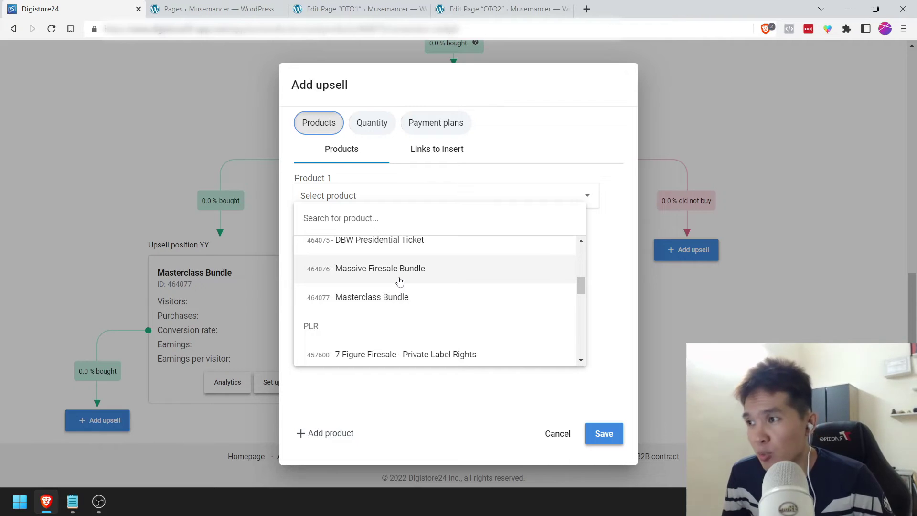
pyautogui.click(390, 298)
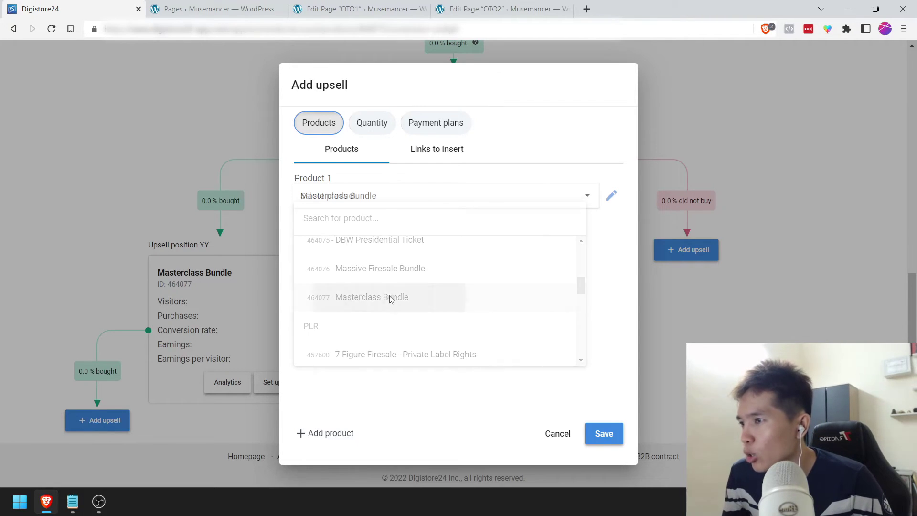
pyautogui.click(615, 433)
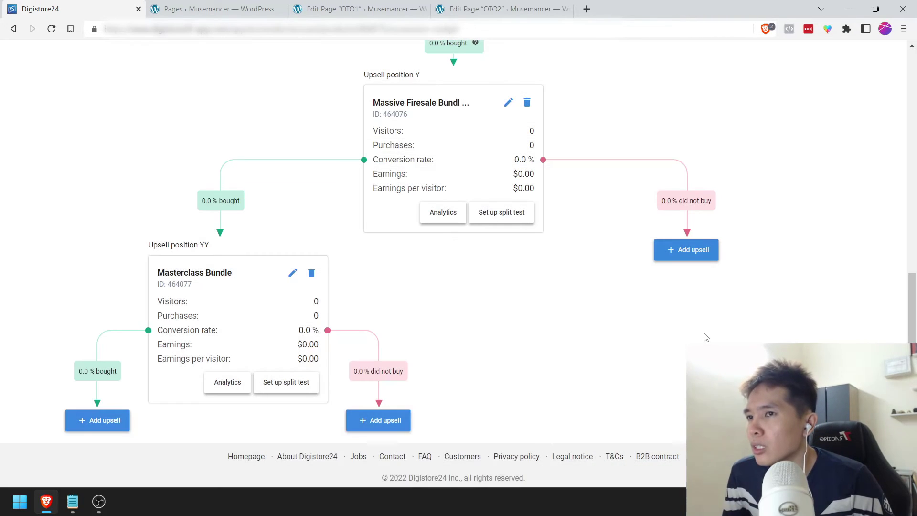
pyautogui.scroll(10, 669, 324)
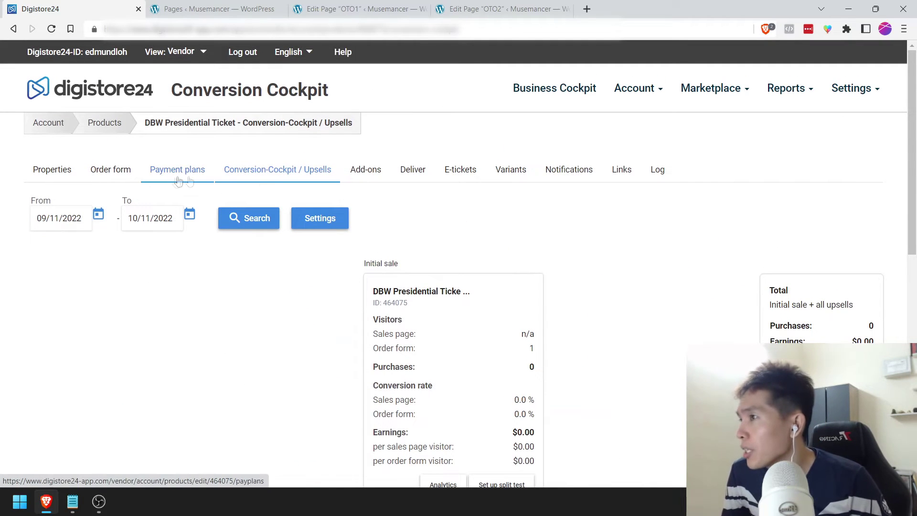
# Step: Open Massive Firesale Bundle's Conversion Cockpit and save Masterclass Bundle as its upsell
pyautogui.click(113, 130)
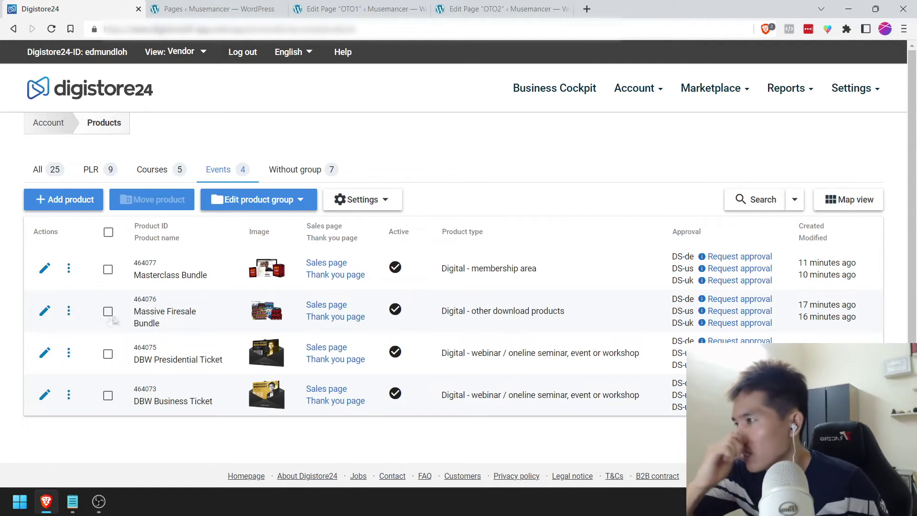
pyautogui.click(71, 312)
pyautogui.click(96, 338)
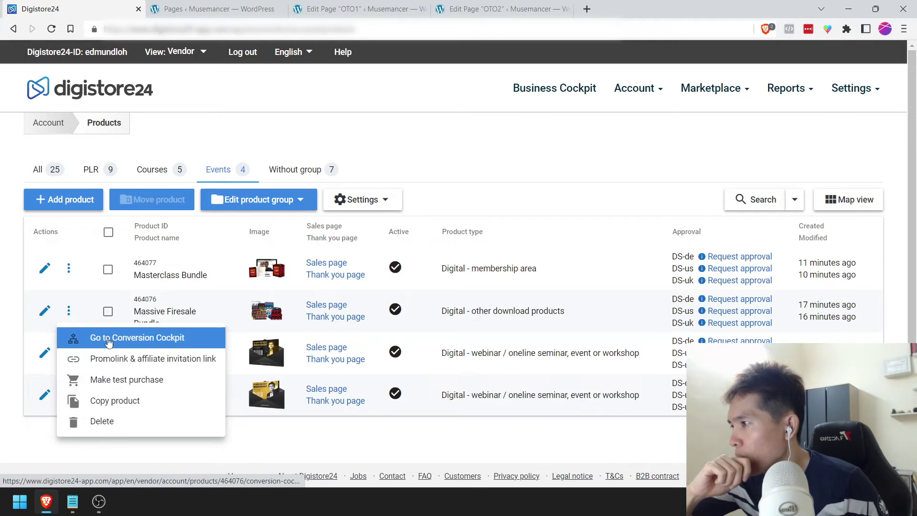
pyautogui.scroll(-3, 410, 289)
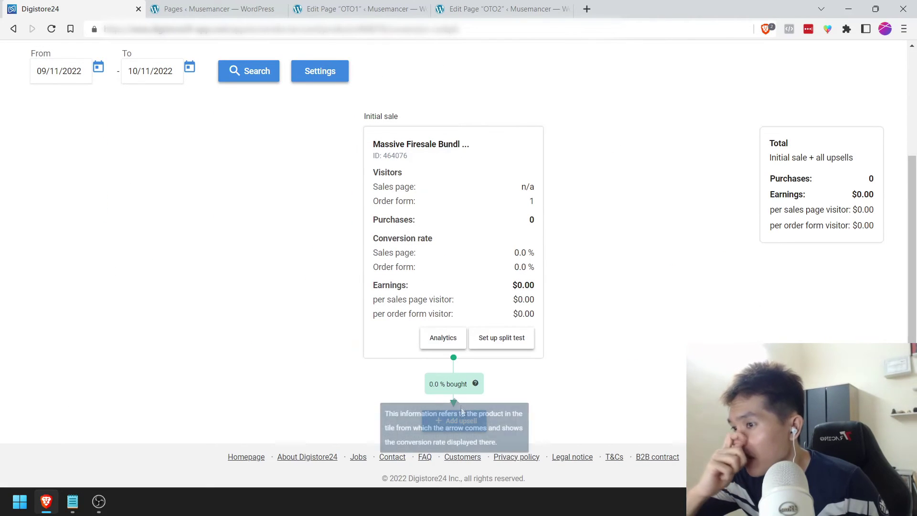
pyautogui.click(456, 423)
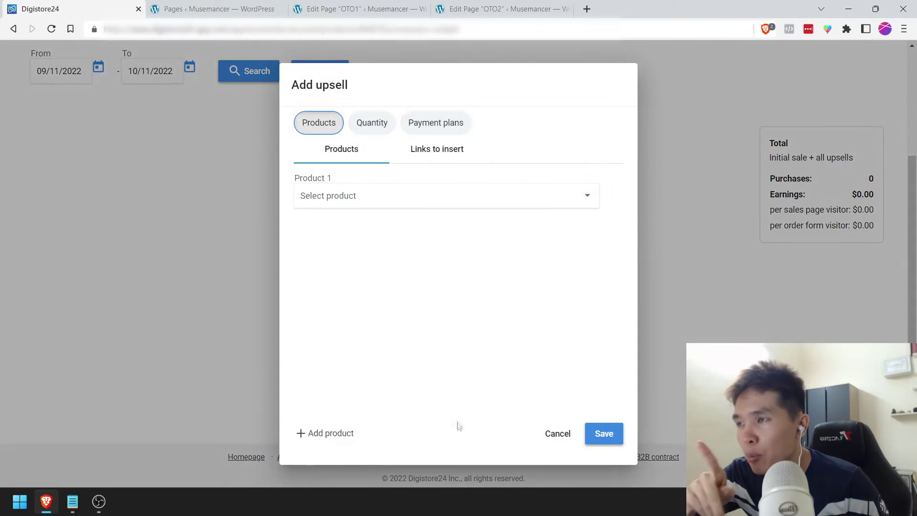
pyautogui.click(395, 204)
pyautogui.scroll(-2, 392, 308)
pyautogui.scroll(-3, 393, 308)
pyautogui.scroll(1, 391, 305)
pyautogui.click(391, 304)
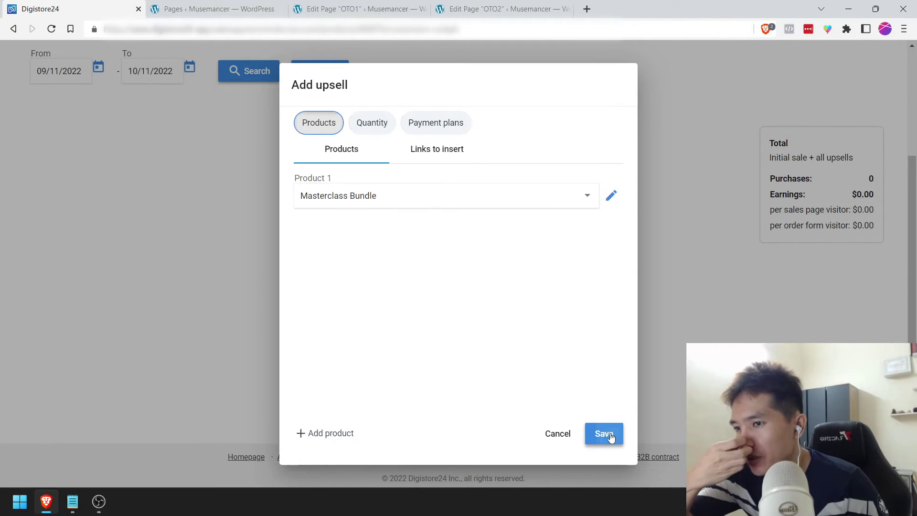
pyautogui.click(608, 434)
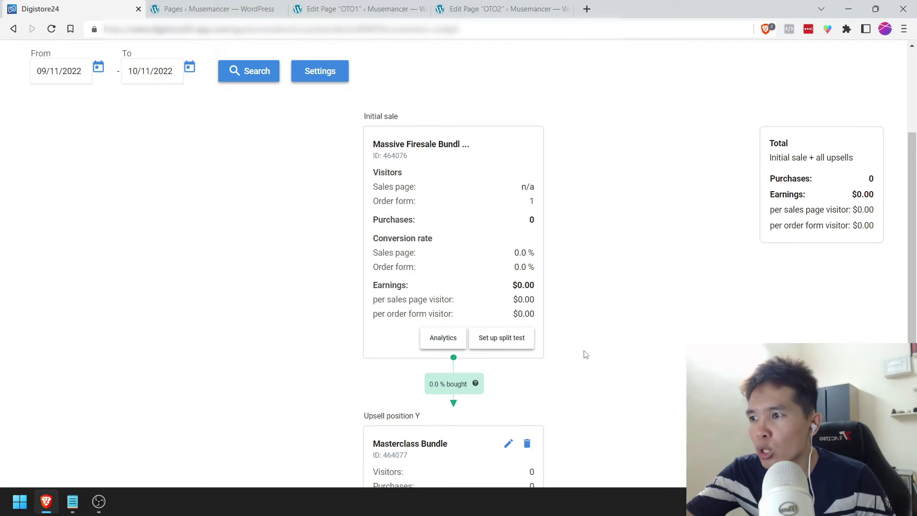
# Step: Scroll through the saved funnel to check the Masterclass Bundle upsell
pyautogui.scroll(-1, 586, 355)
pyautogui.scroll(-2, 586, 354)
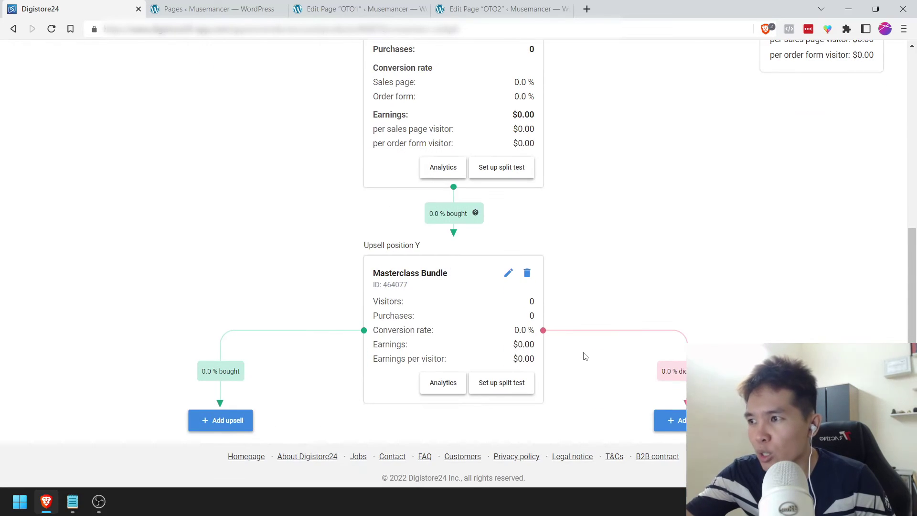
pyautogui.scroll(1, 586, 356)
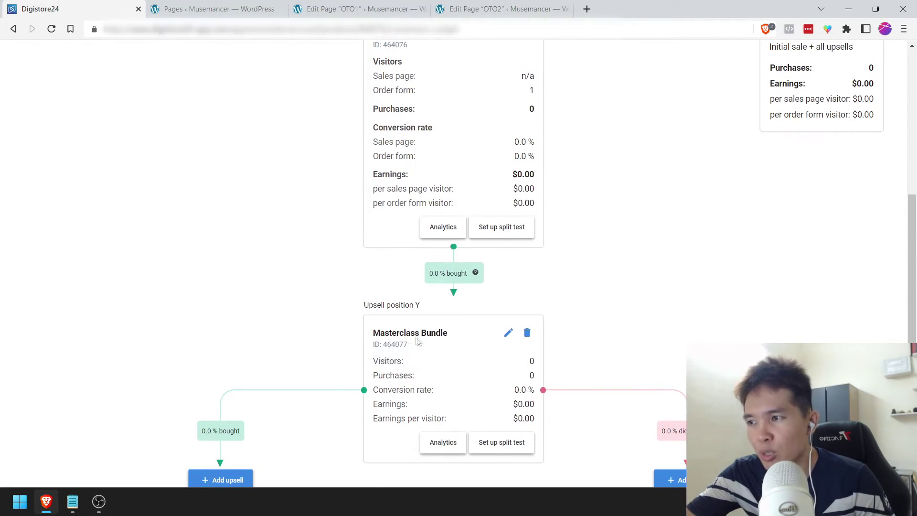
pyautogui.scroll(2, 482, 198)
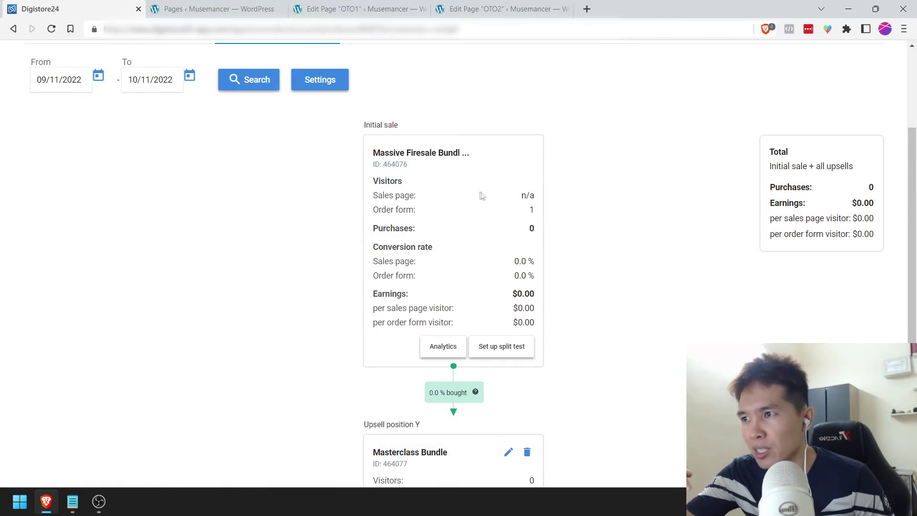
pyautogui.scroll(-3, 529, 289)
pyautogui.scroll(10, 628, 293)
# Step: Go back to the Products list, read the Notepad checklist past item 9, then return to the browser
pyautogui.click(103, 123)
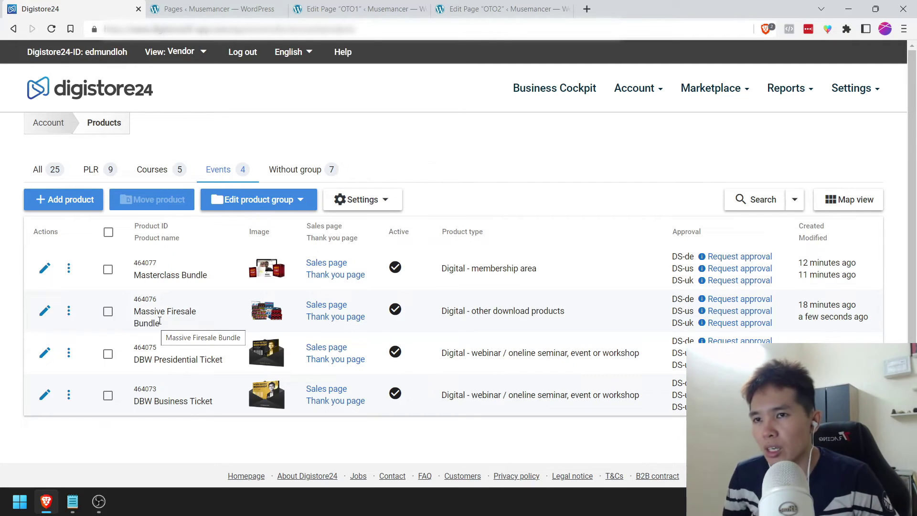
pyautogui.click(72, 502)
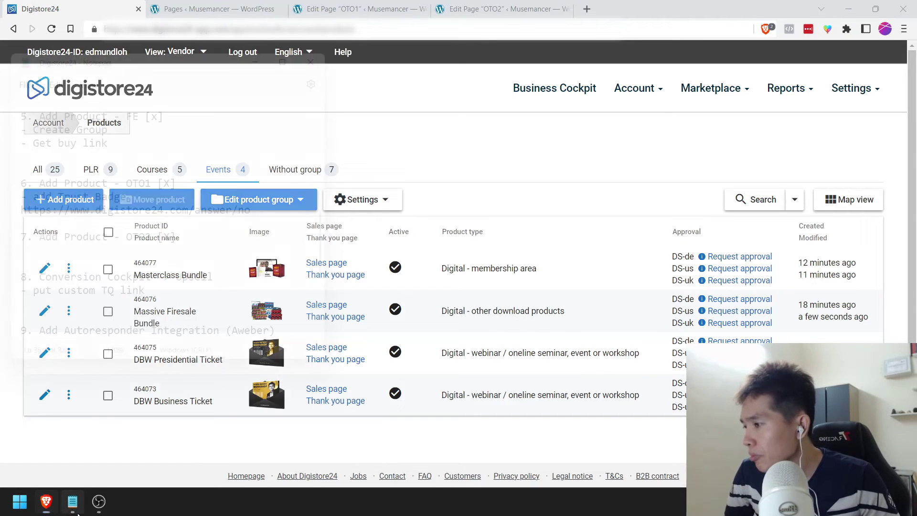
pyautogui.scroll(-1, 262, 227)
pyautogui.scroll(-3, 262, 226)
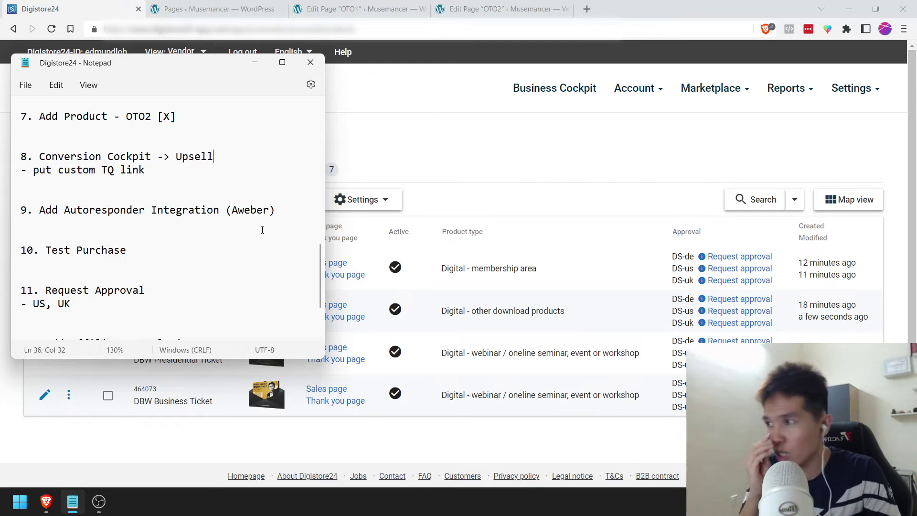
pyautogui.click(264, 229)
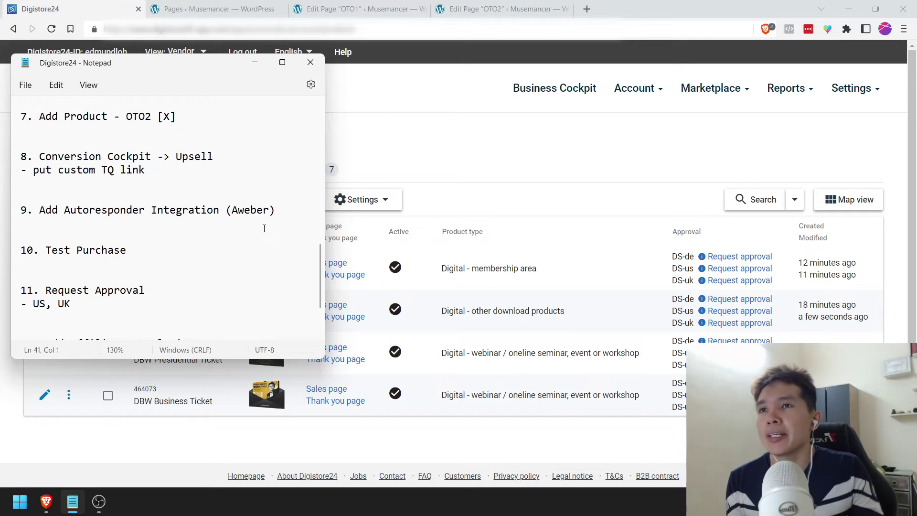
pyautogui.click(497, 149)
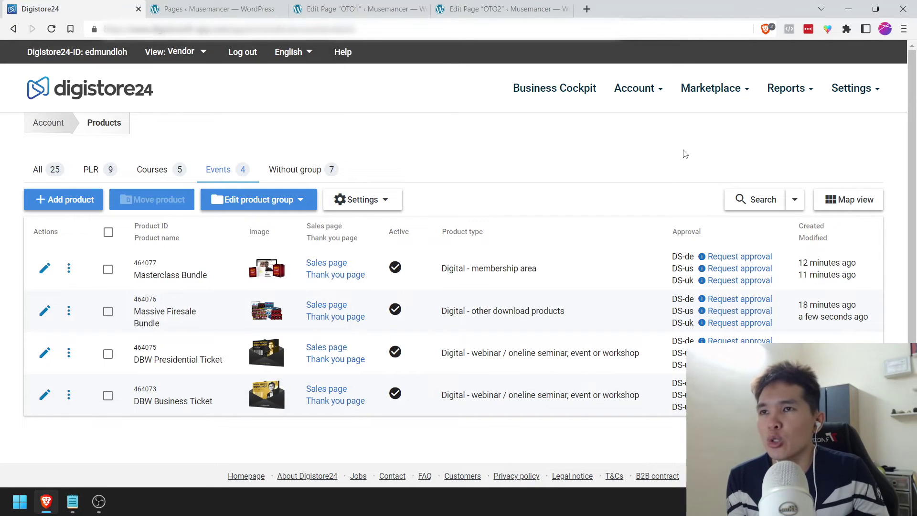
# Step: Open Settings > Integrations (IPN) in a new browser tab and switch to it
pyautogui.moveTo(858, 90)
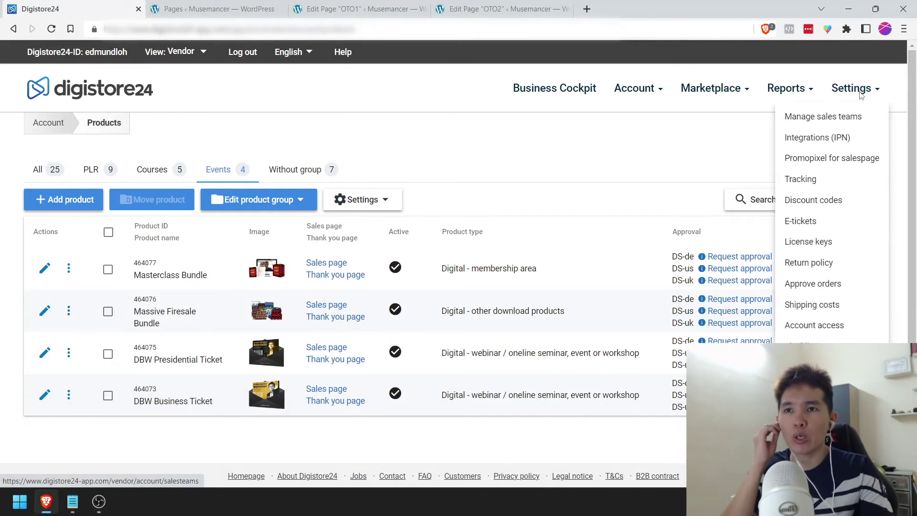
pyautogui.rightClick(818, 143)
pyautogui.click(707, 152)
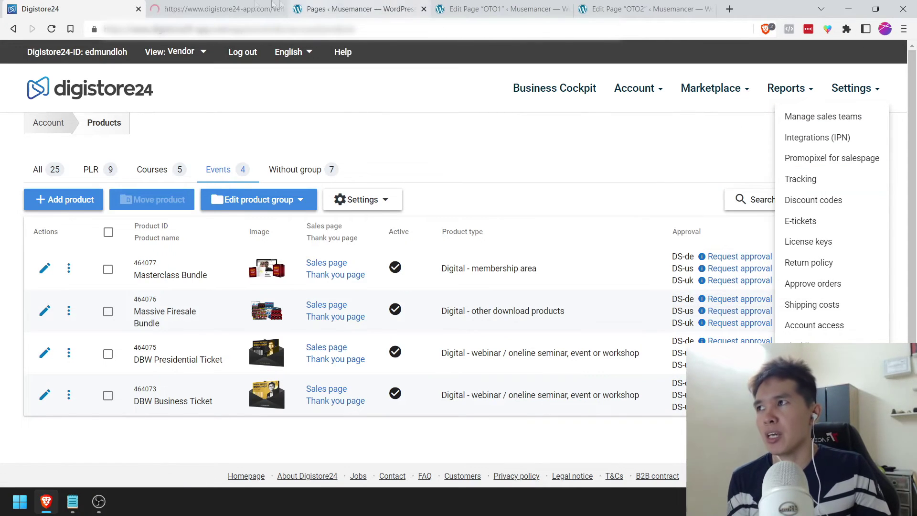
pyautogui.click(221, 6)
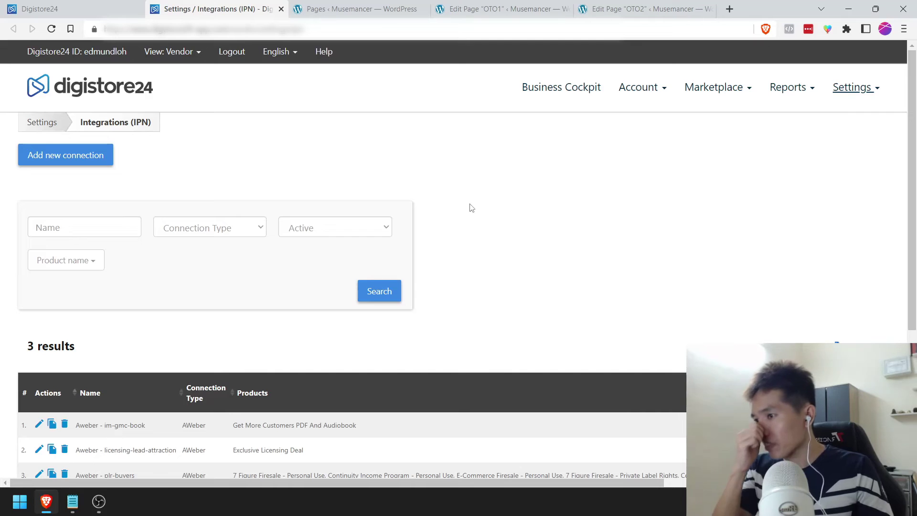
# Step: Open the first AWeber connection in a new tab and start a new integration connection
pyautogui.scroll(-3, 473, 205)
pyautogui.scroll(3, 475, 207)
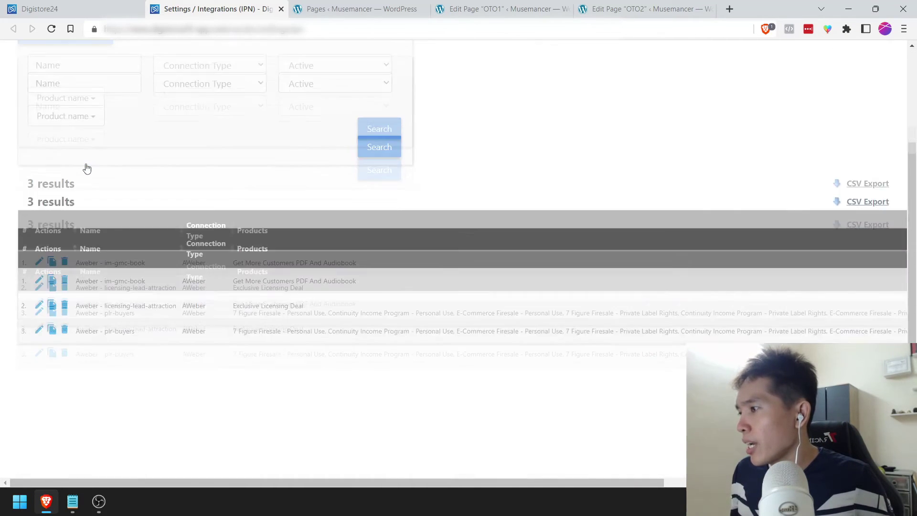
pyautogui.scroll(-3, 87, 170)
pyautogui.rightClick(38, 252)
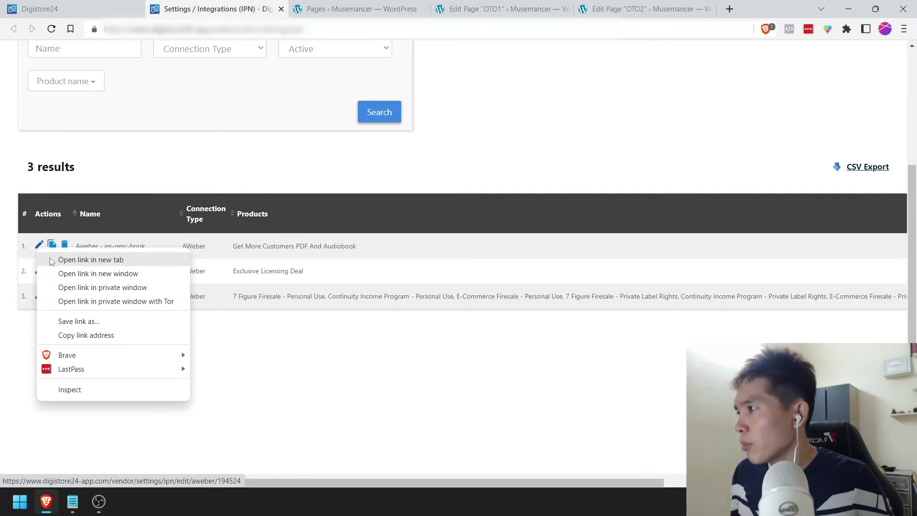
pyautogui.click(53, 260)
pyautogui.scroll(3, 52, 248)
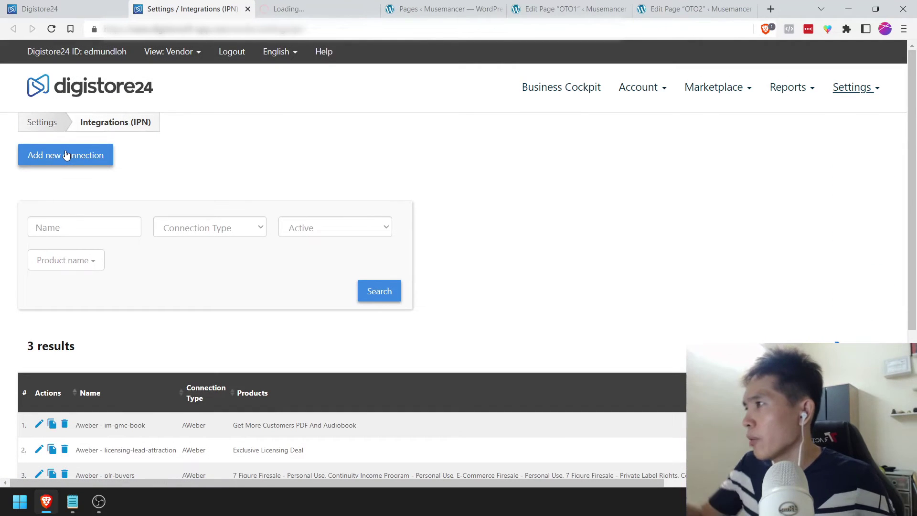
pyautogui.click(66, 155)
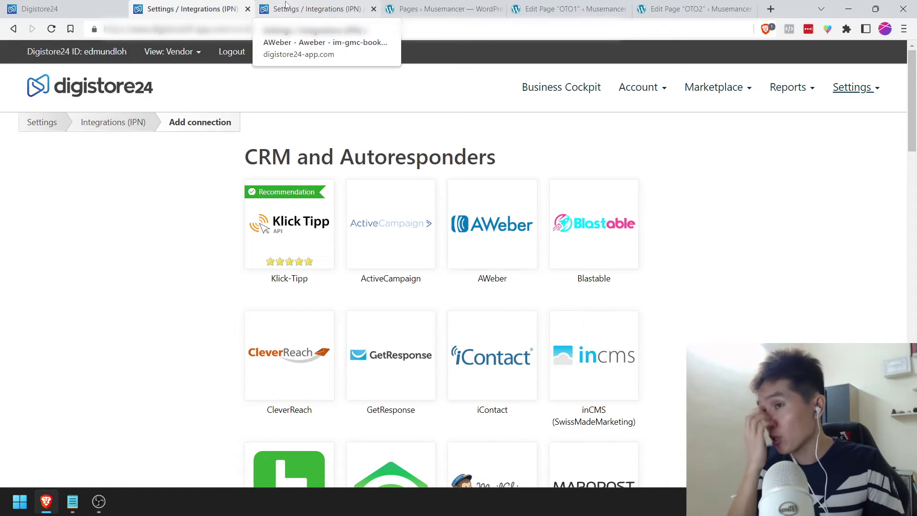
# Step: Choose AWeber for the new connection and select the existing AWeber authorization code
pyautogui.click(476, 226)
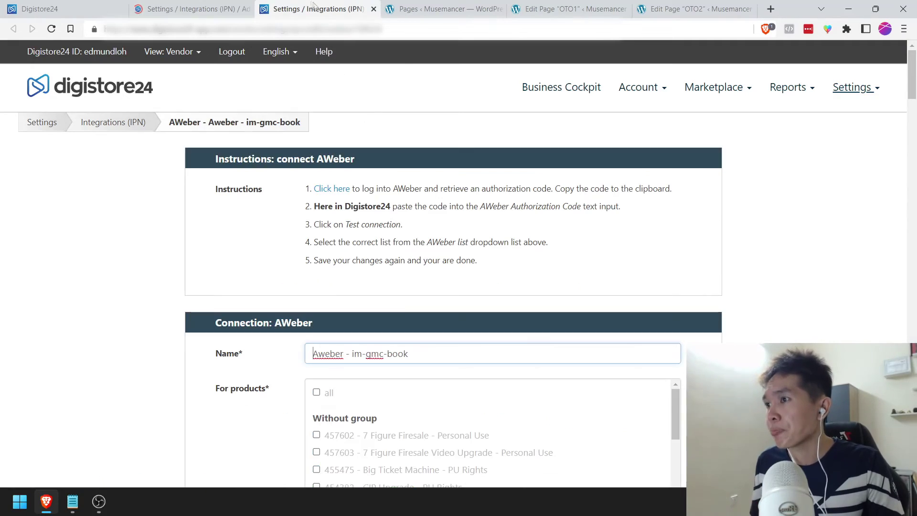
pyautogui.scroll(-9, 234, 299)
pyautogui.scroll(-10, 234, 299)
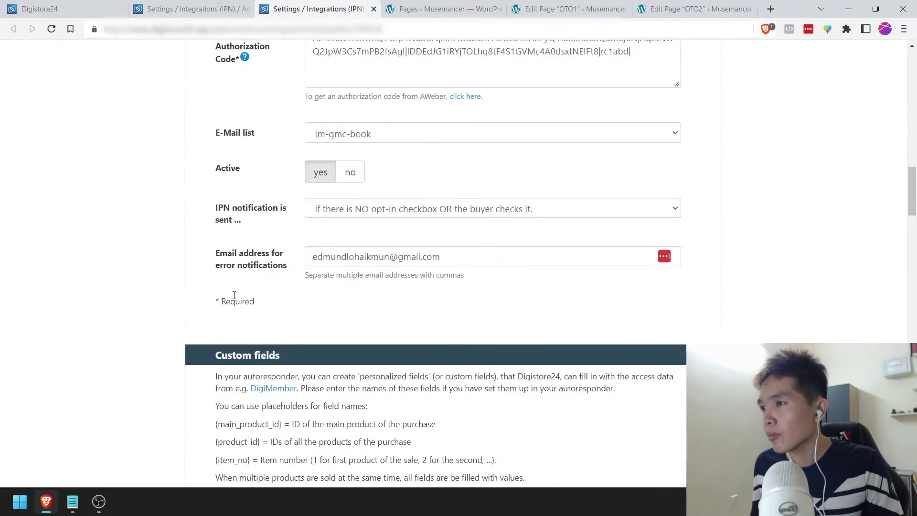
pyautogui.scroll(3, 234, 299)
pyautogui.tripleClick(378, 180)
# Step: Paste the copied code into the new AWeber form's Authorization Code box
pyautogui.click(200, 9)
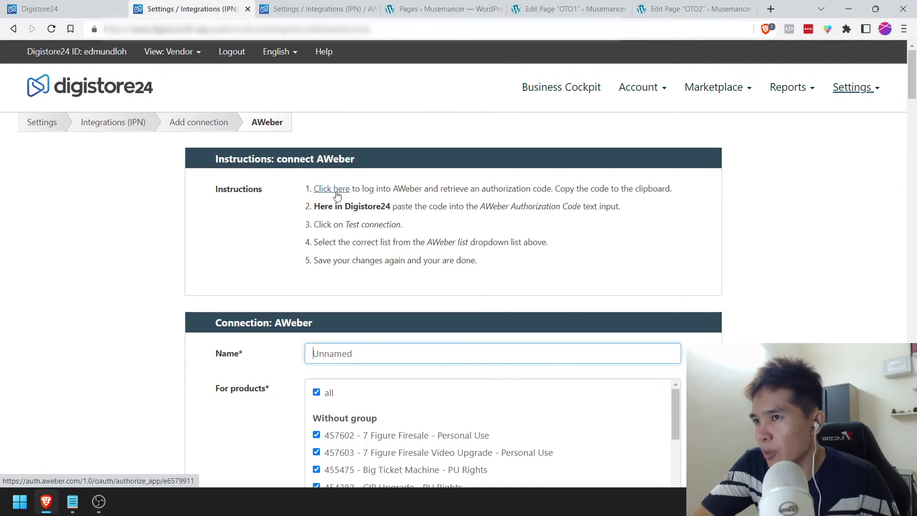
pyautogui.scroll(-15, 222, 285)
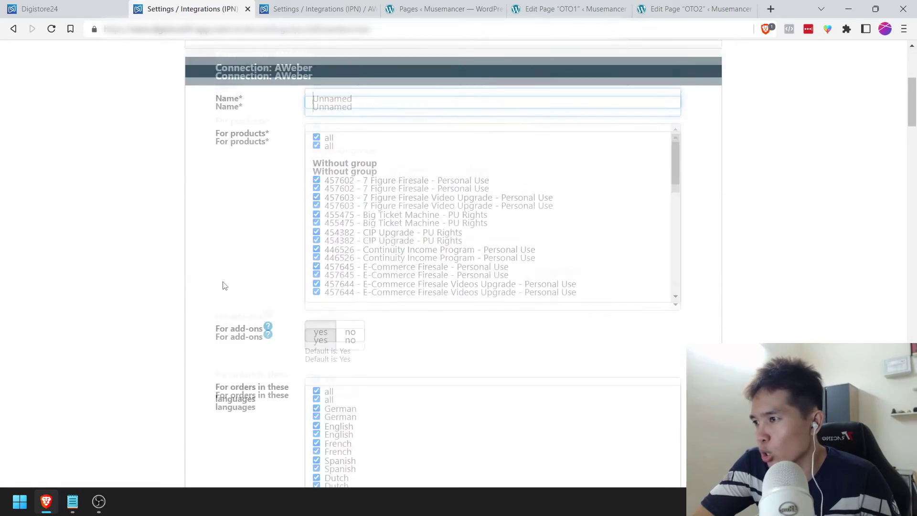
pyautogui.scroll(-5, 224, 285)
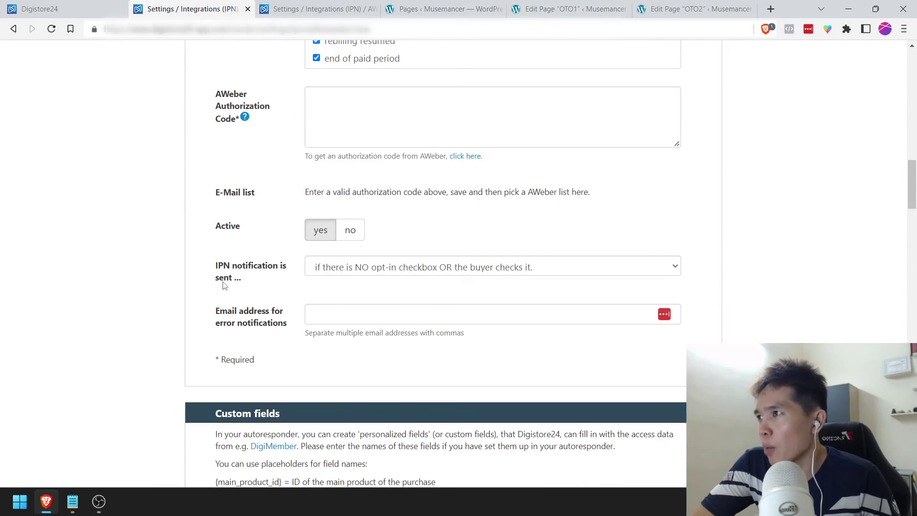
pyautogui.scroll(2, 225, 285)
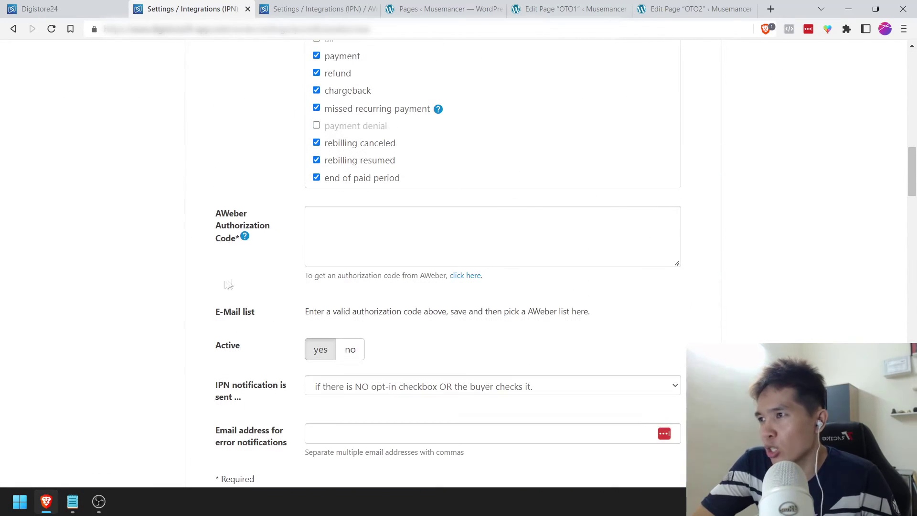
pyautogui.click(359, 232)
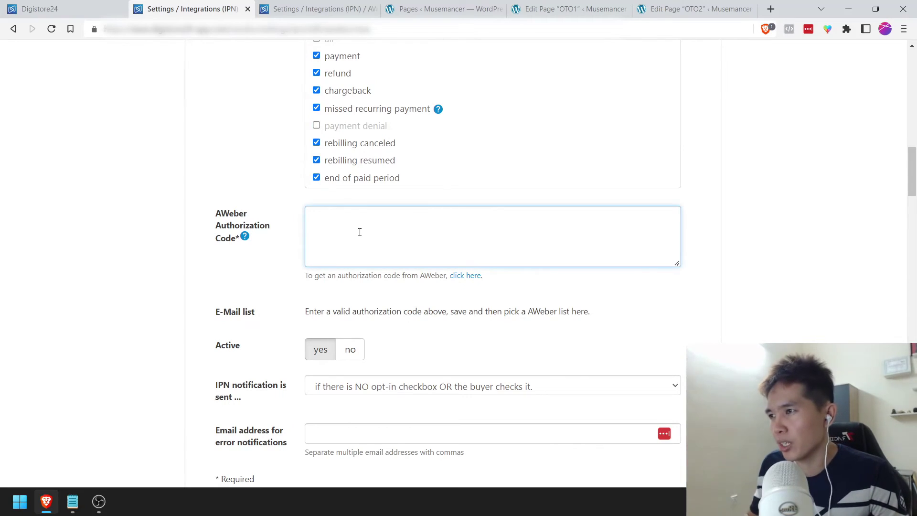
pyautogui.hotkey('ctrl', 'v')
pyautogui.scroll(15, 265, 206)
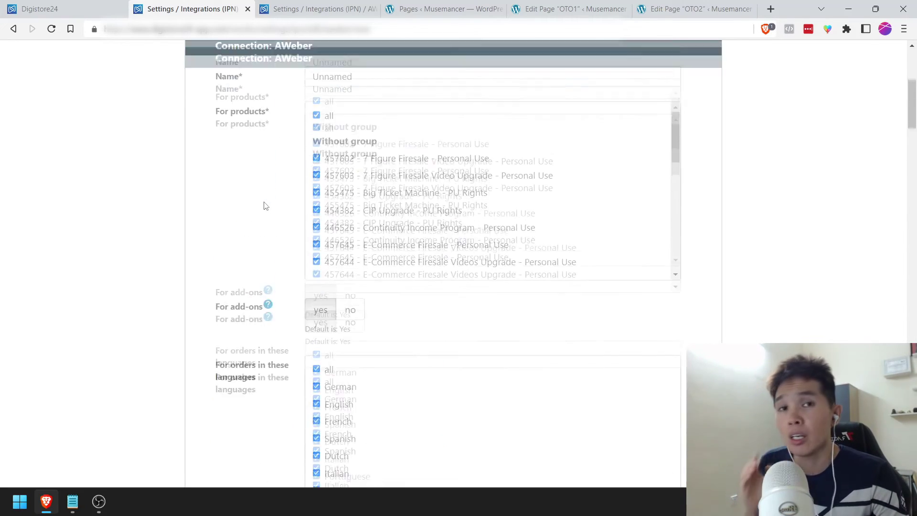
pyautogui.scroll(5, 266, 206)
pyautogui.scroll(2, 266, 206)
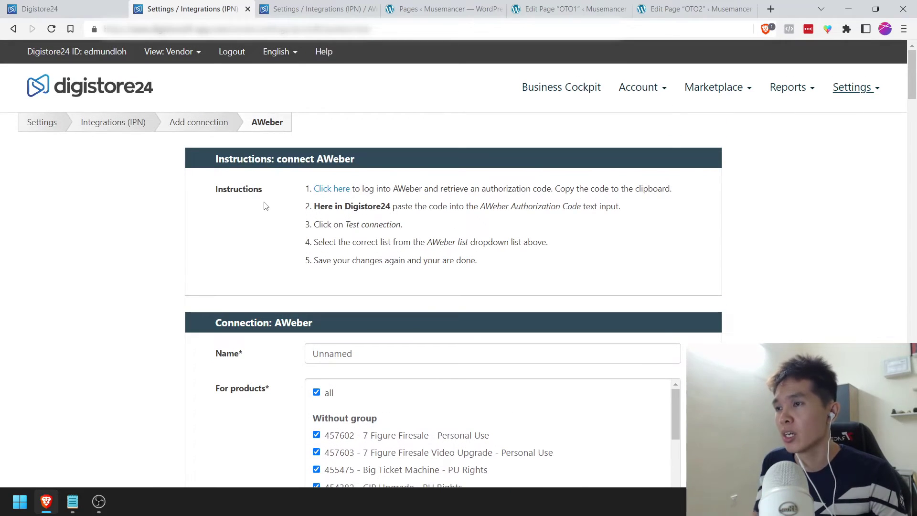
pyautogui.scroll(-20, 266, 206)
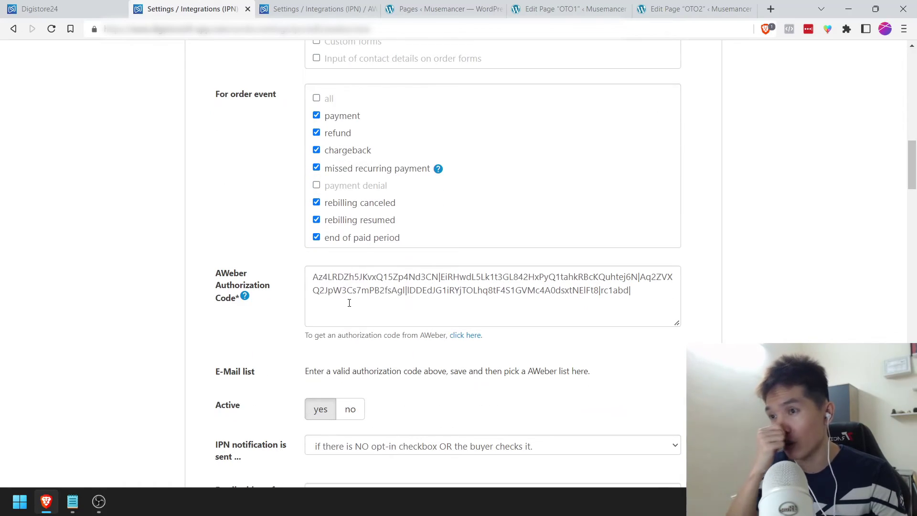
pyautogui.scroll(20, 349, 303)
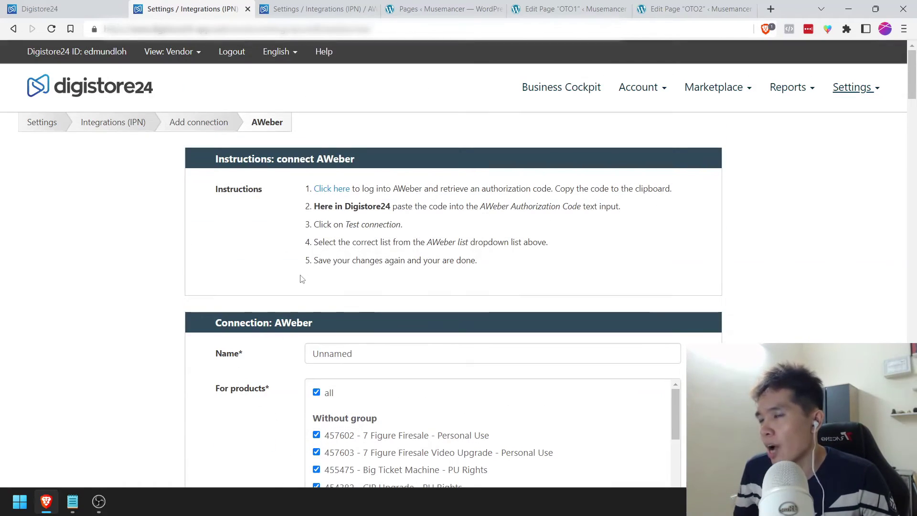
pyautogui.scroll(-1, 305, 282)
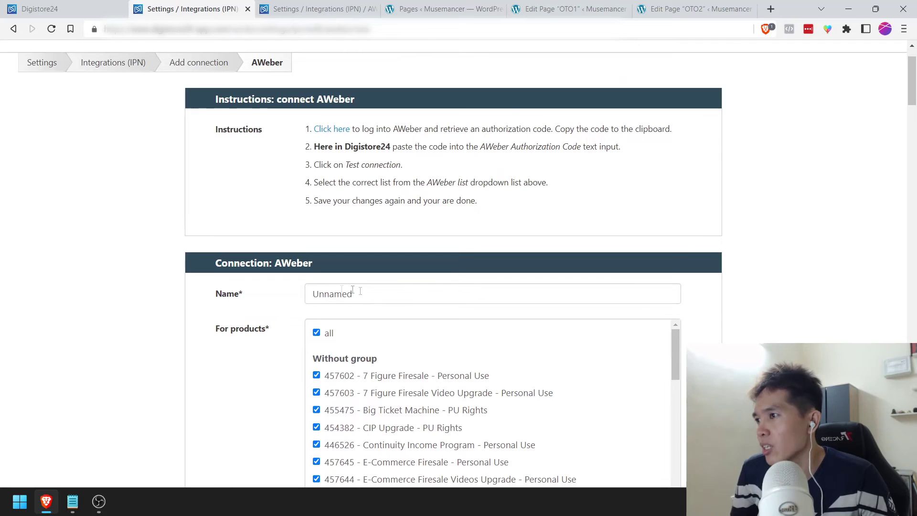
# Step: Name the connection 'Aweber - webinar-dbw-paid'
pyautogui.click(228, 296)
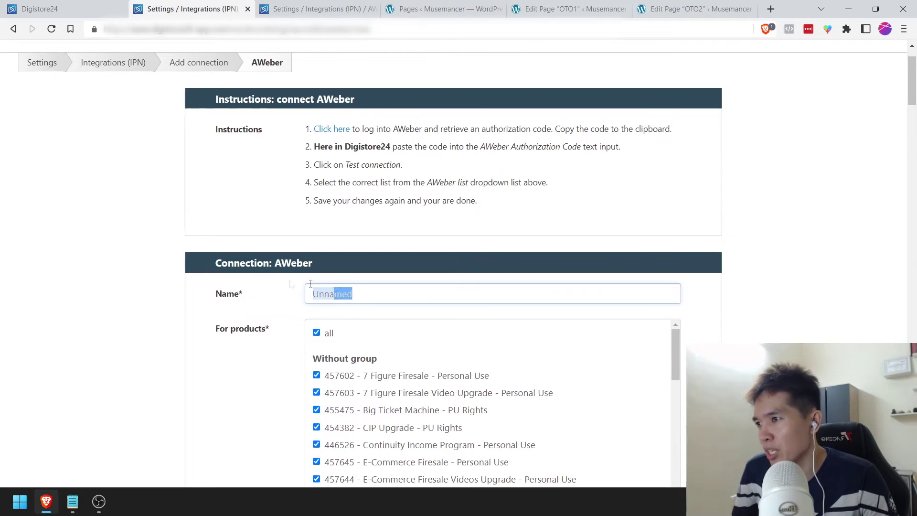
pyautogui.write('Aw')
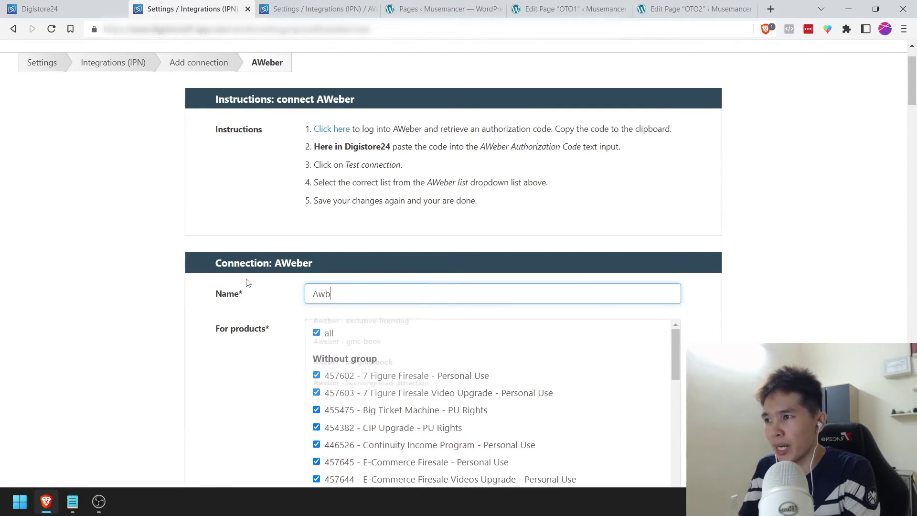
pyautogui.write('eber -')
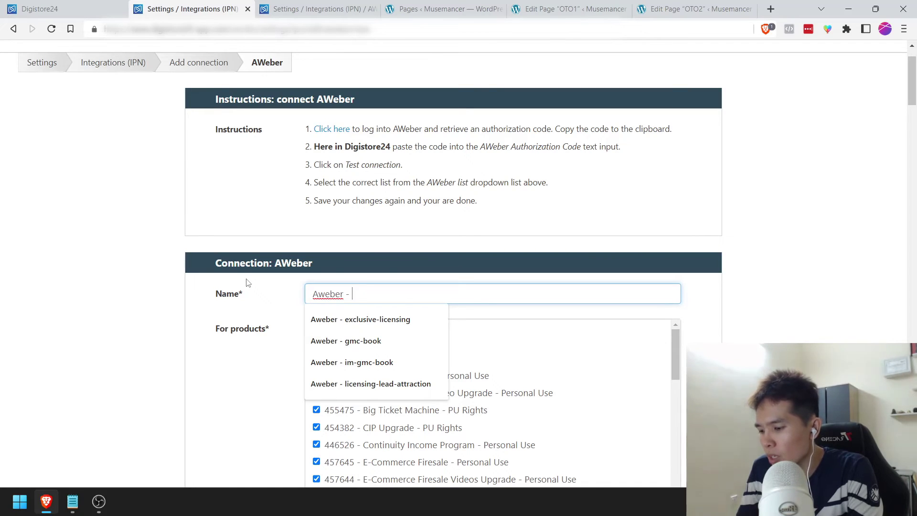
pyautogui.write('webinar-dbw-paid')
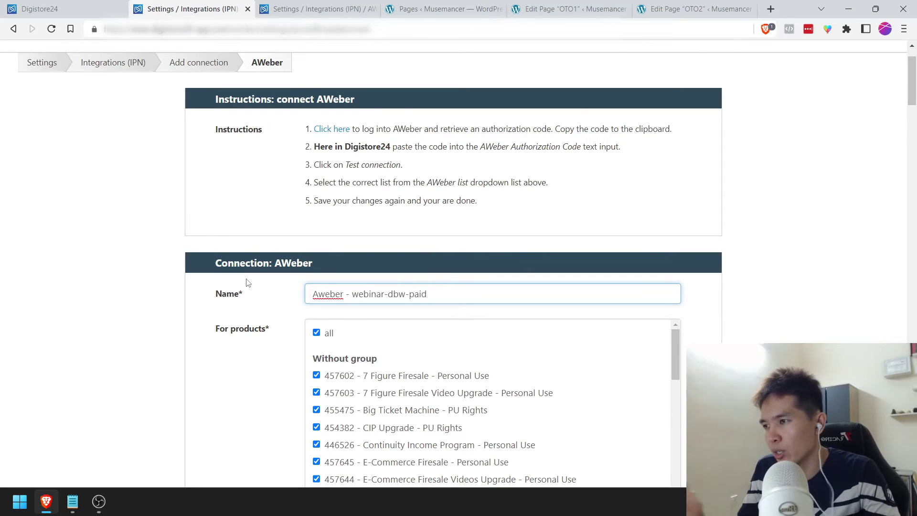
pyautogui.press('Tab')
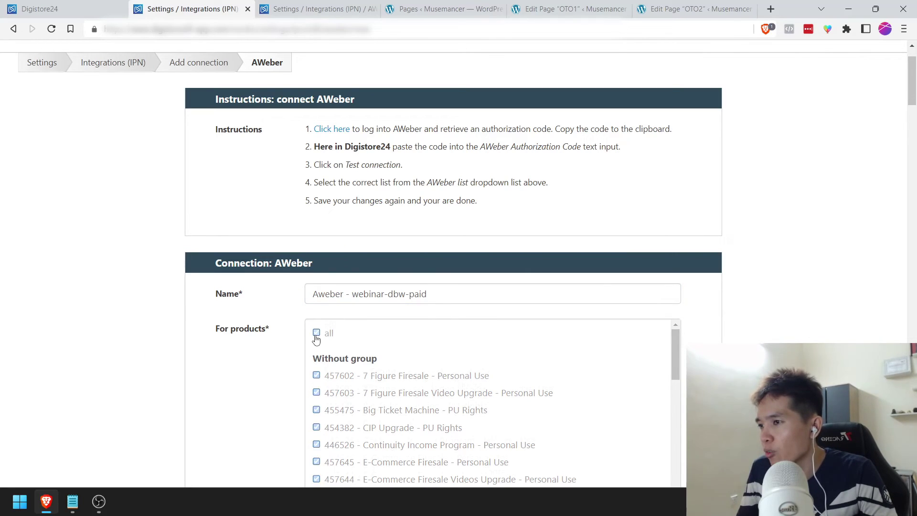
# Step: Uncheck 'all' products and check only 464073 DBW Business Ticket and 464075 DBW Presidential Ticket
pyautogui.click(317, 333)
pyautogui.scroll(-2, 244, 352)
pyautogui.scroll(-2, 434, 311)
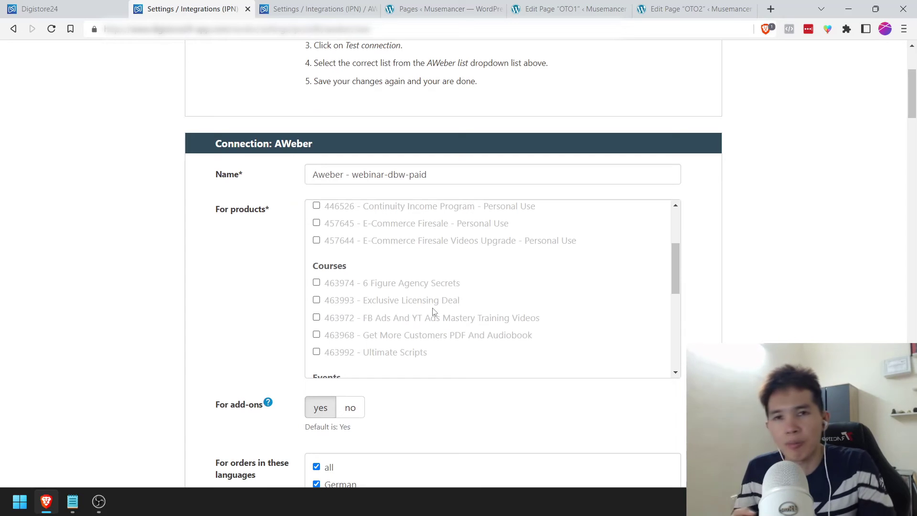
pyautogui.scroll(-3, 435, 311)
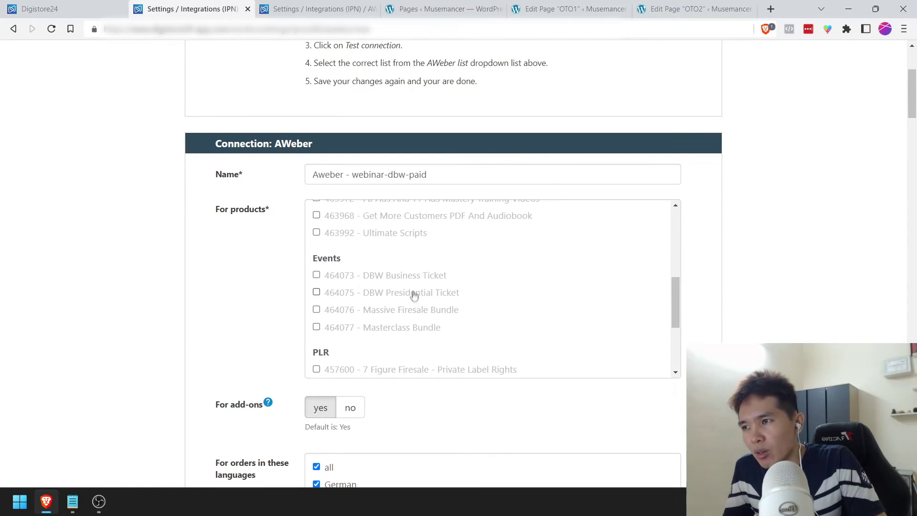
pyautogui.click(412, 276)
pyautogui.click(414, 293)
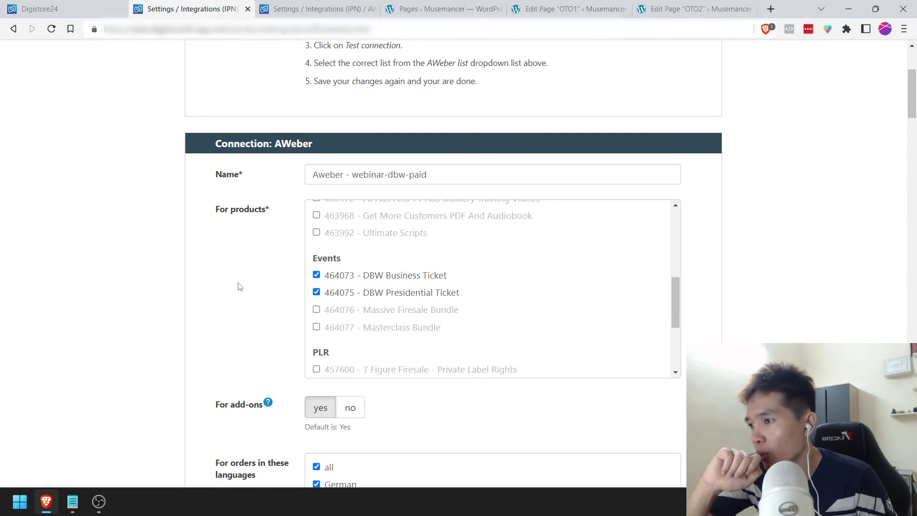
pyautogui.scroll(-3, 240, 286)
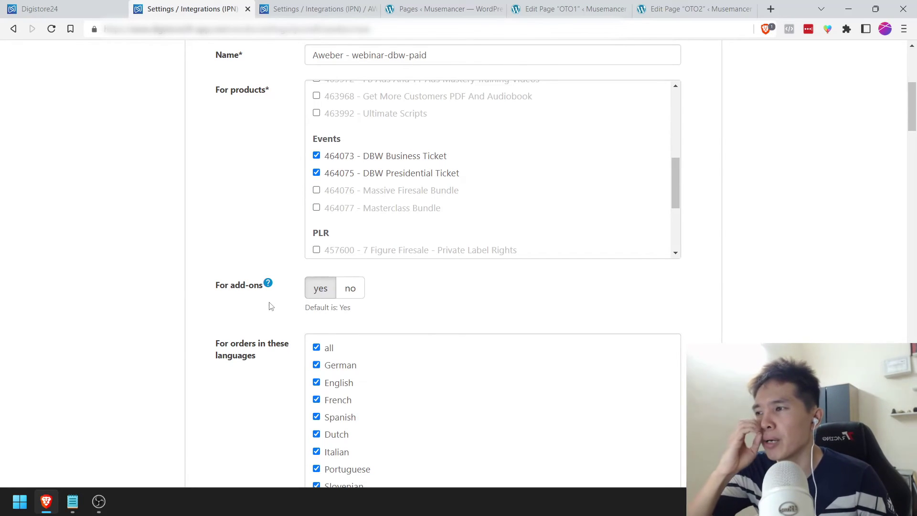
pyautogui.scroll(-3, 246, 320)
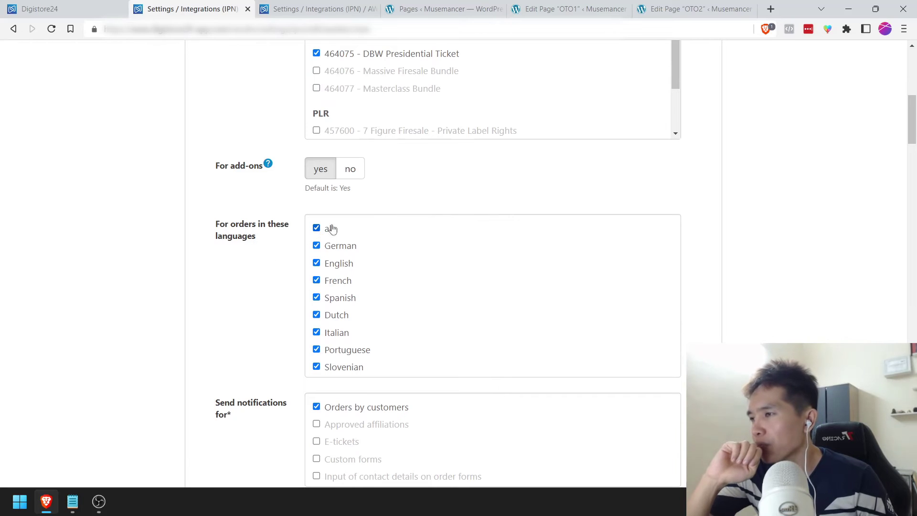
pyautogui.scroll(-3, 241, 310)
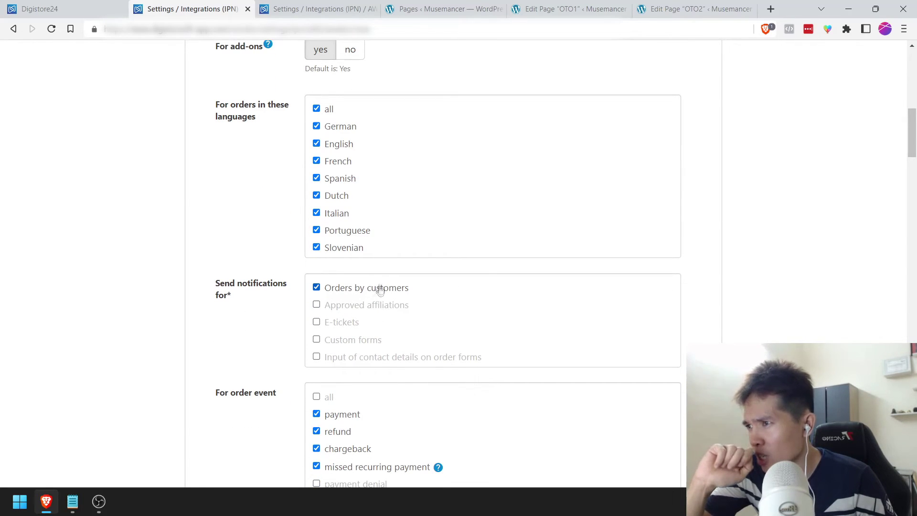
pyautogui.scroll(-3, 272, 303)
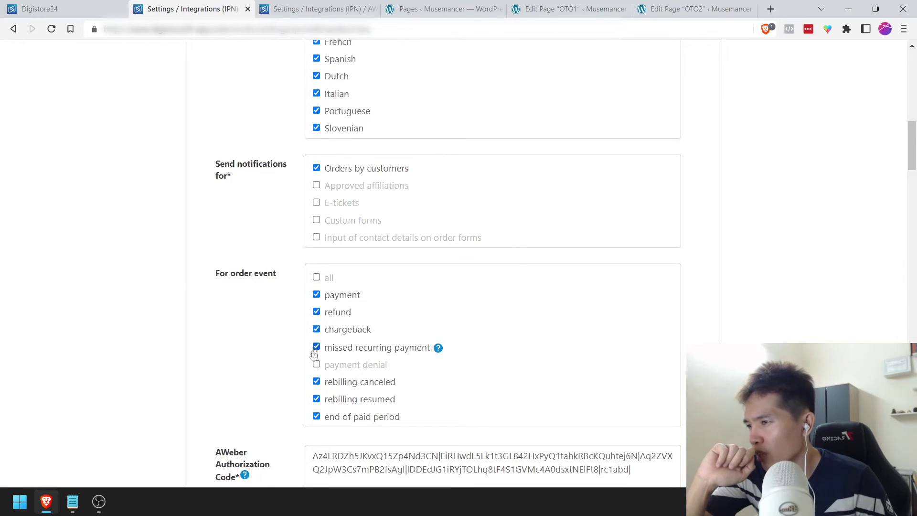
pyautogui.scroll(-3, 310, 412)
pyautogui.scroll(-3, 310, 415)
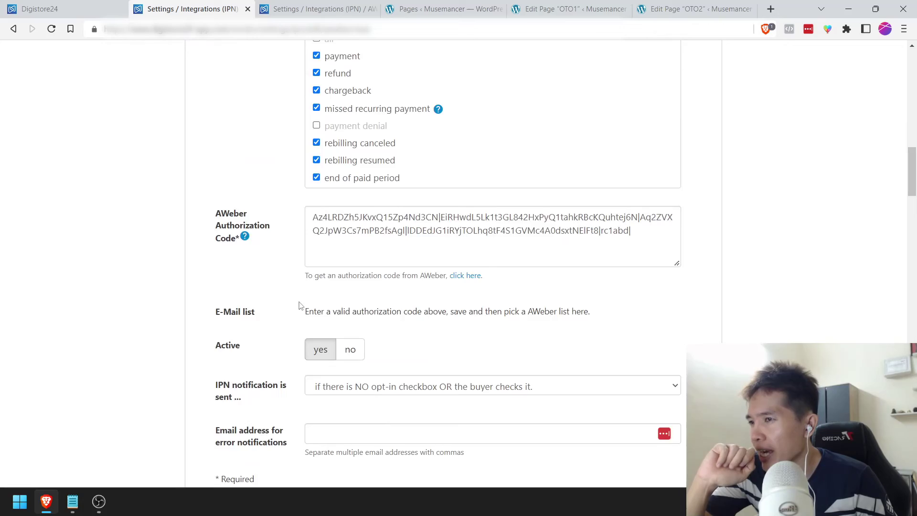
pyautogui.scroll(-1, 300, 306)
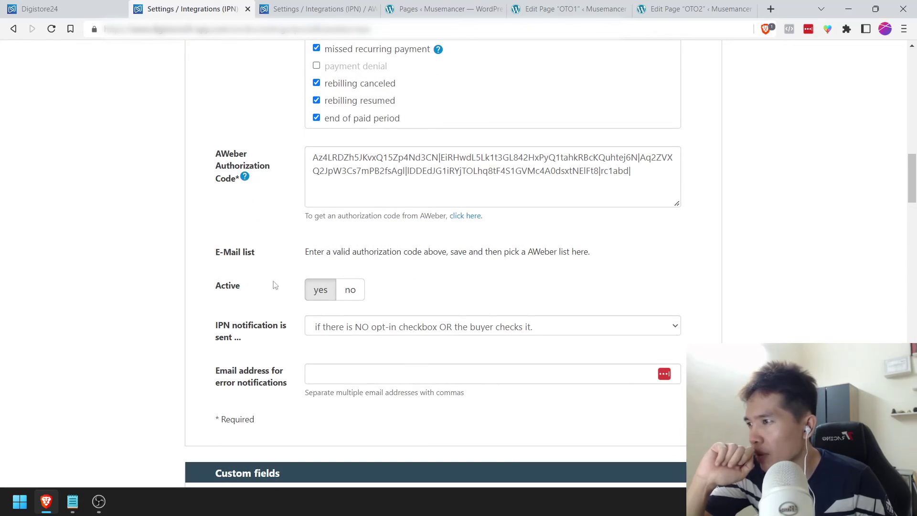
pyautogui.scroll(-4, 286, 289)
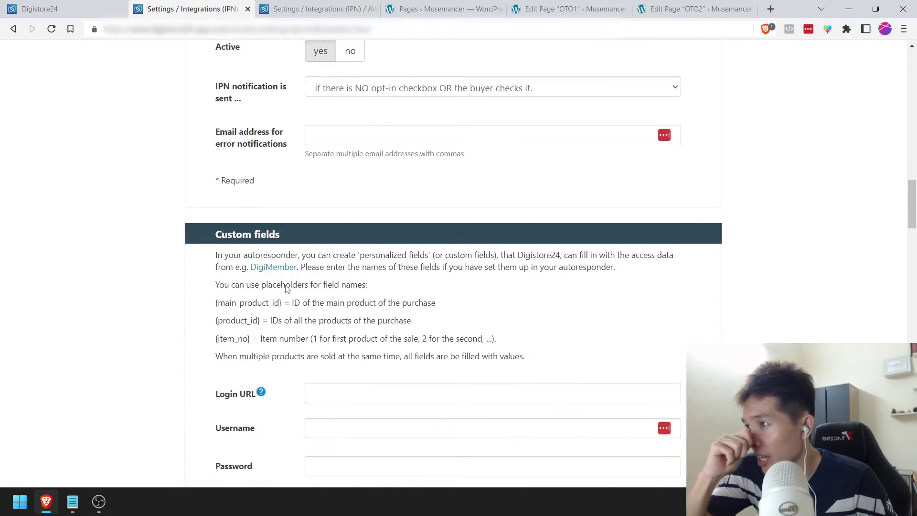
pyautogui.scroll(-20, 285, 289)
pyautogui.scroll(-15, 385, 321)
# Step: Test and save the AWeber connection, then review its payment, refund, chargeback and rebilling notification settings
pyautogui.click(443, 310)
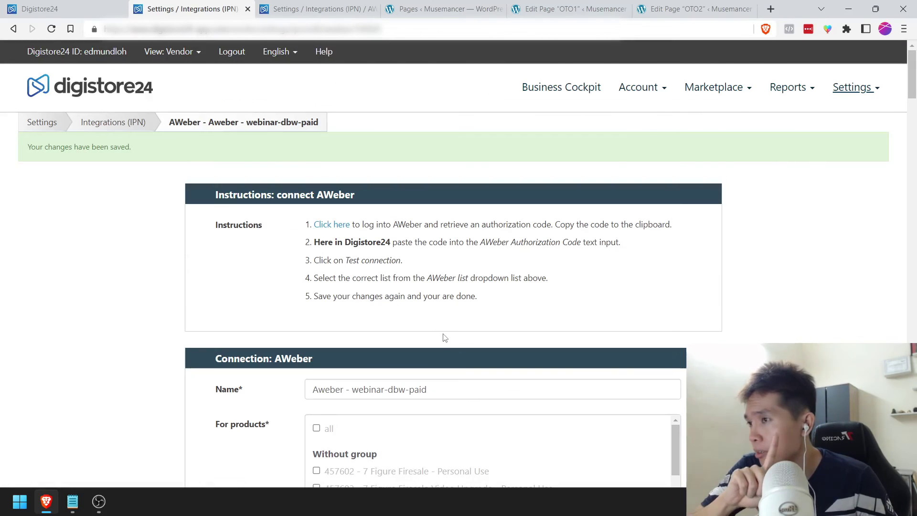
pyautogui.scroll(-5, 300, 323)
pyautogui.scroll(-12, 299, 323)
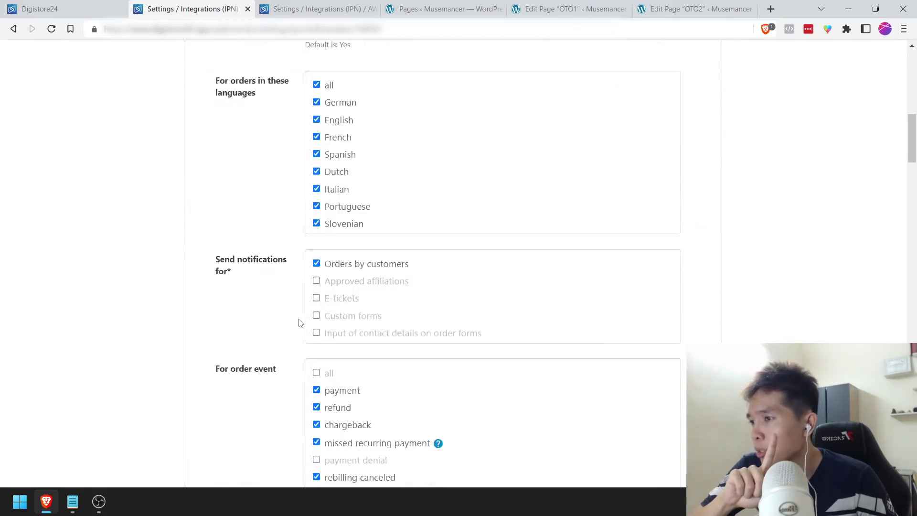
pyautogui.scroll(-4, 299, 323)
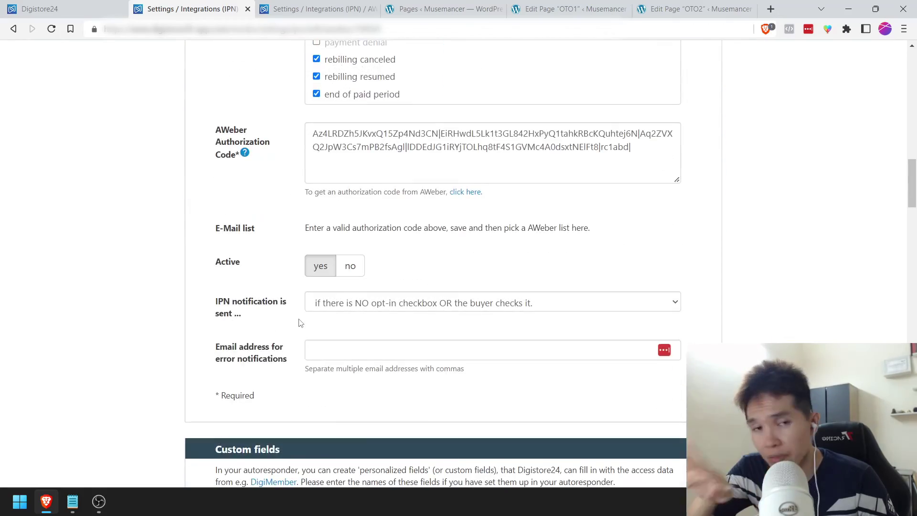
pyautogui.scroll(-8, 299, 323)
pyautogui.moveTo(912, 234); pyautogui.dragTo(908, 182)
pyautogui.rightClick(727, 180)
pyautogui.scroll(6, 854, 153)
pyautogui.moveTo(726, 153); pyautogui.dragTo(801, 190)
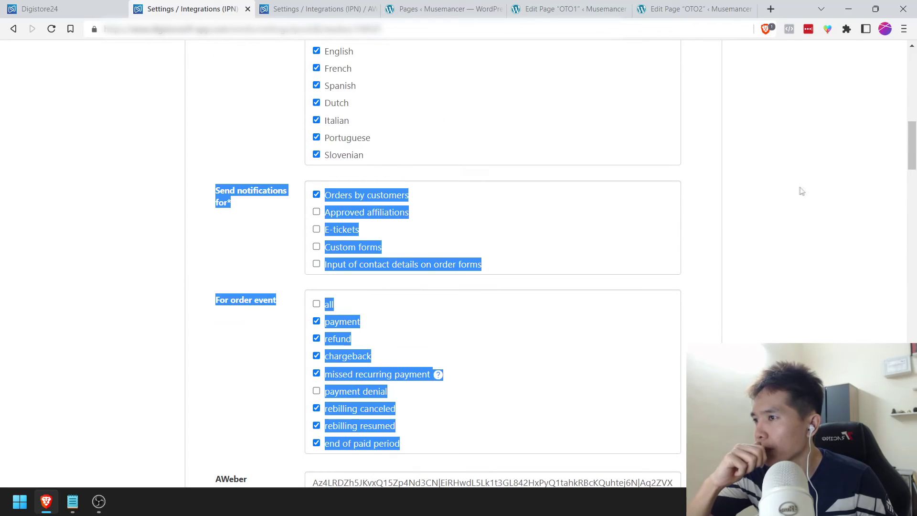
pyautogui.click(801, 190)
pyautogui.moveTo(912, 161); pyautogui.dragTo(913, 181)
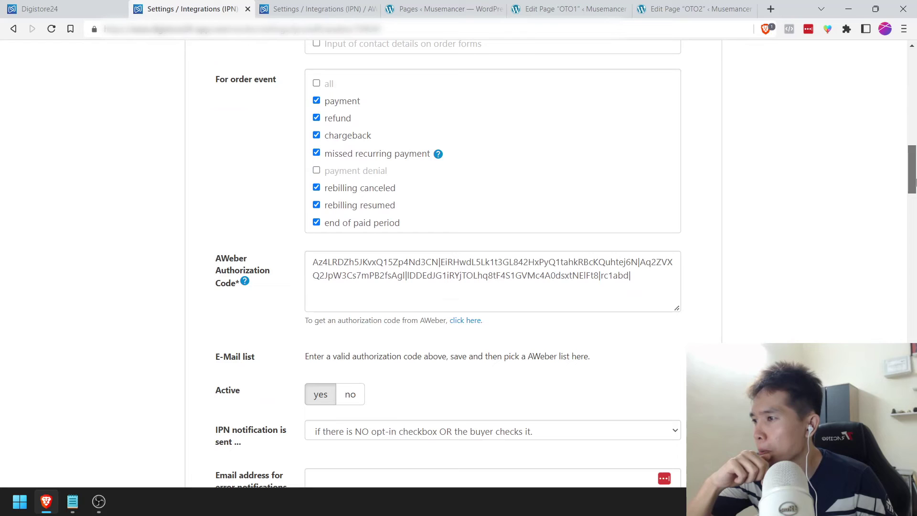
pyautogui.scroll(-2, 572, 364)
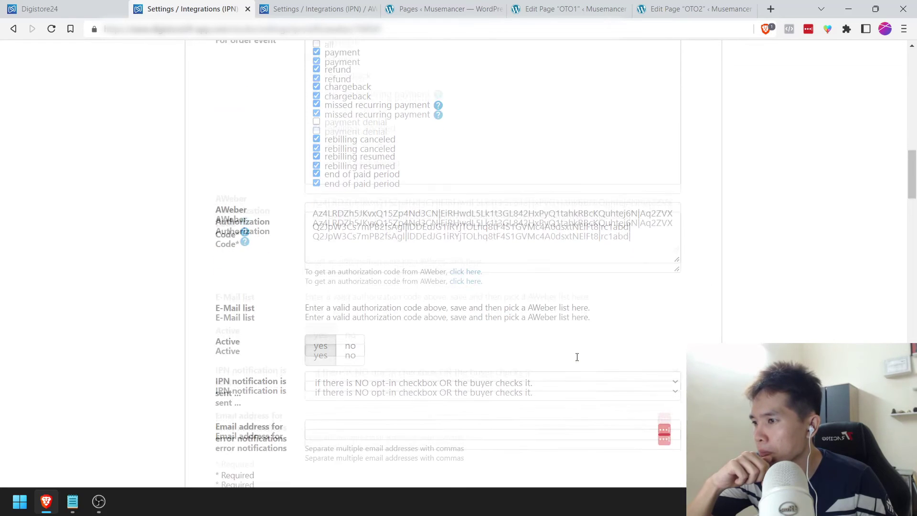
# Step: Keep the IPN notification setting and authorize Digistore24 in AWeber to get a fresh code
pyautogui.click(340, 317)
pyautogui.click(340, 316)
pyautogui.click(465, 201)
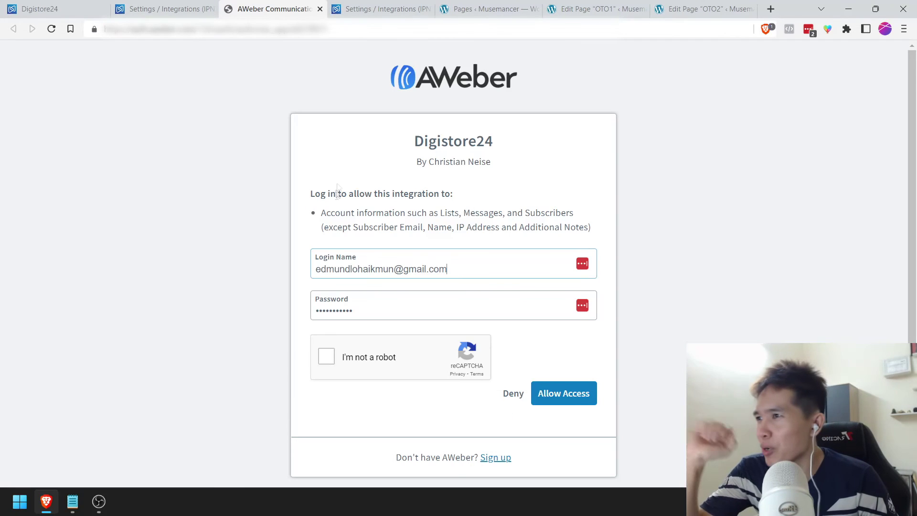
pyautogui.click(327, 356)
pyautogui.click(550, 391)
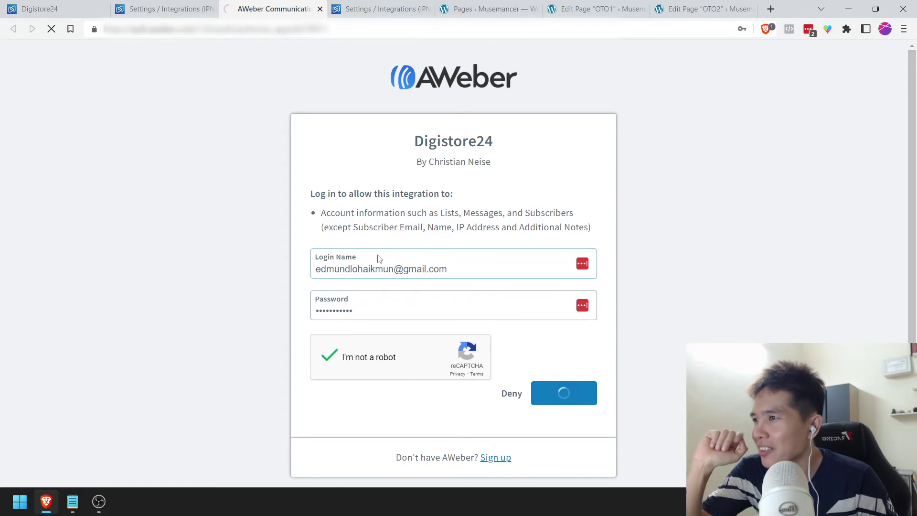
pyautogui.click(444, 215)
pyautogui.hotkey('ctrl', 'c')
# Step: Replace the old authorization code with the new one, test the connection, and close the extra tabs
pyautogui.click(162, 8)
pyautogui.click(395, 154)
pyautogui.hotkey('ctrl', 'a')
pyautogui.hotkey('ctrl', 'v')
pyautogui.scroll(-20, 449, 316)
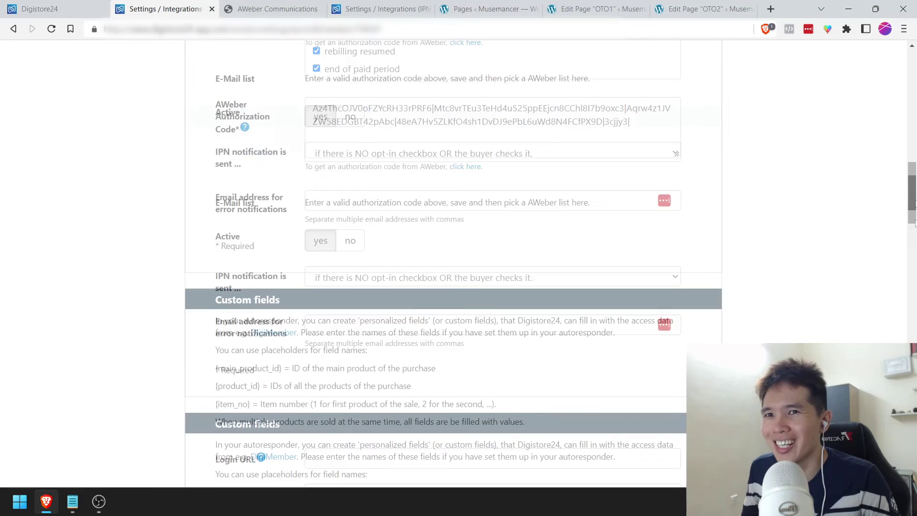
pyautogui.click(452, 313)
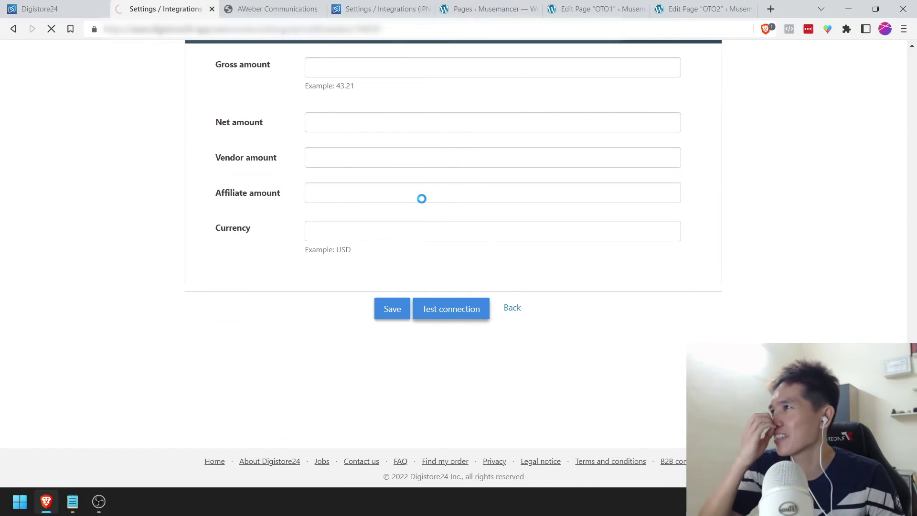
pyautogui.click(320, 8)
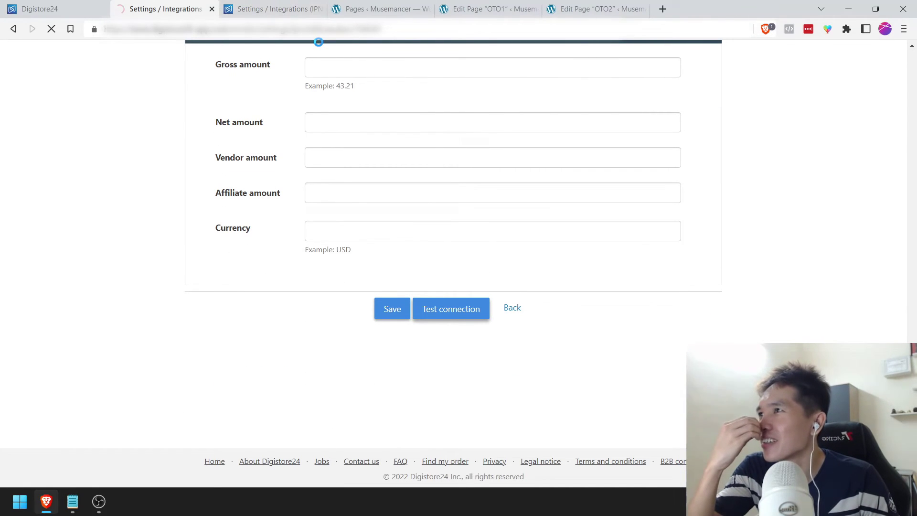
pyautogui.click(320, 10)
# Step: Choose the webinar-dbw-paid e-mail list for the AWeber integration and save it
pyautogui.scroll(-10, 252, 282)
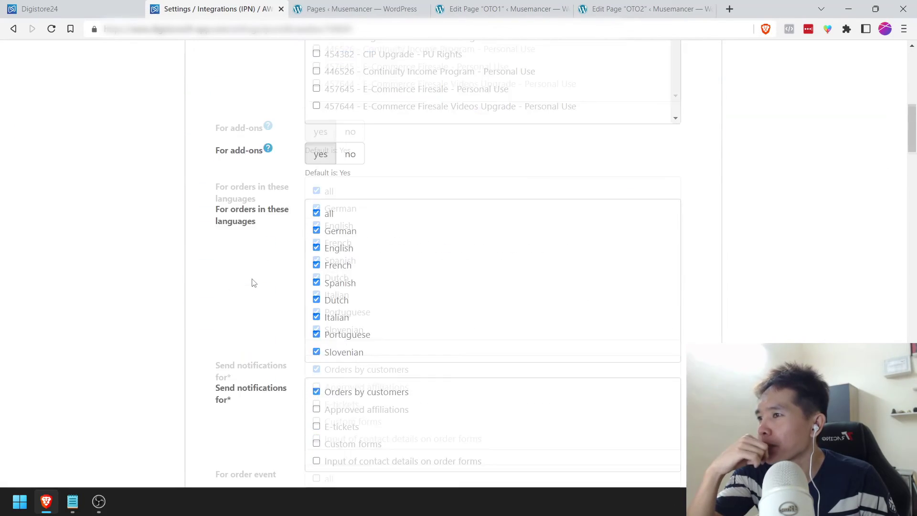
pyautogui.scroll(-5, 253, 282)
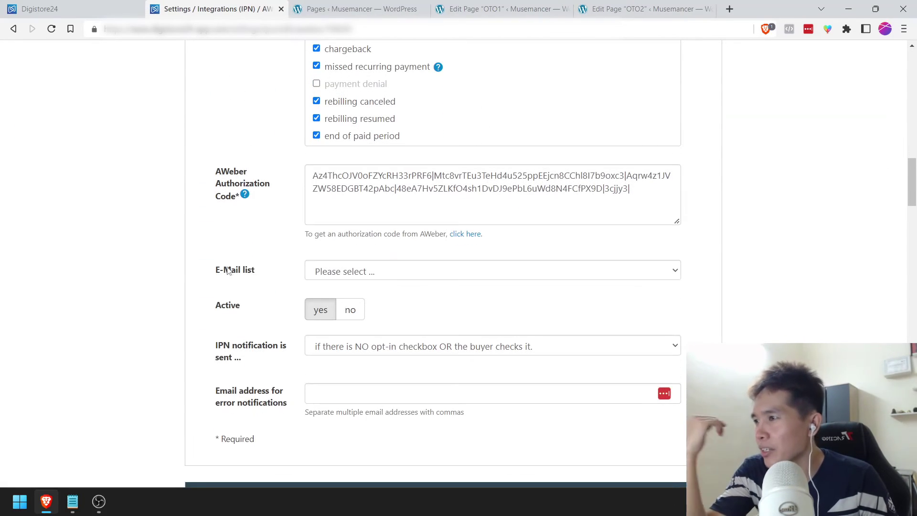
pyautogui.click(366, 271)
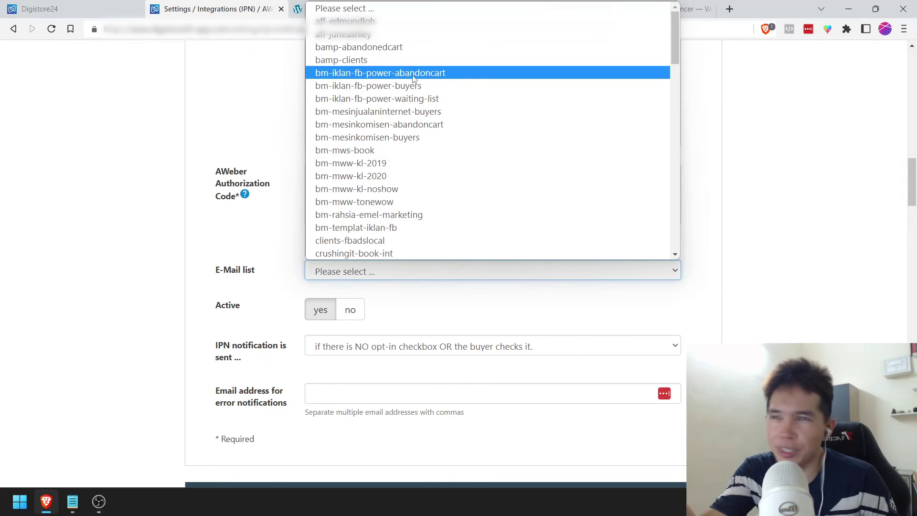
pyautogui.scroll(-12, 421, 125)
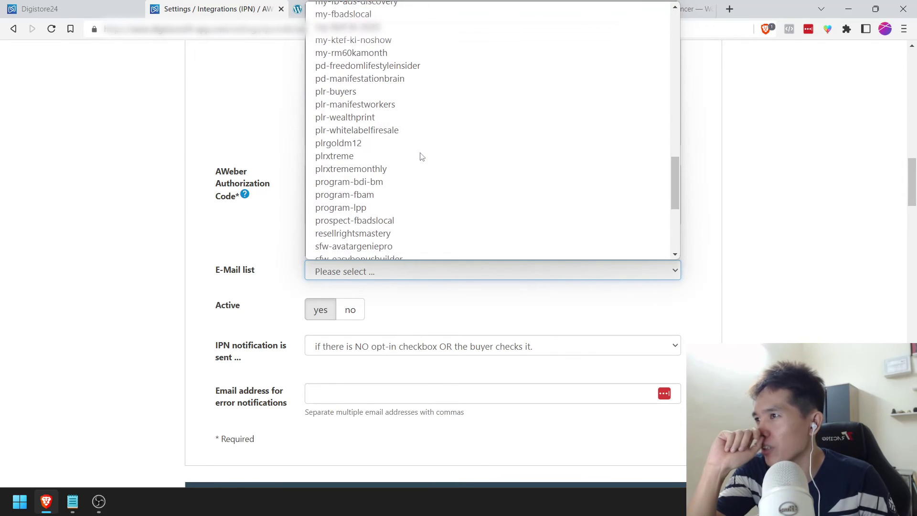
pyautogui.scroll(3, 421, 157)
pyautogui.scroll(-8, 420, 156)
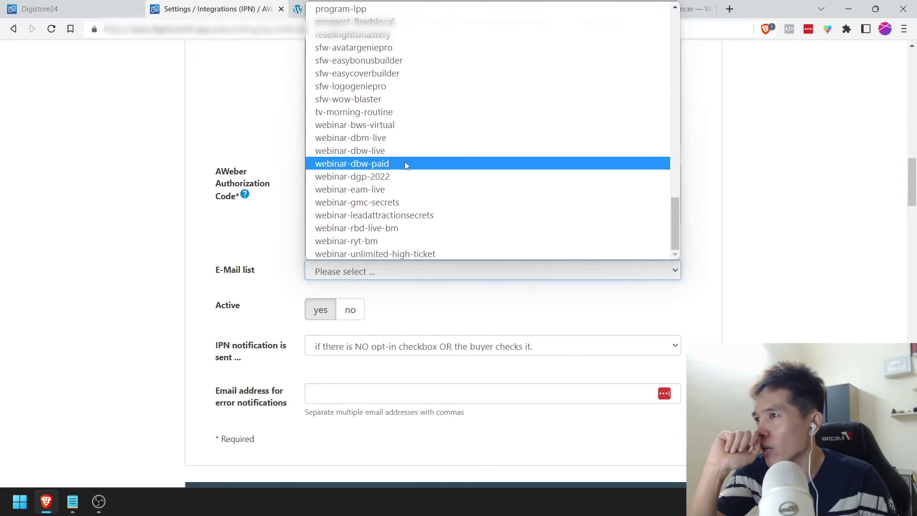
pyautogui.click(405, 164)
pyautogui.click(193, 249)
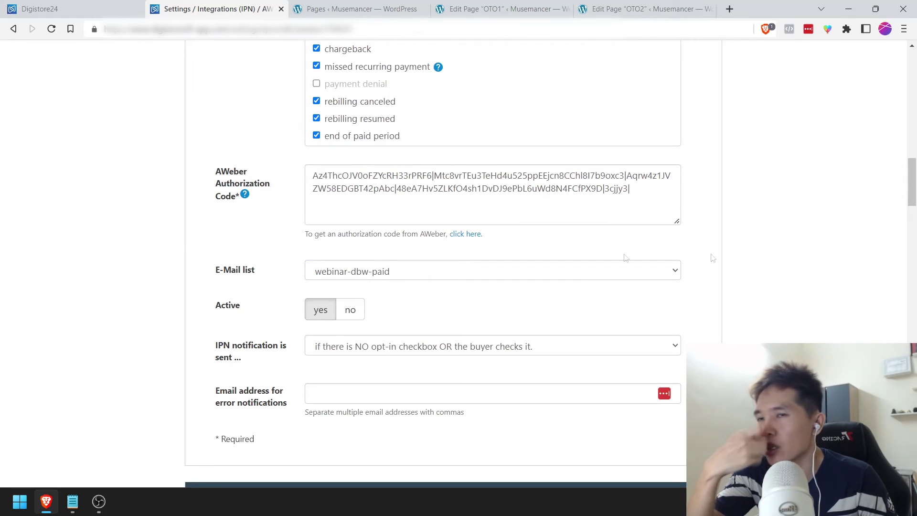
pyautogui.scroll(-20, 626, 258)
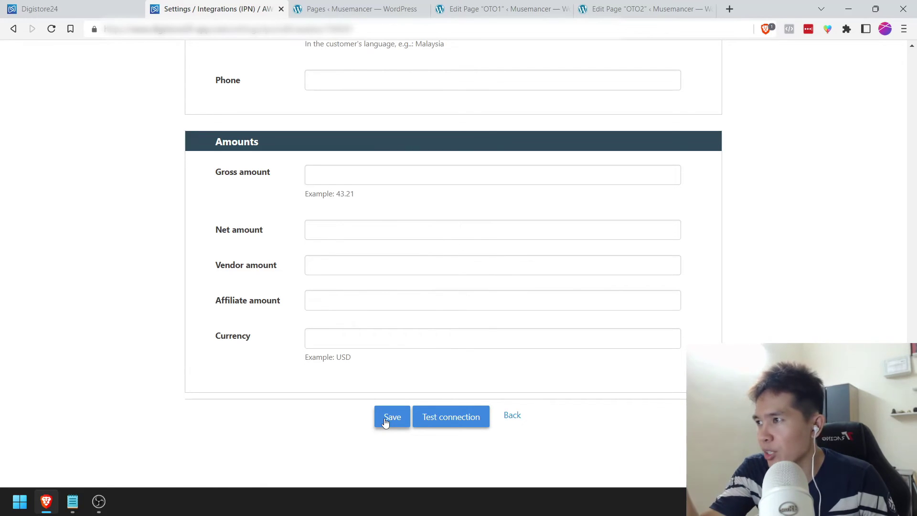
pyautogui.click(386, 423)
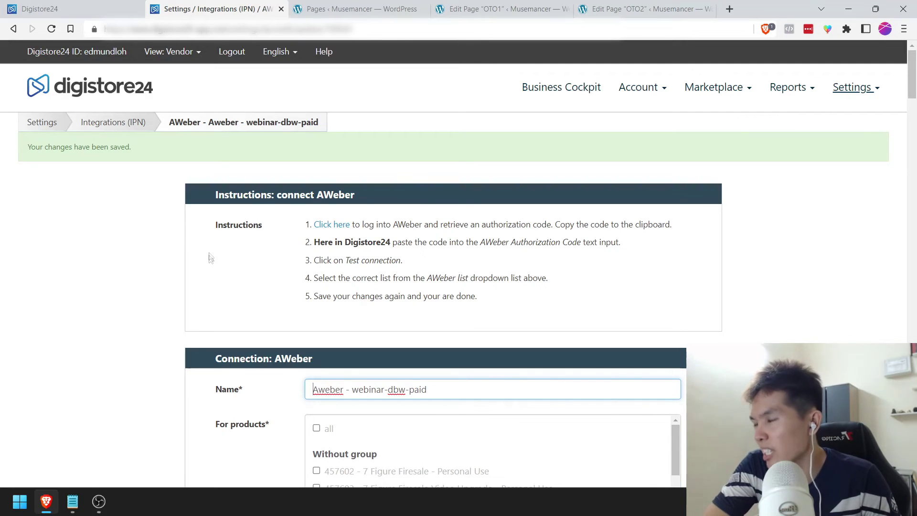
pyautogui.scroll(-8, 782, 172)
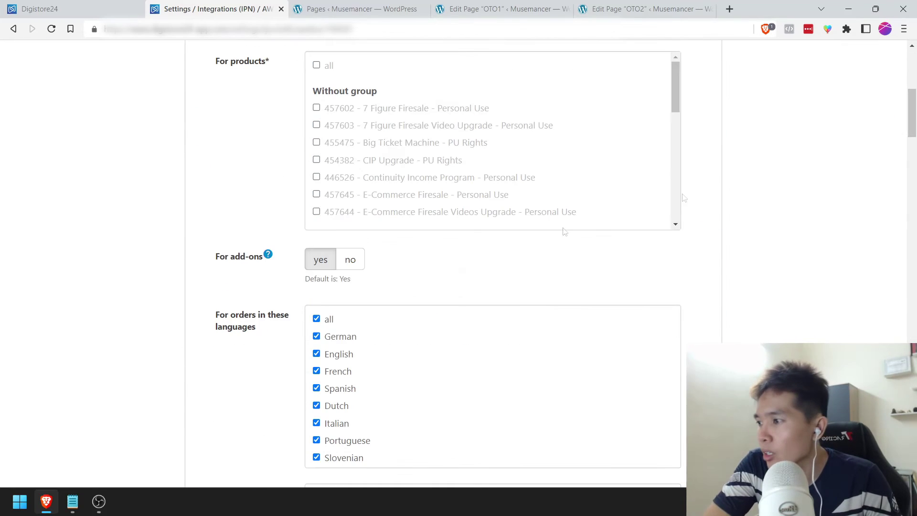
# Step: Tick checklist item 9 (Aweber integration) with [x], save it with Ctrl+S, and minimize Notepad
pyautogui.click(72, 501)
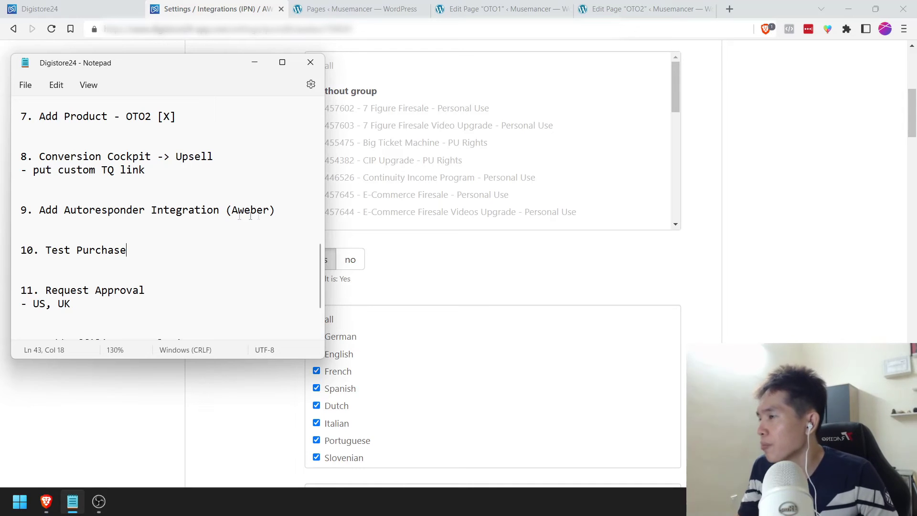
pyautogui.write('[x')
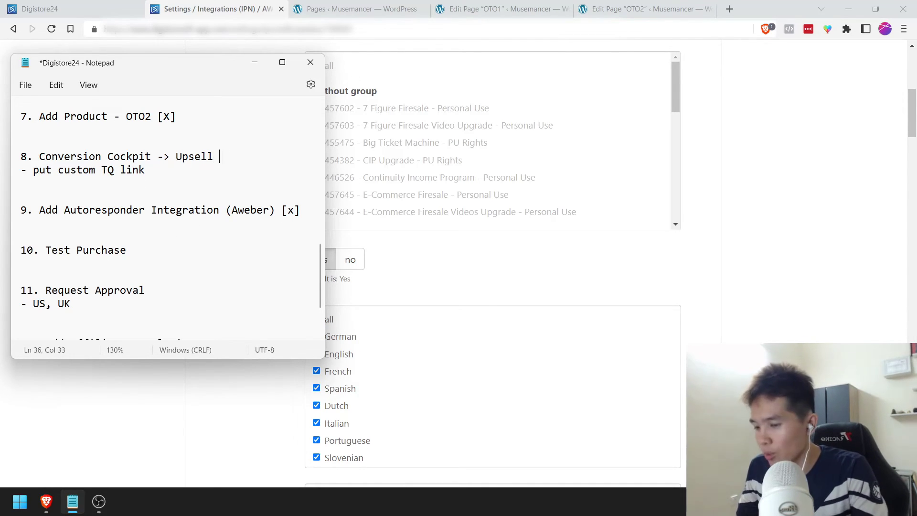
pyautogui.hotkey('ctrl', 's')
pyautogui.scroll(-2, 206, 218)
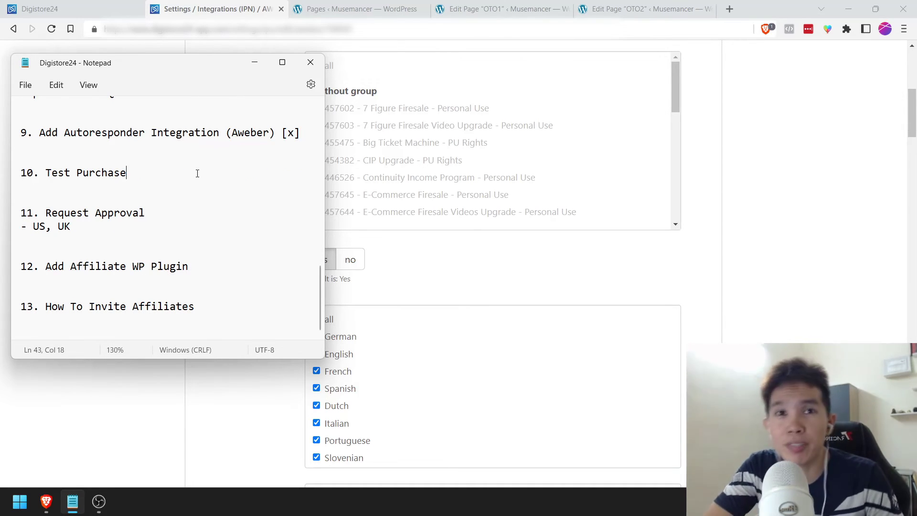
pyautogui.click(253, 63)
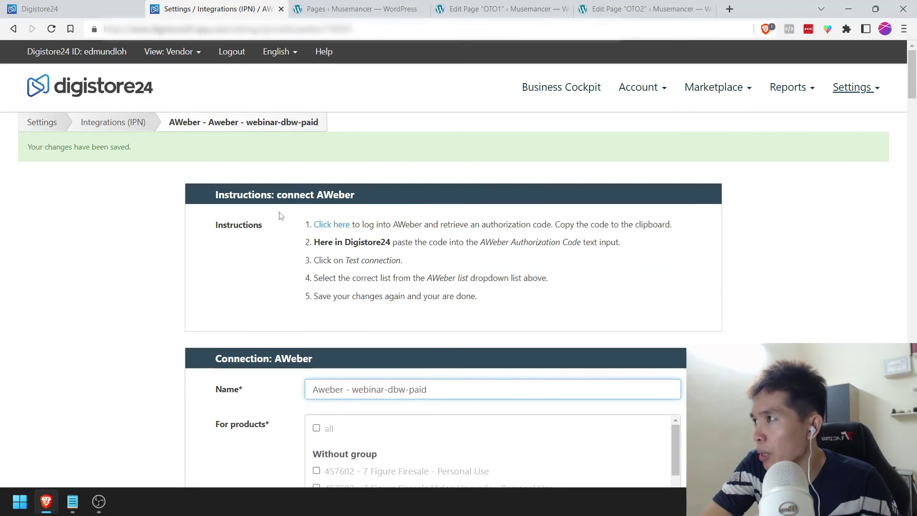
# Step: Glance over the WordPress pages list, then go to Account > Products to show the four Events products
pyautogui.click(630, 92)
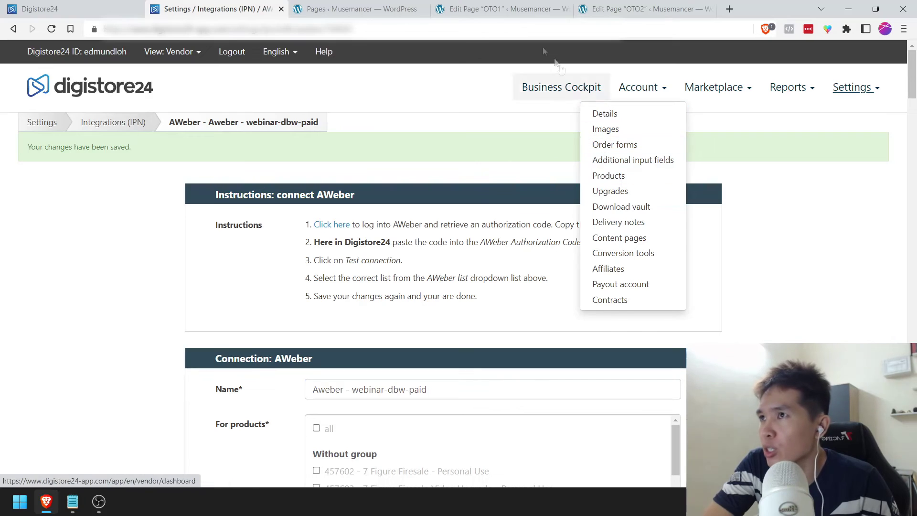
pyautogui.click(356, 9)
pyautogui.scroll(3, 269, 211)
pyautogui.scroll(3, 269, 210)
pyautogui.scroll(2, 241, 230)
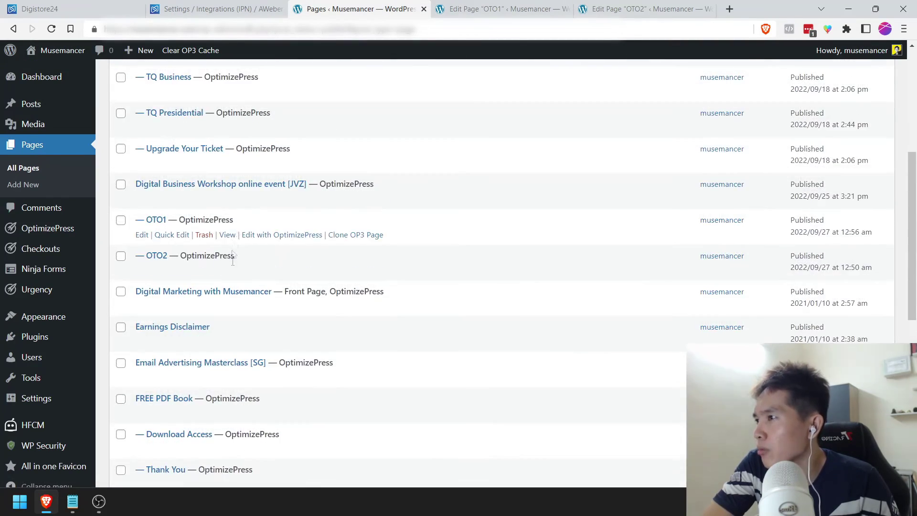
pyautogui.scroll(3, 230, 268)
pyautogui.scroll(-5, 235, 221)
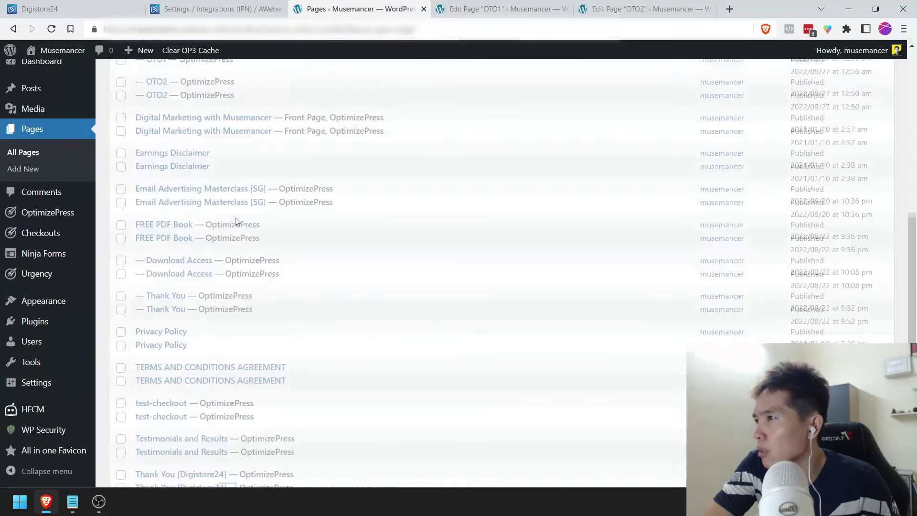
pyautogui.scroll(-5, 235, 221)
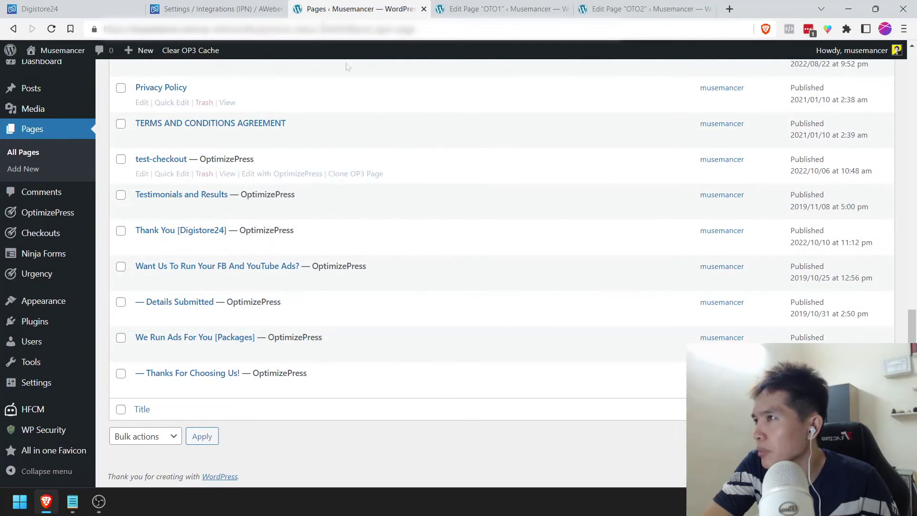
pyautogui.click(248, 9)
pyautogui.moveTo(640, 87)
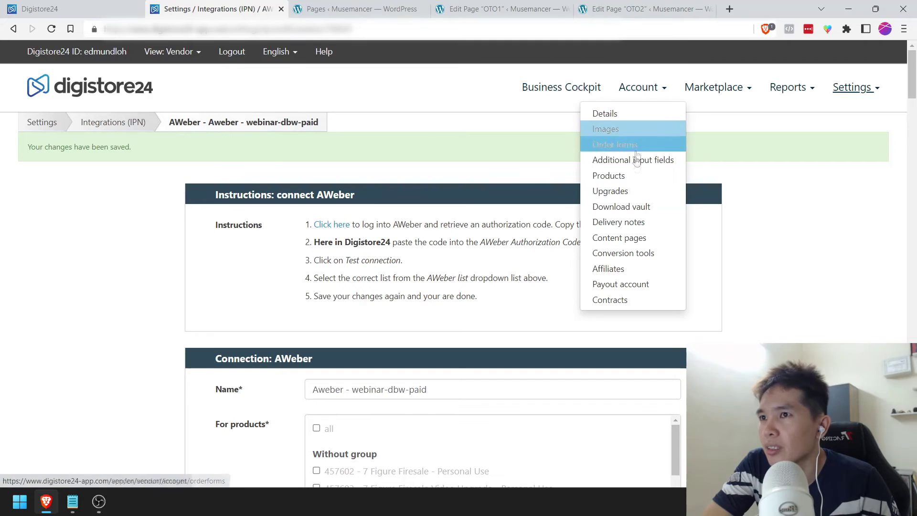
pyautogui.click(608, 175)
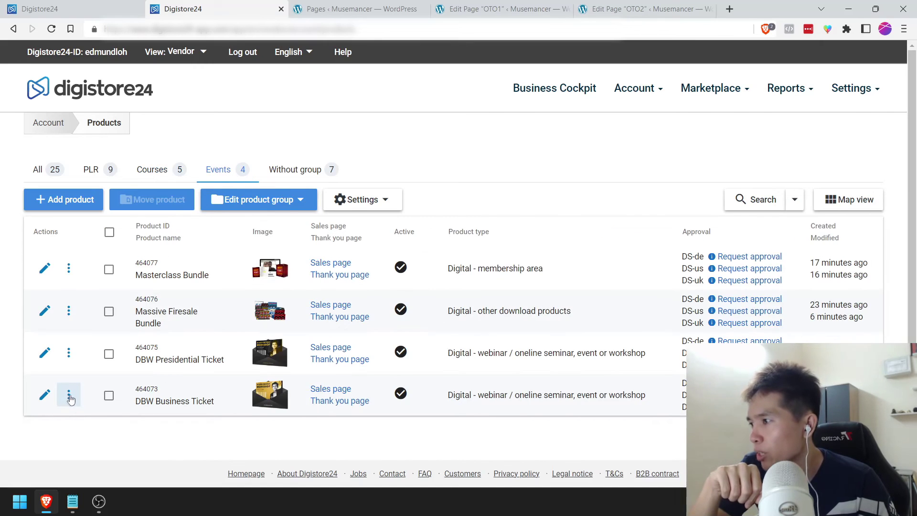
# Step: Copy DBW Business Ticket's order-form link and load its USD 17.00 checkout in a new tab beside Products
pyautogui.click(69, 398)
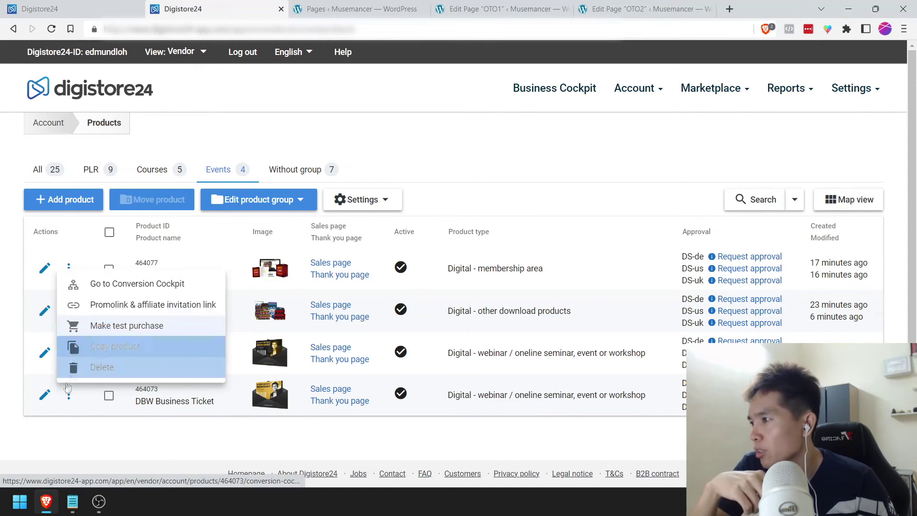
pyautogui.click(127, 306)
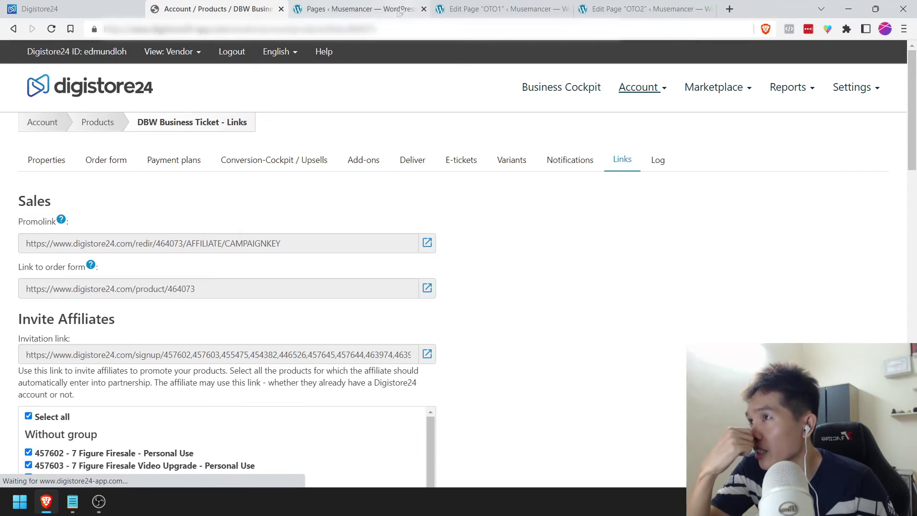
pyautogui.click(91, 289)
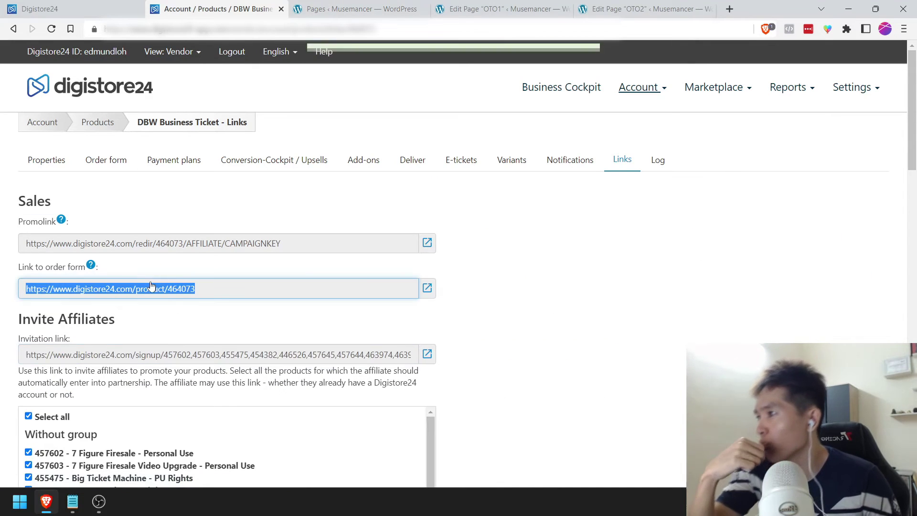
pyautogui.click(732, 8)
pyautogui.hotkey('ctrl', 'v')
pyautogui.press('Return')
pyautogui.moveTo(669, 9); pyautogui.dragTo(282, 3)
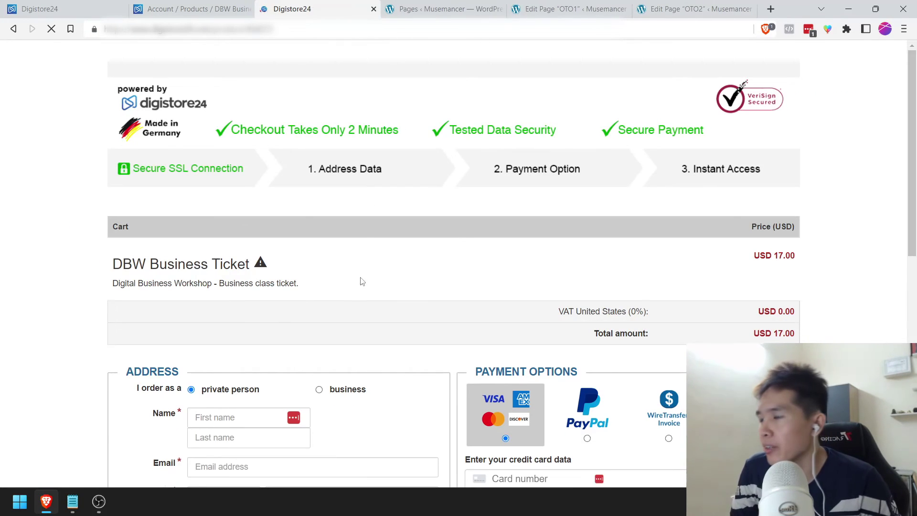
# Step: Pay for the USD 17.00 DBW Business Ticket via TEST PAY with autofilled name, e-mail and ZIP
pyautogui.scroll(-1, 214, 246)
pyautogui.scroll(-2, 477, 274)
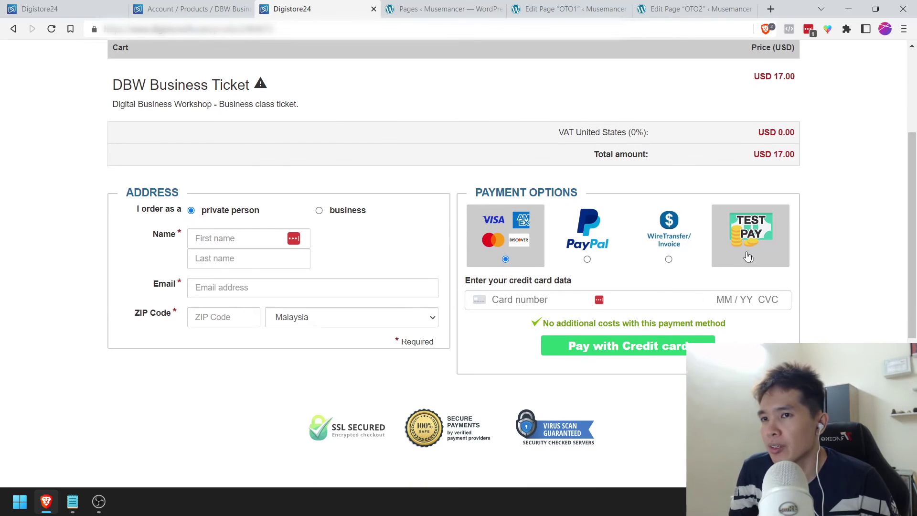
pyautogui.click(751, 259)
pyautogui.click(215, 246)
pyautogui.click(215, 265)
pyautogui.click(215, 261)
pyautogui.click(218, 286)
pyautogui.click(219, 289)
pyautogui.click(231, 301)
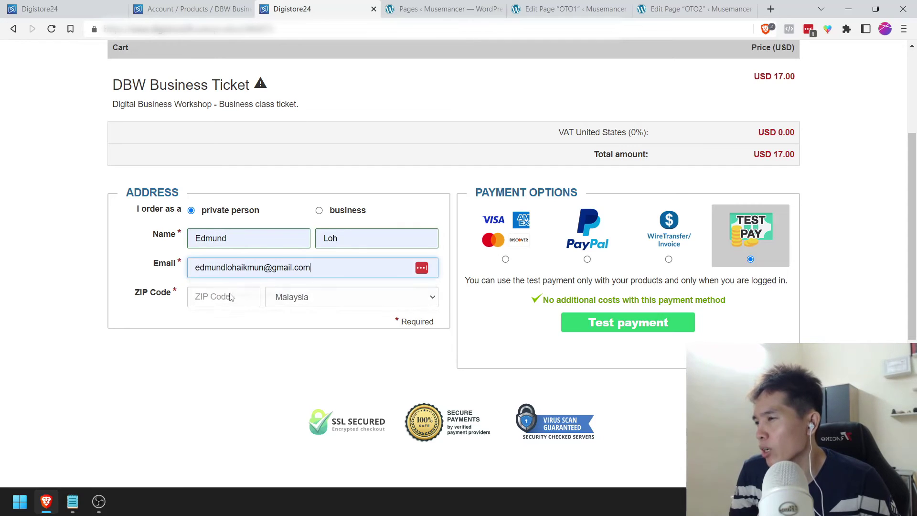
pyautogui.click(205, 297)
pyautogui.click(203, 316)
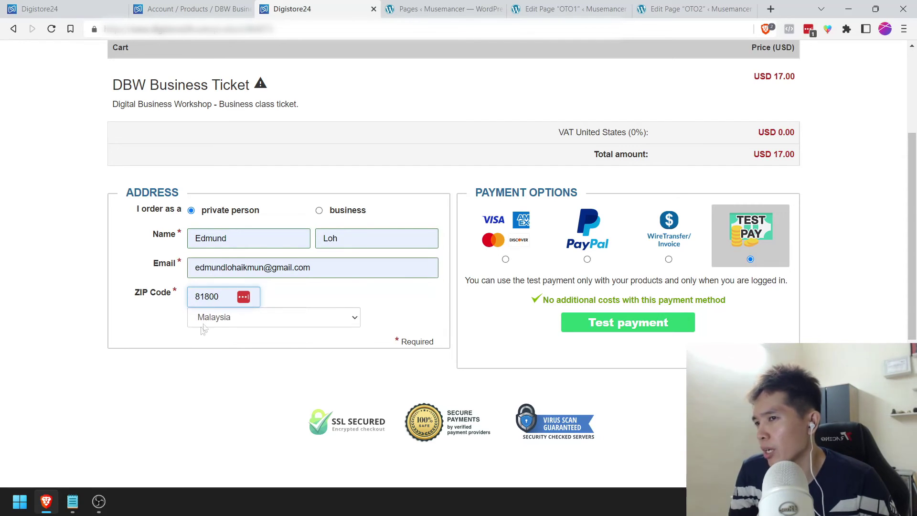
pyautogui.click(636, 333)
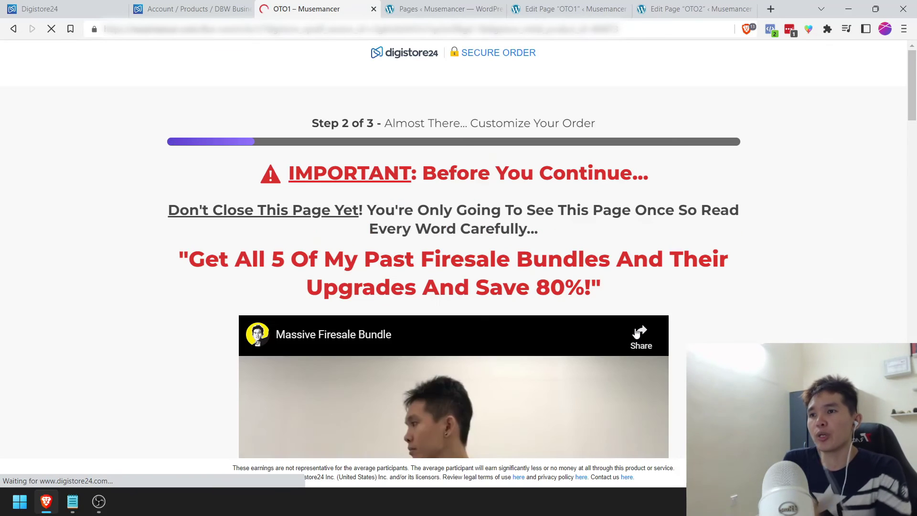
# Step: Pause the OTO1 video and test the No Thanks link, which errors, then go back to the OTO1 editor
pyautogui.scroll(-2, 328, 341)
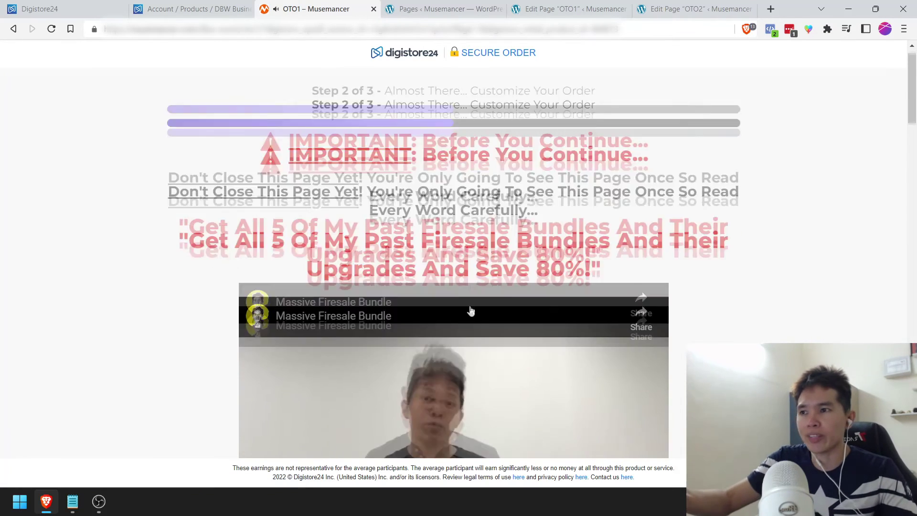
pyautogui.scroll(-1, 335, 315)
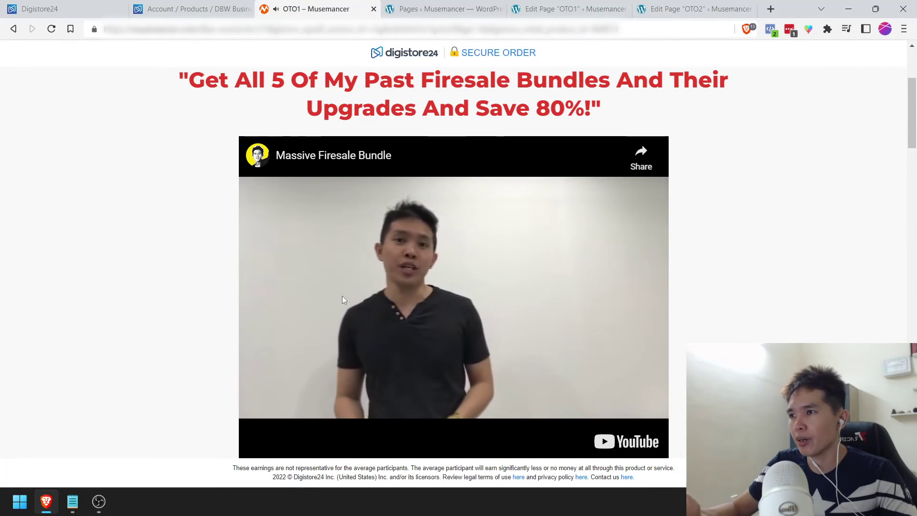
pyautogui.click(317, 291)
pyautogui.moveTo(912, 138); pyautogui.dragTo(909, 475)
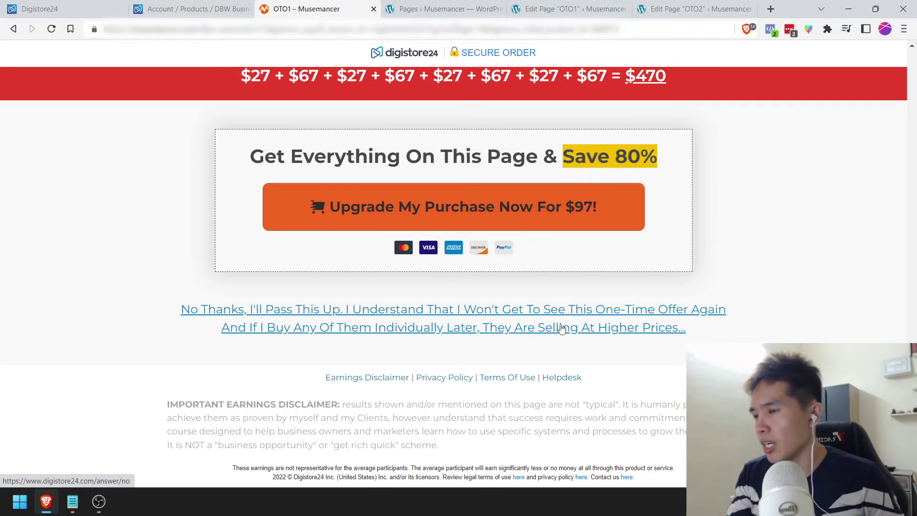
pyautogui.click(455, 316)
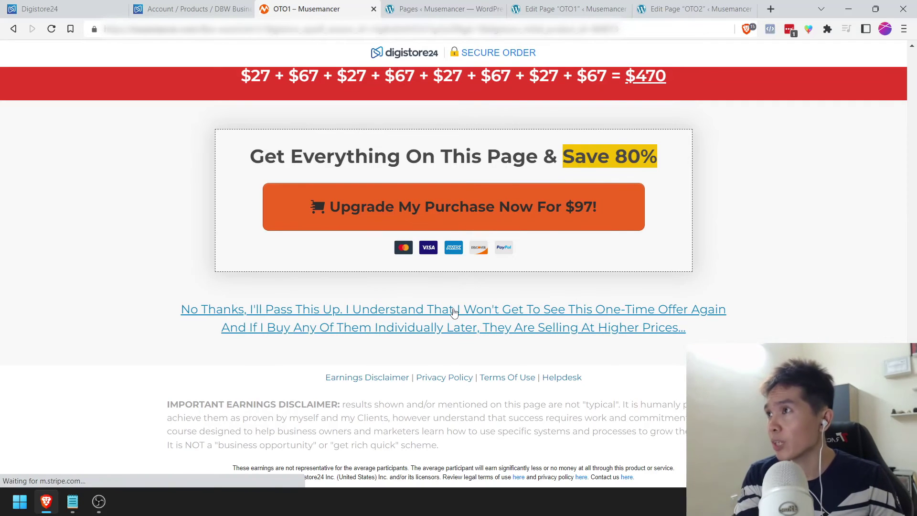
pyautogui.click(13, 29)
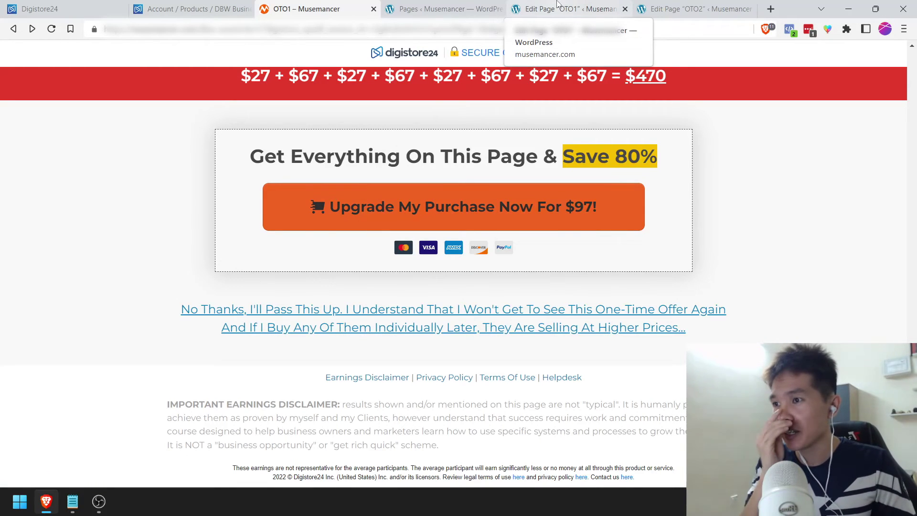
pyautogui.click(557, 4)
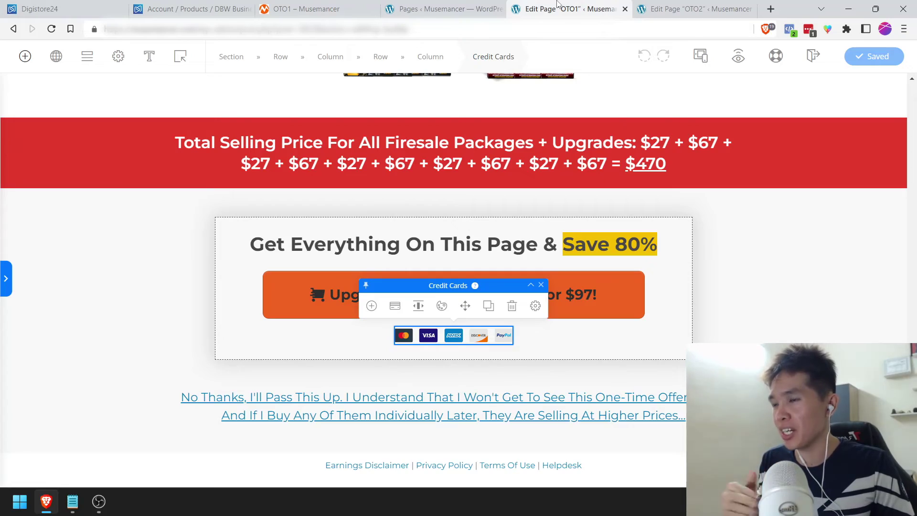
# Step: Inspect the OTO1 page's Header Script under Settings > Page Scripts, enlarging the box to read it
pyautogui.moveTo(913, 459); pyautogui.dragTo(914, 95)
pyautogui.click(248, 61)
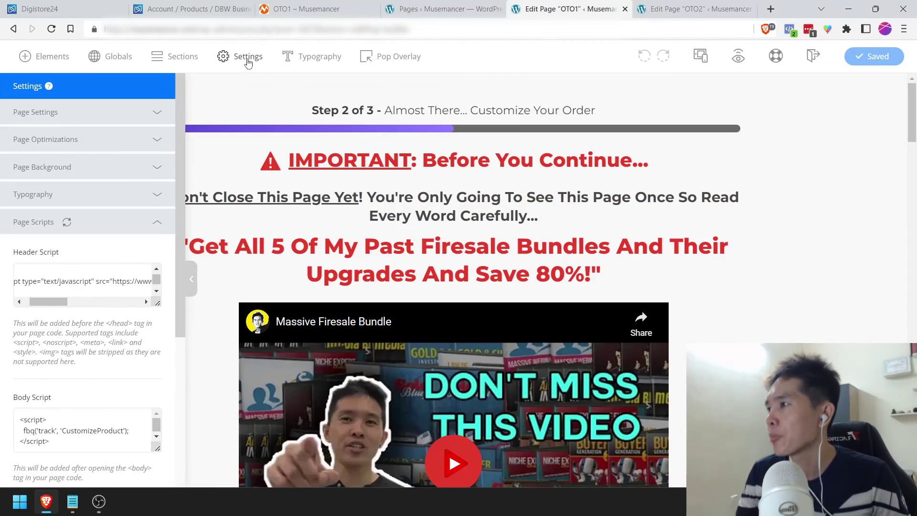
pyautogui.moveTo(158, 305); pyautogui.dragTo(158, 345)
pyautogui.click(83, 273)
# Step: Return to the DBW Business Ticket links page in Digistore24 and clear the order-form link selection
pyautogui.click(444, 9)
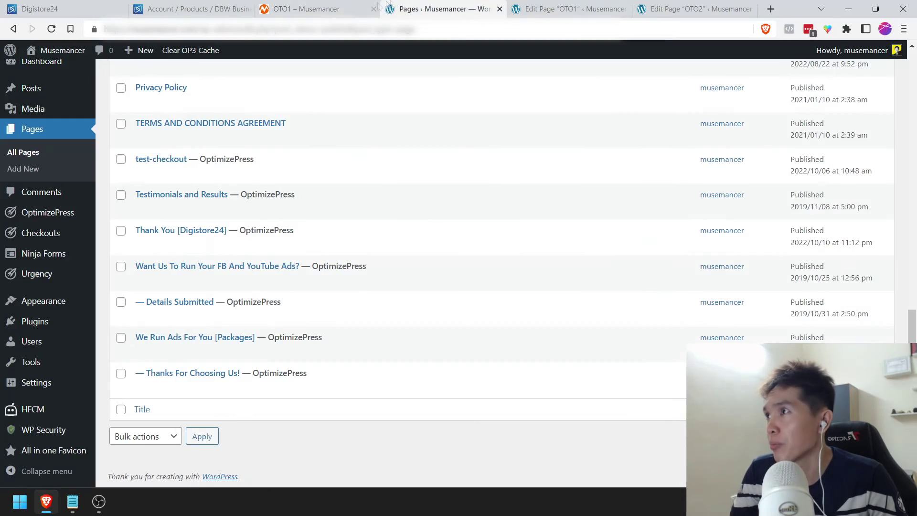
pyautogui.click(191, 8)
pyautogui.click(573, 288)
pyautogui.scroll(-1, 574, 288)
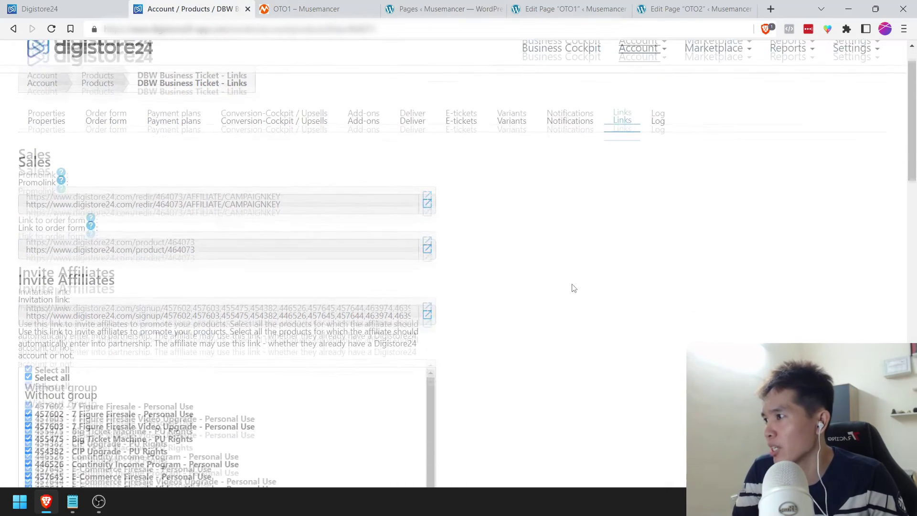
pyautogui.scroll(1, 573, 288)
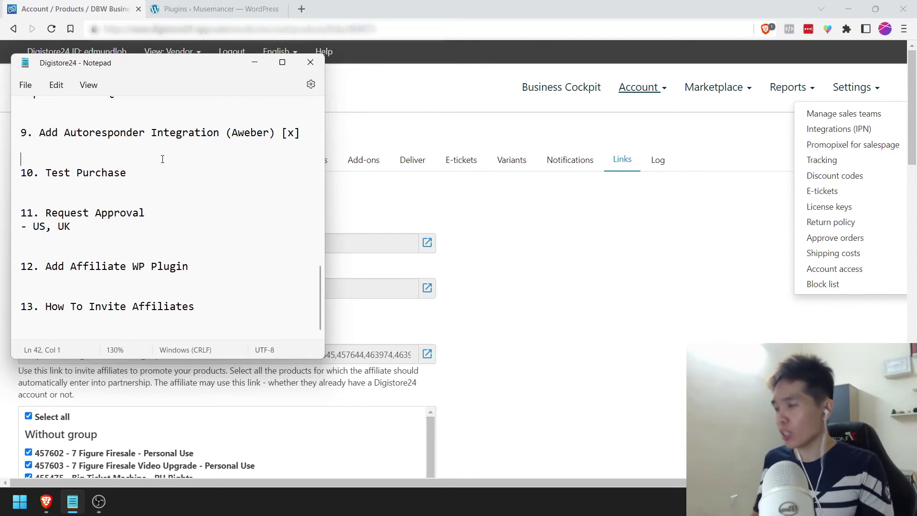
# Step: Insert a new checklist line and reword item 10 to read 'Wordpress Plugin'
pyautogui.press('Return')
pyautogui.press('Return')
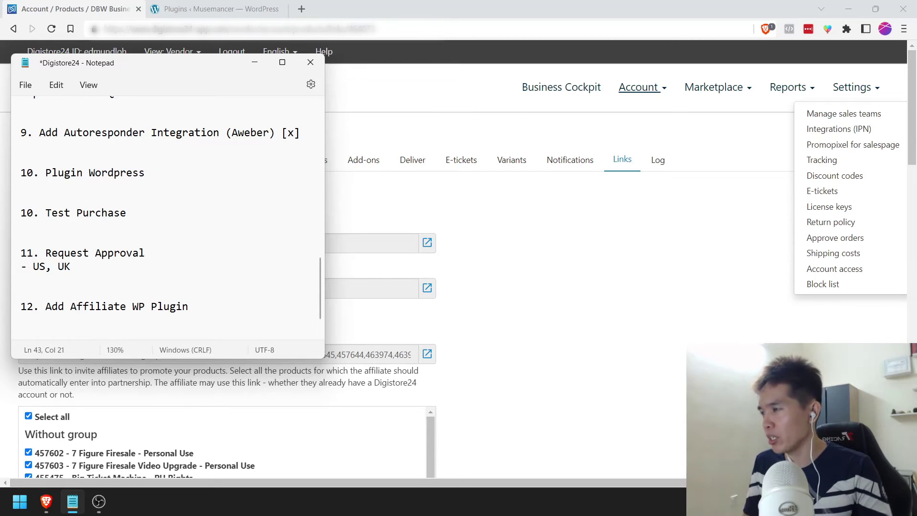
pyautogui.moveTo(46, 172); pyautogui.dragTo(94, 172)
pyautogui.press('BackSpace')
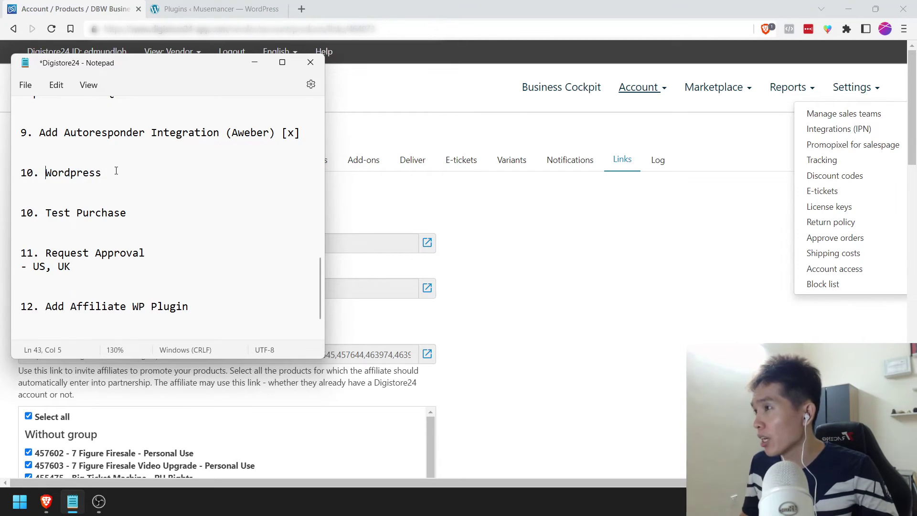
pyautogui.write('Plugin')
# Step: Renumber Test Purchase to 11, add spacing around it, and save the checklist
pyautogui.click(45, 188)
pyautogui.press('Delete')
pyautogui.write('1')
pyautogui.press('Home')
pyautogui.press('Return')
pyautogui.press('Up')
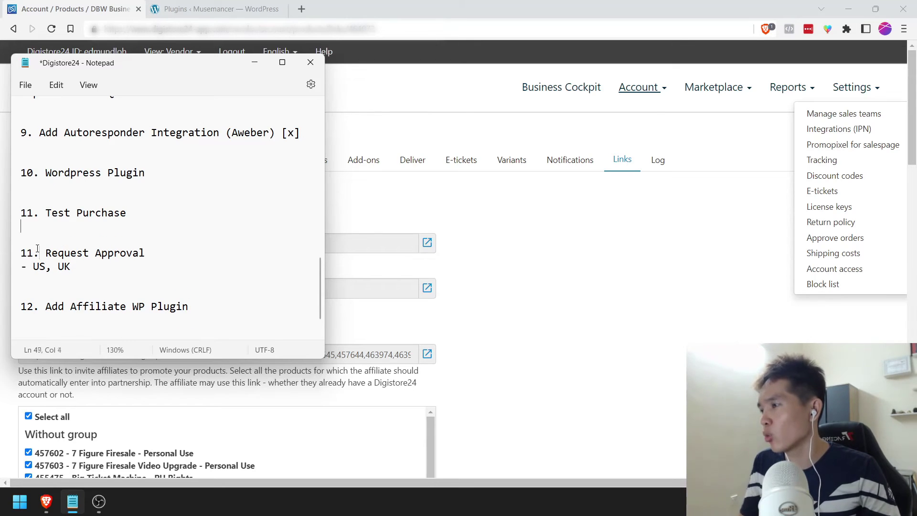
pyautogui.hotkey('ctrl', 's')
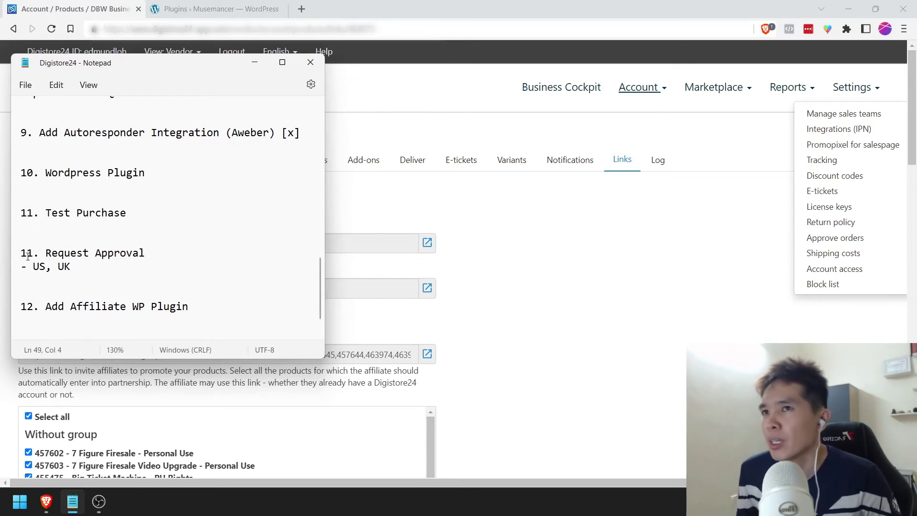
pyautogui.click(568, 219)
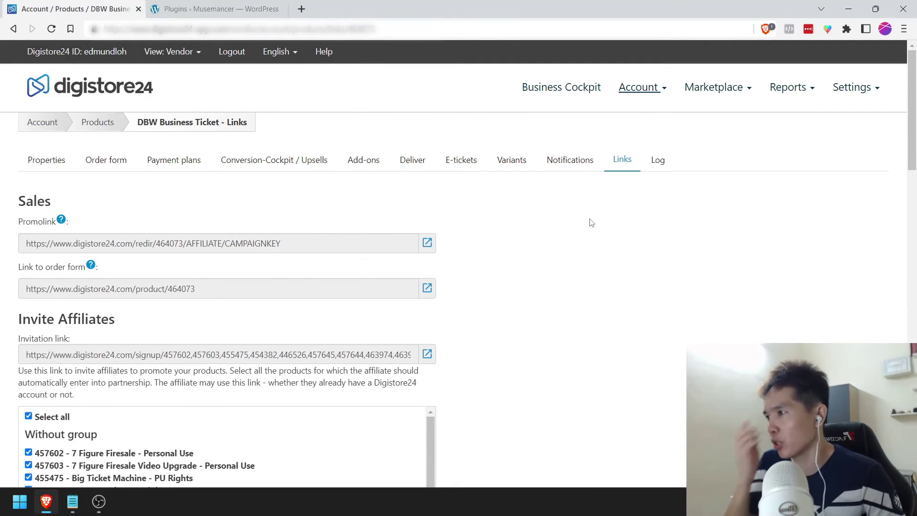
# Step: In Settings > Promopixel for salespage, select product 464073 - DBW Business Ticket to show its embed code
pyautogui.click(855, 93)
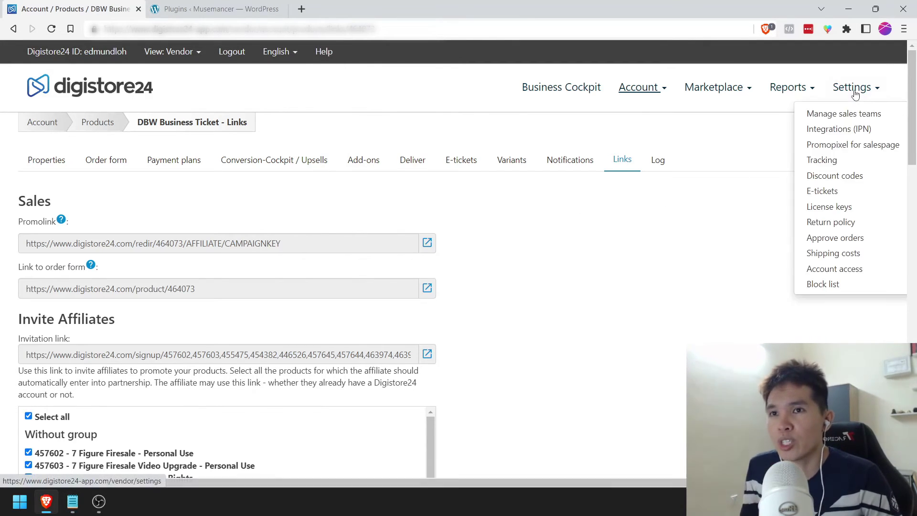
pyautogui.click(850, 146)
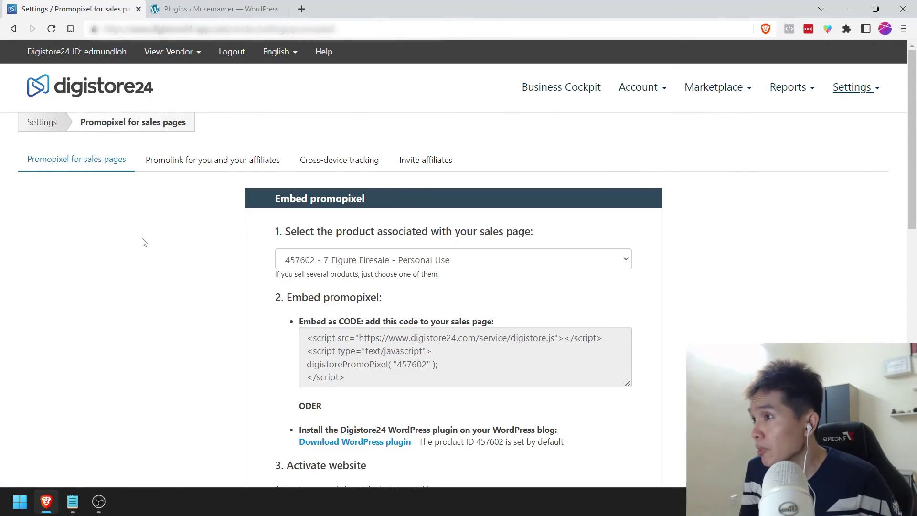
pyautogui.scroll(-2, 143, 243)
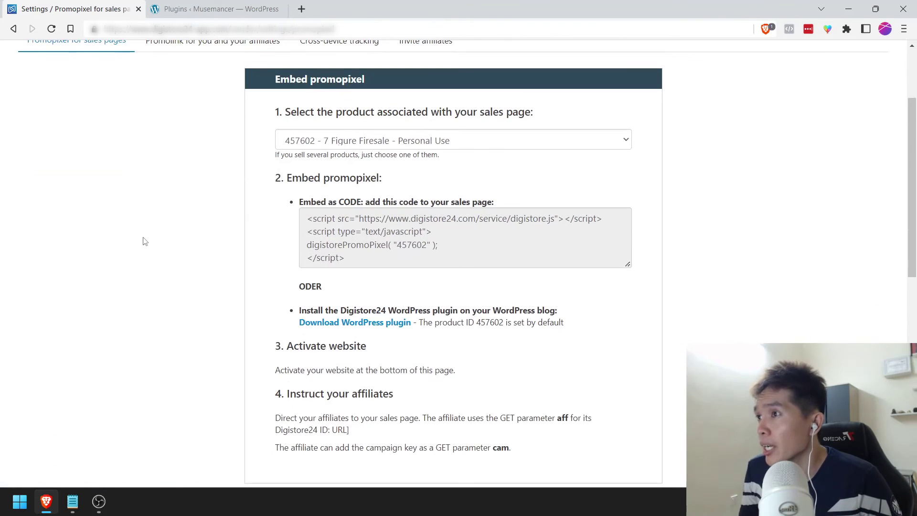
pyautogui.click(348, 138)
pyautogui.scroll(-3, 420, 239)
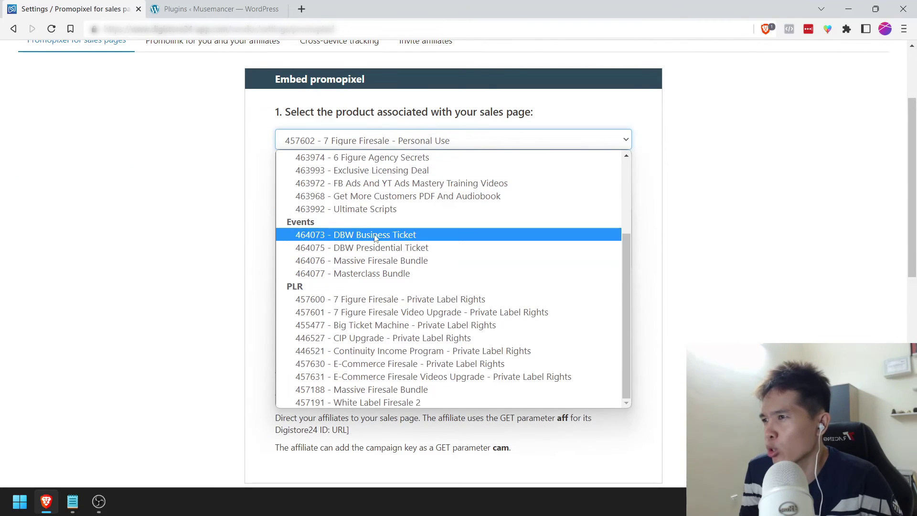
pyautogui.click(375, 236)
pyautogui.scroll(-1, 233, 182)
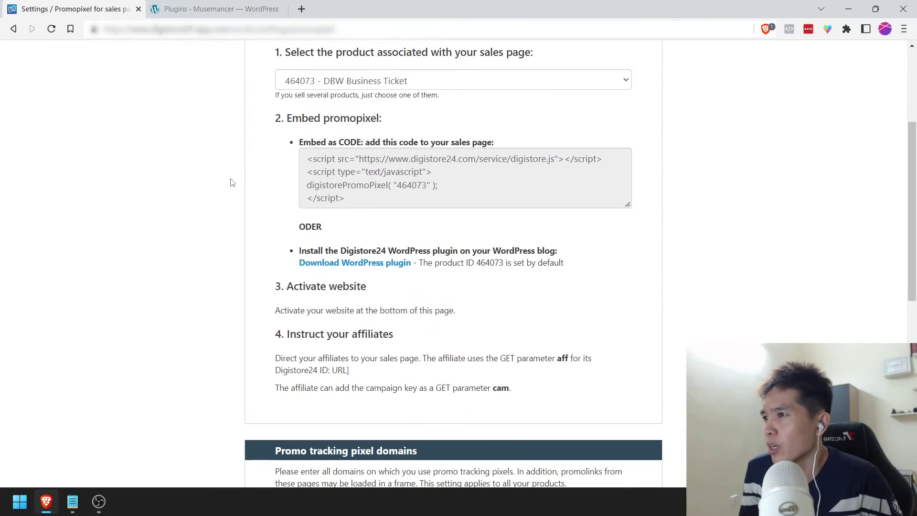
pyautogui.scroll(1, 359, 194)
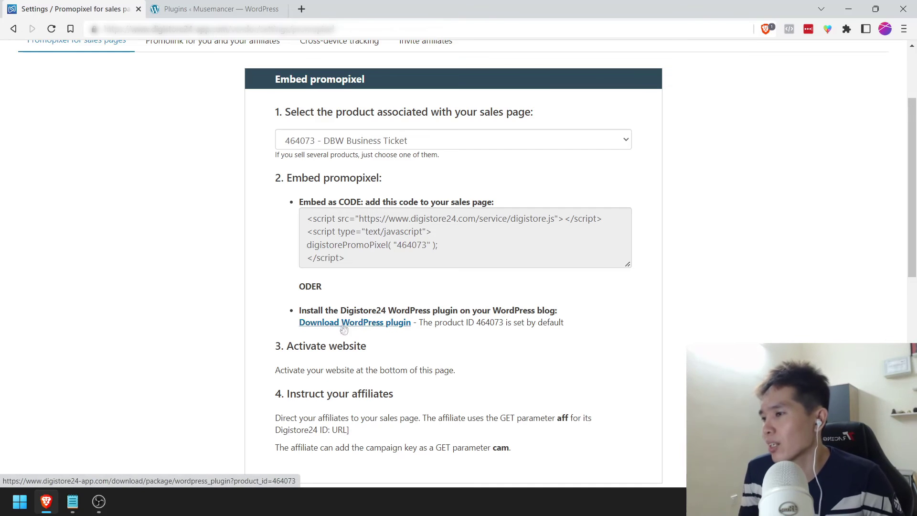
pyautogui.click(206, 6)
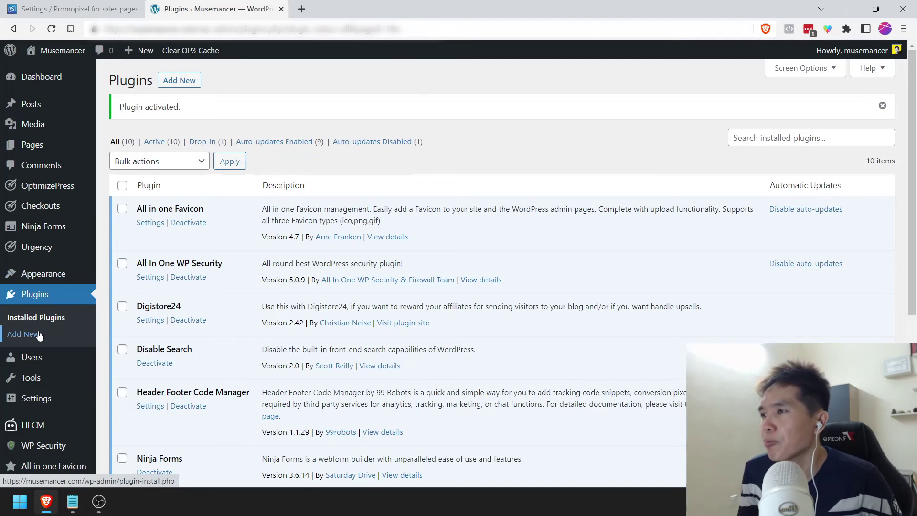
# Step: Try Upload Plugin, cancel, and confirm on Installed Plugins that Digistore24 2.42 is already active
pyautogui.click(372, 141)
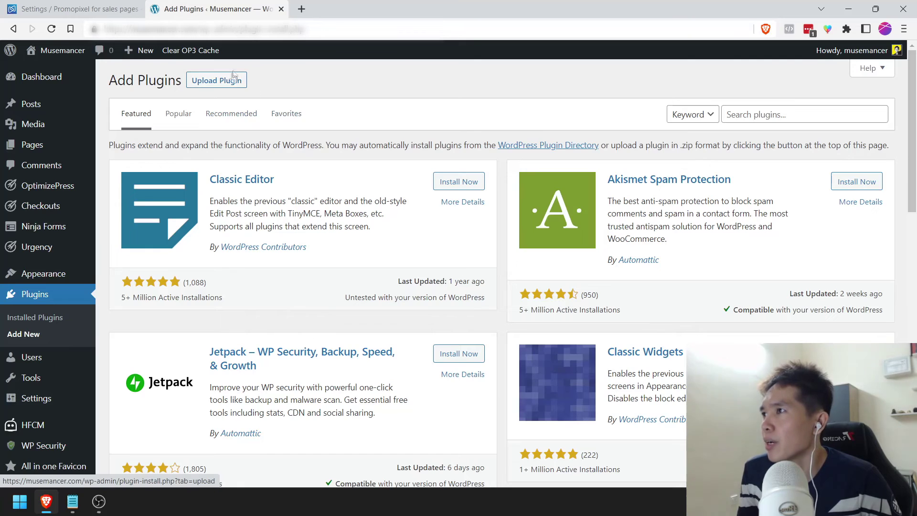
pyautogui.click(231, 79)
pyautogui.click(406, 190)
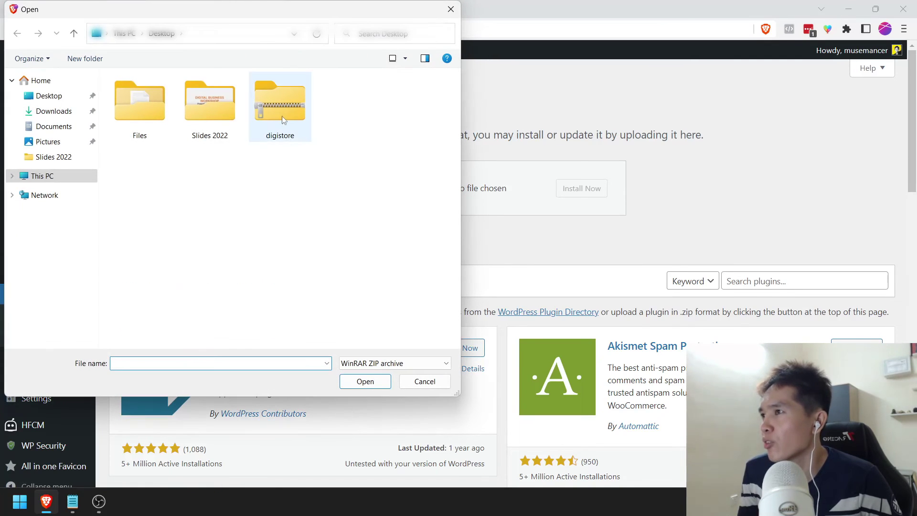
pyautogui.click(451, 9)
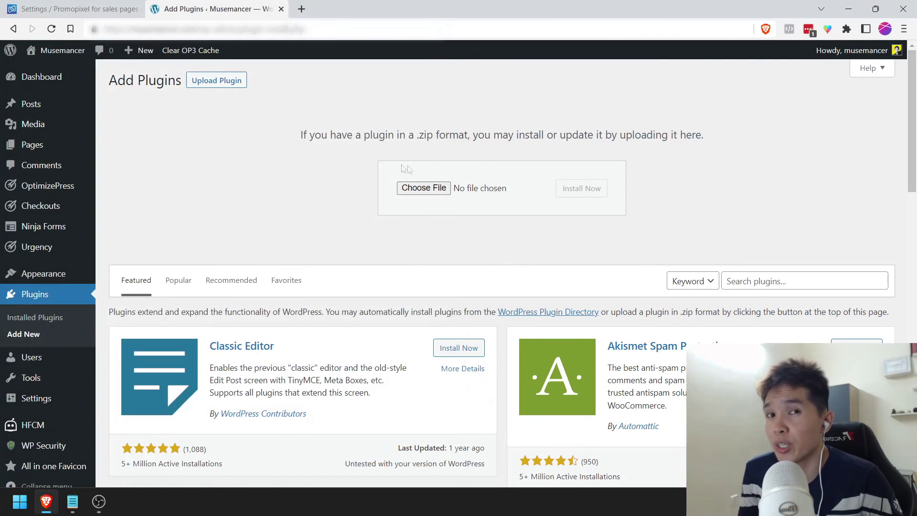
pyautogui.click(41, 319)
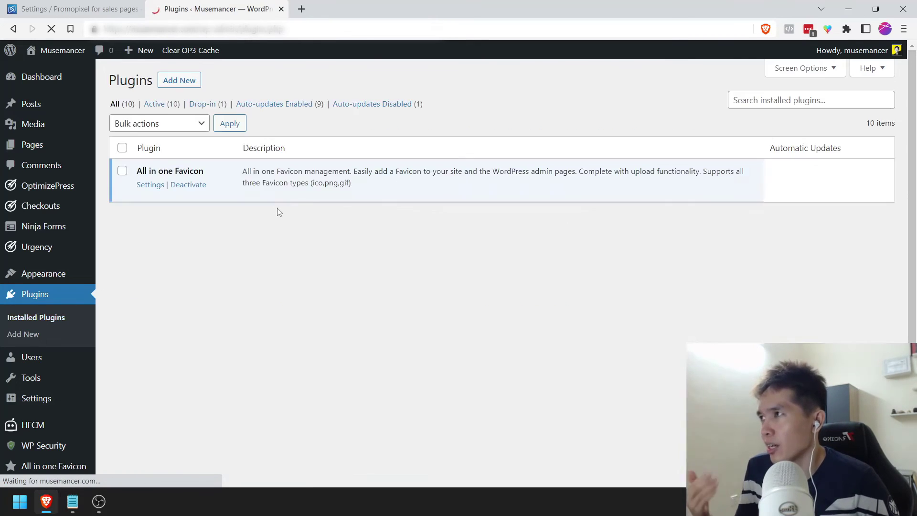
pyautogui.scroll(-1, 278, 209)
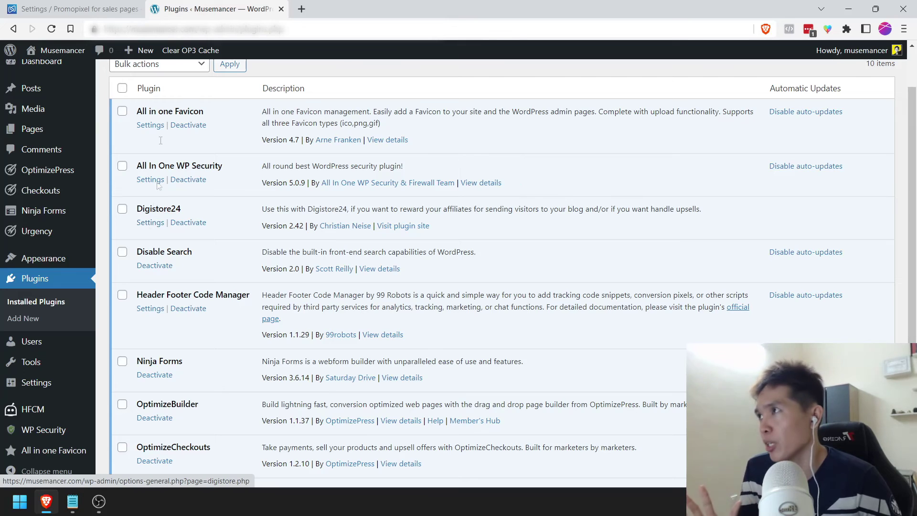
pyautogui.click(69, 6)
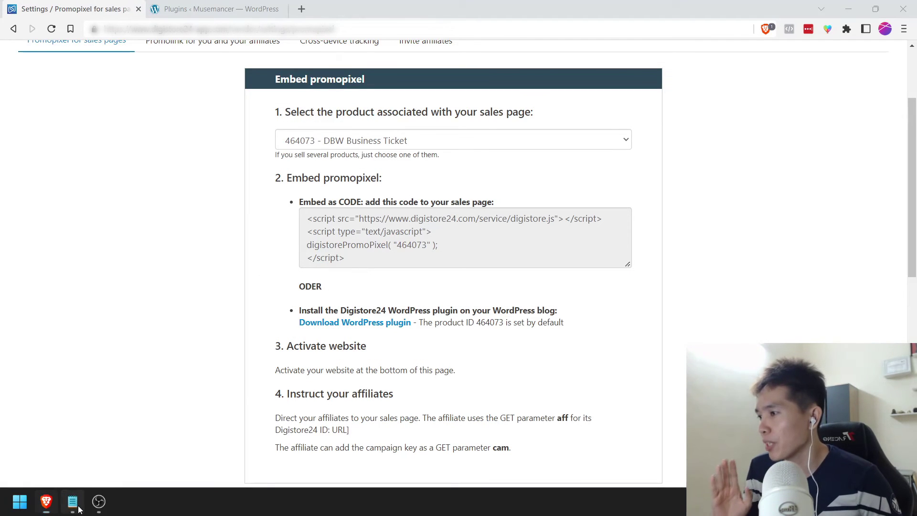
# Step: Tick '10. Wordpress Plugin' with [X] in the Notepad checklist, save it, and minimize Notepad
pyautogui.click(72, 501)
pyautogui.write('[X]')
pyautogui.hotkey('ctrl', 's')
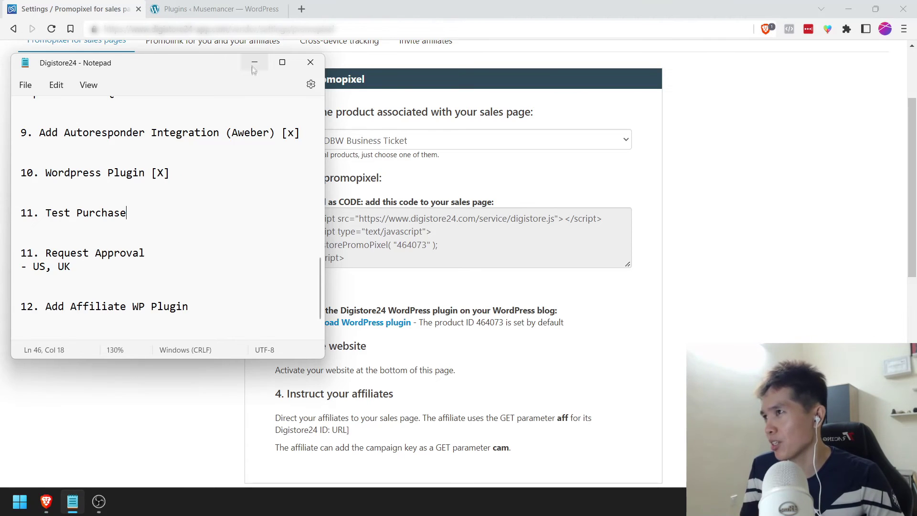
pyautogui.click(254, 63)
pyautogui.scroll(3, 220, 189)
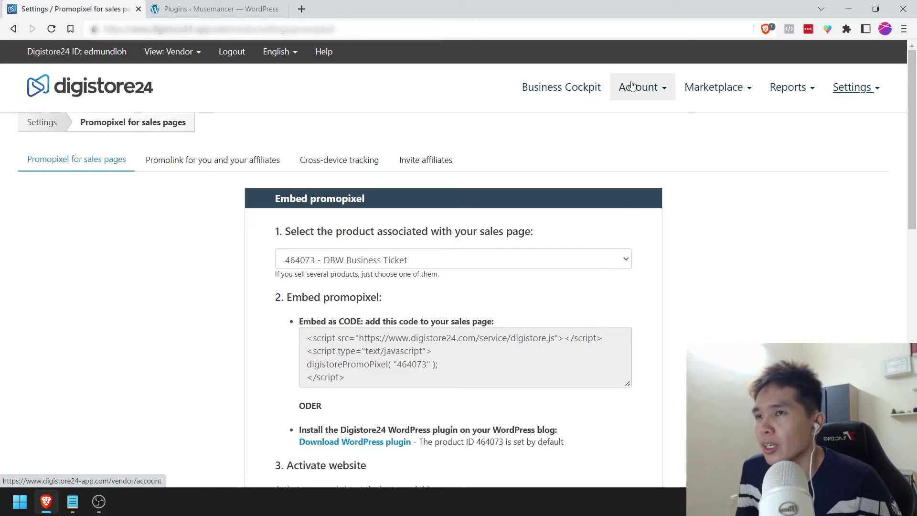
# Step: From Account > Products, copy DBW Business Ticket's order-form link and open it in a new tab
pyautogui.moveTo(631, 85)
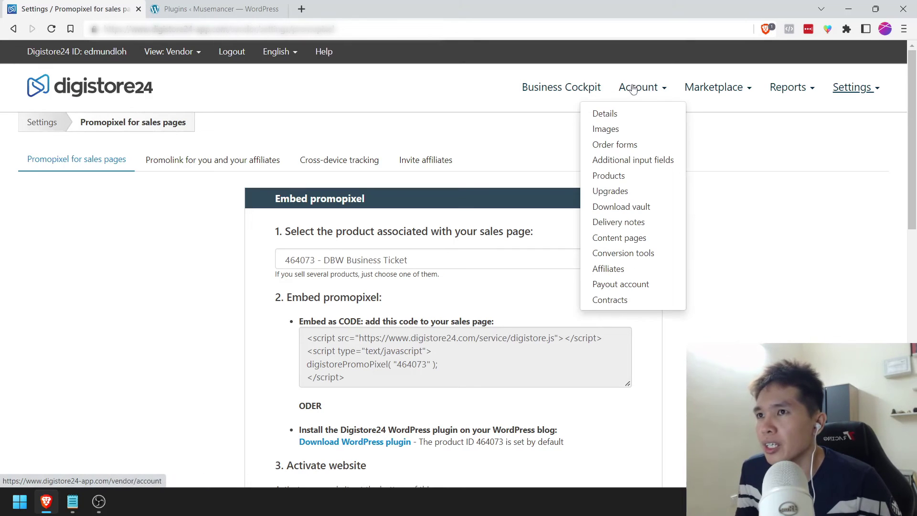
pyautogui.click(615, 177)
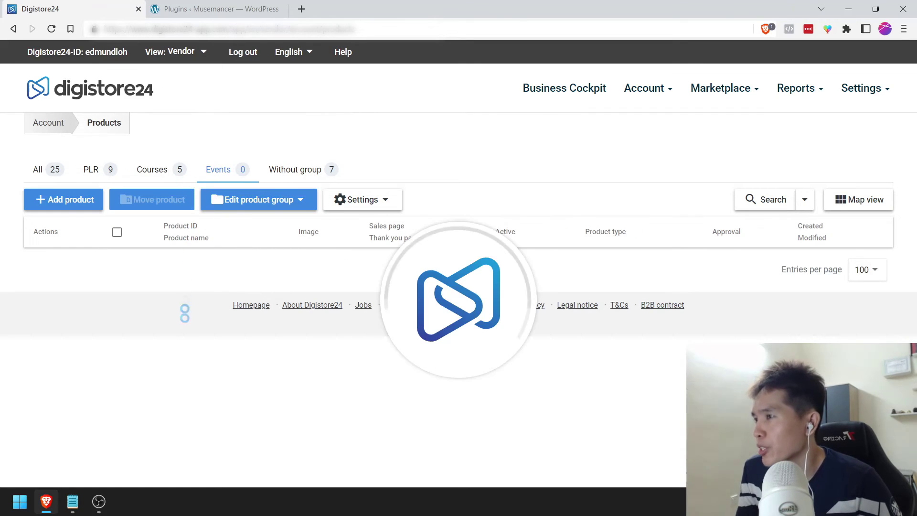
pyautogui.scroll(-1, 201, 377)
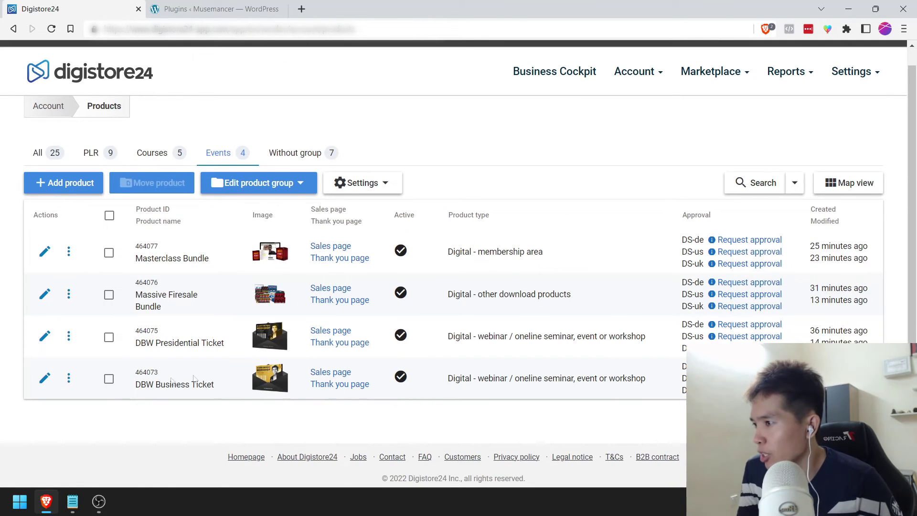
pyautogui.click(69, 378)
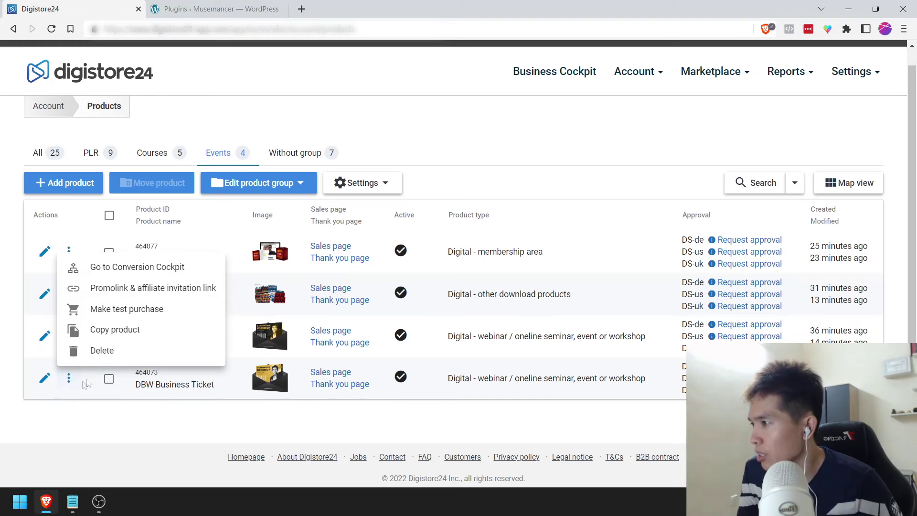
pyautogui.click(143, 292)
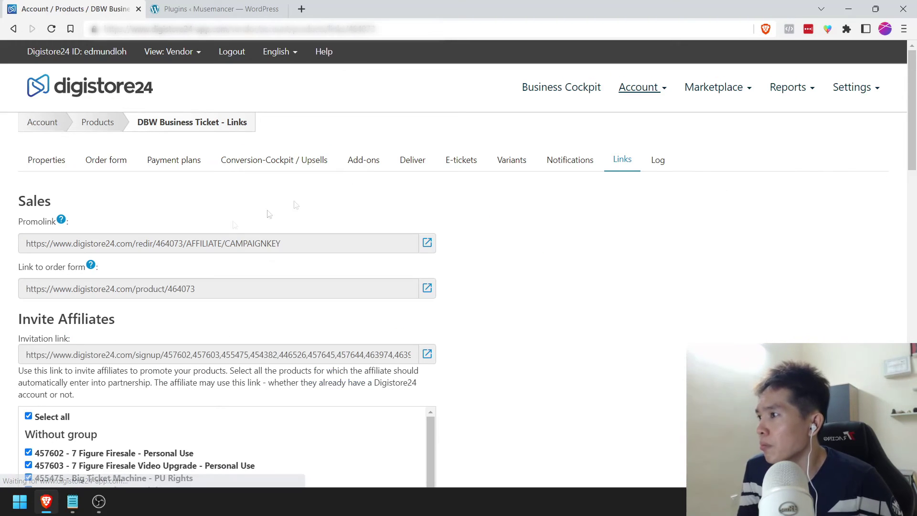
pyautogui.click(105, 284)
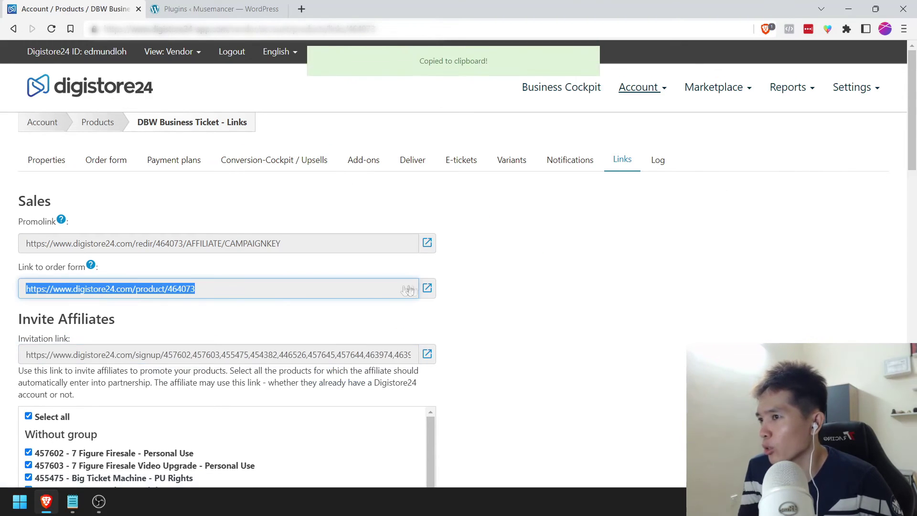
pyautogui.click(427, 288)
pyautogui.moveTo(343, 4); pyautogui.dragTo(363, 8)
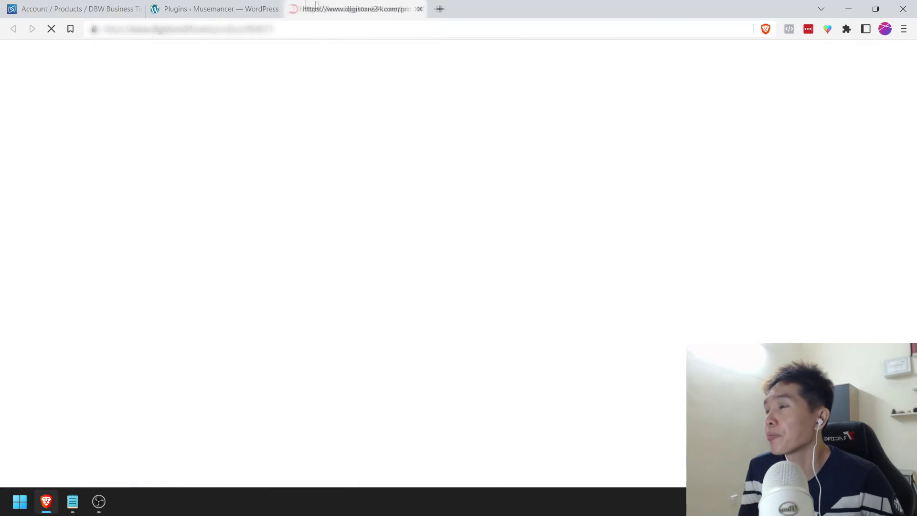
pyautogui.click(215, 9)
# Step: Return to the DBW Business Ticket order form and start buying it again
pyautogui.moveTo(49, 178)
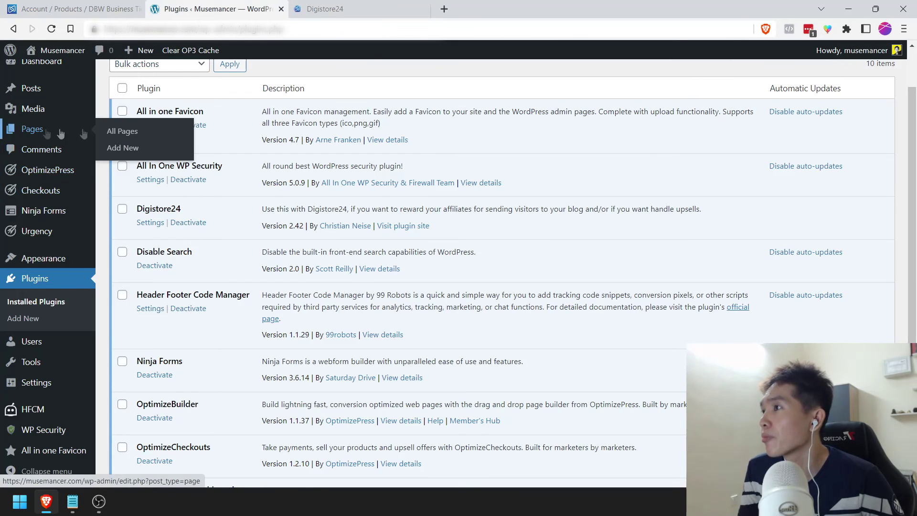
pyautogui.click(329, 9)
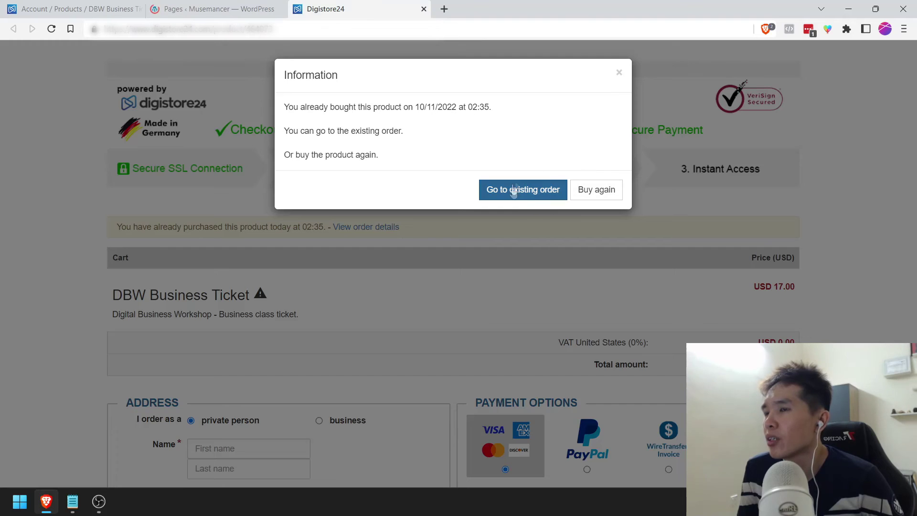
pyautogui.click(580, 190)
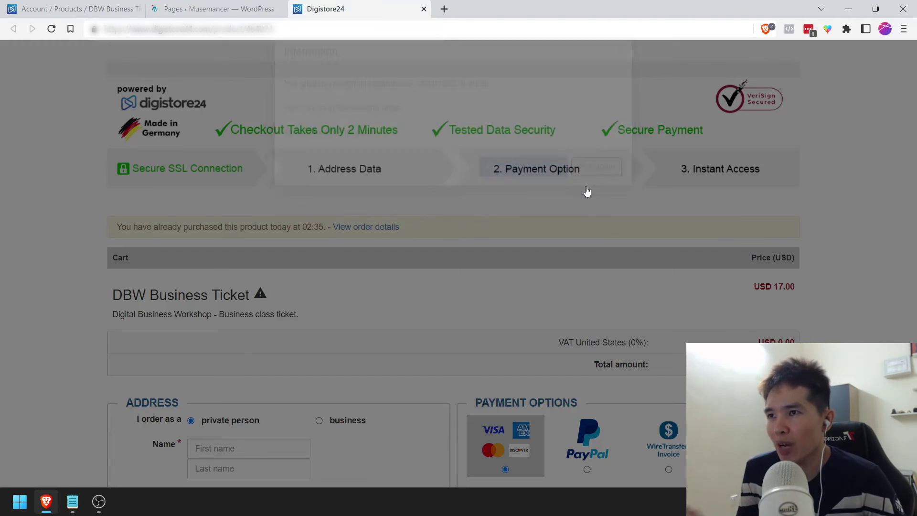
pyautogui.scroll(-3, 216, 259)
# Step: Autofill the buyer's name, email and ZIP, then submit a Test Pay payment
pyautogui.click(216, 268)
pyautogui.click(218, 294)
pyautogui.click(218, 289)
pyautogui.click(221, 324)
pyautogui.click(230, 318)
pyautogui.click(229, 323)
pyautogui.click(220, 330)
pyautogui.click(205, 354)
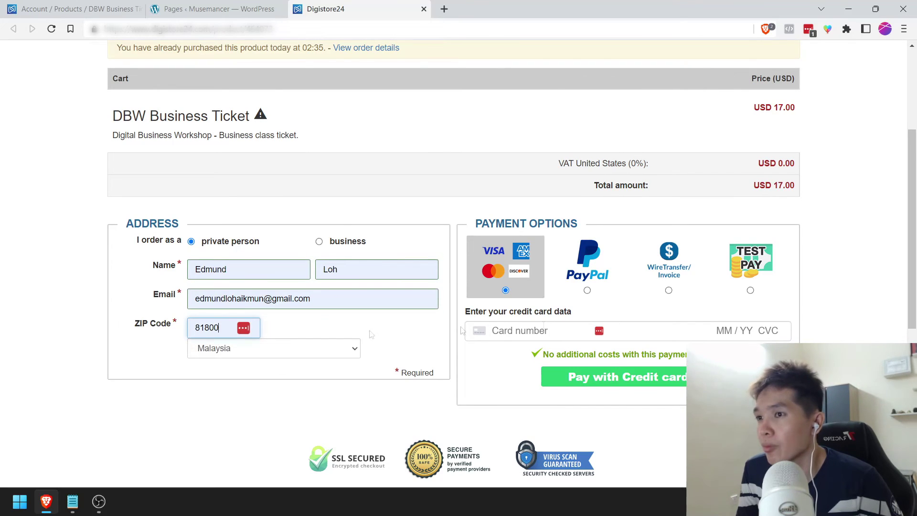
pyautogui.click(750, 265)
pyautogui.click(640, 363)
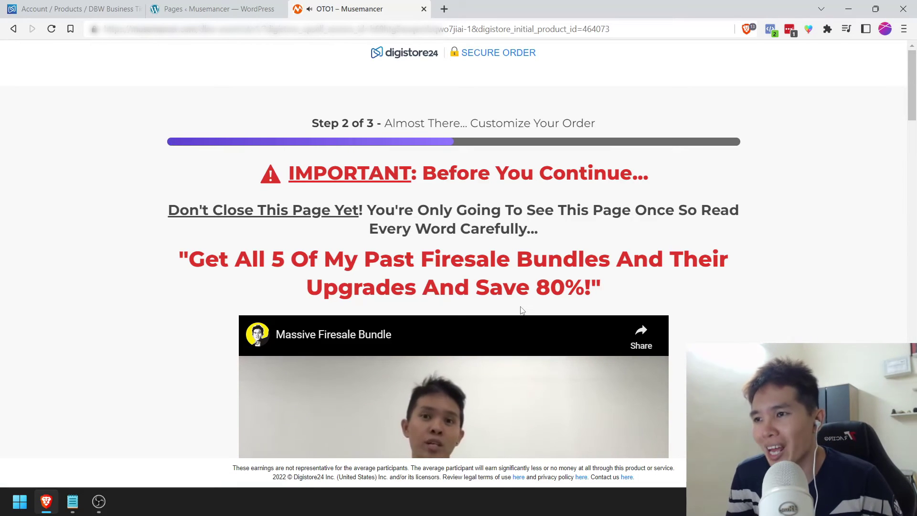
# Step: Decline the OTO1 Massive Firesale Bundle offer via "No Thanks, I'll Pass This Up"
pyautogui.scroll(-1, 474, 263)
pyautogui.scroll(-2, 474, 263)
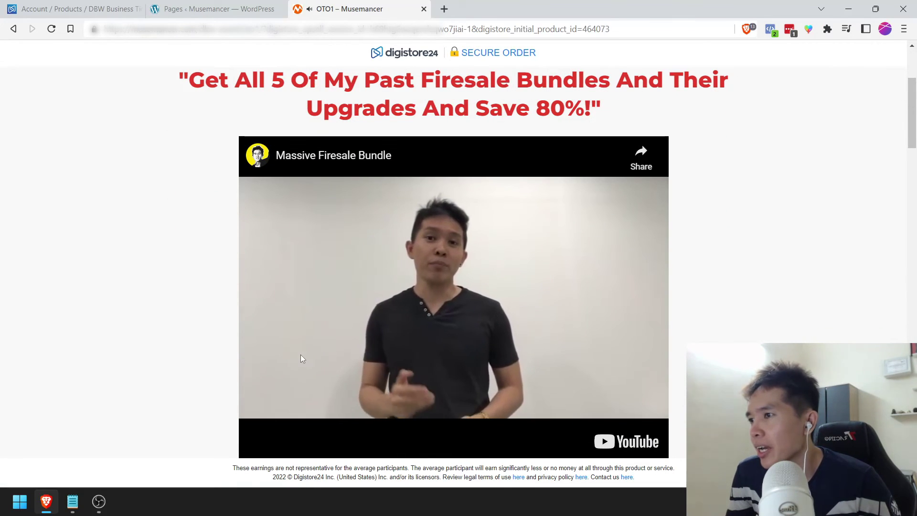
pyautogui.scroll(-15, 323, 297)
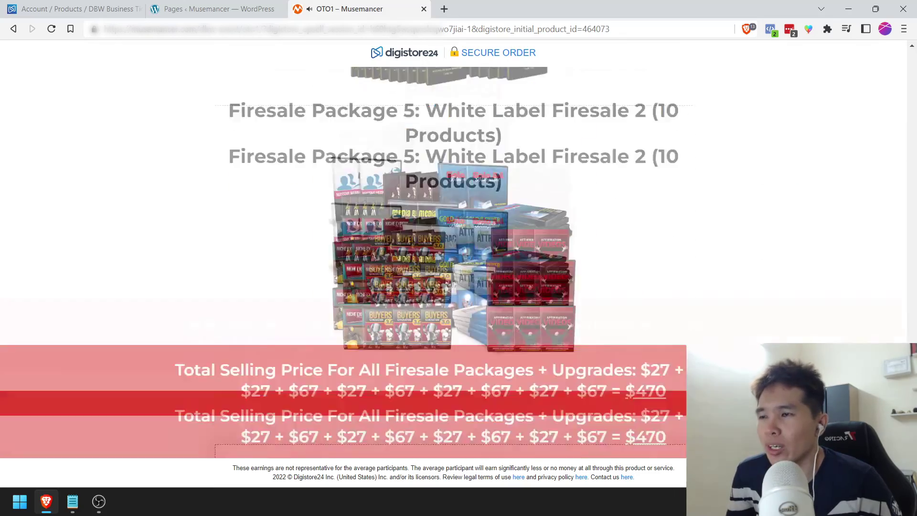
pyautogui.scroll(-1, 627, 262)
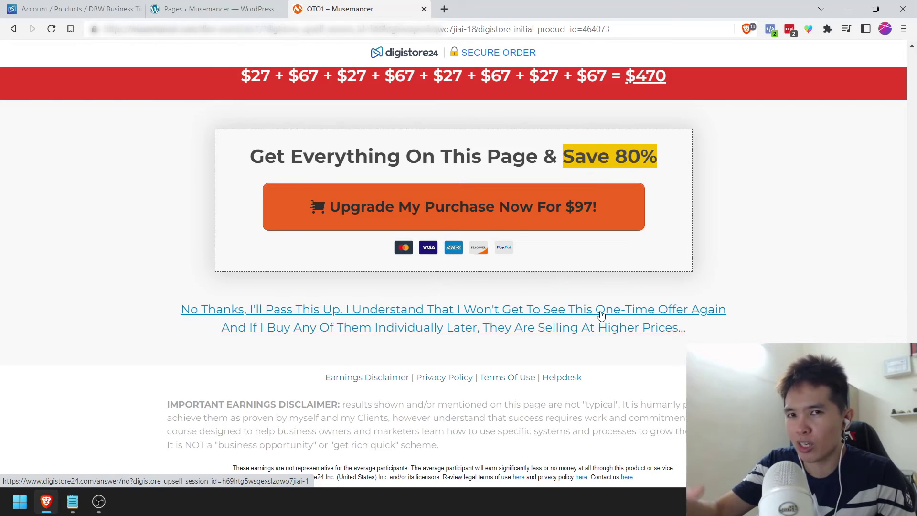
pyautogui.click(601, 315)
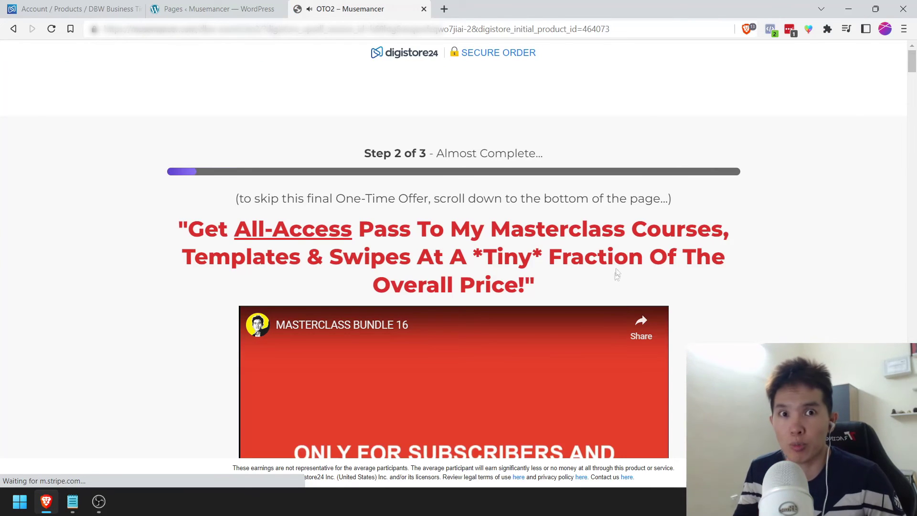
# Step: Open the OTO2 decline link's thank-you page in a new tab and view it
pyautogui.scroll(-5, 619, 258)
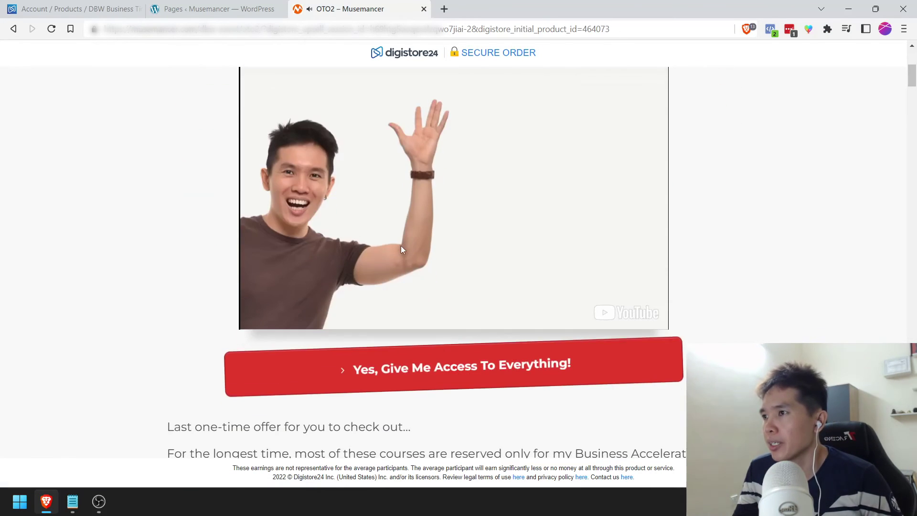
pyautogui.scroll(1, 401, 247)
pyautogui.moveTo(912, 74); pyautogui.dragTo(912, 478)
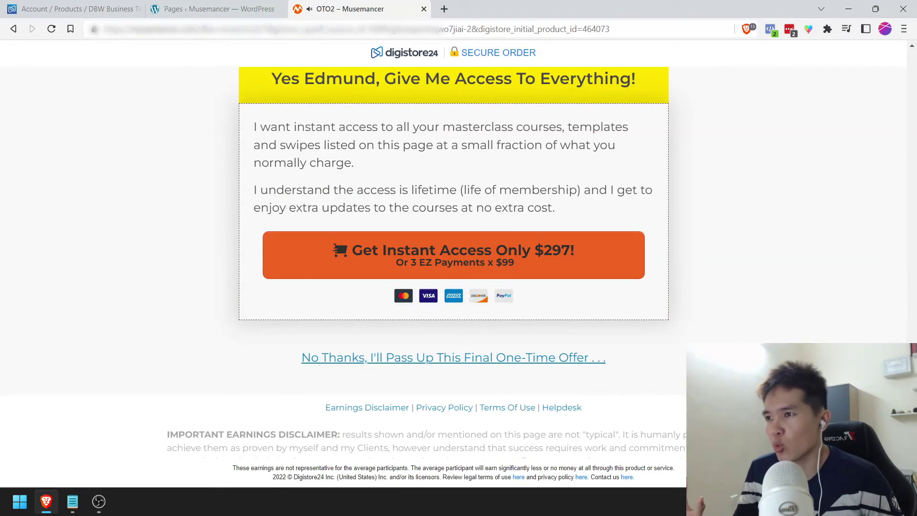
pyautogui.rightClick(573, 362)
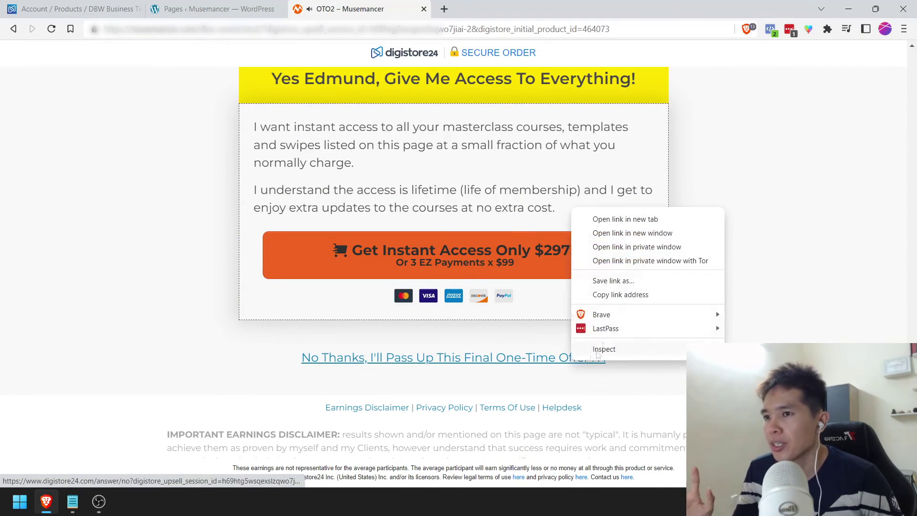
pyautogui.click(634, 220)
pyautogui.moveTo(912, 324); pyautogui.dragTo(914, 114)
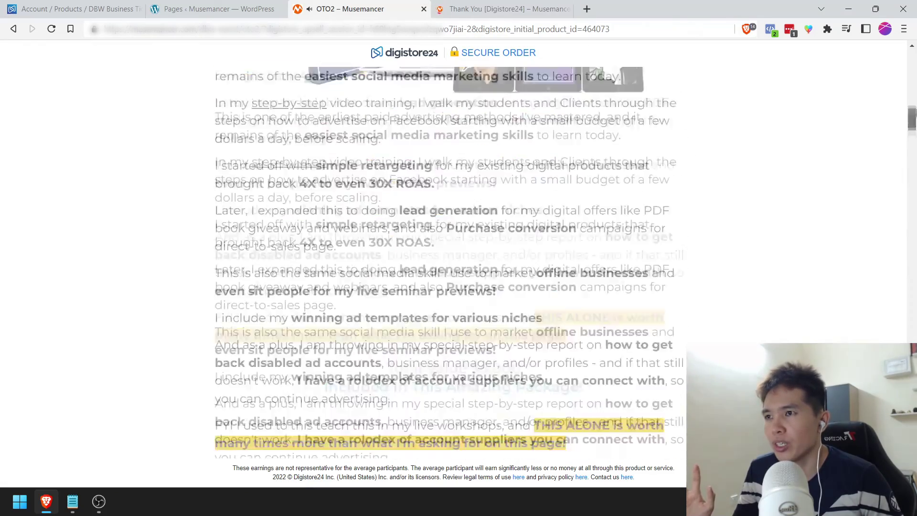
pyautogui.scroll(15, 339, 180)
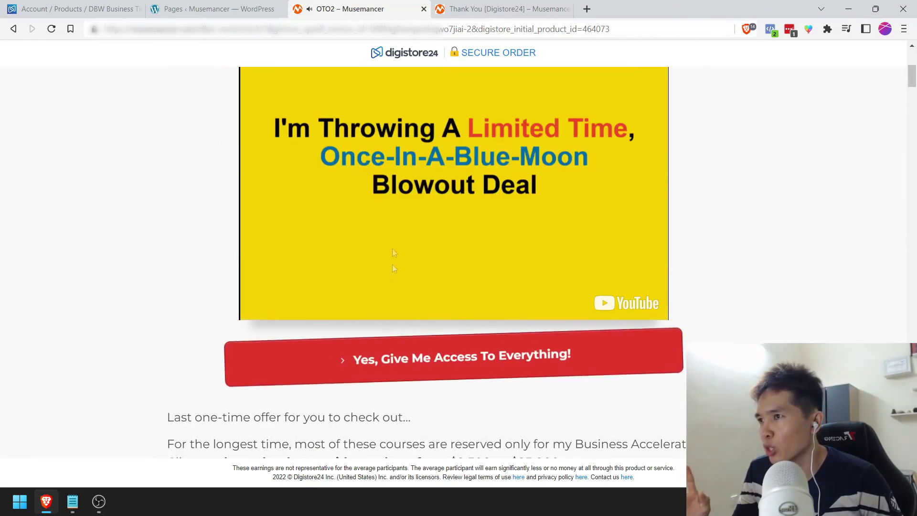
pyautogui.scroll(1, 386, 219)
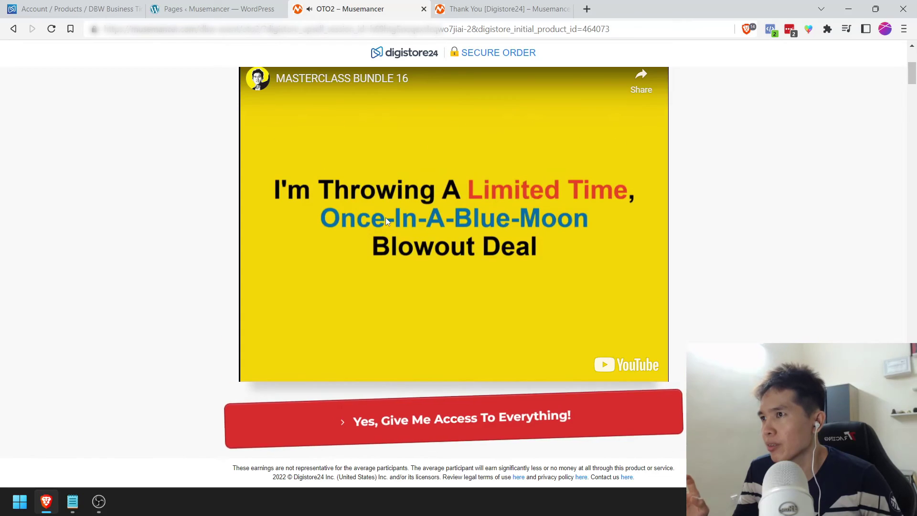
pyautogui.click(479, 221)
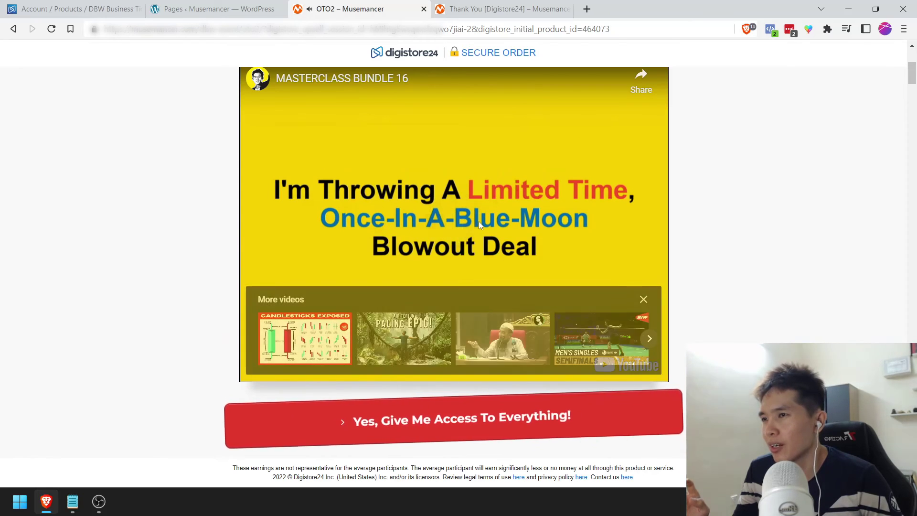
pyautogui.hotkey('ctrl', 'Tab')
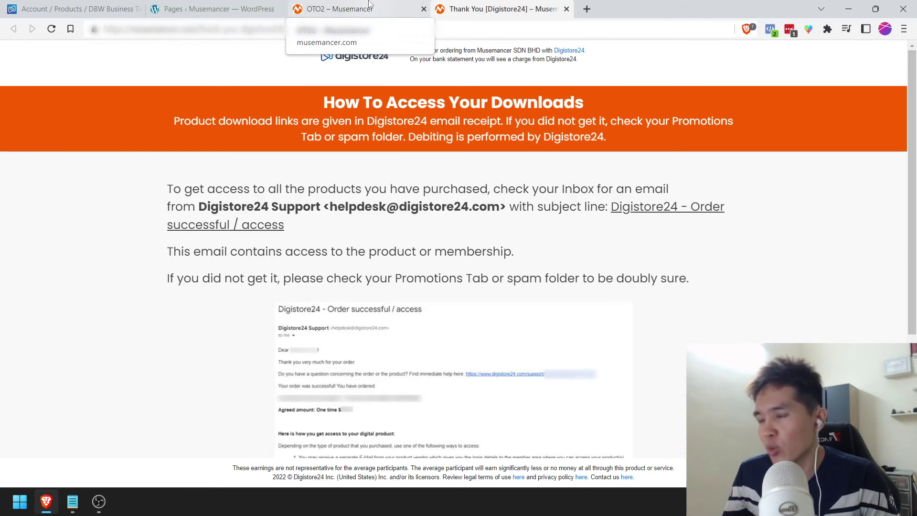
# Step: Back on OTO2, accept the $297 Masterclass Bundle offer to reach its checkout
pyautogui.click(369, 7)
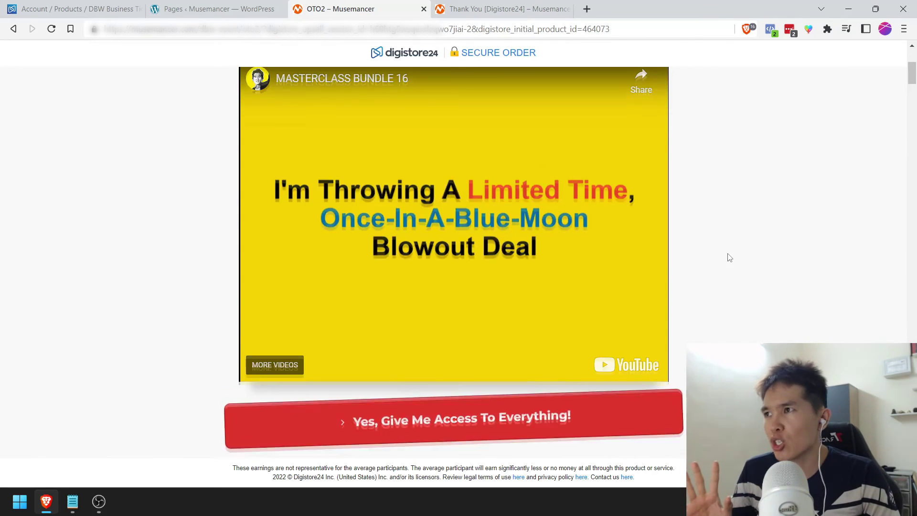
pyautogui.scroll(5, 729, 257)
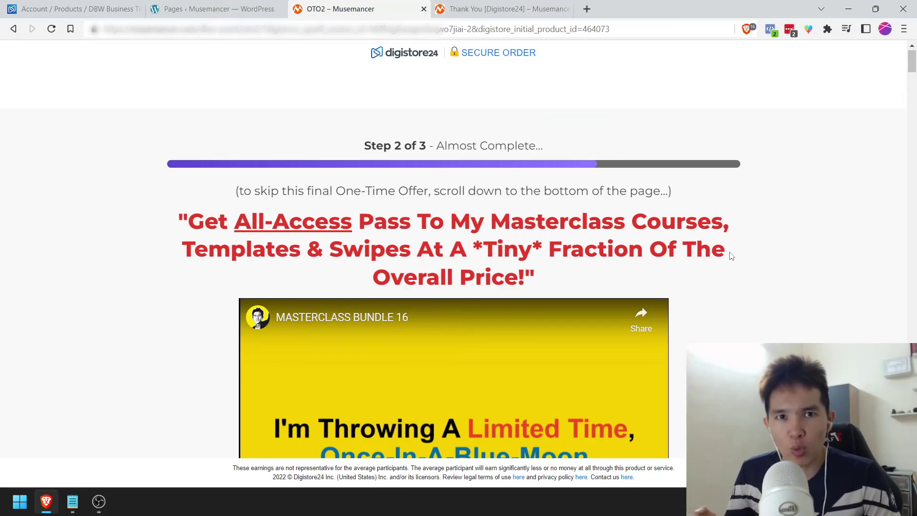
pyautogui.scroll(-20, 732, 258)
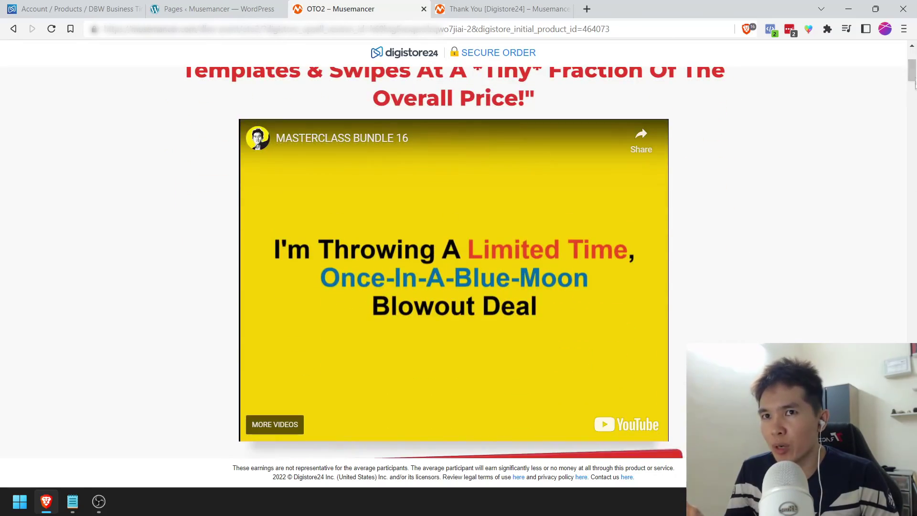
pyautogui.scroll(-7, 627, 368)
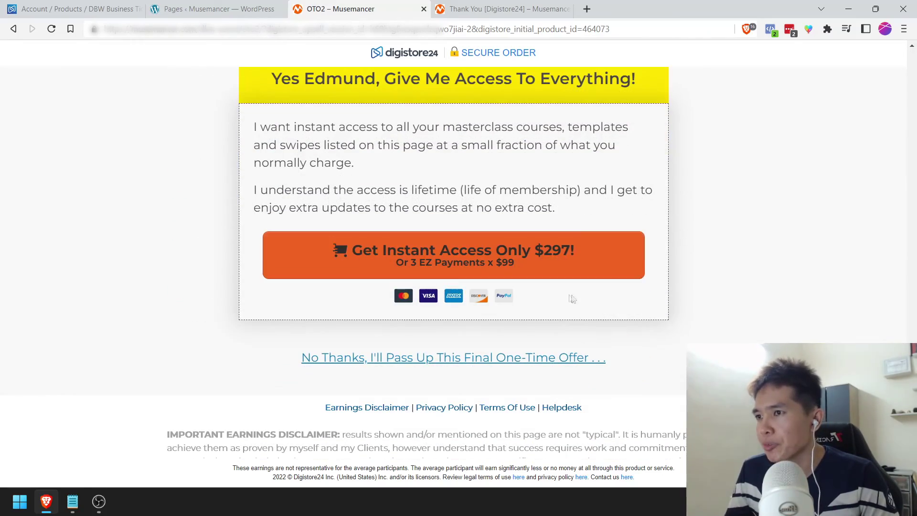
pyautogui.click(538, 265)
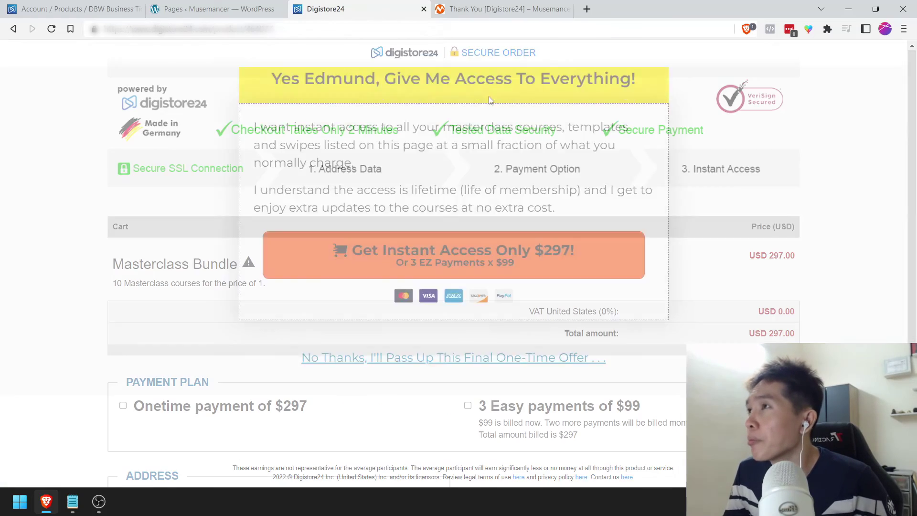
pyautogui.scroll(-3, 282, 249)
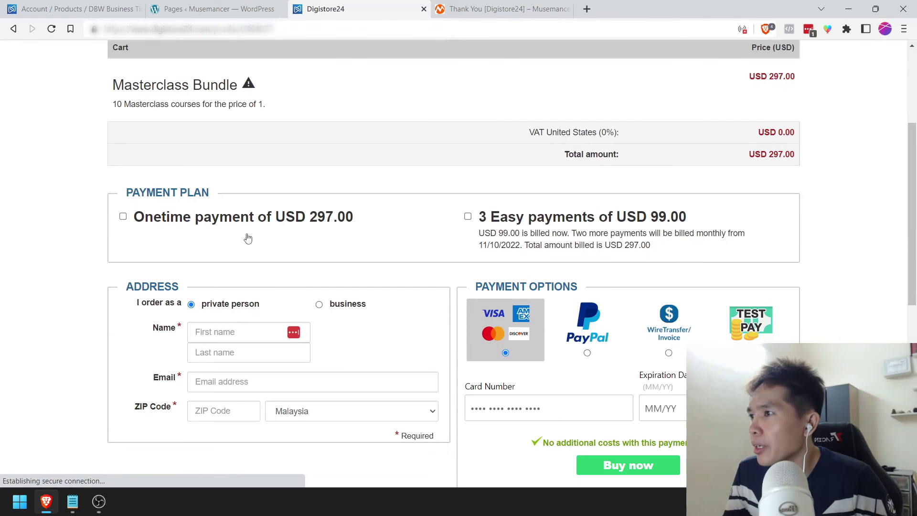
# Step: Choose the 3 Easy payments plan and autofill the buyer's name, email and ZIP
pyautogui.click(467, 217)
pyautogui.scroll(-1, 436, 249)
pyautogui.click(210, 294)
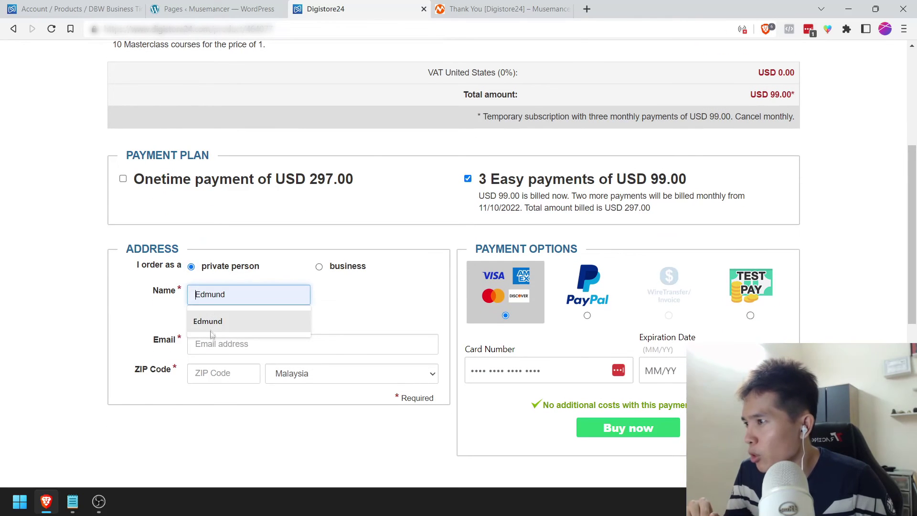
pyautogui.click(210, 321)
pyautogui.click(212, 315)
pyautogui.click(215, 342)
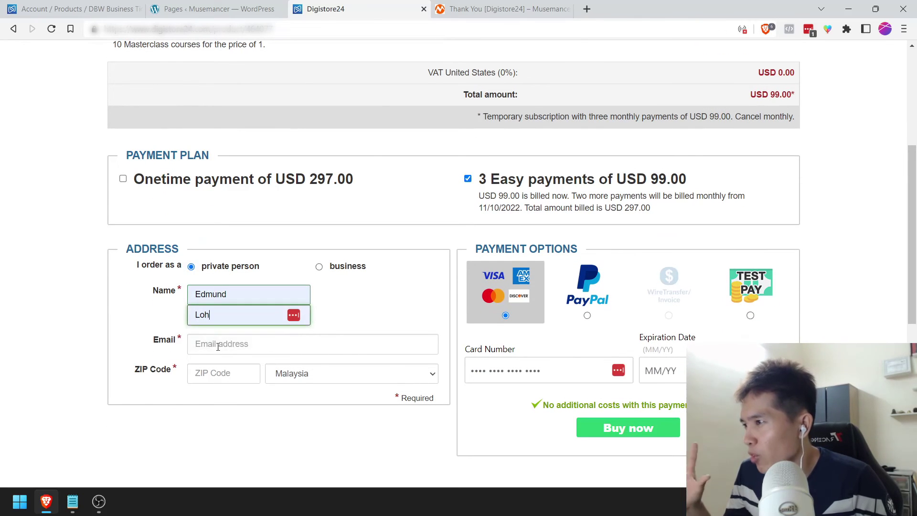
pyautogui.click(219, 347)
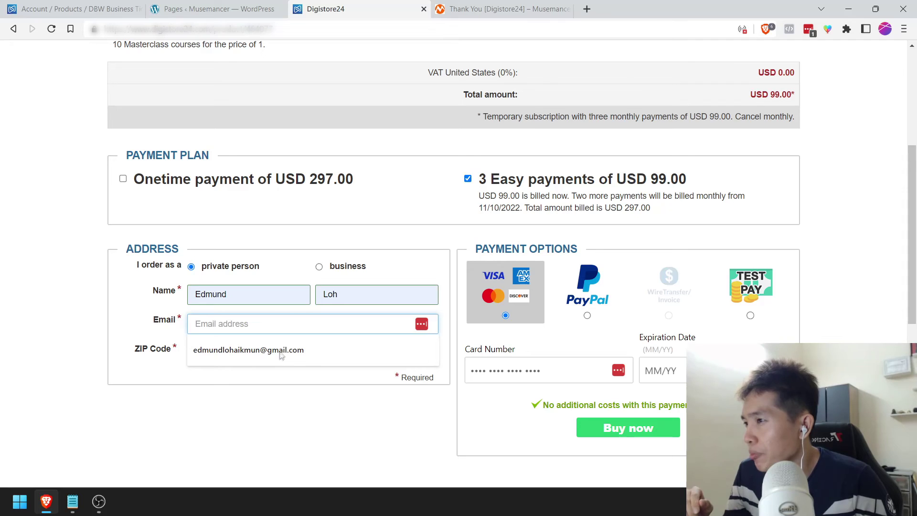
pyautogui.click(281, 380)
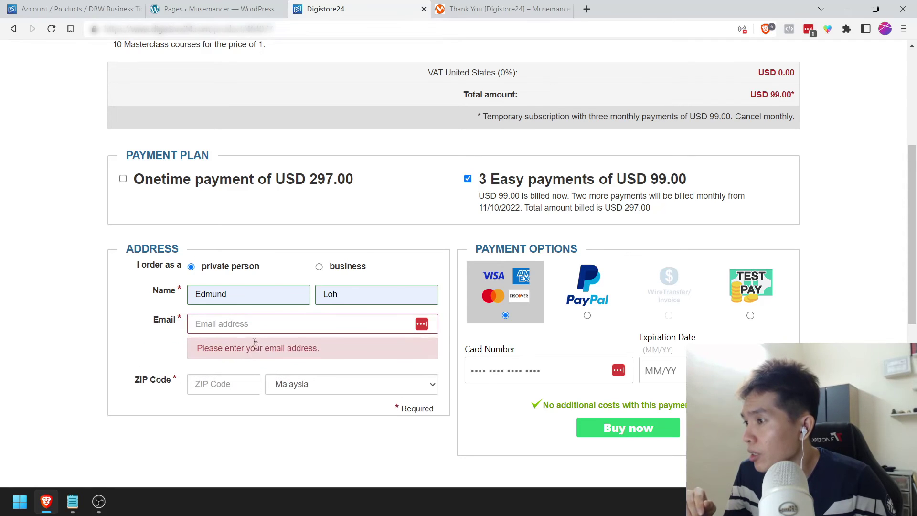
pyautogui.click(248, 323)
pyautogui.click(244, 352)
pyautogui.click(215, 377)
pyautogui.click(210, 410)
# Step: Submit the order with TEST PAY and close the workshop sales page tab
pyautogui.click(746, 307)
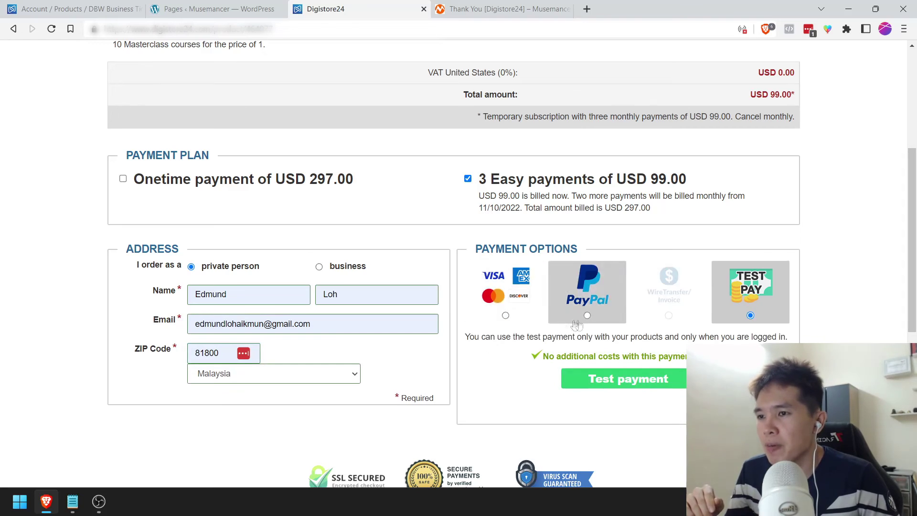
pyautogui.scroll(-1, 597, 296)
pyautogui.click(615, 325)
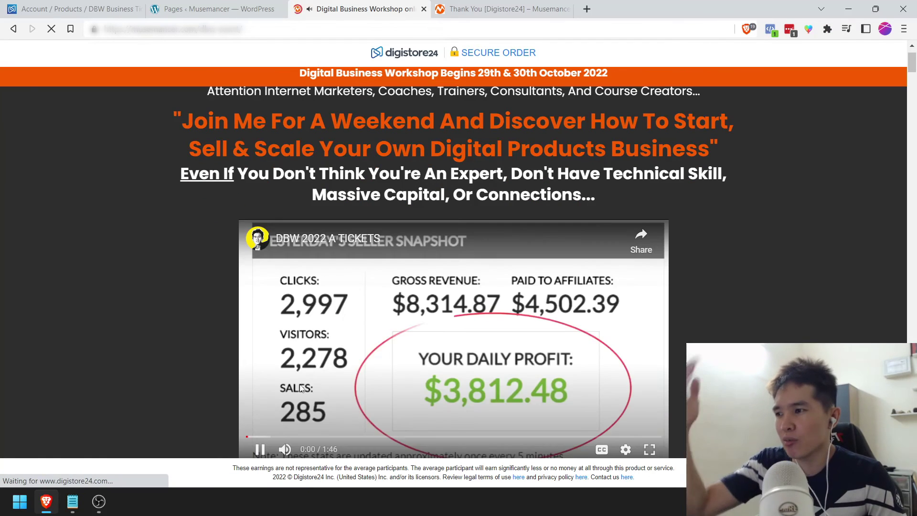
pyautogui.scroll(-2, 261, 430)
pyautogui.click(258, 384)
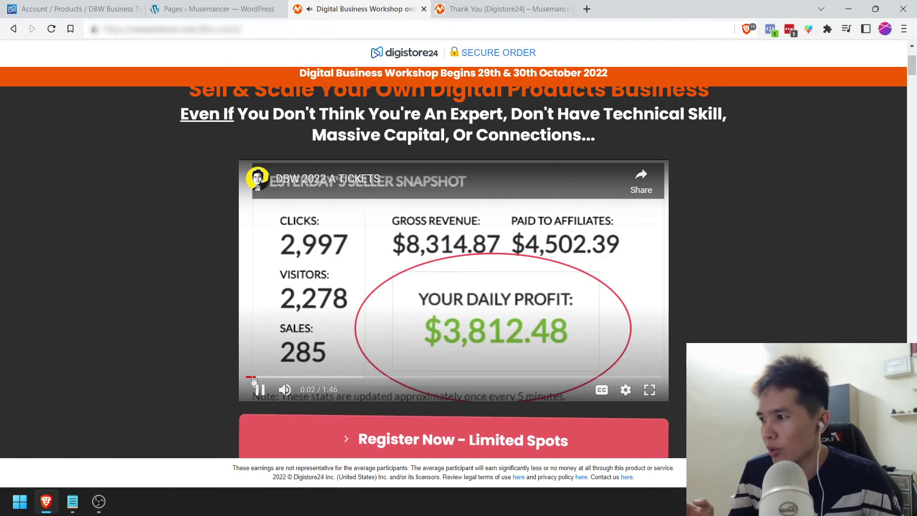
pyautogui.click(424, 9)
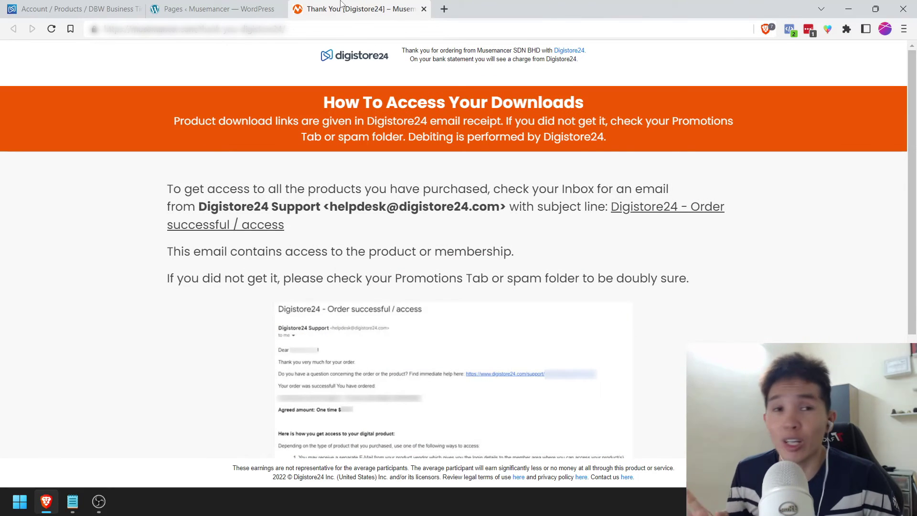
# Step: Go back to the Digistore24 products list from the product's links settings
pyautogui.click(95, 4)
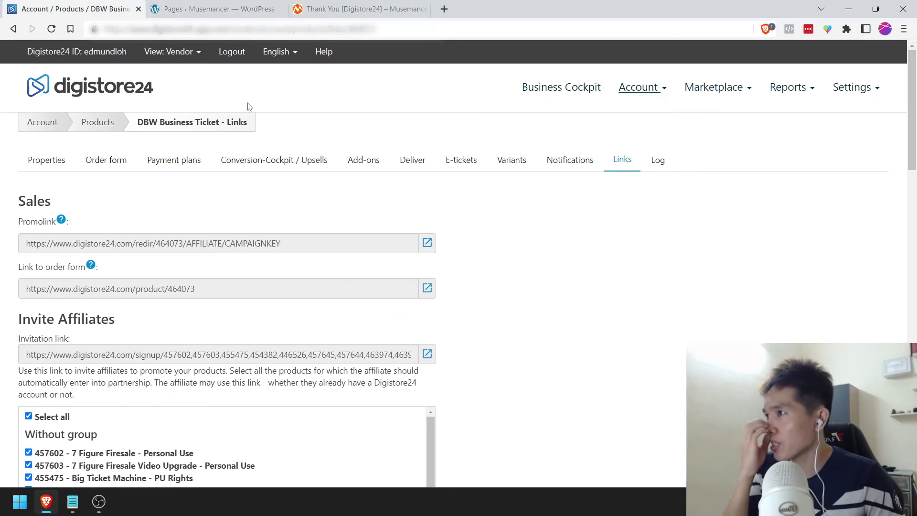
pyautogui.click(628, 88)
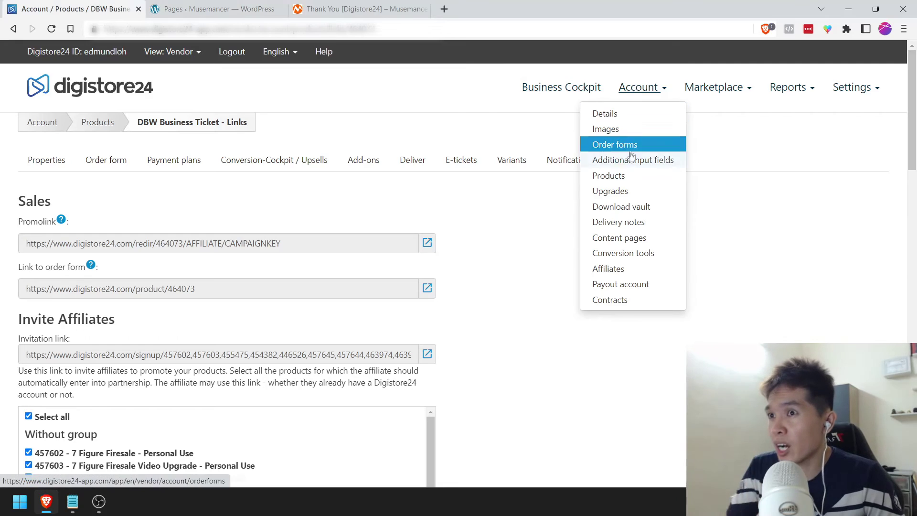
pyautogui.click(621, 180)
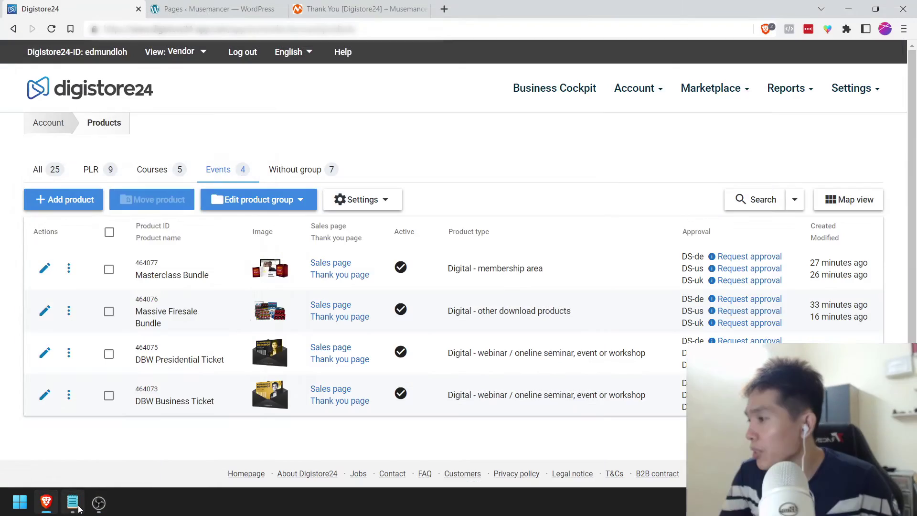
# Step: Mark Test Purchase done in the Notepad checklist and save it
pyautogui.click(76, 506)
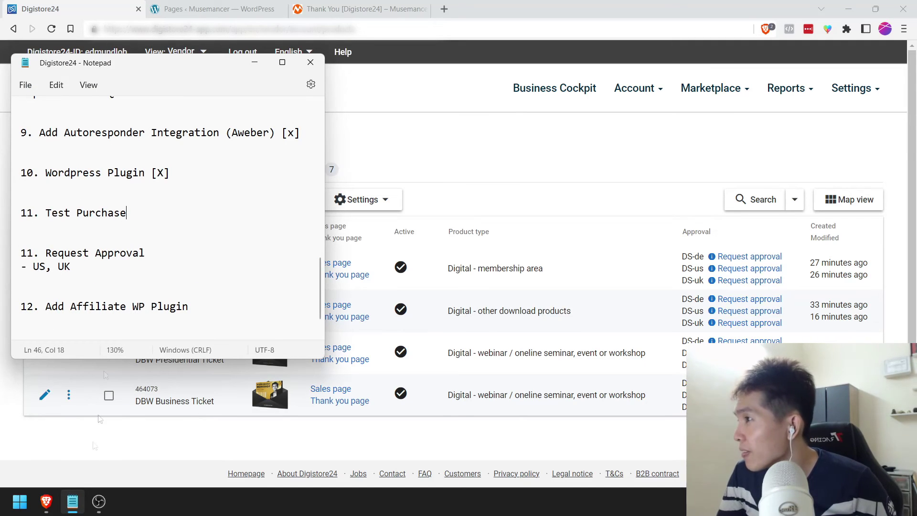
pyautogui.write('[X')
pyautogui.hotkey('ctrl', 's')
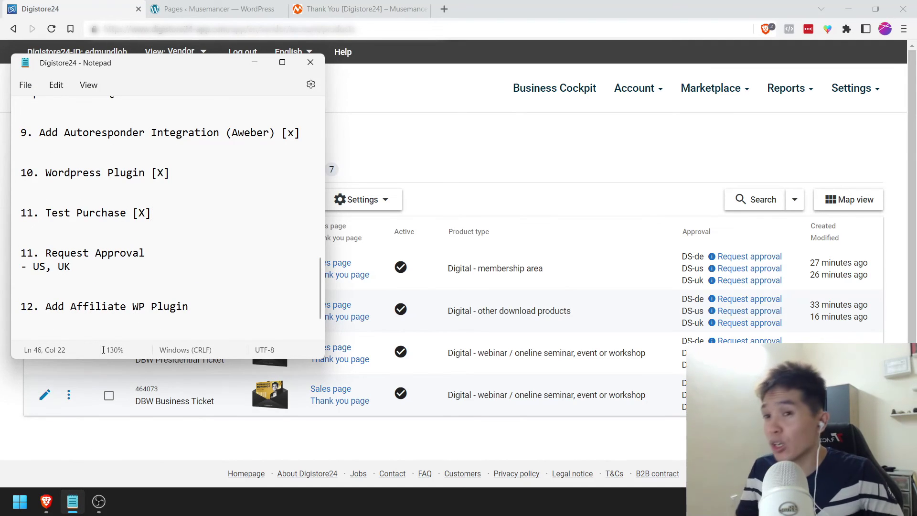
# Step: Minimize Notepad and untick the pre-ticked sales page confirmations in the GB checklist
pyautogui.click(254, 62)
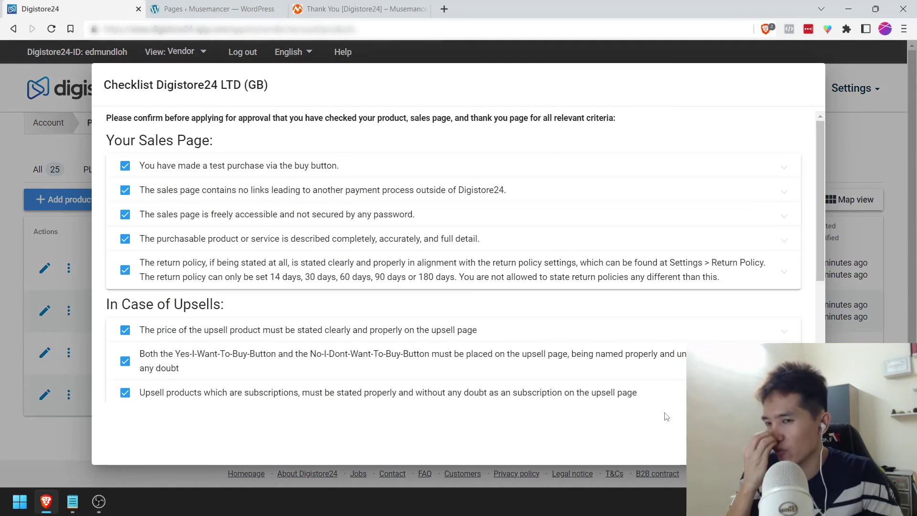
pyautogui.click(285, 167)
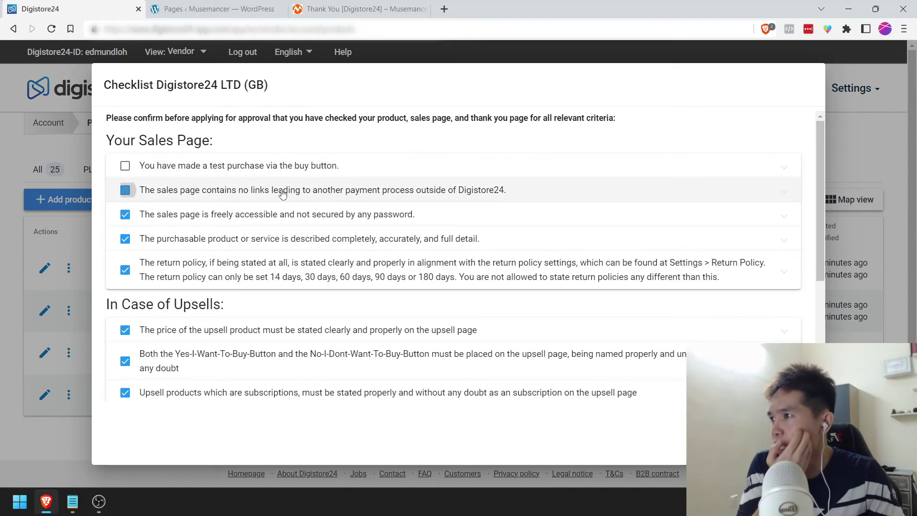
pyautogui.click(281, 190)
pyautogui.click(280, 220)
pyautogui.click(278, 315)
pyautogui.click(278, 339)
pyautogui.click(276, 247)
pyautogui.click(245, 239)
# Step: Untick the upsell, charge reference, delivery, download, accessibility and third-party terms confirmations
pyautogui.click(238, 330)
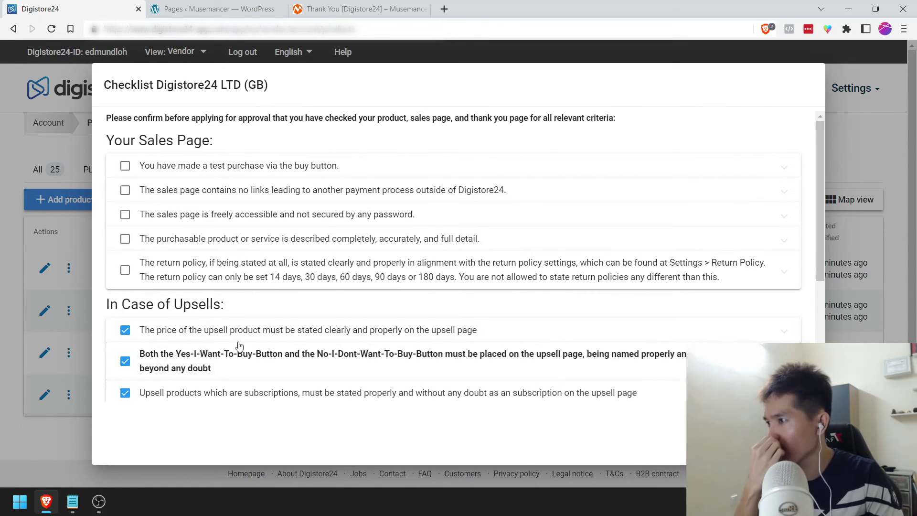
pyautogui.click(239, 361)
pyautogui.scroll(-2, 239, 354)
pyautogui.click(236, 320)
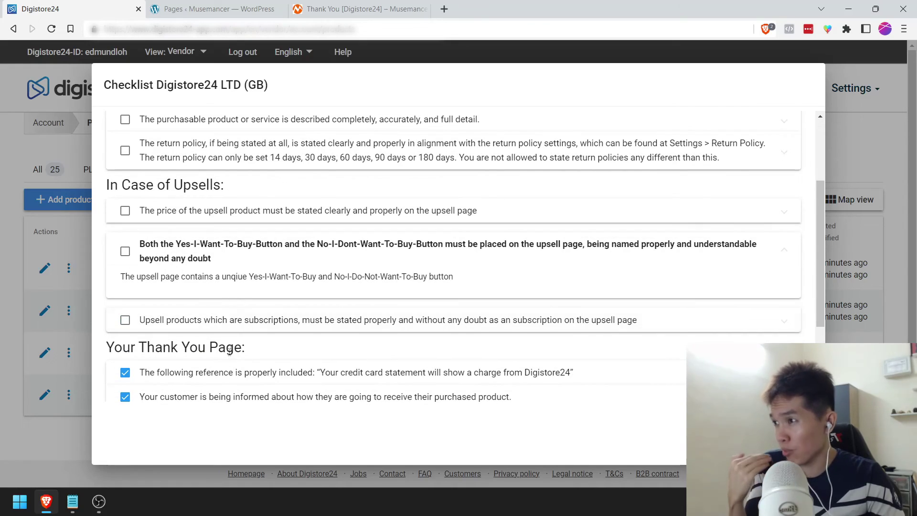
pyautogui.click(223, 375)
pyautogui.scroll(-2, 234, 363)
pyautogui.click(250, 287)
pyautogui.click(235, 373)
pyautogui.click(235, 348)
pyautogui.scroll(-1, 233, 350)
pyautogui.click(227, 380)
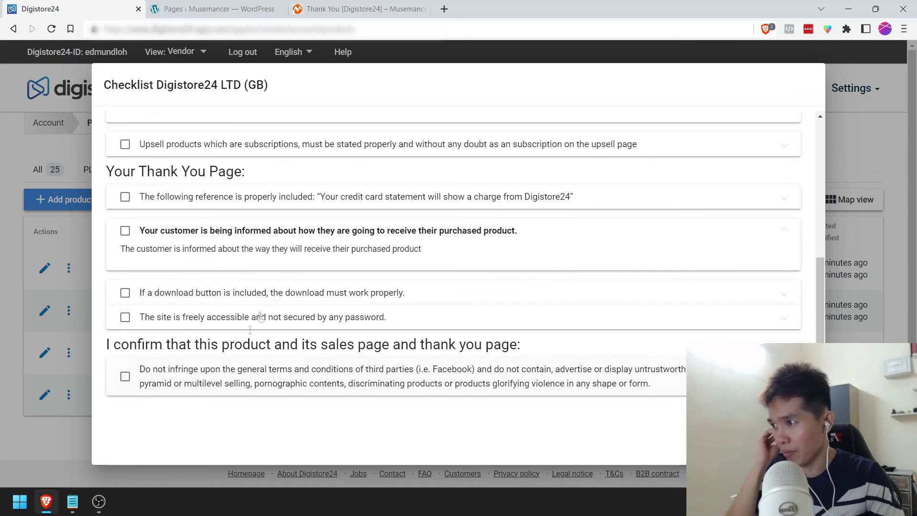
pyautogui.scroll(6, 268, 311)
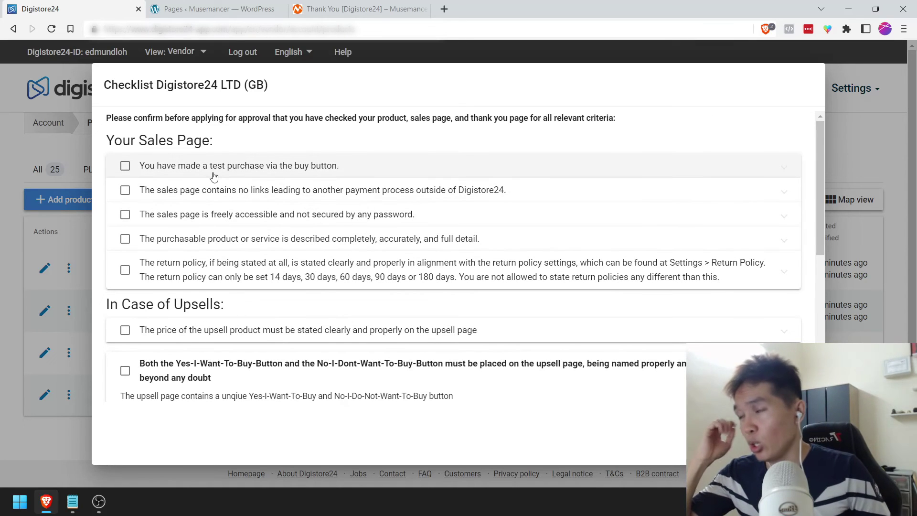
# Step: Tick test purchase, no outside payment links, free access, full description and return policy confirmations
pyautogui.click(214, 176)
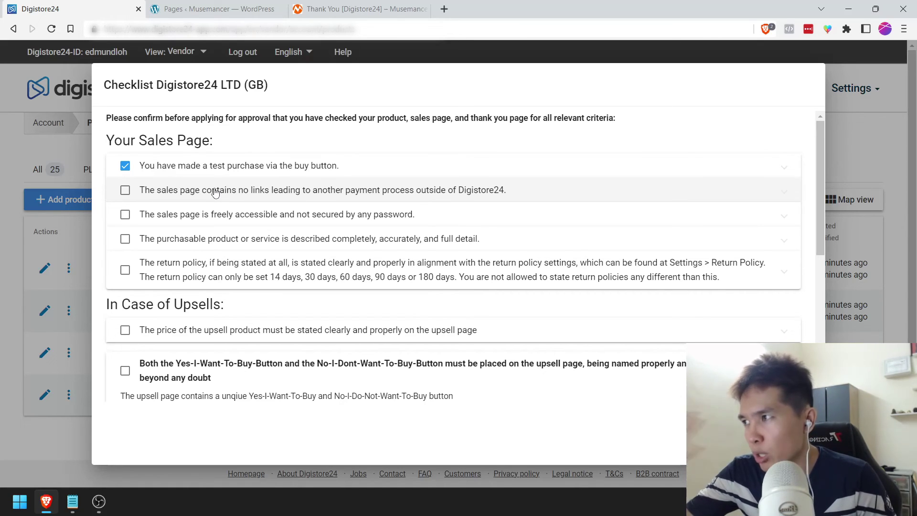
pyautogui.click(215, 193)
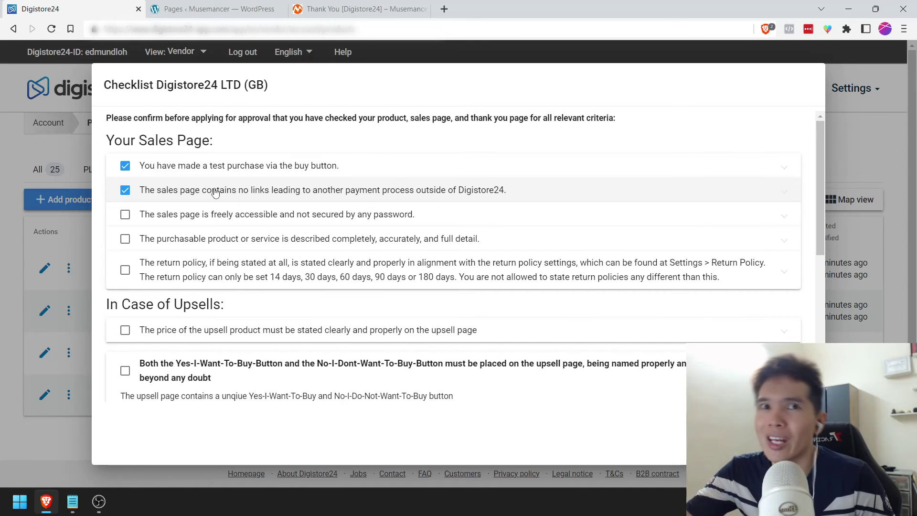
pyautogui.click(180, 222)
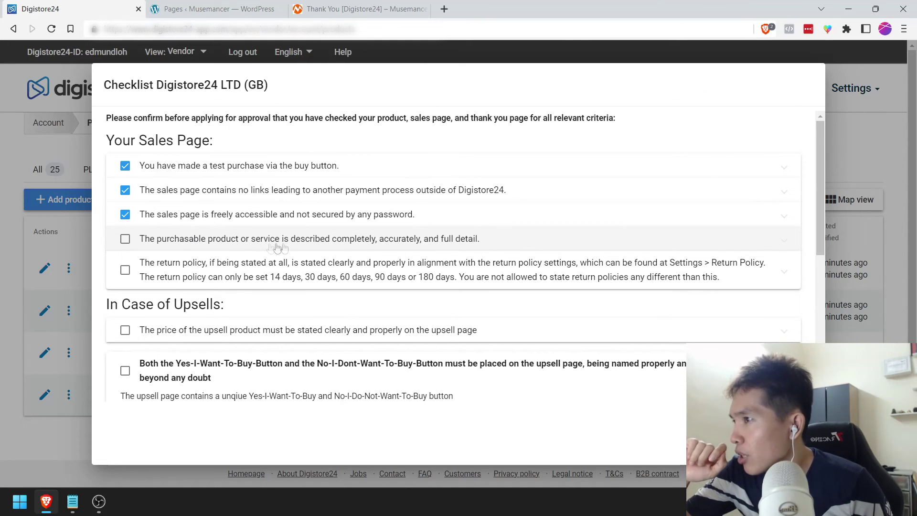
pyautogui.click(318, 243)
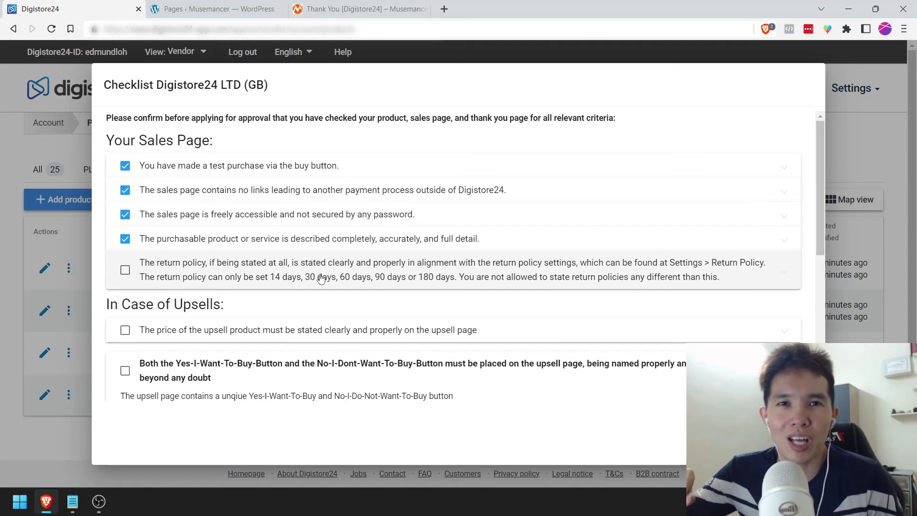
pyautogui.click(321, 279)
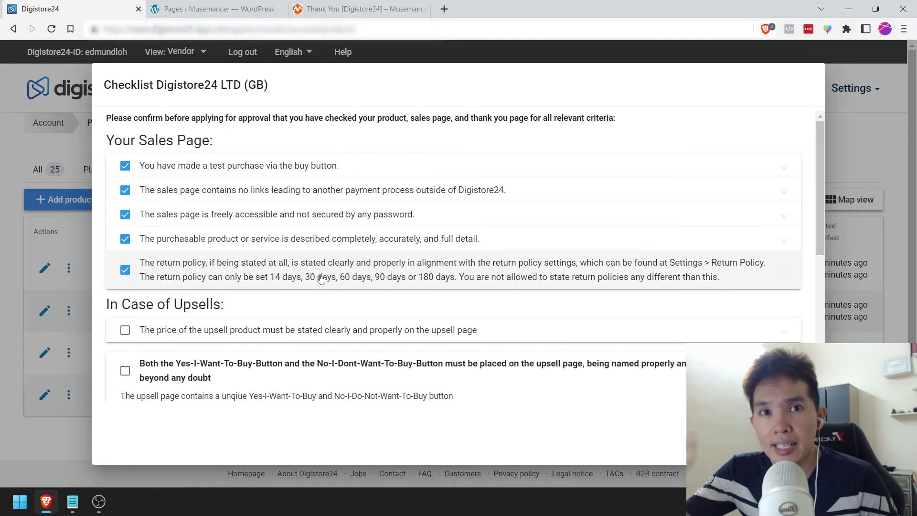
# Step: Tick the upsell price, buy/decline buttons, subscription labelling and charge reference confirmations
pyautogui.scroll(-1, 316, 279)
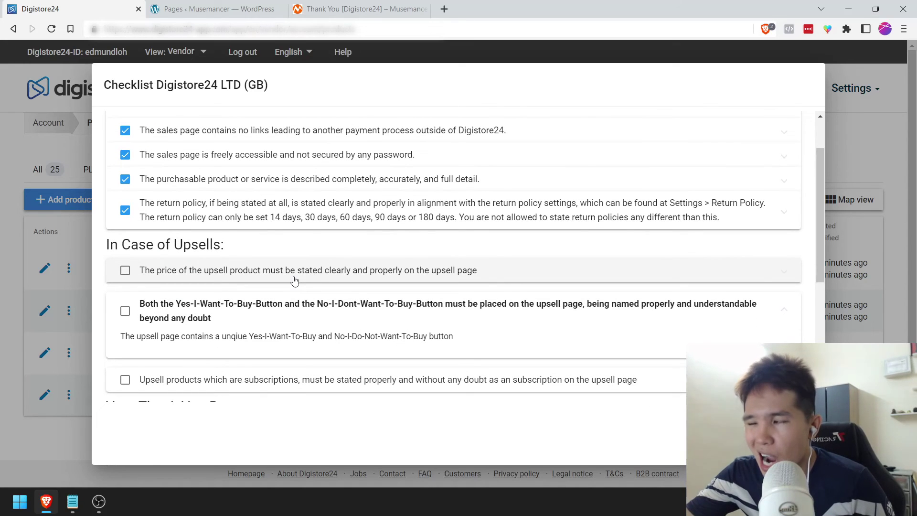
pyautogui.click(186, 278)
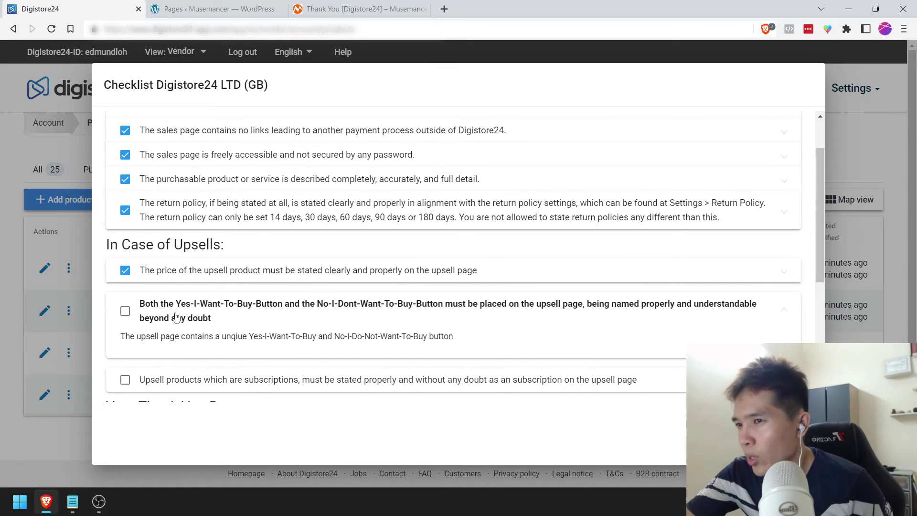
pyautogui.click(176, 317)
pyautogui.scroll(-1, 181, 325)
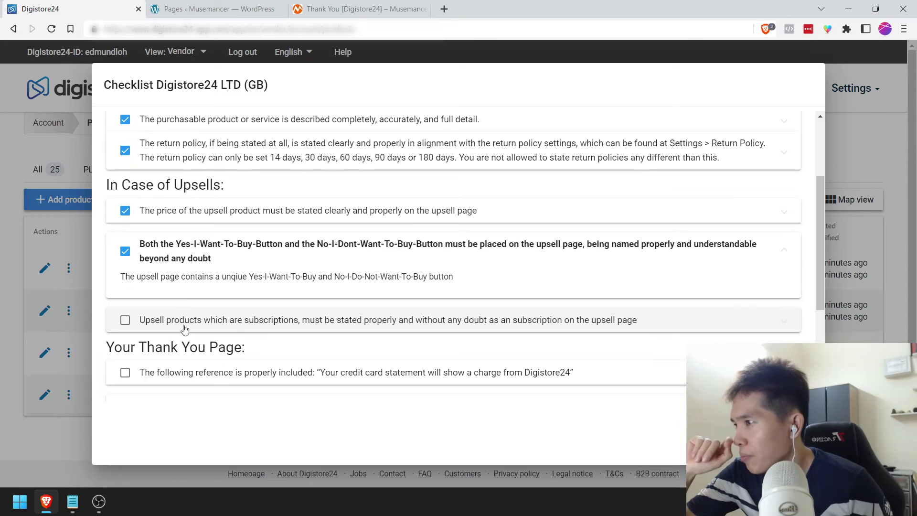
pyautogui.click(191, 321)
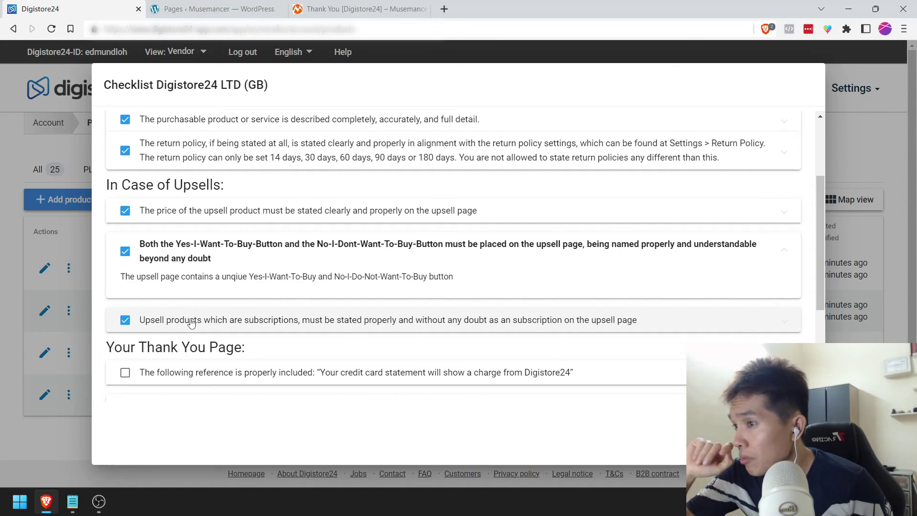
pyautogui.scroll(-1, 191, 321)
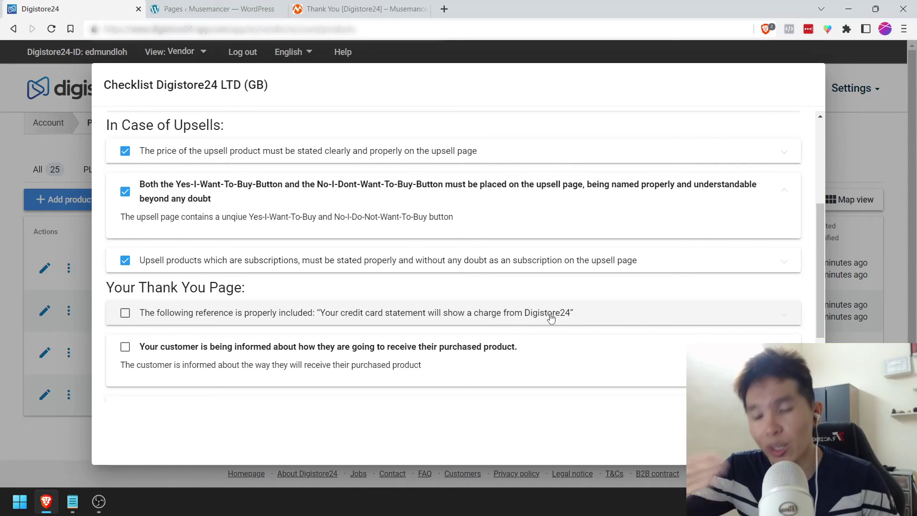
pyautogui.click(550, 316)
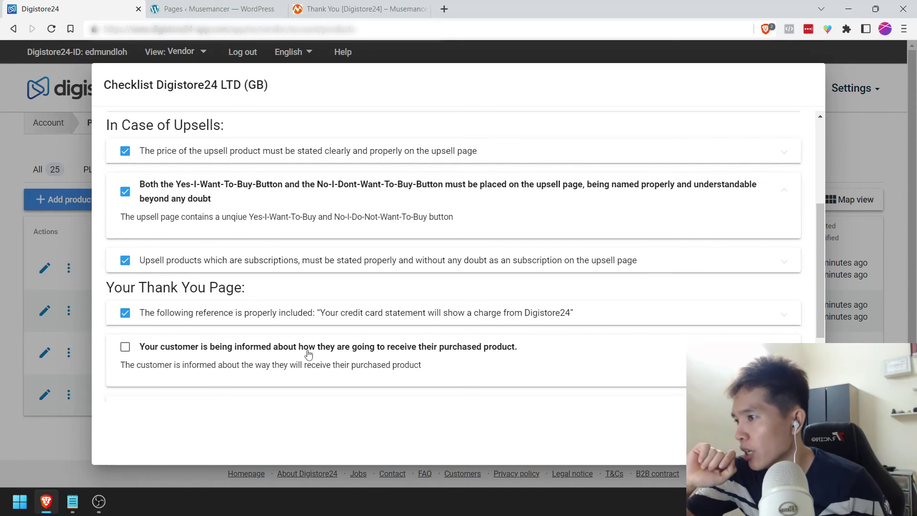
# Step: Tick the thank-you page and third-party terms confirmations, then close the checklist
pyautogui.click(306, 279)
pyautogui.click(299, 298)
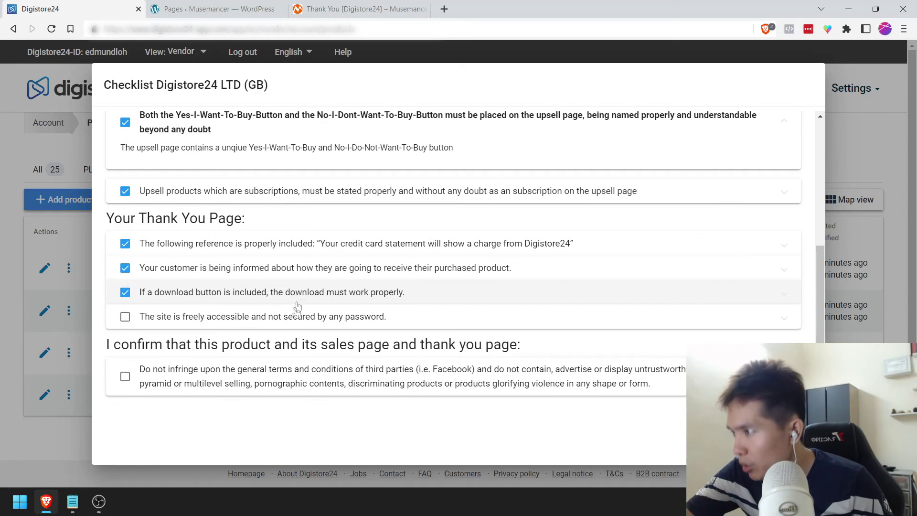
pyautogui.click(288, 320)
pyautogui.click(252, 379)
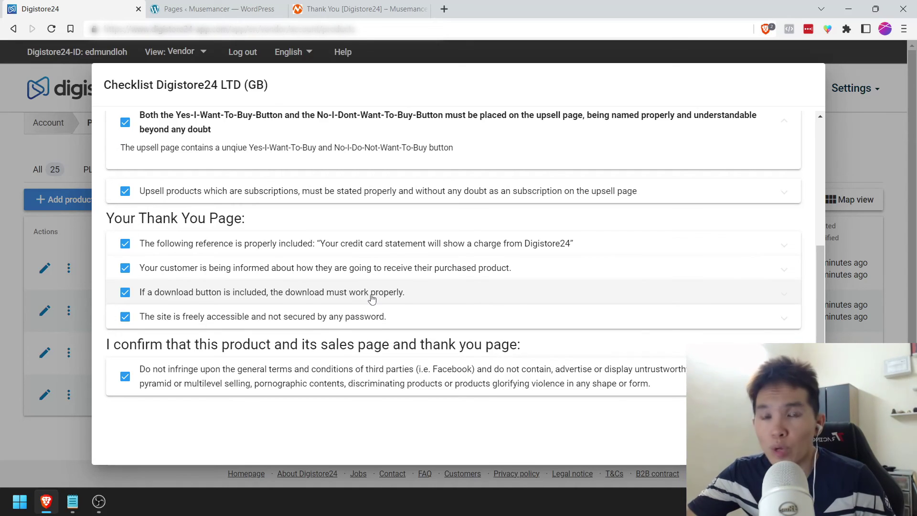
pyautogui.press('Escape')
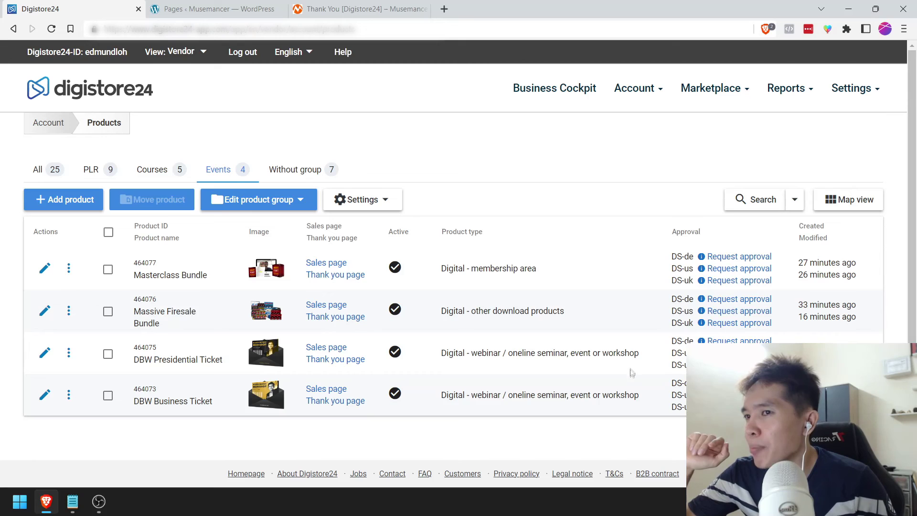
# Step: Request DS-uk approval for the Massive Firesale Bundle and submit its checklist
pyautogui.click(640, 395)
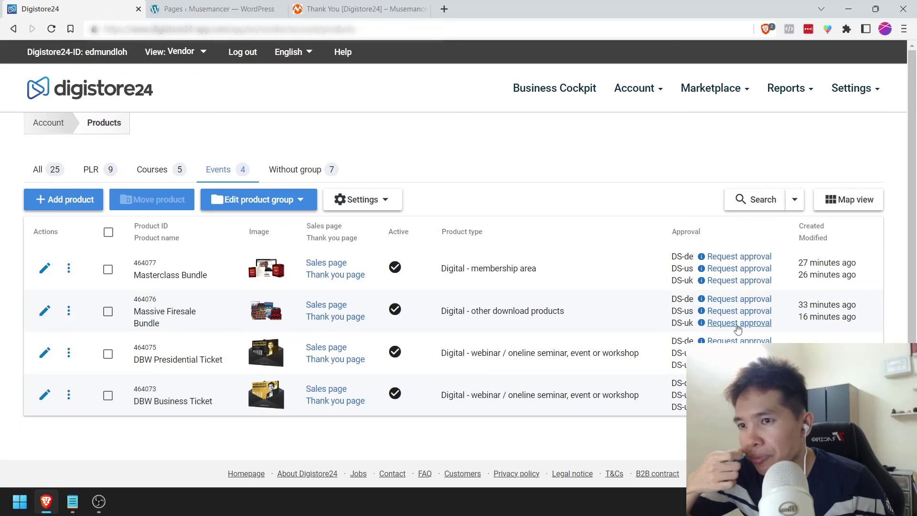
pyautogui.click(738, 323)
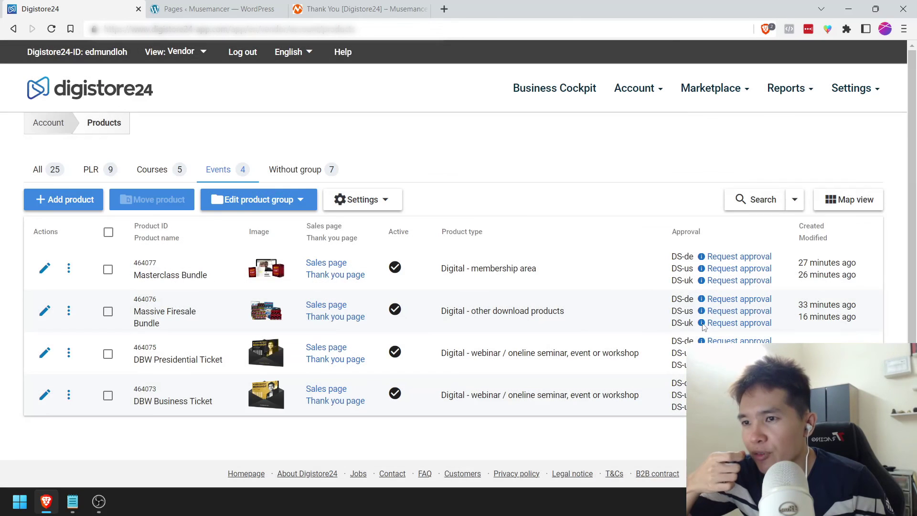
pyautogui.click(735, 323)
pyautogui.click(733, 326)
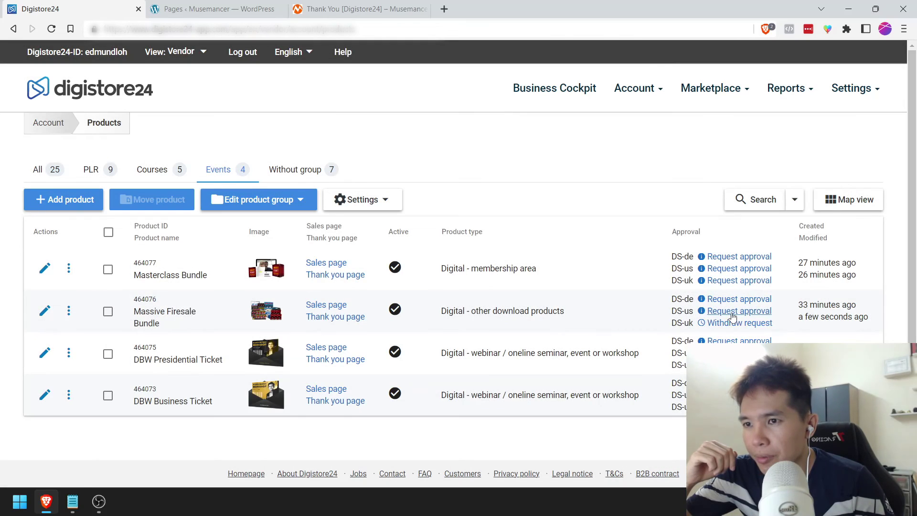
# Step: Request DS-us approval for Massive Firesale Bundle and DS-us/DS-uk approval for Masterclass Bundle
pyautogui.click(732, 311)
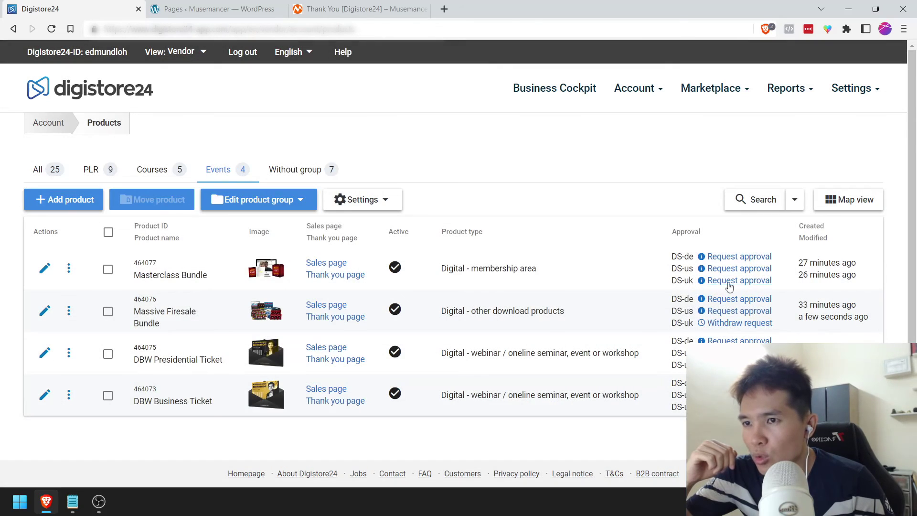
pyautogui.click(729, 285)
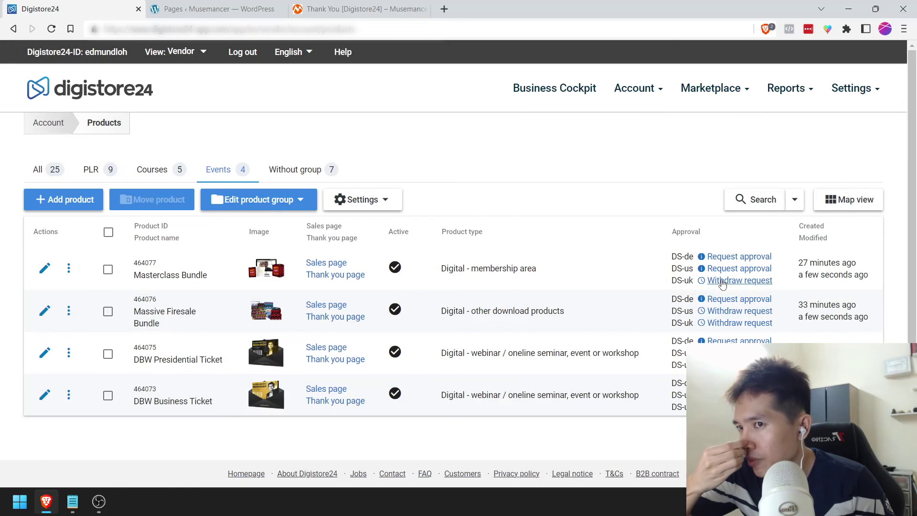
pyautogui.click(725, 270)
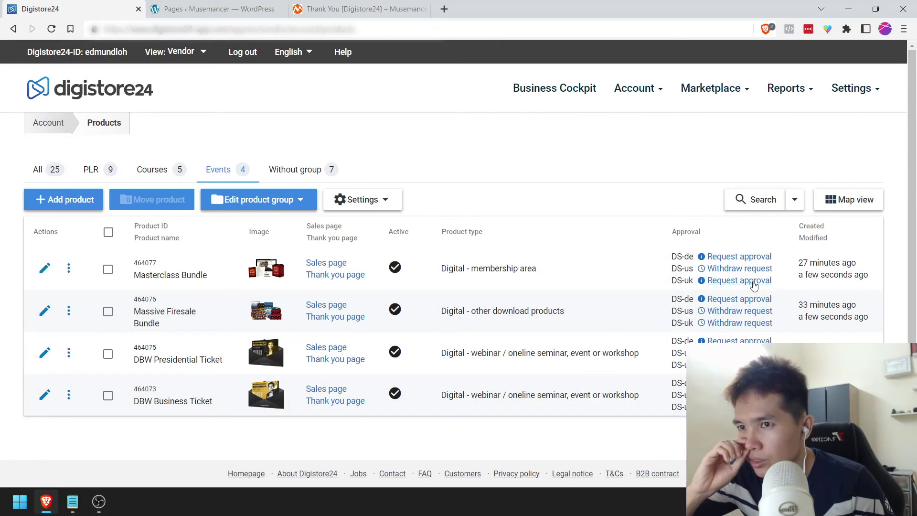
pyautogui.click(754, 285)
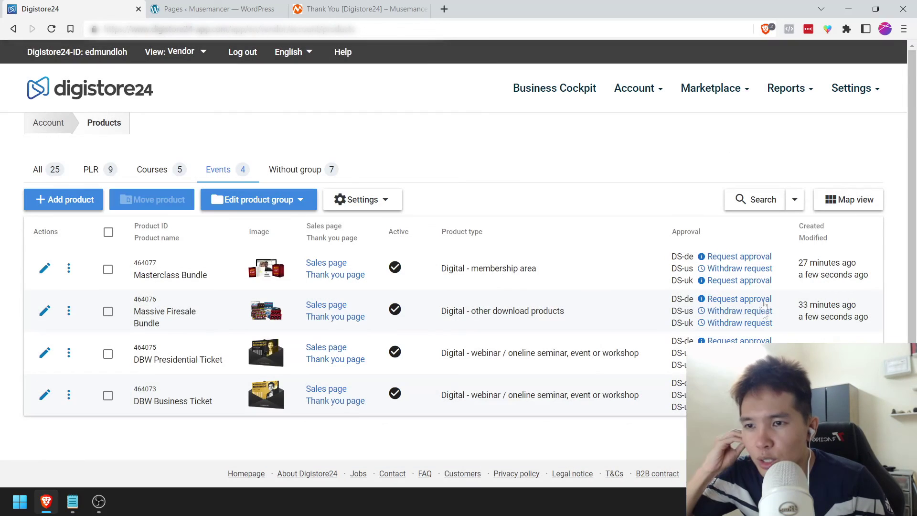
# Step: Add [x] after "11. Request Approval" in the Notepad checklist and save it
pyautogui.click(72, 501)
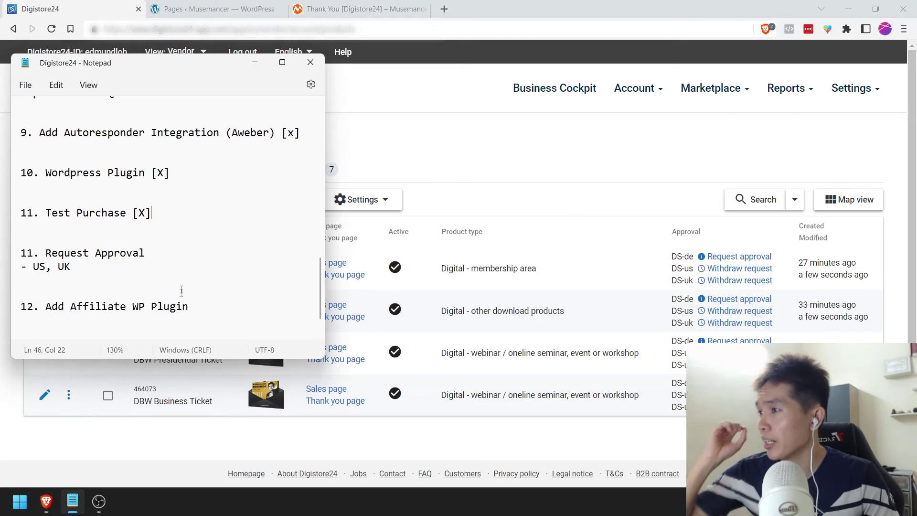
pyautogui.click(191, 254)
pyautogui.write('[x]')
pyautogui.hotkey('ctrl', 's')
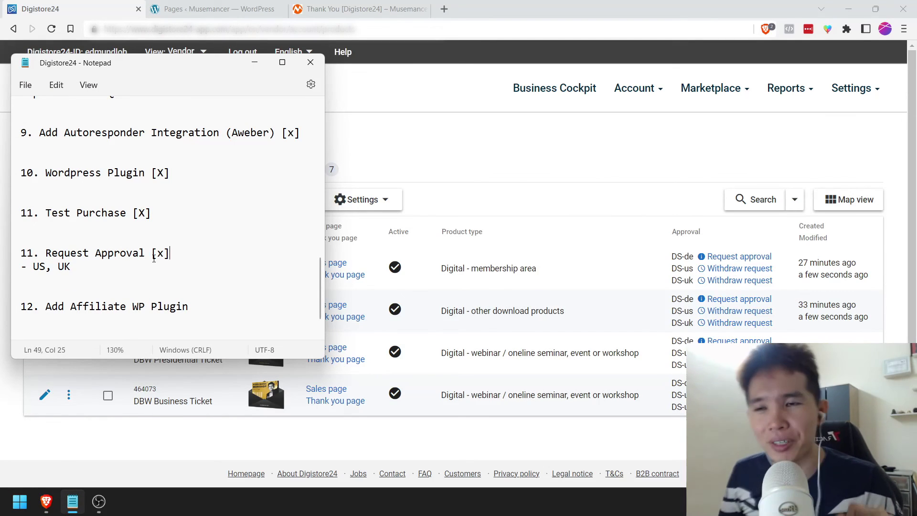
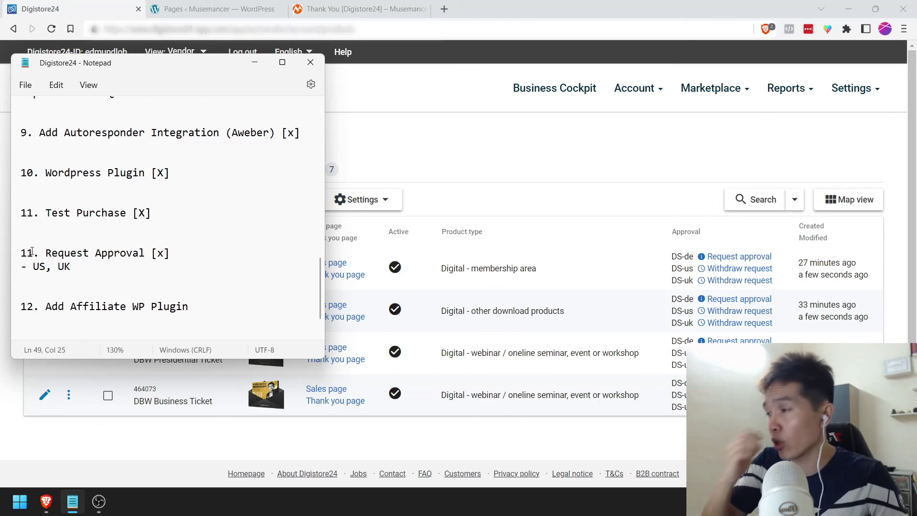
# Step: Renumber the checklist items after item 11, ending with How To Invite Affiliates
pyautogui.moveTo(27, 253); pyautogui.dragTo(32, 252)
pyautogui.write('2')
pyautogui.moveTo(27, 306); pyautogui.dragTo(34, 306)
pyautogui.press('Left')
pyautogui.hotkey('shift', 'Right')
pyautogui.write('3')
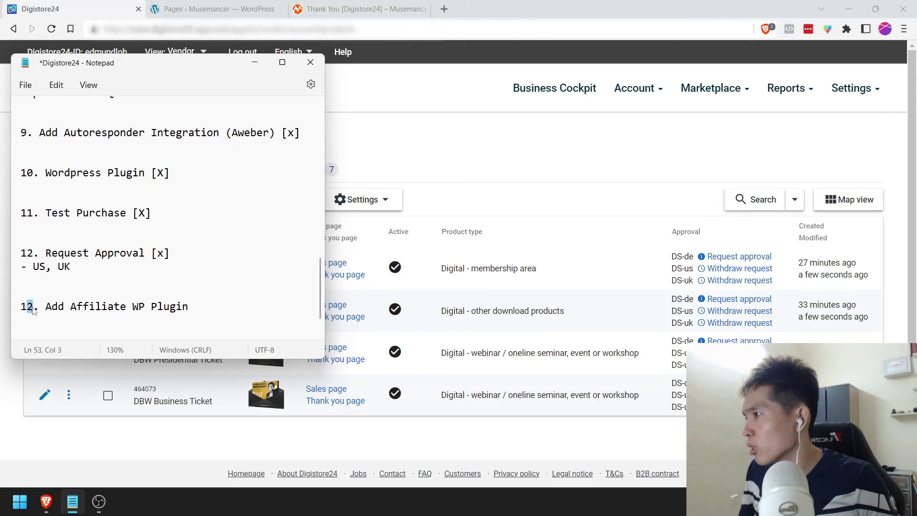
pyautogui.press('Left')
pyautogui.press('Down')
pyautogui.press('Down')
pyautogui.press('Down')
pyautogui.hotkey('shift', 'Right')
pyautogui.write('3')
pyautogui.press('Left')
pyautogui.hotkey('shift', 'Right')
pyautogui.write('4')
# Step: Delete the Add Affiliate WP Plugin item, renumber How To Invite Affiliates to 13, and save
pyautogui.moveTo(197, 245); pyautogui.dragTo(196, 272)
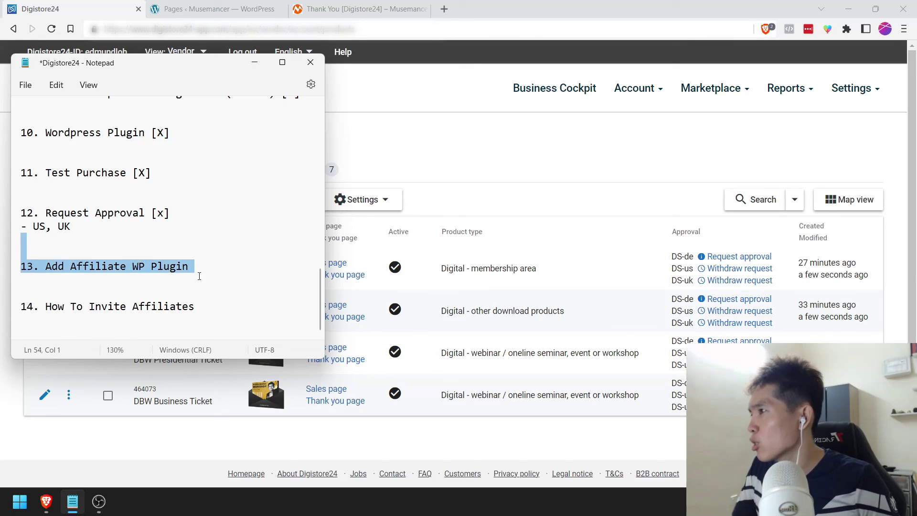
pyautogui.press('BackSpace')
pyautogui.press('BackSpace')
pyautogui.press('Delete')
pyautogui.click(26, 253)
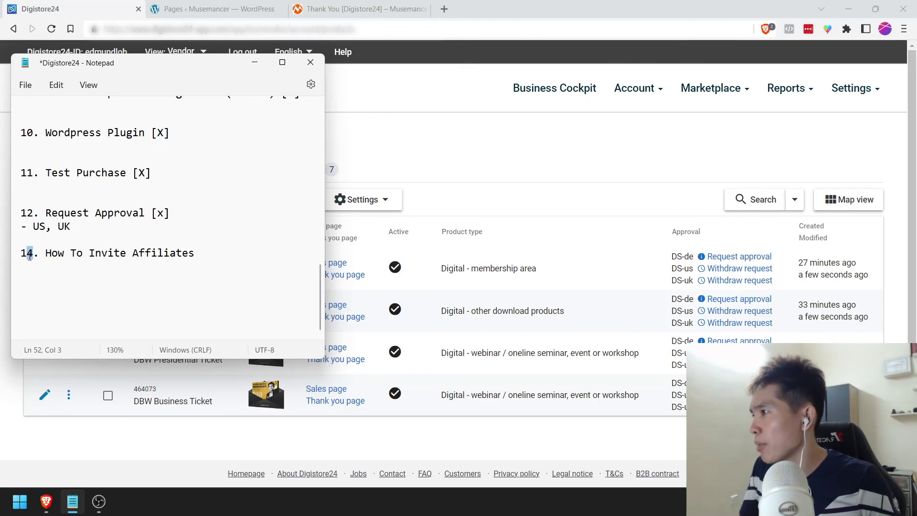
pyautogui.hotkey('shift', 'Right')
pyautogui.write('3')
pyautogui.hotkey('ctrl', 's')
# Step: Insert a blank line above the last checklist item and save
pyautogui.click(57, 239)
pyautogui.press('Return')
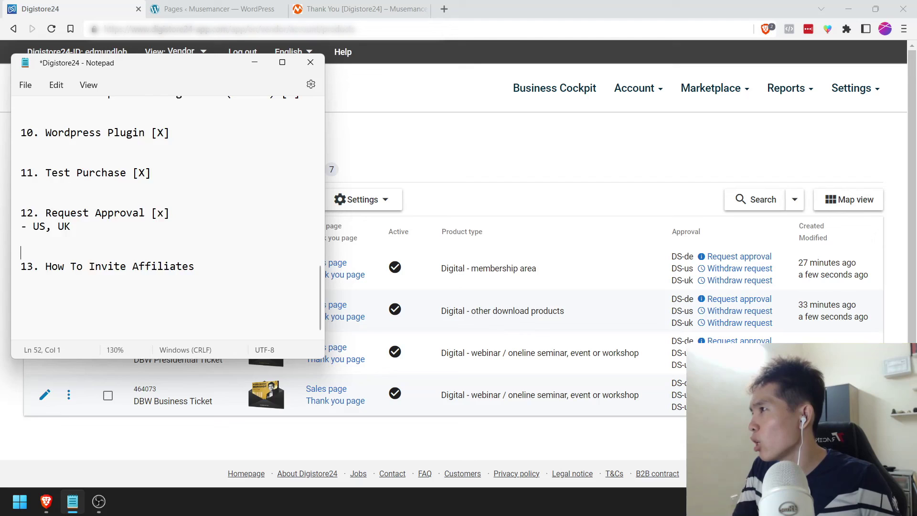
pyautogui.scroll(3, 95, 248)
pyautogui.scroll(-2, 143, 272)
pyautogui.hotkey('ctrl', 's')
# Step: Append [X] to How To Invite Affiliates and save the checklist
pyautogui.click(234, 308)
pyautogui.write('[X]')
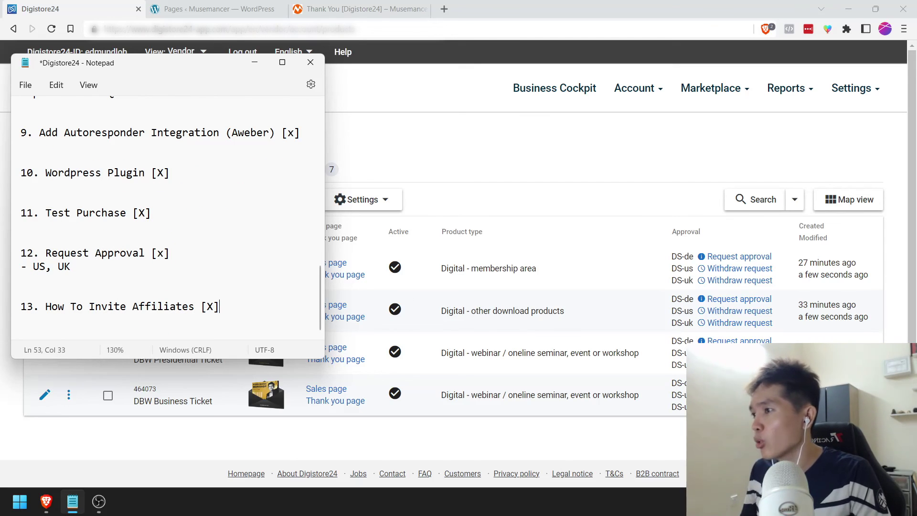
pyautogui.hotkey('ctrl', 's')
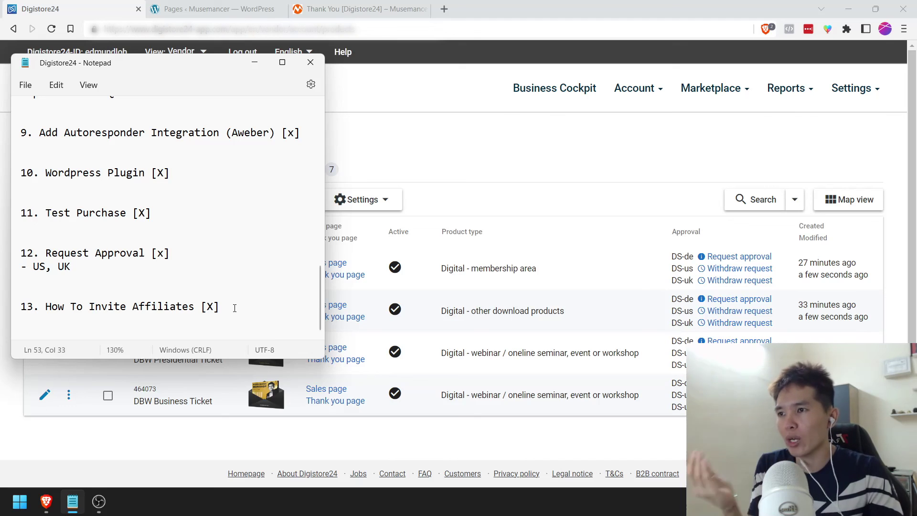
pyautogui.click(633, 162)
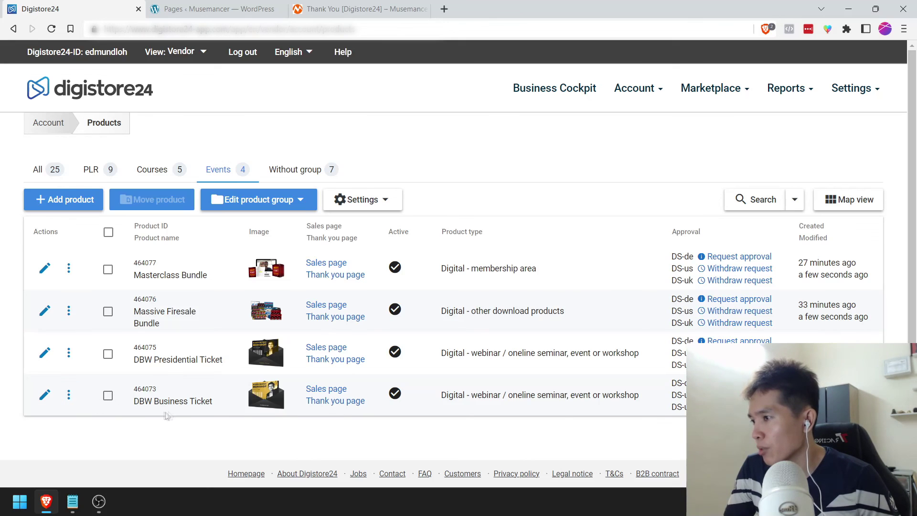
# Step: Open DBW Business Ticket's promolink and affiliate invitation link page and untick all products
pyautogui.click(69, 394)
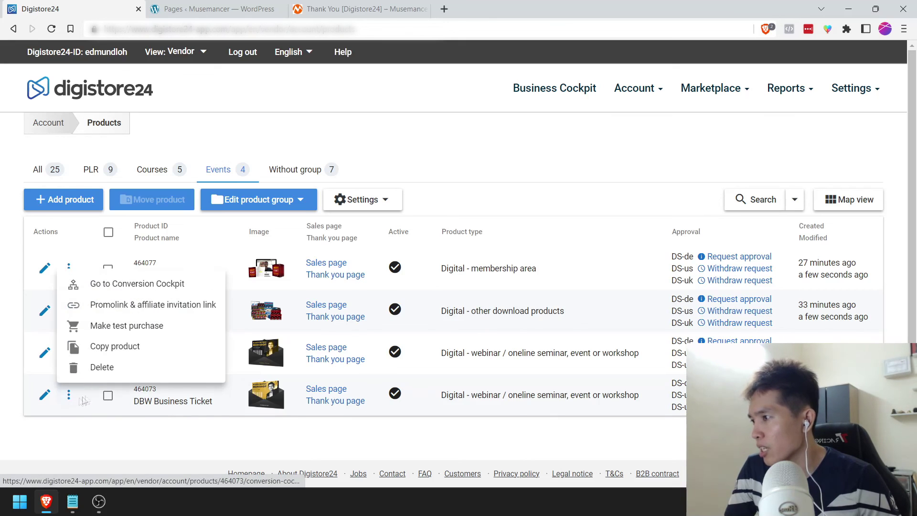
pyautogui.click(130, 308)
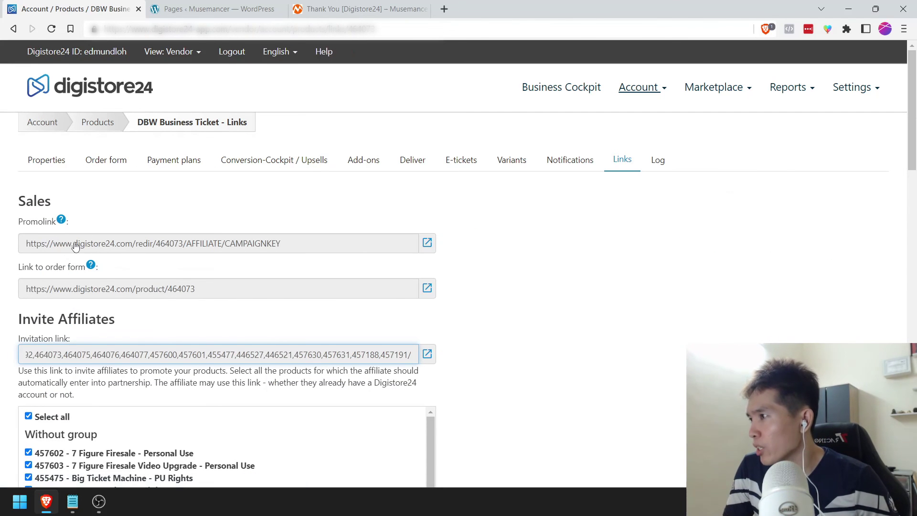
pyautogui.scroll(-2, 45, 278)
pyautogui.click(28, 297)
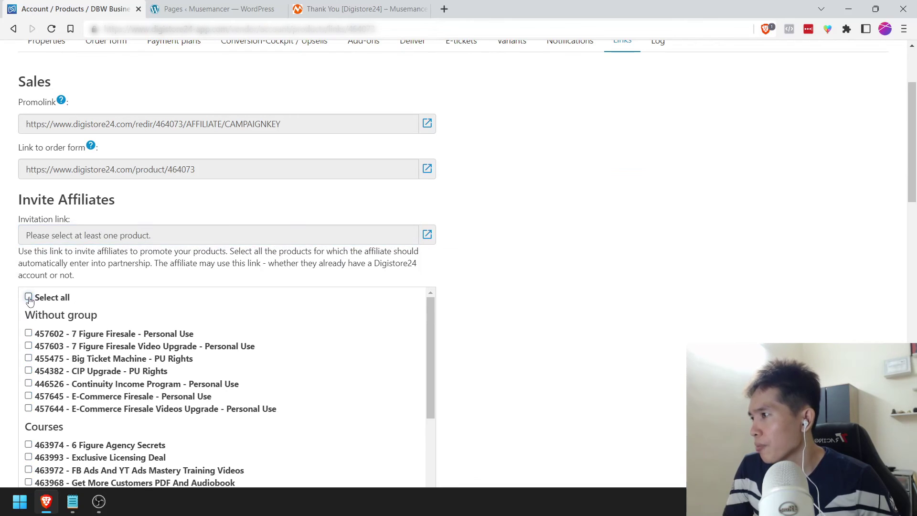
pyautogui.scroll(-1, 12, 300)
pyautogui.scroll(-1, 83, 352)
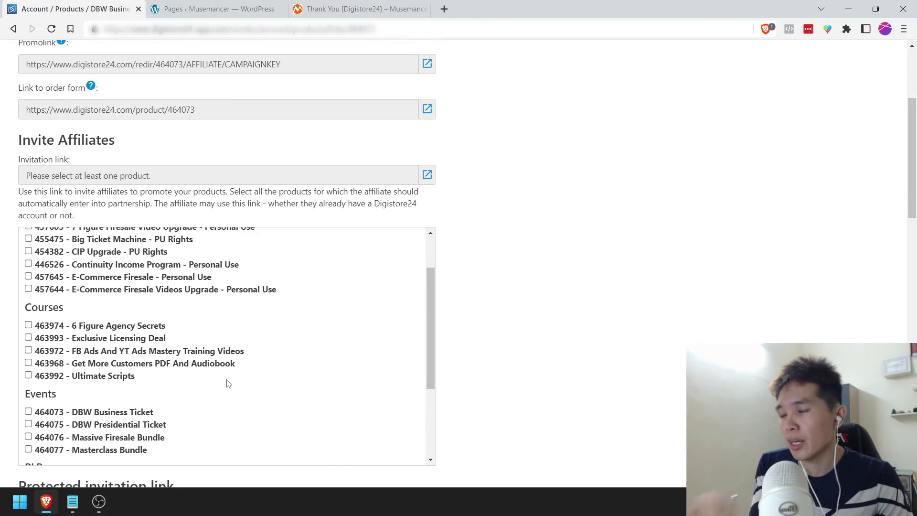
pyautogui.scroll(-1, 170, 412)
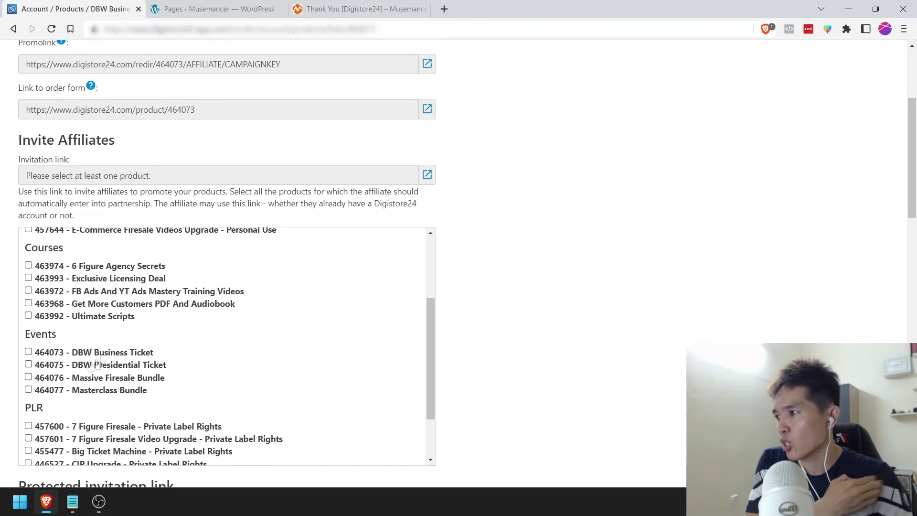
# Step: Tick DBW Business Ticket, DBW Presidential Ticket, Massive Firesale Bundle and Masterclass Bundle, then copy the link
pyautogui.click(103, 356)
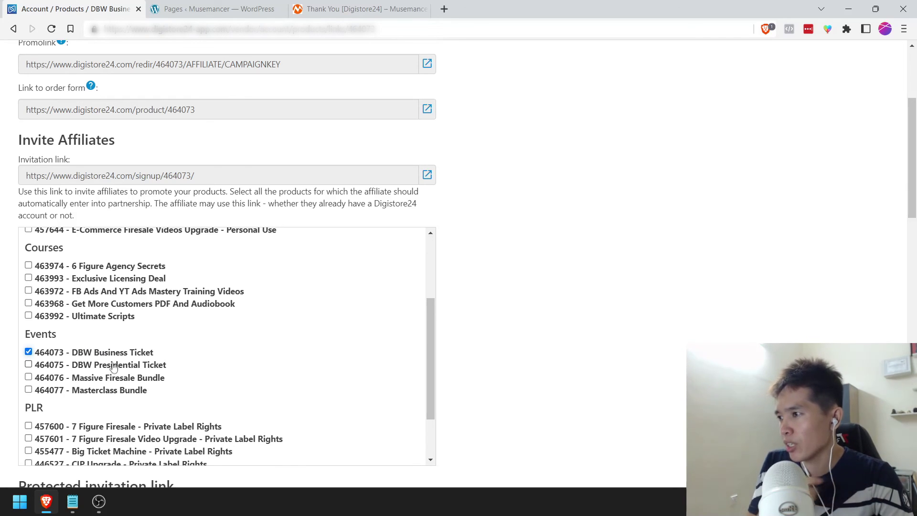
pyautogui.click(119, 368)
pyautogui.click(121, 378)
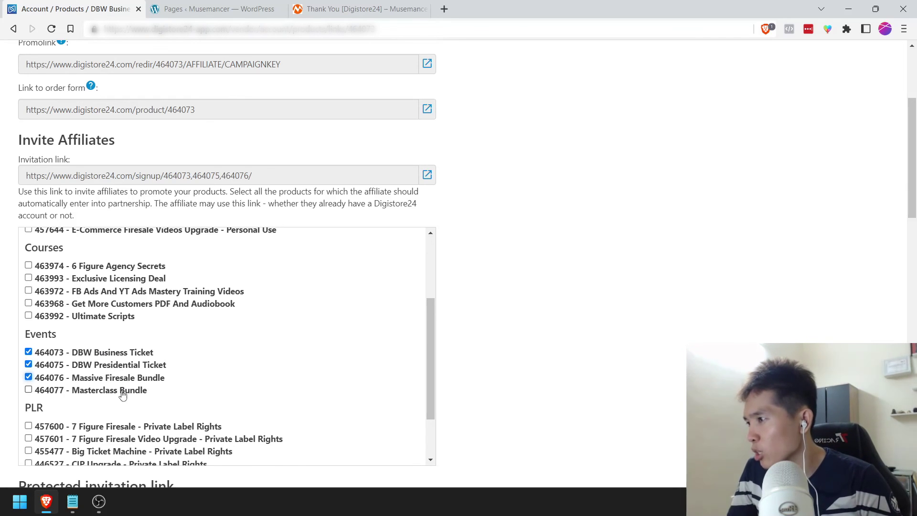
pyautogui.click(121, 392)
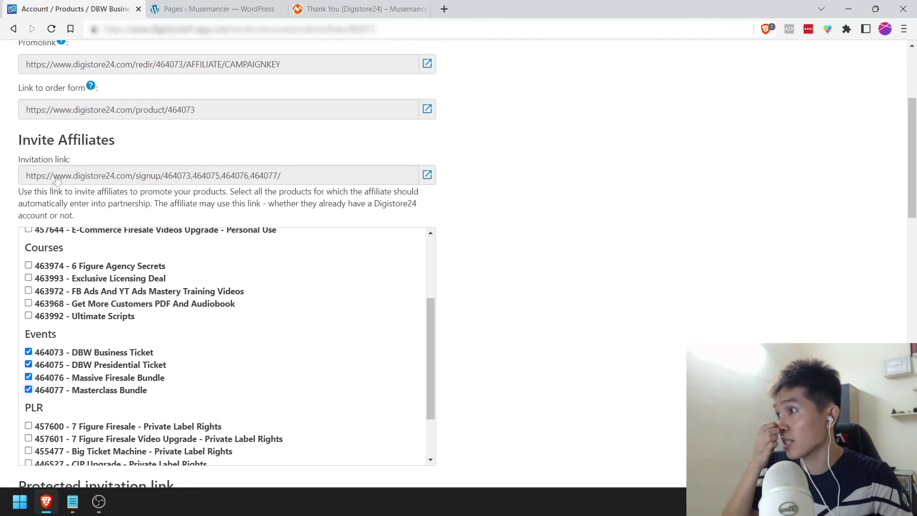
pyautogui.moveTo(368, 180); pyautogui.dragTo(26, 176)
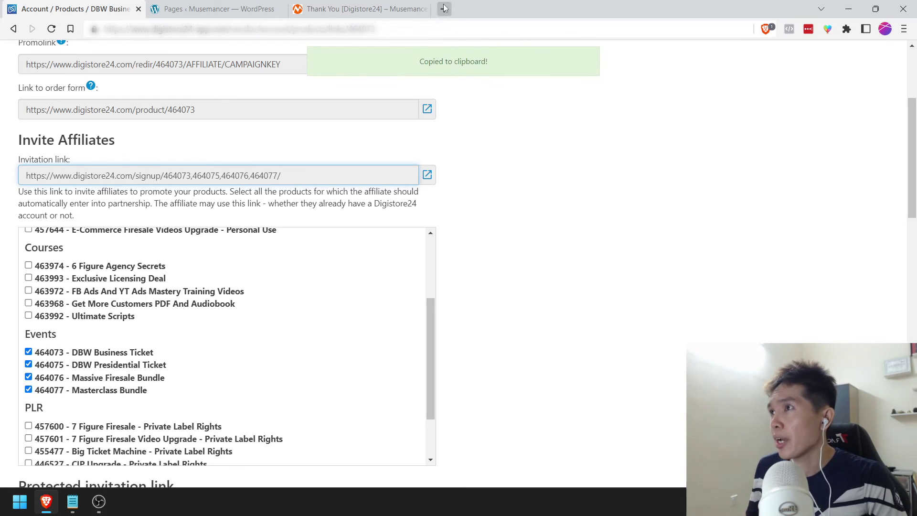
# Step: Load the copied invitation link in a new browser tab
pyautogui.click(444, 8)
pyautogui.hotkey('ctrl', 'v')
pyautogui.press('Return')
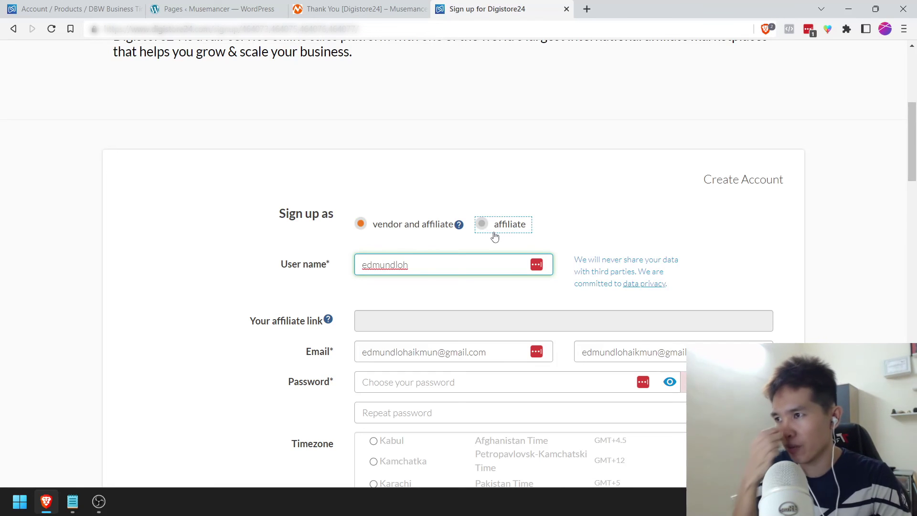
# Step: Choose the affiliate-only sign-up option, review the page, then return to the DBW Business Ticket Links tab
pyautogui.click(495, 236)
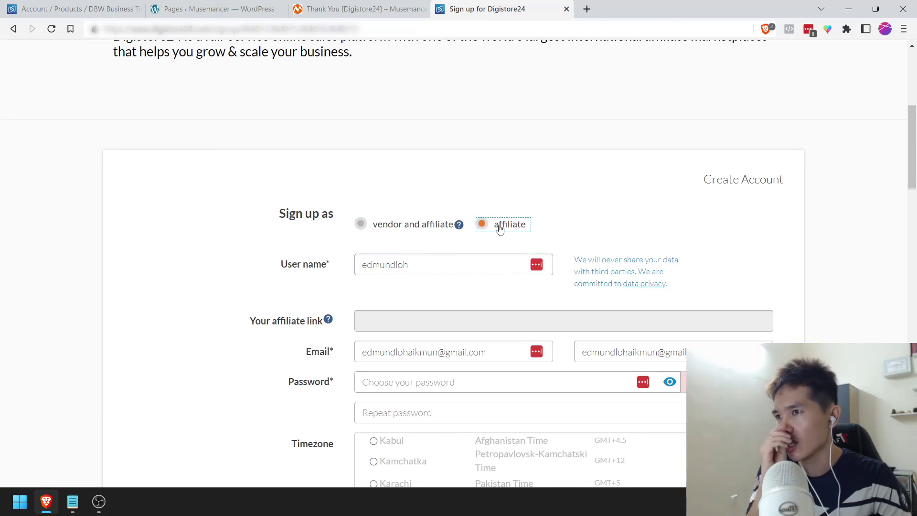
pyautogui.scroll(-5, 500, 234)
pyautogui.scroll(-8, 500, 234)
pyautogui.scroll(15, 480, 328)
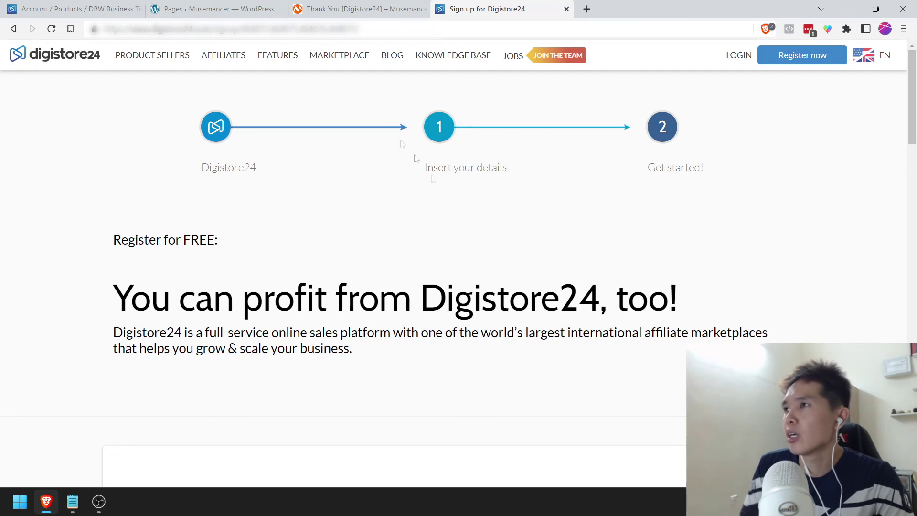
pyautogui.click(67, 7)
pyautogui.scroll(4, 184, 208)
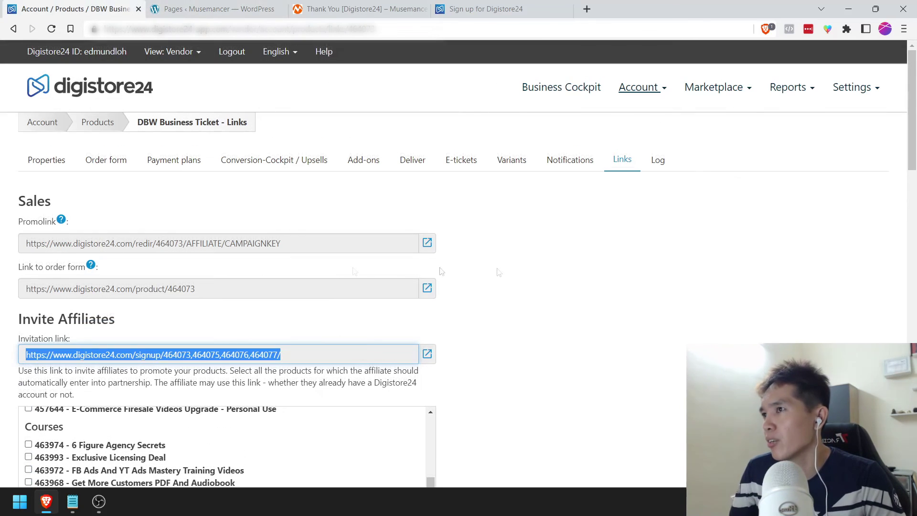
# Step: Go to Account > Affiliates and scroll through the partnerships list
pyautogui.click(650, 91)
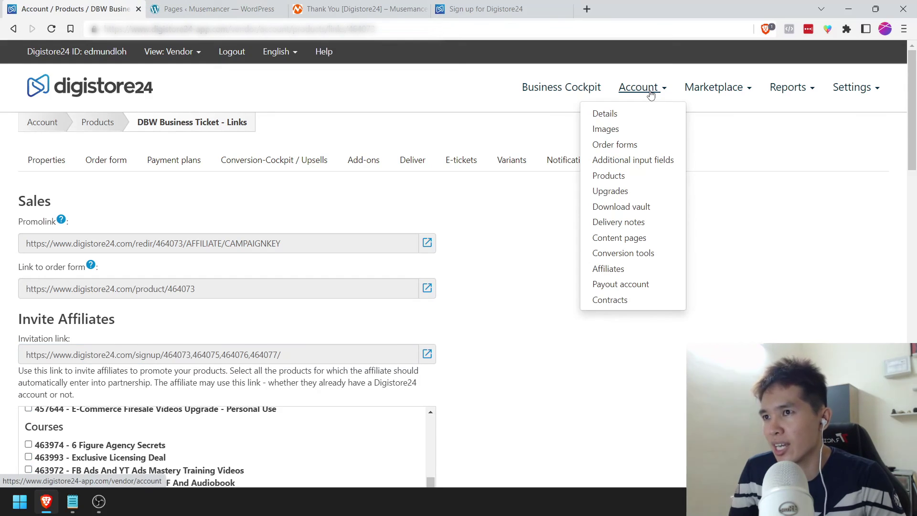
pyautogui.click(614, 267)
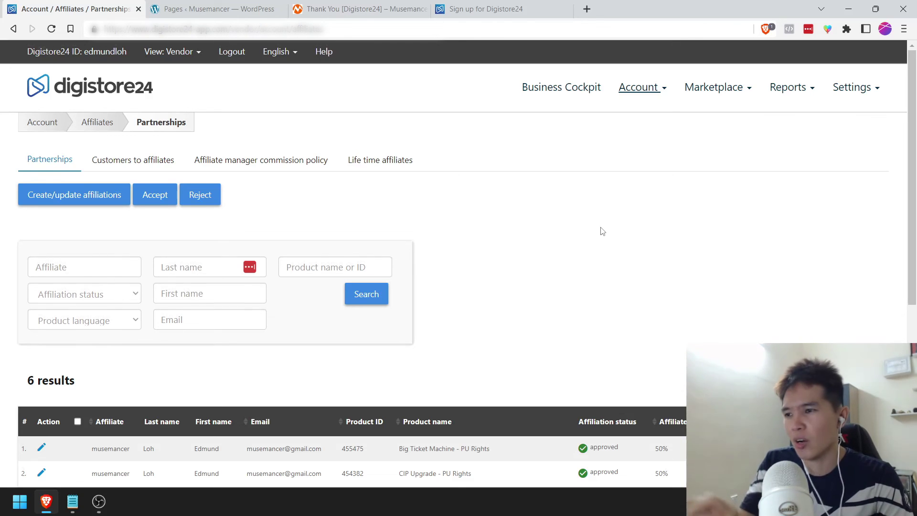
pyautogui.scroll(-4, 315, 279)
pyautogui.scroll(-1, 232, 302)
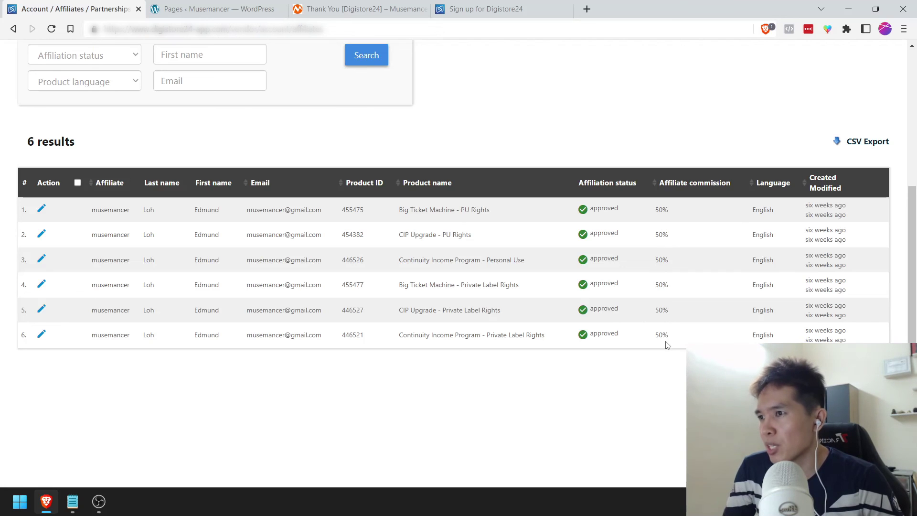
# Step: Inspect the Big Ticket Machine - PU Rights partnership at 50.00% commission, then return to Partnerships
pyautogui.click(42, 208)
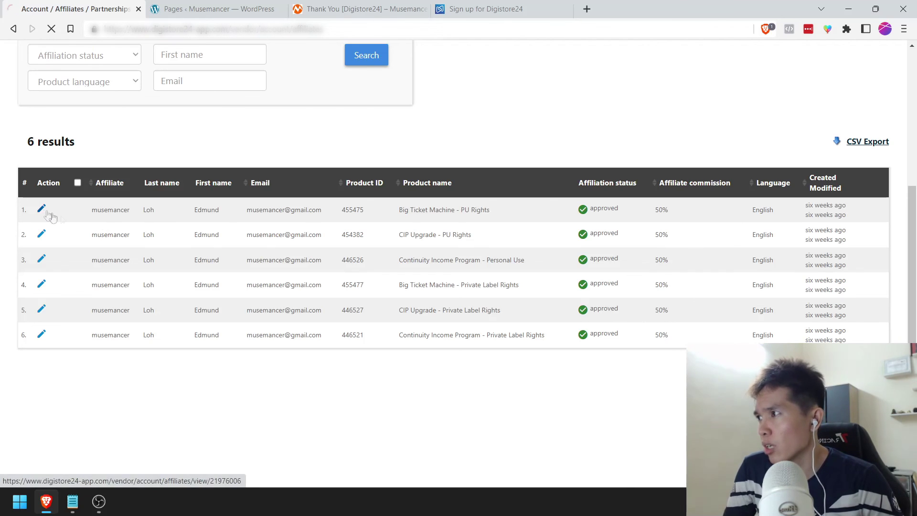
pyautogui.scroll(-3, 462, 260)
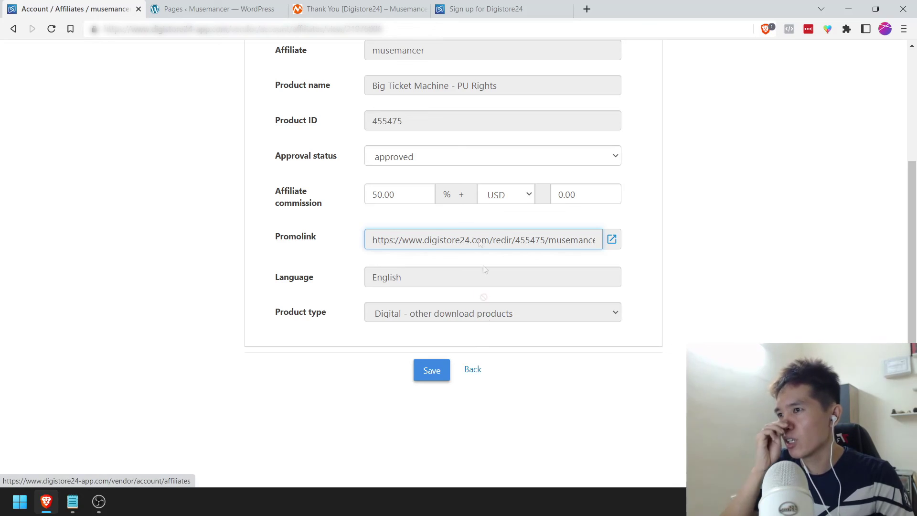
pyautogui.click(472, 370)
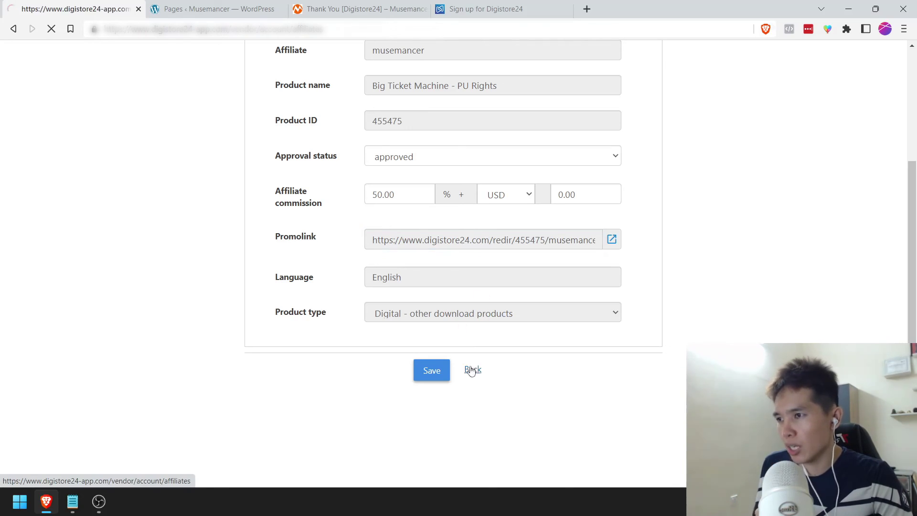
pyautogui.scroll(-5, 457, 341)
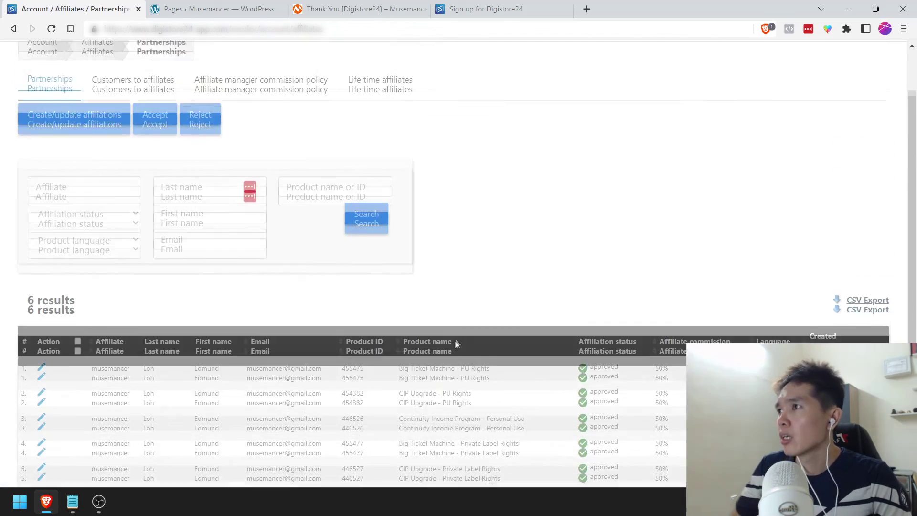